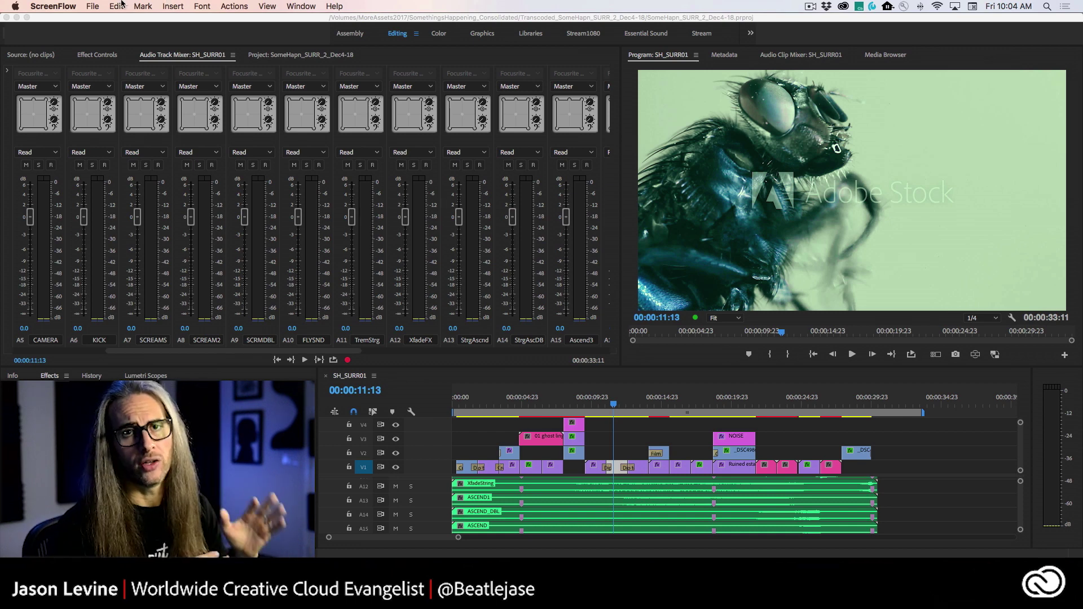
- In Premiere, reveal the File > Edit in Adobe Audition submenu with its Clip and Sequence options
{"action": "left_click", "coordinate": [118, 6]}
{"action": "mouse_move", "coordinate": [143, 7]}
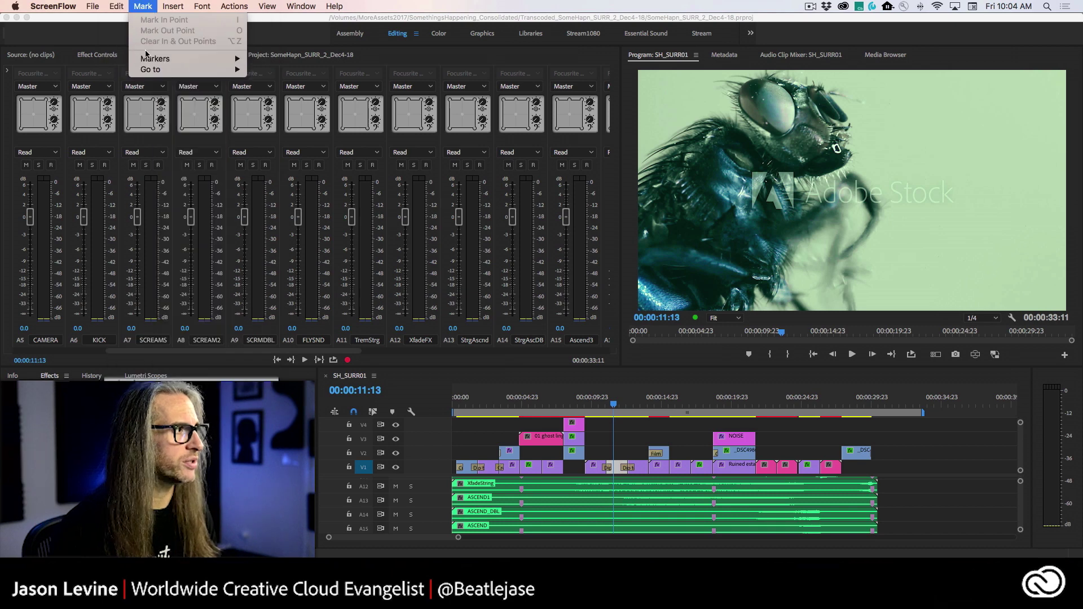
{"action": "key", "text": "Escape"}
{"action": "left_click", "coordinate": [354, 375]}
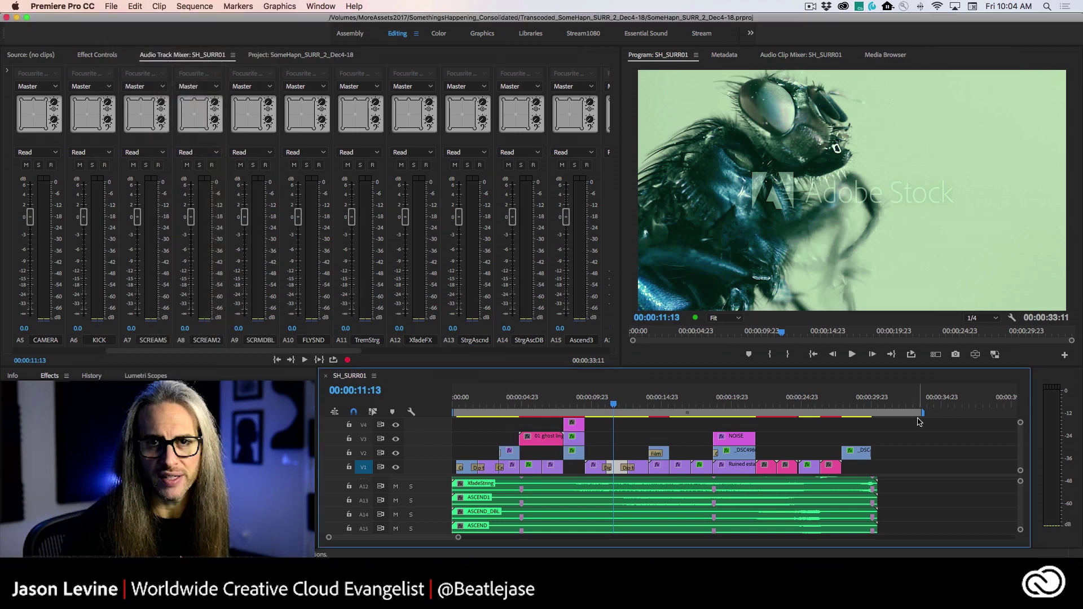
{"action": "left_click", "coordinate": [111, 6]}
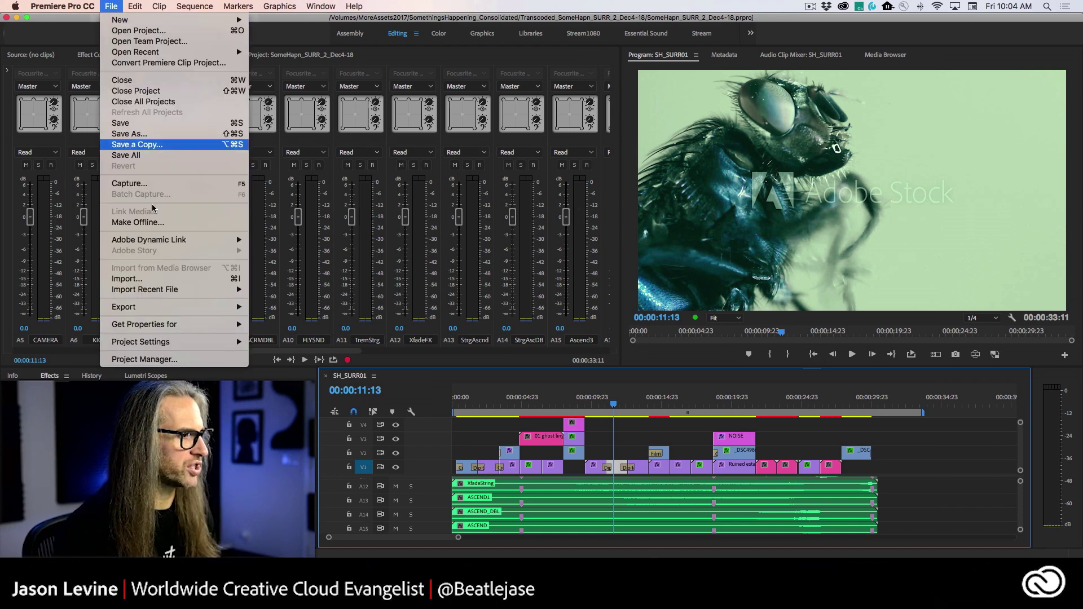
{"action": "mouse_move", "coordinate": [135, 6]}
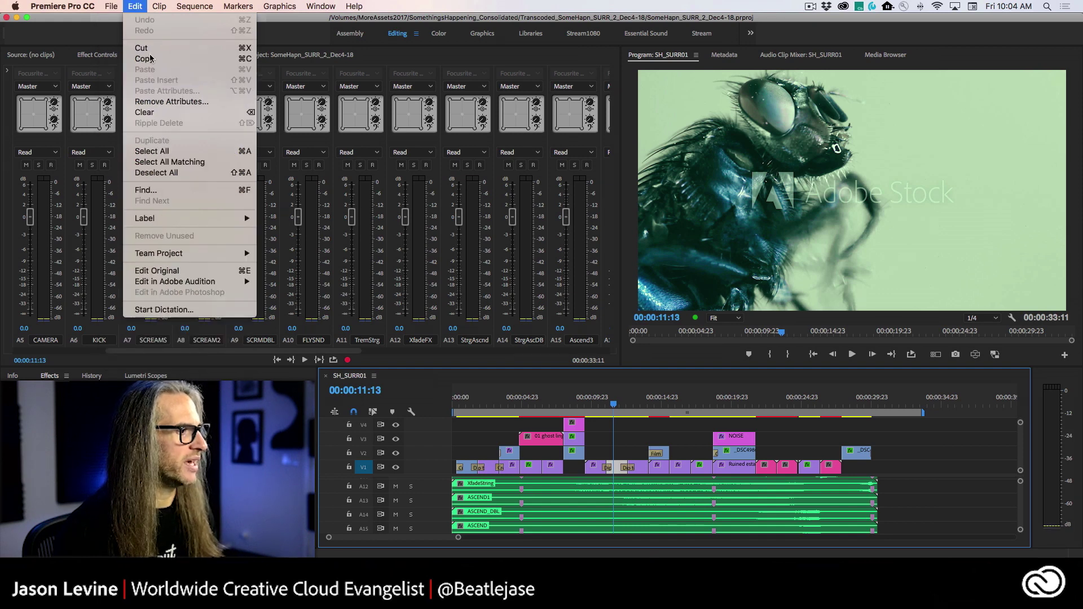
{"action": "mouse_move", "coordinate": [127, 283]}
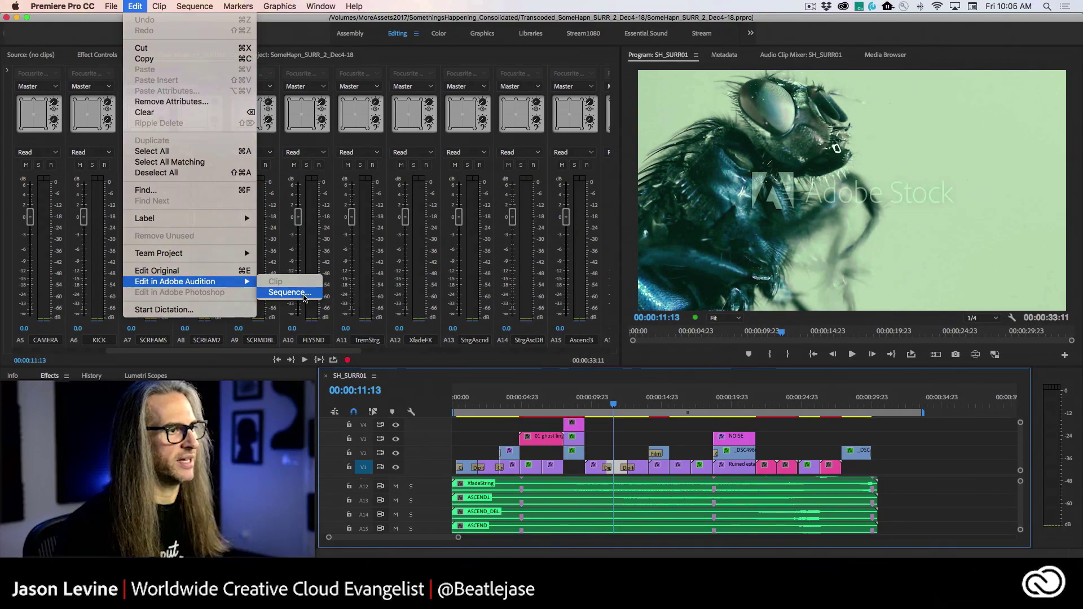
{"action": "left_click", "coordinate": [499, 307]}
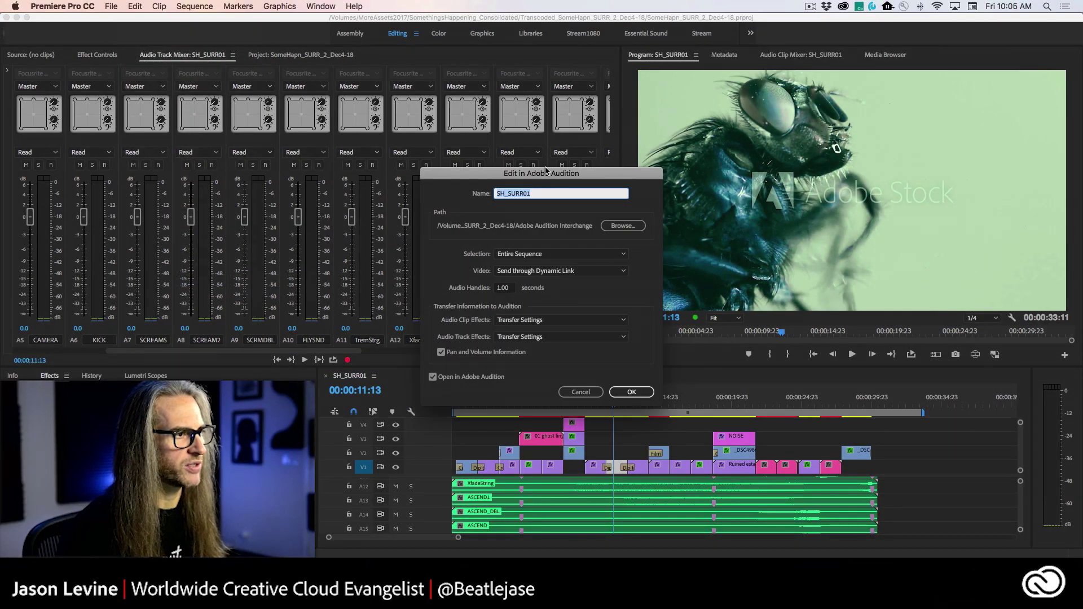
{"action": "left_click_drag", "start_coordinate": [545, 170], "coordinate": [563, 127]}
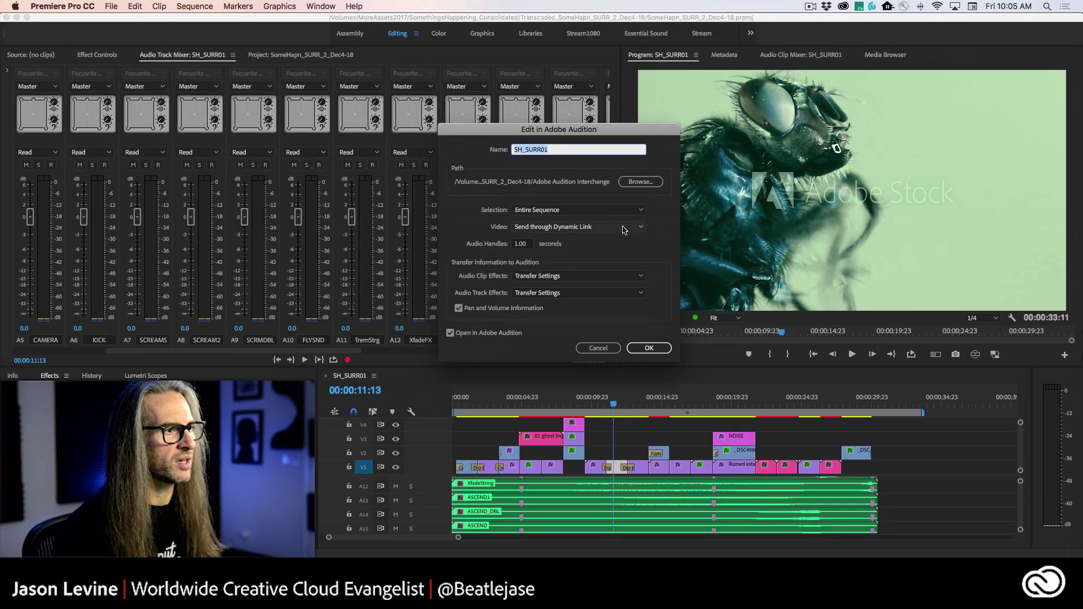
{"action": "left_click", "coordinate": [605, 213]}
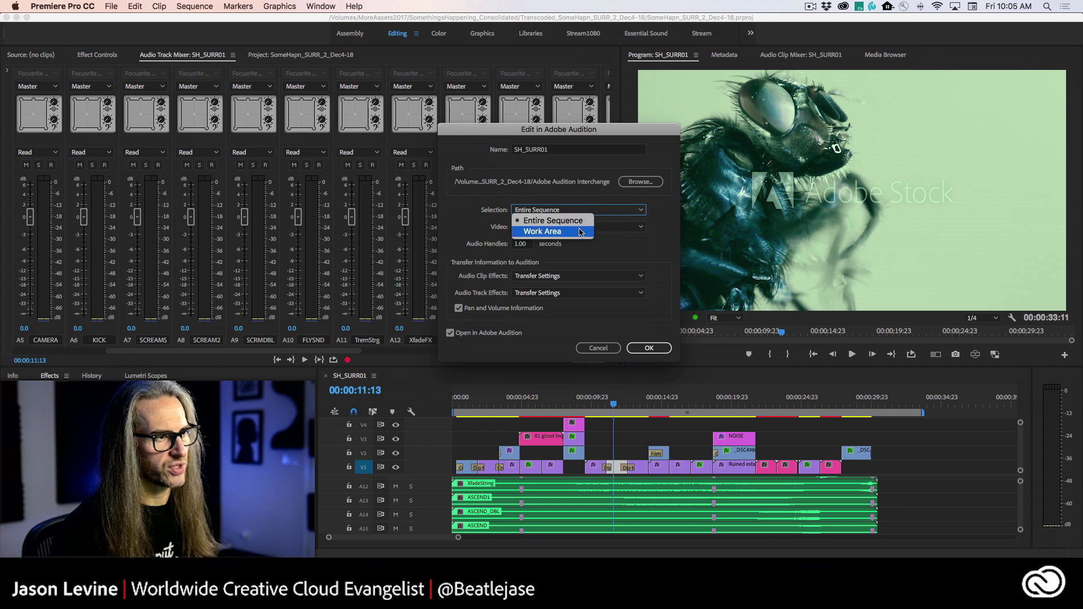
{"action": "left_click", "coordinate": [580, 209]}
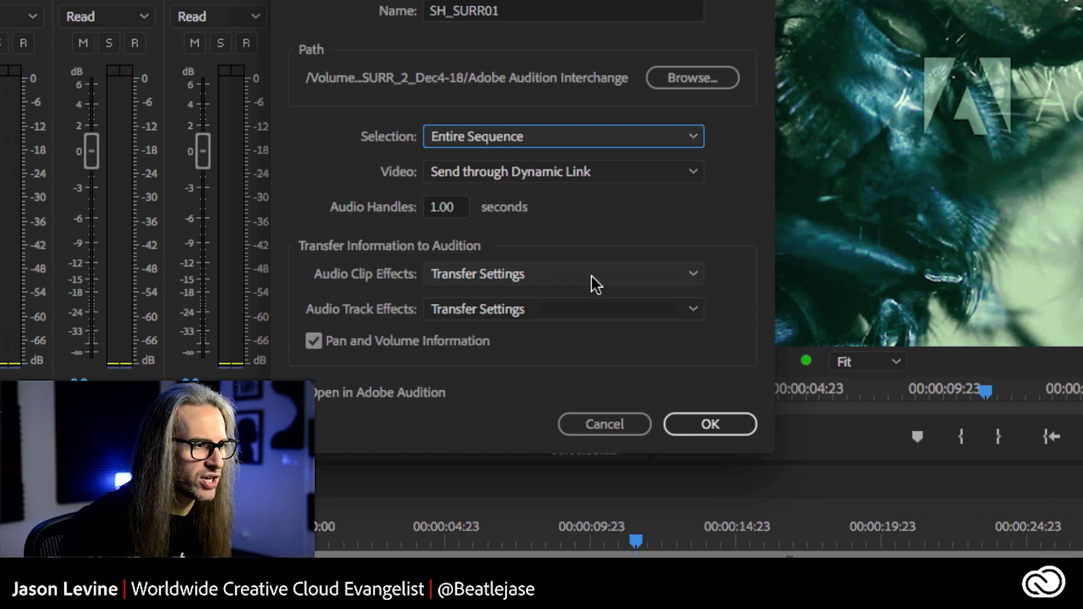
{"action": "left_click", "coordinate": [592, 282]}
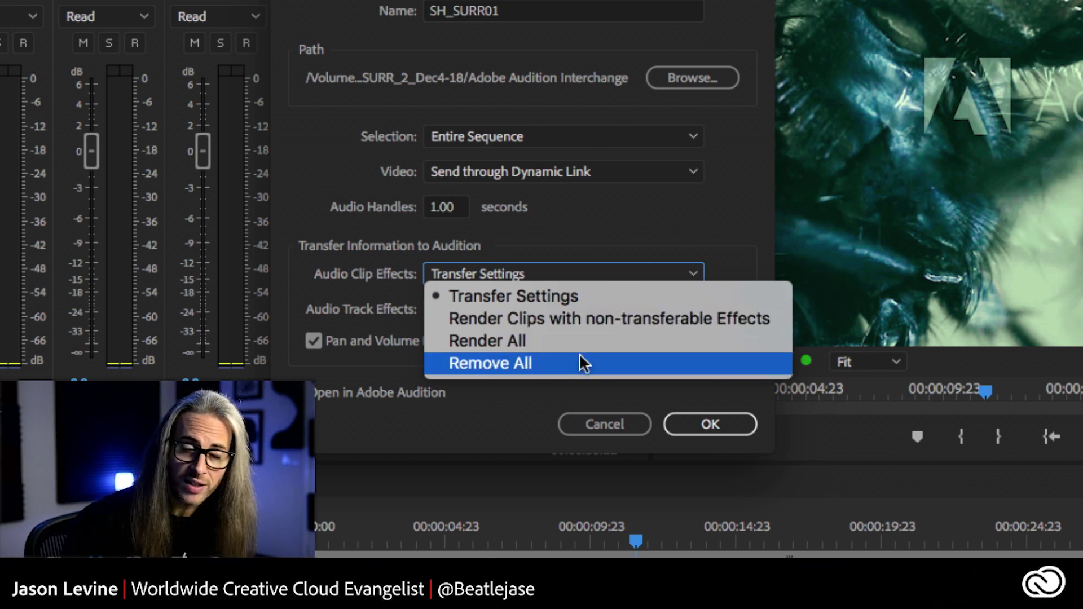
{"action": "left_click", "coordinate": [604, 267]}
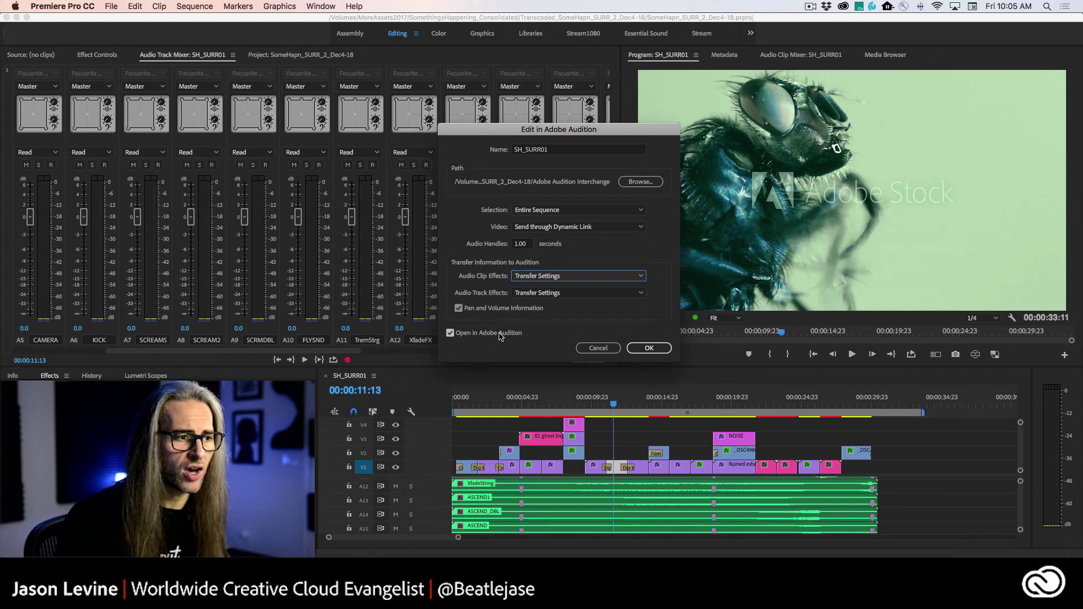
{"action": "left_click", "coordinate": [613, 352]}
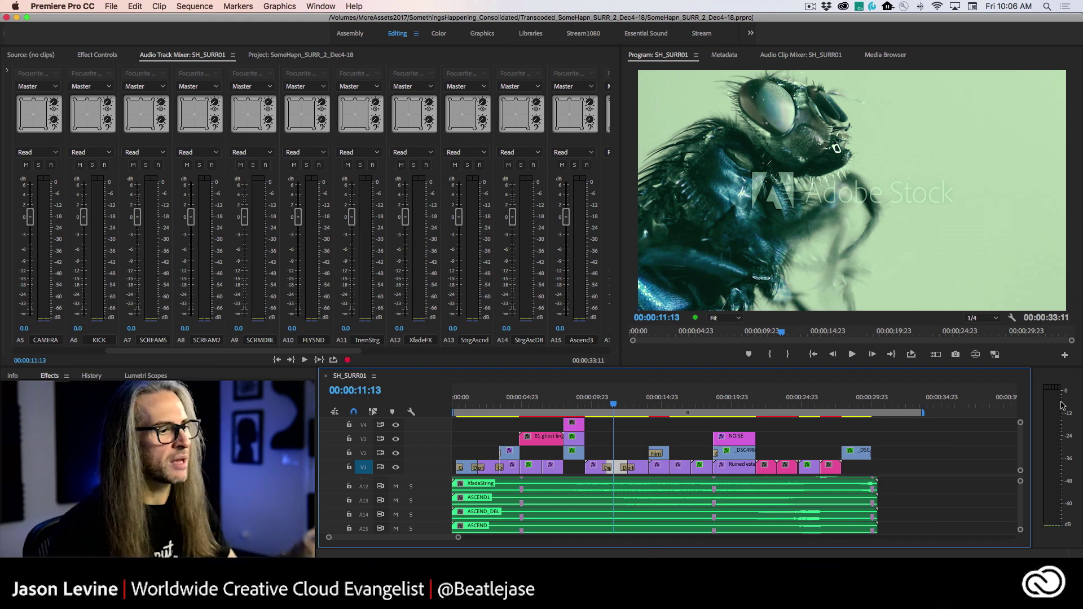
- Switch from Premiere Pro to Adobe Audition with Cmd+Tab
{"action": "key", "text": "super+Tab"}
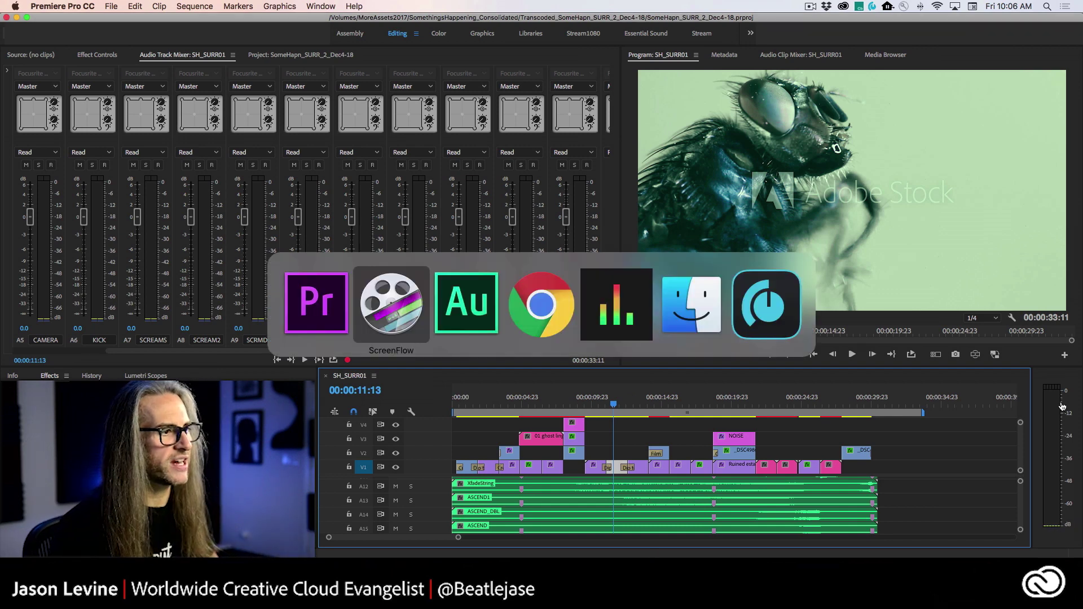
{"action": "key", "text": "super+Tab"}
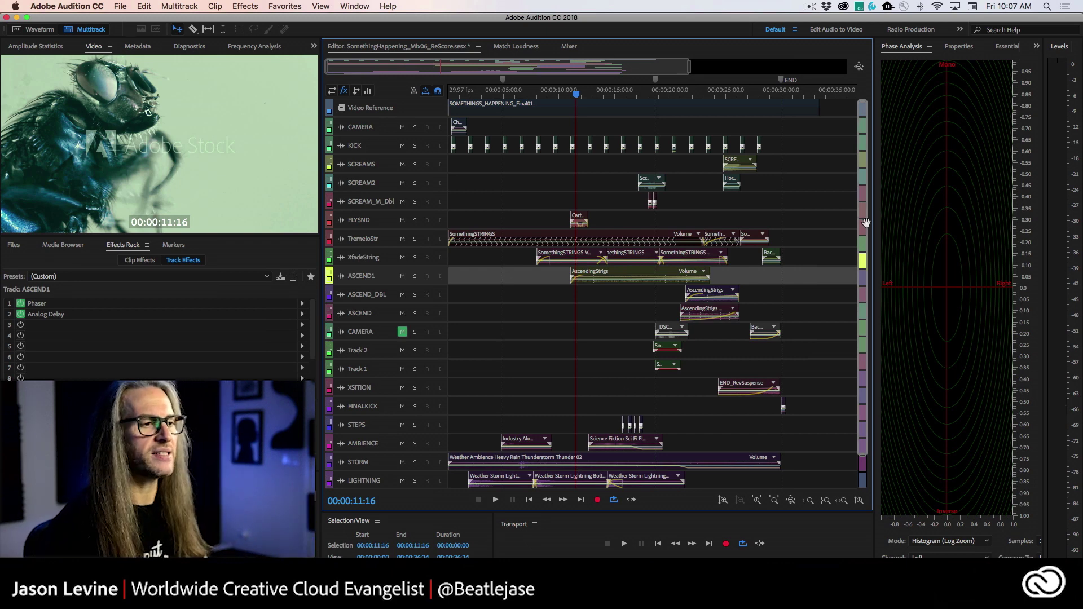
- Play the SomethingHappening_Mix06_ReScore mix from the session start, stopping around 00:00:31:21
{"action": "scroll", "coordinate": [860, 218], "scroll_direction": "down", "scroll_amount": 1}
{"action": "mouse_move", "coordinate": [860, 218]}
{"action": "left_mouse_down"}
{"action": "mouse_move", "coordinate": [860, 246]}
{"action": "mouse_move", "coordinate": [863, 218]}
{"action": "left_mouse_up"}
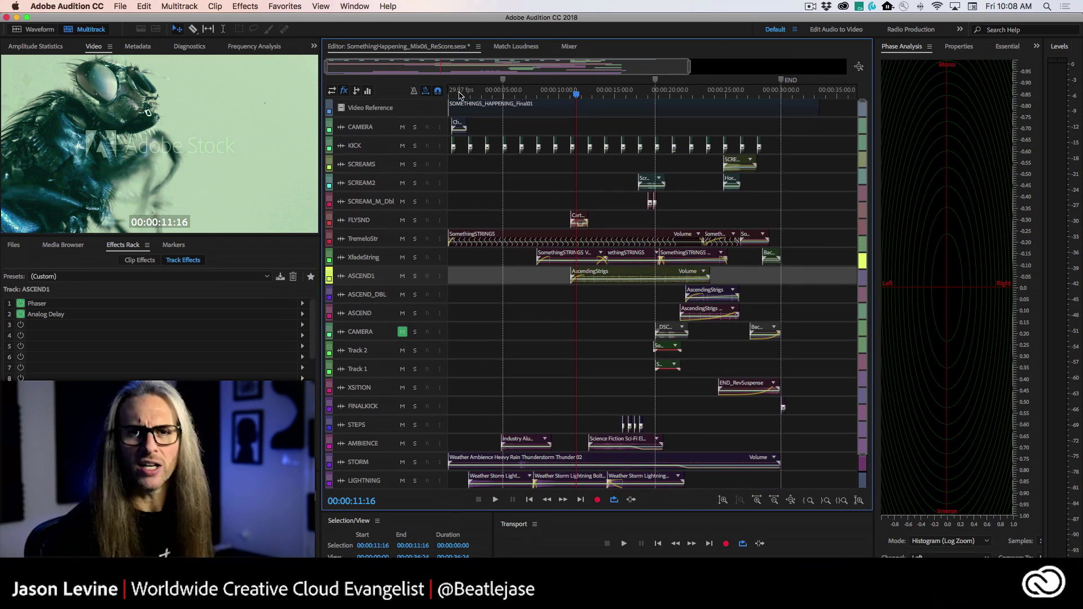
{"action": "left_click_drag", "start_coordinate": [459, 96], "coordinate": [418, 93]}
{"action": "key", "text": "space"}
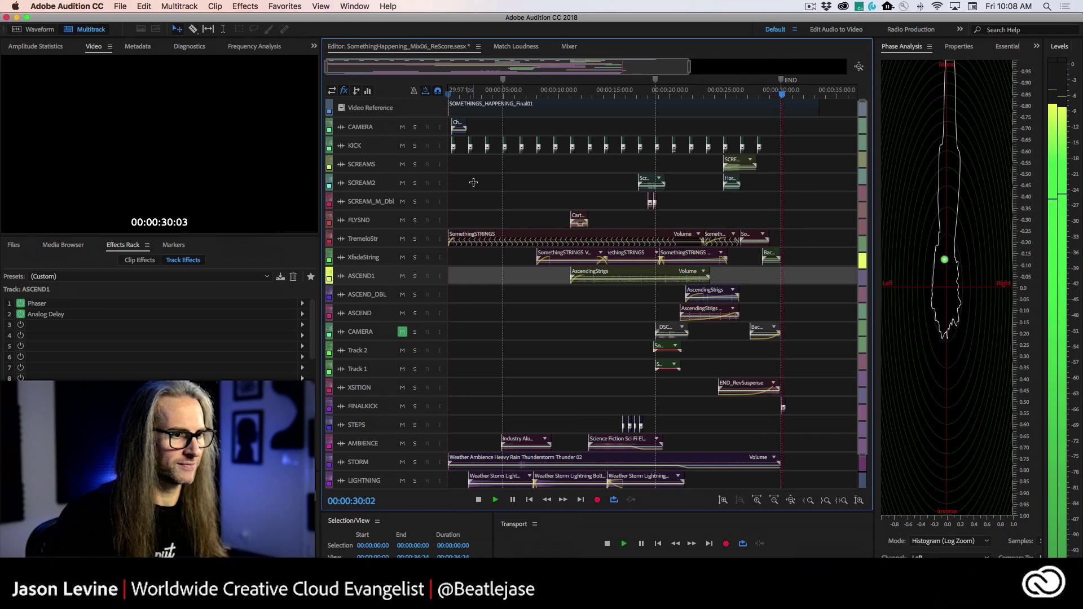
{"action": "key", "text": "space"}
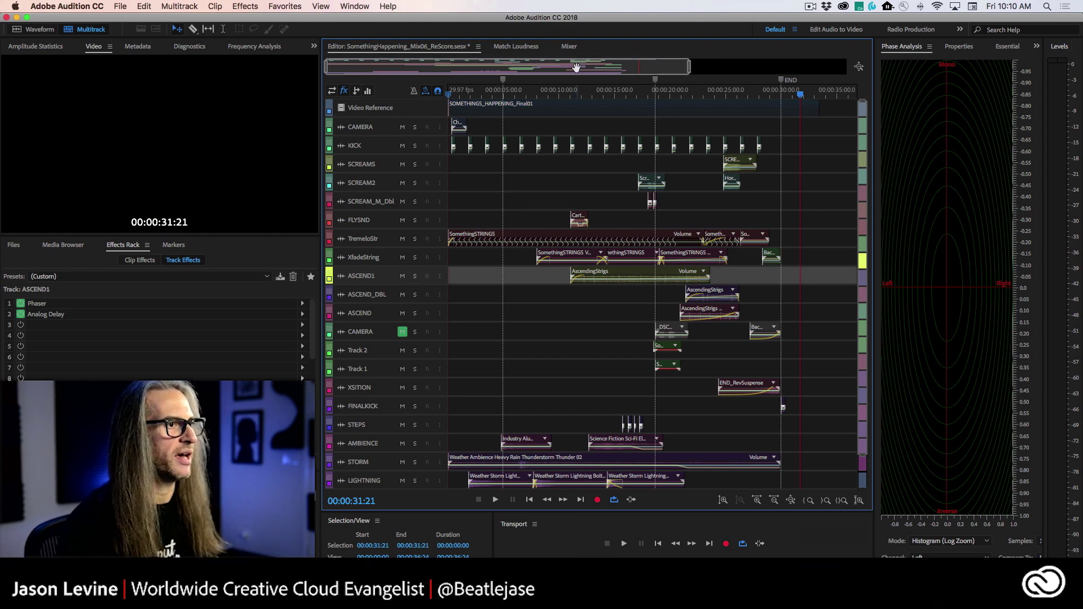
- Put the playhead near 11 seconds and enlarge the ASCEND1 track to show its effect slots
{"action": "left_click_drag", "start_coordinate": [565, 97], "coordinate": [574, 97]}
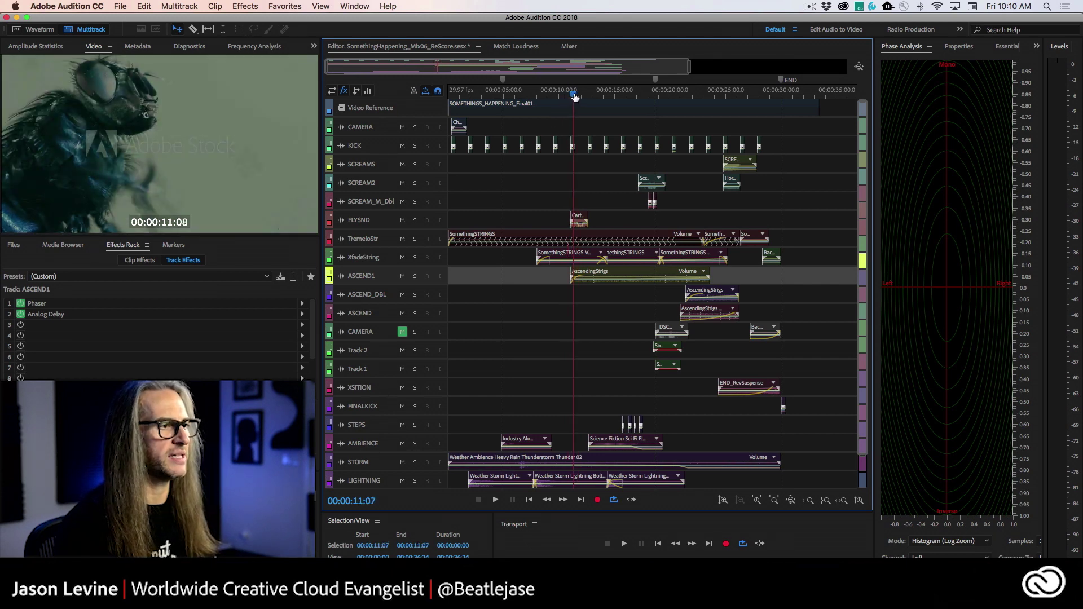
{"action": "scroll", "coordinate": [391, 276], "scroll_direction": "up", "scroll_amount": 1}
{"action": "scroll", "coordinate": [391, 276], "scroll_direction": "up", "scroll_amount": 5}
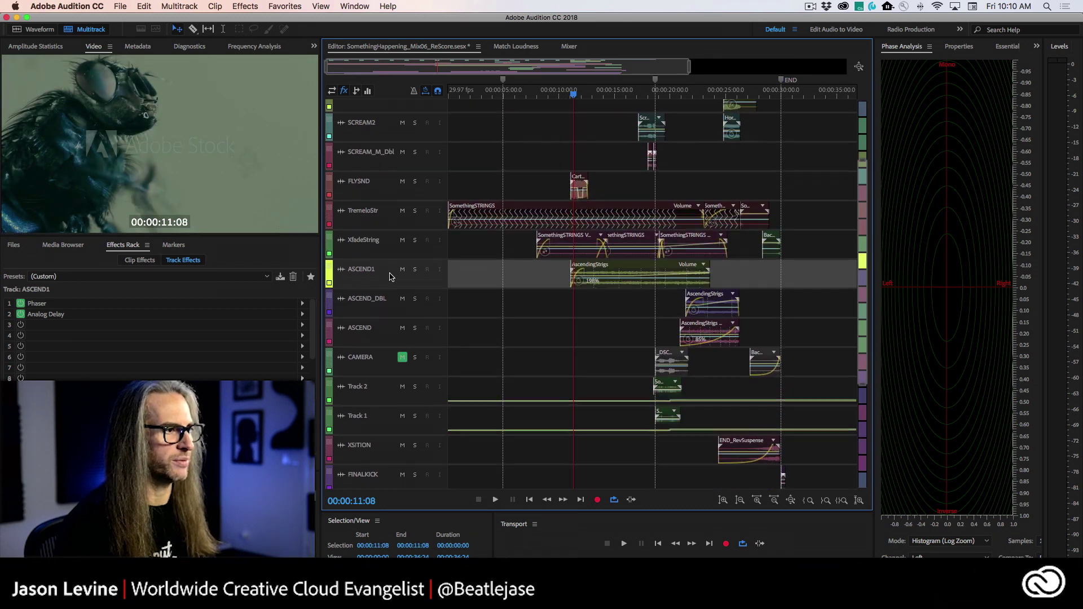
{"action": "scroll", "coordinate": [389, 275], "scroll_direction": "up", "scroll_amount": 2}
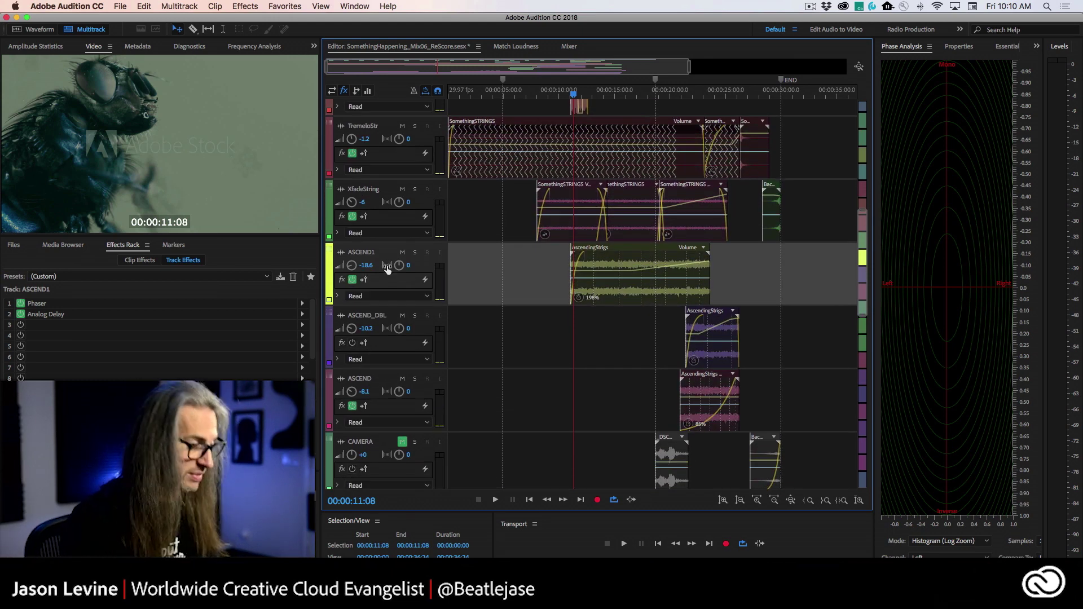
{"action": "scroll", "coordinate": [391, 276], "scroll_direction": "up", "scroll_amount": 3}
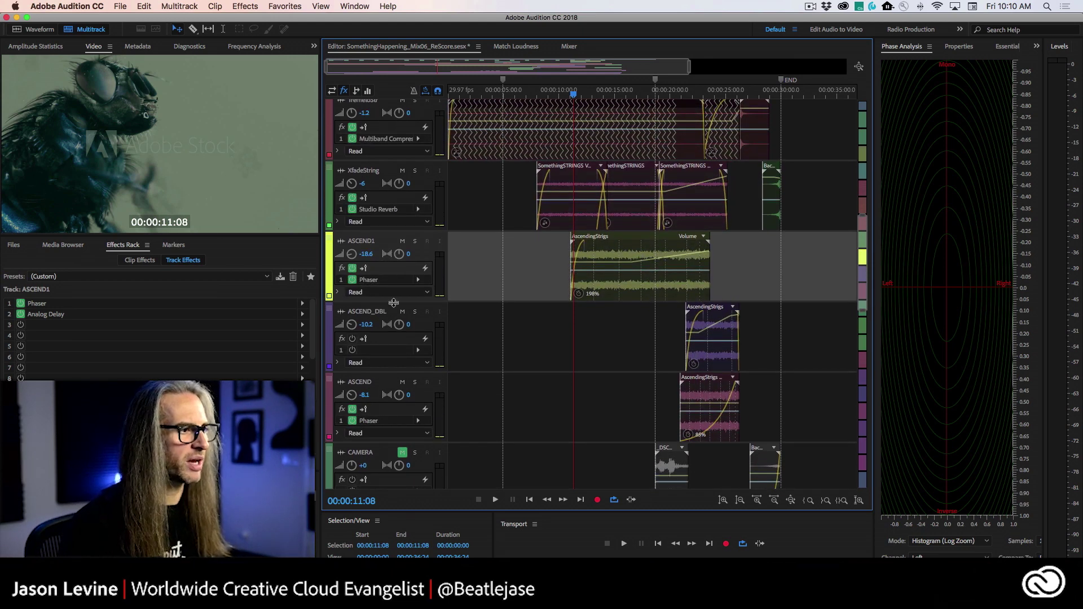
{"action": "left_click_drag", "start_coordinate": [395, 302], "coordinate": [401, 384]}
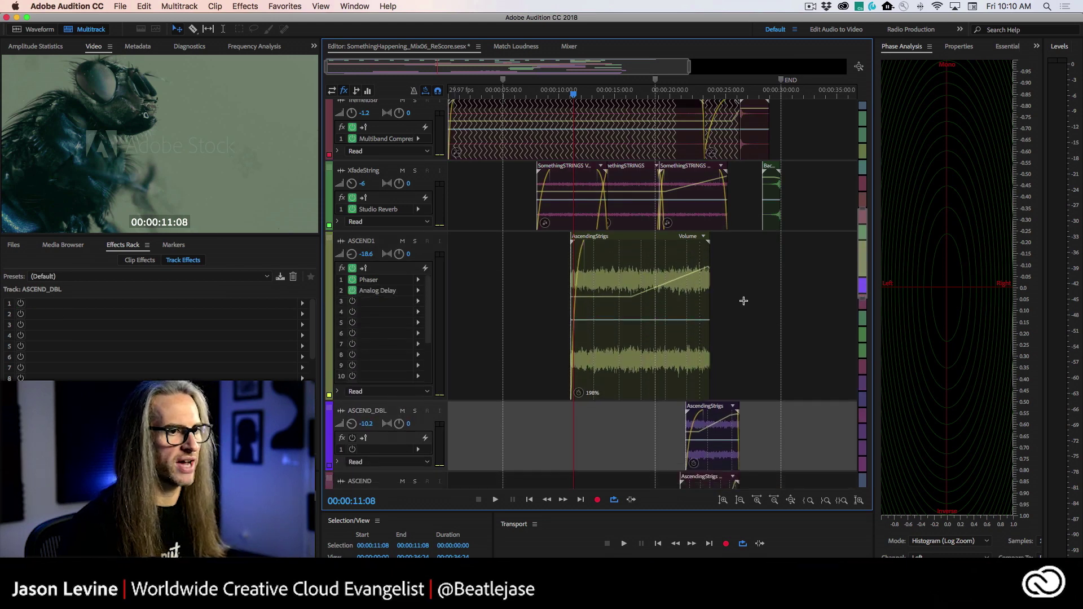
- Readjust the ASCEND1 track height, shrinking it and then making it taller again
{"action": "scroll", "coordinate": [869, 217], "scroll_direction": "down", "scroll_amount": 4}
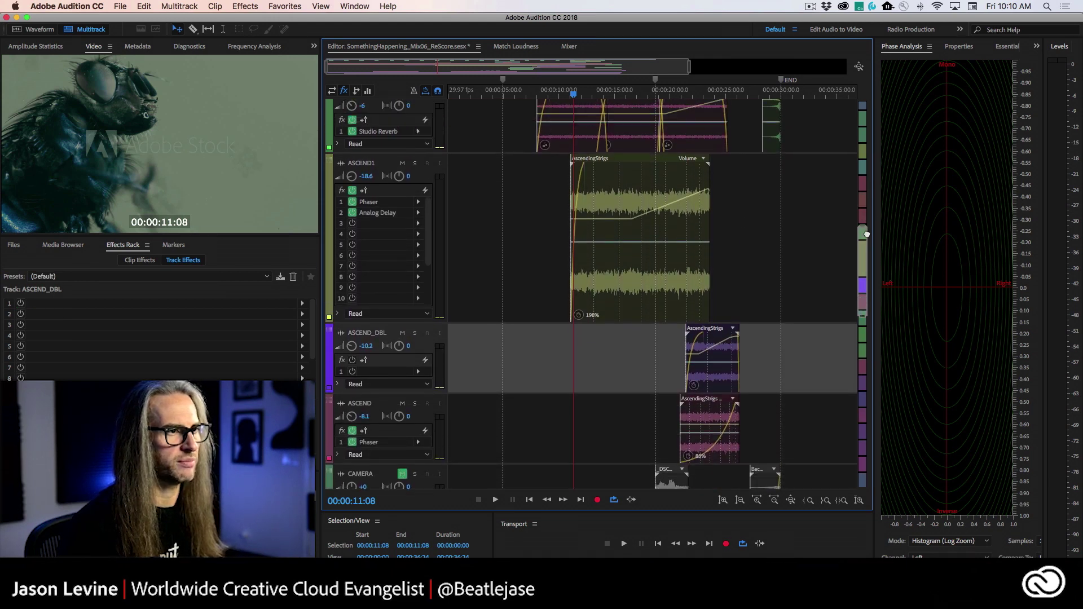
{"action": "scroll", "coordinate": [473, 220], "scroll_direction": "up", "scroll_amount": 3}
{"action": "scroll", "coordinate": [398, 277], "scroll_direction": "down", "scroll_amount": 4}
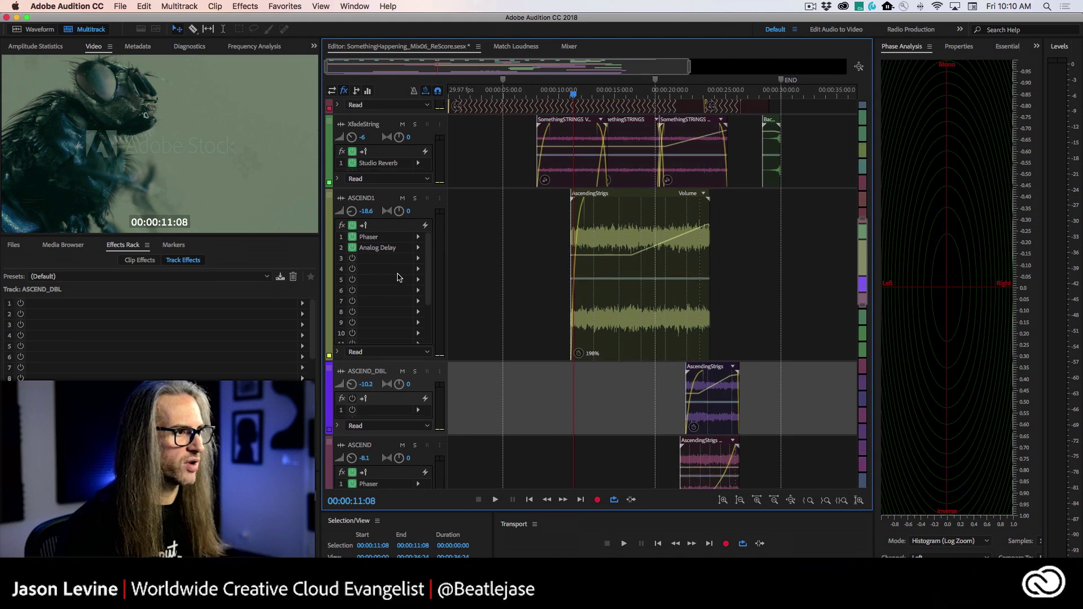
{"action": "scroll", "coordinate": [397, 278], "scroll_direction": "up", "scroll_amount": 3}
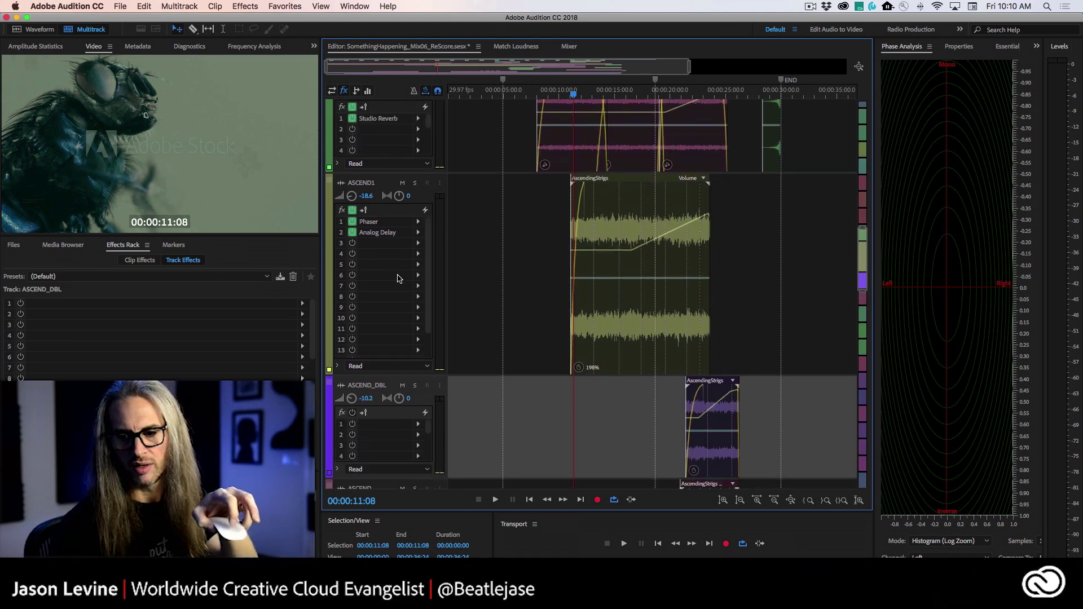
{"action": "scroll", "coordinate": [398, 277], "scroll_direction": "down", "scroll_amount": 3}
{"action": "scroll", "coordinate": [397, 277], "scroll_direction": "up", "scroll_amount": 2}
{"action": "scroll", "coordinate": [397, 277], "scroll_direction": "down", "scroll_amount": 3}
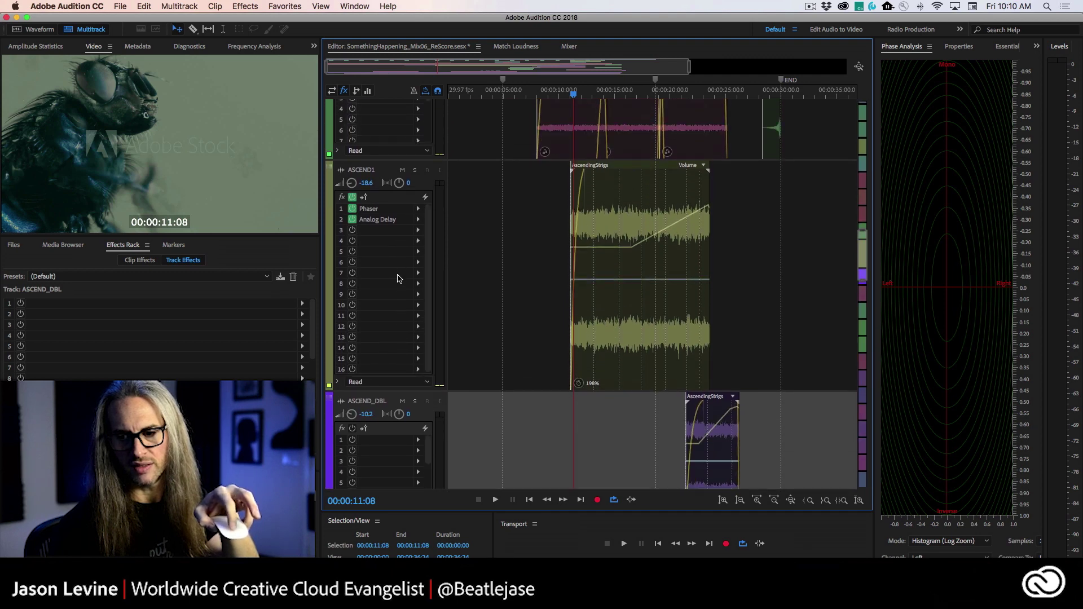
{"action": "scroll", "coordinate": [398, 278], "scroll_direction": "up", "scroll_amount": 2}
{"action": "scroll", "coordinate": [398, 278], "scroll_direction": "down", "scroll_amount": 2}
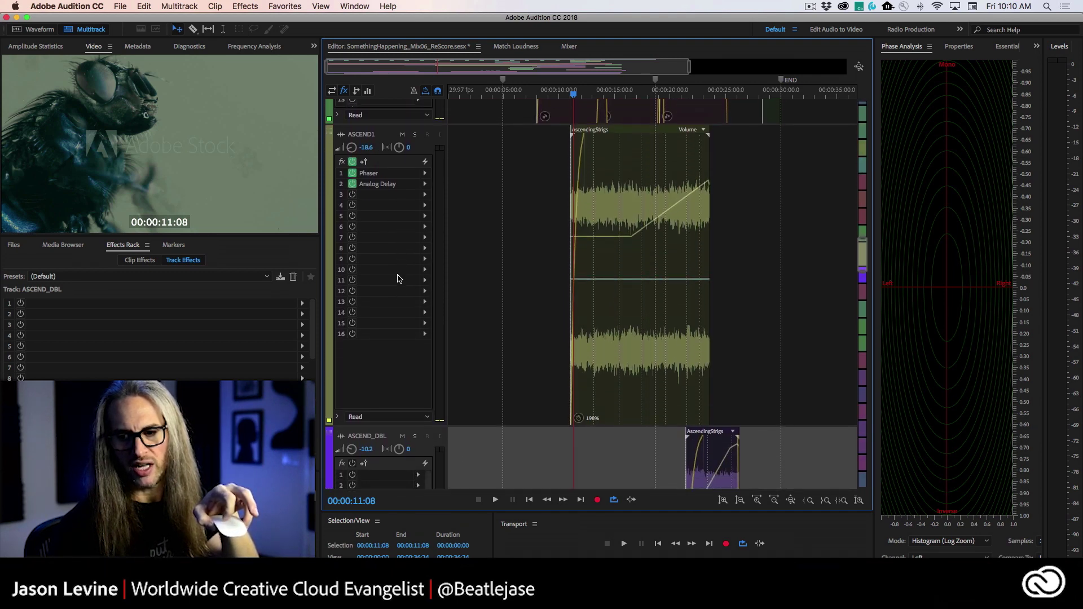
{"action": "scroll", "coordinate": [397, 278], "scroll_direction": "up", "scroll_amount": 2}
{"action": "scroll", "coordinate": [398, 277], "scroll_direction": "down", "scroll_amount": 3}
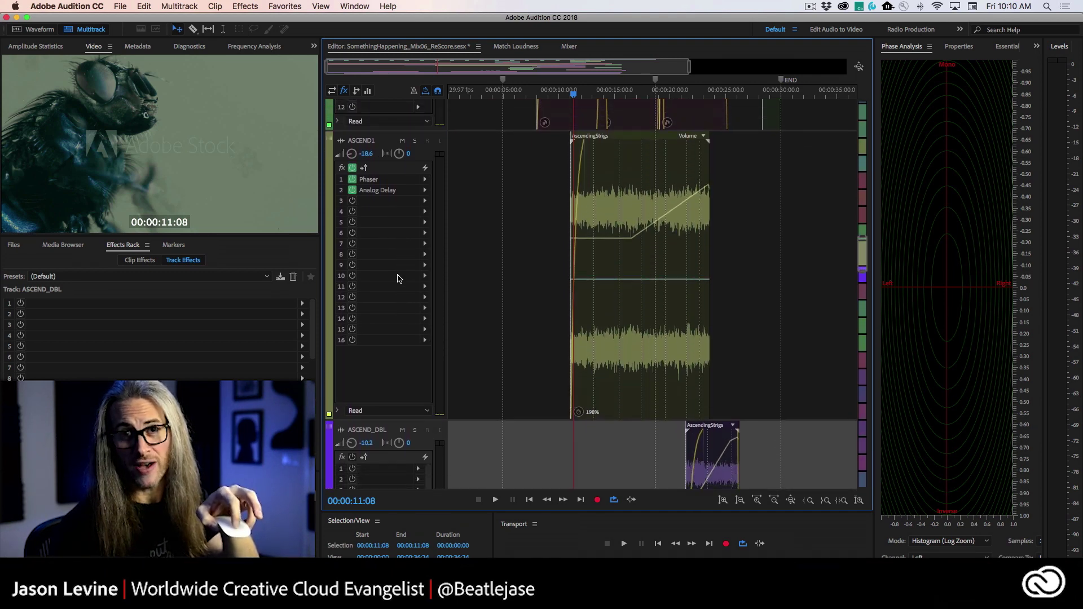
{"action": "scroll", "coordinate": [398, 278], "scroll_direction": "up", "scroll_amount": 2}
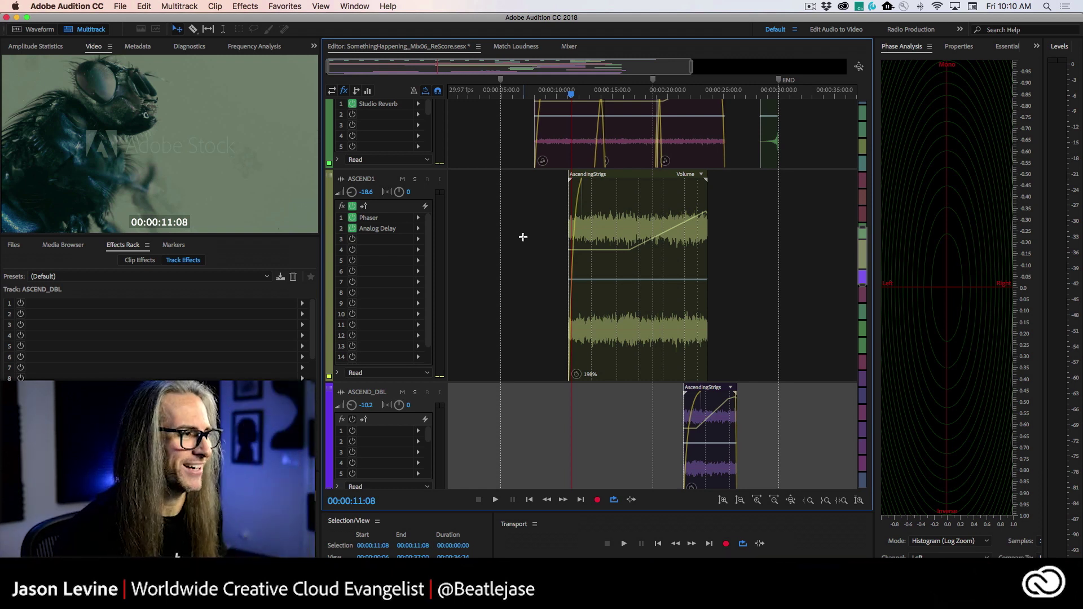
{"action": "left_click_drag", "start_coordinate": [412, 382], "coordinate": [406, 287]}
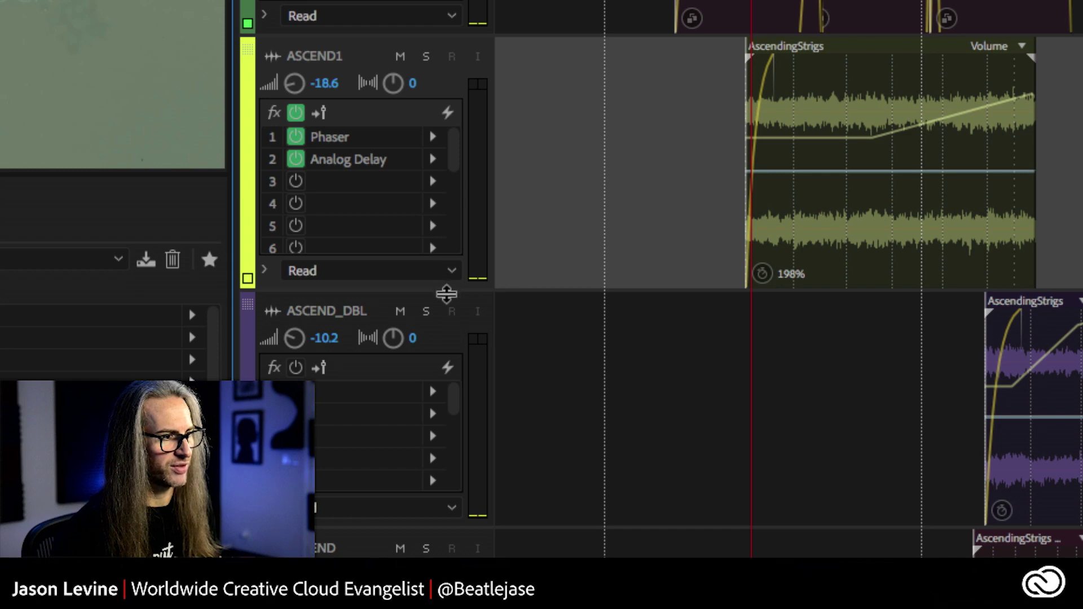
{"action": "left_click_drag", "start_coordinate": [447, 293], "coordinate": [449, 319]}
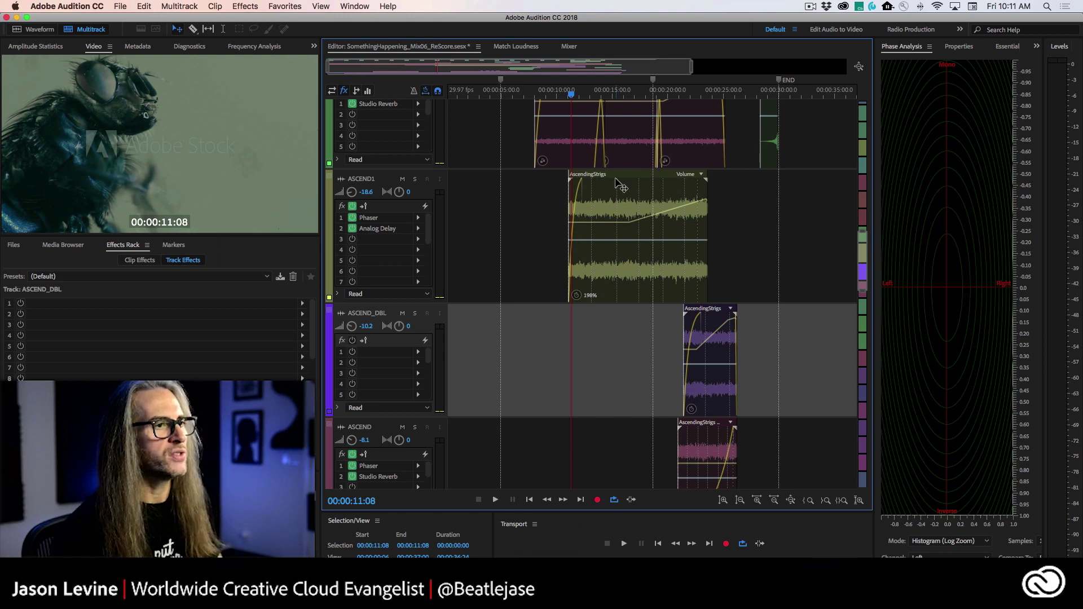
- Select ASCEND1, zoom the timeline onto its clips, and open the AscendingStrigs clip in Waveform view
{"action": "left_click", "coordinate": [359, 204]}
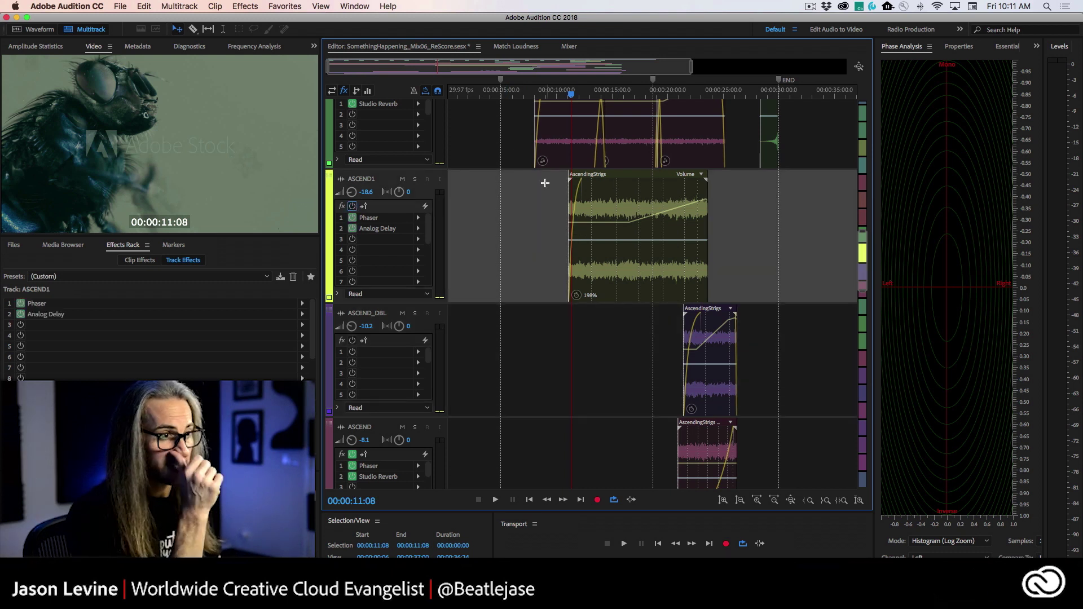
{"action": "left_click_drag", "start_coordinate": [337, 67], "coordinate": [446, 67]}
{"action": "left_click_drag", "start_coordinate": [689, 68], "coordinate": [632, 83]}
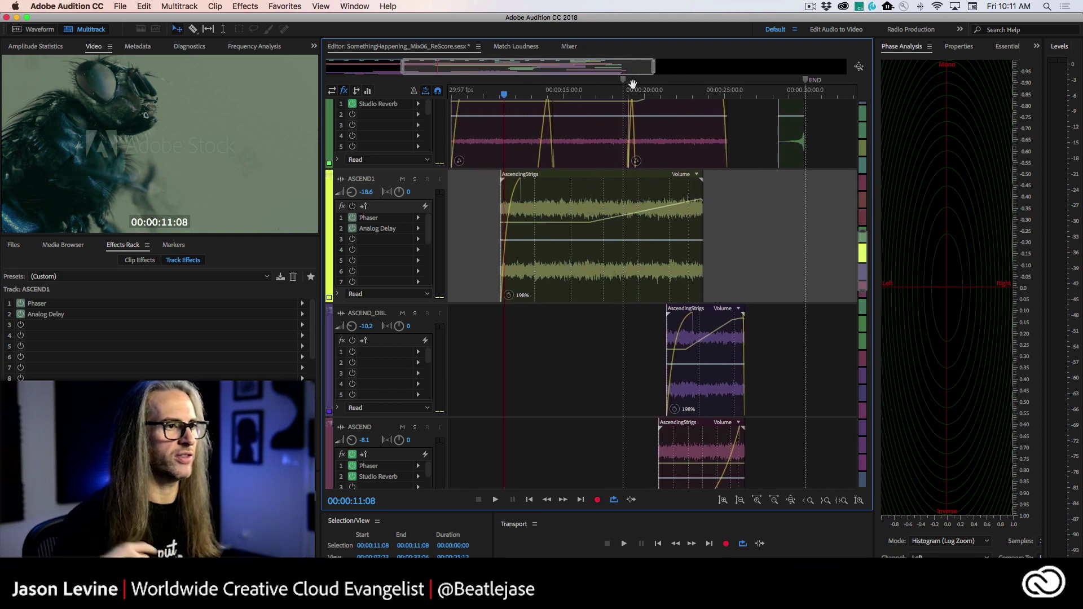
{"action": "left_click", "coordinate": [519, 213]}
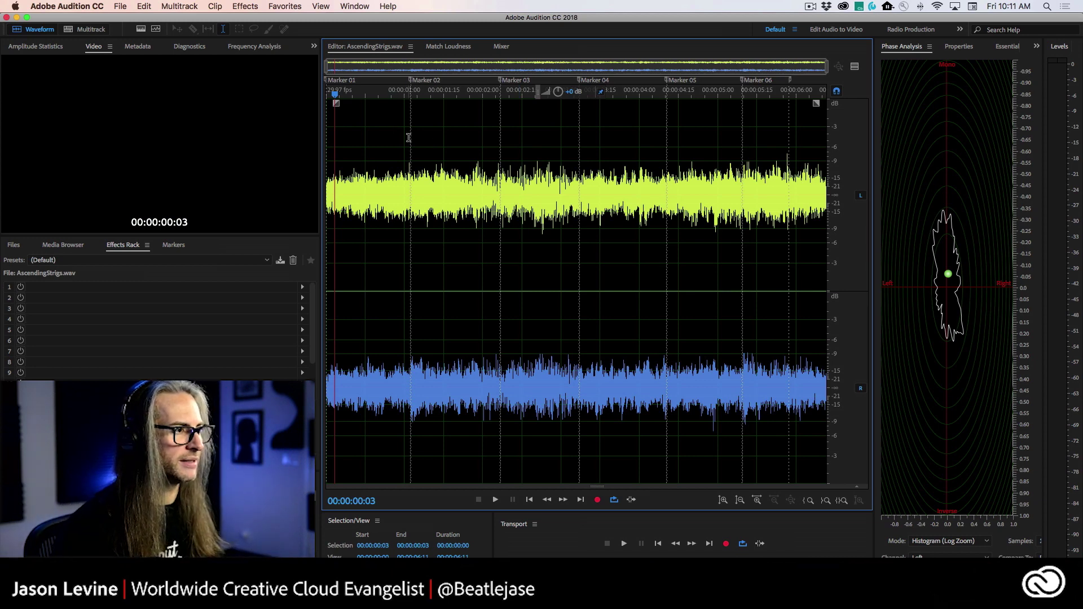
- Select the first 00:00:01:02 of AscendingStrigs.wav and play that range
{"action": "left_click_drag", "start_coordinate": [409, 138], "coordinate": [276, 143]}
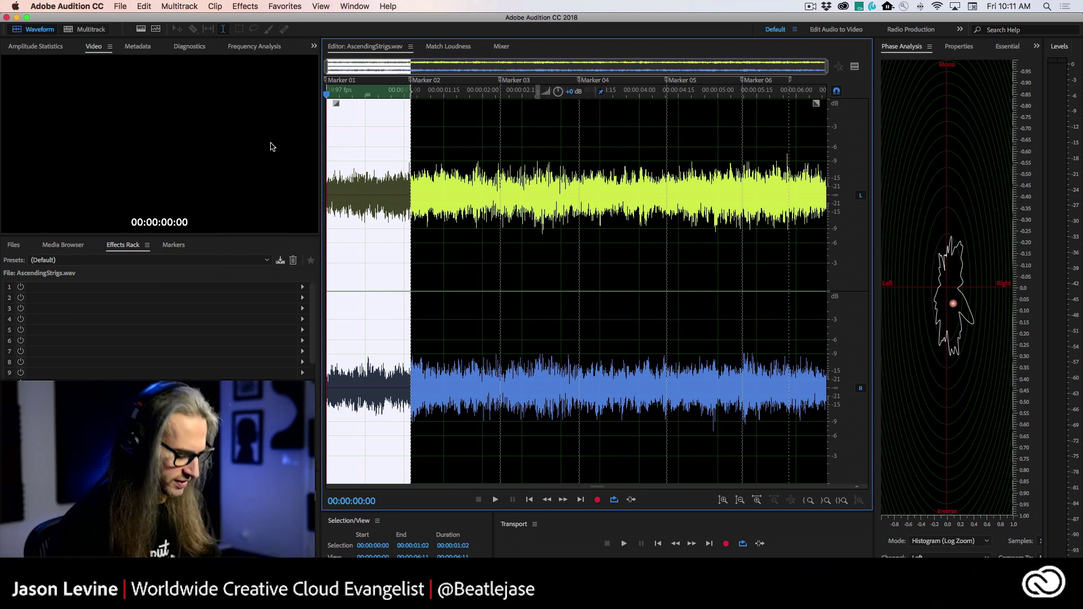
{"action": "key", "text": "space"}
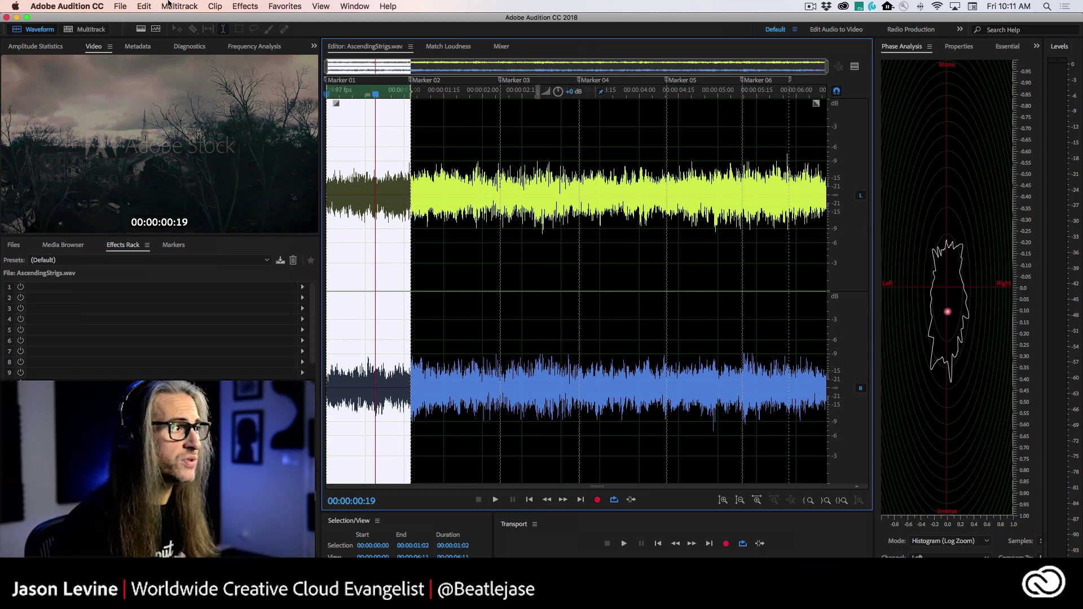
{"action": "left_click", "coordinate": [234, 4]}
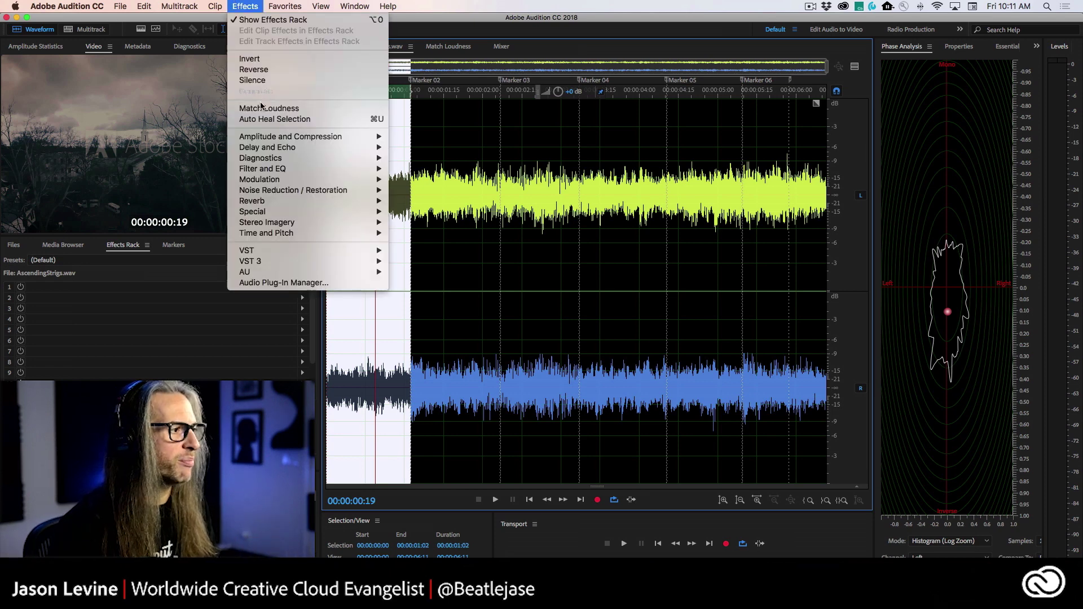
{"action": "mouse_move", "coordinate": [292, 234]}
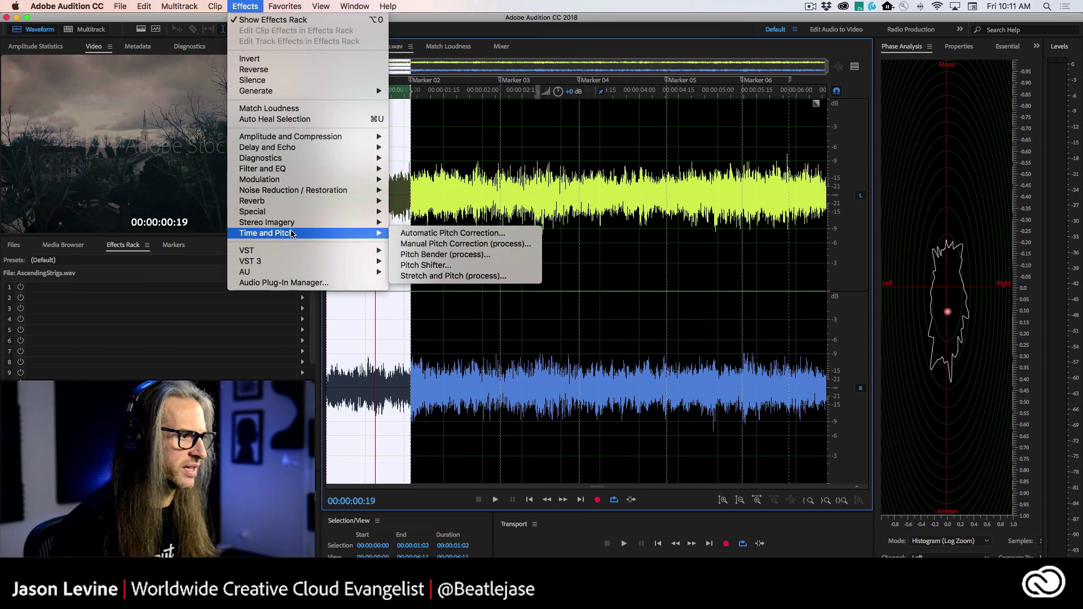
{"action": "left_click", "coordinate": [444, 276]}
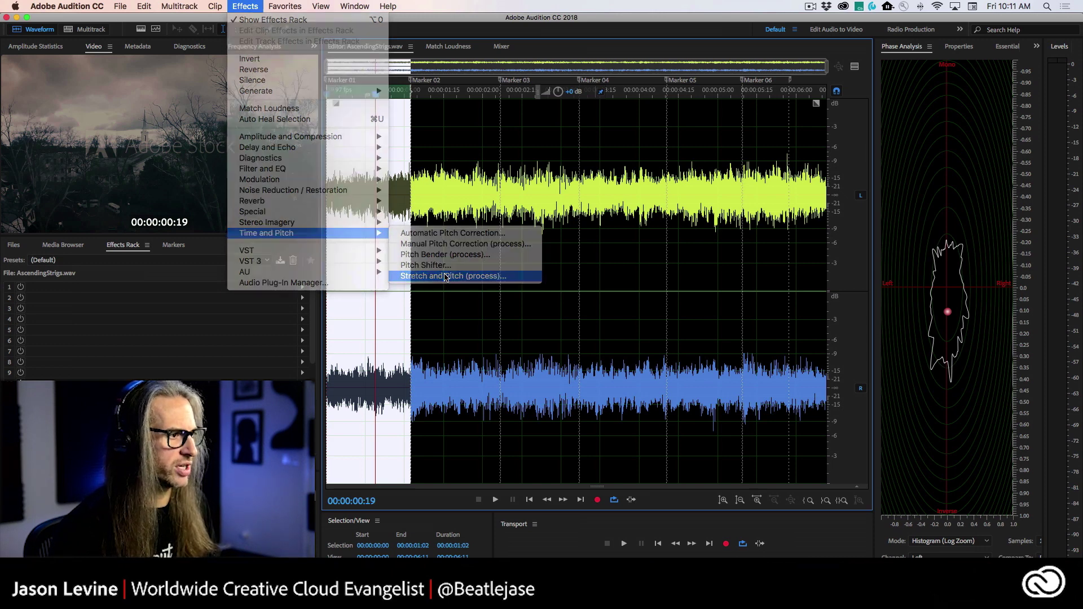
{"action": "left_click_drag", "start_coordinate": [489, 183], "coordinate": [502, 139]}
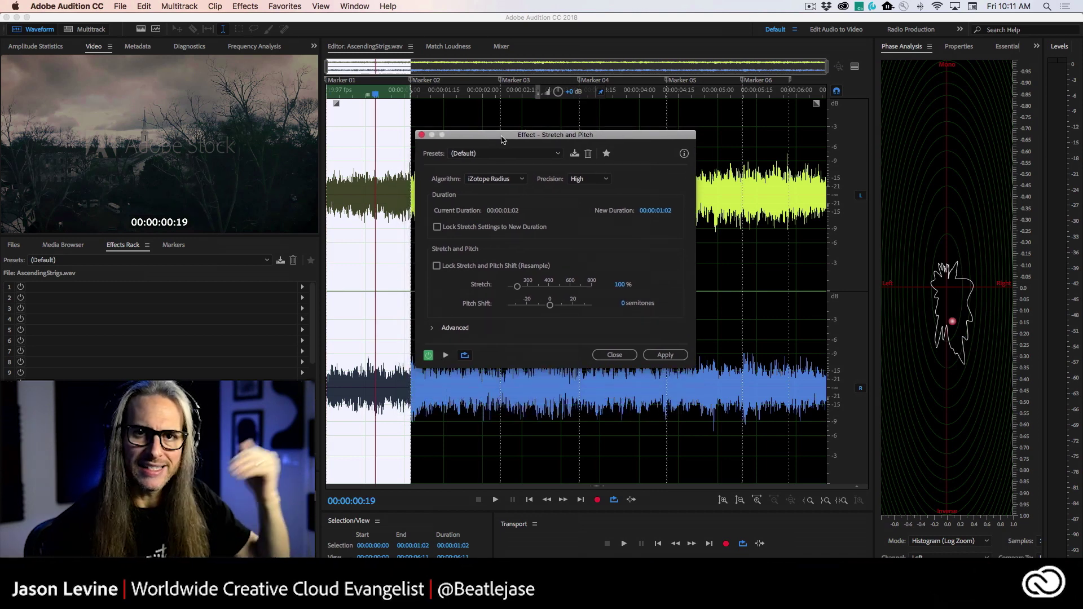
{"action": "left_click", "coordinate": [610, 355]}
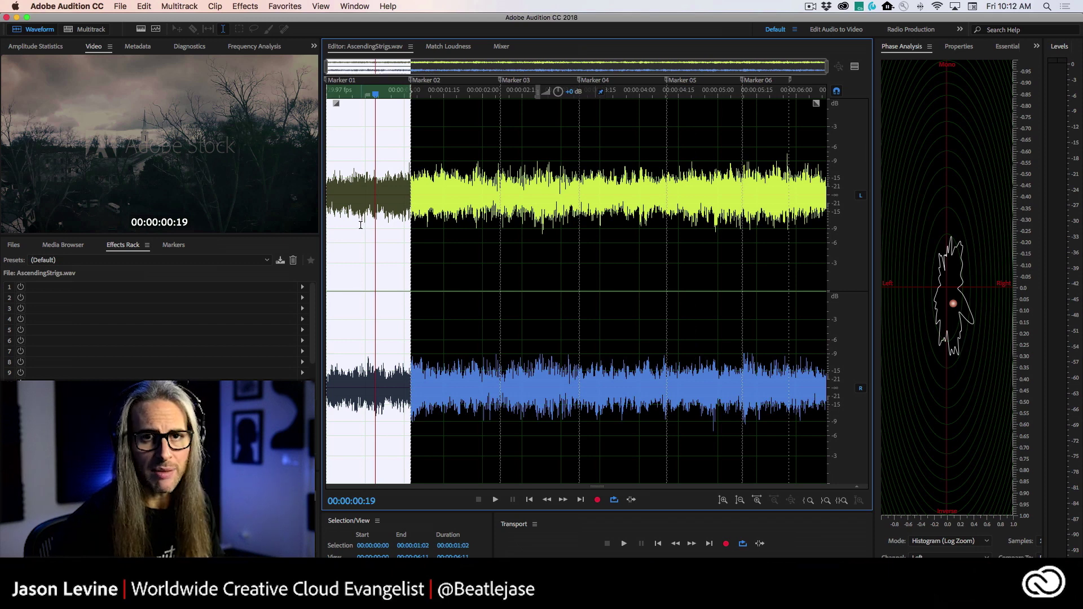
- Clear the selection, replay AscendingStrigs.wav from its start, then return to the Multitrack view
{"action": "key", "text": "space"}
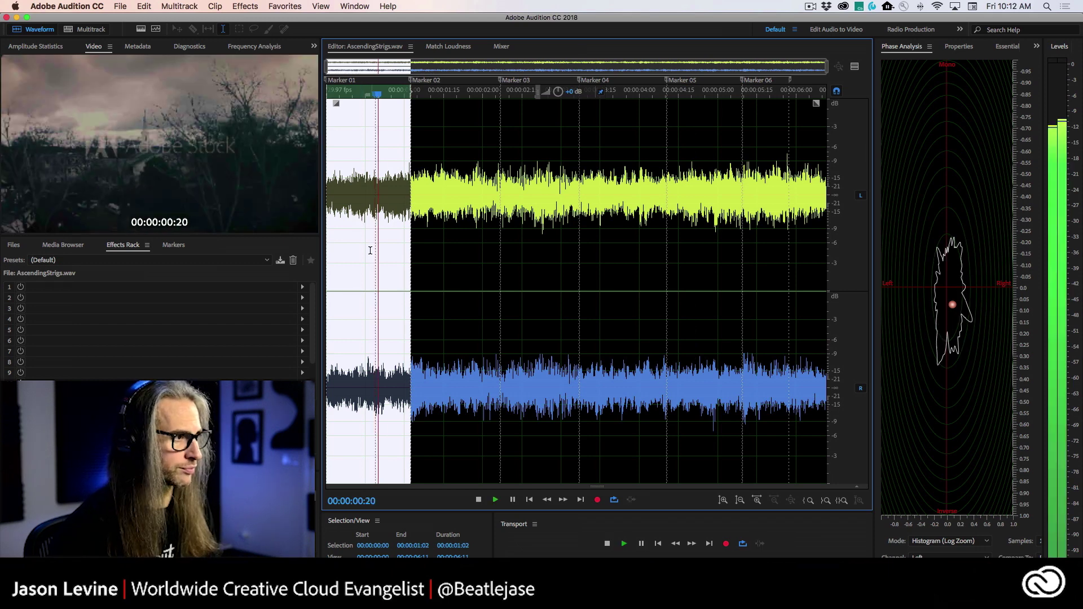
{"action": "left_click", "coordinate": [373, 270]}
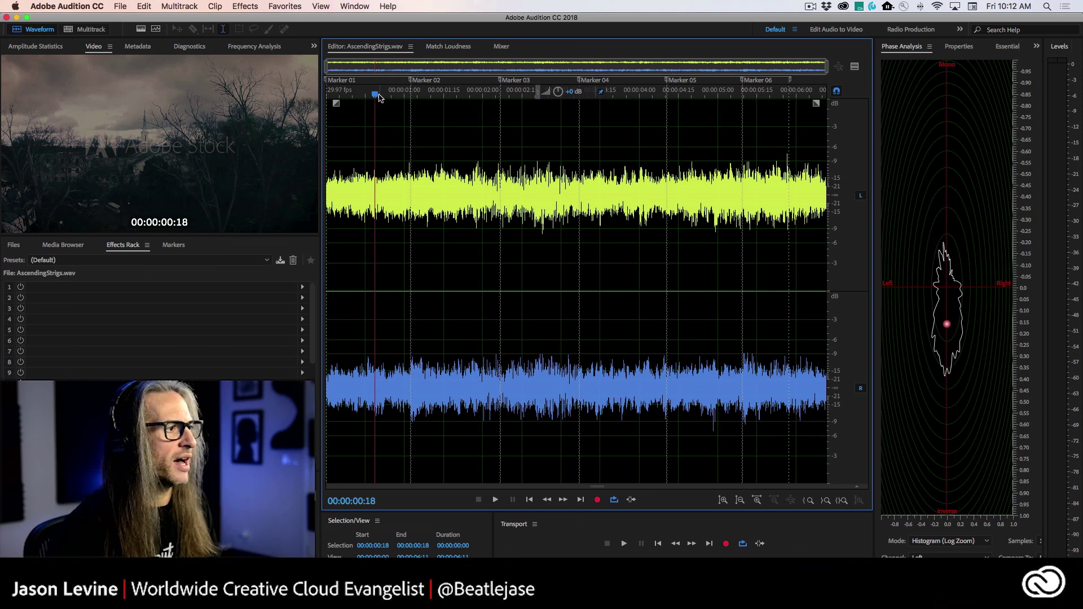
{"action": "left_click_drag", "start_coordinate": [379, 96], "coordinate": [308, 101]}
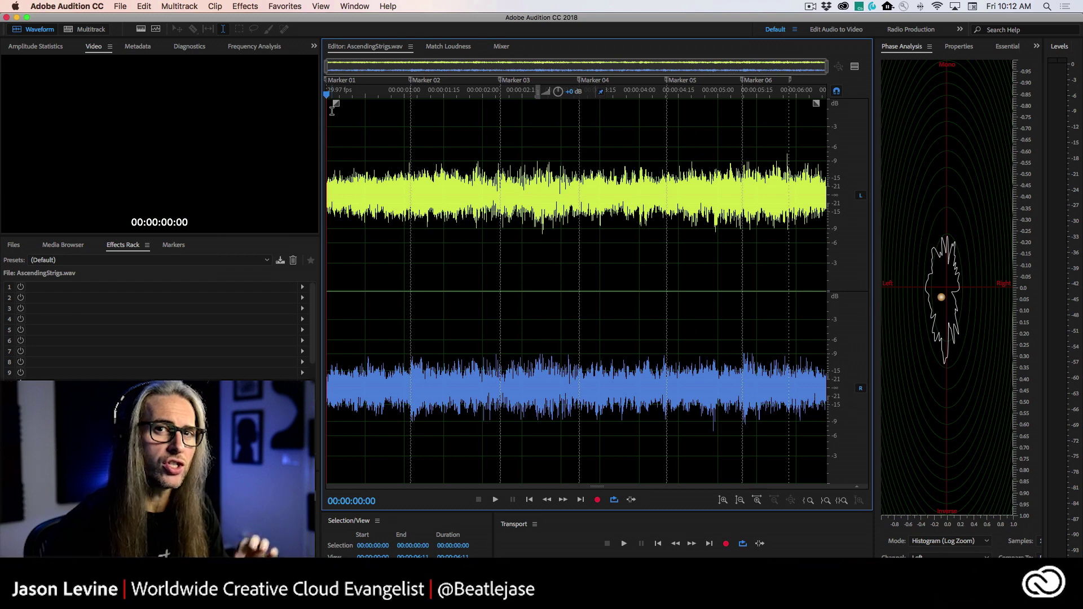
{"action": "key", "text": "space"}
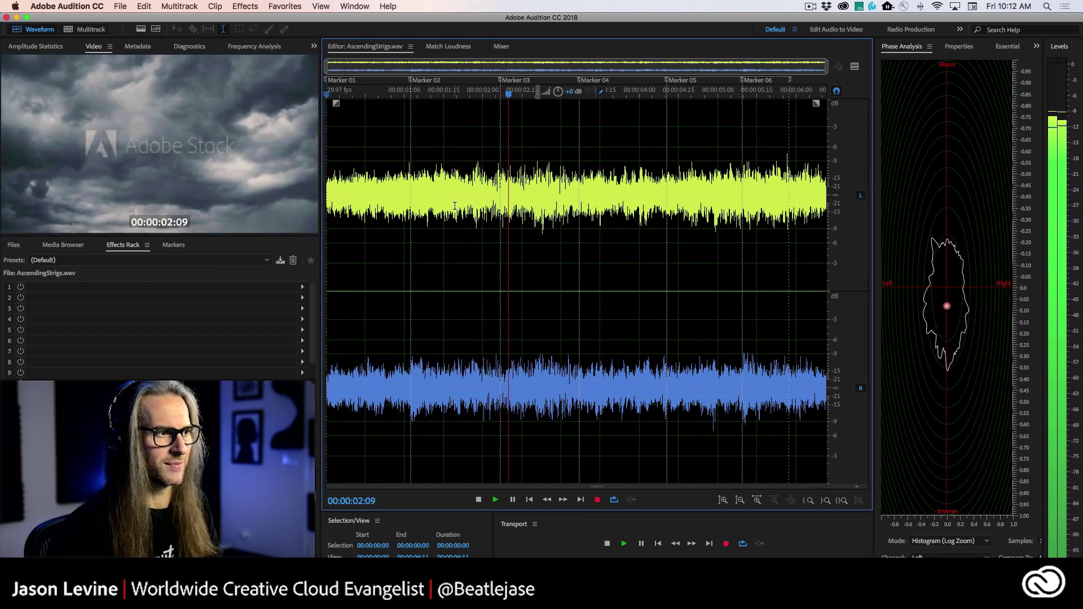
{"action": "key", "text": "space"}
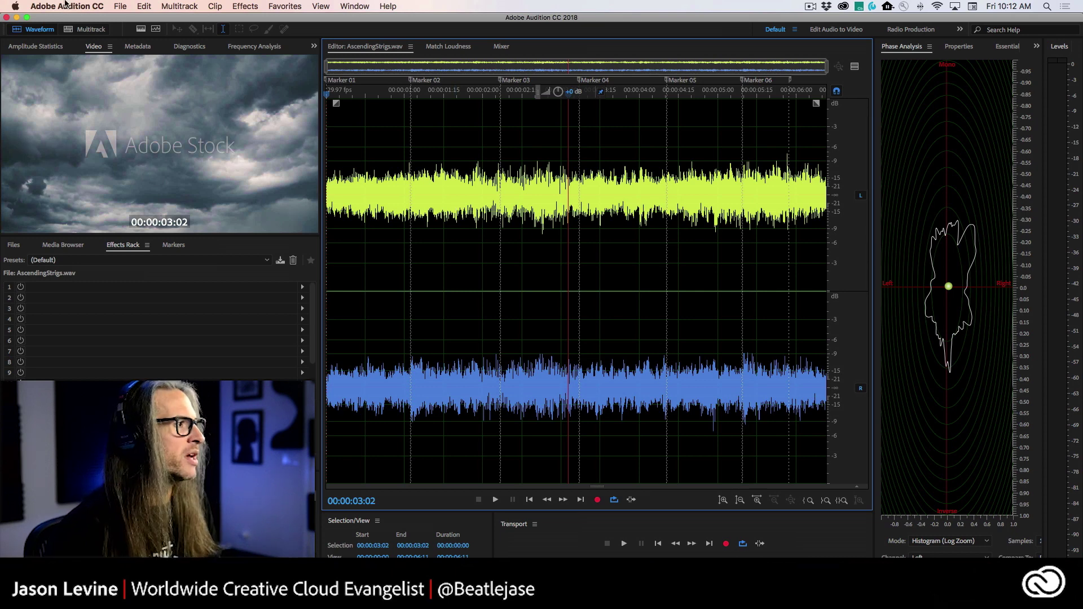
{"action": "left_click", "coordinate": [86, 29]}
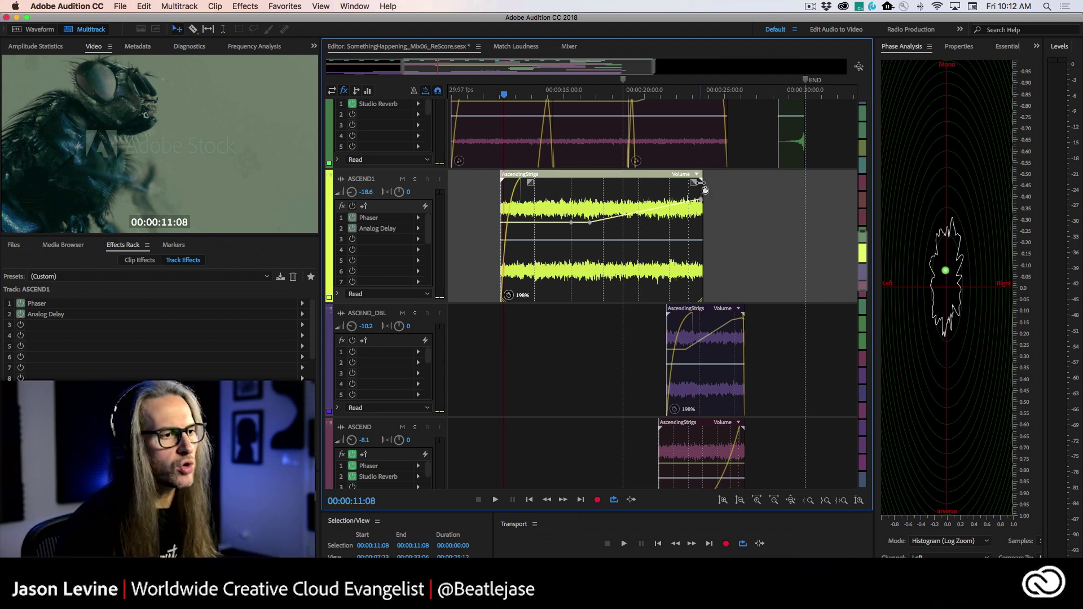
- Make the Video Reference track slightly taller, then drag ASCEND1 above the CAMERA track
{"action": "scroll", "coordinate": [867, 238], "scroll_direction": "down", "scroll_amount": 5}
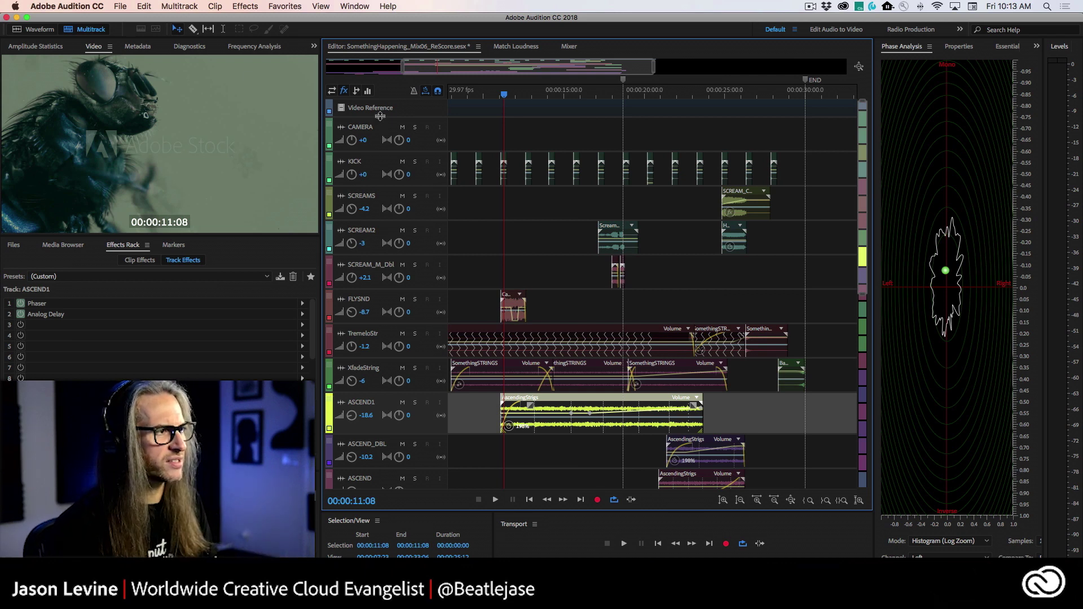
{"action": "left_click", "coordinate": [379, 115]}
{"action": "mouse_move", "coordinate": [381, 116]}
{"action": "left_mouse_down"}
{"action": "mouse_move", "coordinate": [384, 151]}
{"action": "mouse_move", "coordinate": [383, 117]}
{"action": "left_mouse_up"}
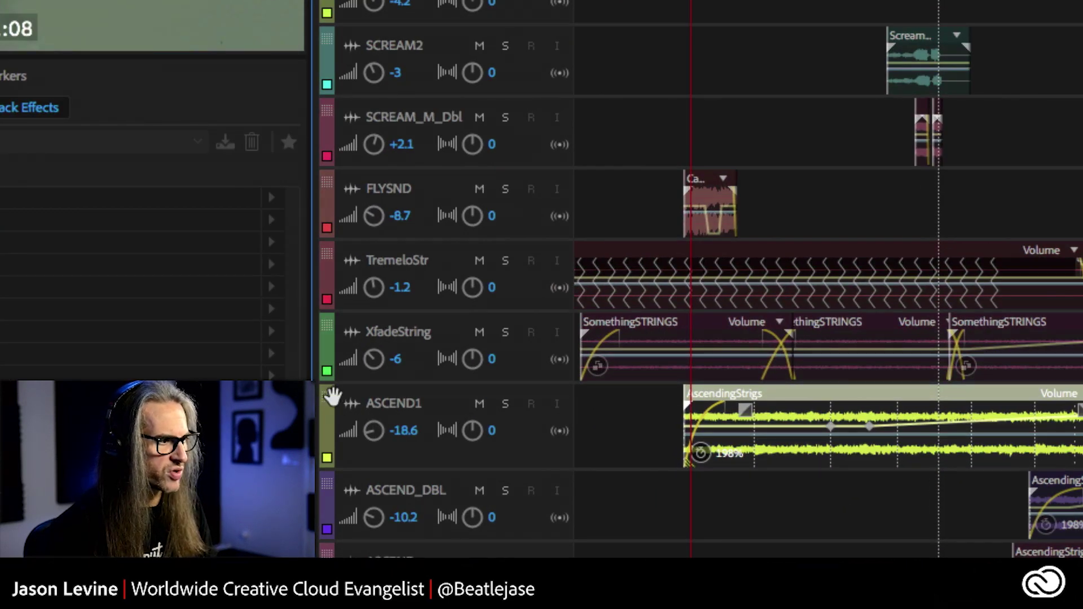
{"action": "left_click_drag", "start_coordinate": [333, 397], "coordinate": [431, 90]}
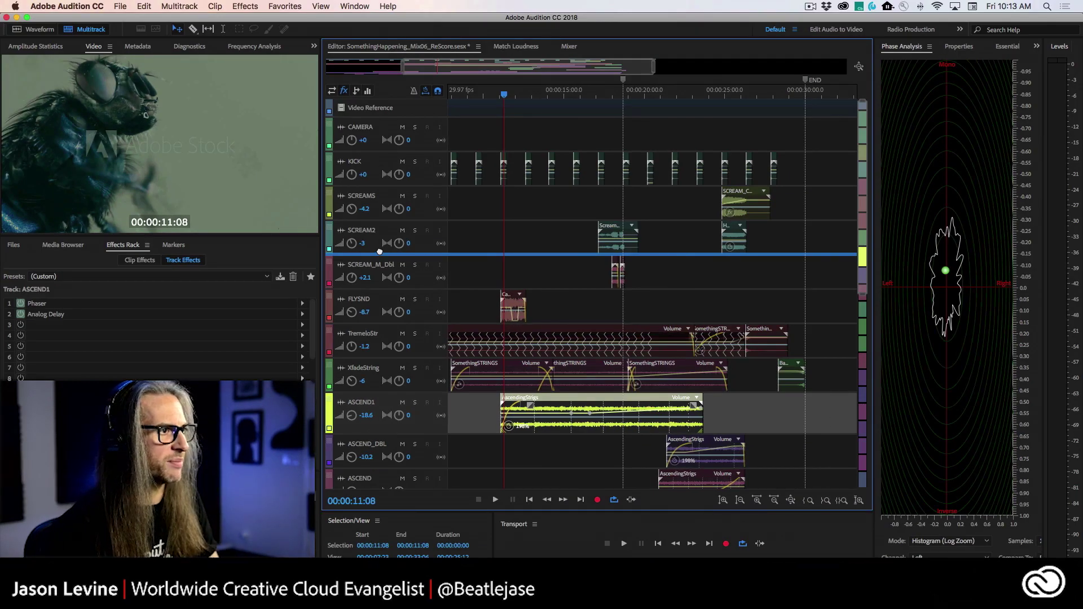
{"action": "left_click_drag", "start_coordinate": [380, 252], "coordinate": [424, 122]}
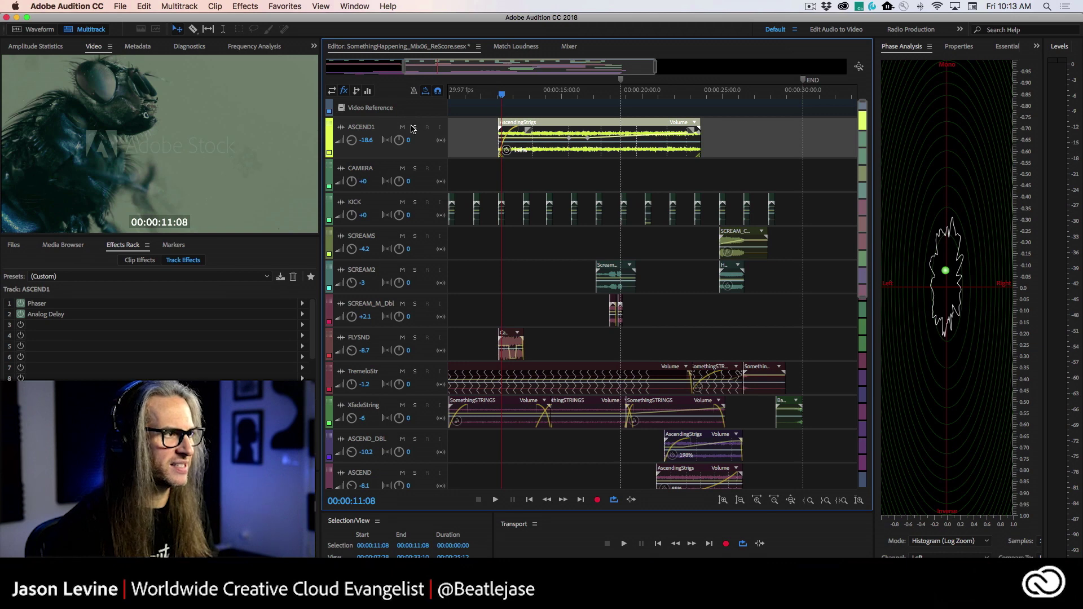
- Solo ASCEND1, scrub to 00:00:22:24, and expand the track to show Phaser and Analog Delay
{"action": "left_click", "coordinate": [414, 128]}
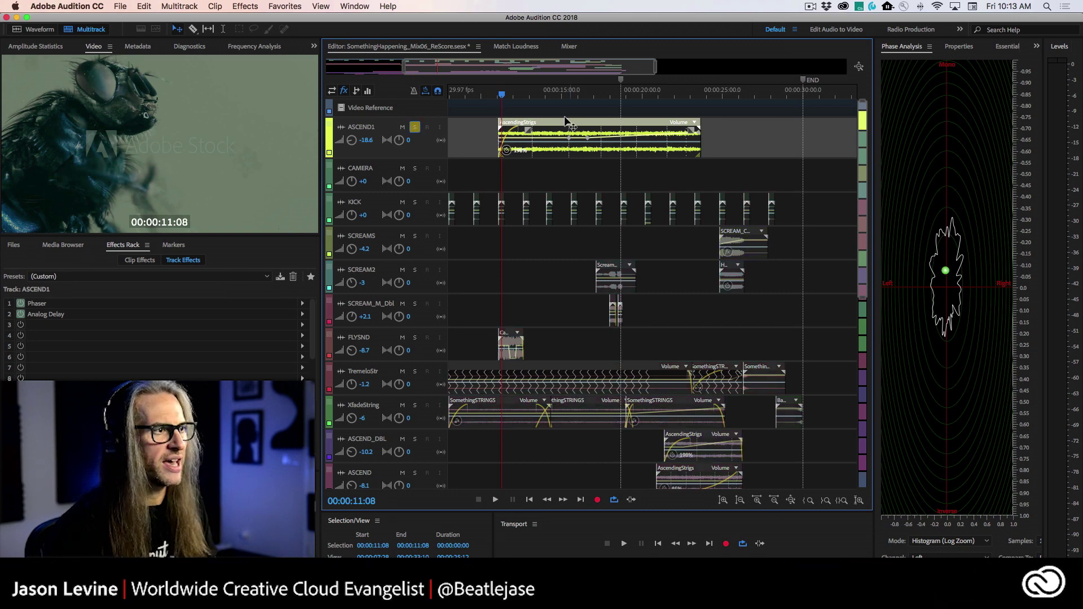
{"action": "mouse_move", "coordinate": [501, 94]}
{"action": "left_mouse_down"}
{"action": "mouse_move", "coordinate": [700, 96]}
{"action": "mouse_move", "coordinate": [498, 96]}
{"action": "left_mouse_up"}
{"action": "left_click_drag", "start_coordinate": [426, 159], "coordinate": [425, 294]}
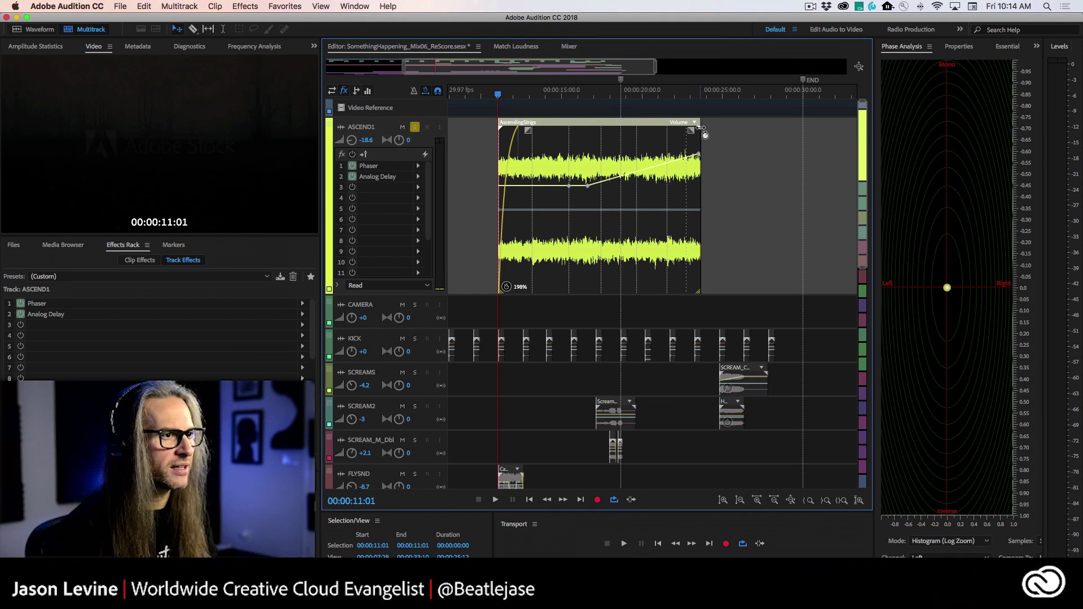
- Time-stretch AscendingStrigs, audition it from 00:00:11:01, settle on 198%, and move the playhead to 00:00:10:29
{"action": "left_click_drag", "start_coordinate": [701, 130], "coordinate": [618, 134]}
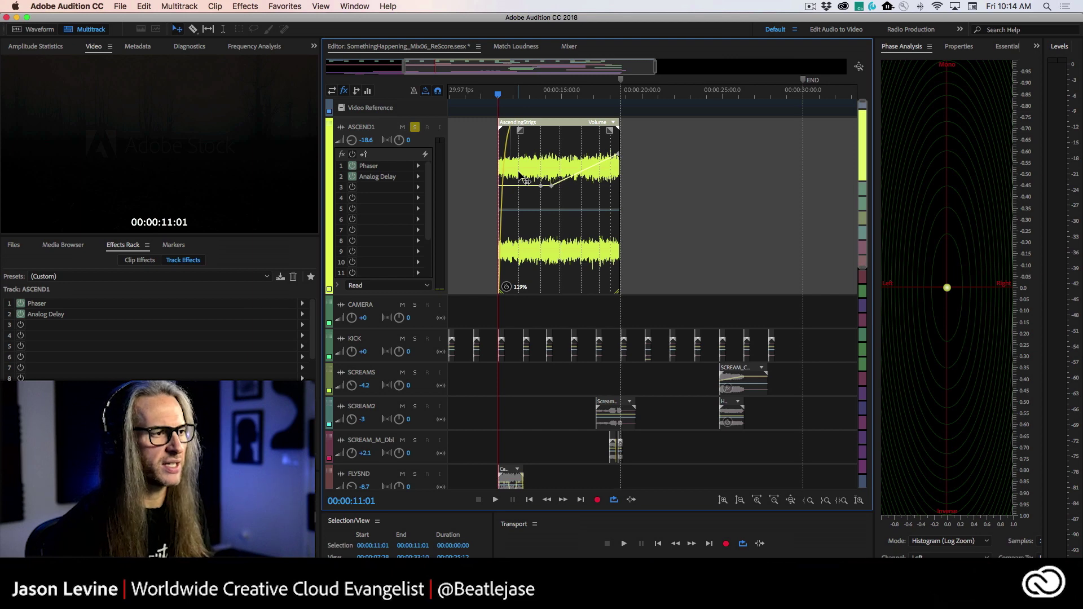
{"action": "key", "text": "space"}
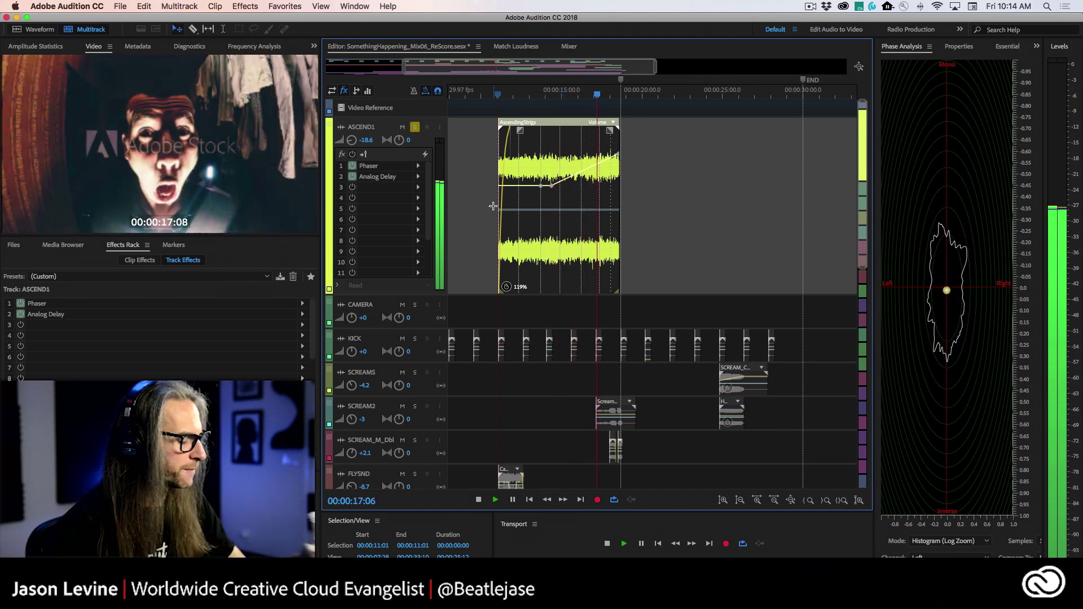
{"action": "key", "text": "space"}
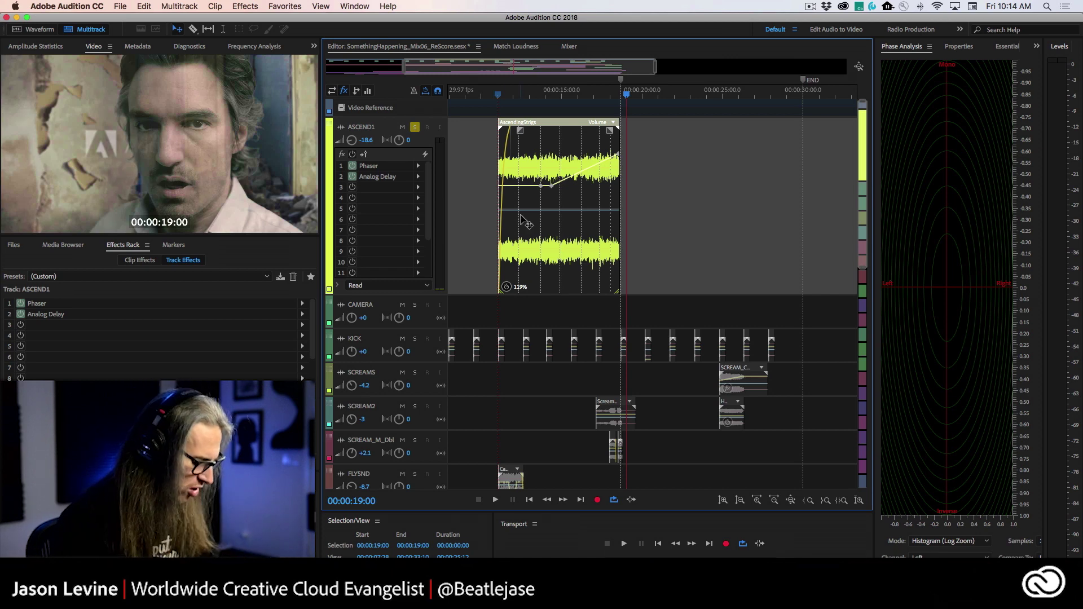
{"action": "key", "text": "super+z"}
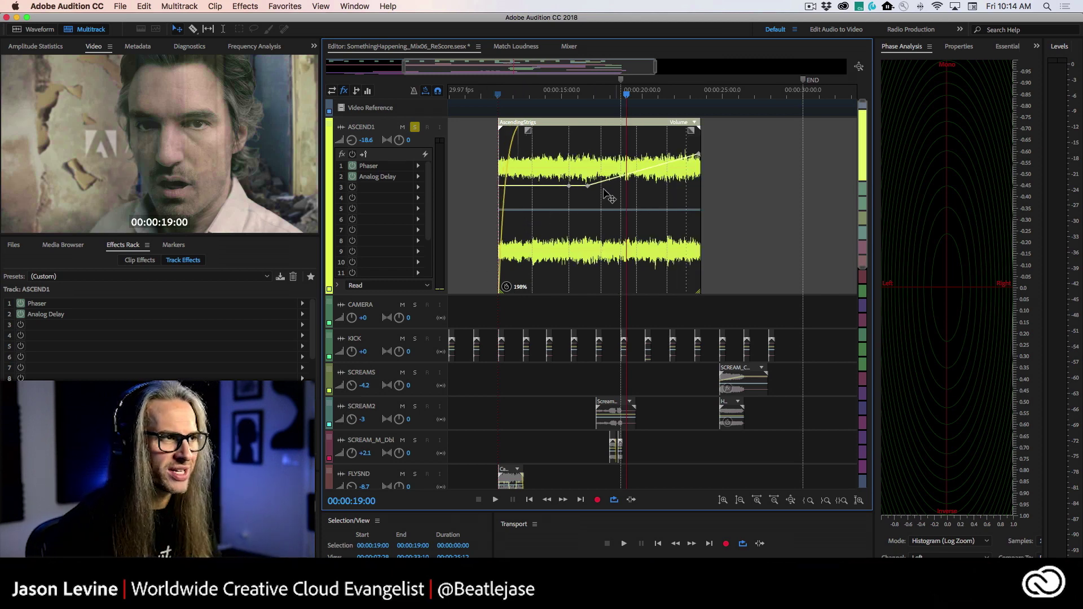
{"action": "left_click", "coordinate": [497, 95]}
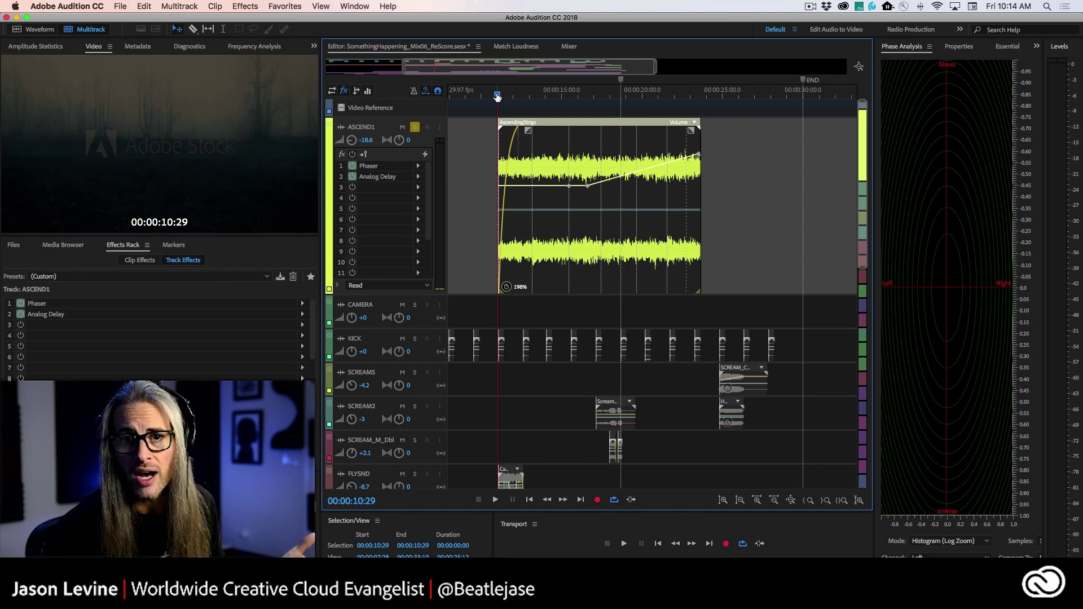
- Play the stretched strings to 00:00:23:13 while raising ASCEND1's volume, then lower it back toward -18 dB
{"action": "key", "text": "space"}
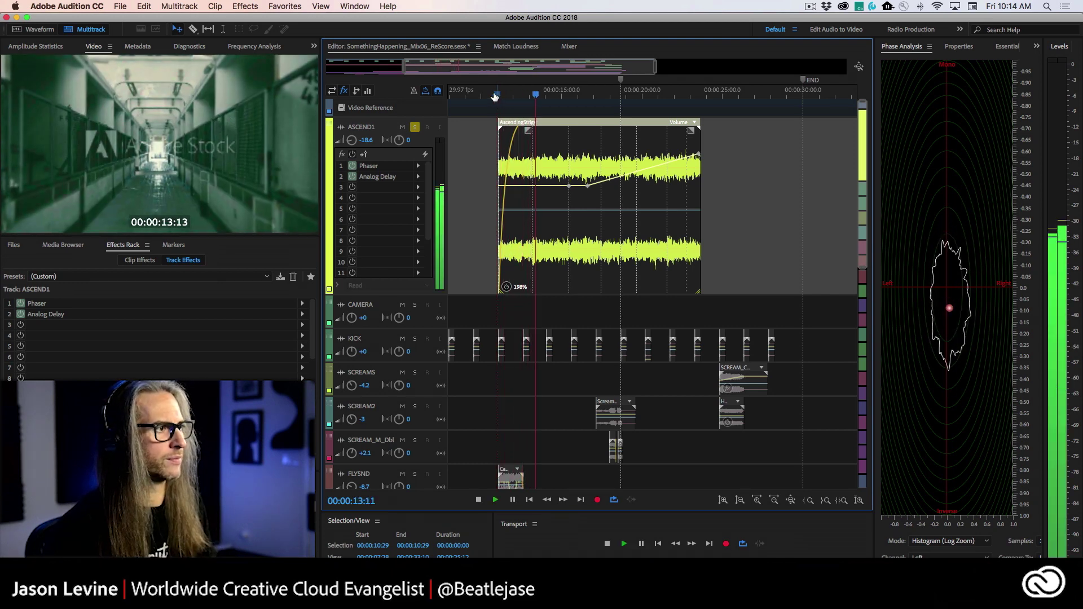
{"action": "left_click_drag", "start_coordinate": [353, 142], "coordinate": [349, 123]}
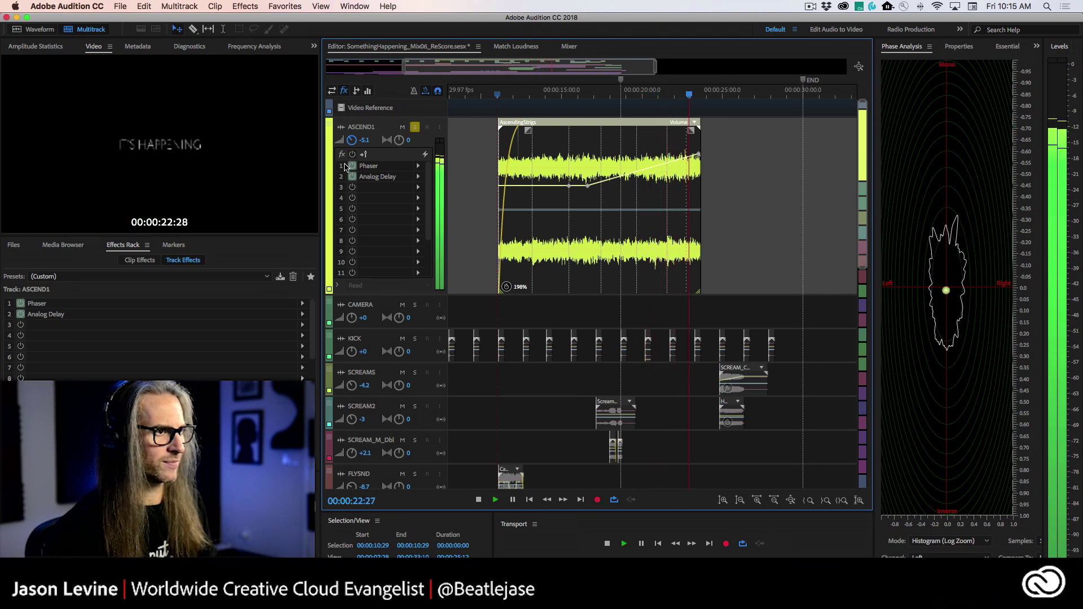
{"action": "key", "text": "space"}
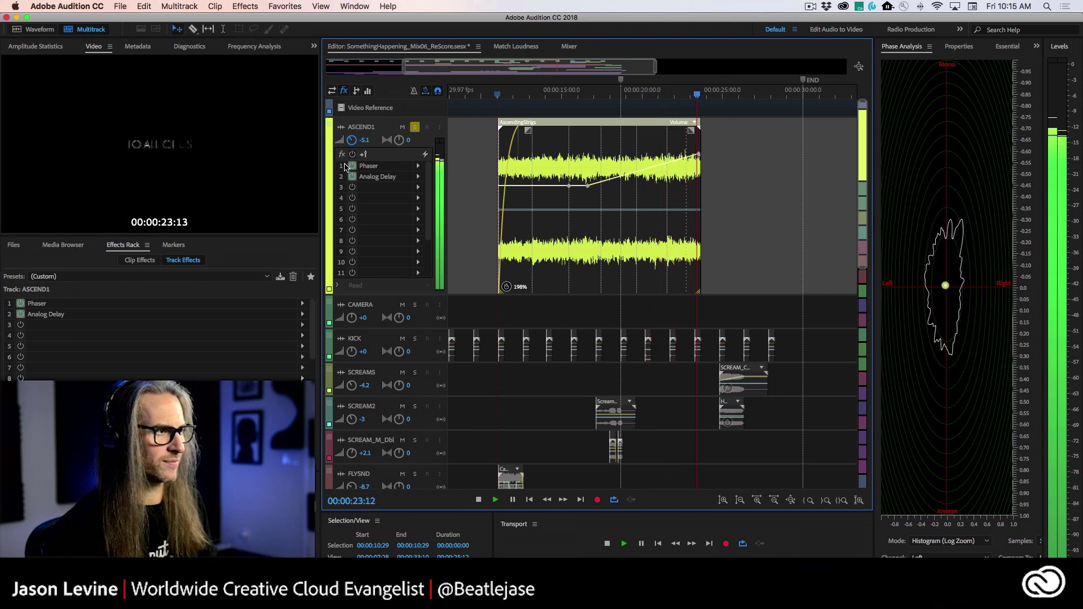
{"action": "scroll", "coordinate": [395, 254], "scroll_direction": "up", "scroll_amount": 5}
{"action": "scroll", "coordinate": [423, 267], "scroll_direction": "down", "scroll_amount": 3}
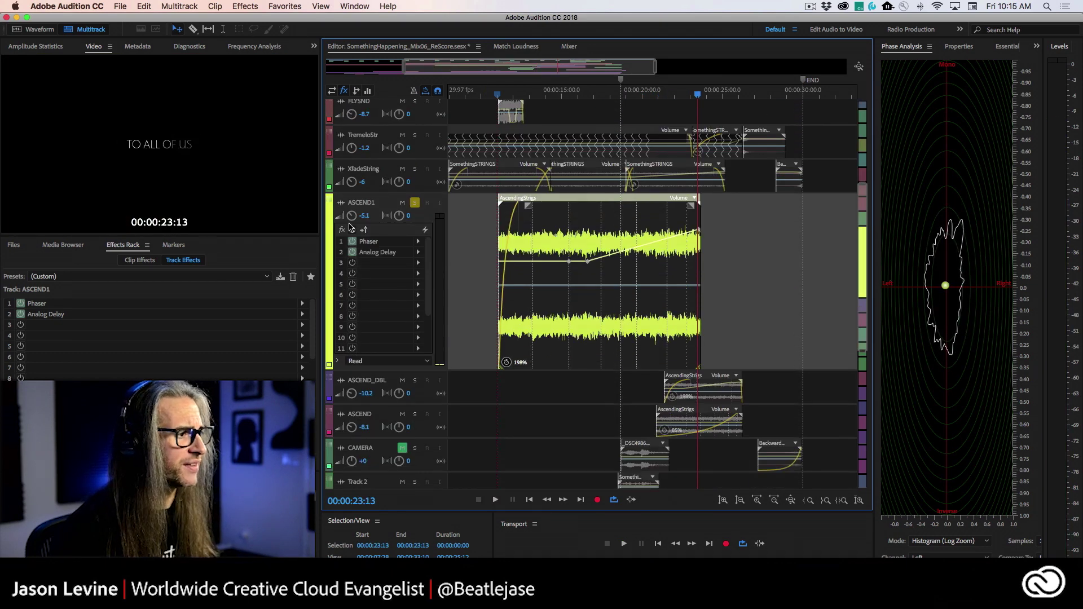
{"action": "left_click_drag", "start_coordinate": [351, 216], "coordinate": [346, 217]}
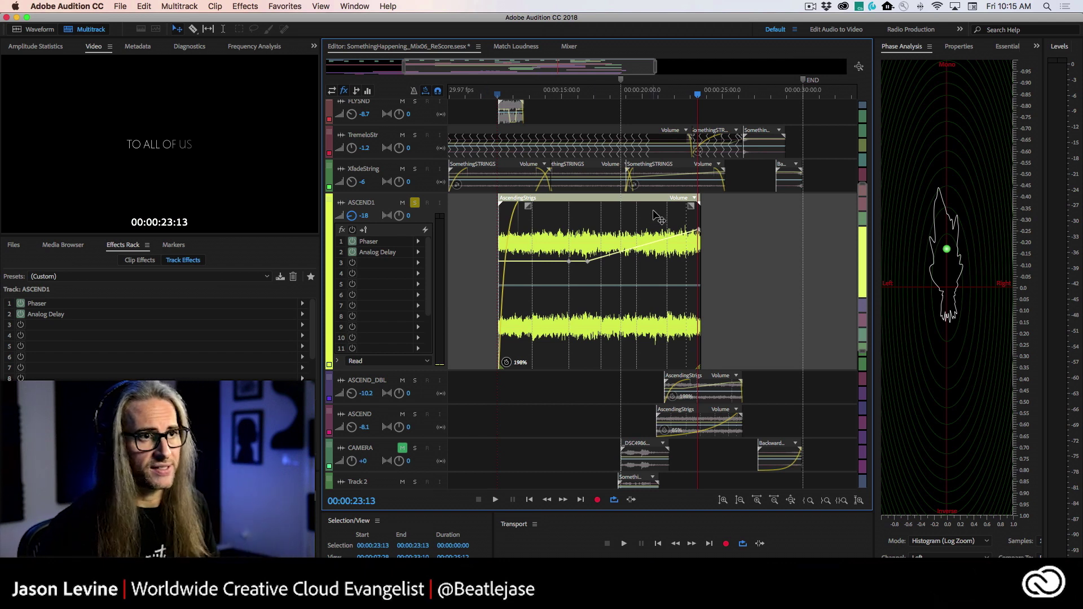
- Show the AscendingStrigs clip's Stretch settings (198%, Realtime) in Properties and open the Mode list
{"action": "left_click", "coordinate": [960, 46]}
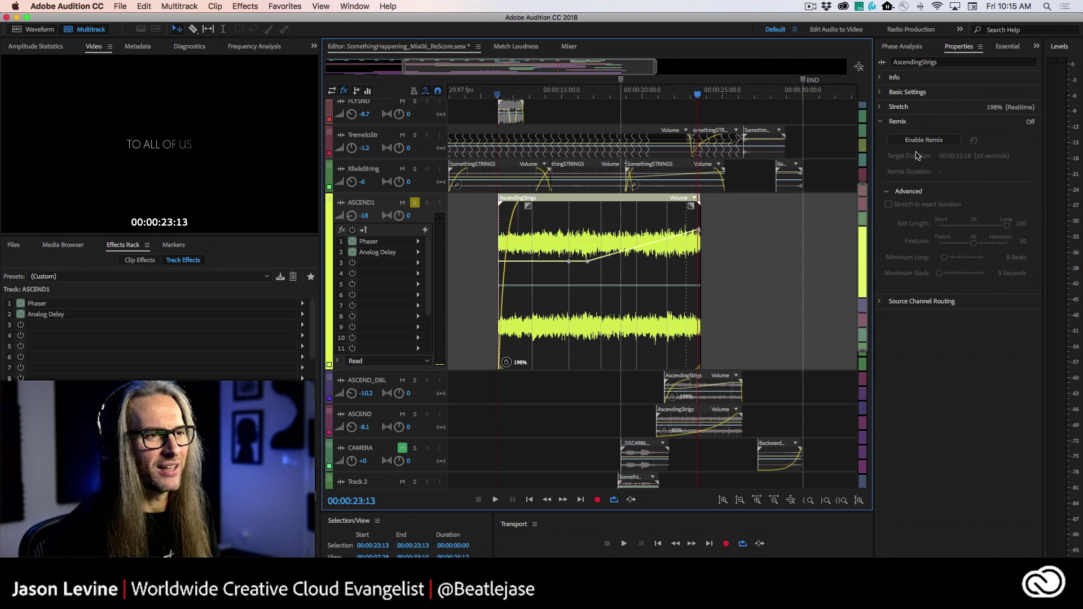
{"action": "left_click", "coordinate": [882, 108]}
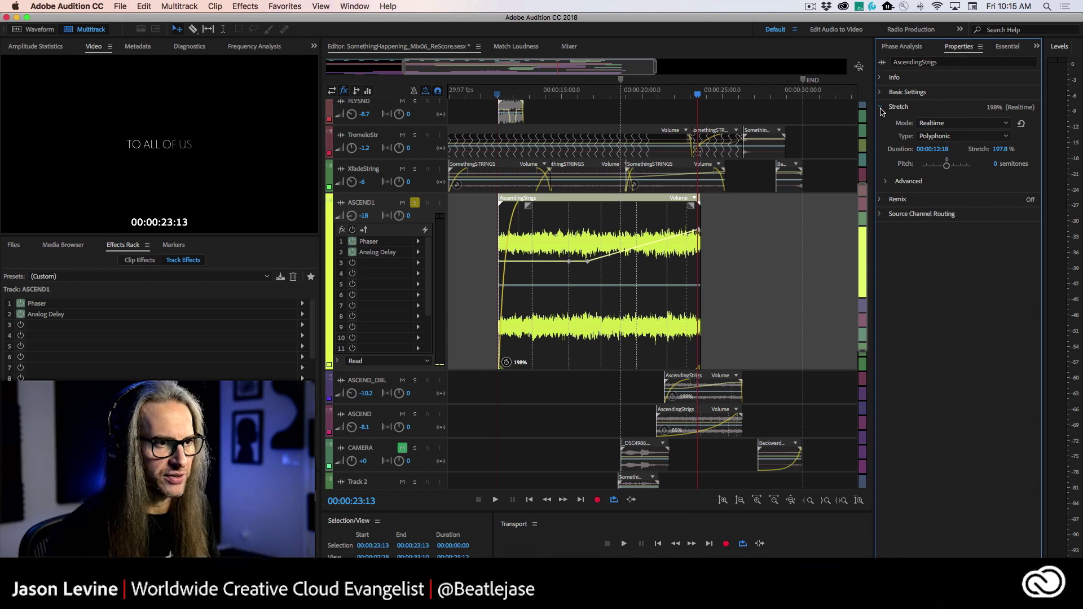
{"action": "left_click", "coordinate": [563, 237]}
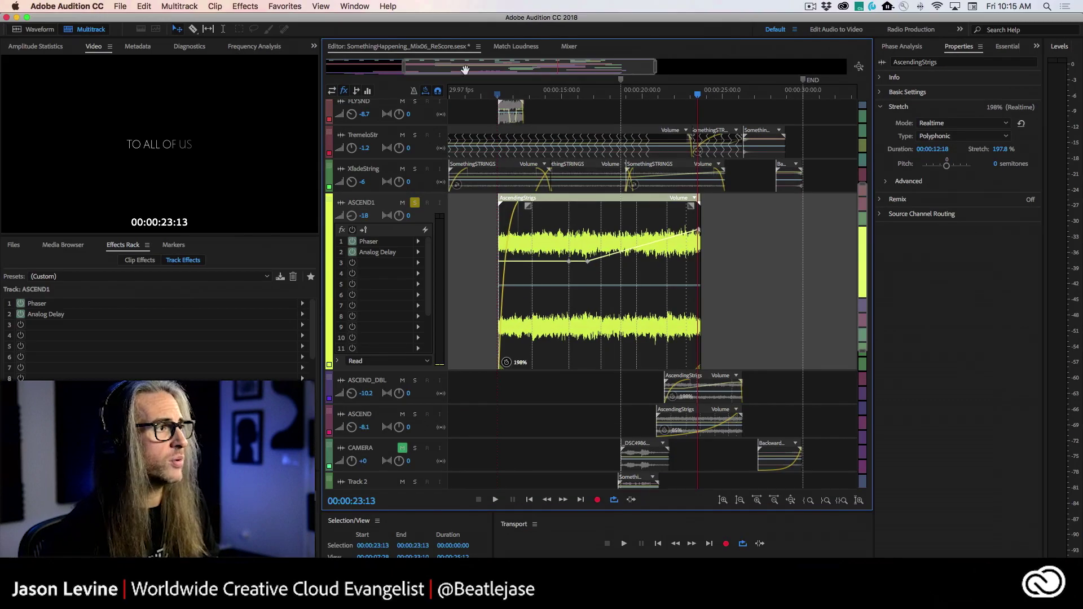
{"action": "left_click", "coordinate": [355, 6]}
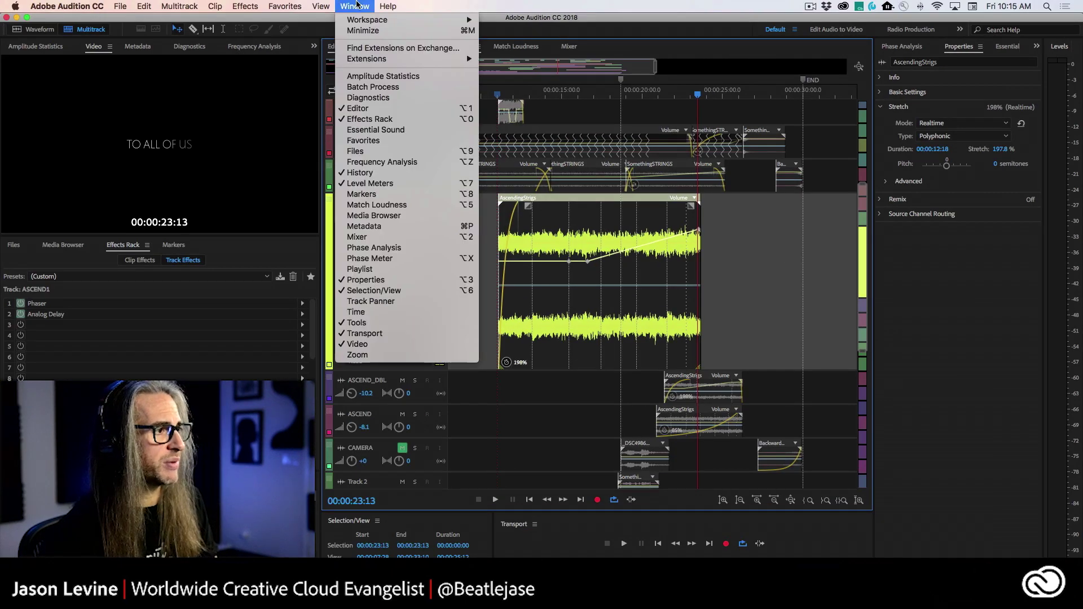
{"action": "left_click", "coordinate": [385, 287]}
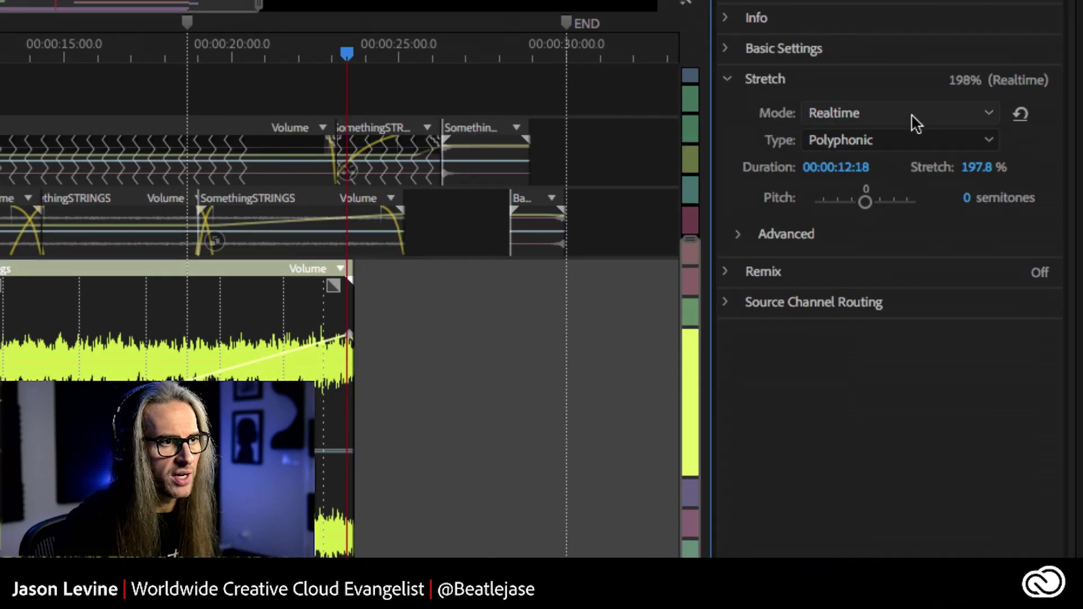
{"action": "left_click", "coordinate": [912, 116]}
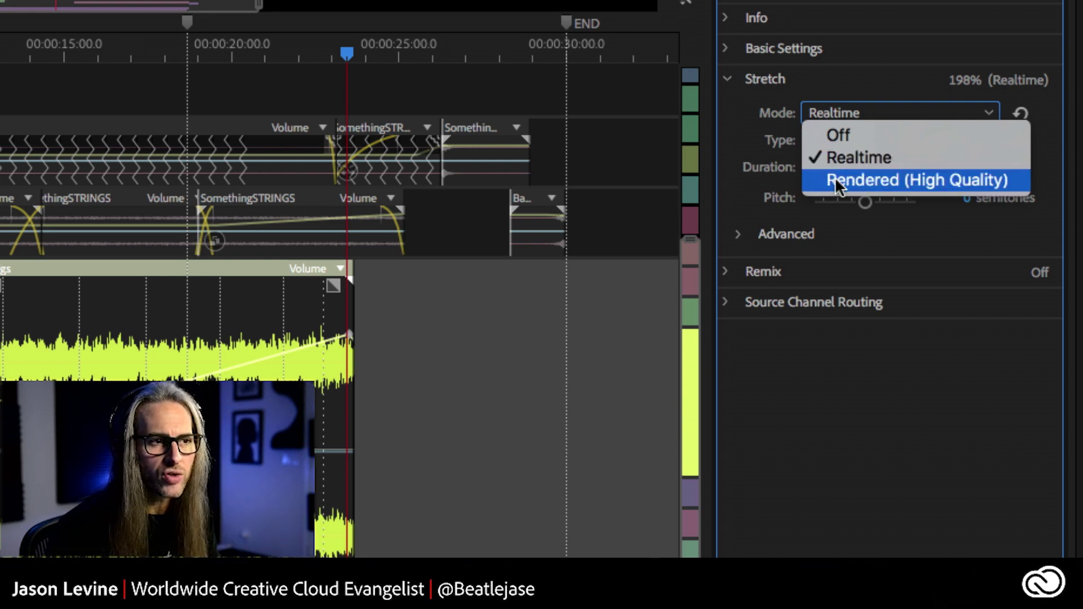
- Switch the strings clip to Rendered (High Quality) and play from 10 s, raising ASCEND1 to -8.7 dB
{"action": "left_click", "coordinate": [973, 179]}
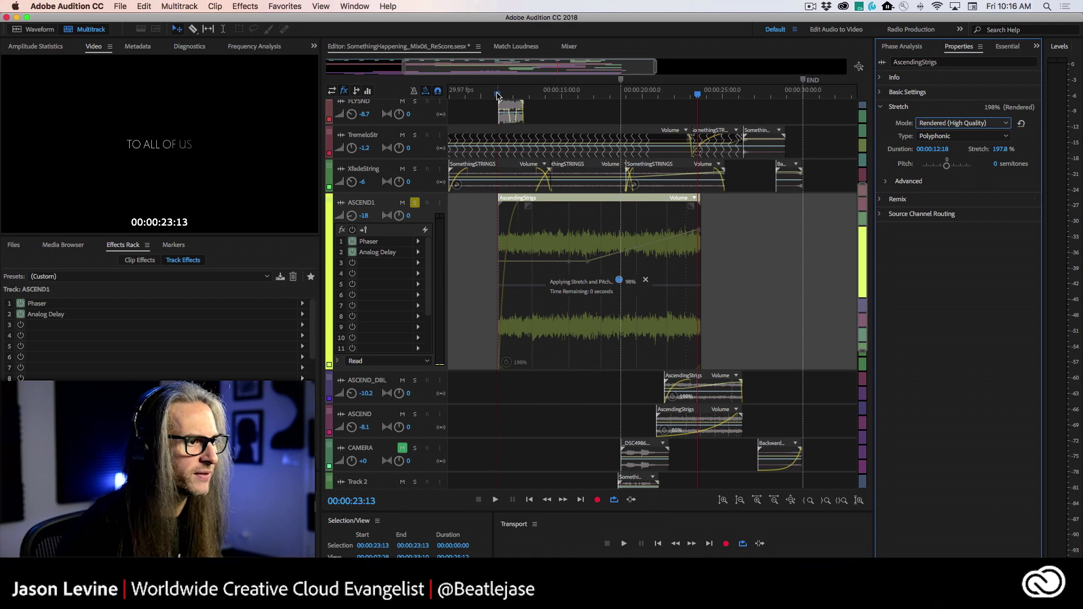
{"action": "left_click", "coordinate": [496, 95]}
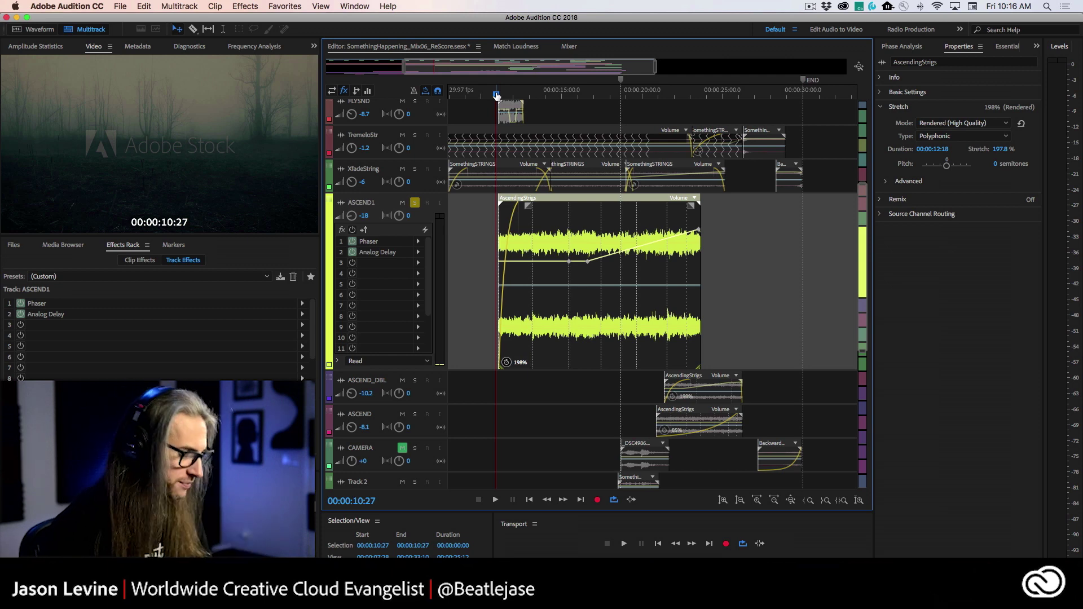
{"action": "key", "text": "space"}
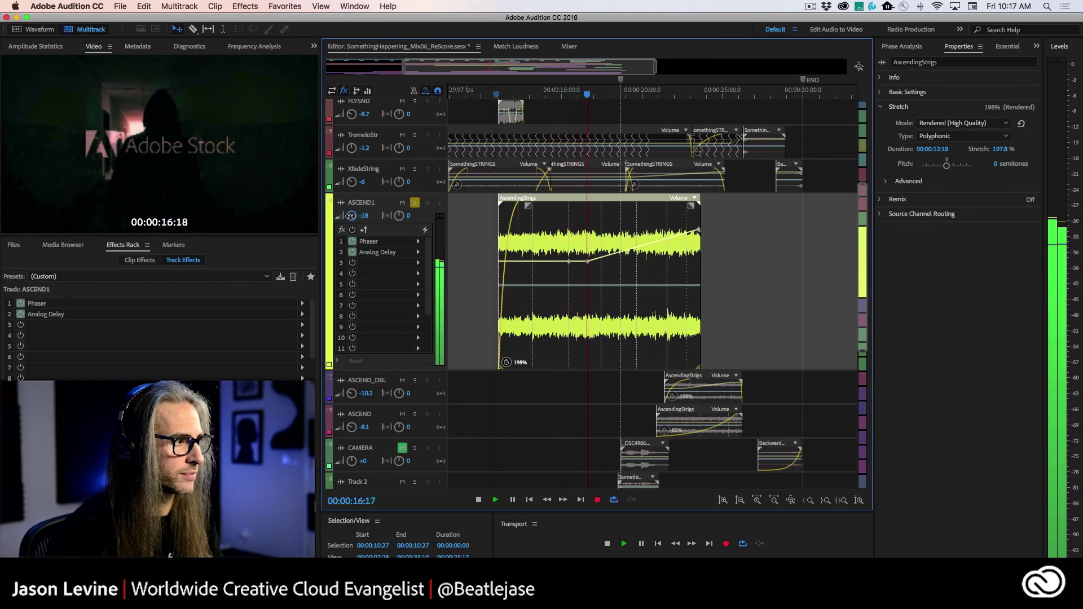
{"action": "left_click_drag", "start_coordinate": [351, 216], "coordinate": [345, 200]}
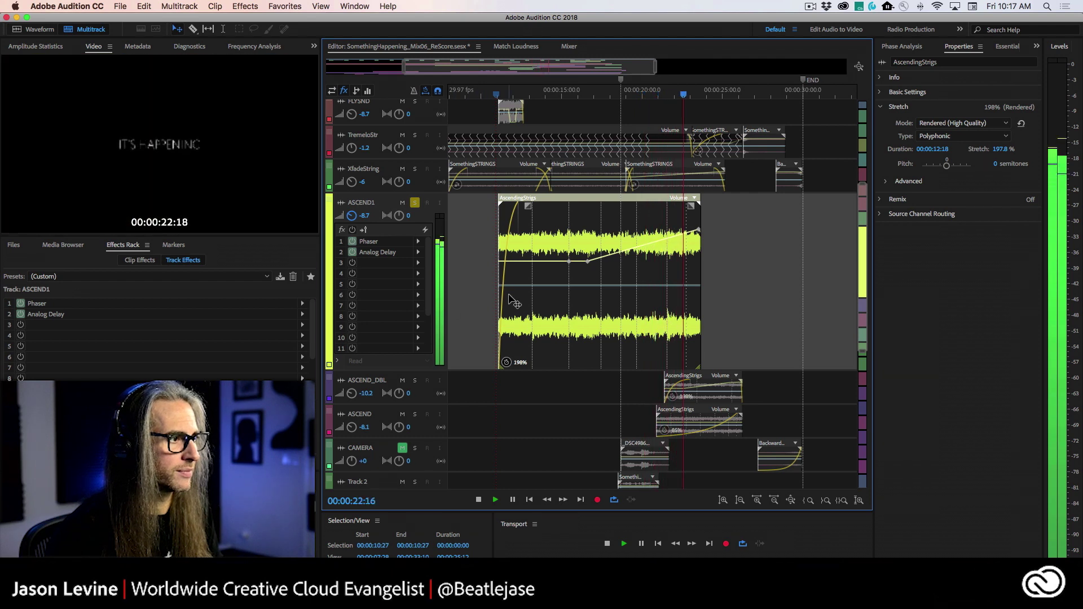
{"action": "key", "text": "space"}
- Set the clip's stretch mode back to Realtime and move the playhead to about 11 seconds
{"action": "left_click", "coordinate": [938, 139]}
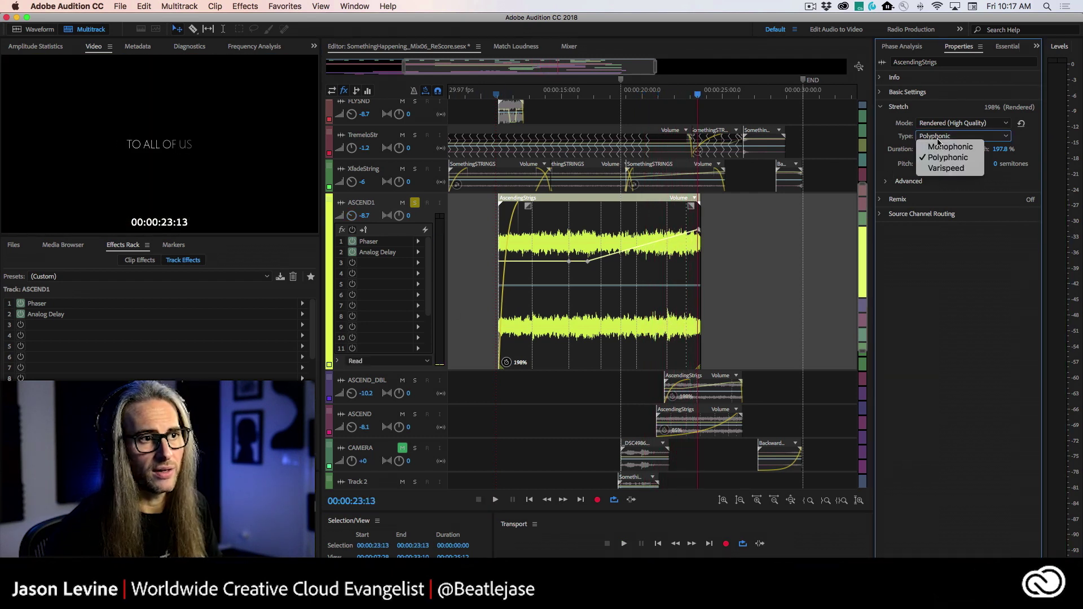
{"action": "left_click", "coordinate": [936, 137]}
{"action": "left_click", "coordinate": [962, 123]}
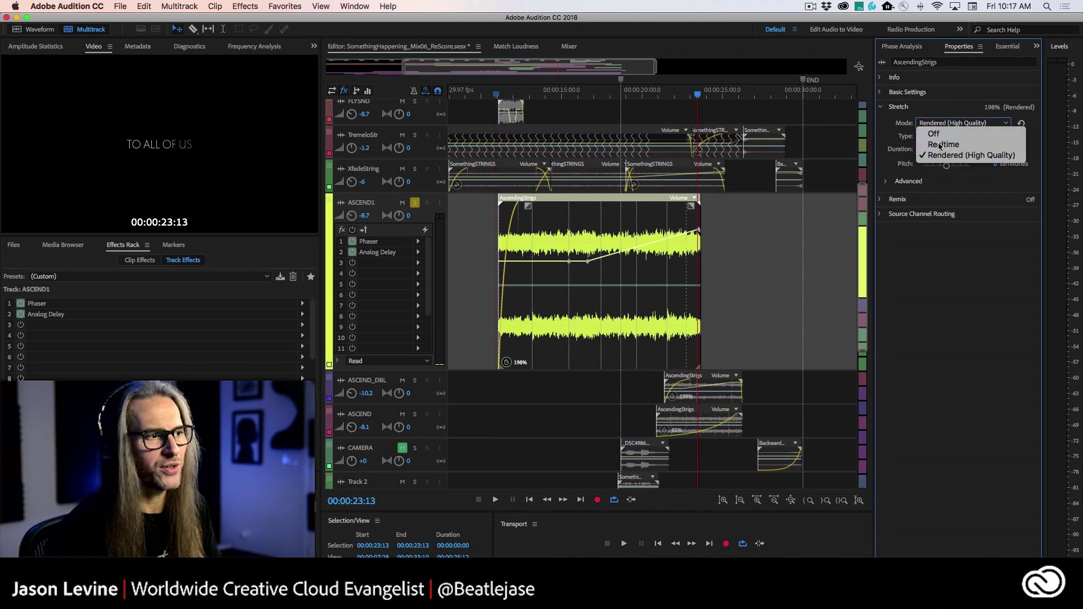
{"action": "left_click", "coordinate": [933, 140]}
{"action": "left_click", "coordinate": [498, 92]}
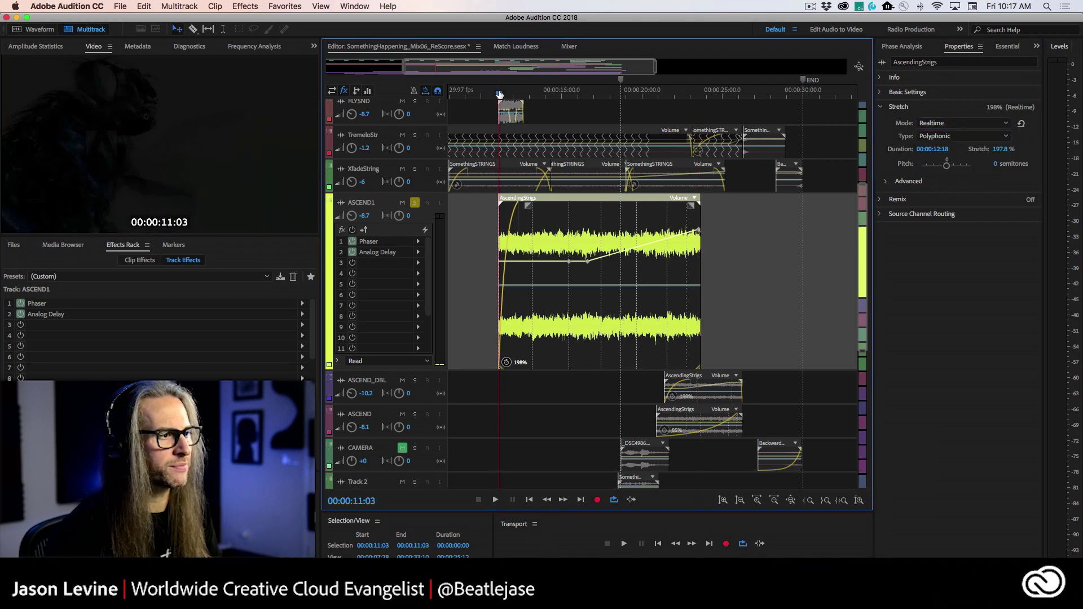
- Listen to the Realtime stretch, then set the stretch mode to Rendered (High Quality)
{"action": "key", "text": "space"}
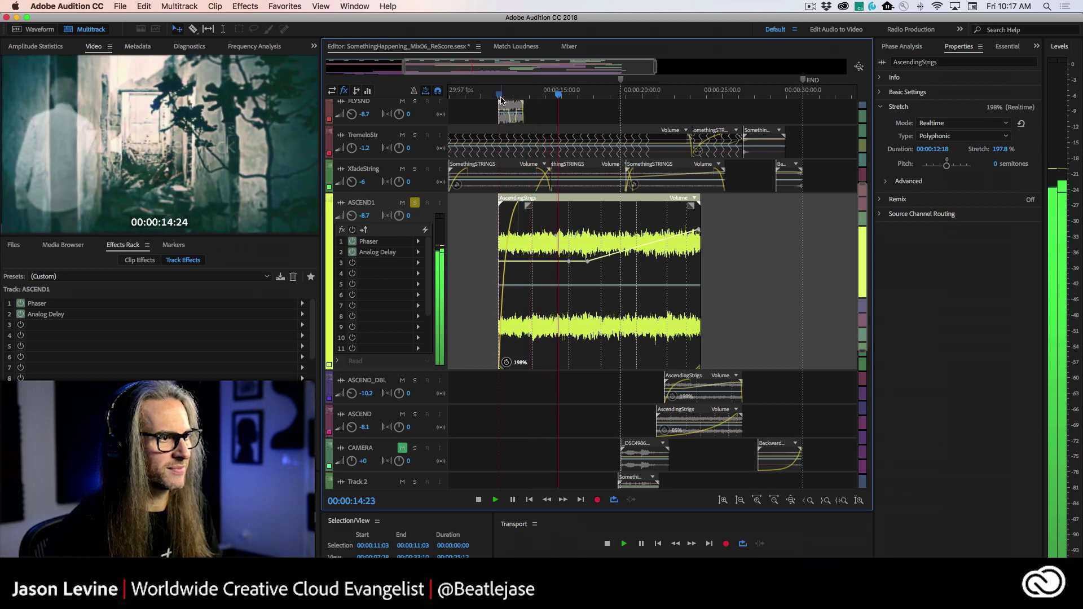
{"action": "key", "text": "space"}
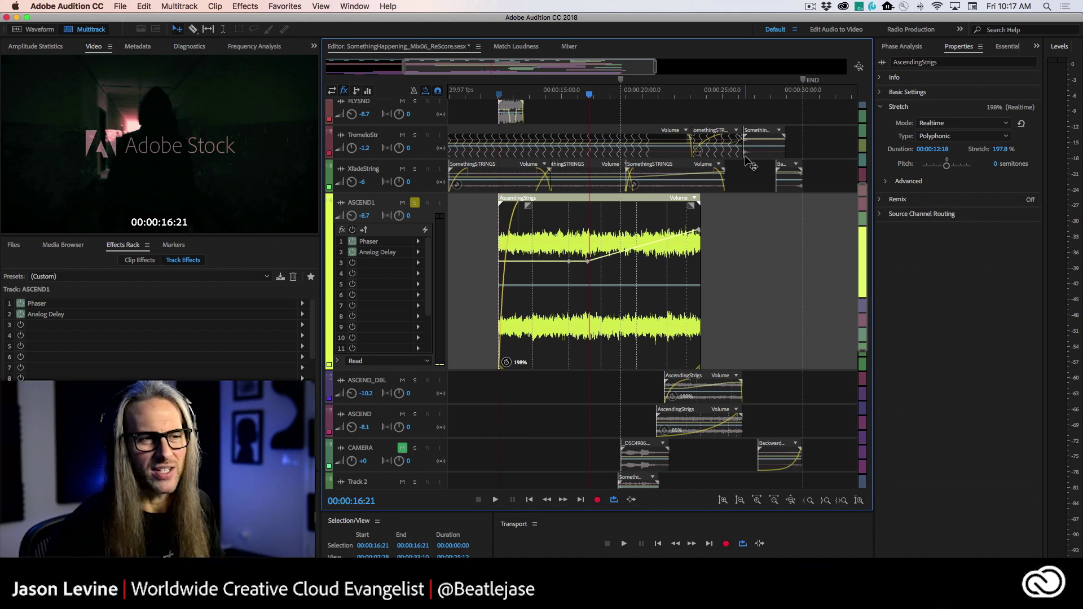
{"action": "left_click", "coordinate": [991, 124]}
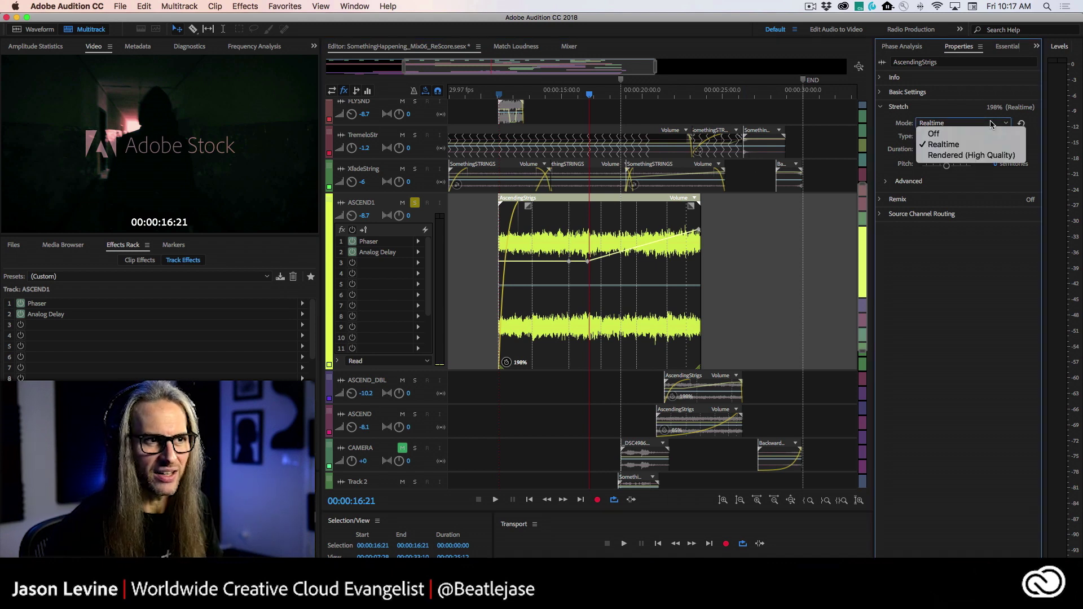
{"action": "left_click", "coordinate": [989, 151]}
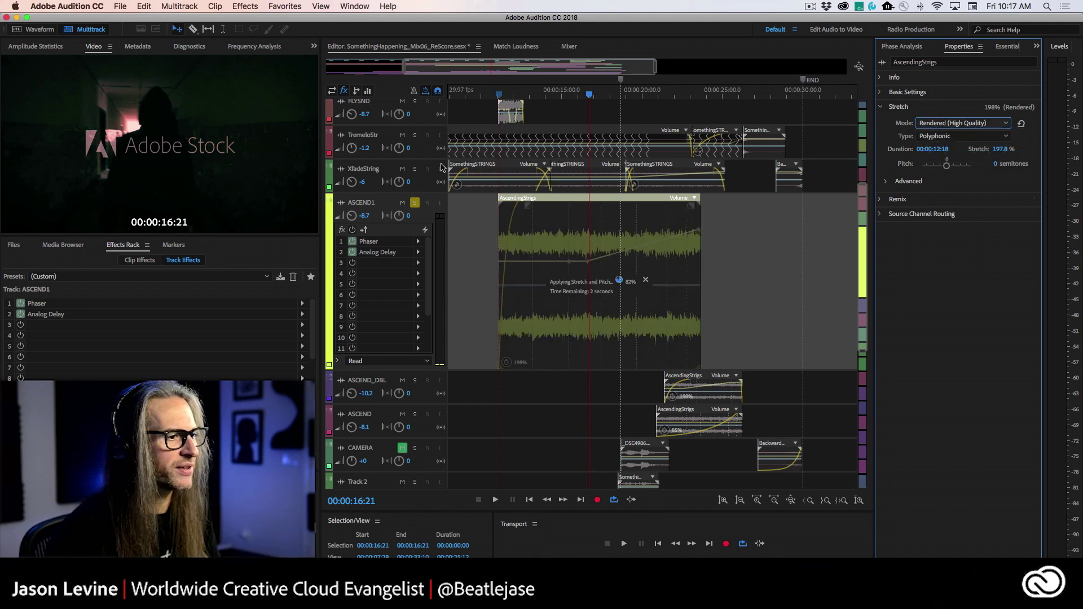
- Play the rendered strings clip from about 11 seconds to 16 seconds
{"action": "left_click", "coordinate": [501, 95]}
{"action": "key", "text": "space"}
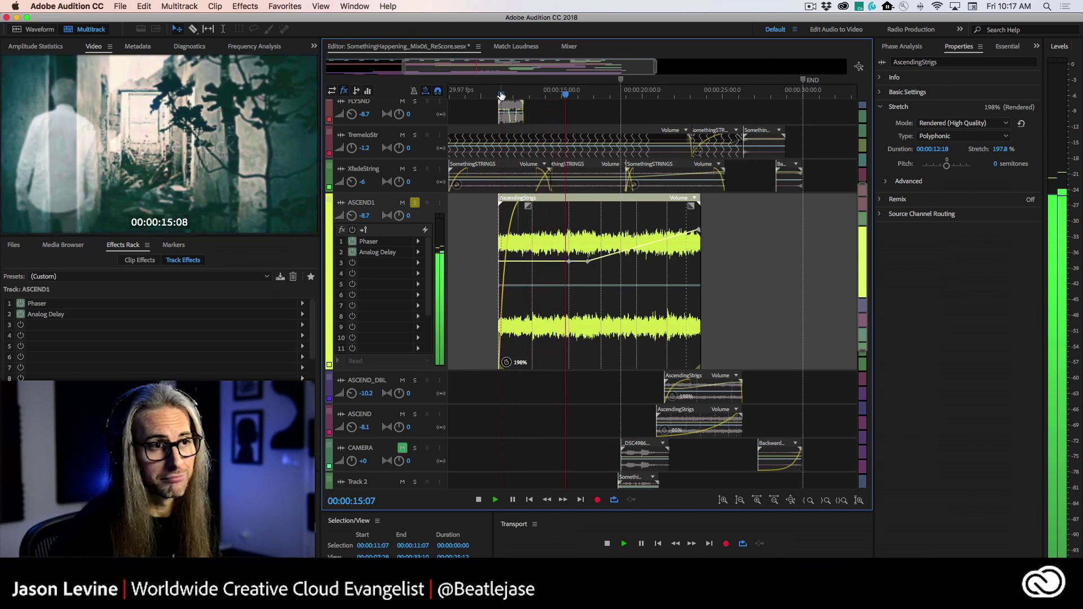
{"action": "key", "text": "space"}
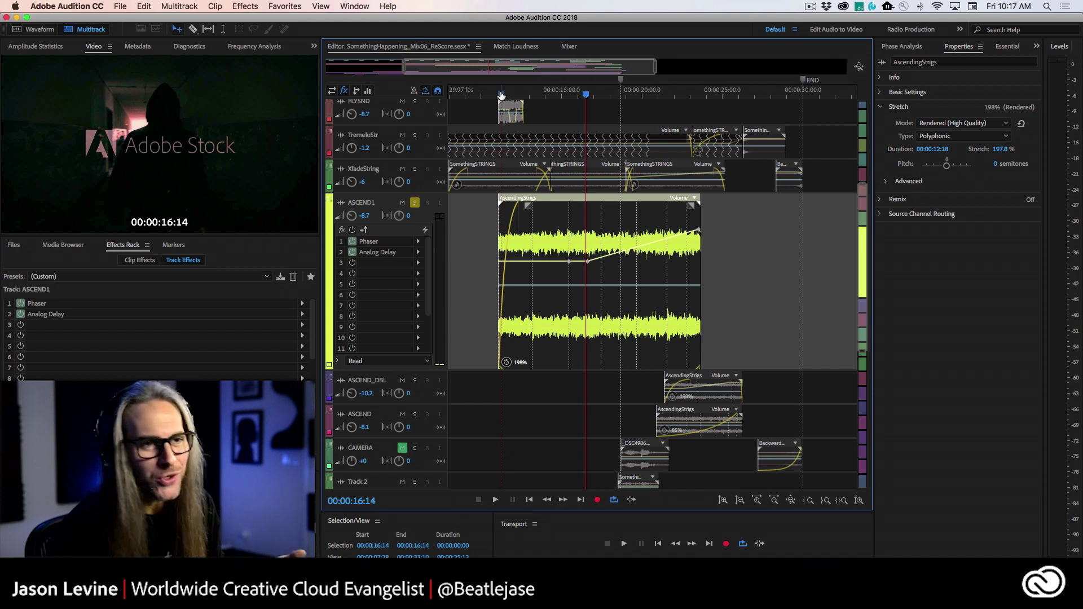
- Leave the stretch type on Polyphonic and expand the Advanced settings (High precision, 40% sensitivity)
{"action": "left_click", "coordinate": [992, 136]}
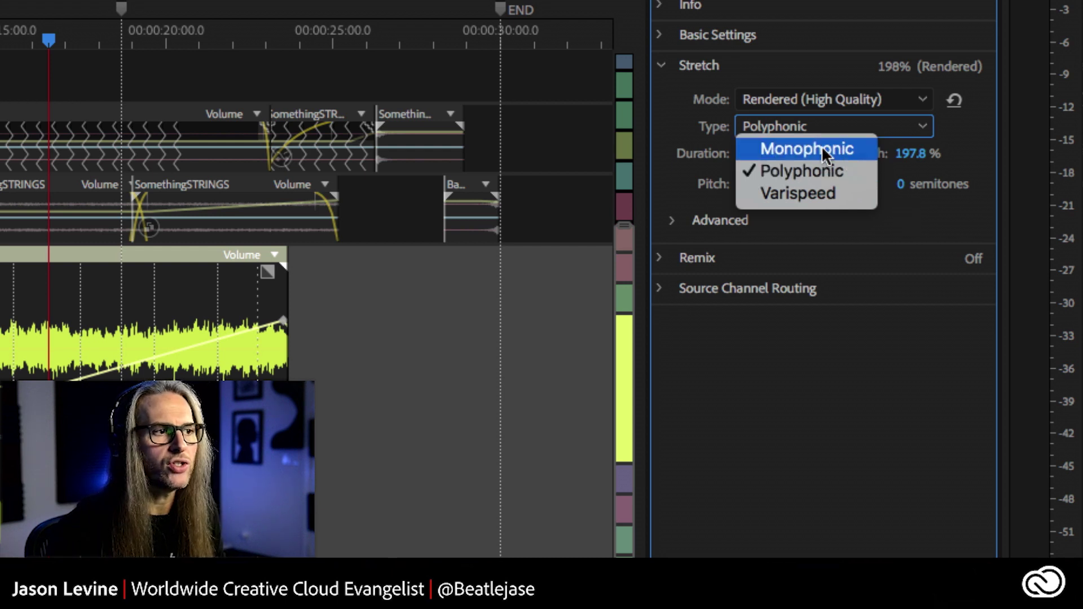
{"action": "left_click", "coordinate": [889, 202]}
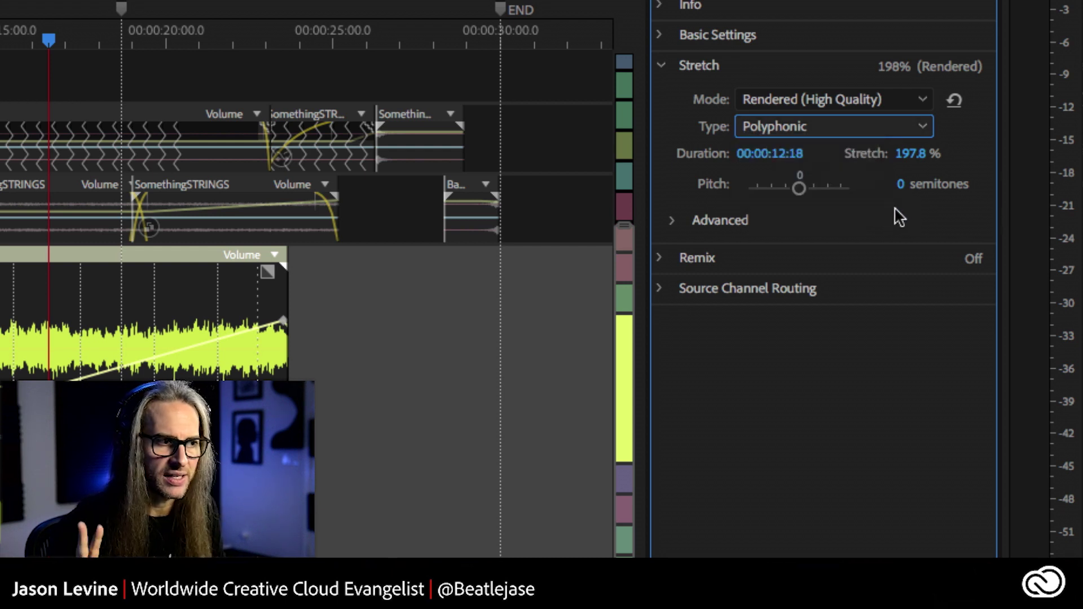
{"action": "left_click", "coordinate": [672, 221]}
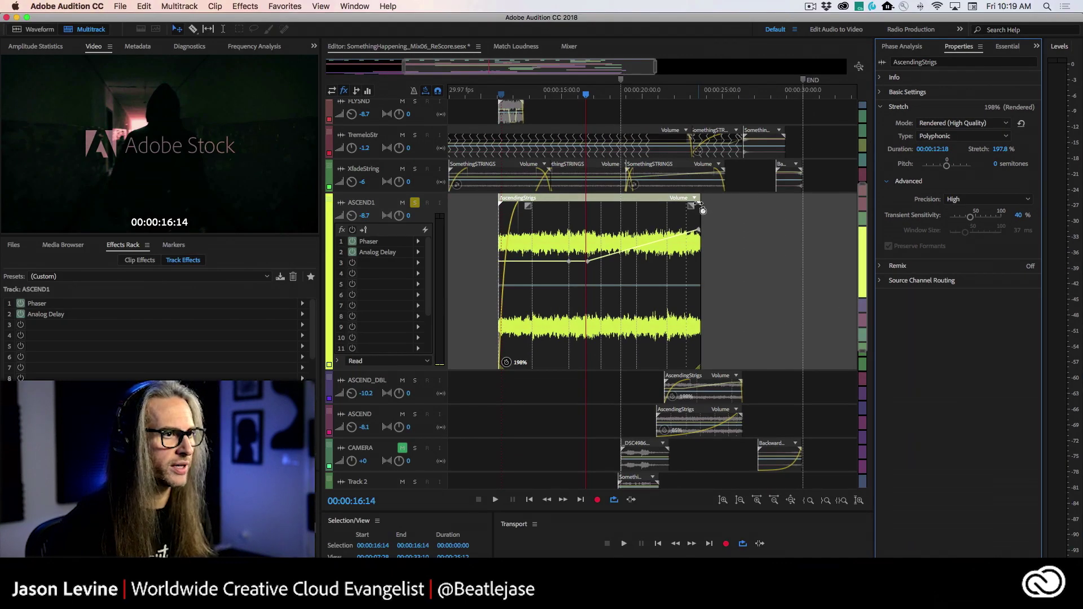
{"action": "left_click_drag", "start_coordinate": [699, 206], "coordinate": [849, 206]}
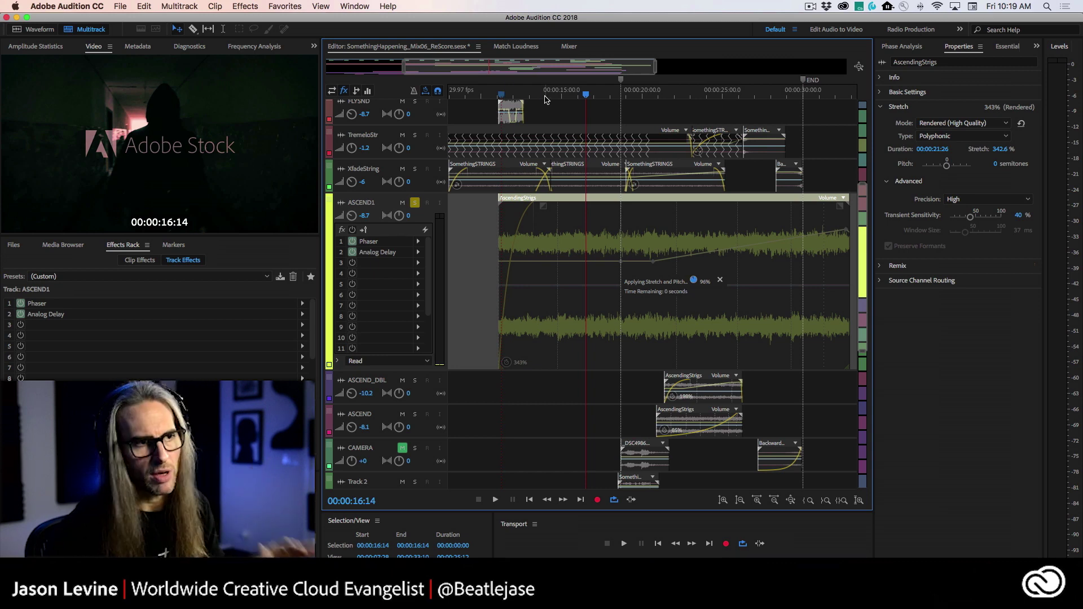
{"action": "left_click", "coordinate": [496, 94]}
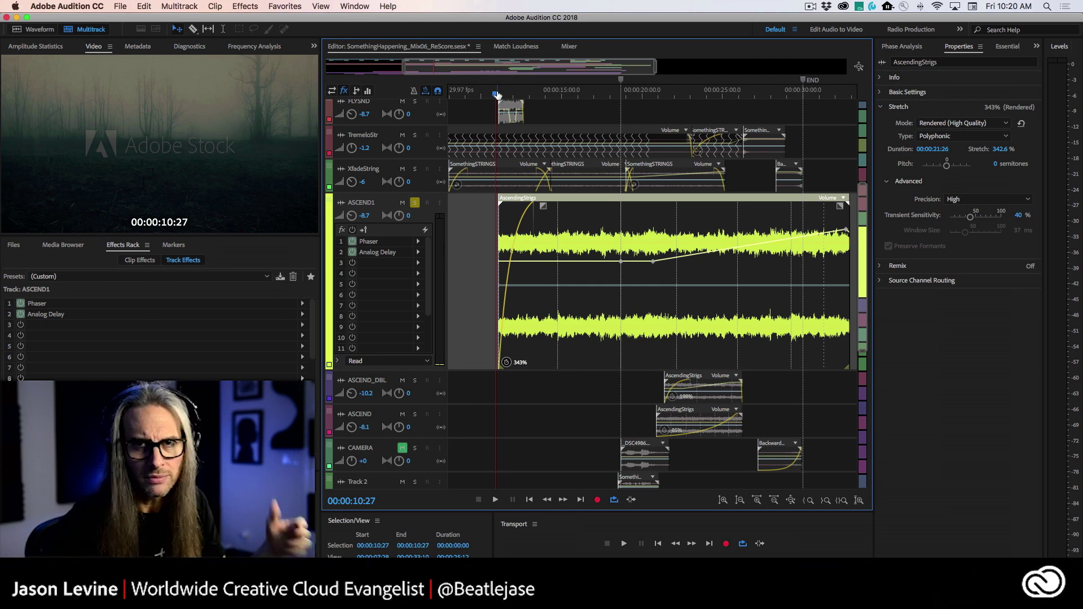
{"action": "key", "text": "space"}
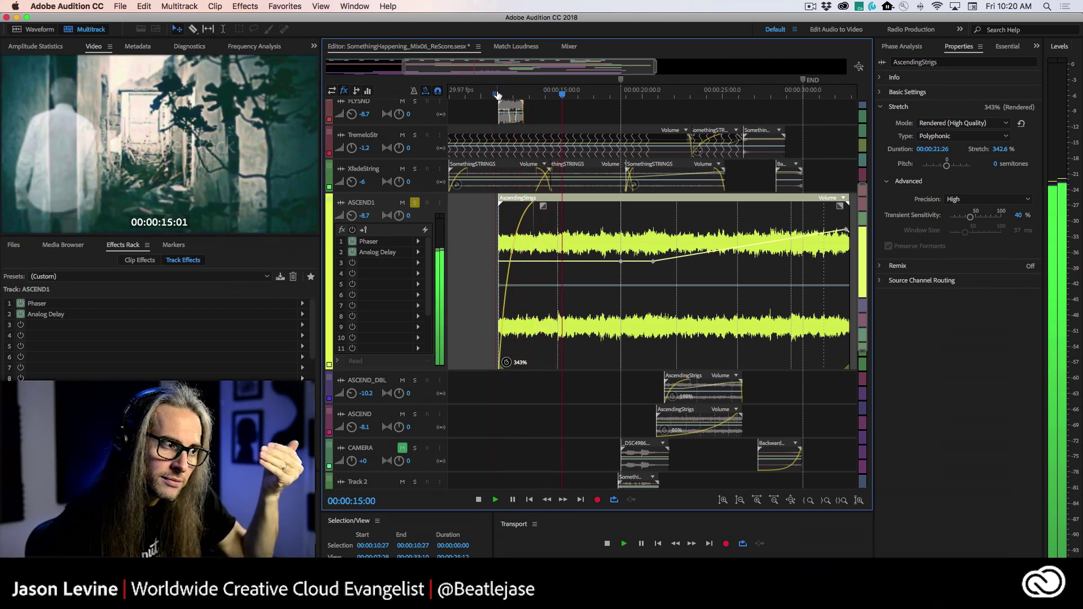
{"action": "key", "text": "space"}
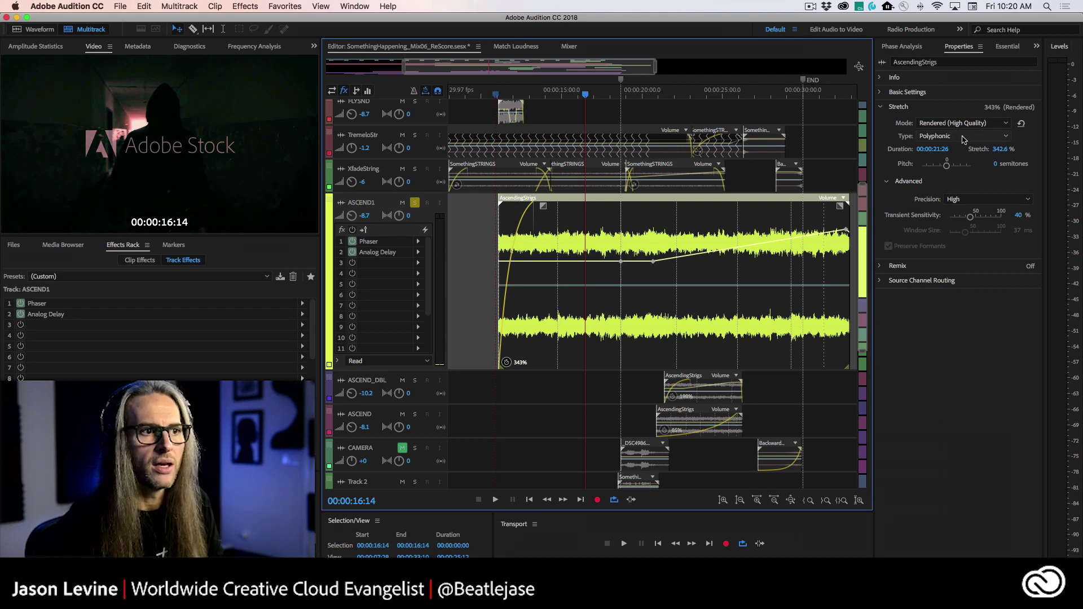
{"action": "key", "text": "cmd+z"}
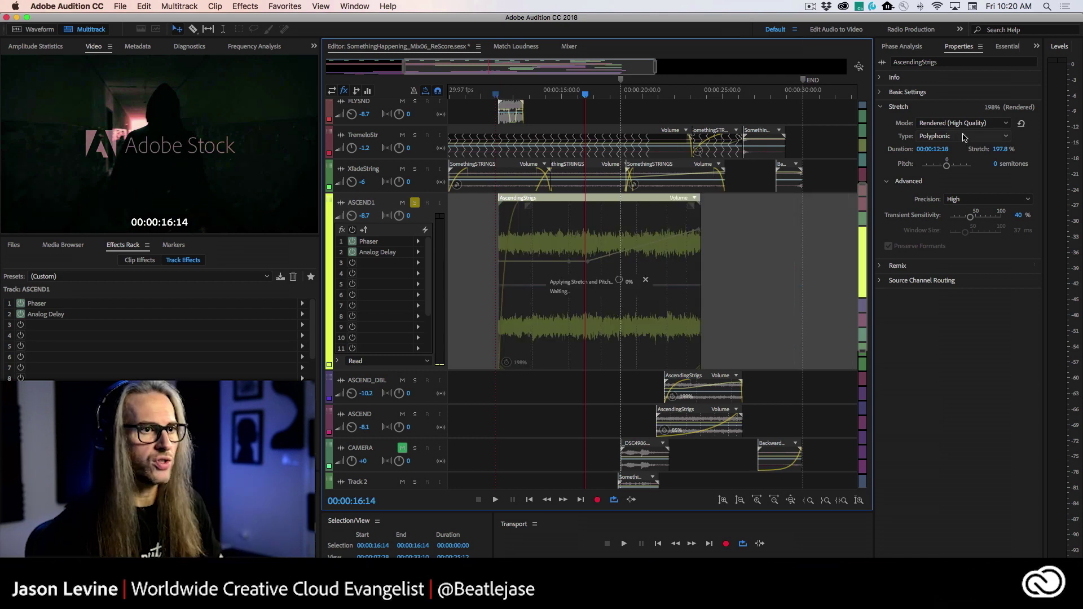
- Change the AscendingStrigs clip's stretch type from Polyphonic to Varispeed
{"action": "left_click", "coordinate": [977, 138]}
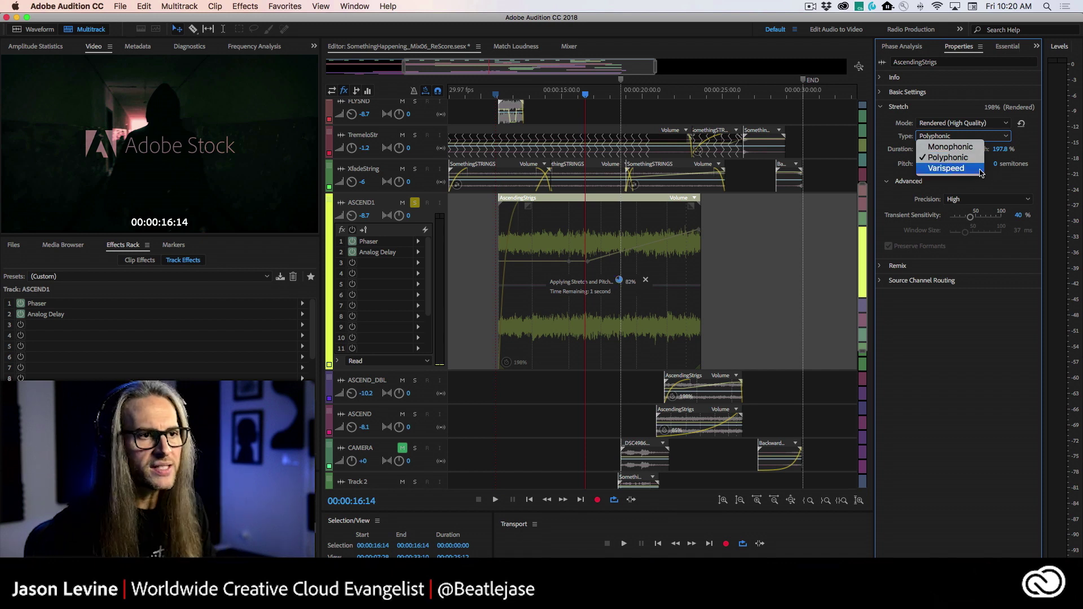
{"action": "left_click", "coordinate": [996, 175]}
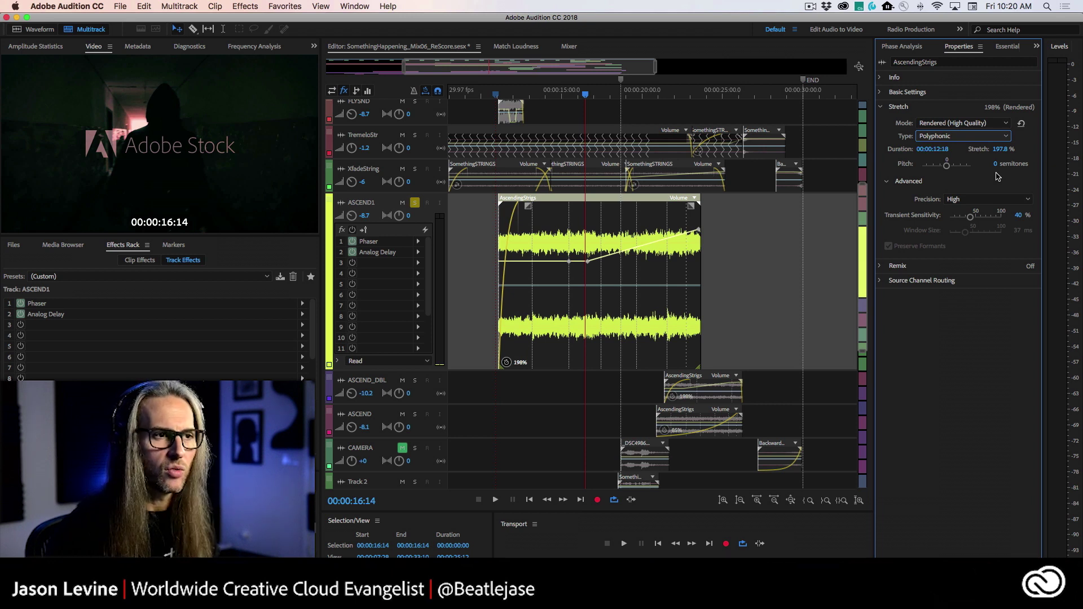
{"action": "left_click", "coordinate": [959, 136]}
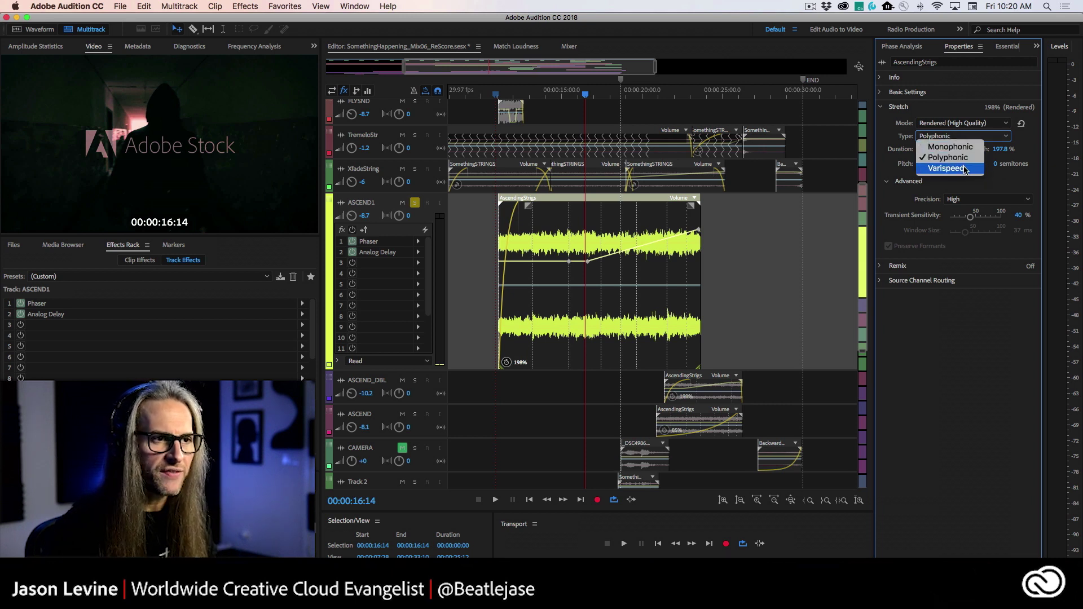
{"action": "left_click", "coordinate": [962, 171]}
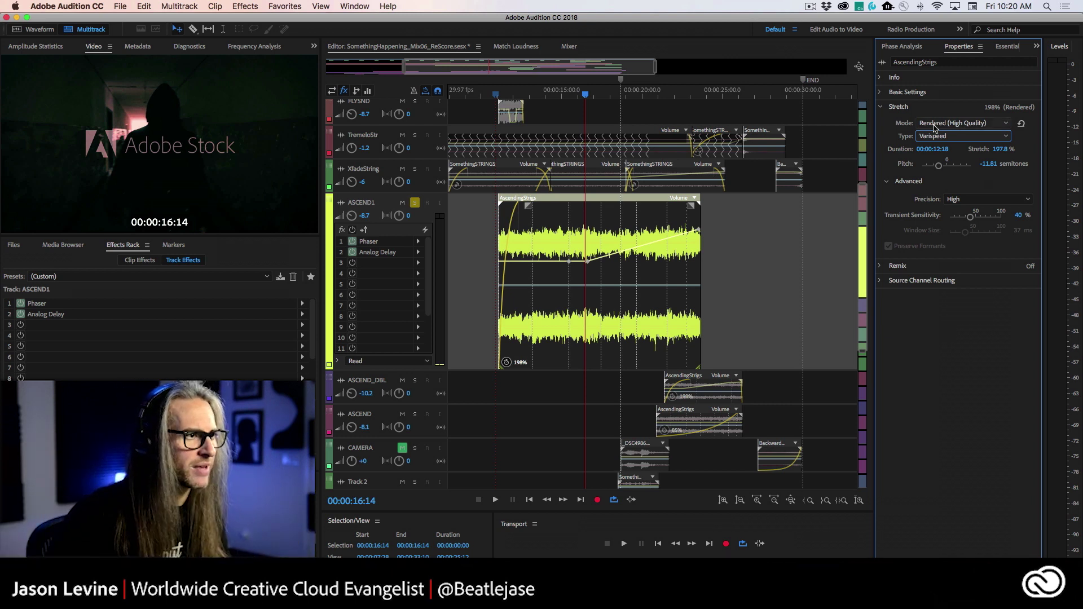
- Audition the Varispeed clip from 11 s, squeeze it to 62% (pitch 8.4 semitones), and replay it
{"action": "left_click", "coordinate": [497, 97]}
{"action": "key", "text": "space"}
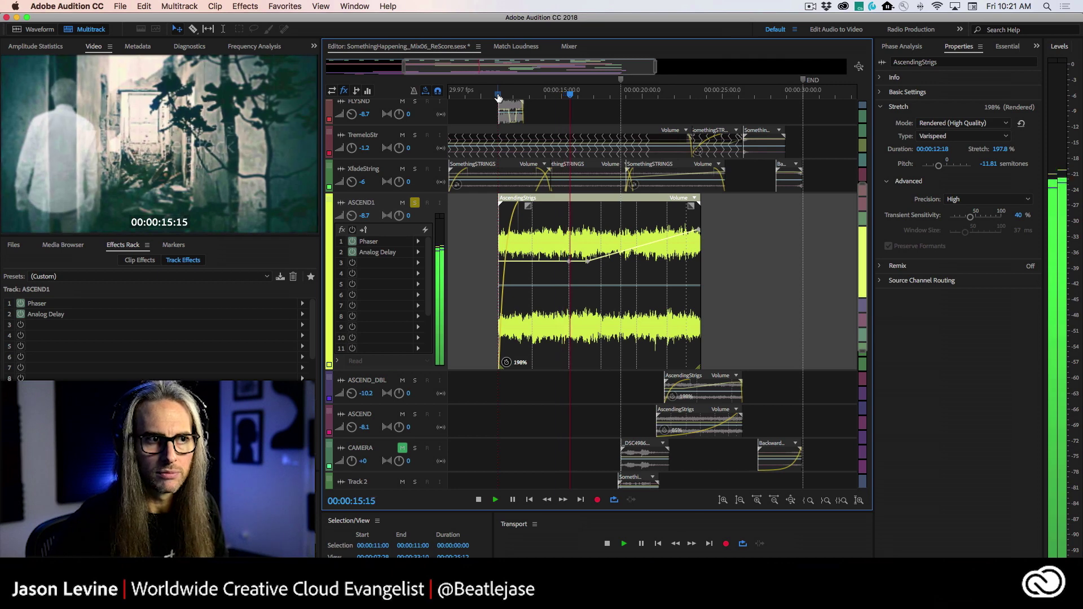
{"action": "key", "text": "space"}
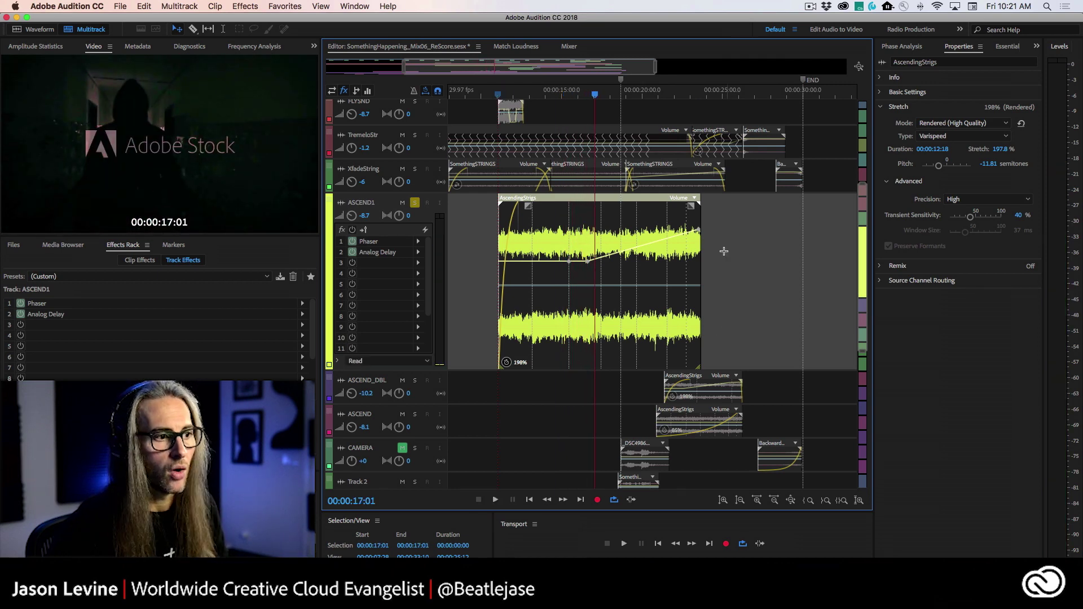
{"action": "left_click_drag", "start_coordinate": [700, 203], "coordinate": [561, 204]}
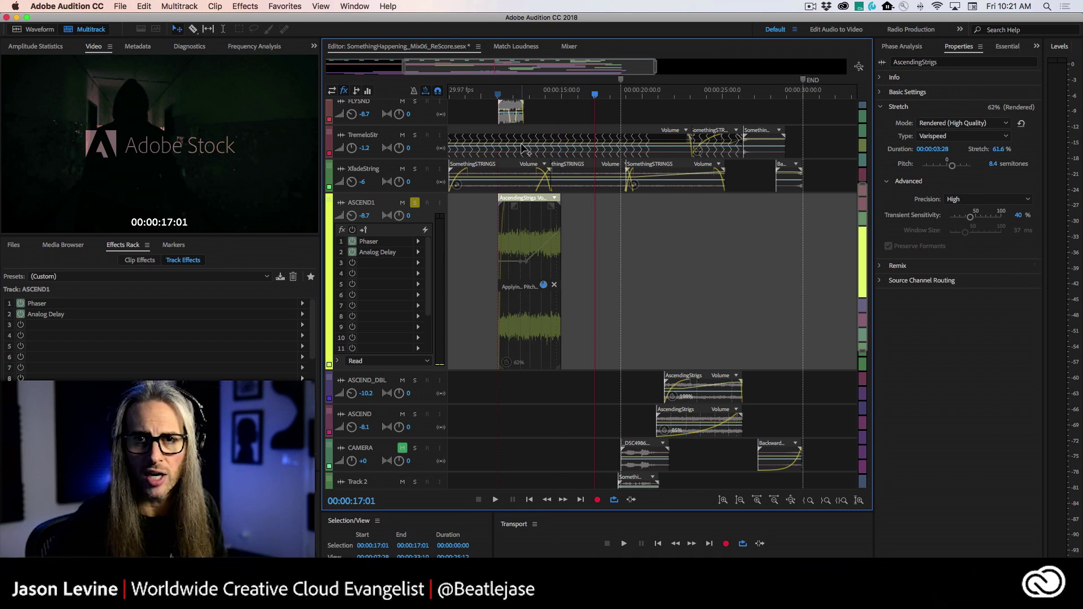
{"action": "left_click", "coordinate": [497, 94]}
{"action": "key", "text": "space"}
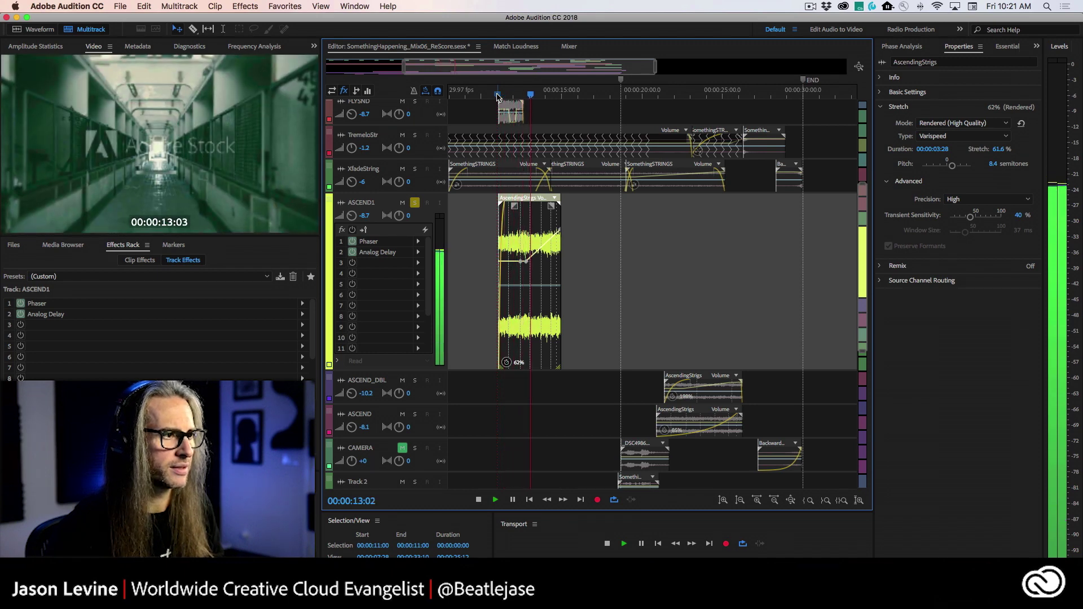
- Stop playback and undo the squeeze, returning the clip to 198% at -11.81 semitones
{"action": "key", "text": "space"}
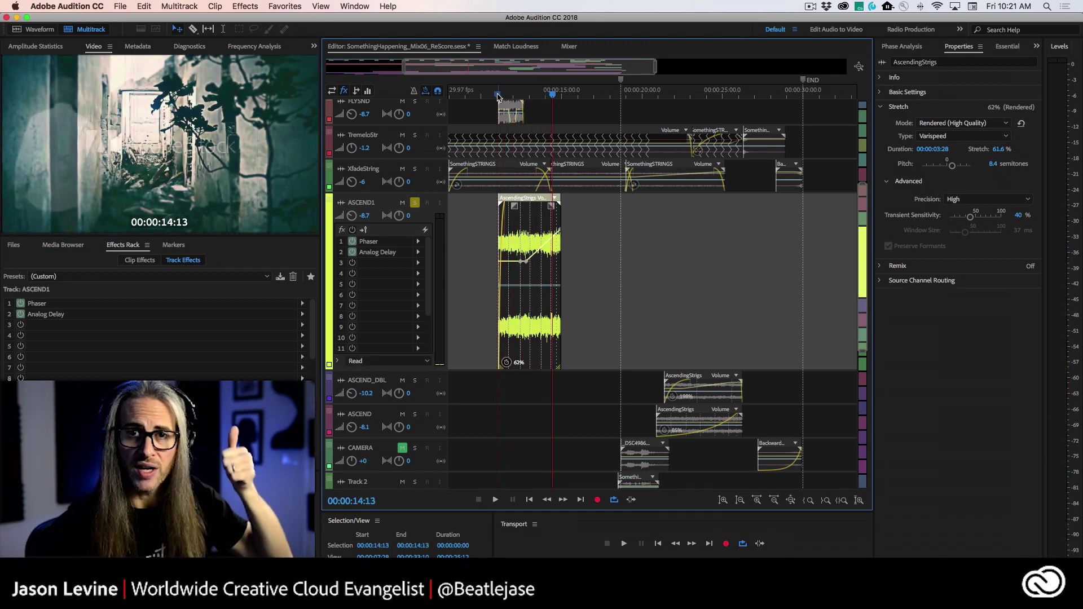
{"action": "key", "text": "super+z"}
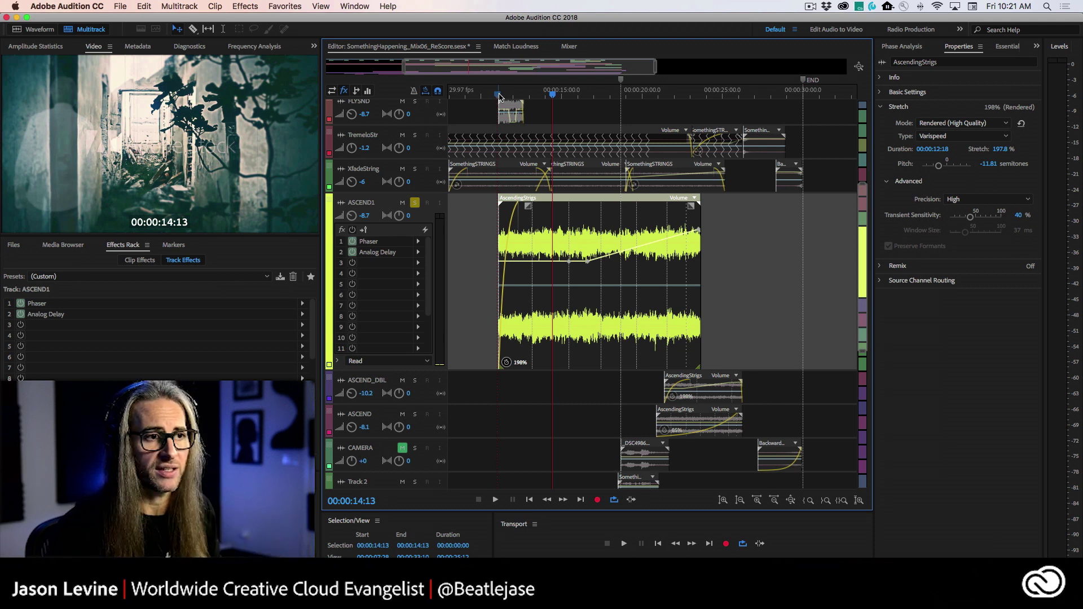
- Switch the clip's stretch type to Polyphonic and play from 00:00:13:03
{"action": "left_click", "coordinate": [972, 136]}
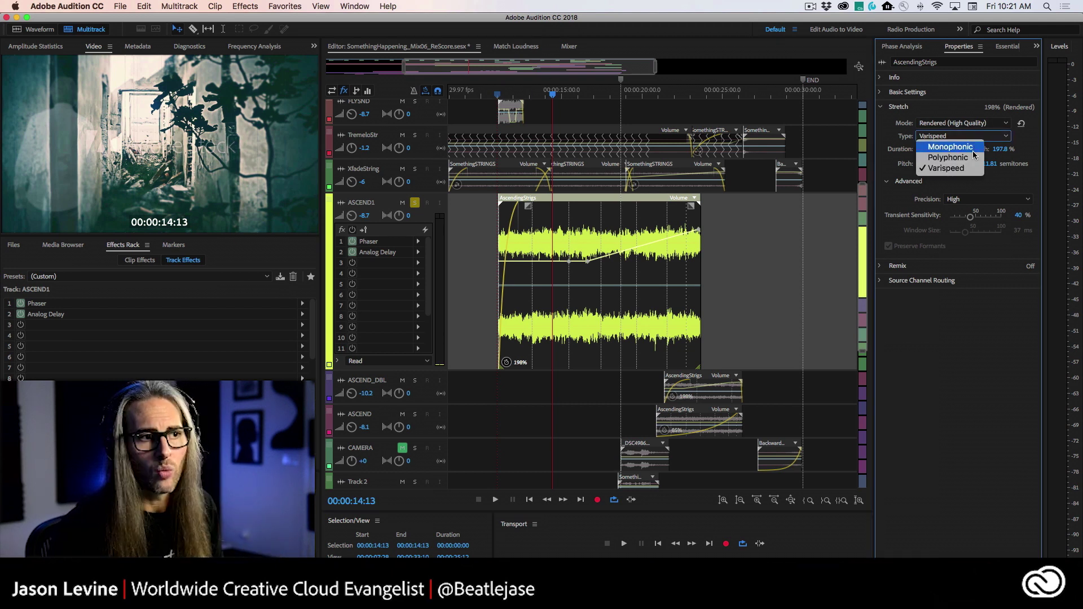
{"action": "left_click", "coordinate": [970, 158]}
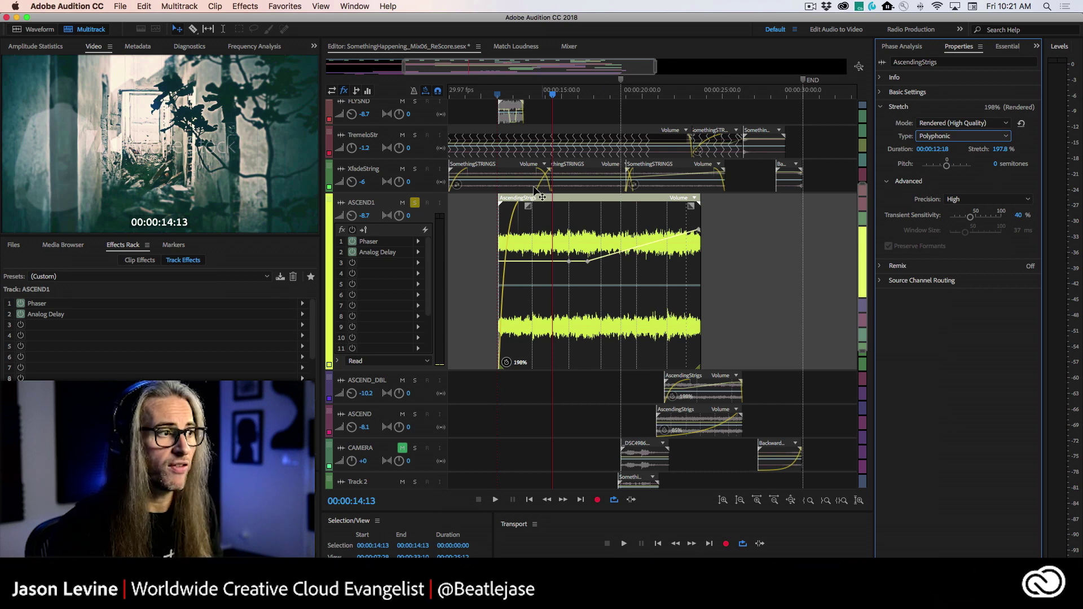
{"action": "left_click", "coordinate": [531, 95]}
{"action": "key", "text": "space"}
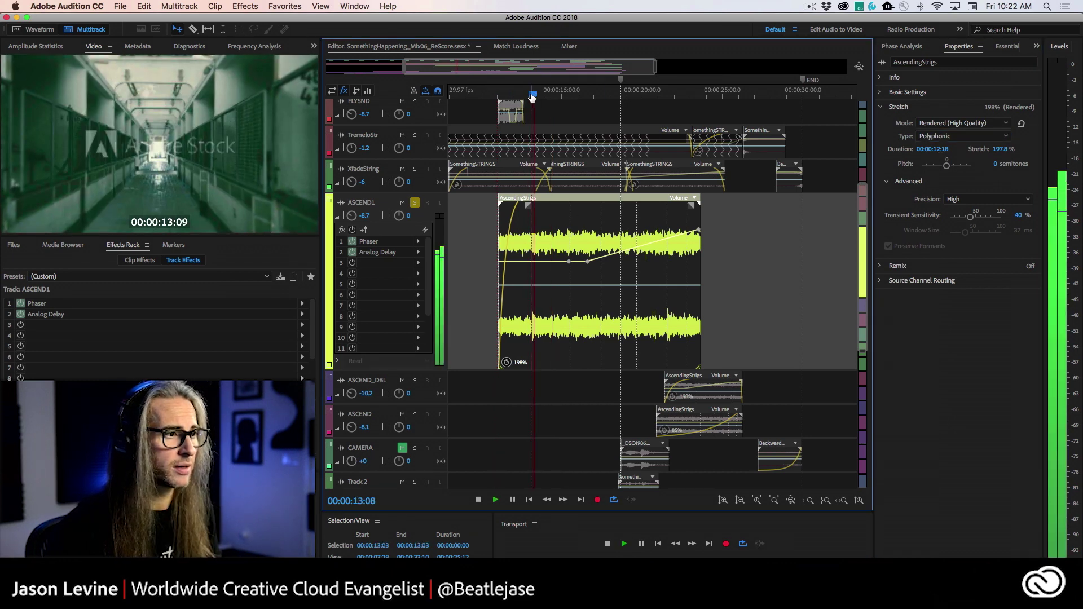
- Replay around 13 seconds, then raise the clip's pitch to 3.24 semitones
{"action": "left_click", "coordinate": [532, 95]}
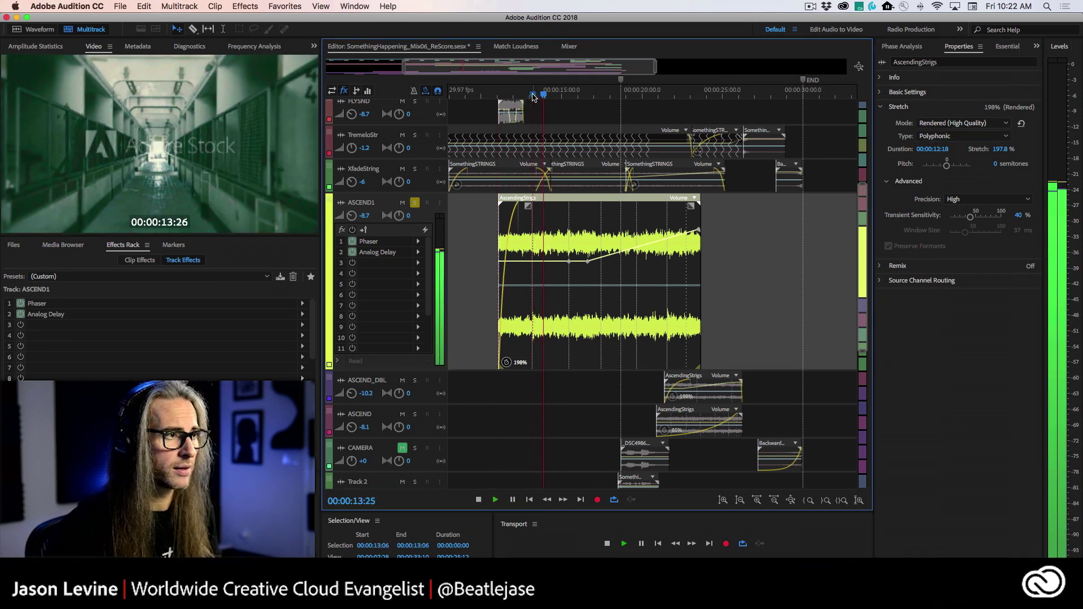
{"action": "left_click", "coordinate": [533, 95]}
{"action": "key", "text": "space"}
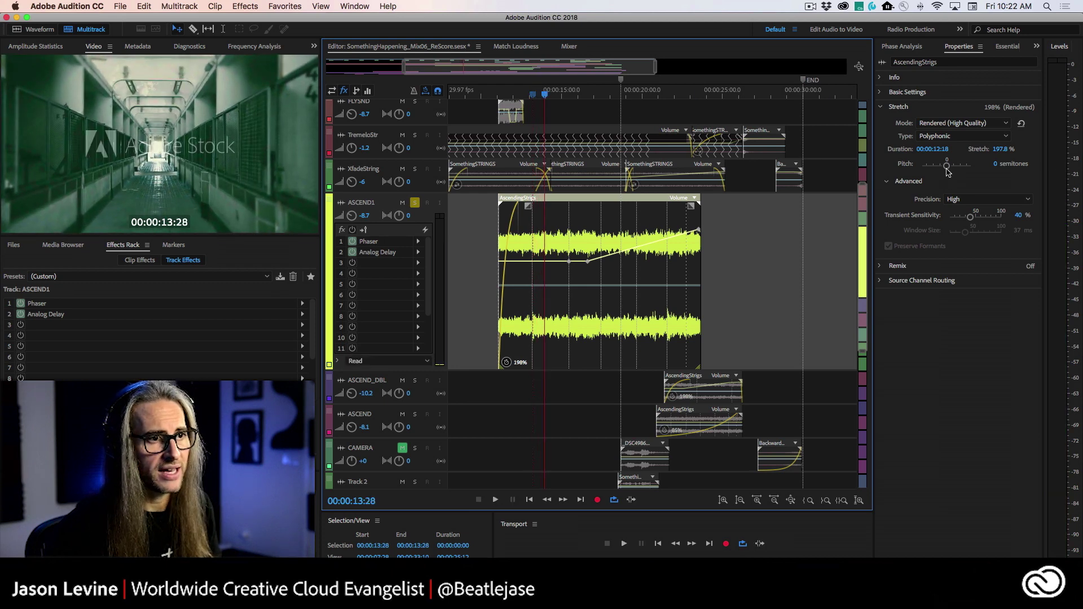
{"action": "left_click_drag", "start_coordinate": [947, 168], "coordinate": [949, 168]}
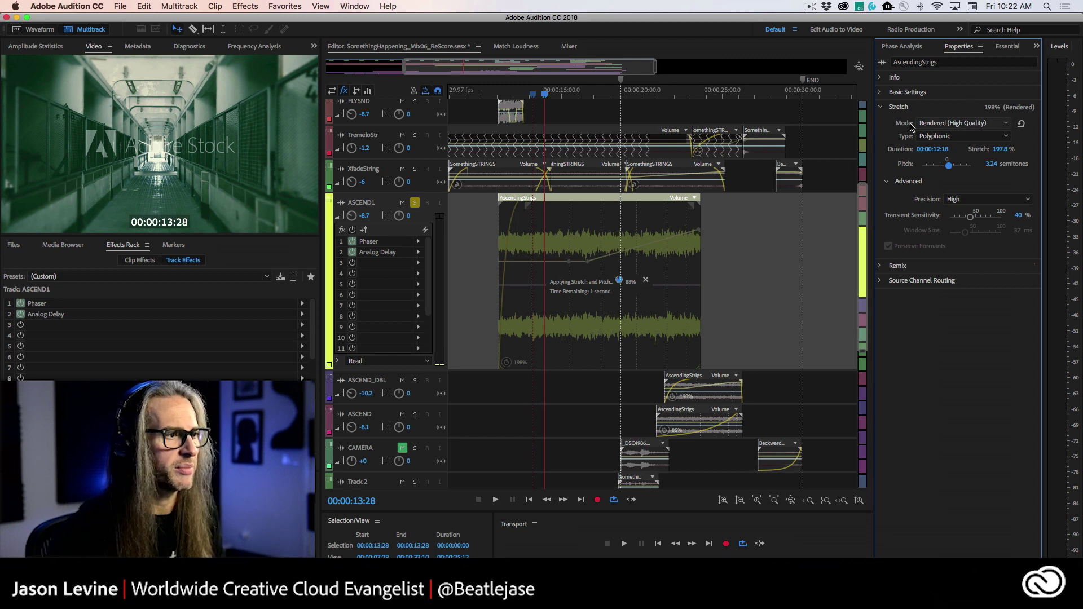
- Play the 3.24-semitone clip from 00:00:13:02, then undo the pitch shift back to 0 semitones
{"action": "left_click", "coordinate": [530, 98]}
{"action": "key", "text": "space"}
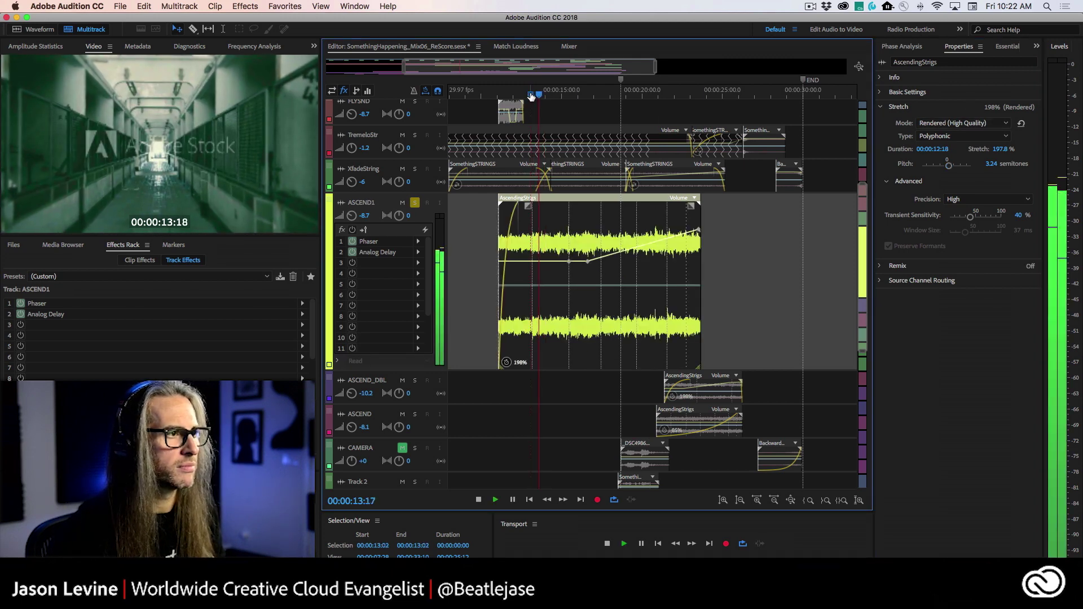
{"action": "key", "text": "space"}
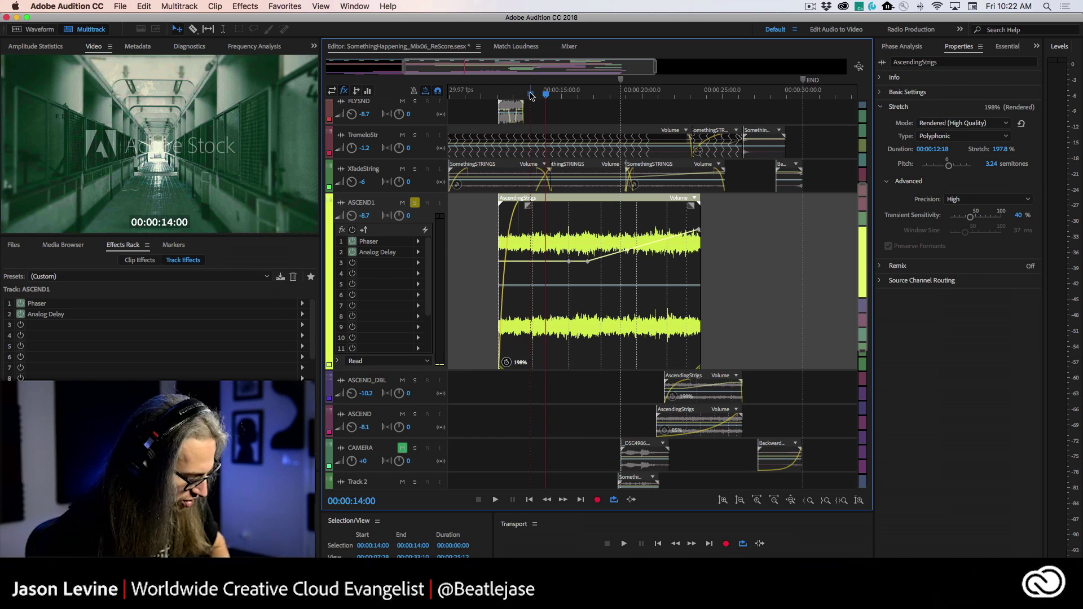
{"action": "key", "text": "super+z"}
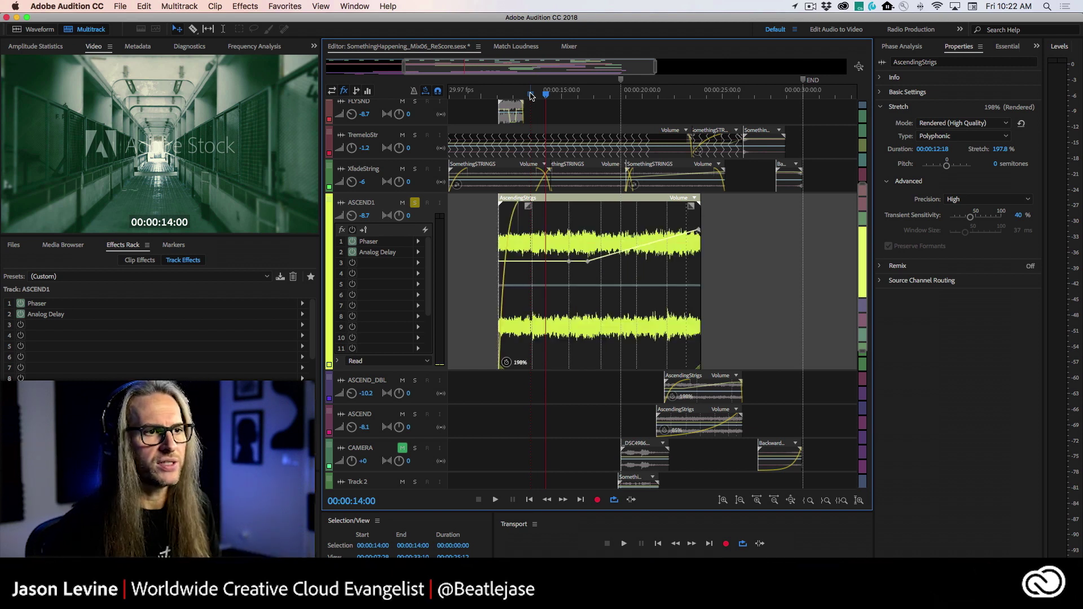
- Change the clip's stretch Mode from Rendered (High Quality) to Realtime
{"action": "left_click", "coordinate": [978, 123]}
{"action": "left_click", "coordinate": [948, 142]}
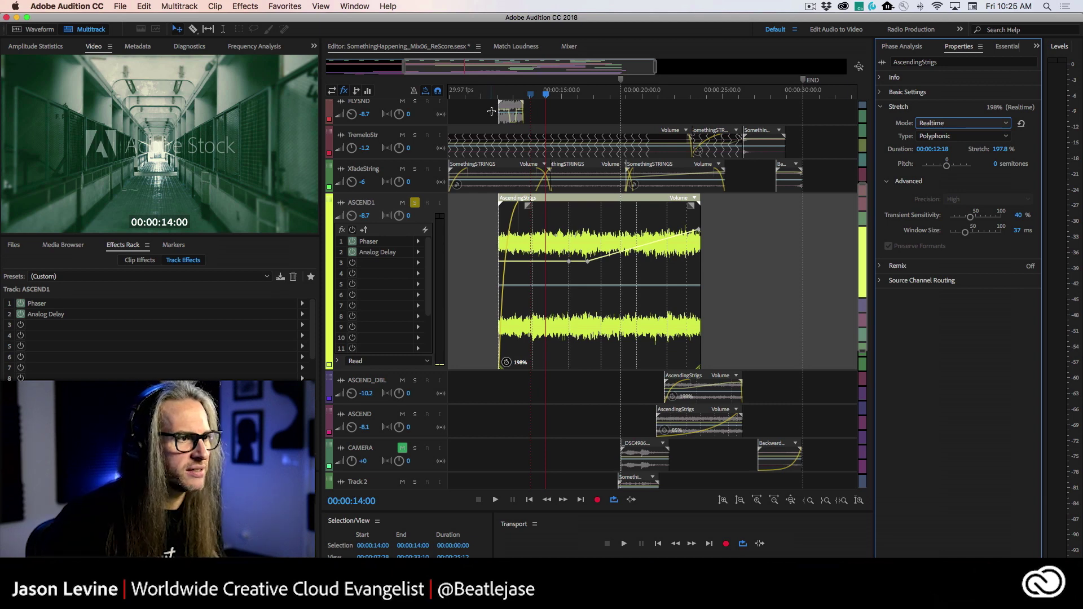
- Audition the stretched clip, raise transient sensitivity to 100%, and listen again
{"action": "left_click", "coordinate": [568, 98]}
{"action": "key", "text": "space"}
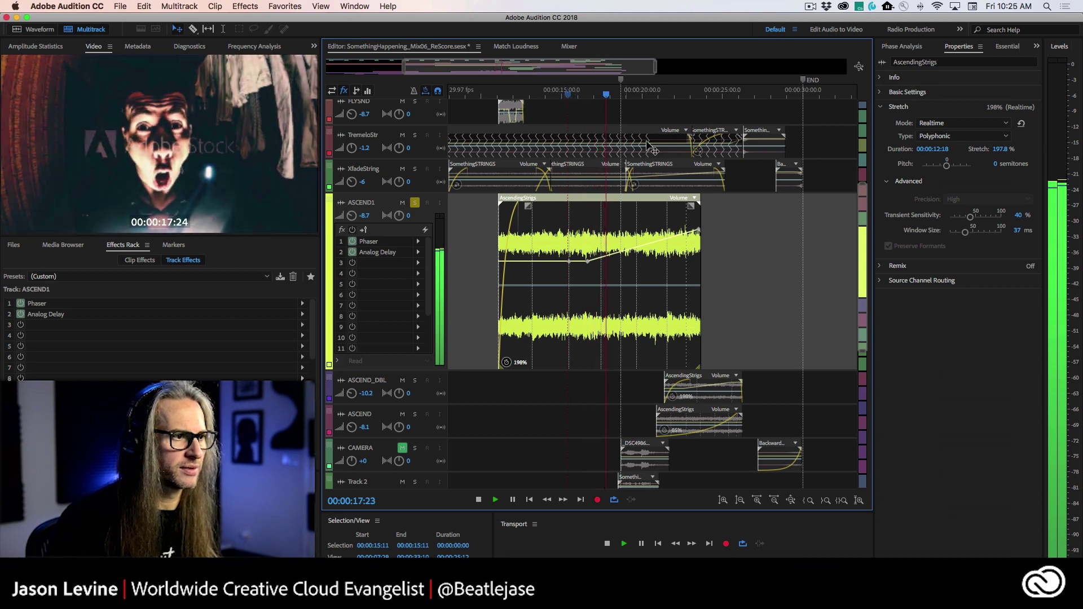
{"action": "key", "text": "space"}
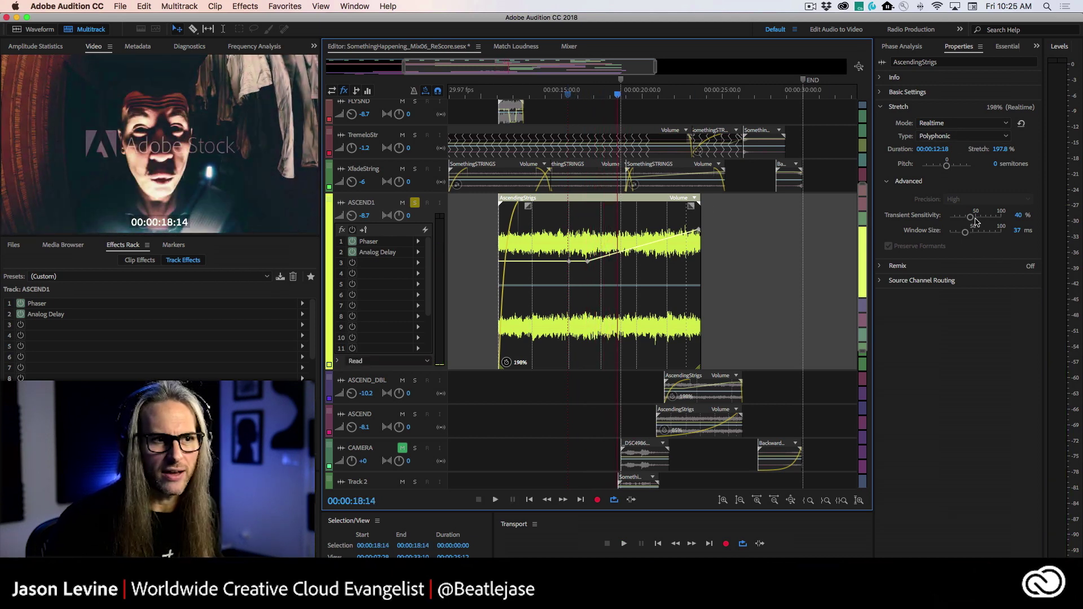
{"action": "left_click_drag", "start_coordinate": [972, 220], "coordinate": [1012, 219]}
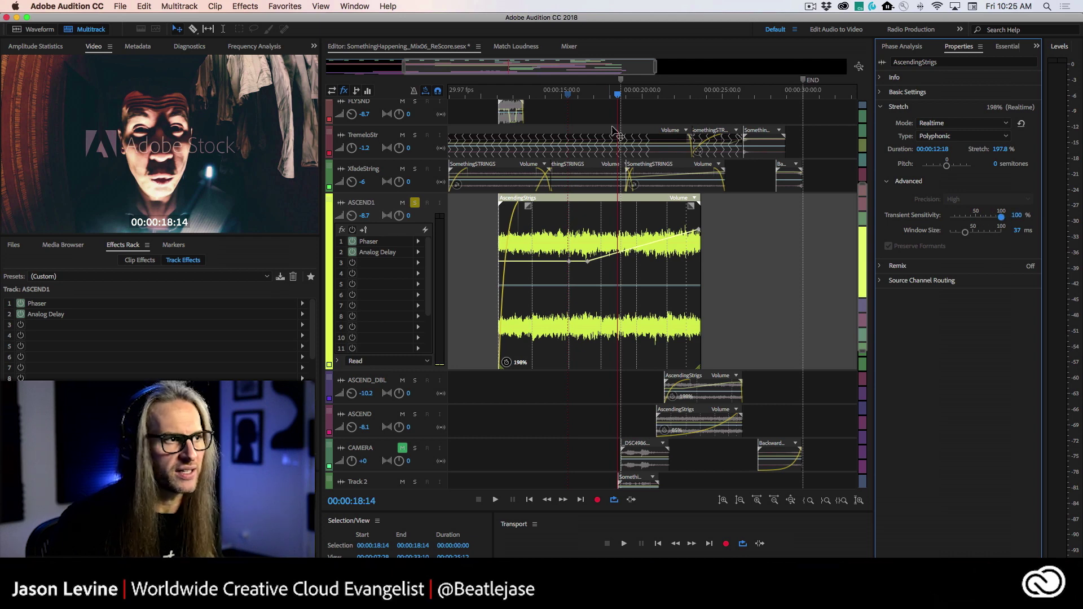
{"action": "left_click", "coordinate": [569, 94]}
{"action": "key", "text": "space"}
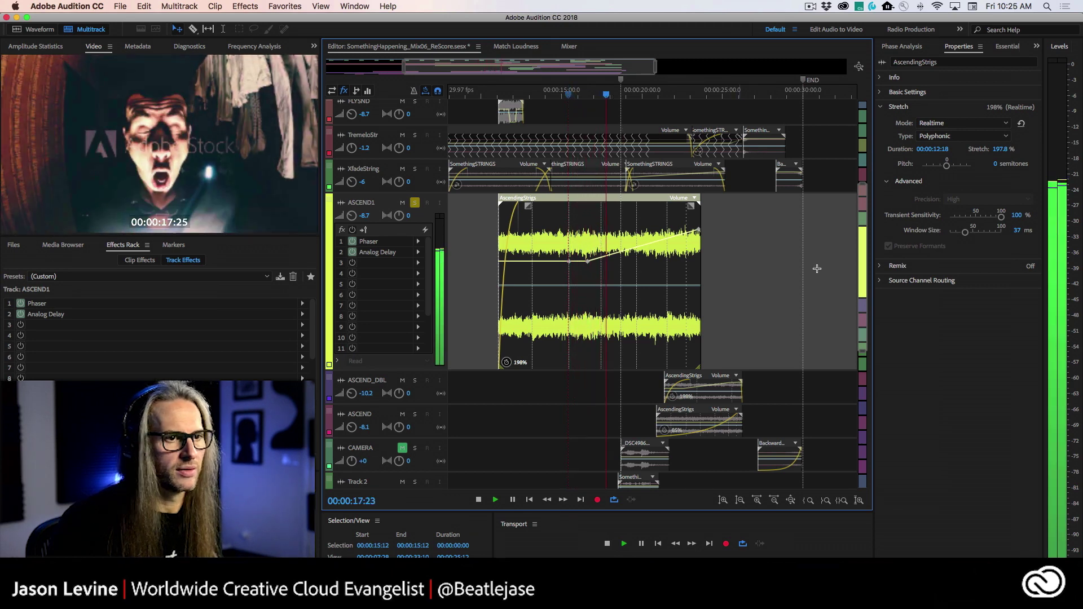
{"action": "key", "text": "space"}
- Adjust the stretch window size, settling on 17 ms, auditioning each change
{"action": "left_click_drag", "start_coordinate": [966, 234], "coordinate": [985, 233]}
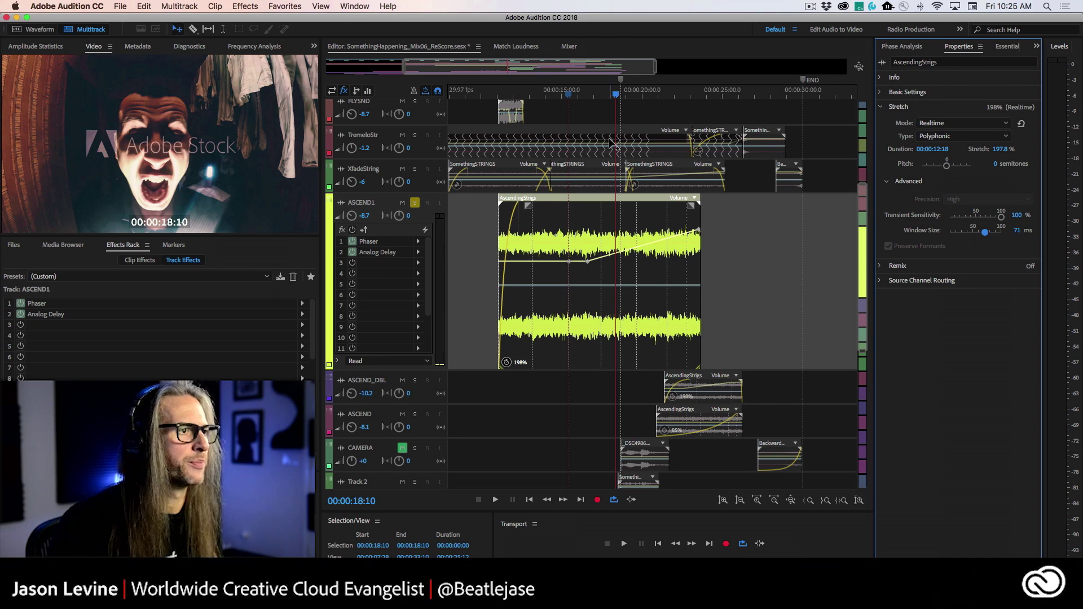
{"action": "left_click", "coordinate": [558, 94]}
{"action": "key", "text": "space"}
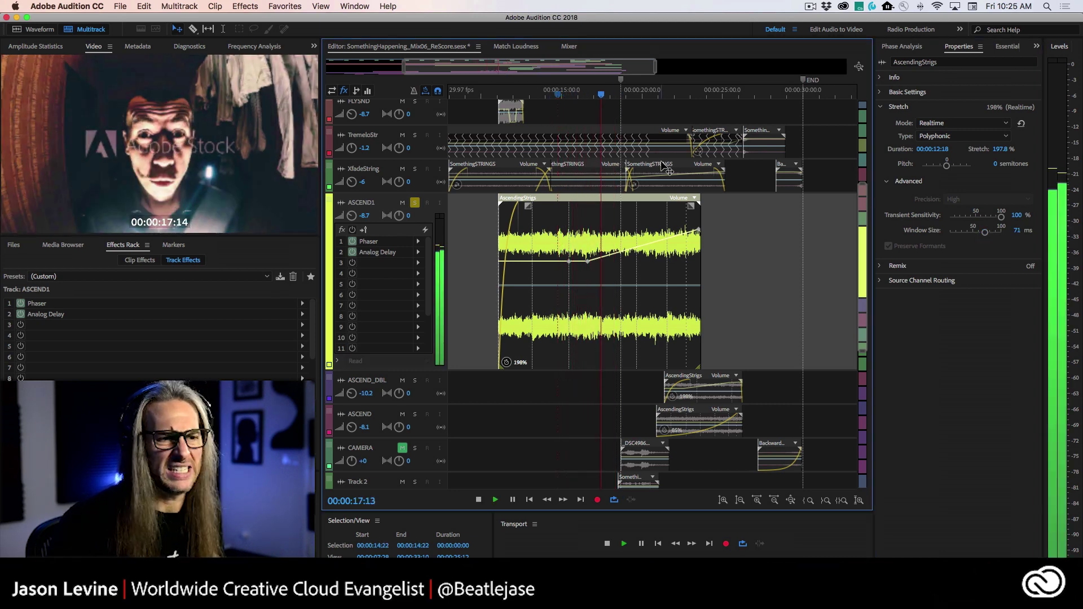
{"action": "key", "text": "space"}
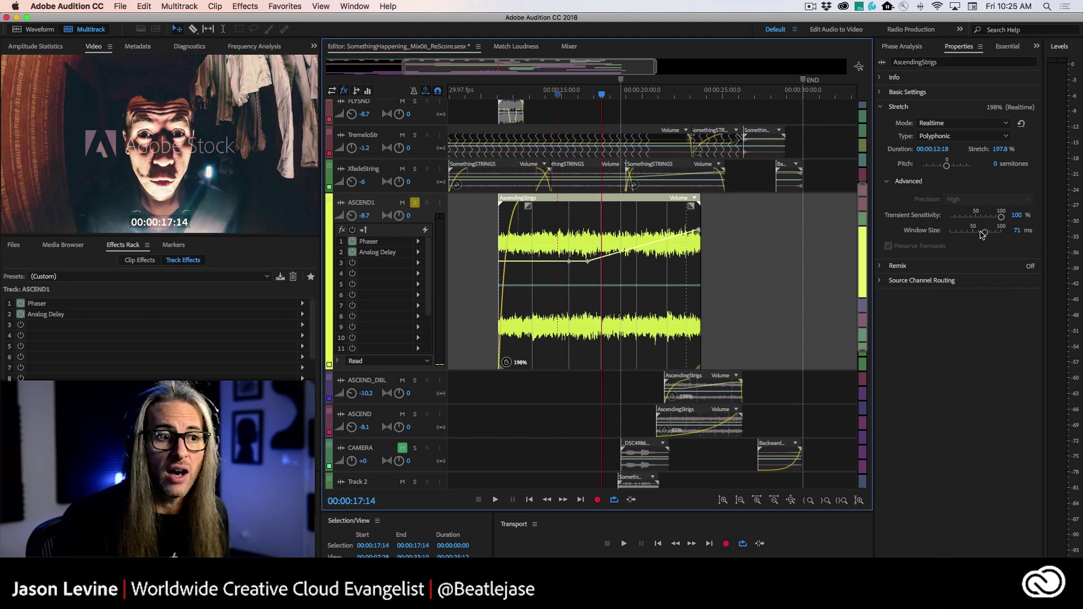
{"action": "left_click_drag", "start_coordinate": [989, 236], "coordinate": [953, 234]}
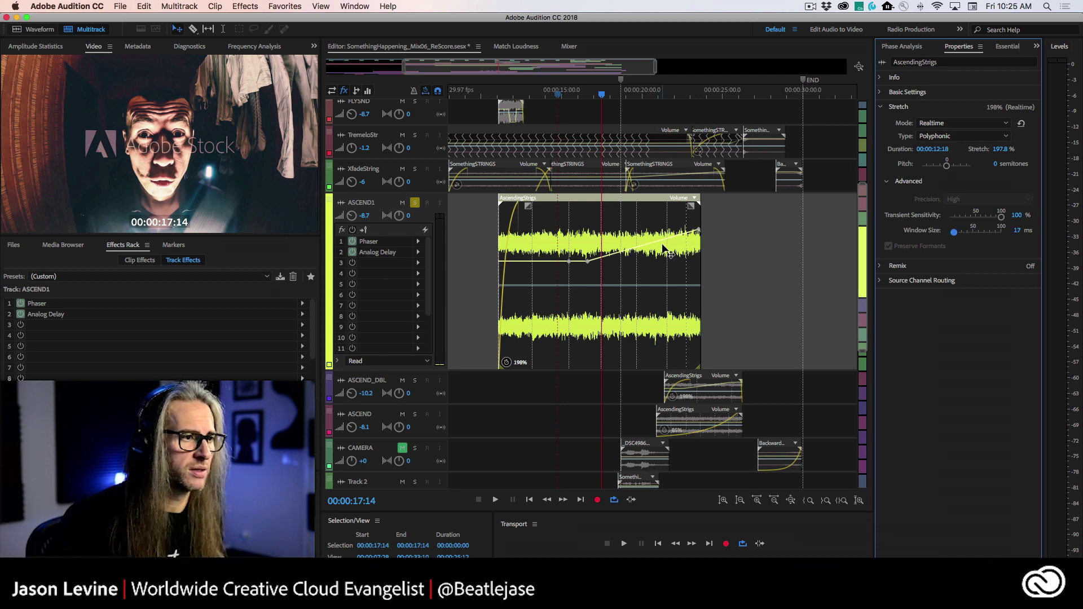
{"action": "key", "text": "space"}
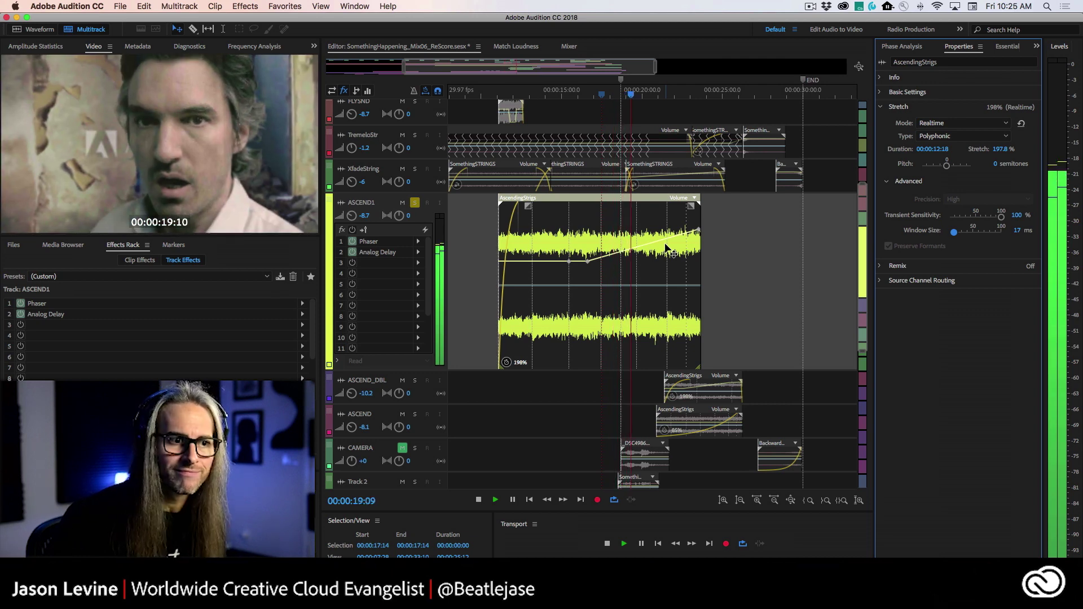
- Lower transient sensitivity to 41% and place the playhead at 00:00:11:04
{"action": "key", "text": "space"}
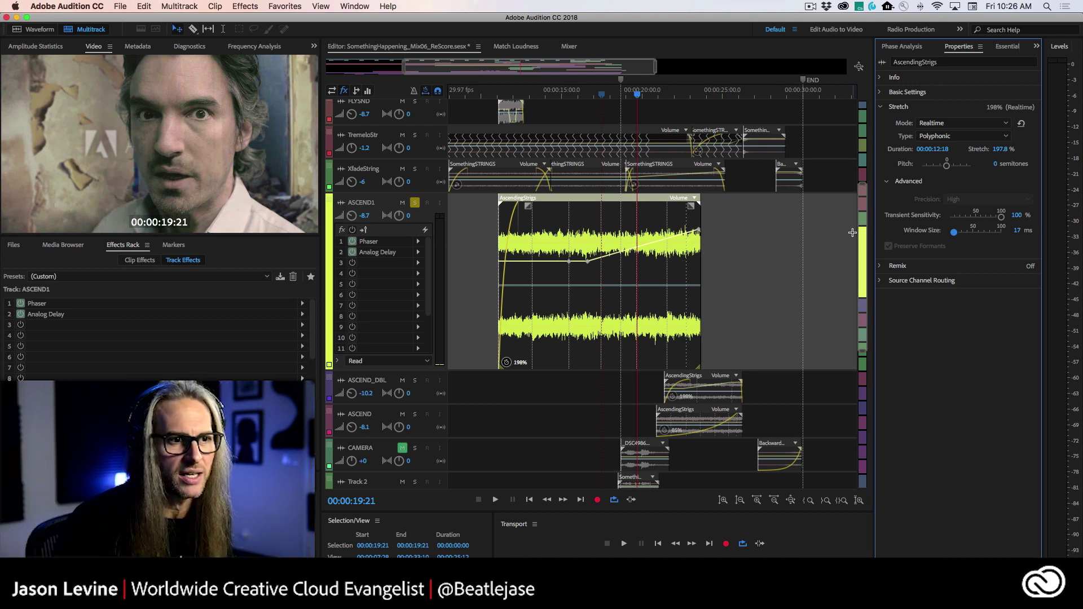
{"action": "left_click_drag", "start_coordinate": [1002, 217], "coordinate": [971, 217]}
{"action": "key", "text": "space"}
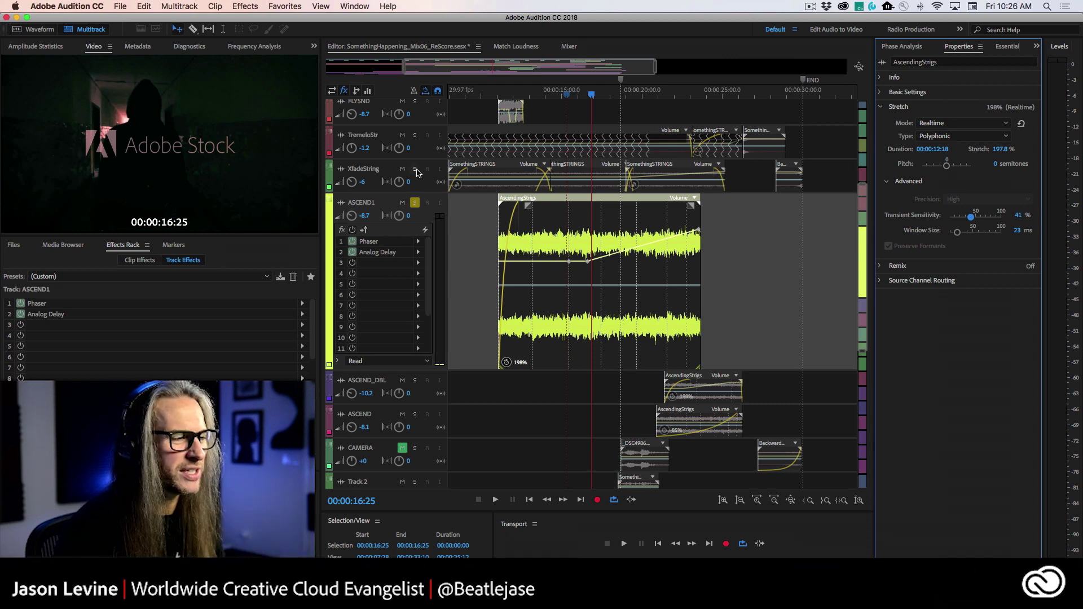
{"action": "left_click", "coordinate": [501, 96]}
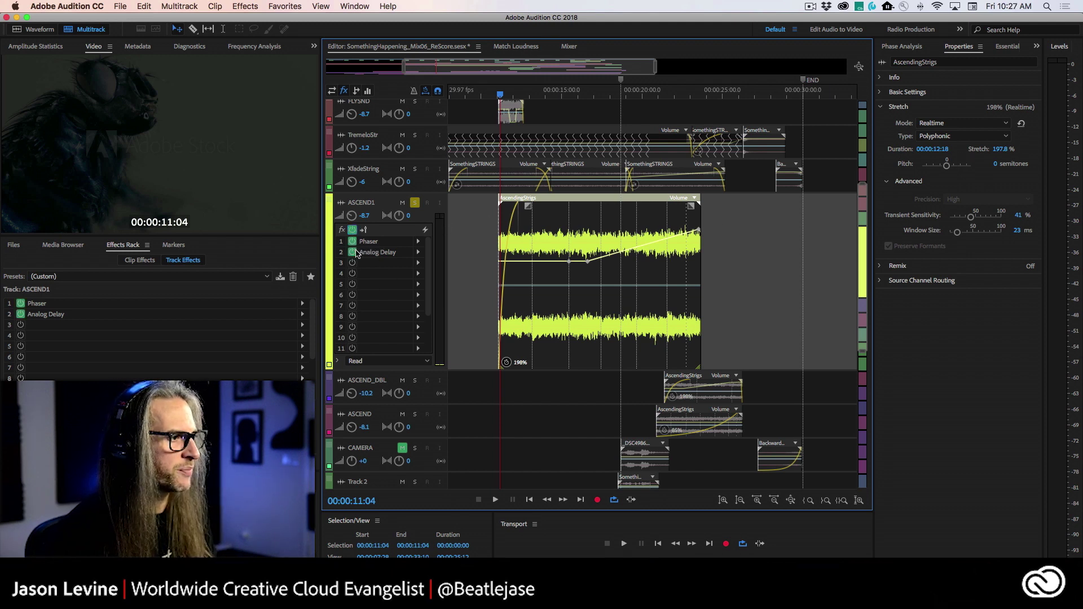
- Open the Phaser settings beside the timeline and browse its presets, keeping the custom settings
{"action": "double_click", "coordinate": [384, 242]}
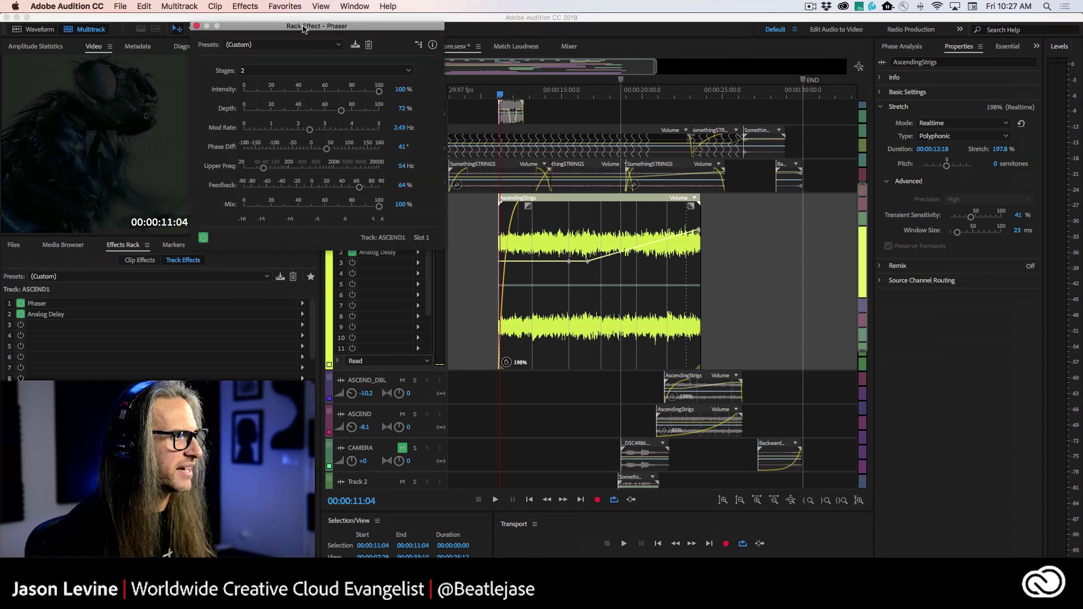
{"action": "left_click_drag", "start_coordinate": [304, 26], "coordinate": [625, 99]}
{"action": "left_click", "coordinate": [417, 242]}
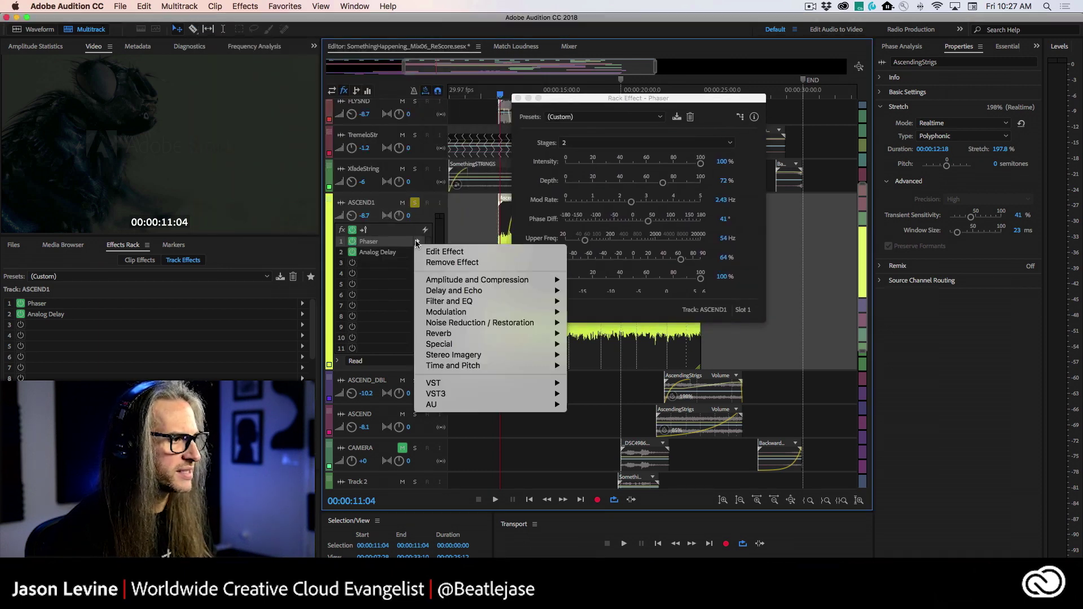
{"action": "mouse_move", "coordinate": [453, 315]}
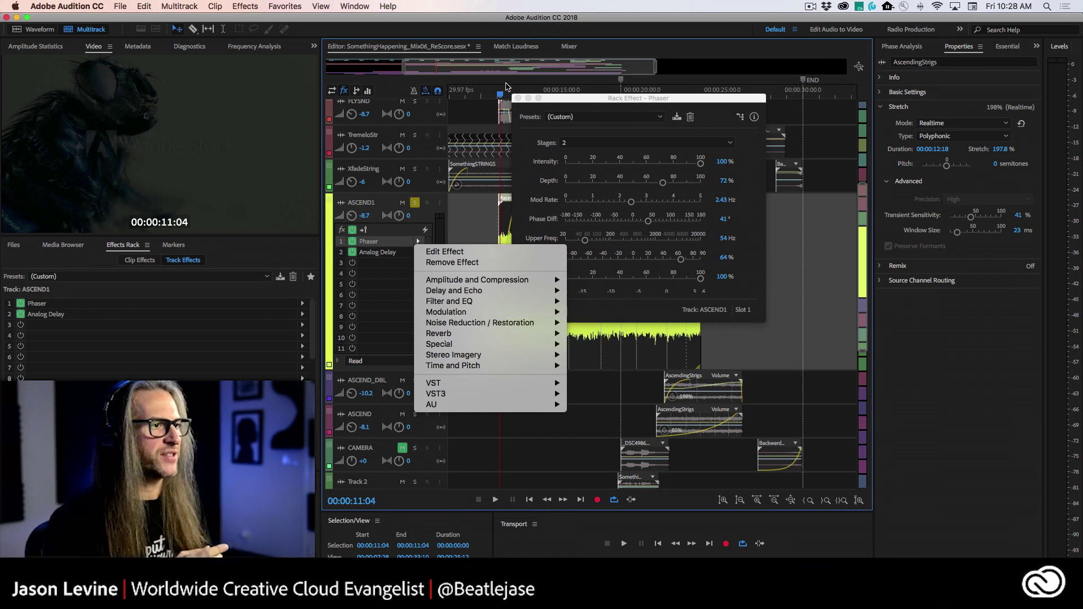
{"action": "left_click", "coordinate": [610, 99]}
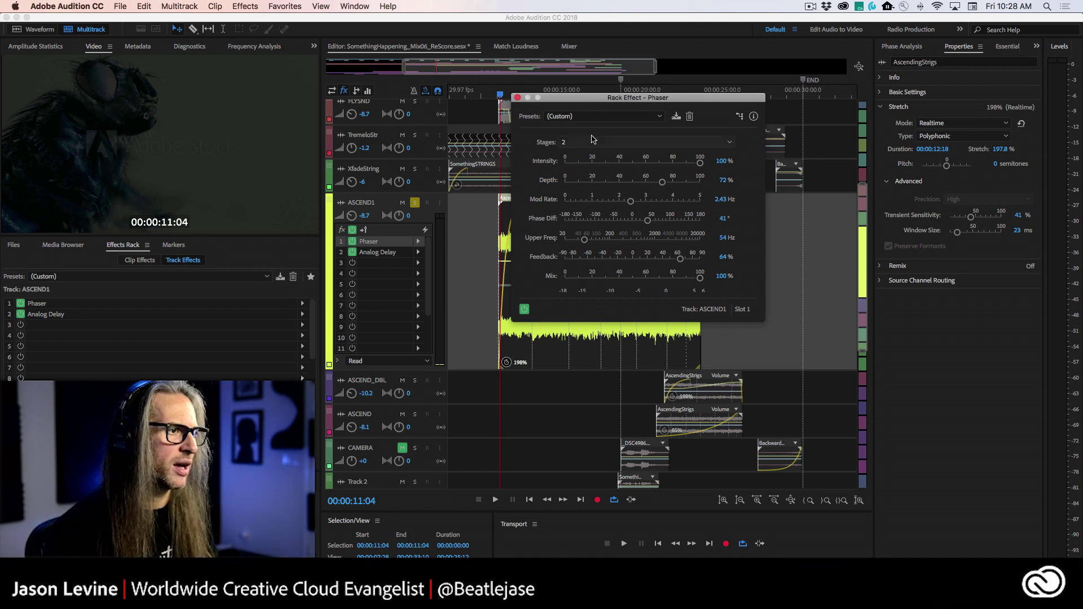
{"action": "left_click", "coordinate": [620, 117]}
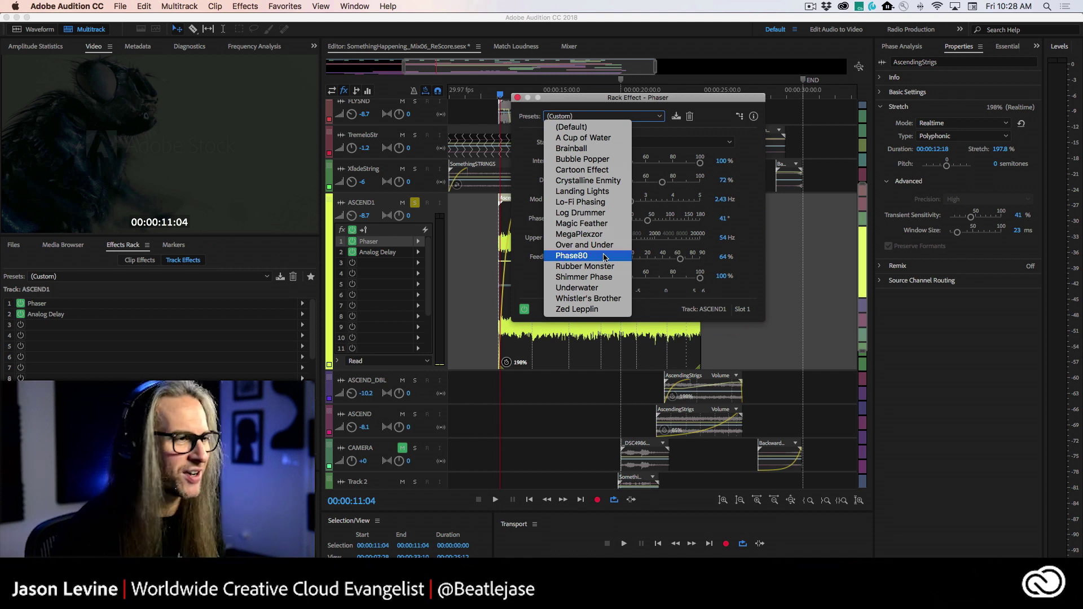
{"action": "left_click", "coordinate": [642, 106]}
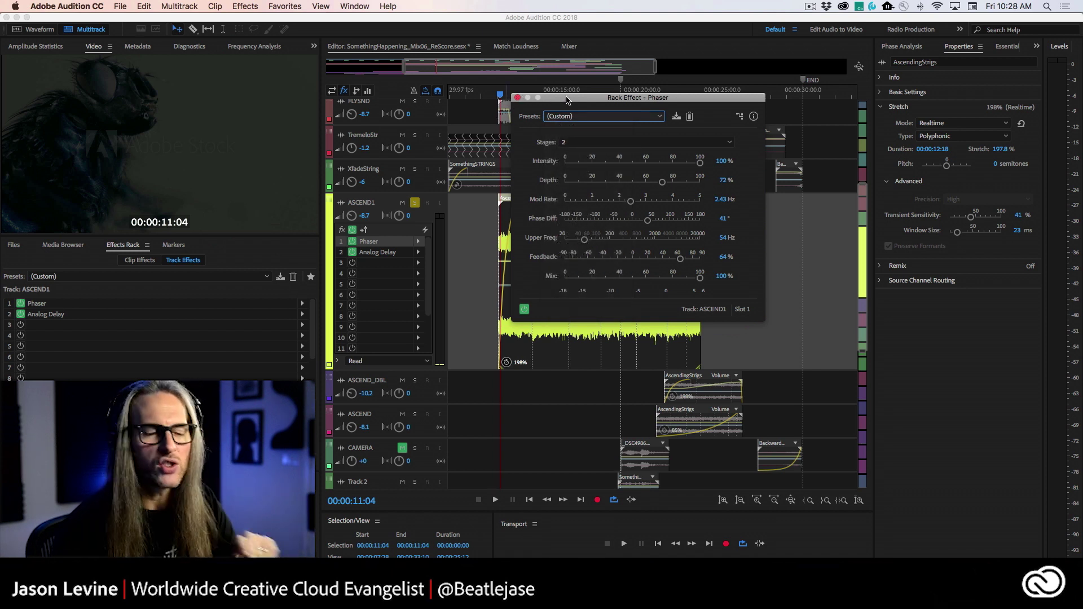
- Bypass Analog Delay, raise ASCEND1 volume to -7.2, and compare Phaser on versus off
{"action": "left_click", "coordinate": [352, 253]}
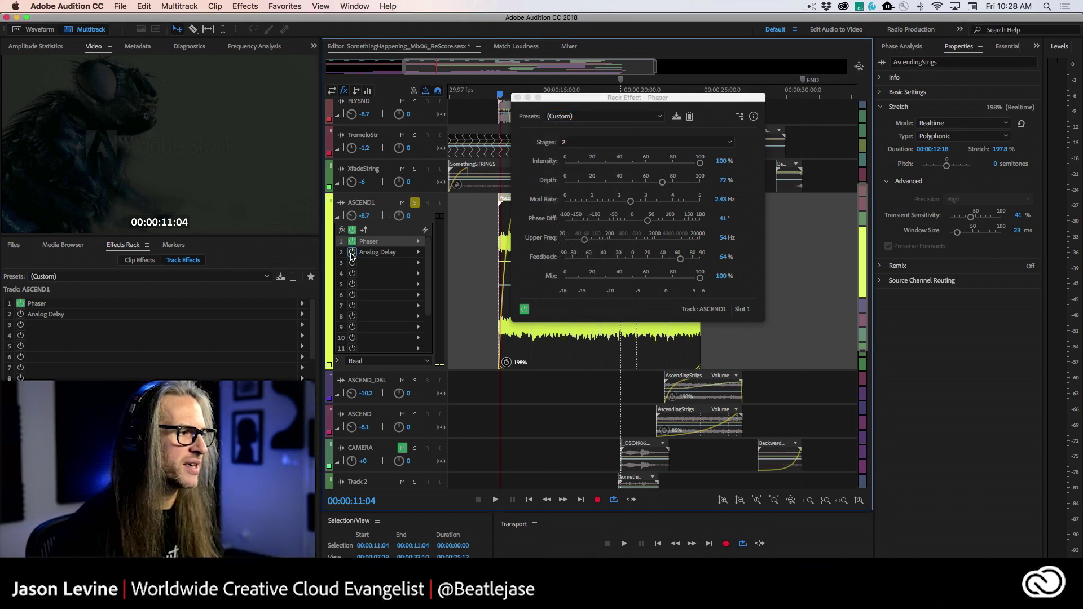
{"action": "left_click_drag", "start_coordinate": [606, 100], "coordinate": [780, 110]}
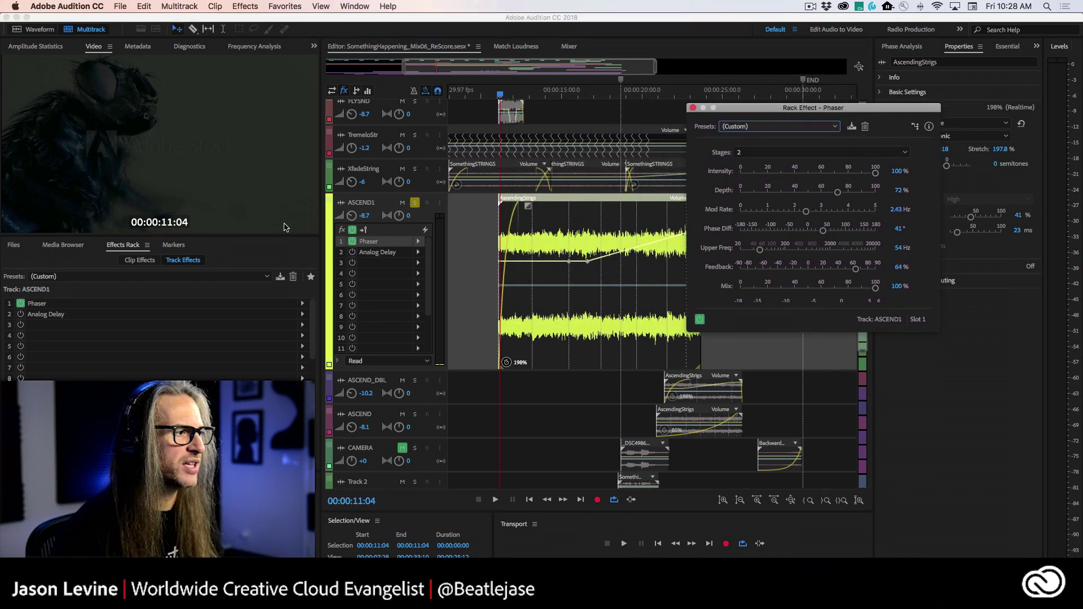
{"action": "left_click", "coordinate": [352, 242]}
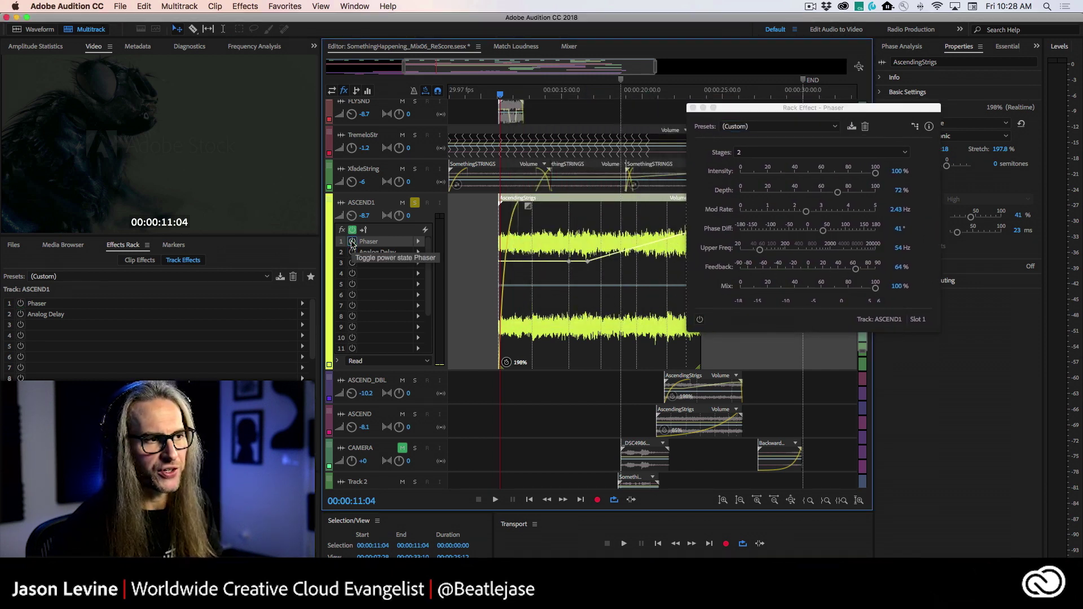
{"action": "left_click_drag", "start_coordinate": [351, 218], "coordinate": [352, 246]}
{"action": "key", "text": "space"}
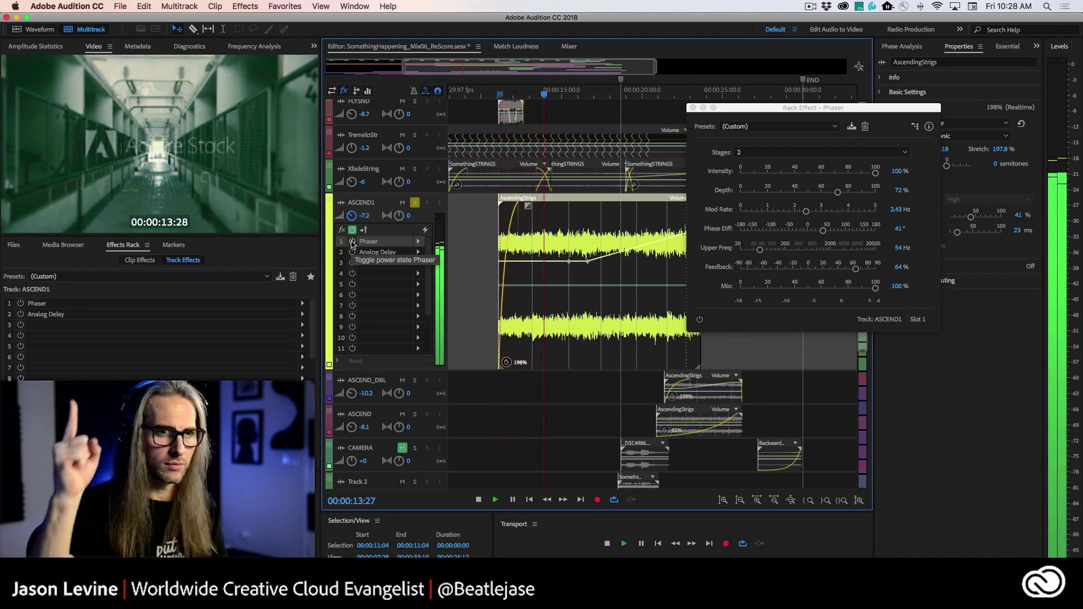
{"action": "left_click", "coordinate": [352, 242]}
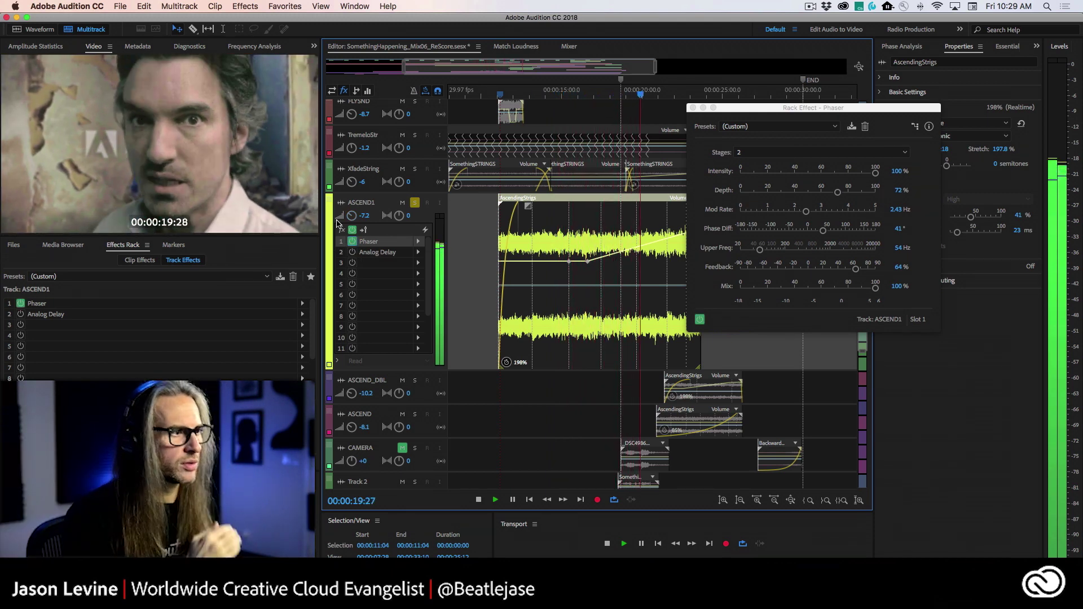
{"action": "left_click", "coordinate": [352, 241]}
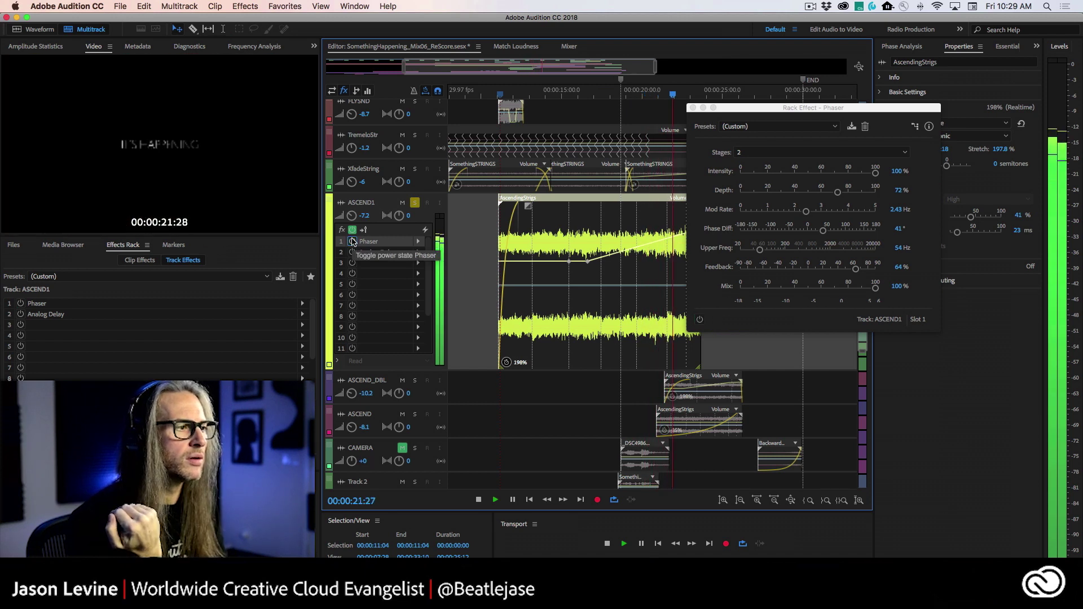
{"action": "left_click", "coordinate": [352, 242]}
{"action": "key", "text": "space"}
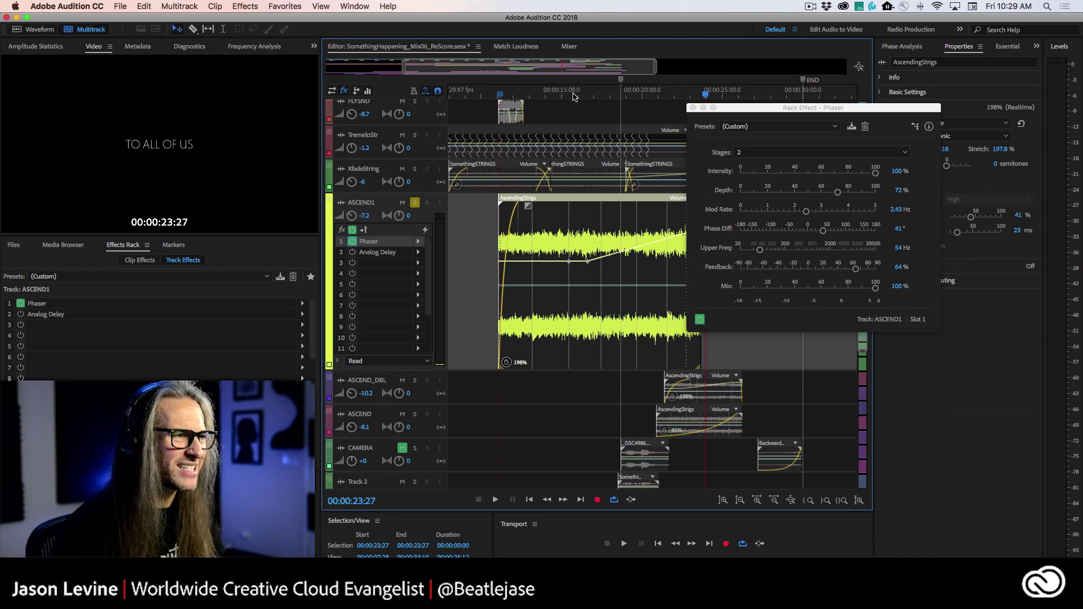
{"action": "left_click_drag", "start_coordinate": [574, 93], "coordinate": [503, 93]}
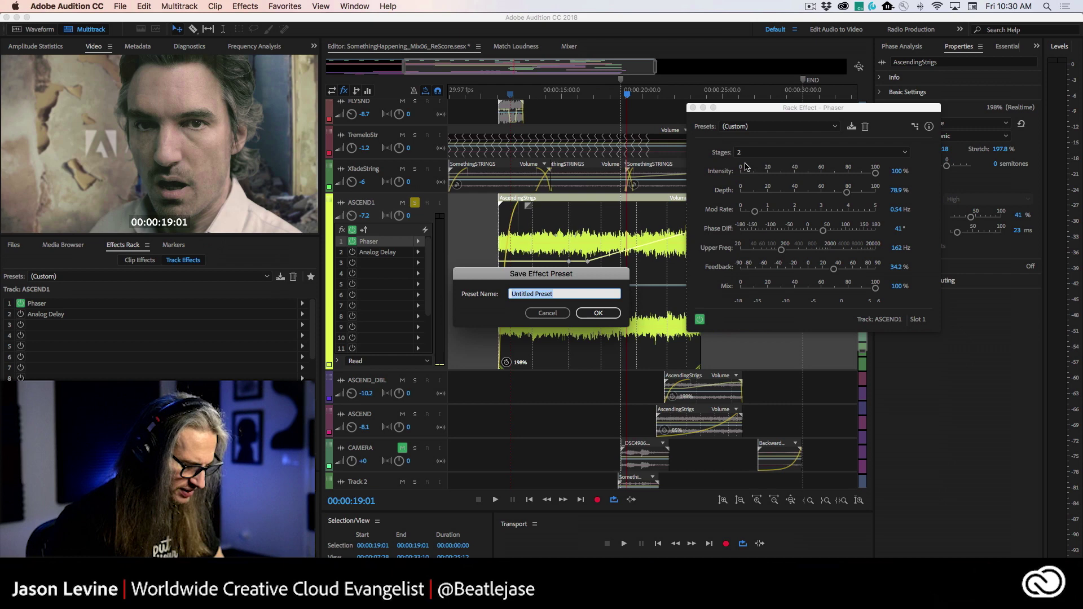
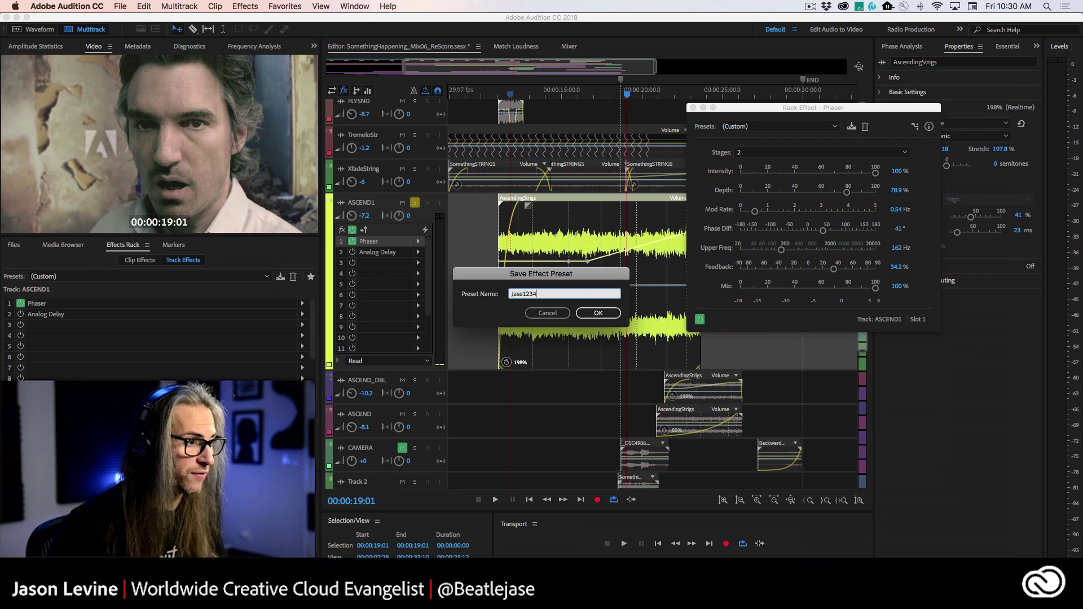
{"action": "key", "text": "Return"}
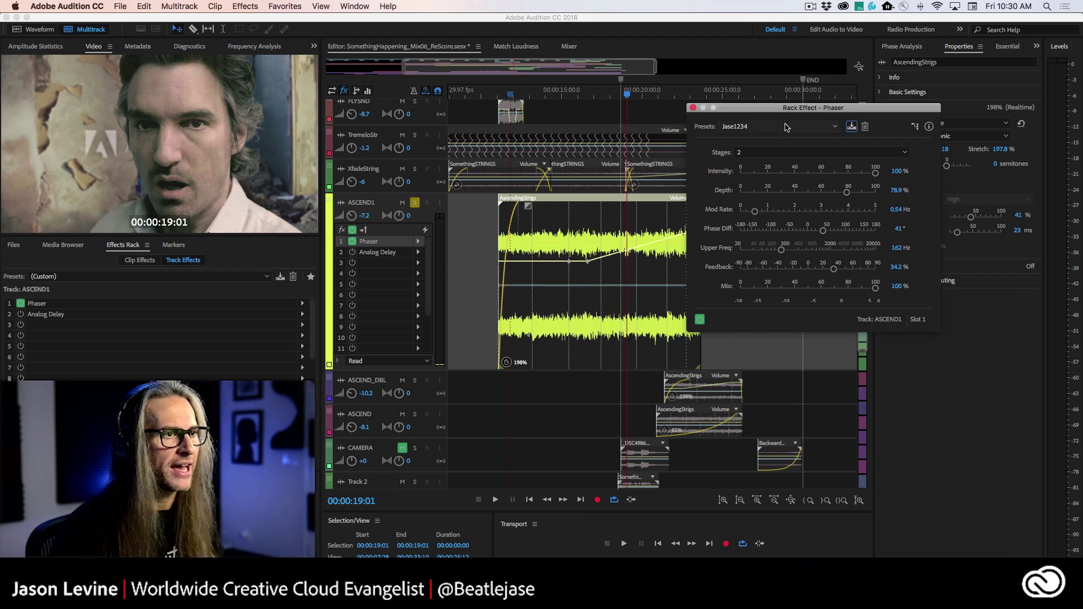
{"action": "left_click", "coordinate": [778, 126]}
{"action": "left_click", "coordinate": [760, 334]}
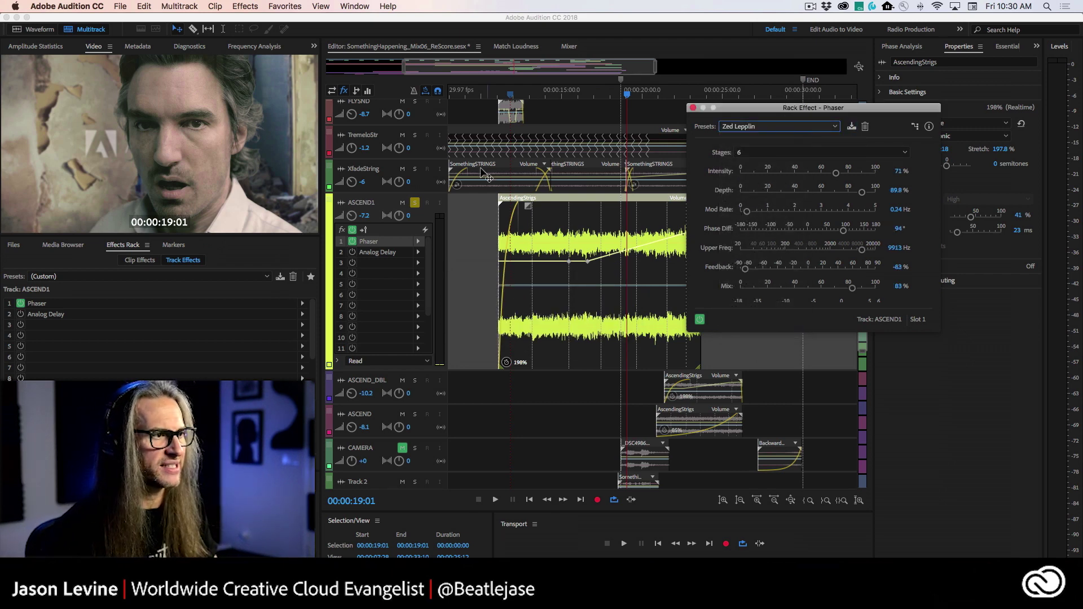
{"action": "left_click", "coordinate": [527, 95]}
{"action": "key", "text": "space"}
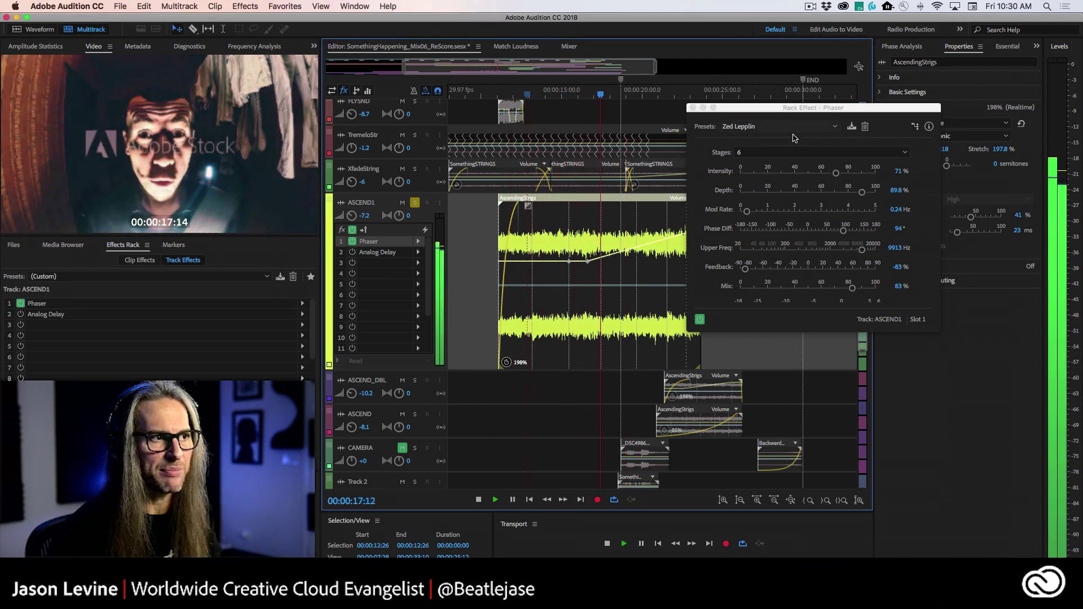
- Audition the Cartoon Effect and Lo-Fi Phasing Phaser presets from 00:00:12:22
{"action": "key", "text": "space"}
{"action": "left_click", "coordinate": [783, 127]}
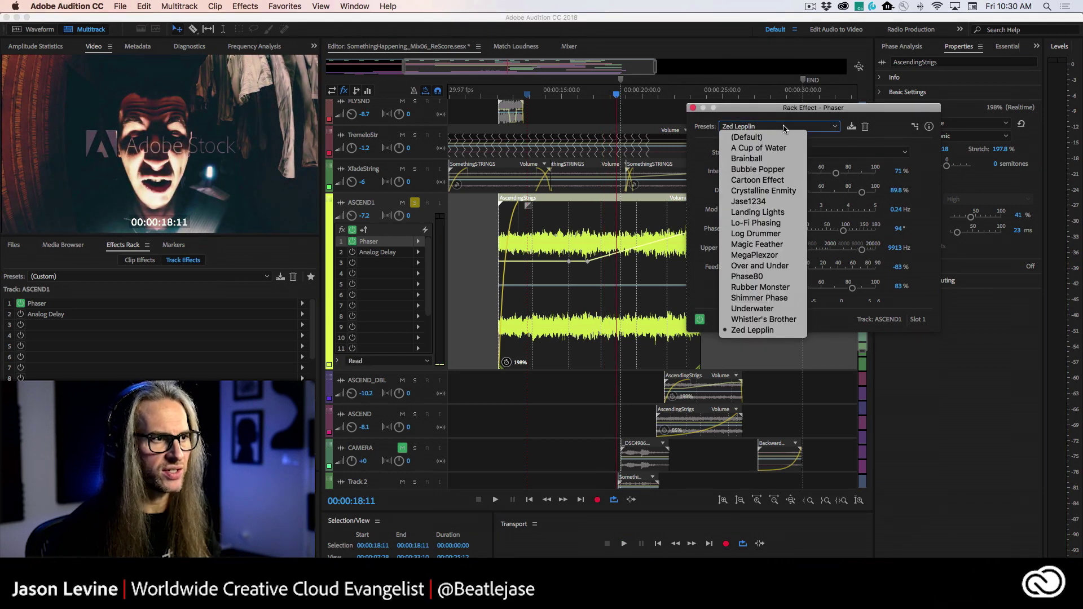
{"action": "left_click", "coordinate": [771, 181]}
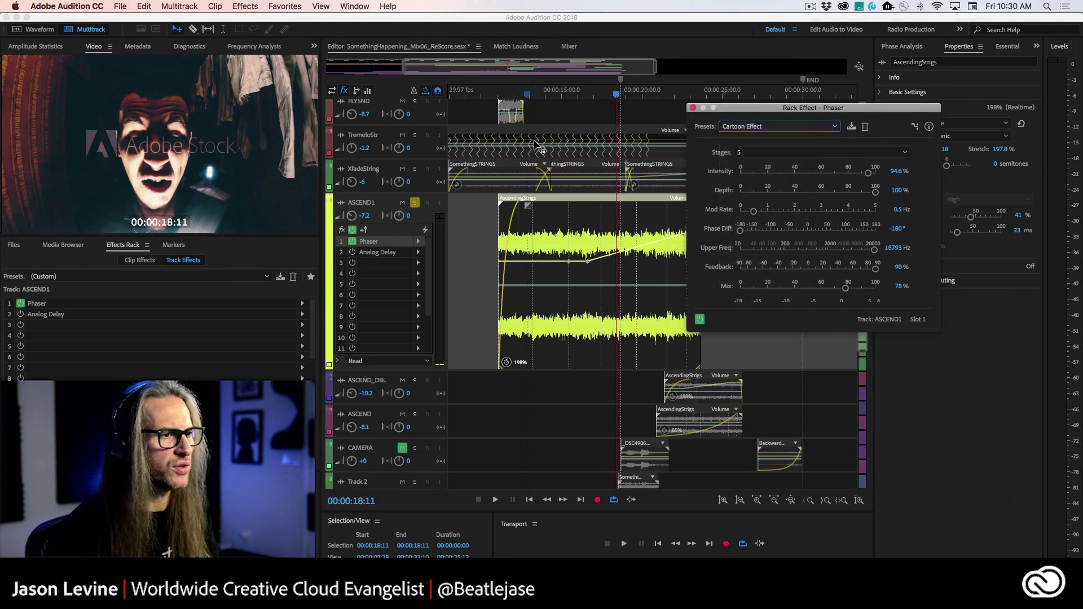
{"action": "key", "text": "space"}
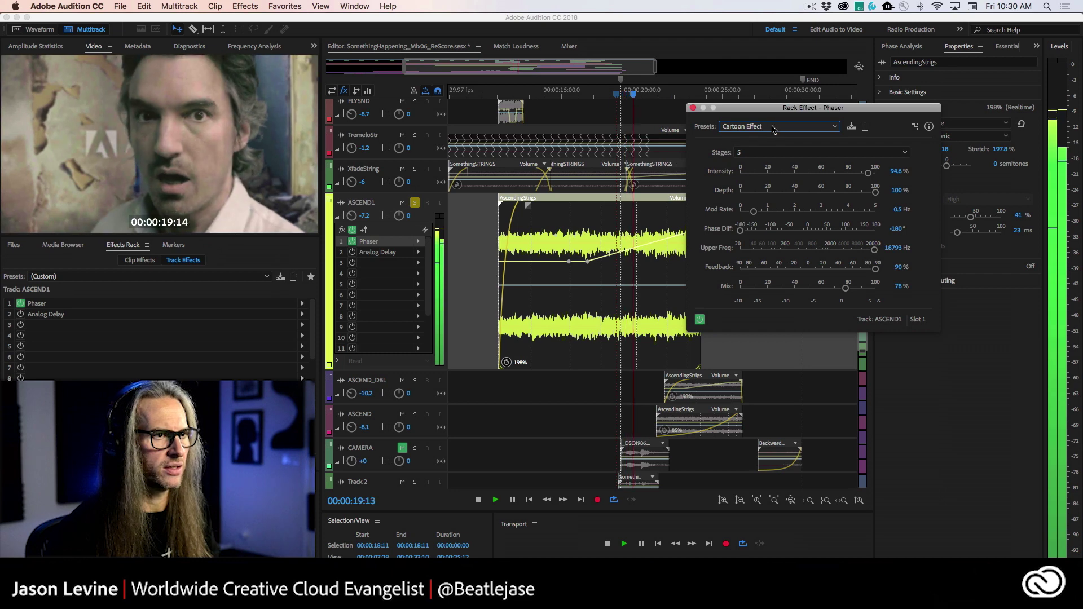
{"action": "left_click", "coordinate": [783, 127]}
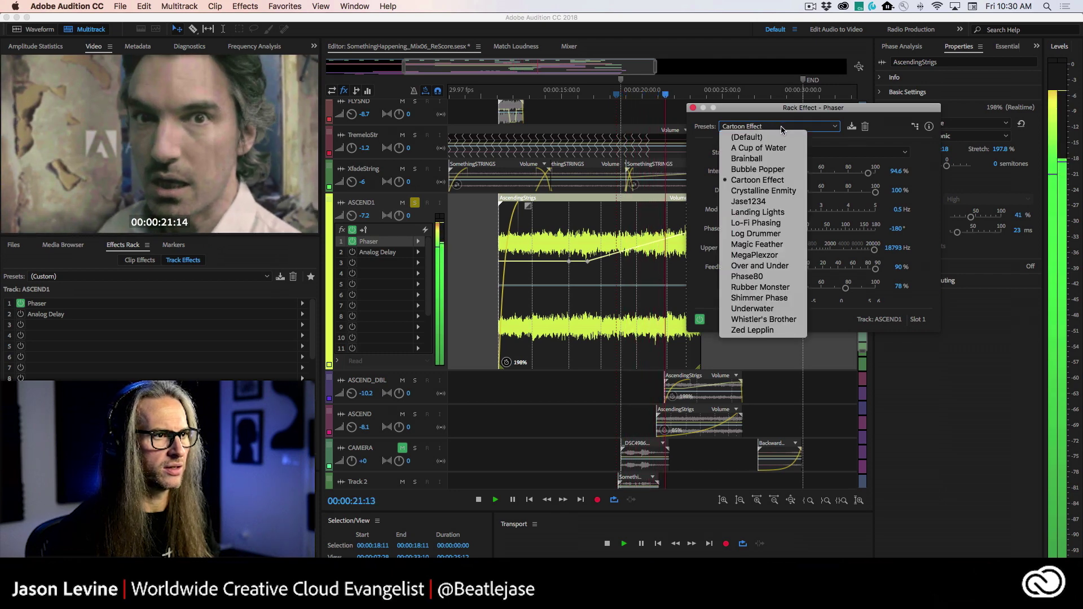
{"action": "left_click", "coordinate": [759, 224]}
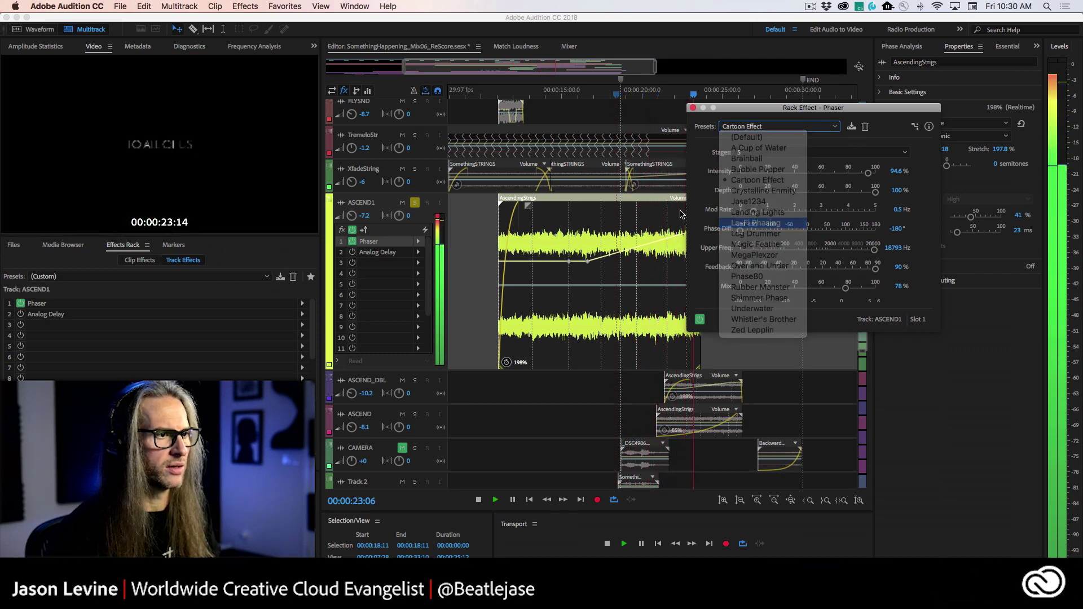
{"action": "left_click", "coordinate": [522, 96]}
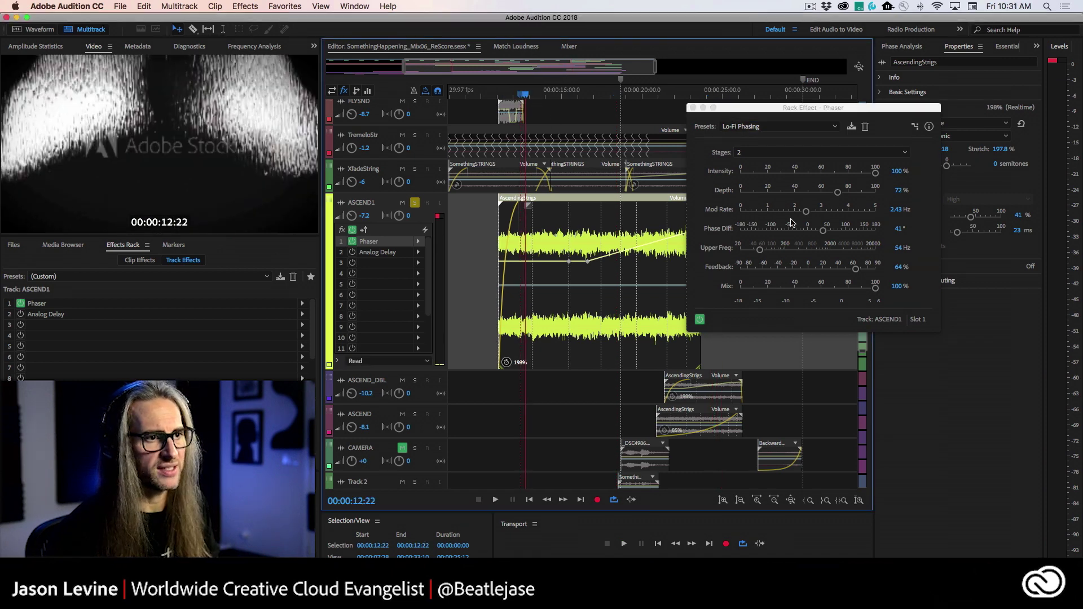
{"action": "key", "text": "space"}
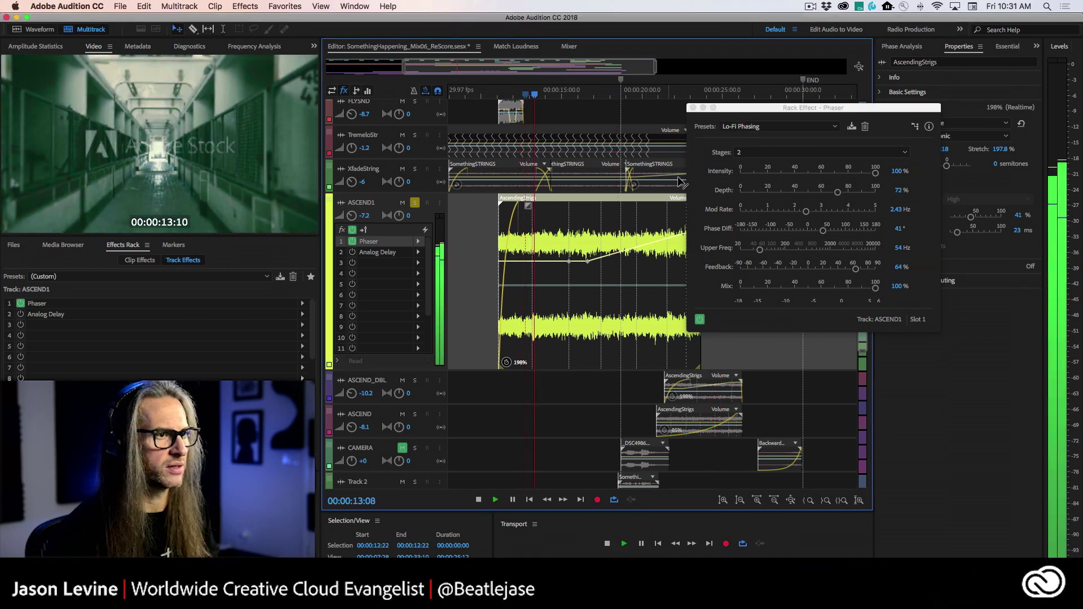
- Try the Phase80, Underwater, Whistler's Brother, and Landing Lights Phaser presets
{"action": "left_click", "coordinate": [776, 127]}
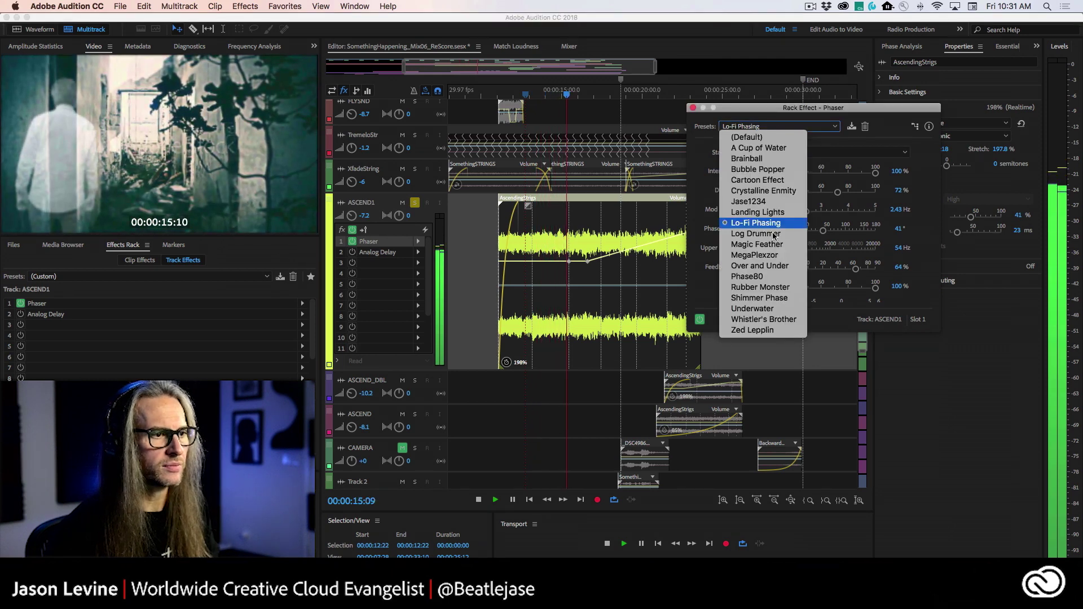
{"action": "left_click", "coordinate": [770, 276]}
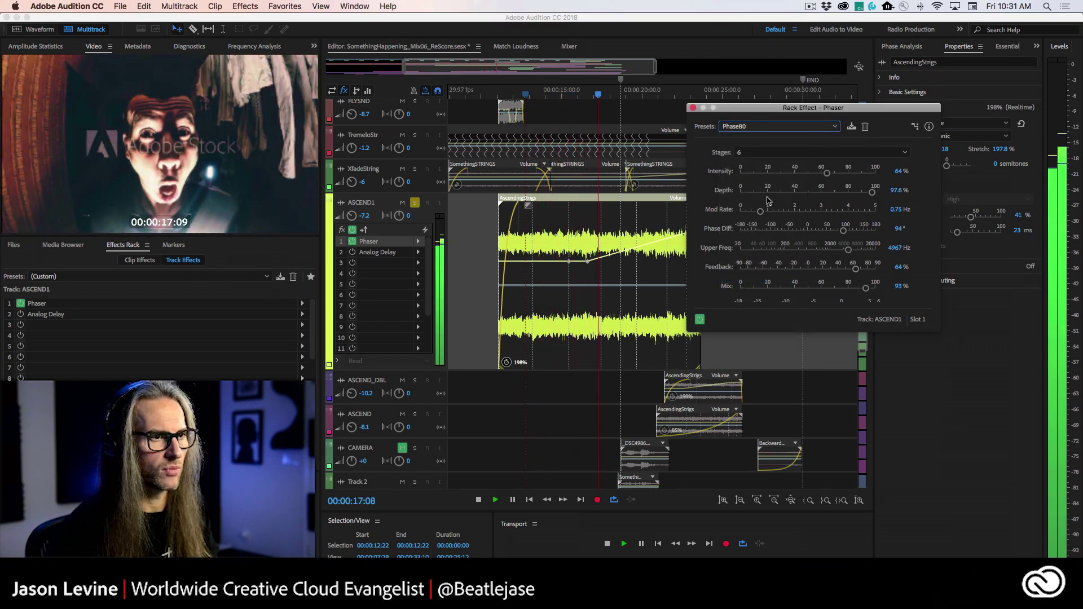
{"action": "left_click", "coordinate": [781, 126]}
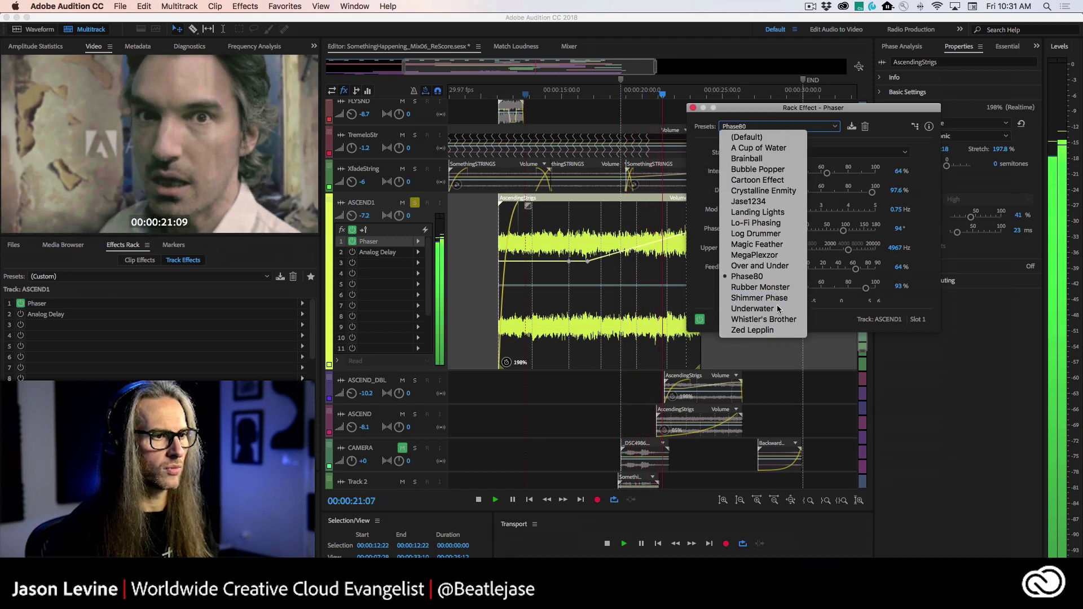
{"action": "left_click", "coordinate": [774, 309]}
{"action": "left_click", "coordinate": [773, 128]}
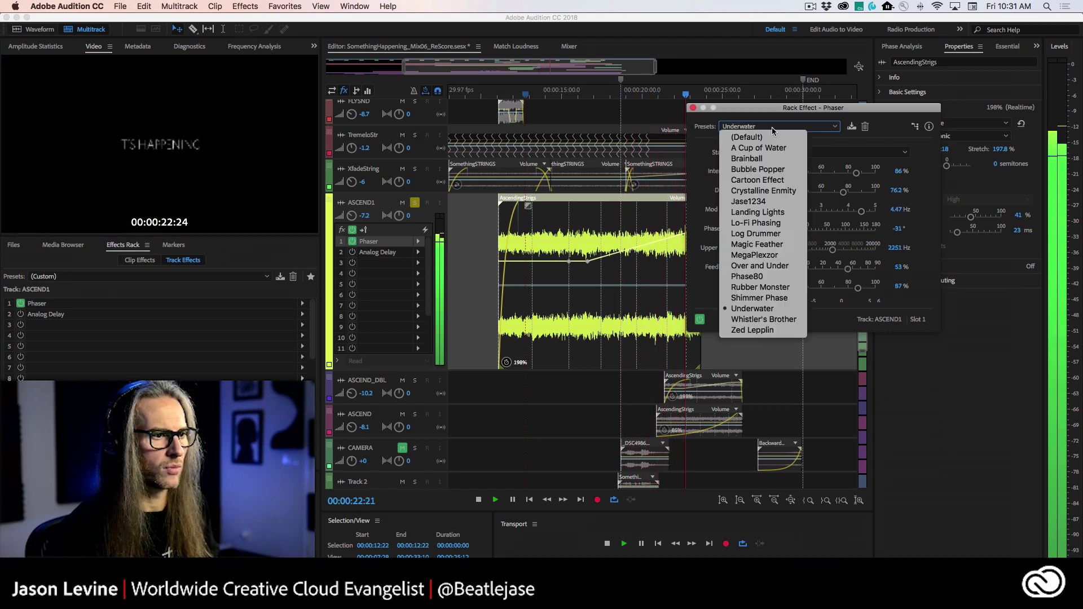
{"action": "left_click", "coordinate": [759, 320]}
{"action": "left_click", "coordinate": [742, 129]}
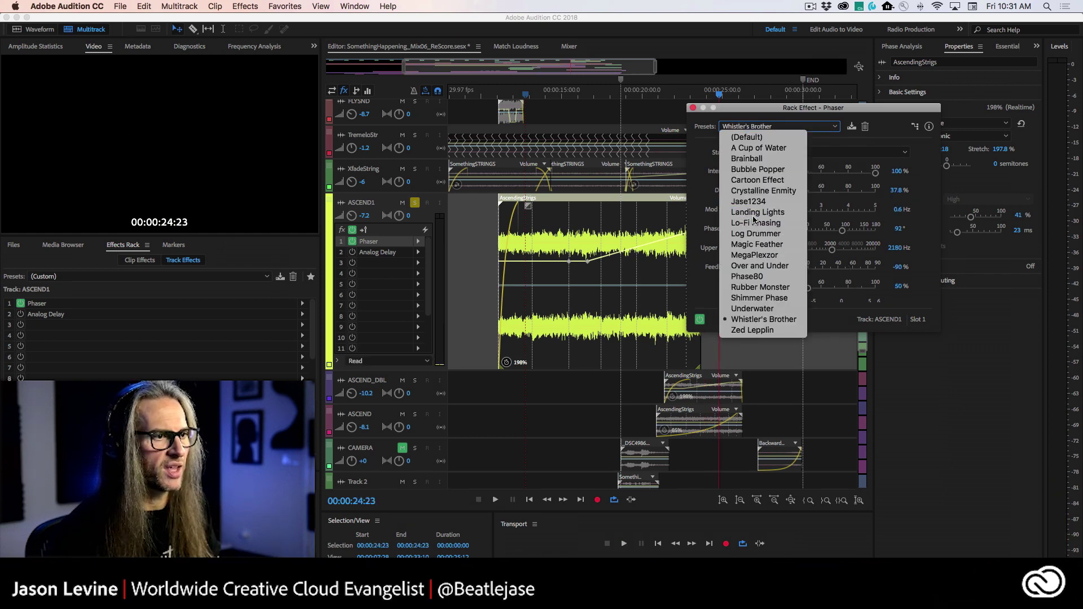
{"action": "left_click", "coordinate": [758, 212]}
- Replay from 00:00:11:09, then settle on the Lo-Fi Phasing preset
{"action": "left_click", "coordinate": [503, 95]}
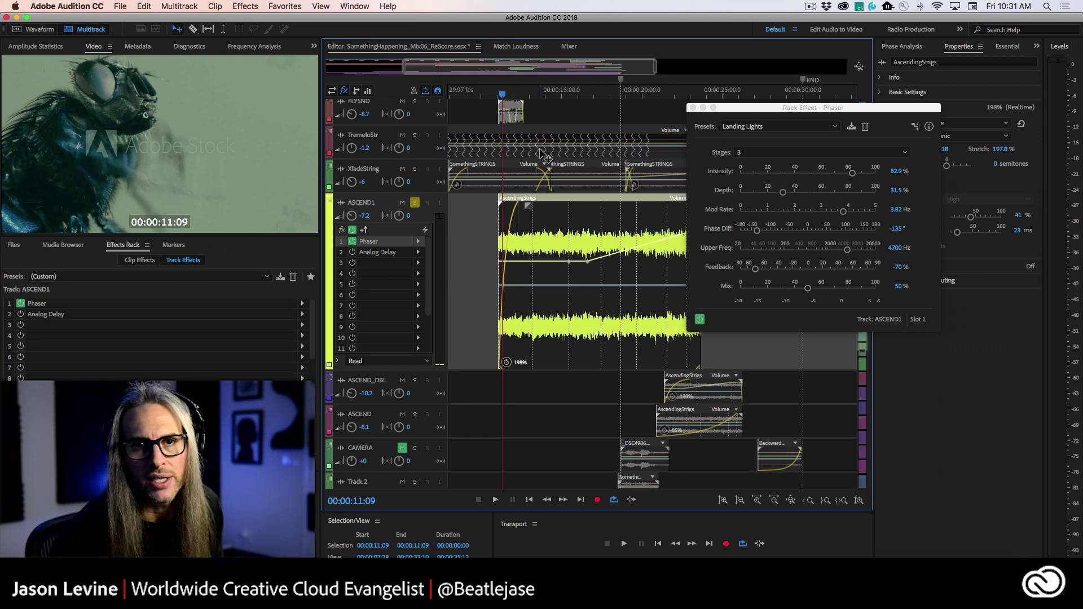
{"action": "key", "text": "space"}
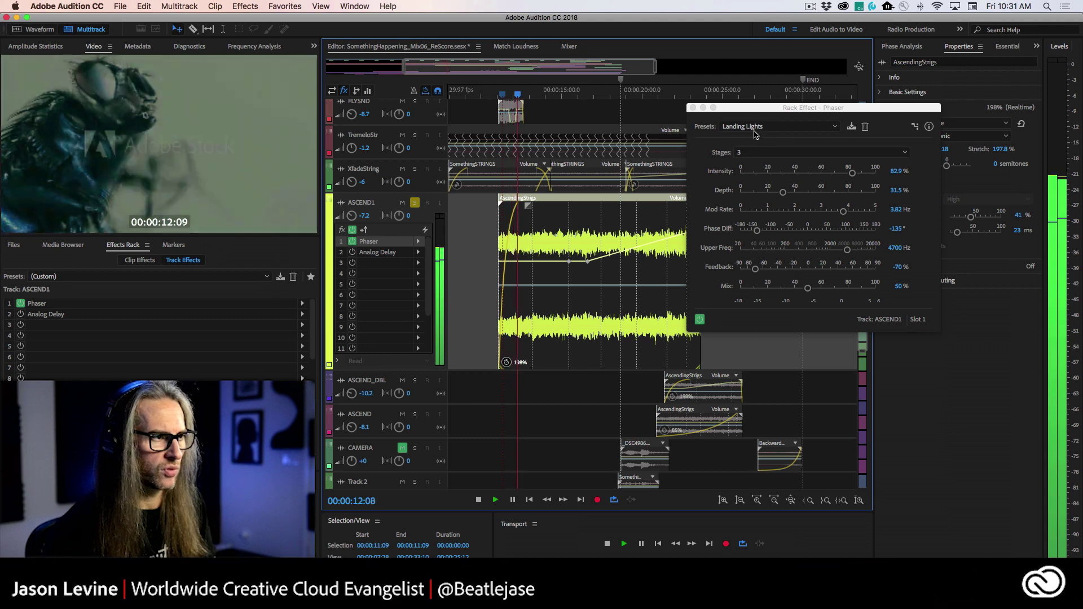
{"action": "left_click", "coordinate": [754, 127]}
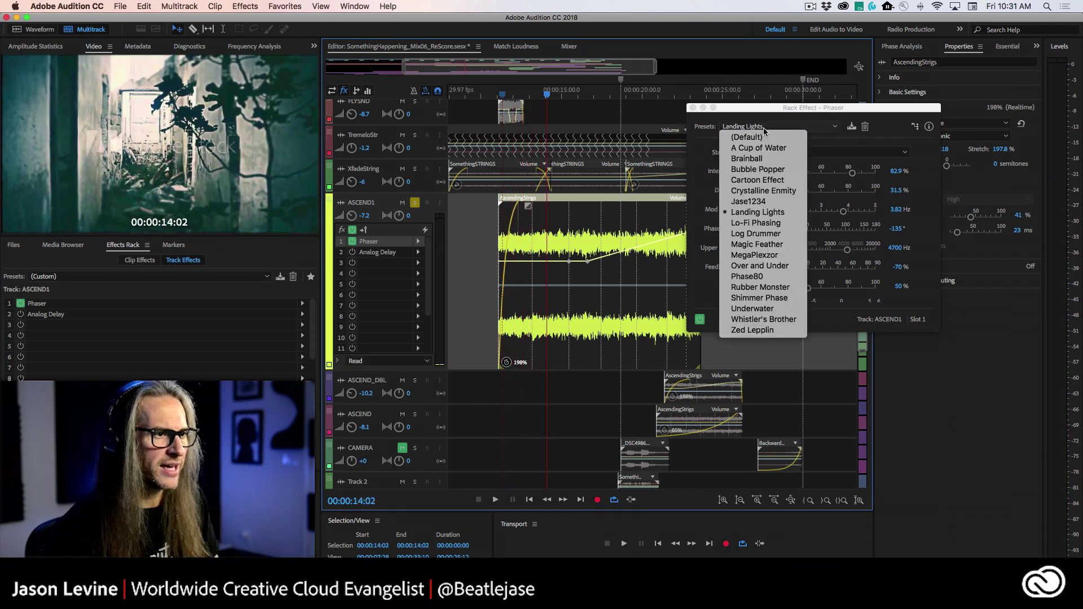
{"action": "left_click", "coordinate": [770, 223]}
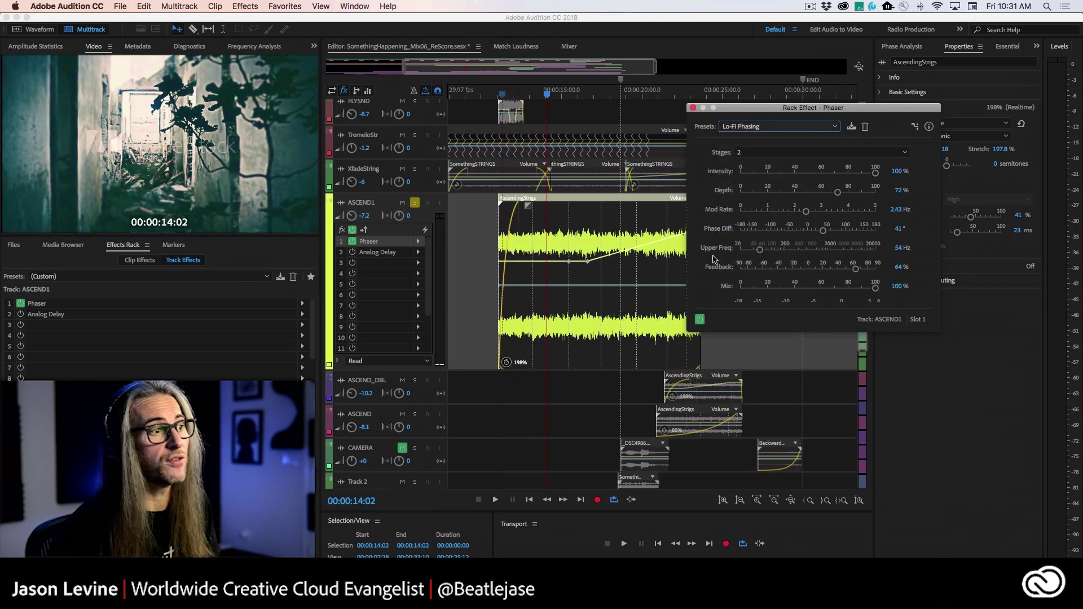
{"action": "key", "text": "space"}
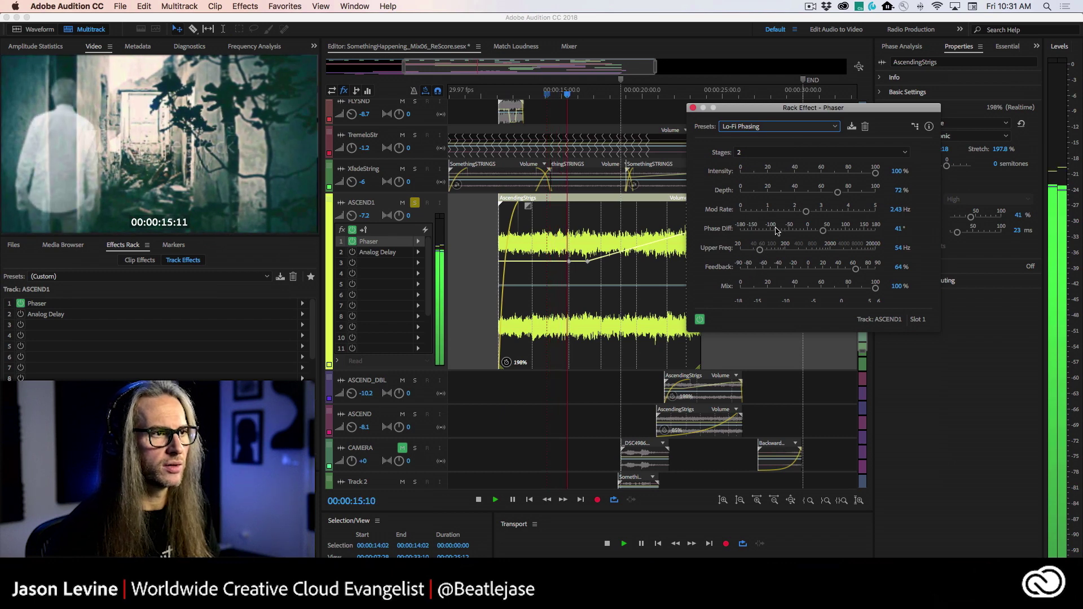
{"action": "key", "text": "space"}
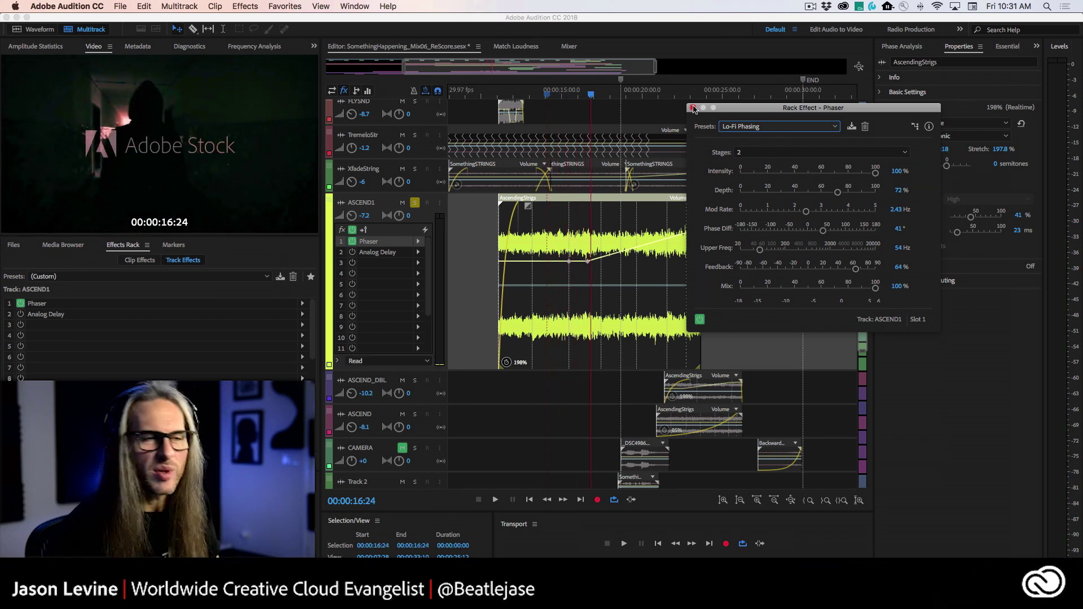
- Close the Phaser window, re-enable Analog Delay on ASCEND1, and open its settings
{"action": "left_click", "coordinate": [694, 108]}
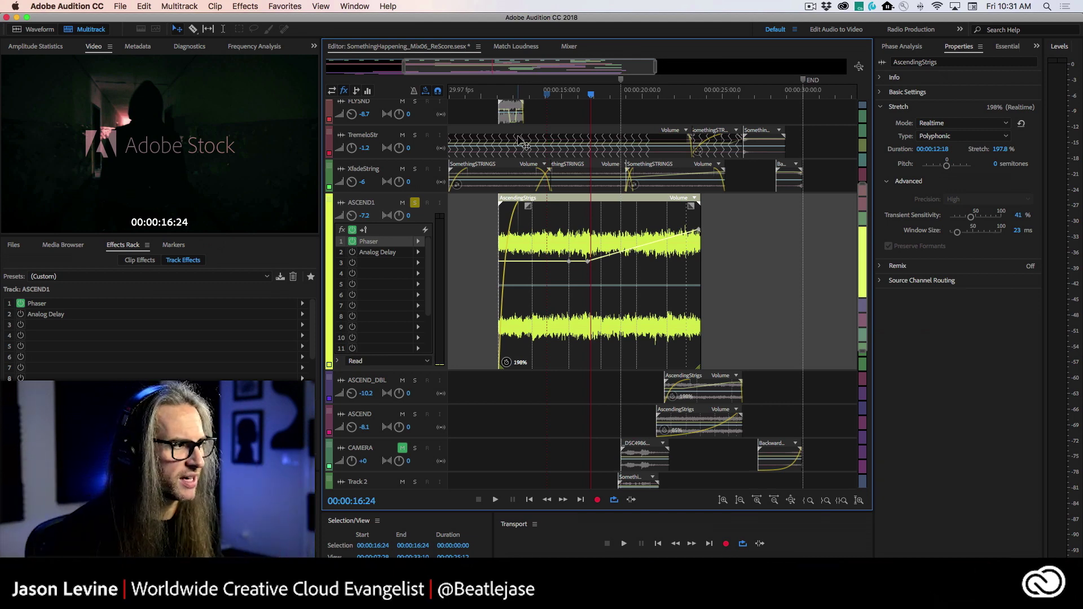
{"action": "left_click", "coordinate": [352, 255]}
{"action": "double_click", "coordinate": [398, 254]}
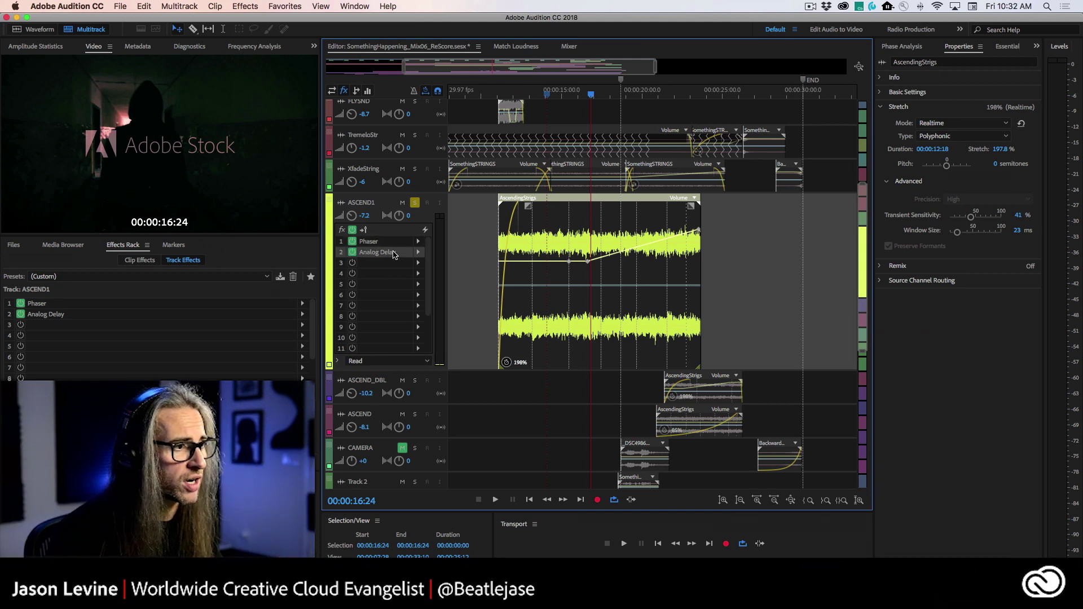
- Reposition the Analog Delay window near the top of the timeline, exposing the ASCEND1 waveform
{"action": "left_click_drag", "start_coordinate": [418, 70], "coordinate": [599, 276]}
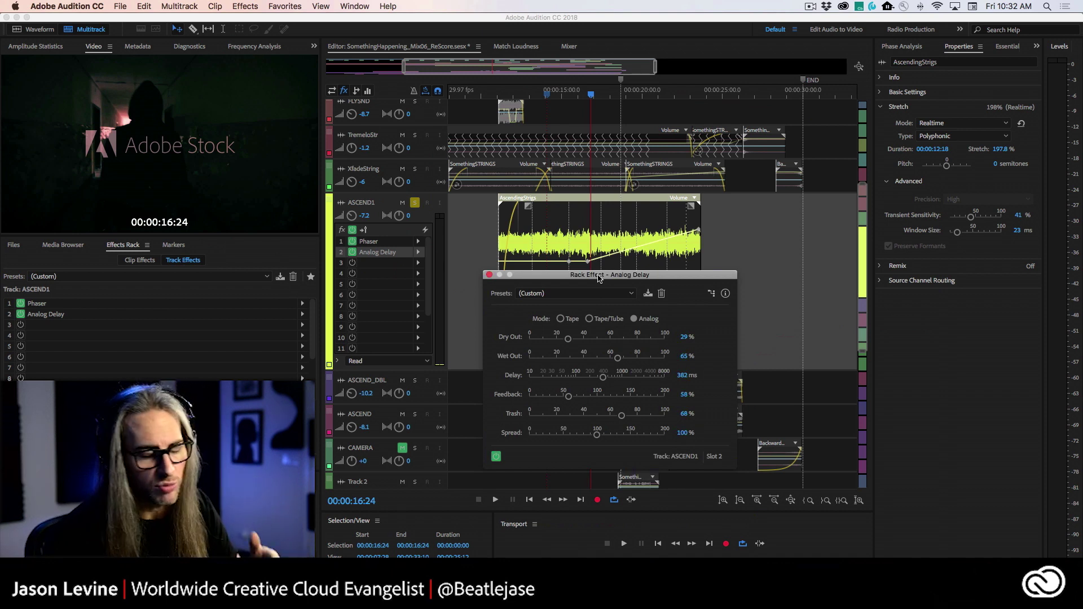
{"action": "left_click_drag", "start_coordinate": [601, 280], "coordinate": [600, 169]}
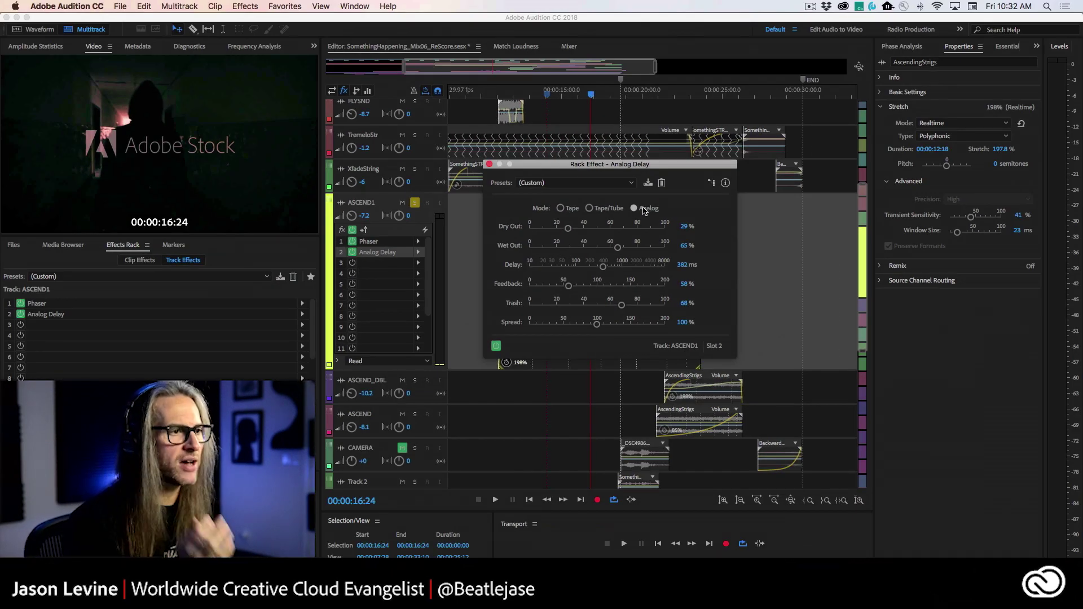
{"action": "left_click_drag", "start_coordinate": [571, 168], "coordinate": [562, 89]}
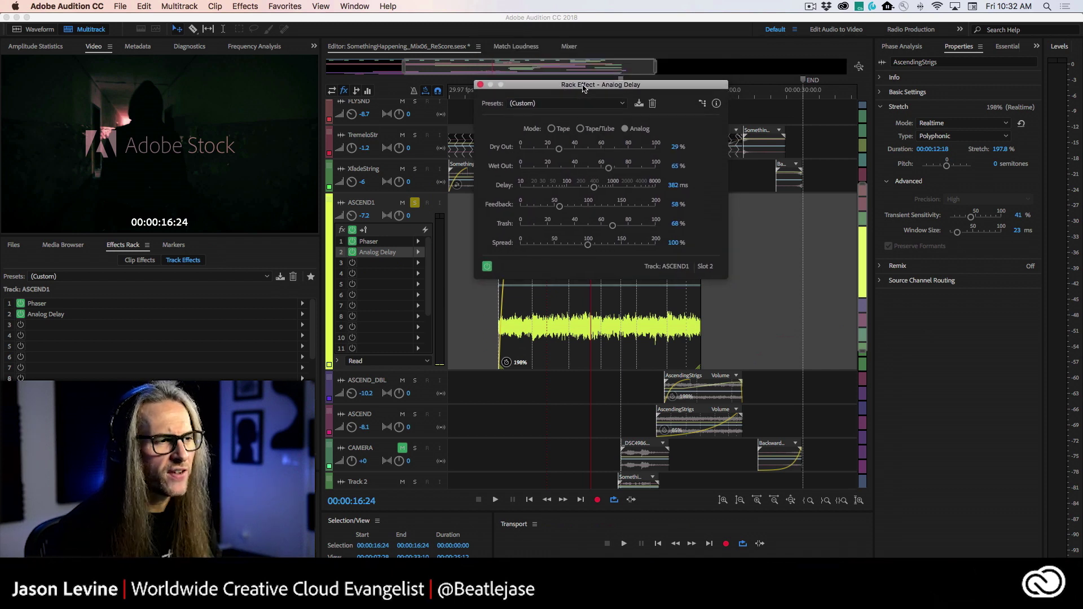
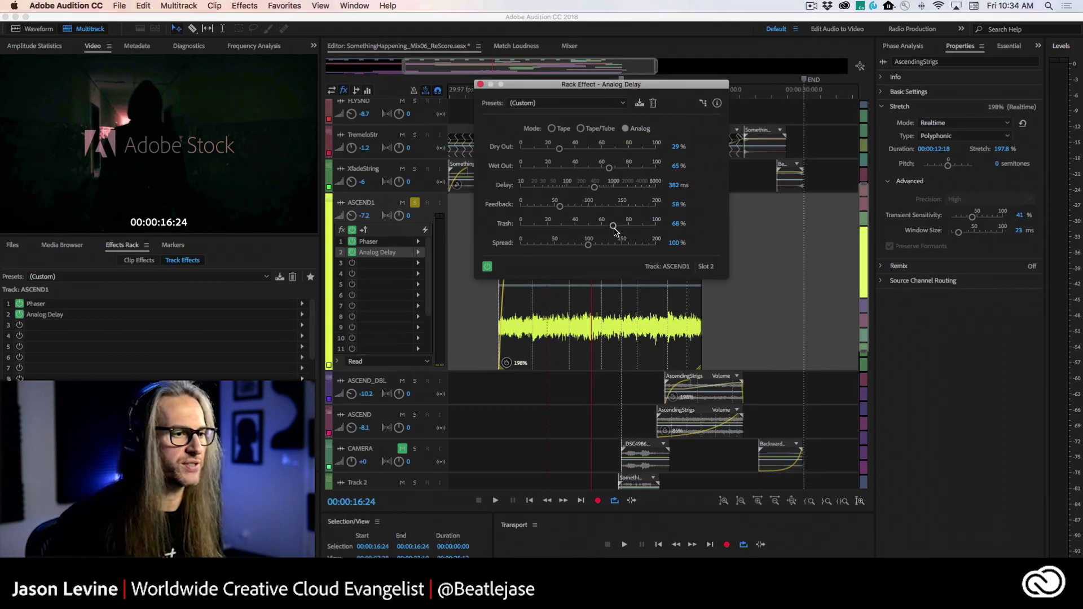
- While playing from 00:00:11:00, raise Analog Delay Wet Out to 69%, Trash 77%, Spread 132%
{"action": "left_click_drag", "start_coordinate": [539, 91], "coordinate": [790, 109]}
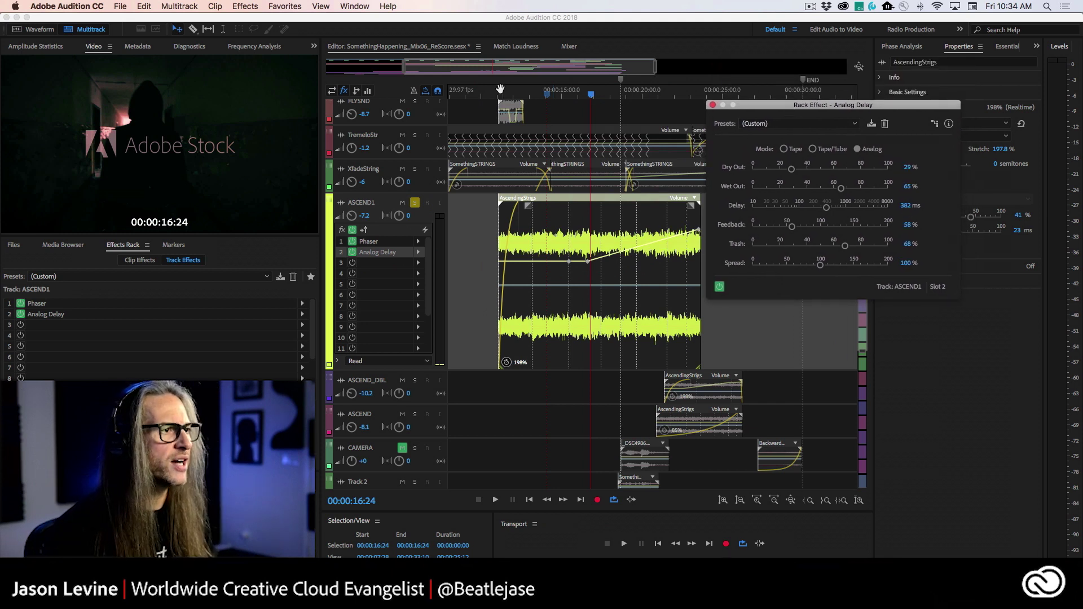
{"action": "left_click", "coordinate": [500, 91]}
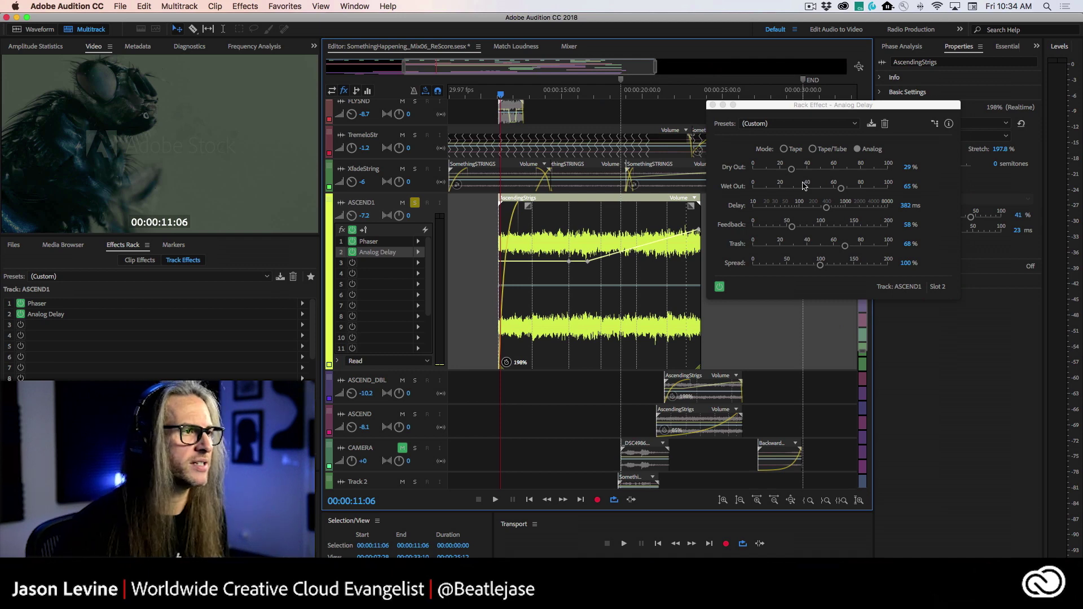
{"action": "left_click", "coordinate": [499, 95]}
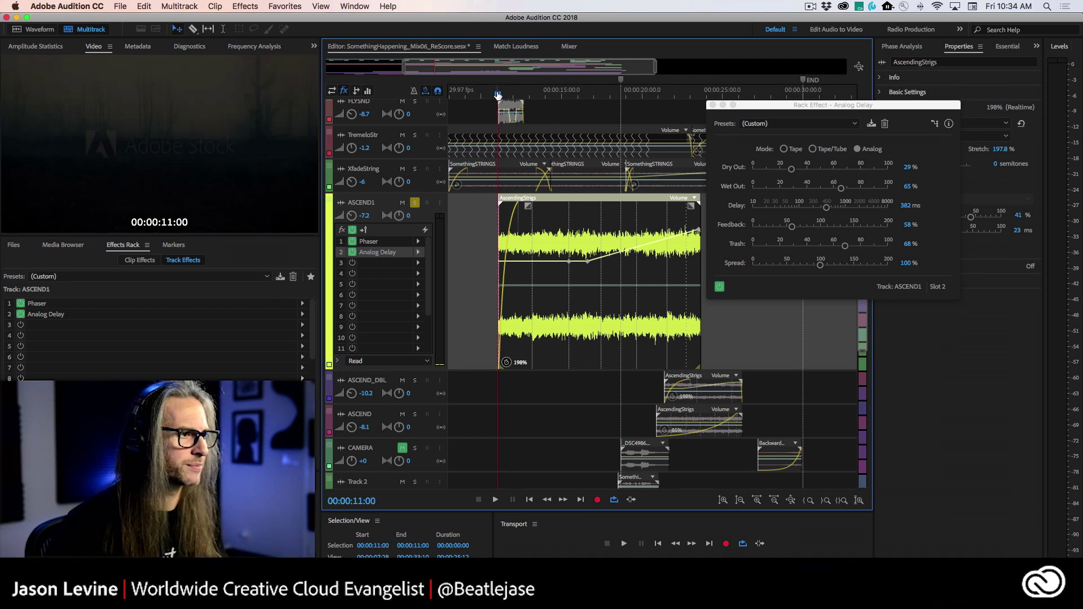
{"action": "key", "text": "space"}
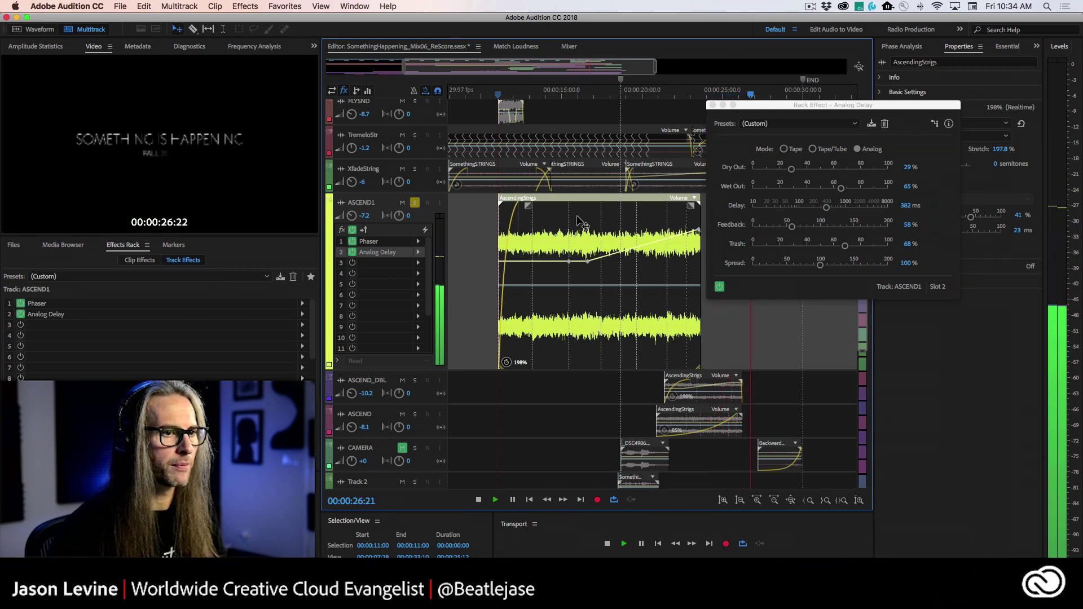
{"action": "key", "text": "space"}
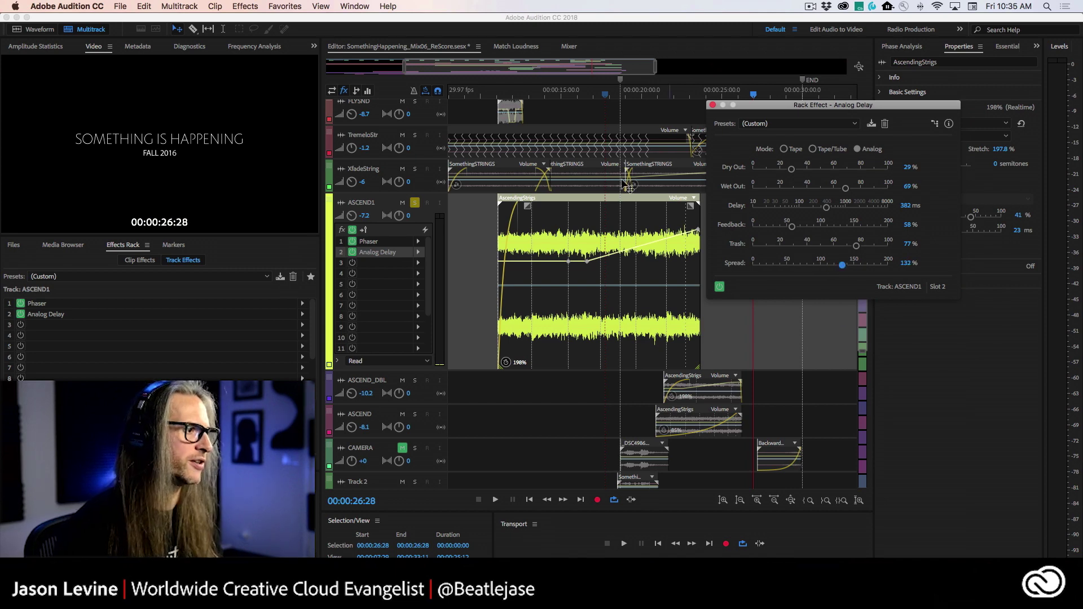
- Close the Analog Delay editor and play ASCEND1 from about 20 seconds with effects bypassed
{"action": "left_click", "coordinate": [713, 106]}
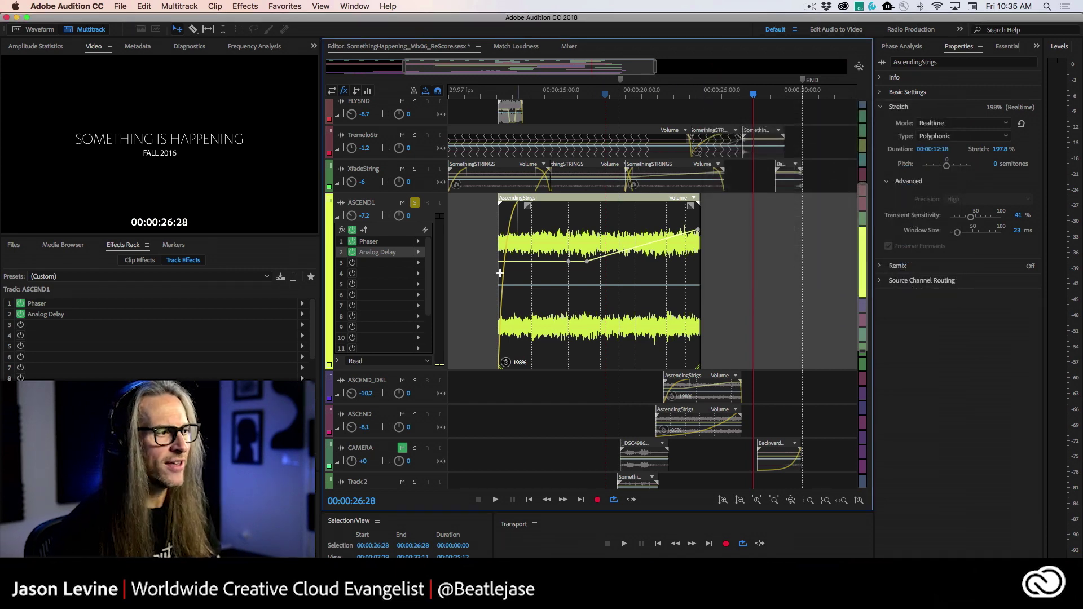
{"action": "left_click", "coordinate": [353, 230]}
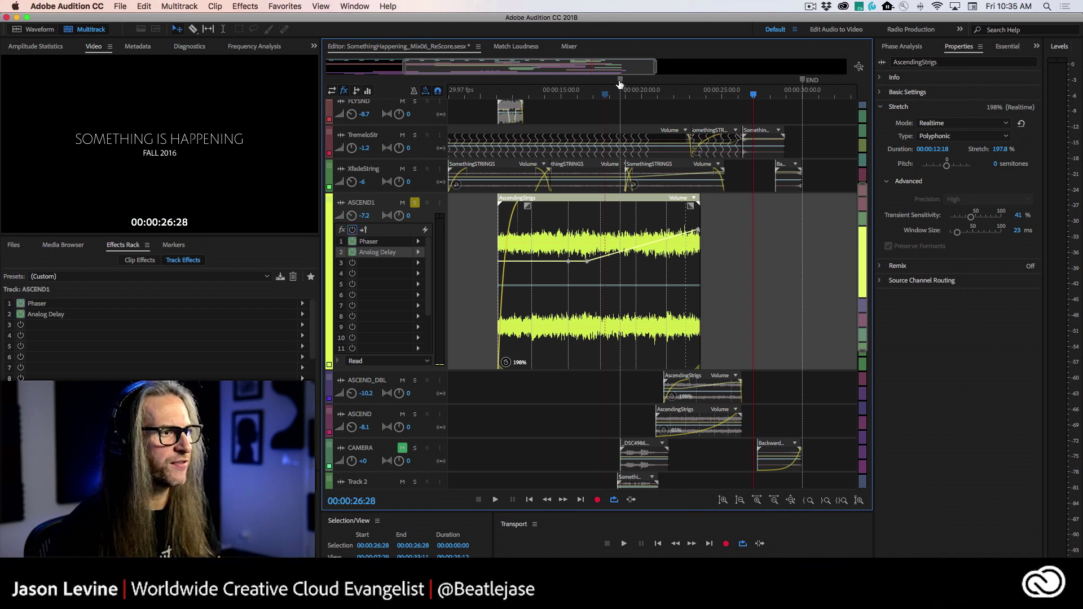
{"action": "left_click", "coordinate": [645, 95]}
{"action": "key", "text": "space"}
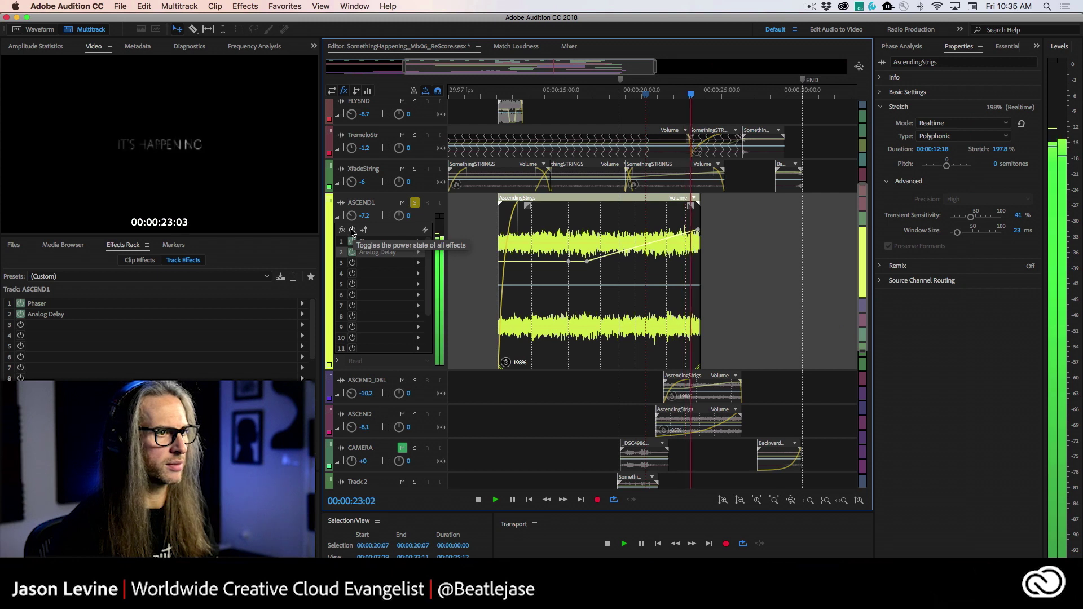
- Re-enable ASCEND1's effect rack and replay from about 20 seconds to compare
{"action": "left_click", "coordinate": [353, 229]}
{"action": "left_click", "coordinate": [710, 104]}
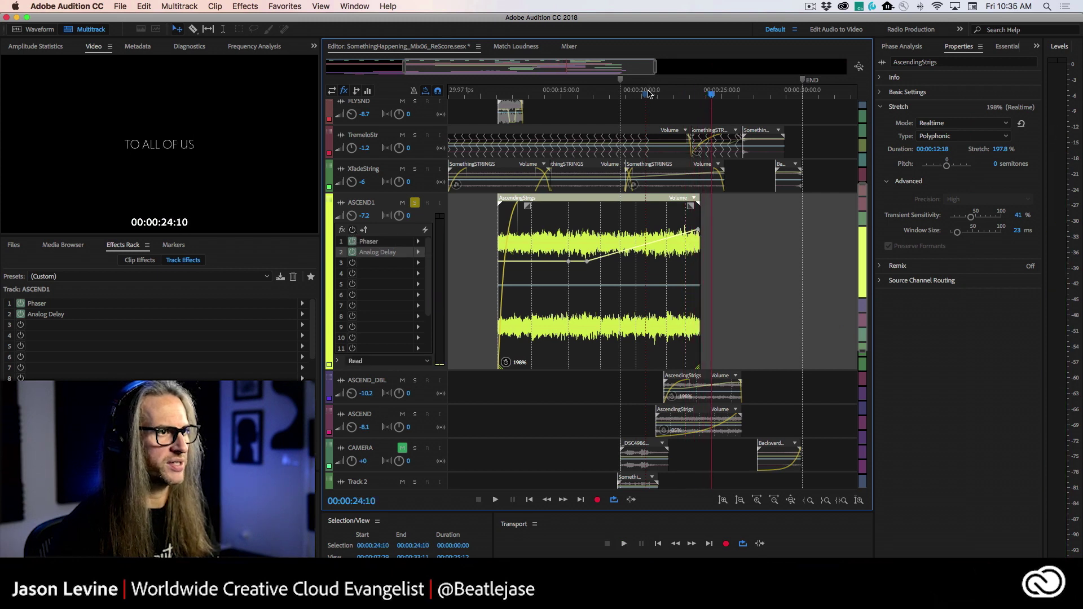
{"action": "left_click", "coordinate": [649, 94]}
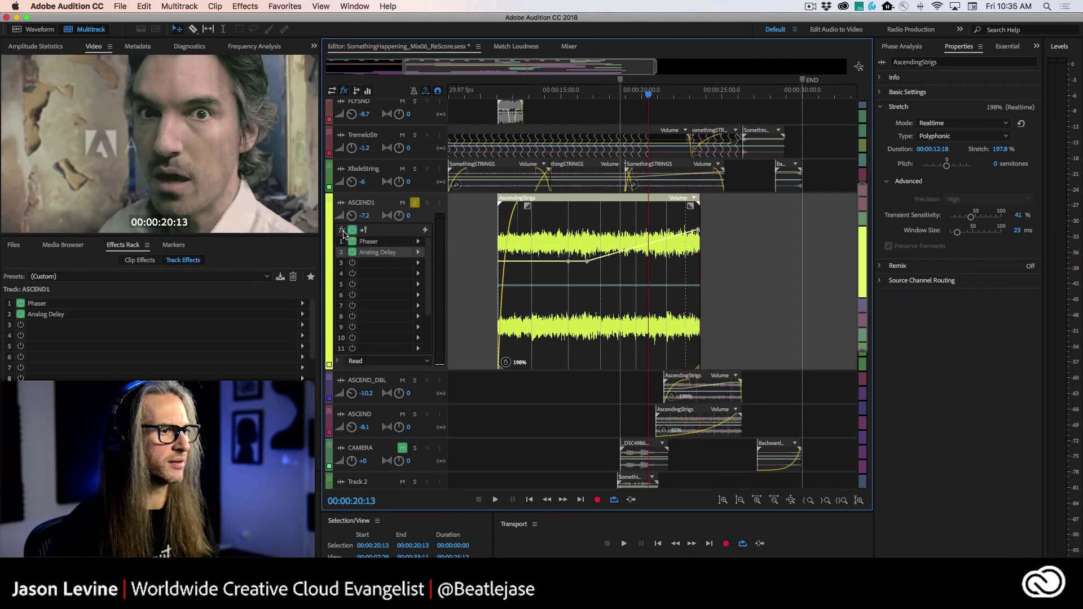
{"action": "key", "text": "space"}
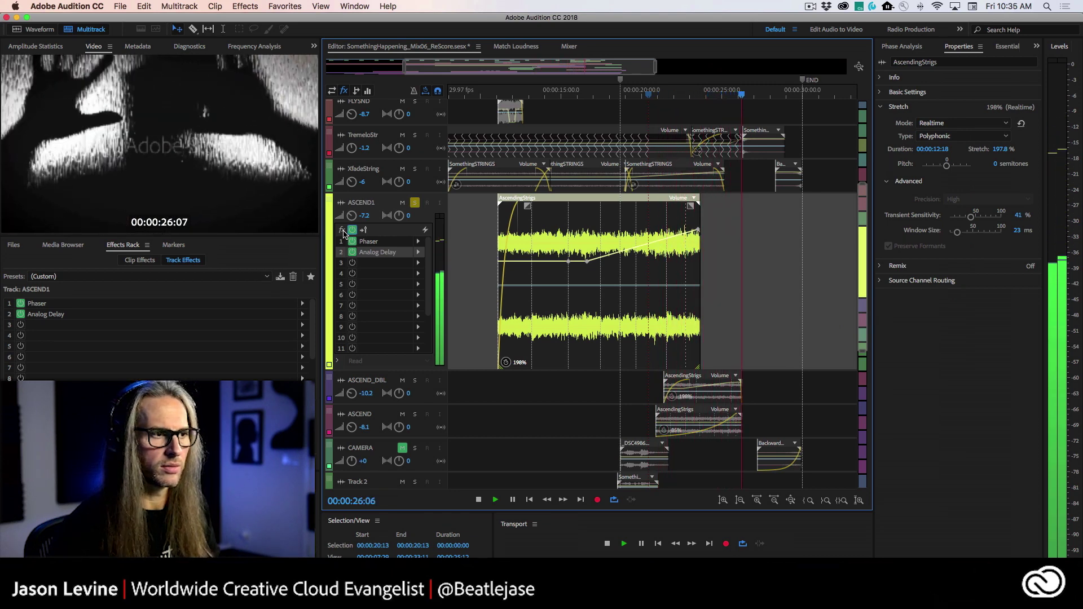
{"action": "key", "text": "space"}
{"action": "left_click", "coordinate": [652, 93]}
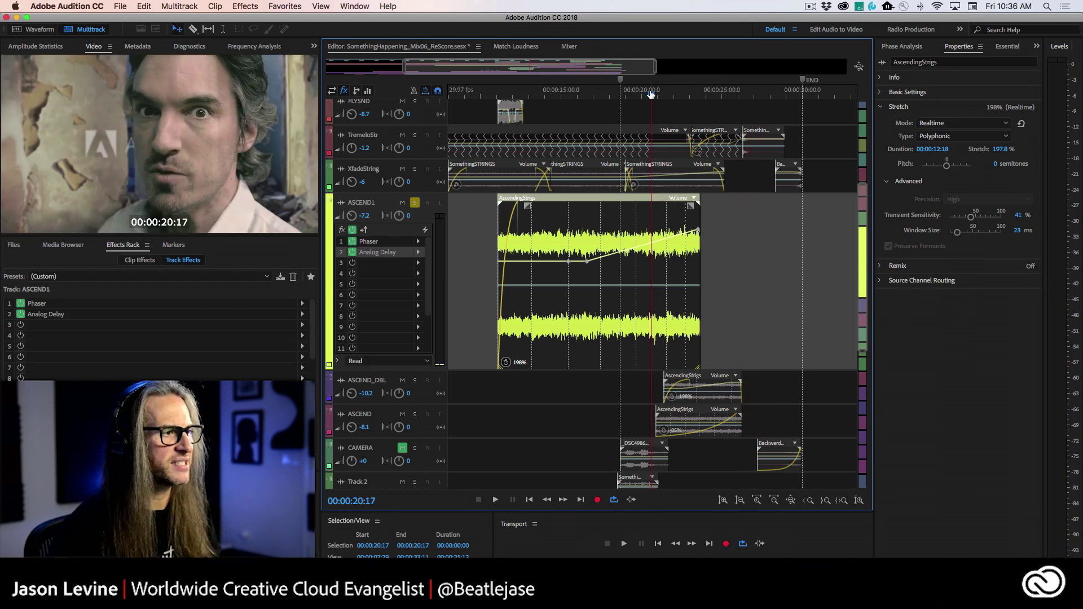
- Reopen ASCEND1's Analog Delay editor, move it aside, and nudge Feedback to 63%
{"action": "double_click", "coordinate": [378, 253]}
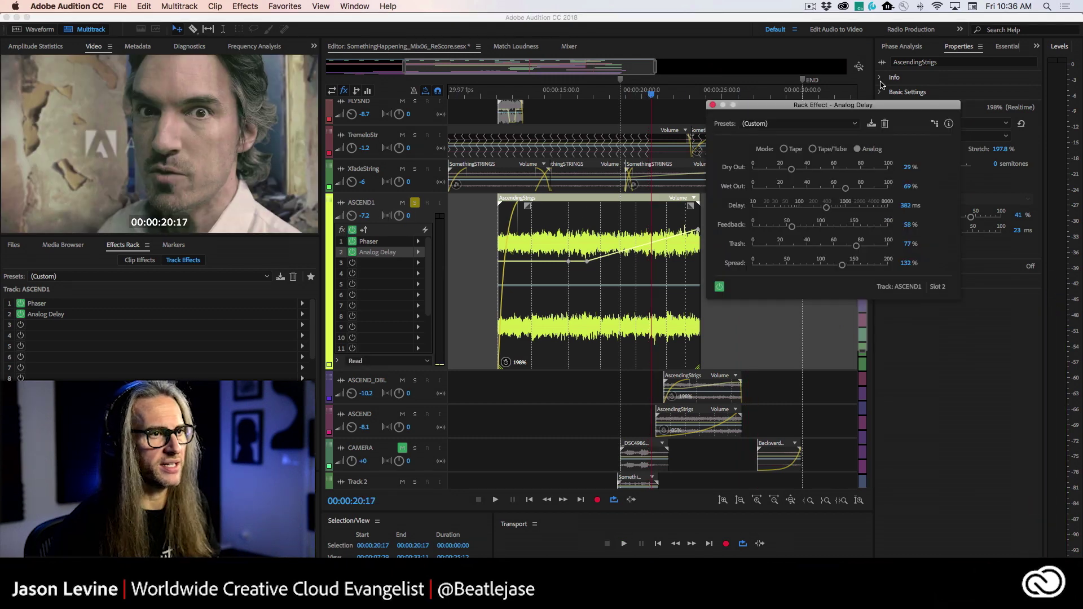
{"action": "left_click_drag", "start_coordinate": [810, 109], "coordinate": [868, 77]}
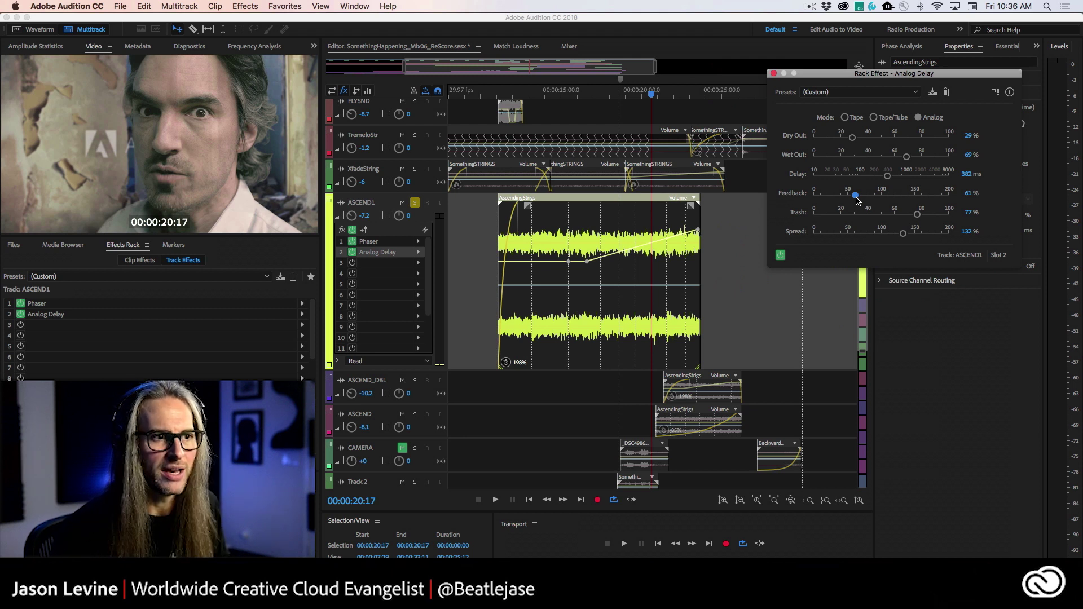
{"action": "left_click_drag", "start_coordinate": [857, 199], "coordinate": [858, 200]}
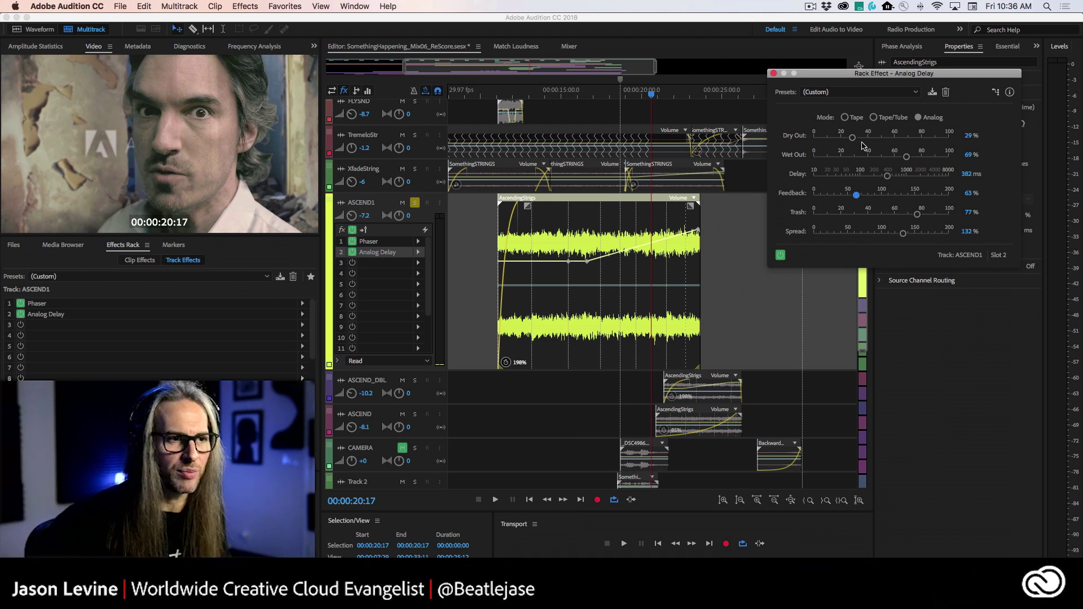
- Raise the delay Feedback to 123% while playing from 16 seconds, then replay from 10 seconds
{"action": "left_click", "coordinate": [588, 91]}
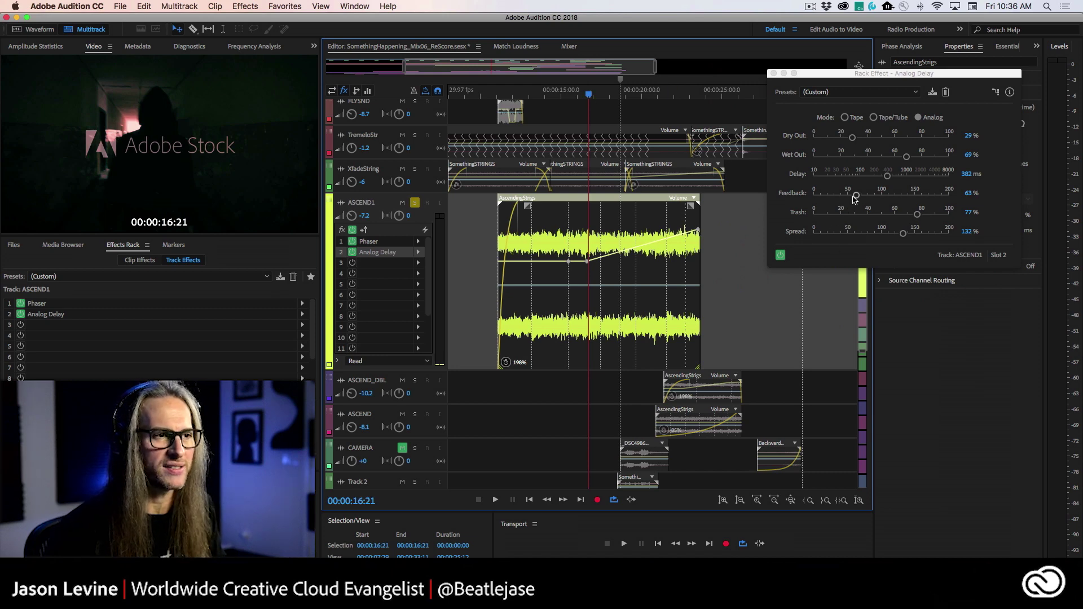
{"action": "key", "text": "space"}
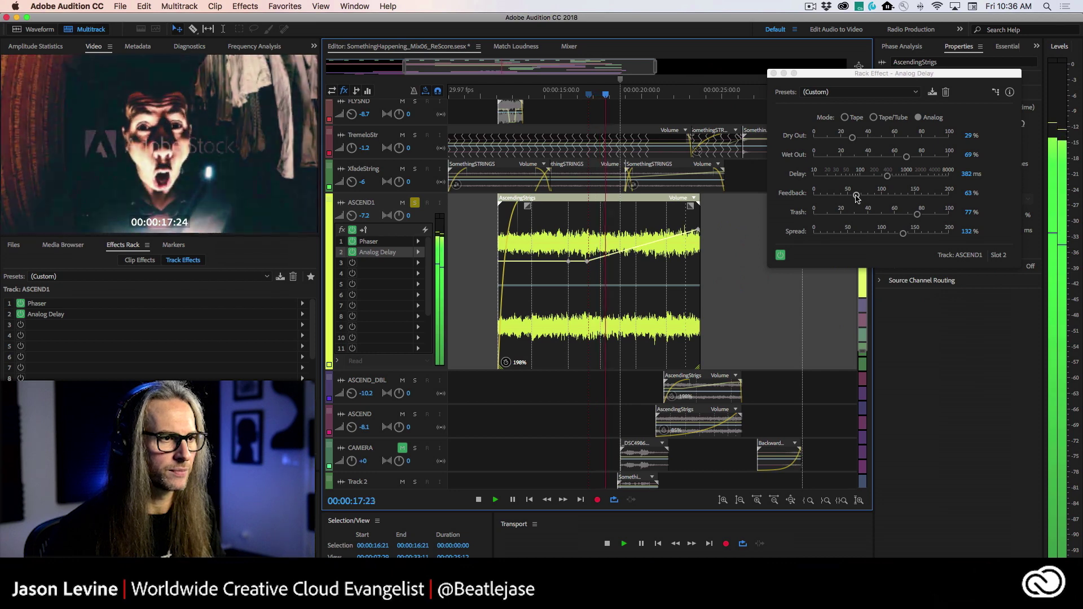
{"action": "left_click_drag", "start_coordinate": [856, 195], "coordinate": [895, 195]}
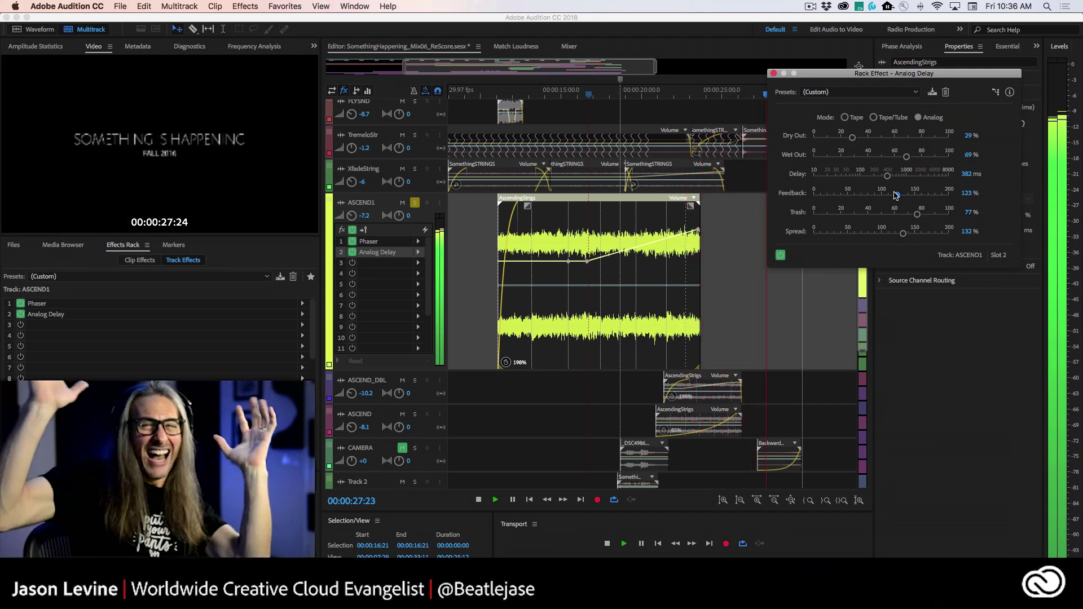
{"action": "key", "text": "space"}
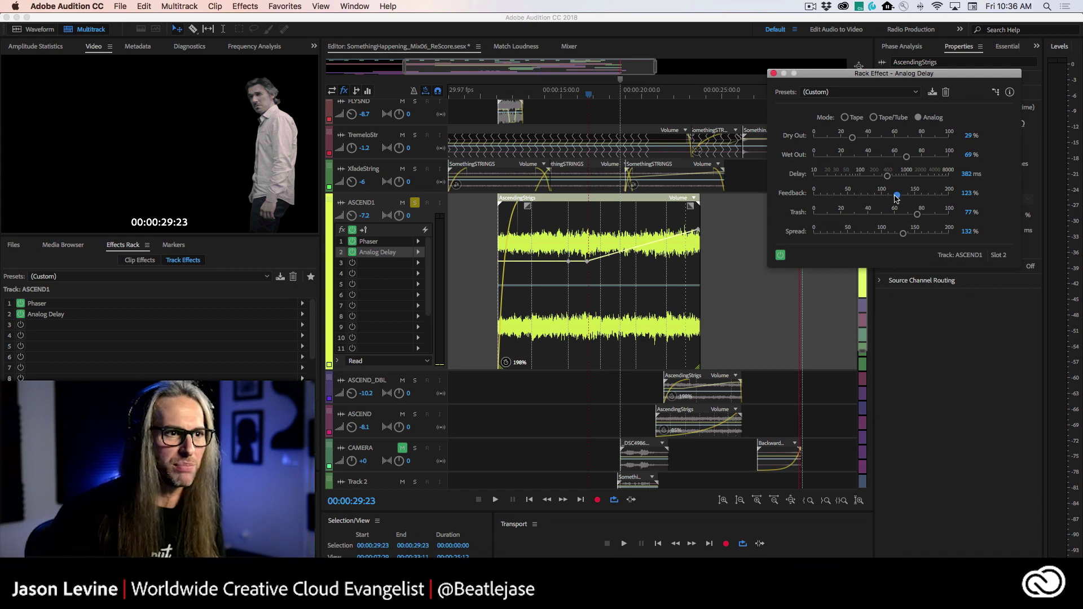
{"action": "left_click", "coordinate": [494, 94]}
{"action": "key", "text": "space"}
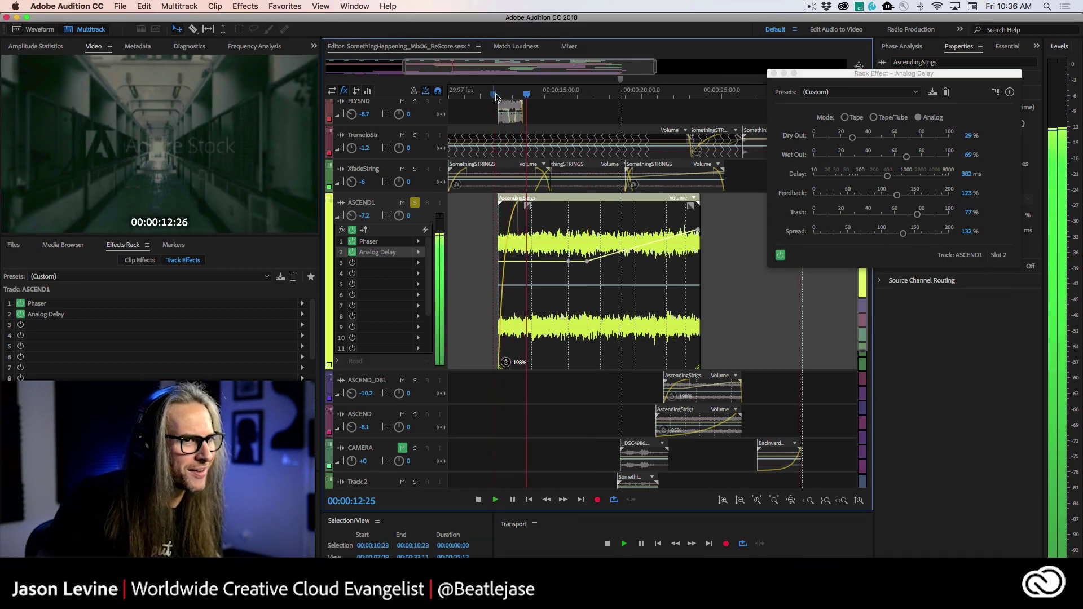
- Lower the delay Feedback from 123% to 39%, checking playback from 10 seconds, then close the editor
{"action": "key", "text": "space"}
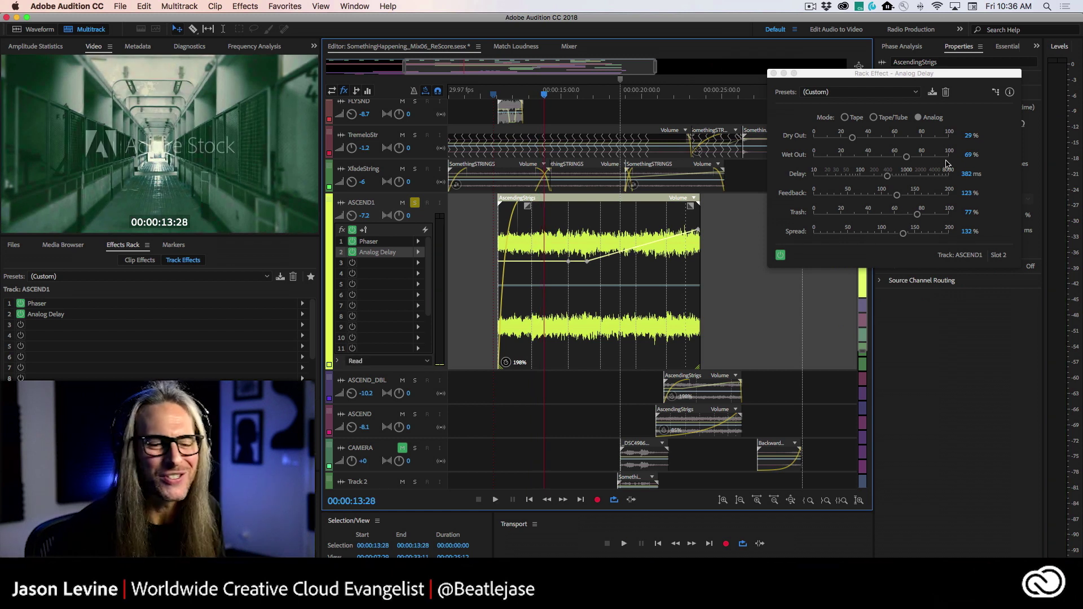
{"action": "left_click_drag", "start_coordinate": [897, 196], "coordinate": [880, 198]}
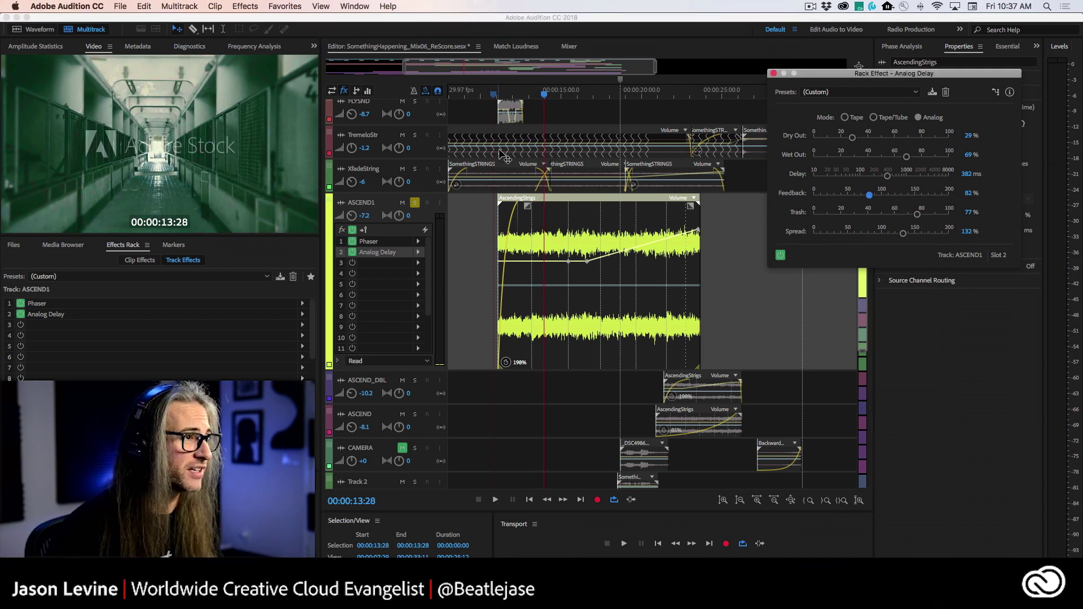
{"action": "left_click", "coordinate": [494, 95]}
{"action": "key", "text": "space"}
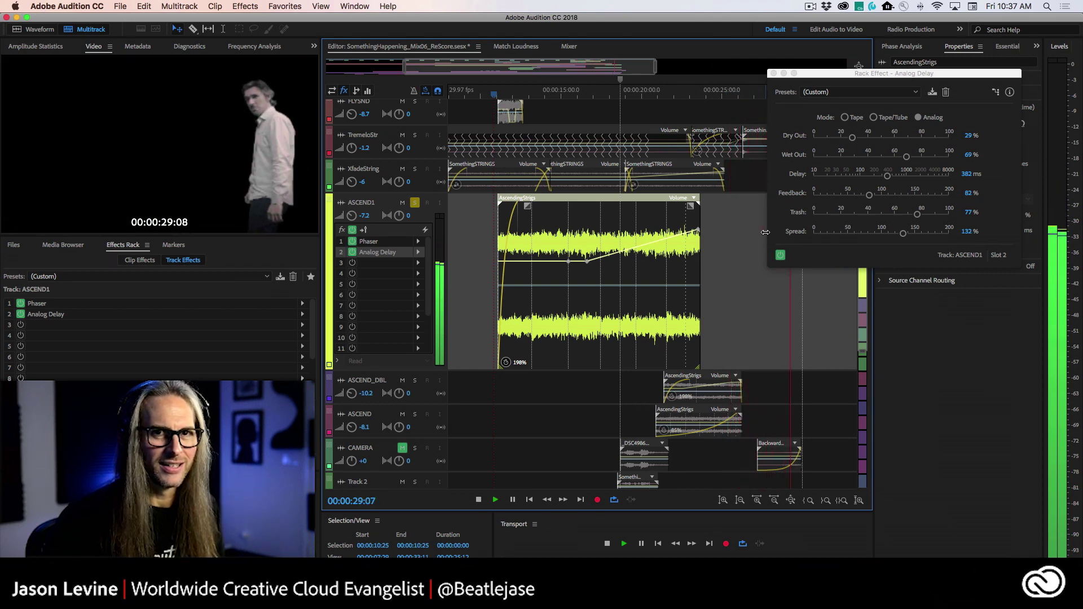
{"action": "key", "text": "space"}
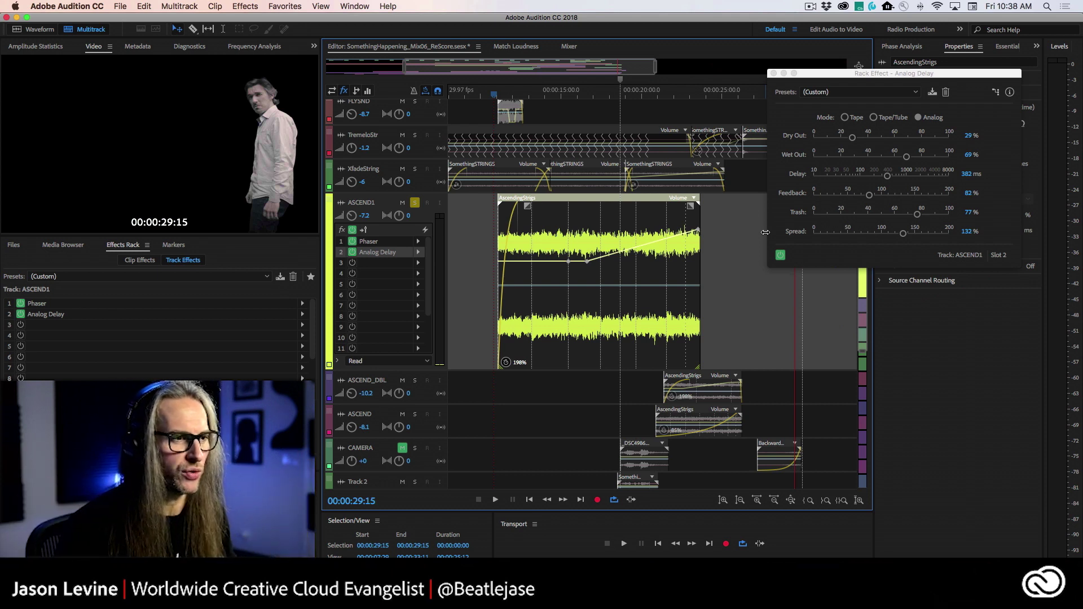
{"action": "left_click", "coordinate": [869, 195]}
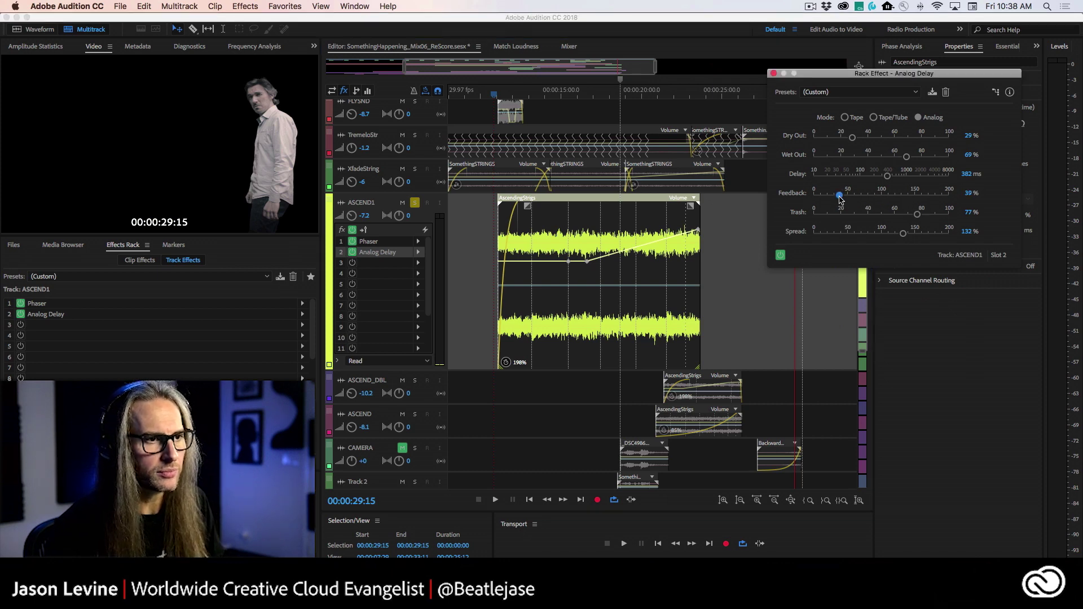
{"action": "left_click", "coordinate": [773, 73]}
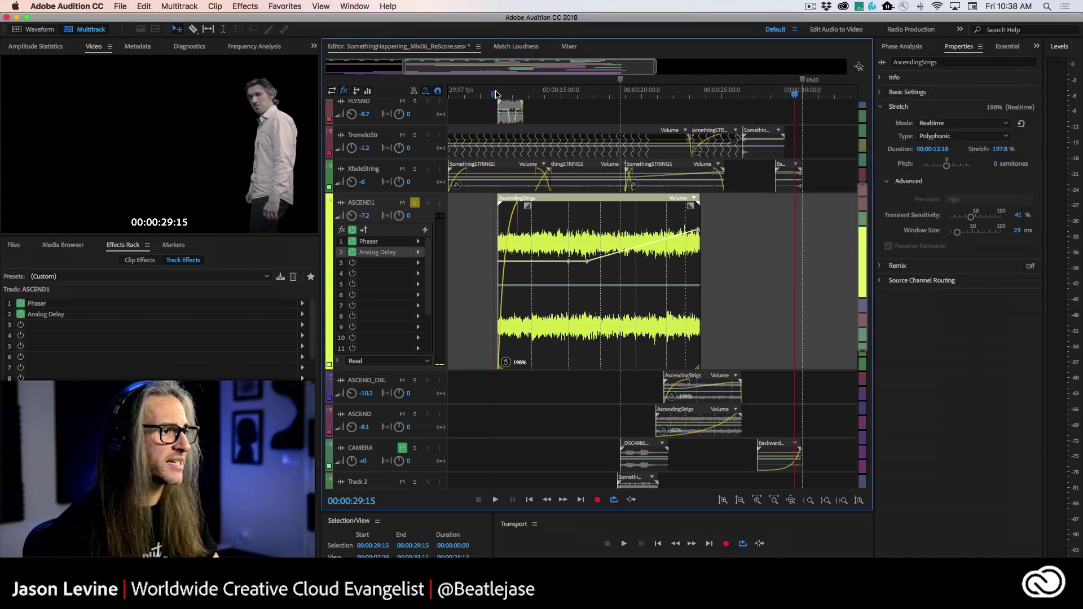
- Unsolo ASCEND1 and play the full mix from about 10 seconds
{"action": "left_click", "coordinate": [495, 93]}
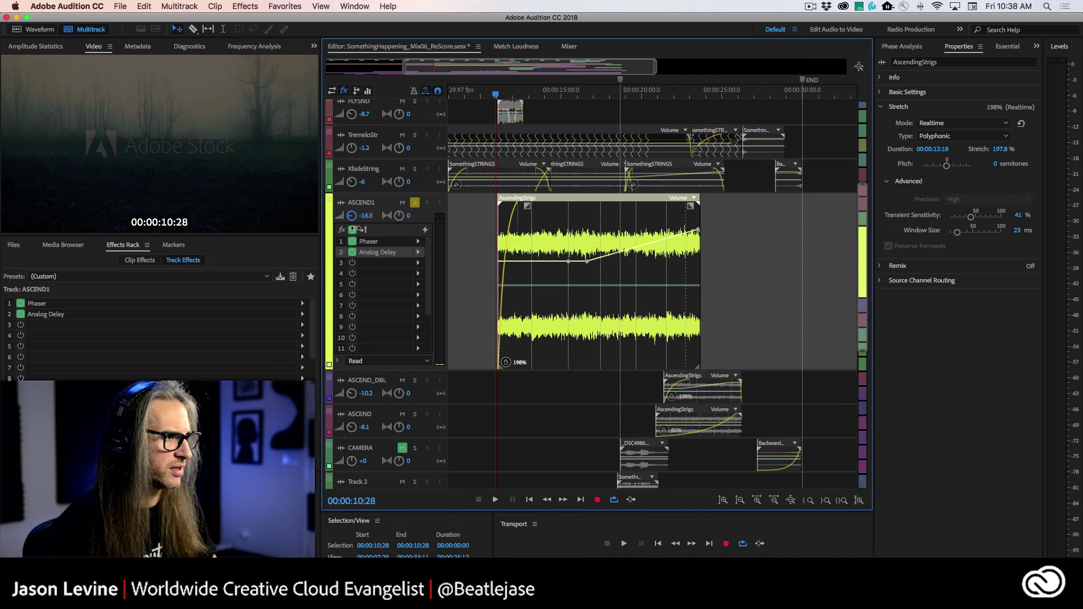
{"action": "left_click", "coordinate": [415, 203]}
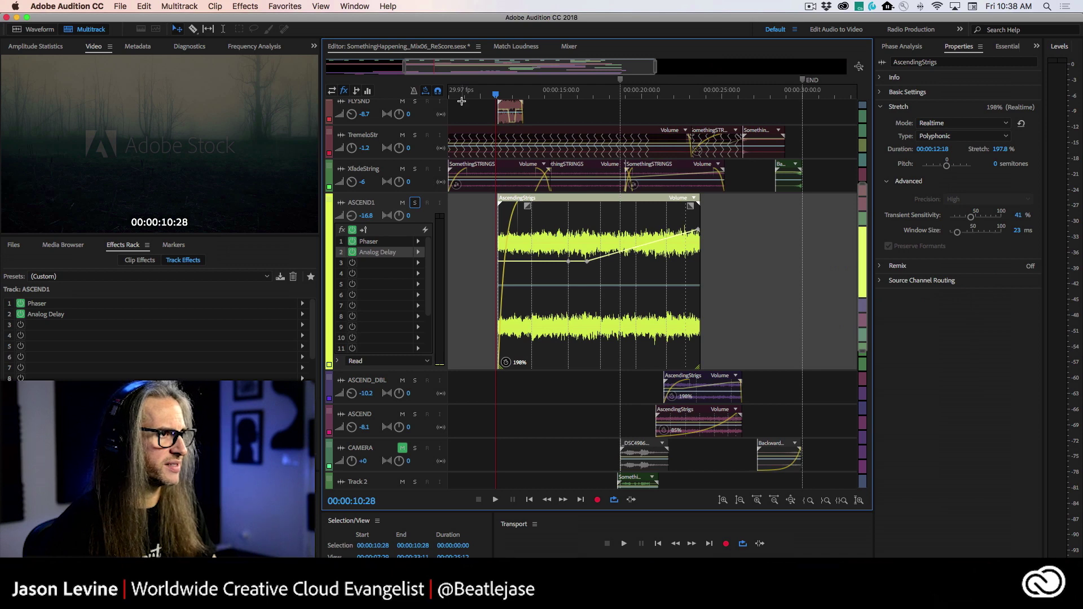
{"action": "key", "text": "space"}
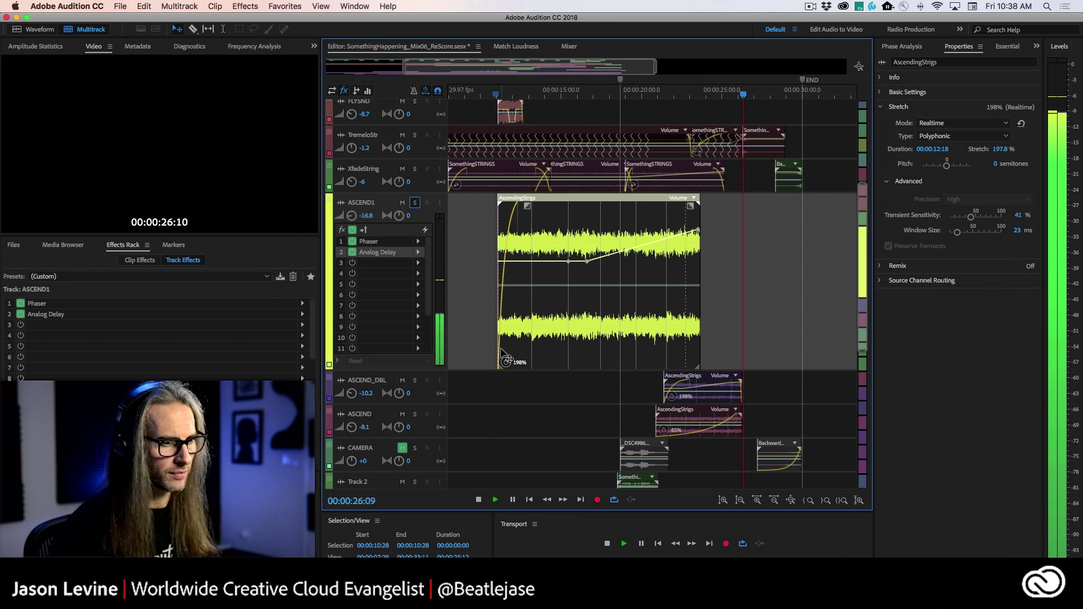
{"action": "key", "text": "space"}
- Set the playhead to 22:02 and solo ASCEND1 and ASCEND_DBL
{"action": "left_click", "coordinate": [675, 92]}
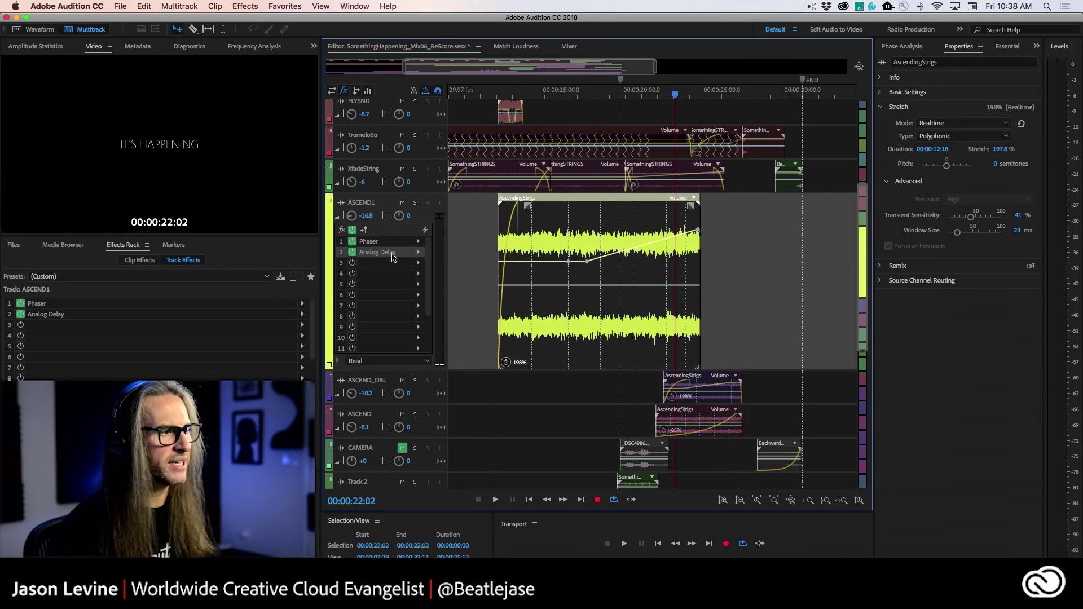
{"action": "left_click", "coordinate": [414, 203]}
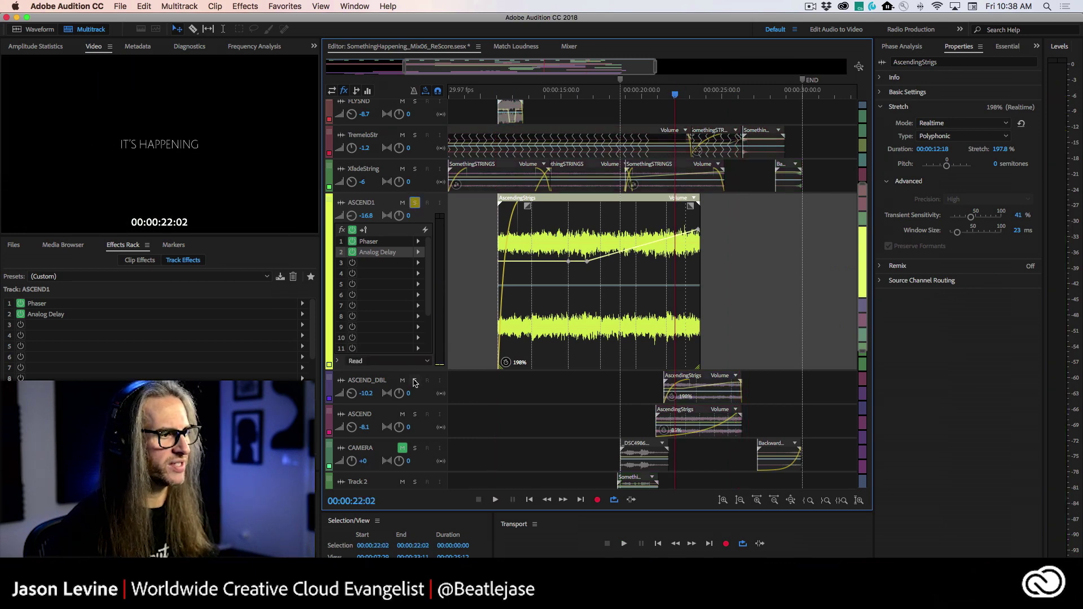
{"action": "left_click", "coordinate": [414, 381]}
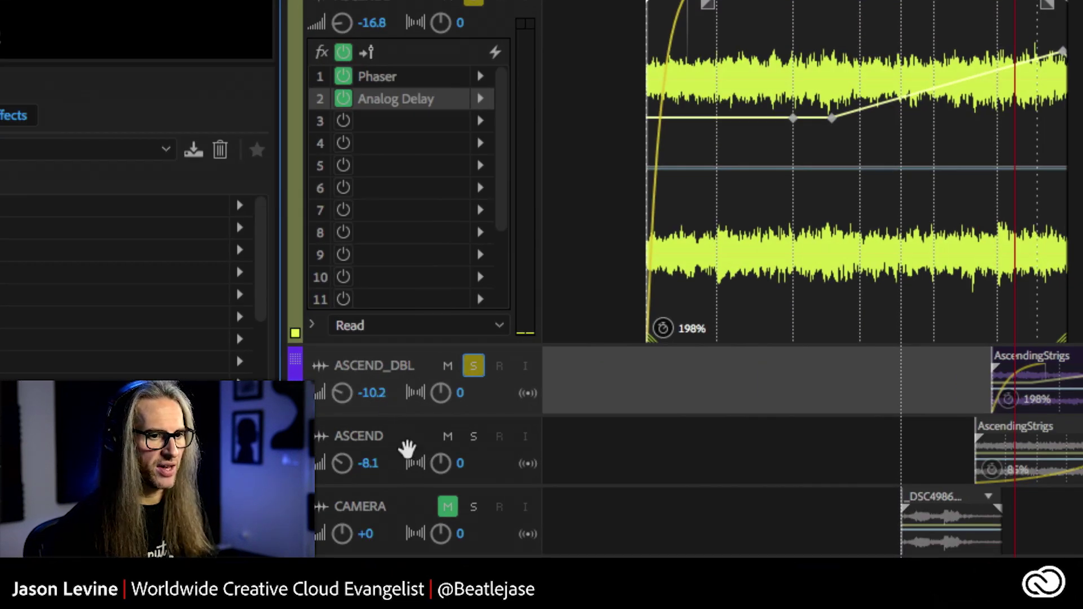
- Solo ASCEND too, play the three tracks from 20:21, then park the playhead at 20:07
{"action": "left_click", "coordinate": [473, 437]}
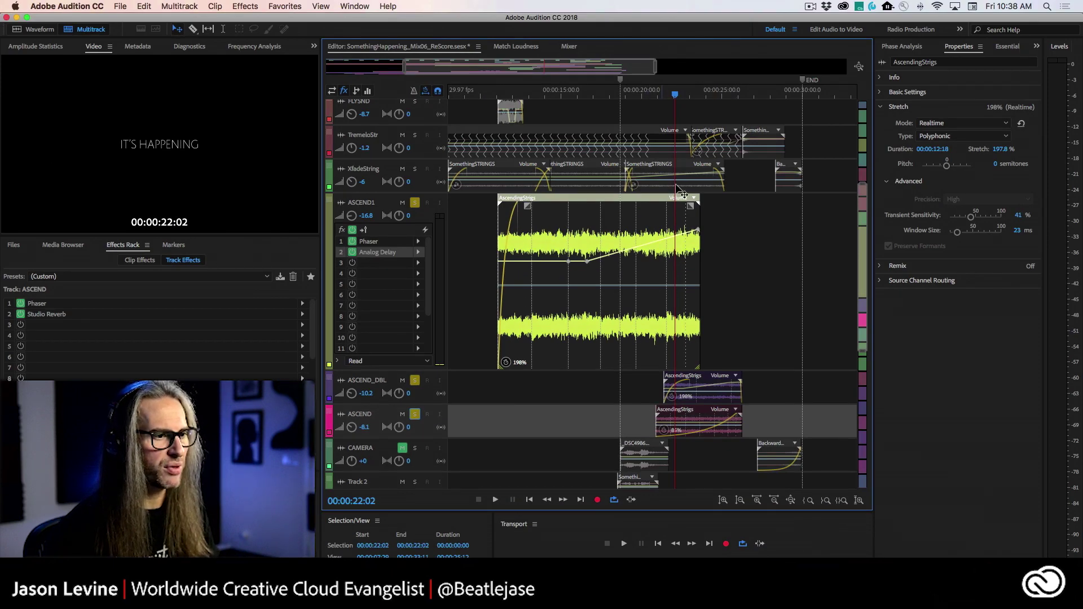
{"action": "left_click", "coordinate": [654, 90]}
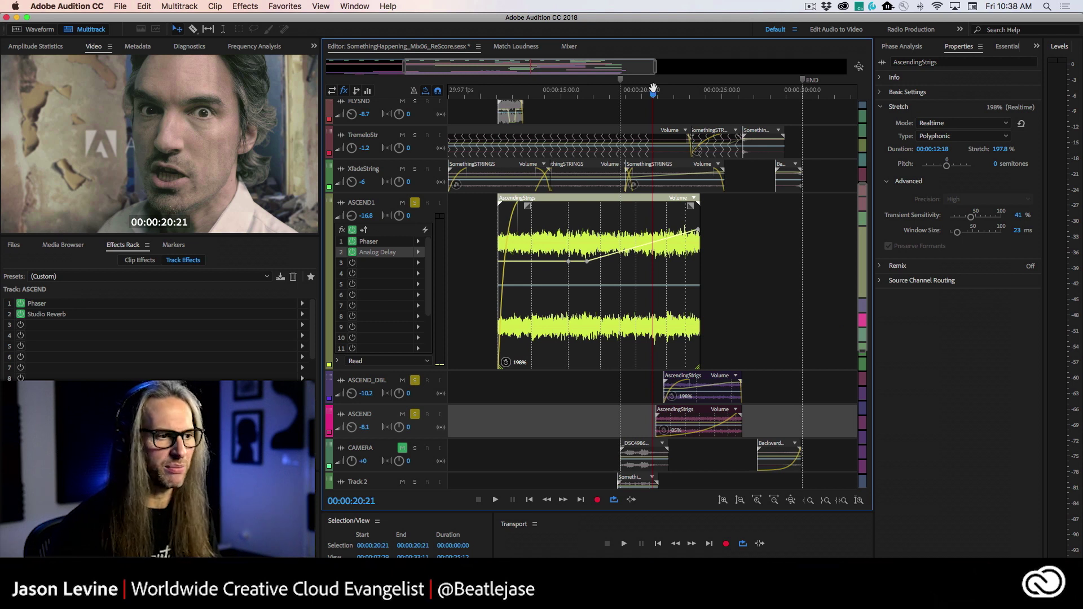
{"action": "key", "text": "space"}
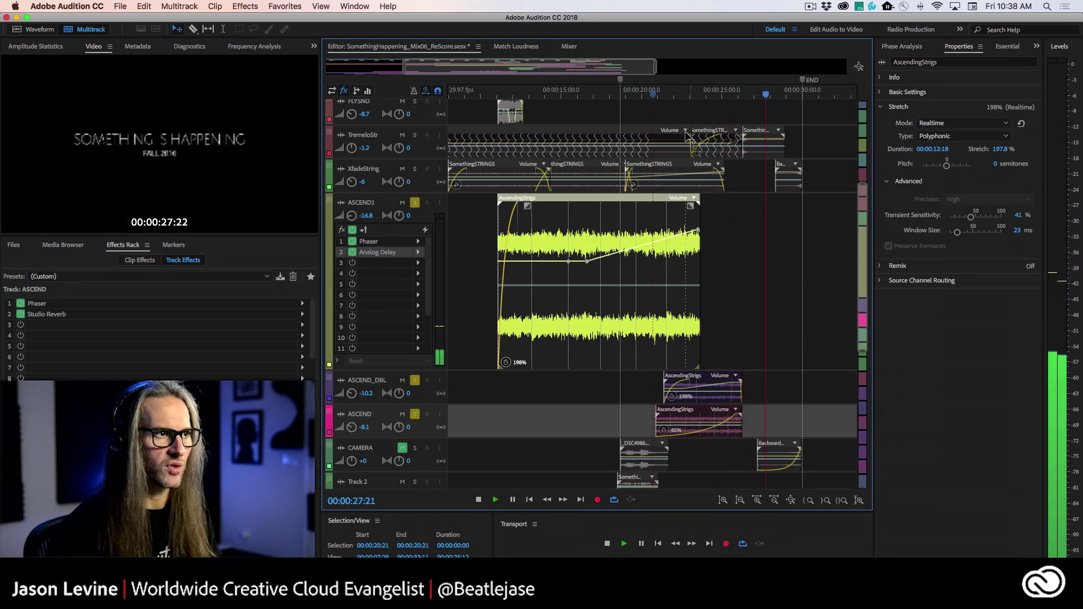
{"action": "key", "text": "space"}
{"action": "left_click", "coordinate": [646, 95]}
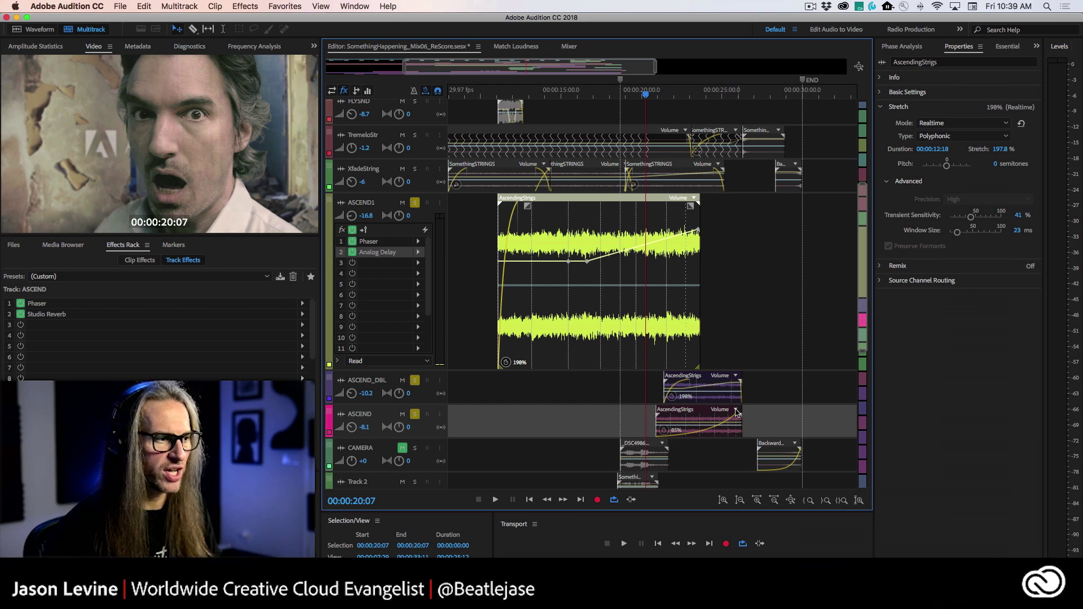
- View the channel strips in the Mixer, then return to the multitrack Editor
{"action": "left_click", "coordinate": [568, 47]}
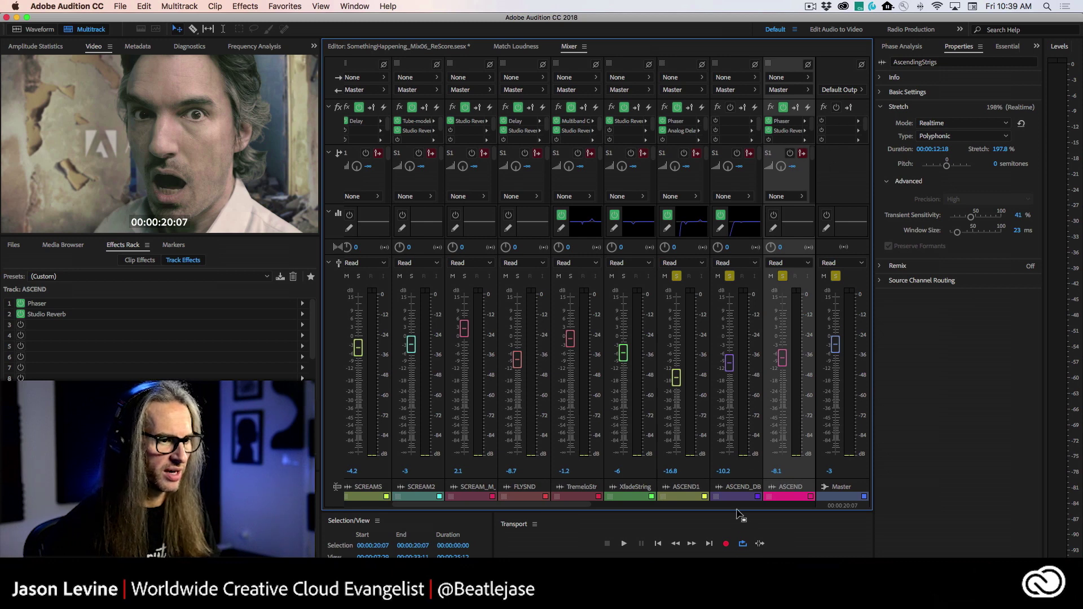
{"action": "scroll", "coordinate": [575, 510], "scroll_direction": "right", "scroll_amount": 10}
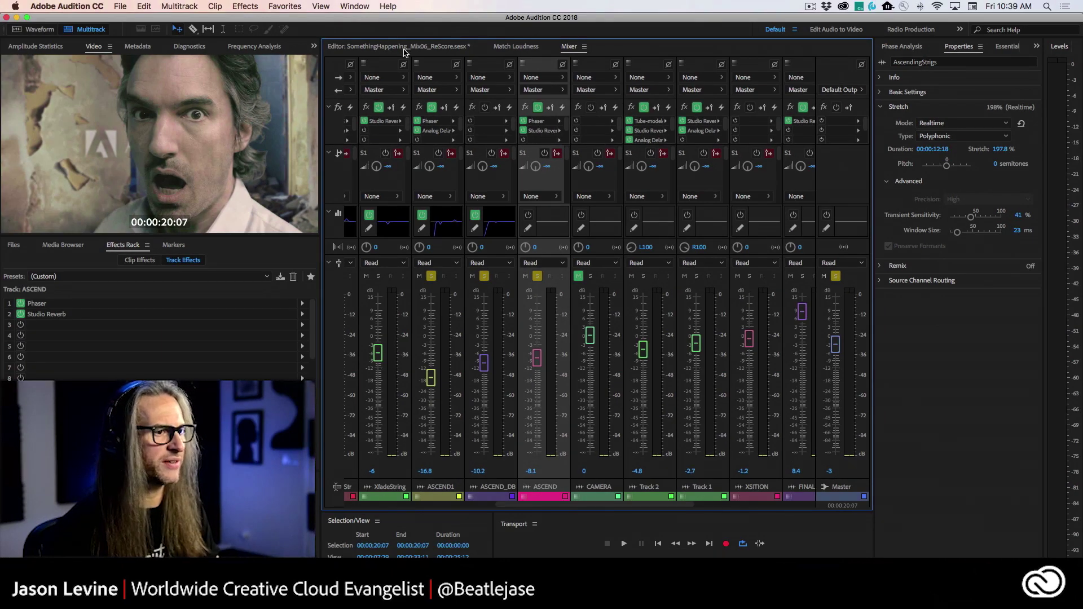
{"action": "left_click", "coordinate": [404, 48]}
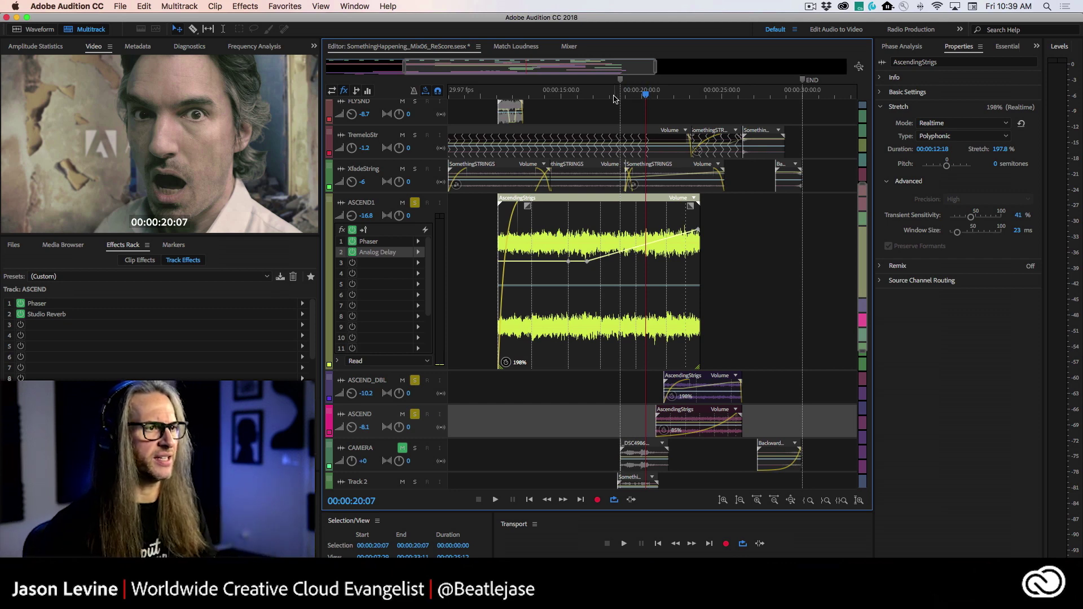
{"action": "left_click", "coordinate": [620, 97]}
{"action": "left_click", "coordinate": [698, 410]}
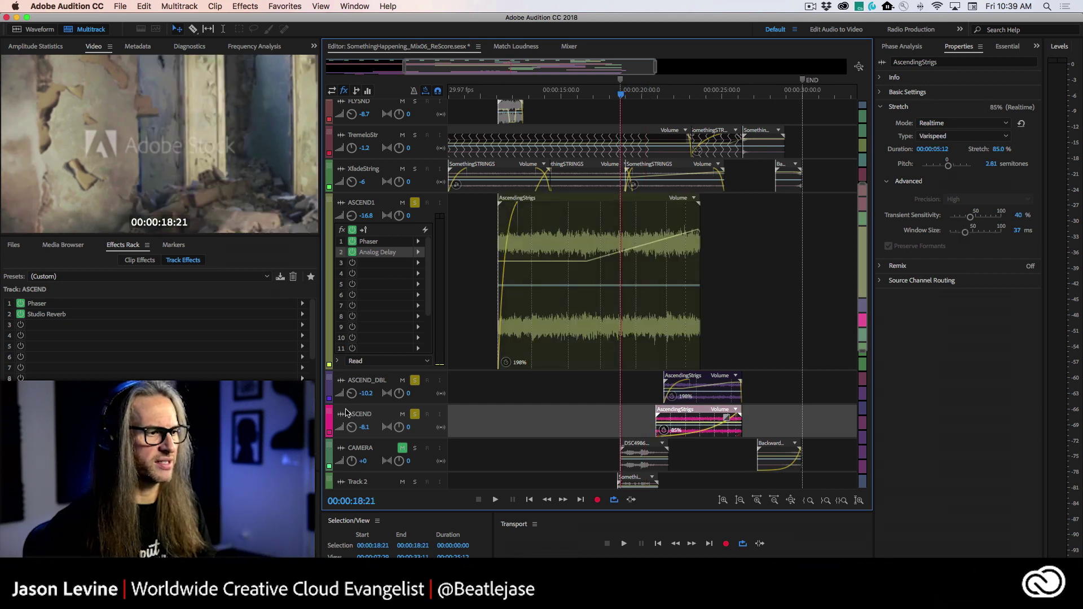
{"action": "left_click", "coordinate": [415, 416], "text": "super"}
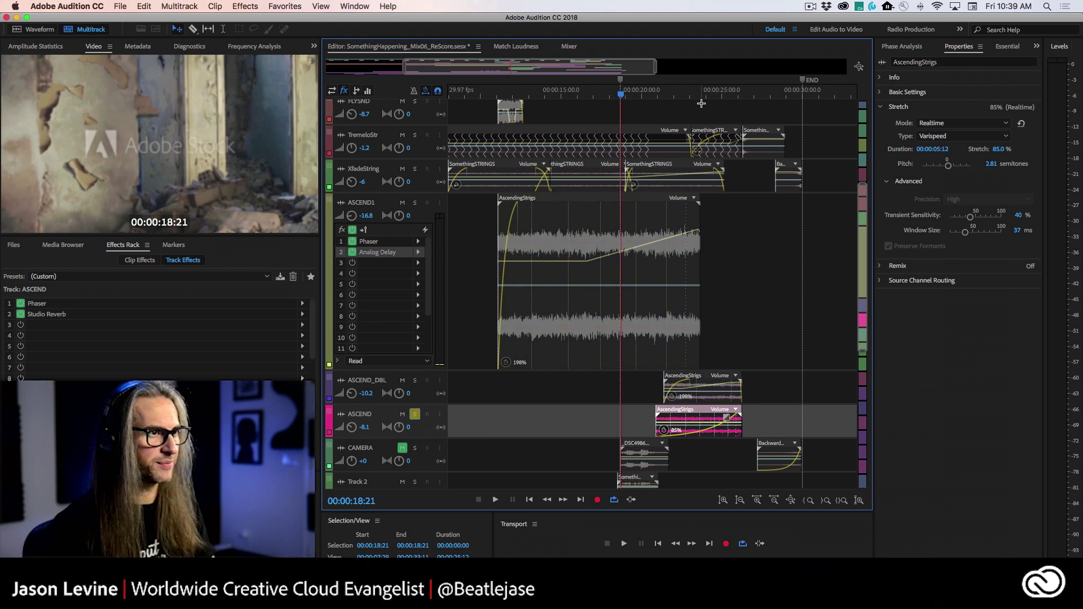
{"action": "left_click", "coordinate": [656, 97]}
{"action": "key", "text": "space"}
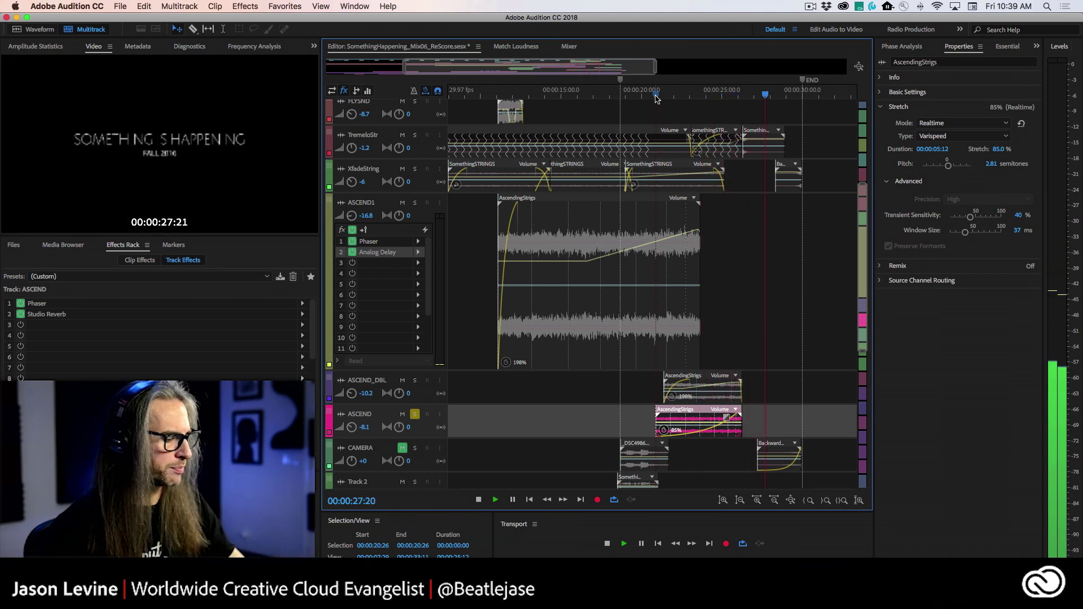
{"action": "key", "text": "space"}
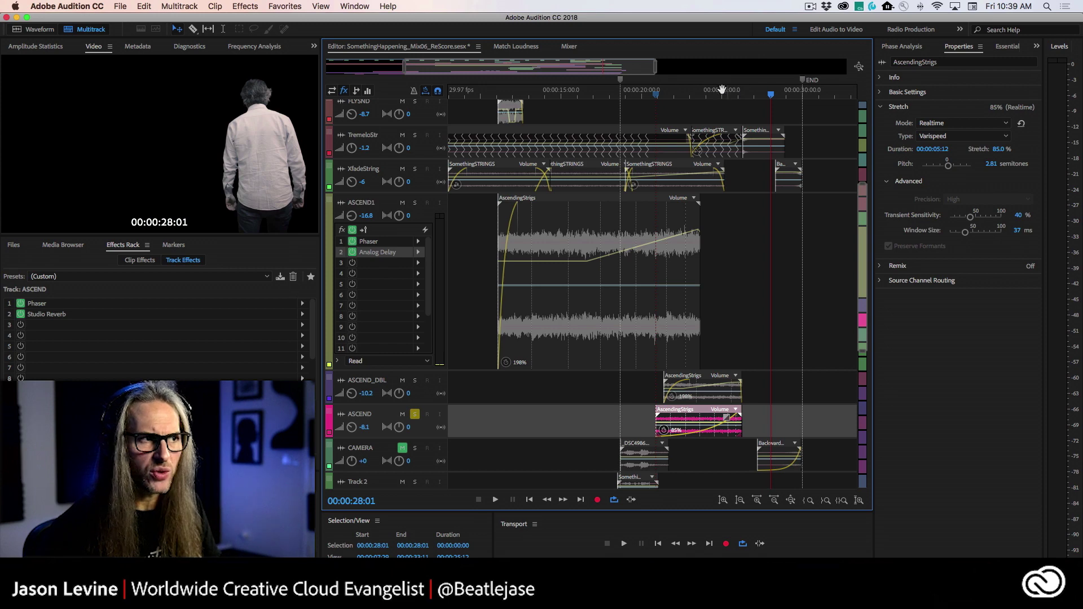
{"action": "left_click", "coordinate": [684, 95]}
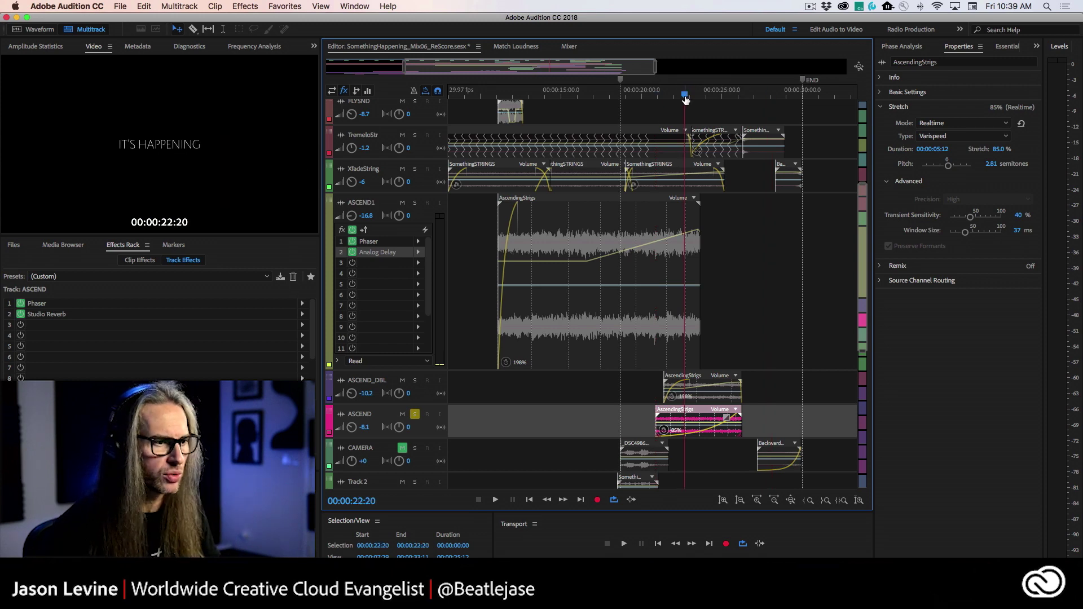
{"action": "key", "text": "space"}
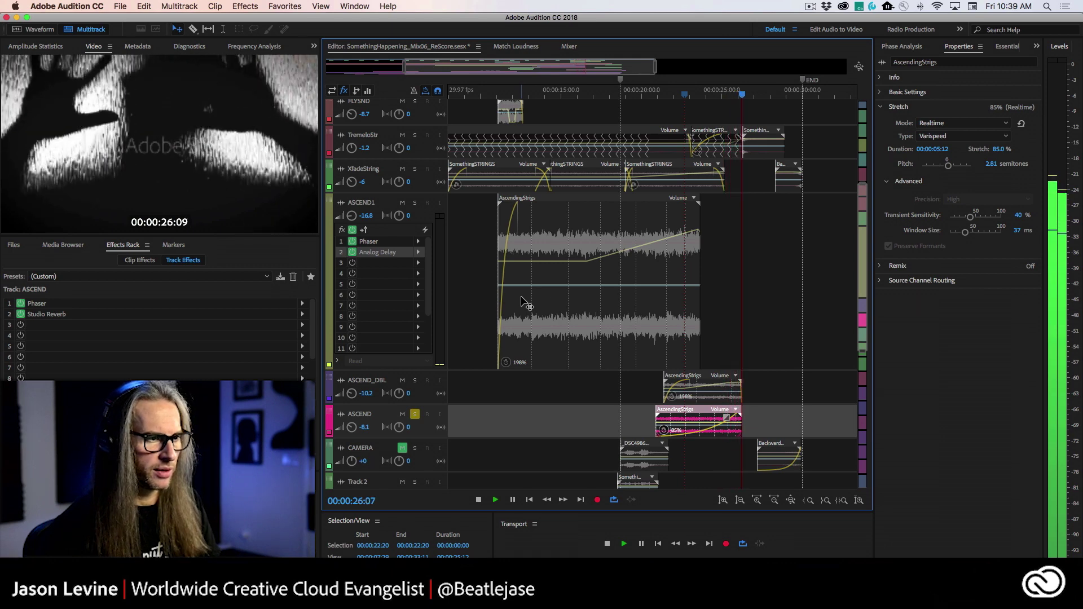
{"action": "key", "text": "space"}
{"action": "left_click", "coordinate": [415, 379]}
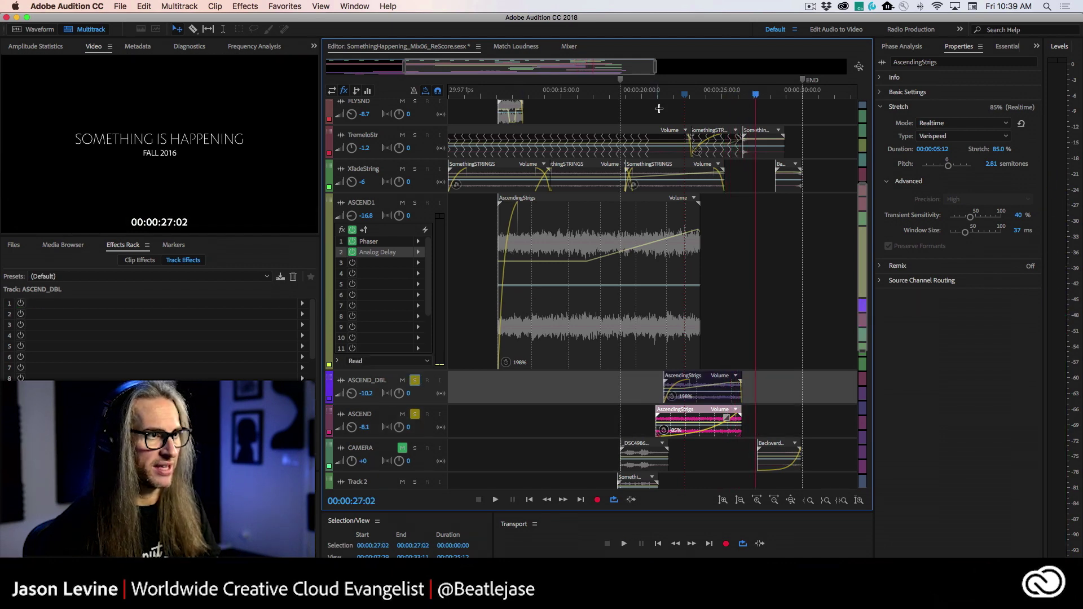
{"action": "left_click", "coordinate": [661, 96]}
{"action": "key", "text": "space"}
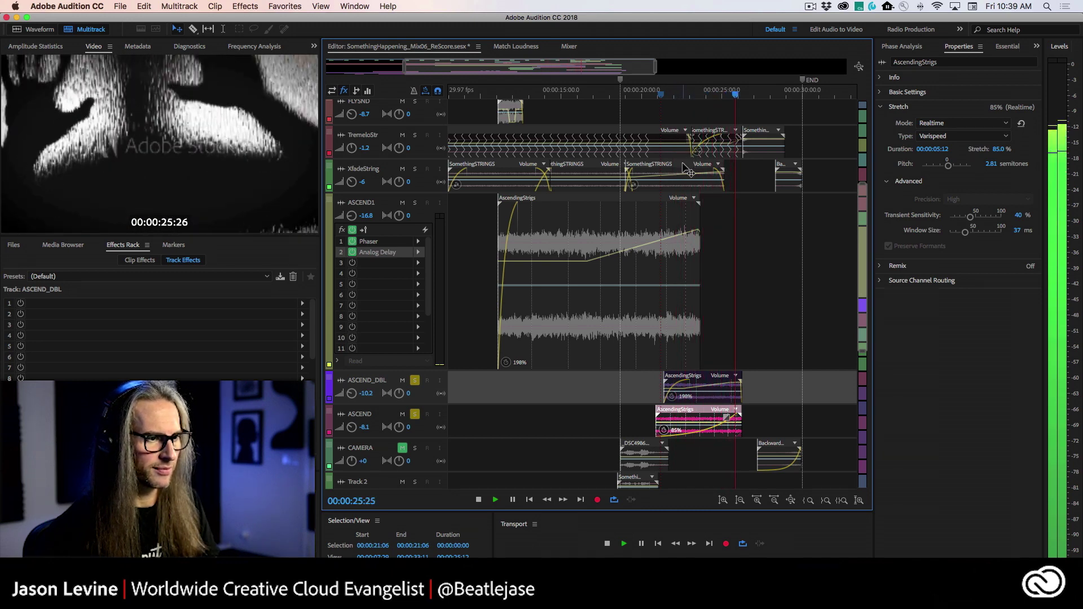
{"action": "key", "text": "space"}
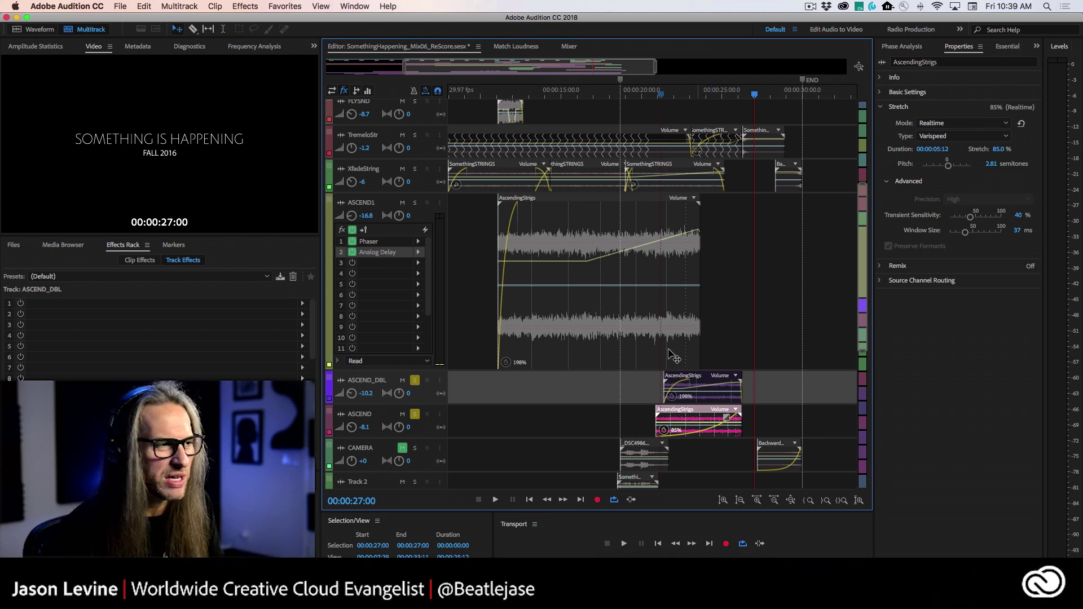
{"action": "left_click", "coordinate": [415, 204]}
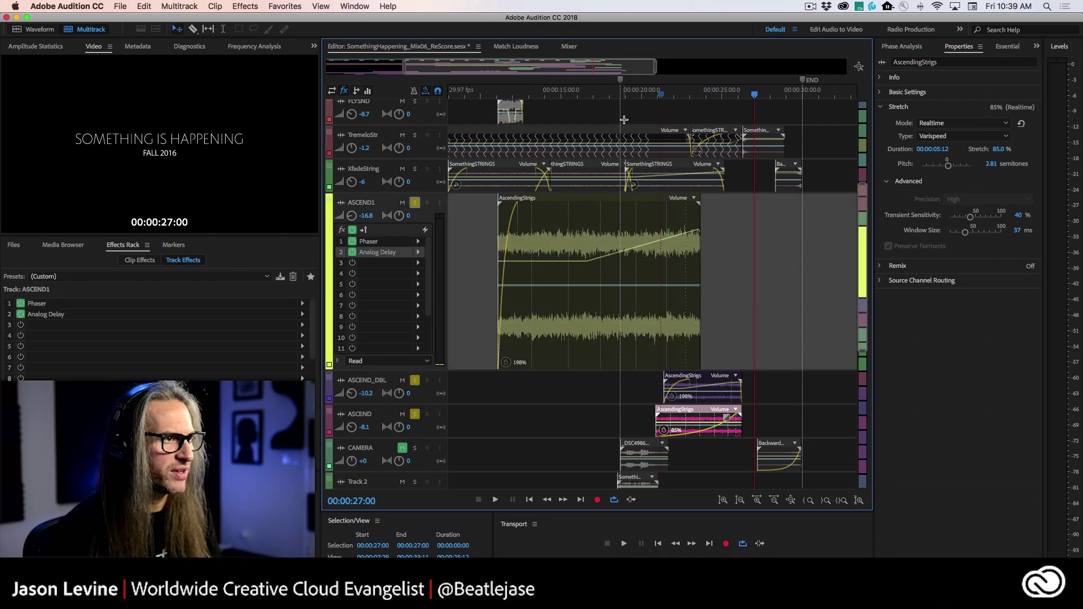
- Play from 00:00:20:00, then shorten the ASCEND1 track and scroll the track list to the top
{"action": "left_click", "coordinate": [642, 95]}
{"action": "key", "text": "space"}
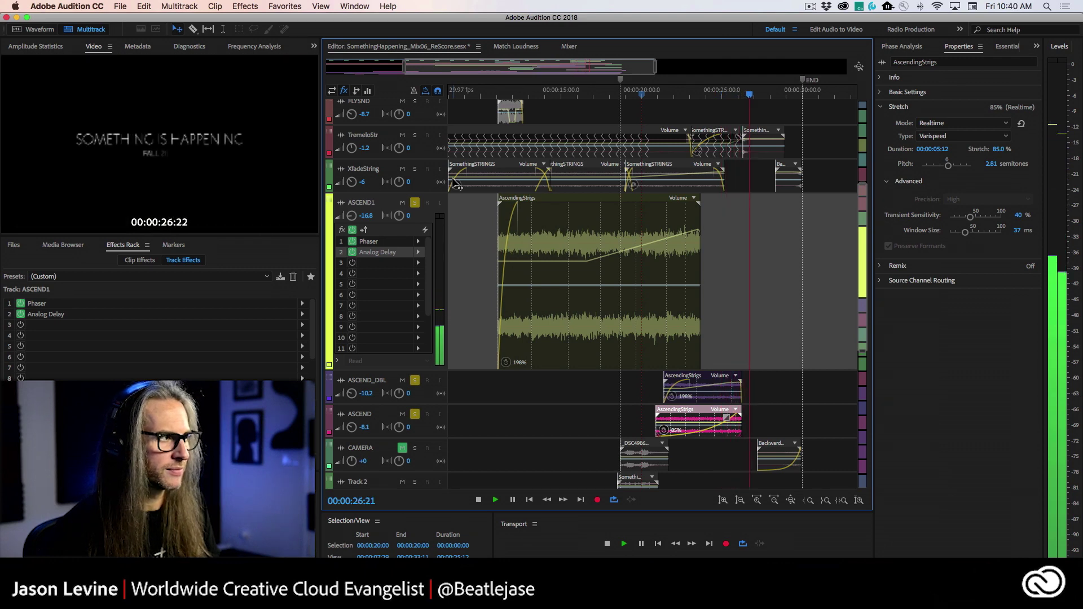
{"action": "key", "text": "space"}
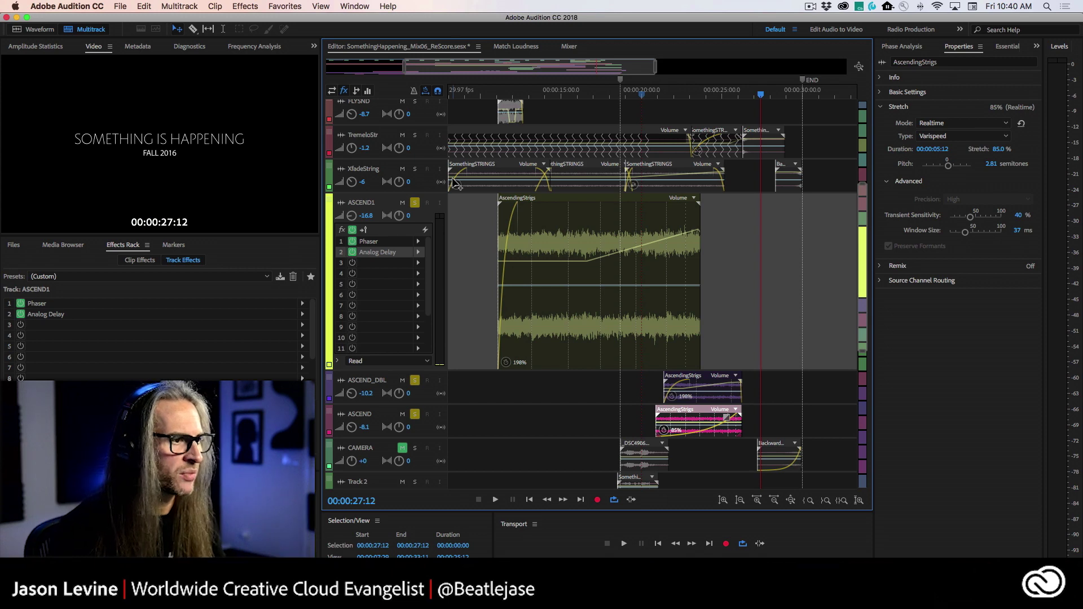
{"action": "left_click_drag", "start_coordinate": [415, 372], "coordinate": [426, 266]}
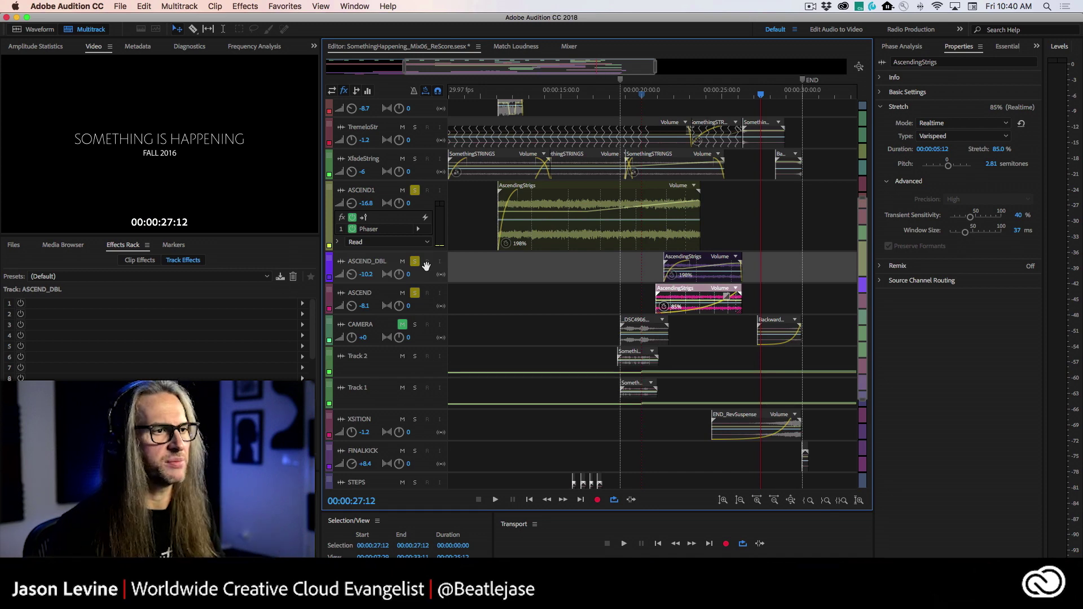
{"action": "left_click_drag", "start_coordinate": [860, 208], "coordinate": [868, 84]}
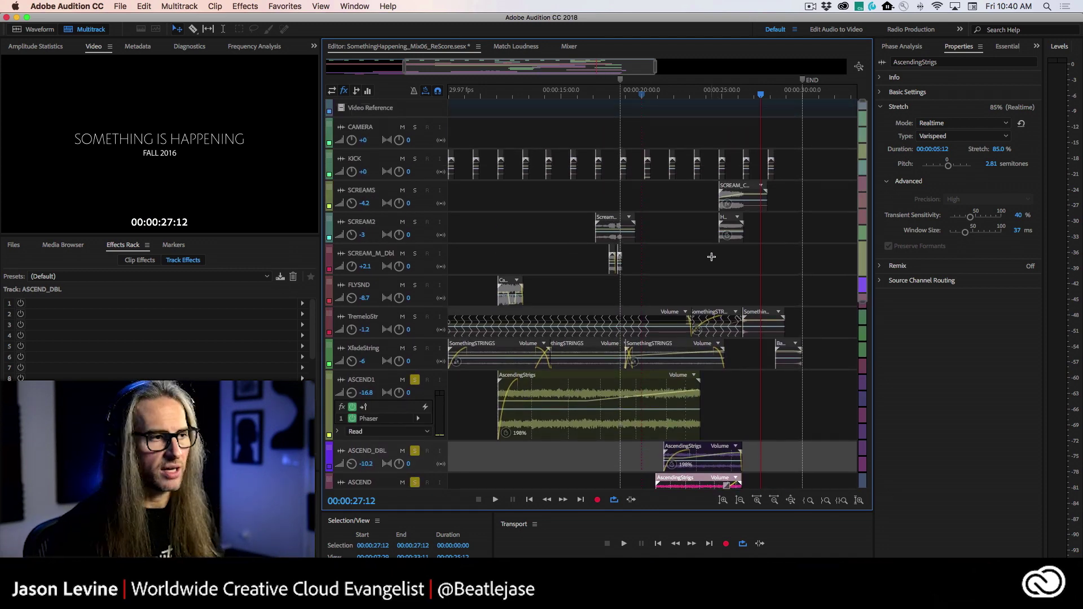
- Select SCREAM2, unsolo ASCEND1, ASCEND_DBL and ASCEND, and set the playhead to 00:00:20:05
{"action": "left_click", "coordinate": [383, 243]}
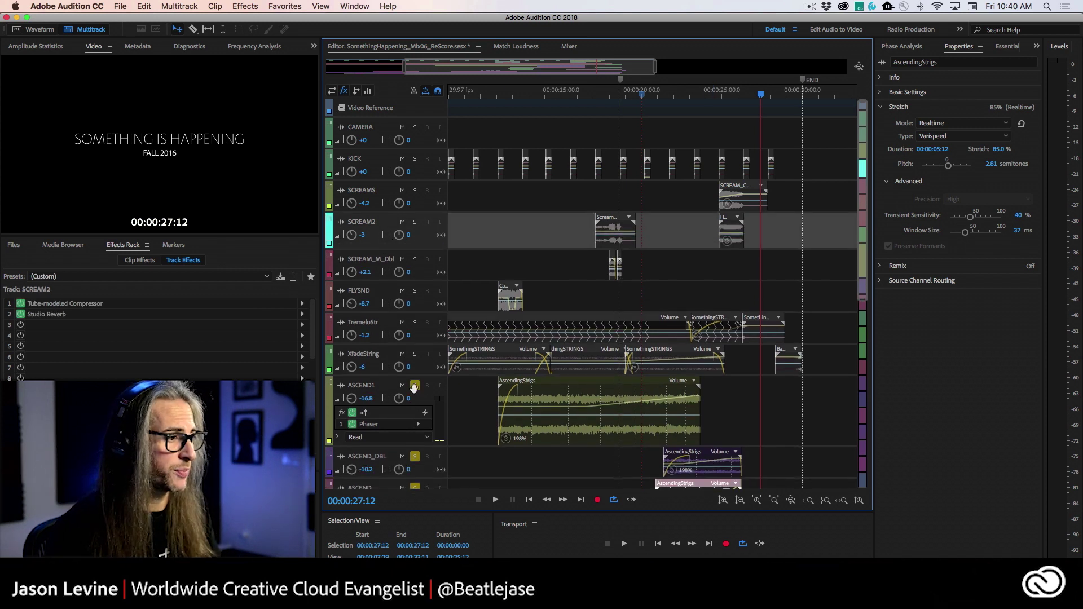
{"action": "left_click", "coordinate": [414, 387]}
{"action": "left_click", "coordinate": [418, 461]}
{"action": "left_click", "coordinate": [424, 489]}
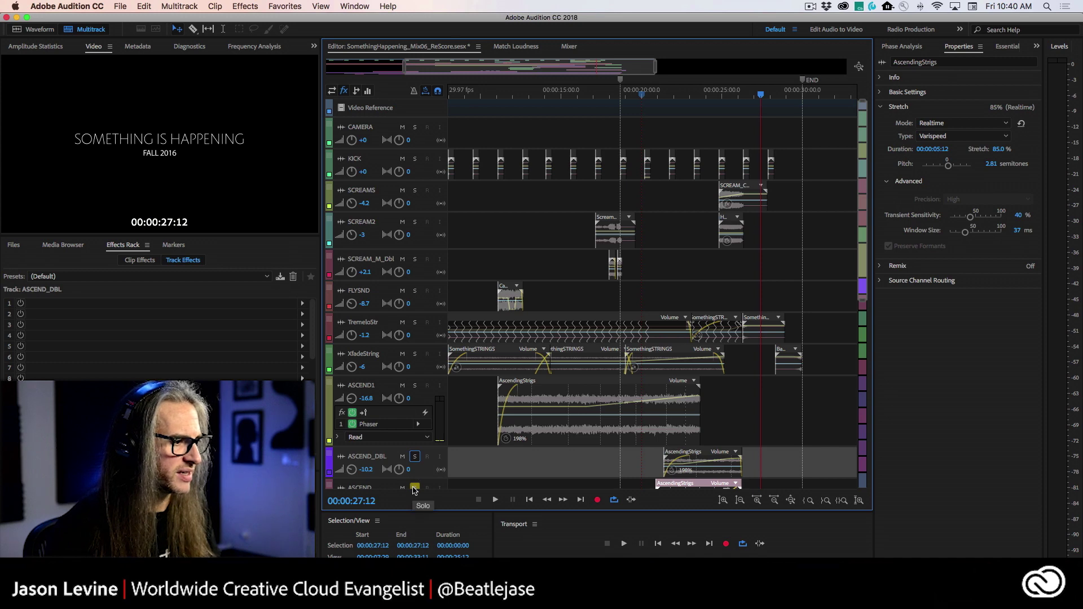
{"action": "left_click", "coordinate": [415, 468]}
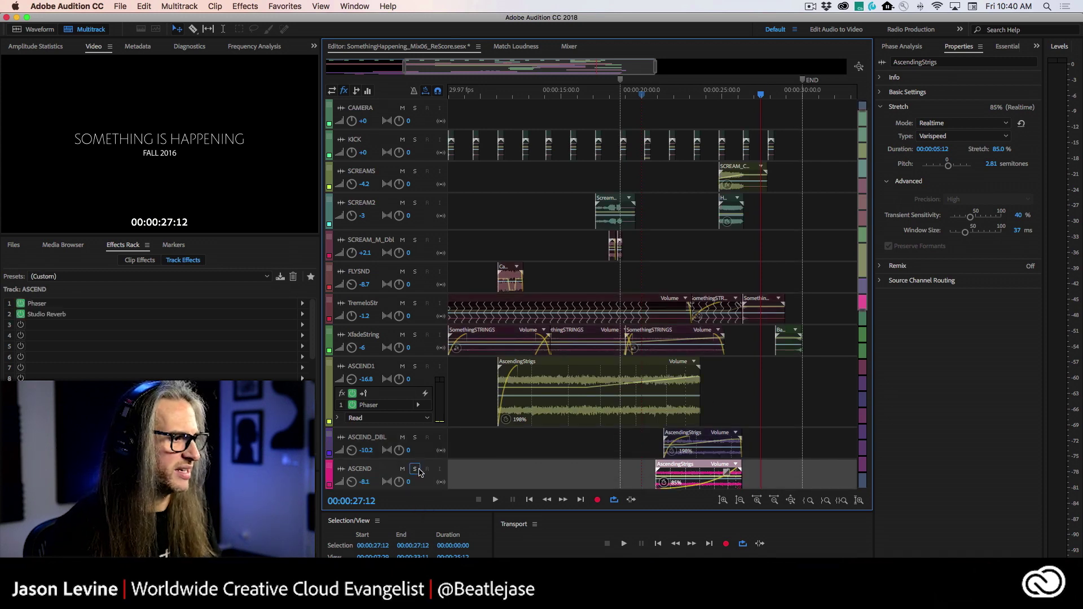
{"action": "scroll", "coordinate": [867, 342], "scroll_direction": "down", "scroll_amount": 5}
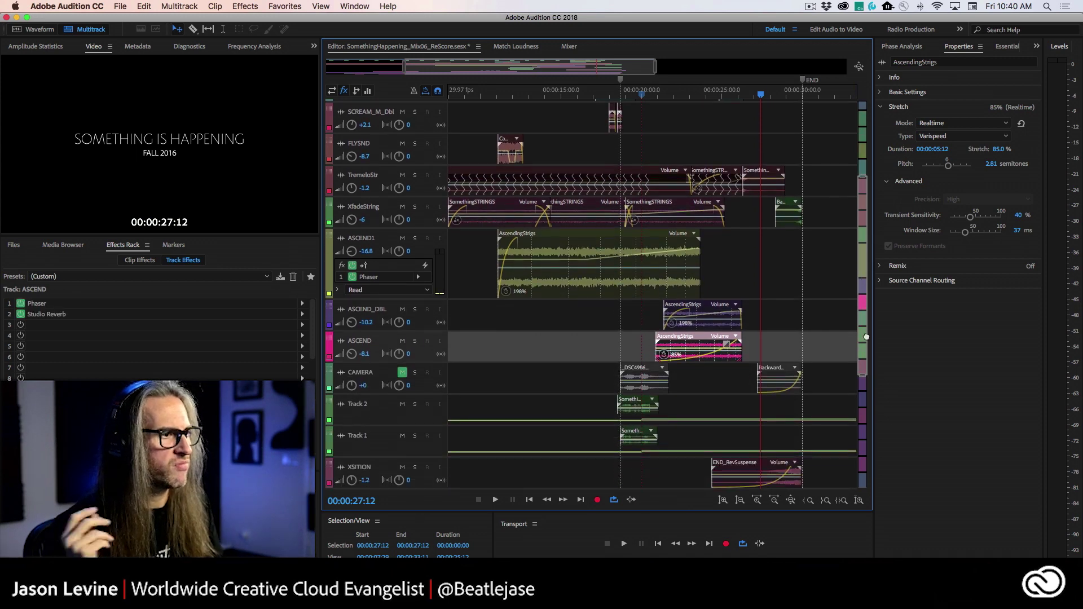
{"action": "scroll", "coordinate": [552, 270], "scroll_direction": "down", "scroll_amount": 2}
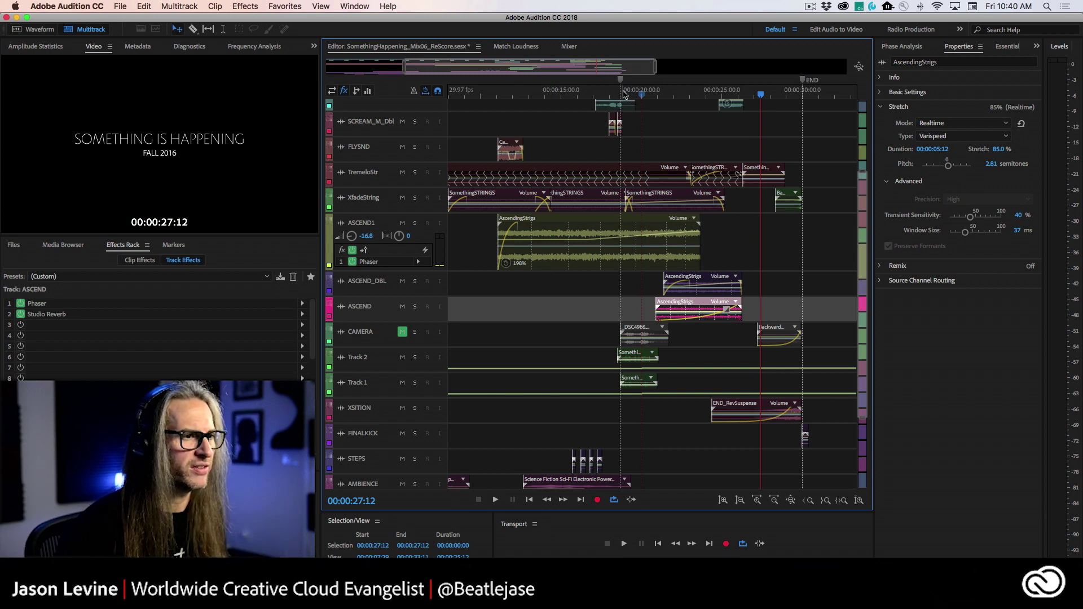
{"action": "left_click", "coordinate": [644, 93]}
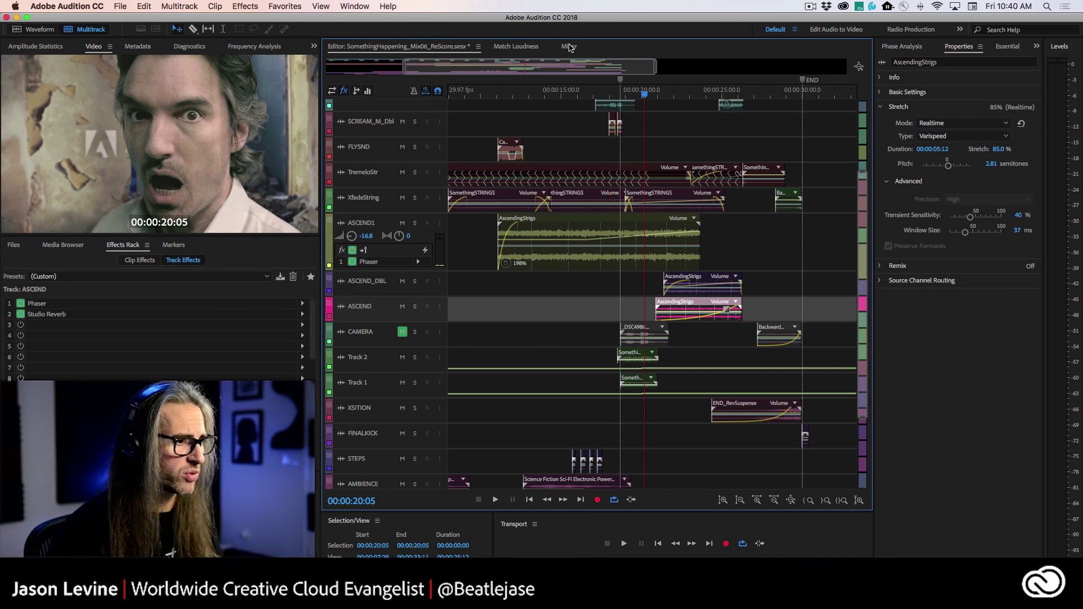
{"action": "left_click", "coordinate": [570, 47]}
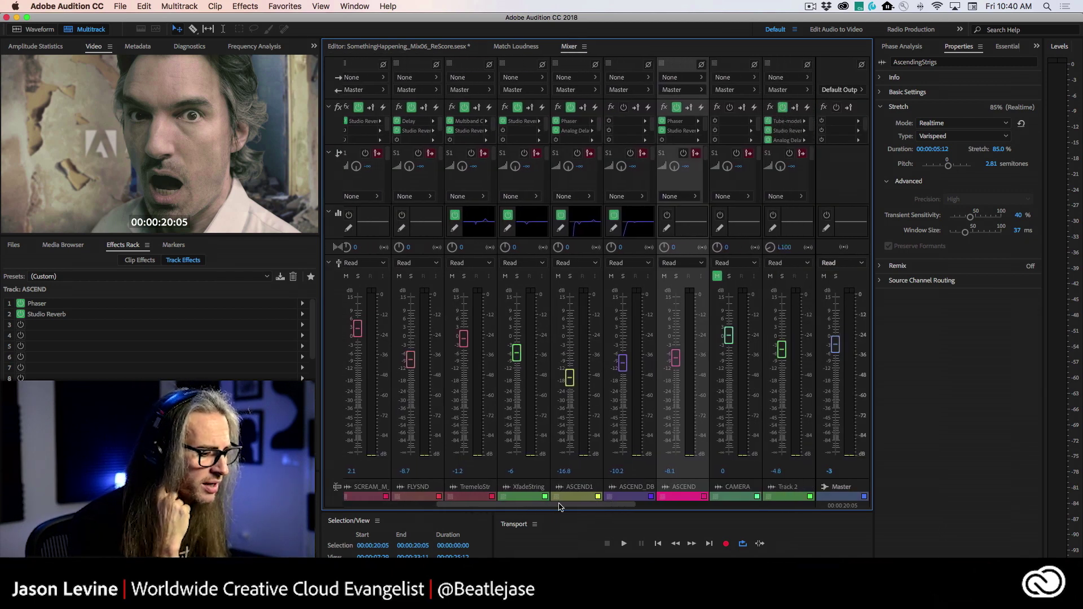
{"action": "left_click_drag", "start_coordinate": [561, 506], "coordinate": [566, 506]}
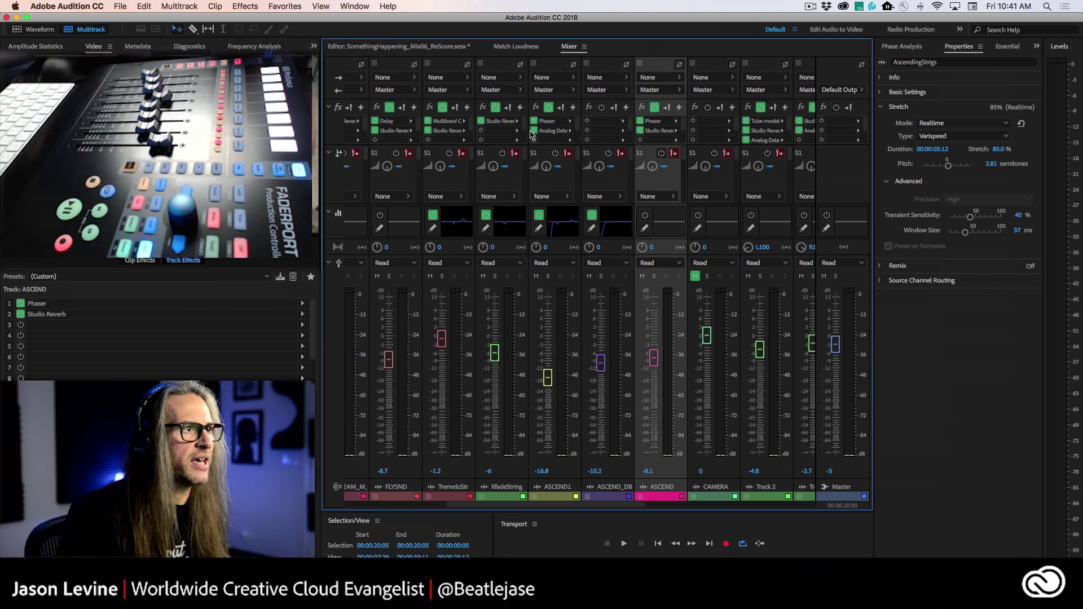
{"action": "left_click", "coordinate": [446, 46]}
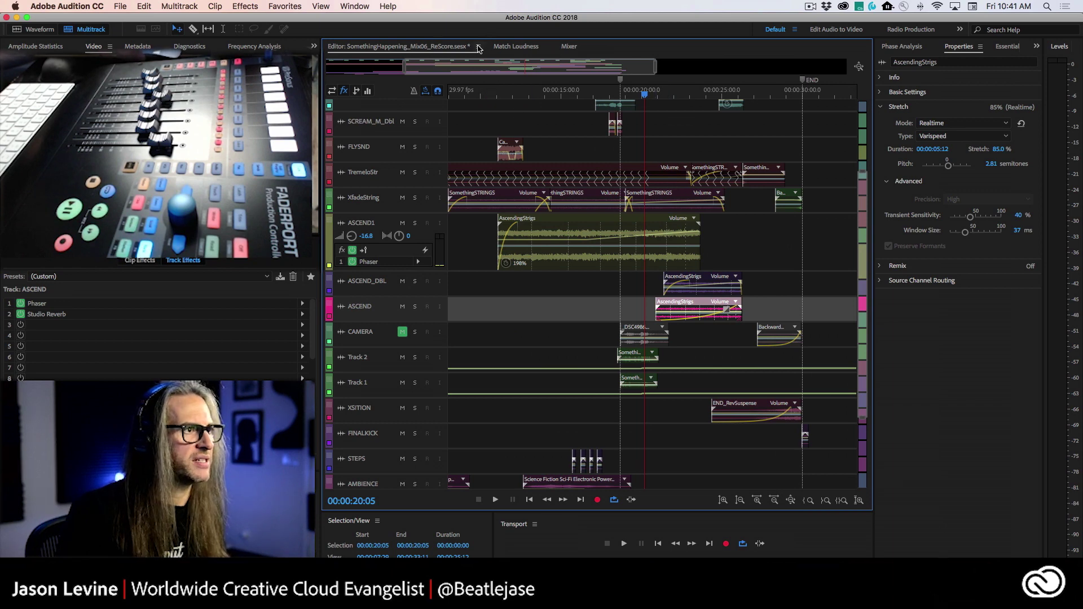
- Dock the Editor into its own left panel and show the Mixer in the right-hand group
{"action": "left_click", "coordinate": [478, 48]}
{"action": "key", "text": "Escape"}
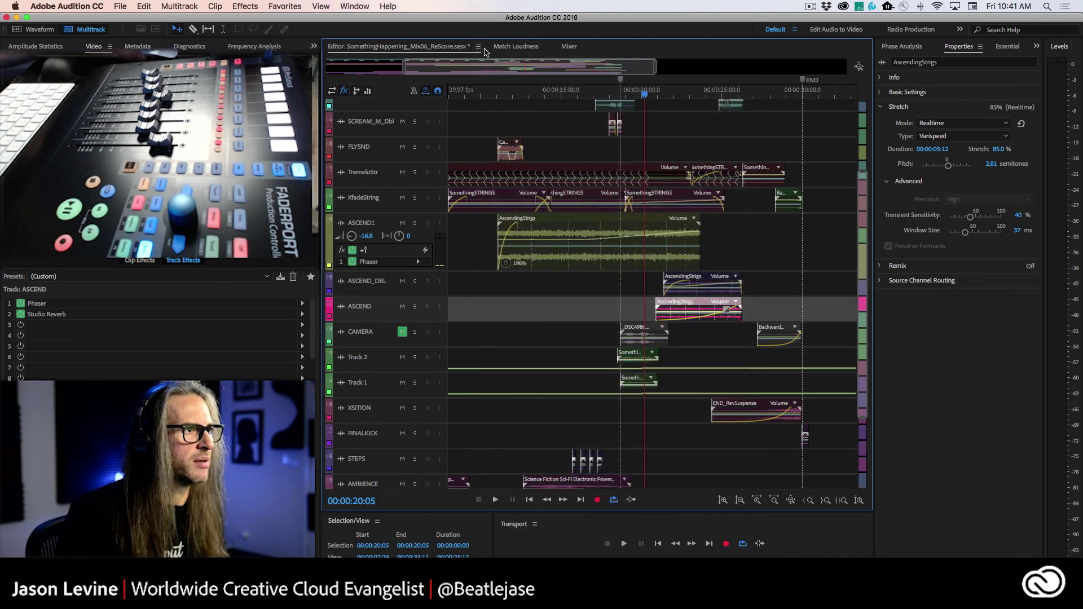
{"action": "left_click", "coordinate": [478, 47]}
{"action": "key", "text": "Escape"}
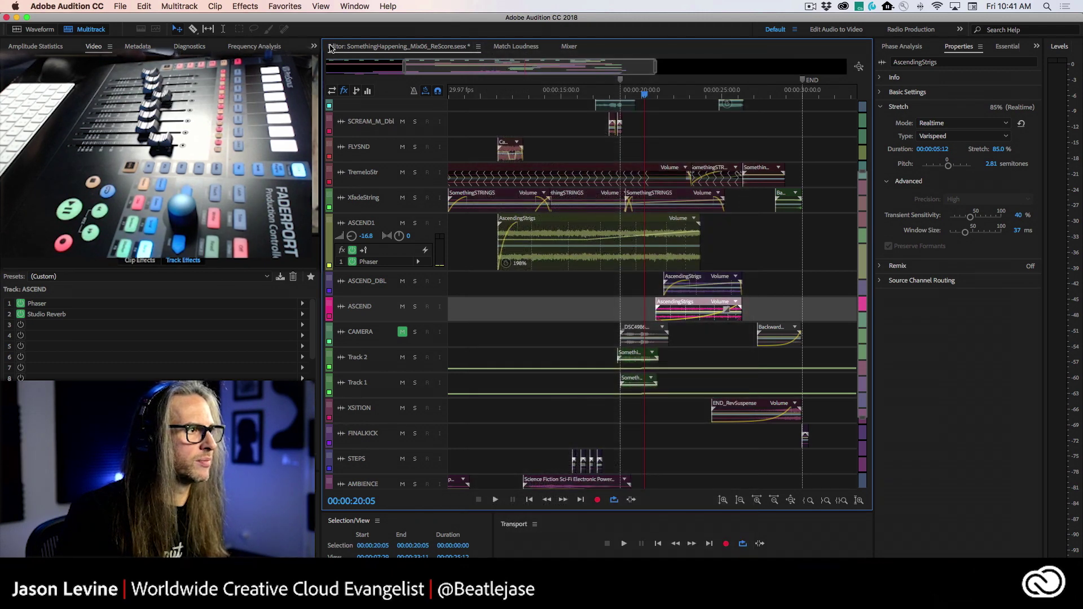
{"action": "left_click_drag", "start_coordinate": [331, 47], "coordinate": [338, 163]}
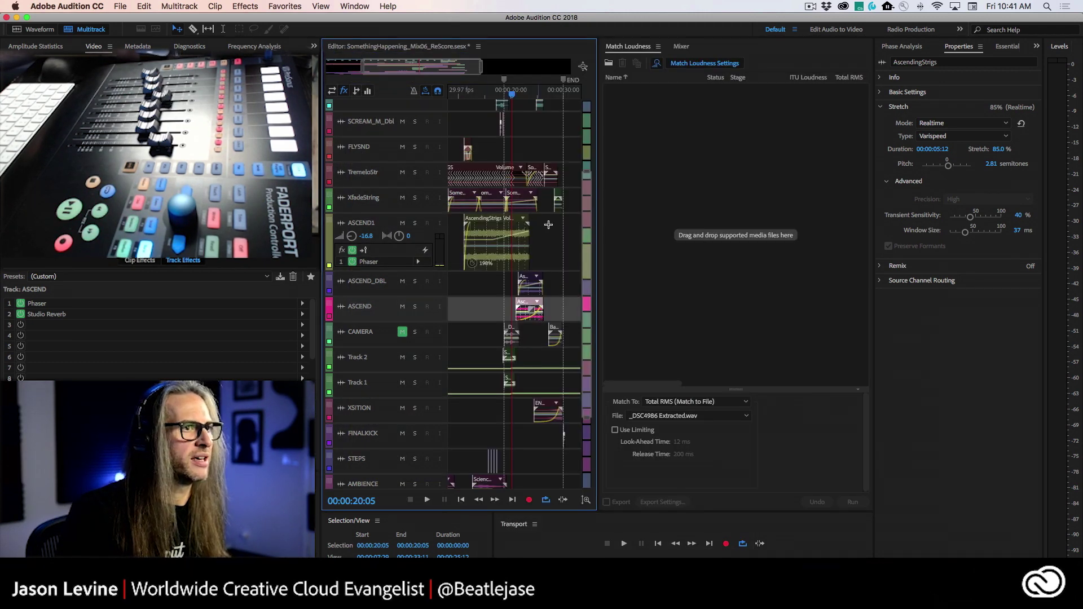
{"action": "left_click", "coordinate": [680, 46]}
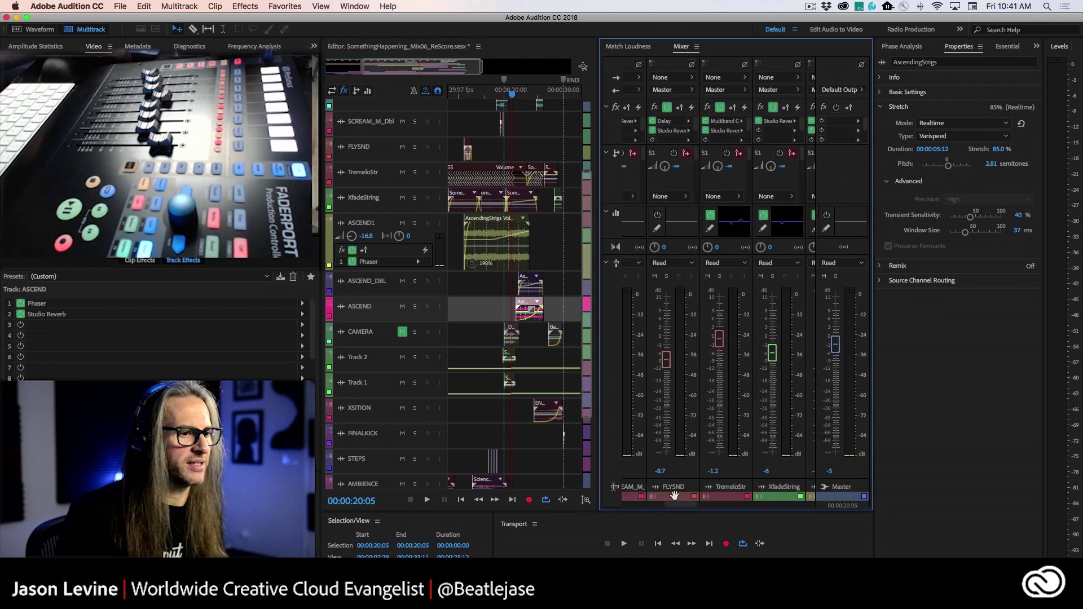
- Adjust the mixer panel and open the application menu toward the preferences
{"action": "left_click_drag", "start_coordinate": [680, 503], "coordinate": [707, 507]}
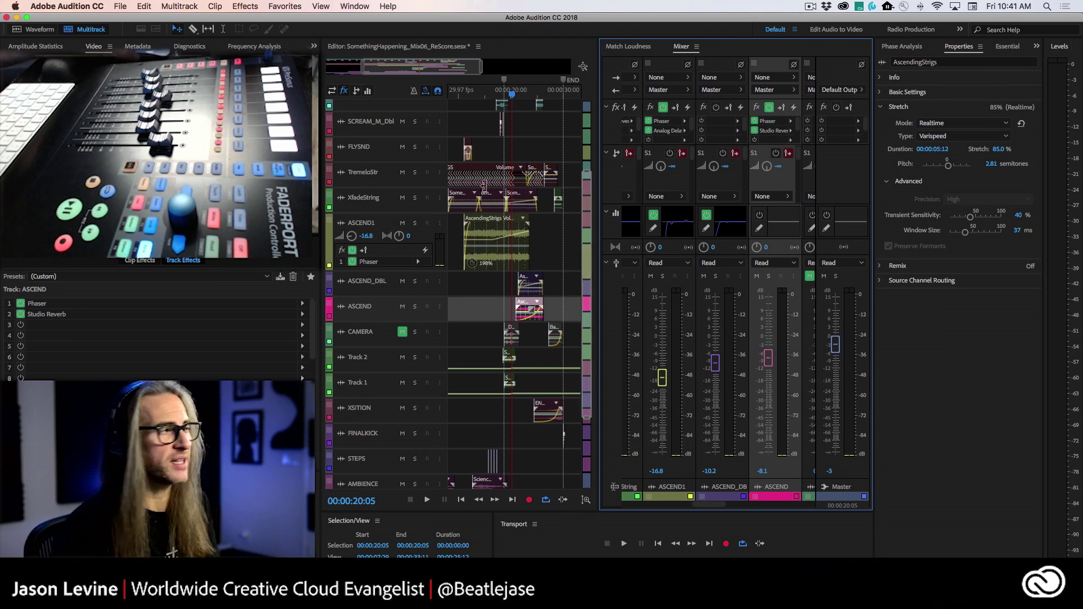
{"action": "left_click", "coordinate": [64, 6]}
{"action": "mouse_move", "coordinate": [59, 37]}
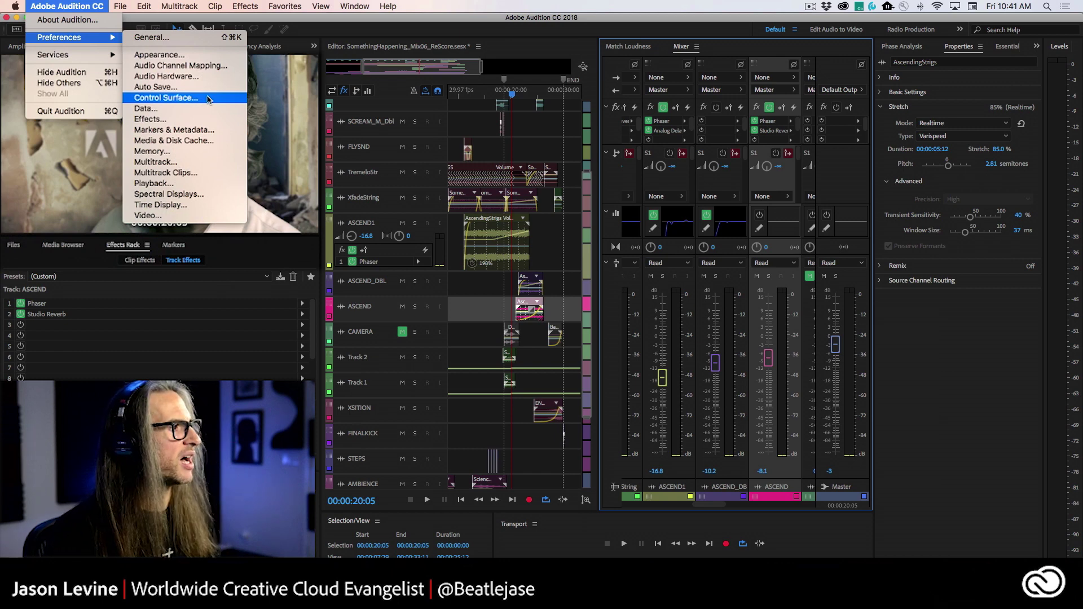
{"action": "left_click", "coordinate": [208, 98]}
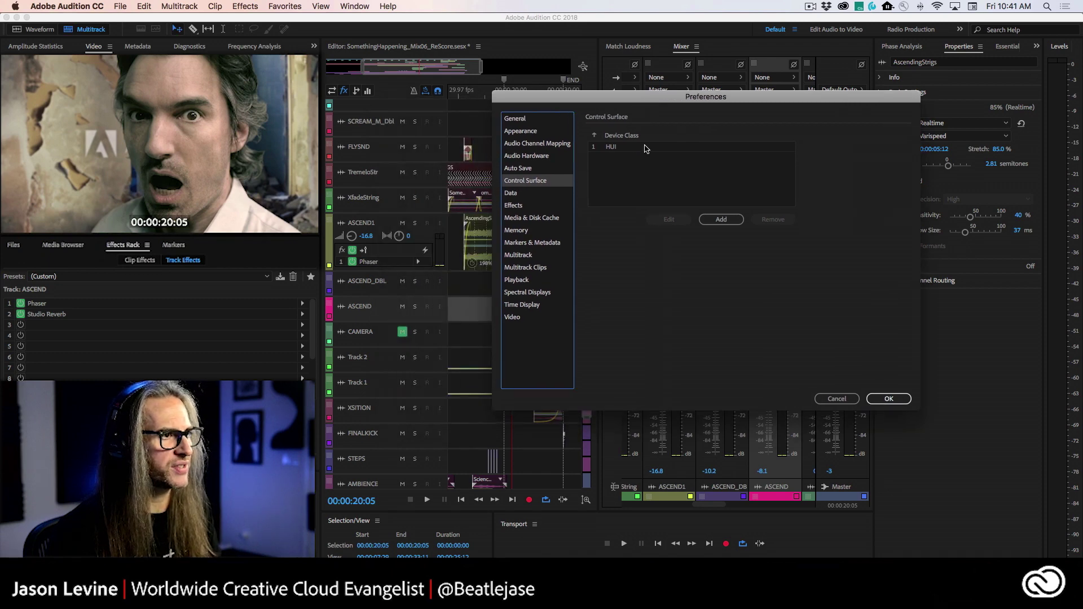
{"action": "left_click", "coordinate": [610, 148]}
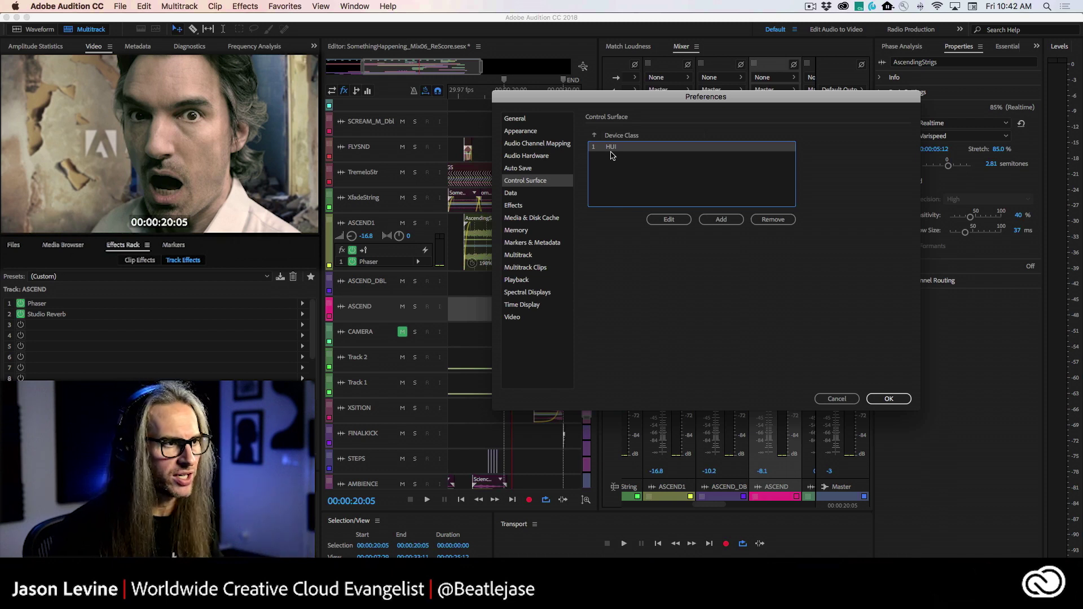
{"action": "left_click", "coordinate": [732, 221]}
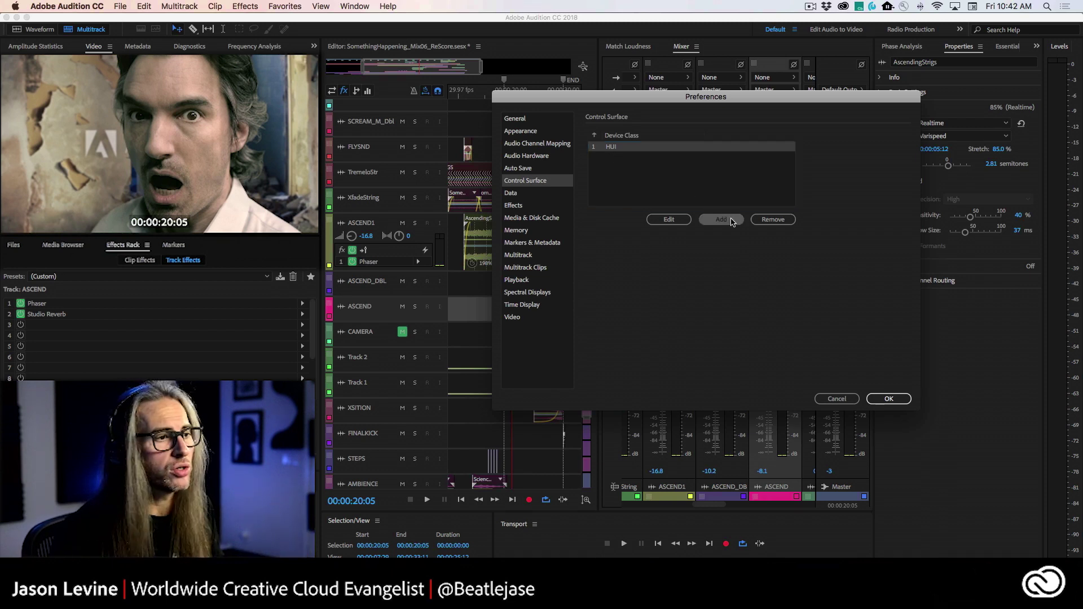
{"action": "left_click", "coordinate": [791, 229]}
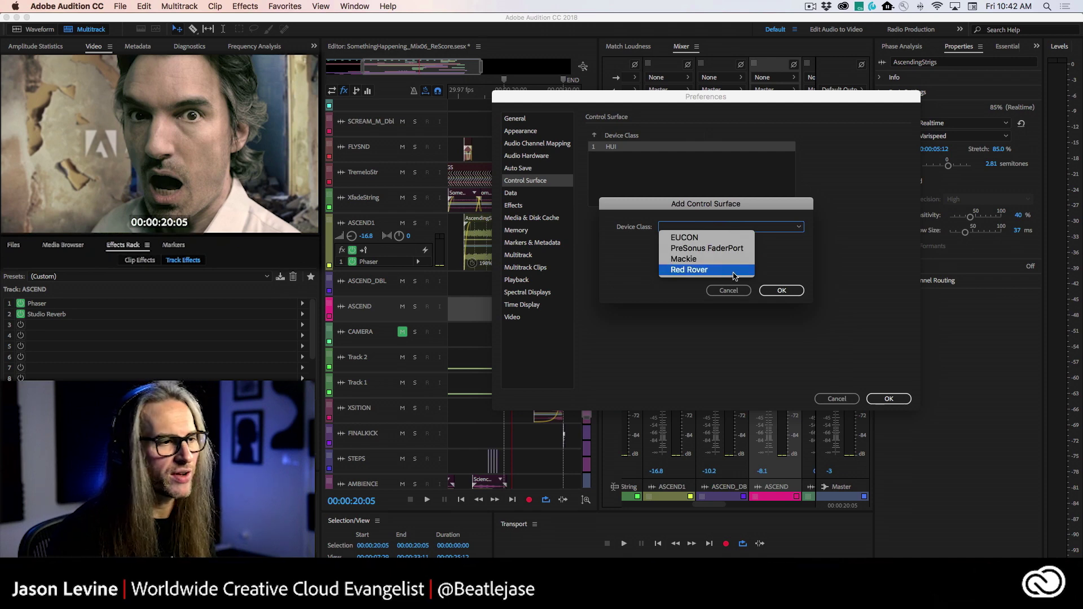
{"action": "left_click", "coordinate": [721, 292]}
{"action": "left_click", "coordinate": [722, 292]}
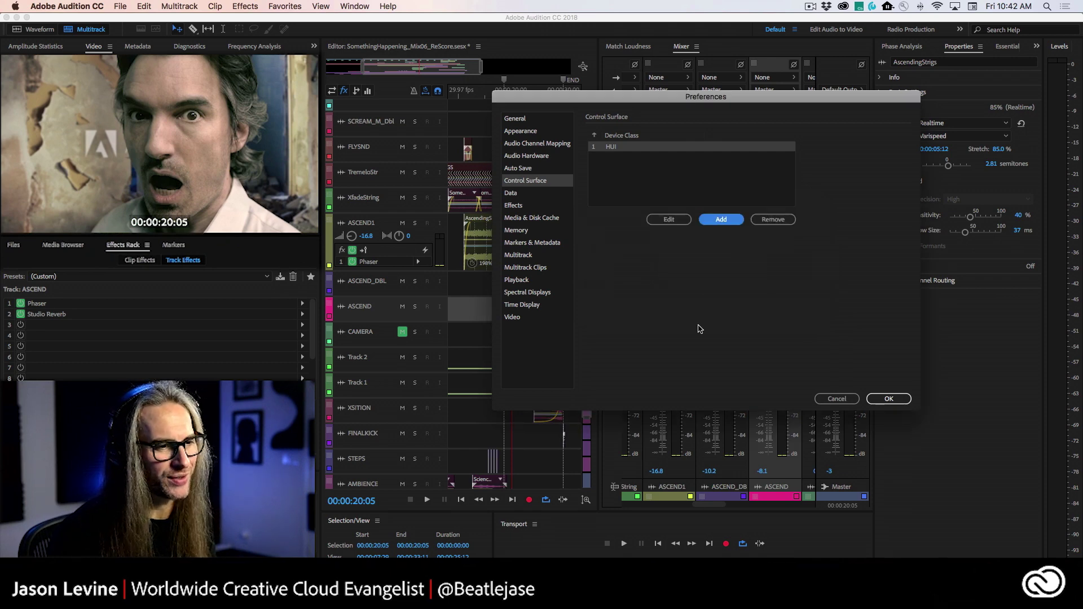
{"action": "left_click", "coordinate": [836, 398]}
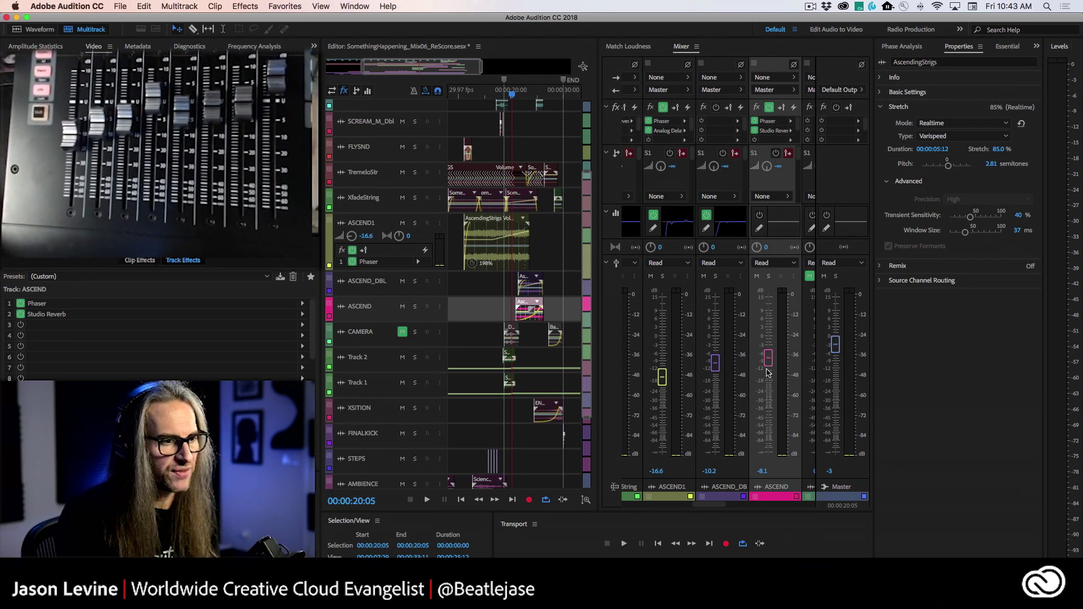
{"action": "mouse_move", "coordinate": [768, 363]}
{"action": "left_mouse_down"}
{"action": "mouse_move", "coordinate": [769, 331]}
{"action": "mouse_move", "coordinate": [769, 416]}
{"action": "mouse_move", "coordinate": [770, 323]}
{"action": "mouse_move", "coordinate": [770, 357]}
{"action": "left_mouse_up"}
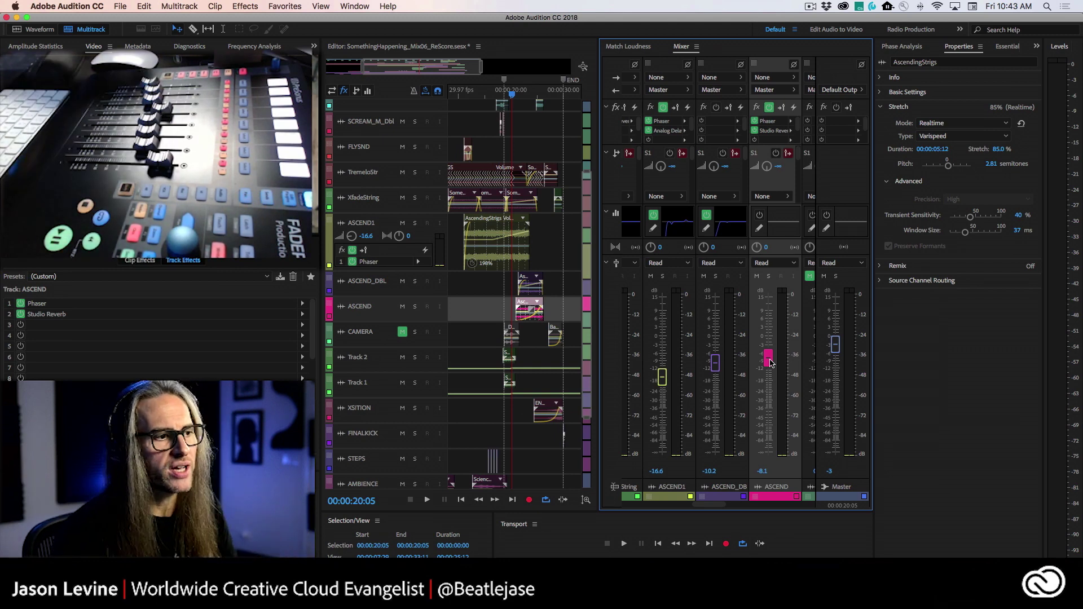
- Switch the ASCEND1, ASCEND_DBL and ASCEND mixer channels' automation dropdowns to Write
{"action": "left_click", "coordinate": [688, 263]}
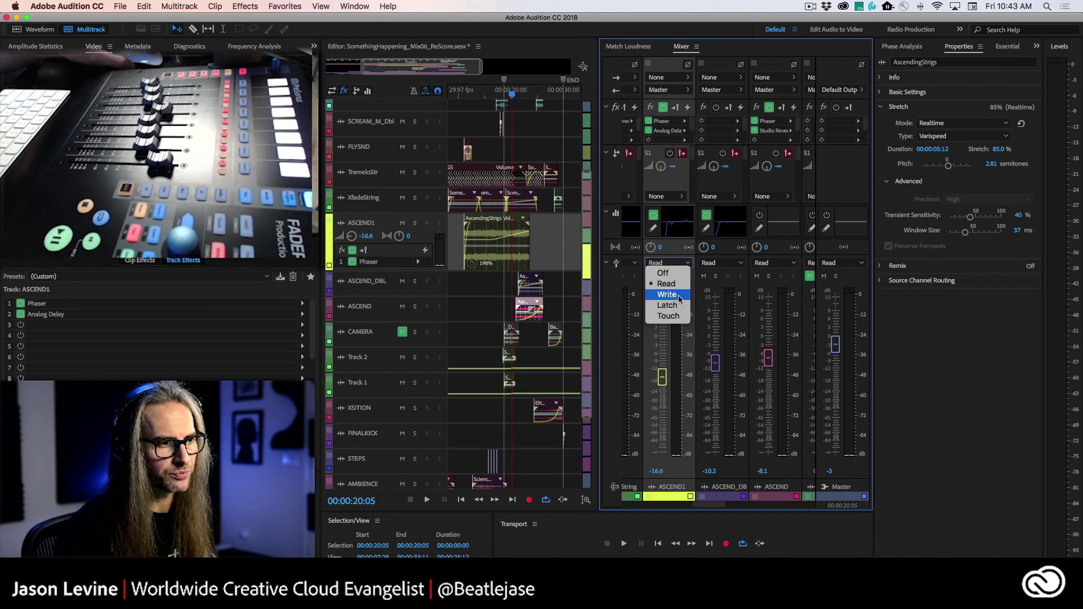
{"action": "left_click", "coordinate": [679, 295]}
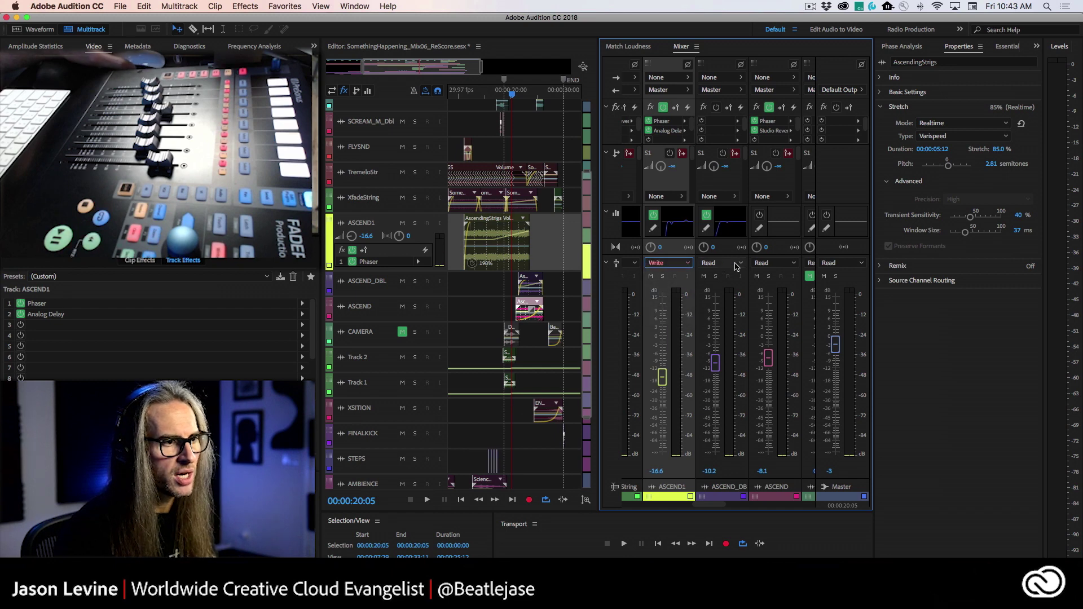
{"action": "left_click", "coordinate": [724, 263]}
{"action": "left_click", "coordinate": [774, 263]}
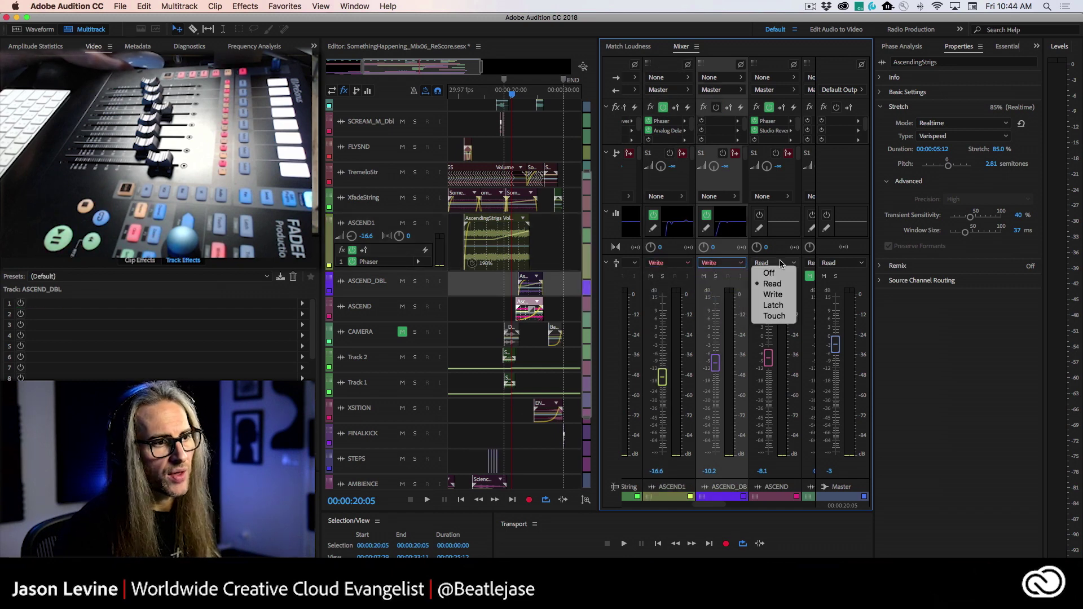
{"action": "left_click", "coordinate": [773, 295]}
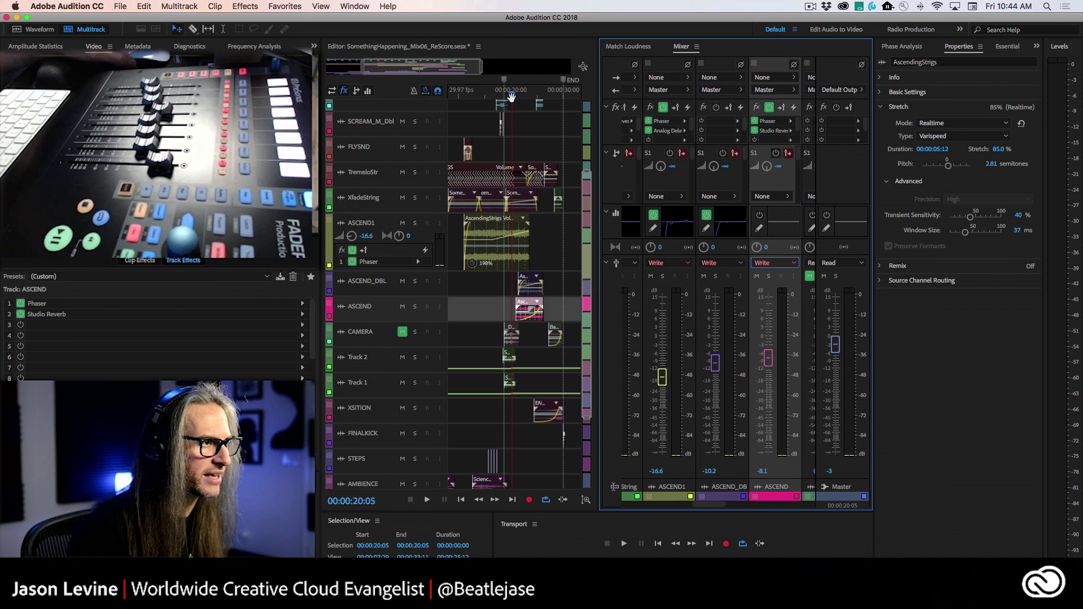
- Record a touch fader pass on ASCEND1, ASCEND_DBL and ASCEND, ending at -7.6, -11.6 and -0.8 dB
{"action": "left_click_drag", "start_coordinate": [511, 97], "coordinate": [462, 94]}
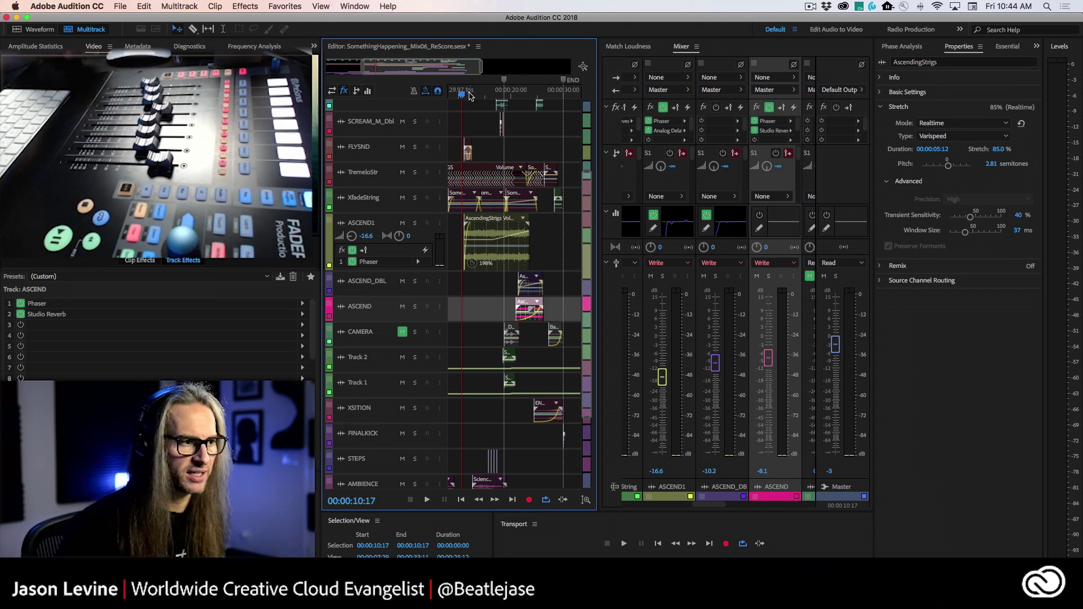
{"action": "key", "text": "space"}
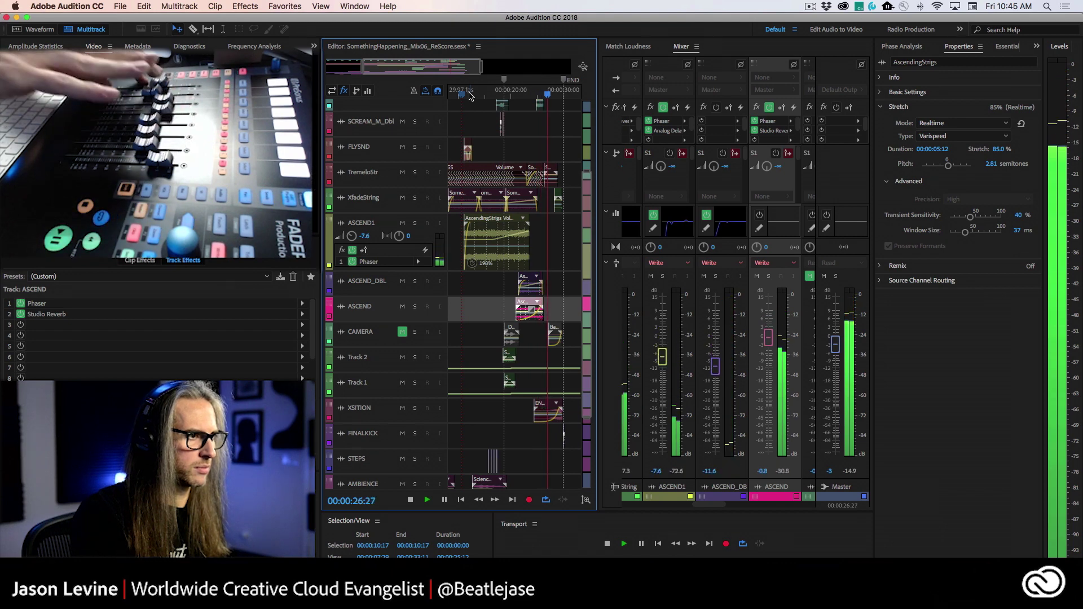
{"action": "key", "text": "space"}
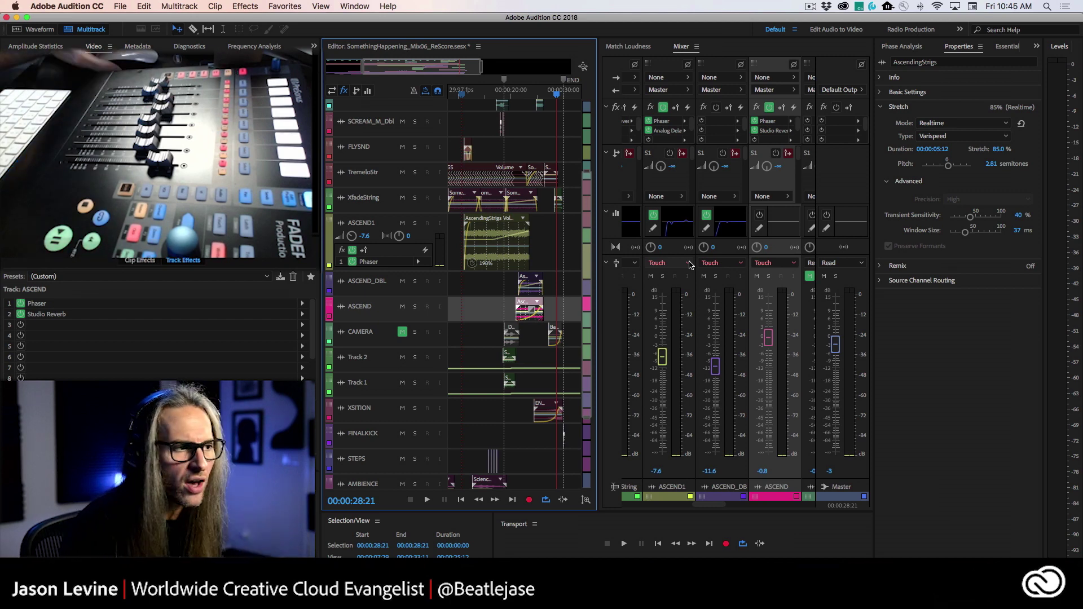
{"action": "left_click", "coordinate": [688, 263]}
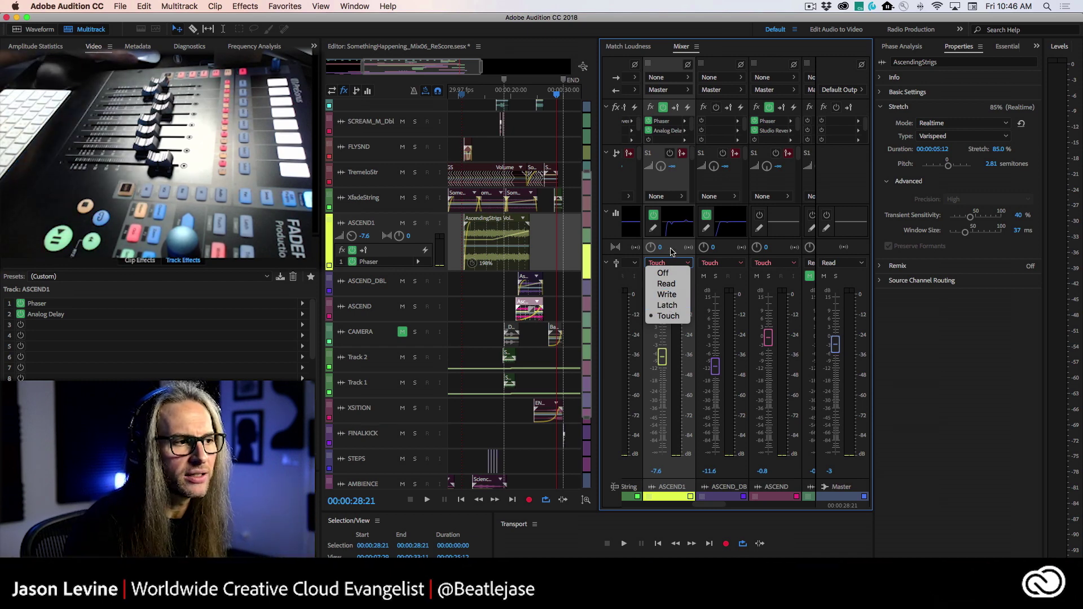
{"action": "left_click", "coordinate": [671, 252]}
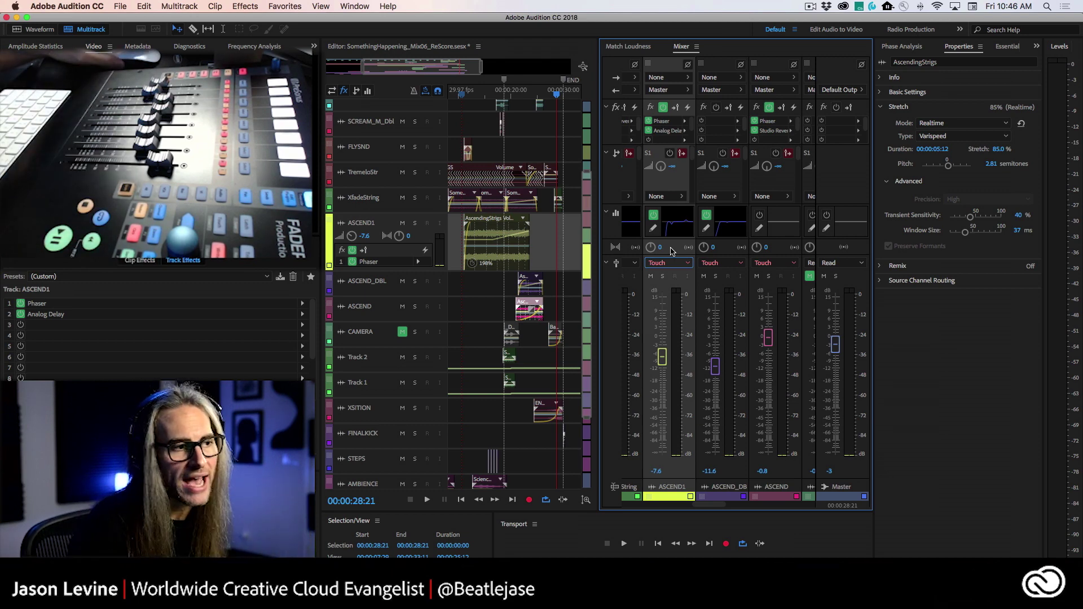
{"action": "left_click", "coordinate": [675, 263]}
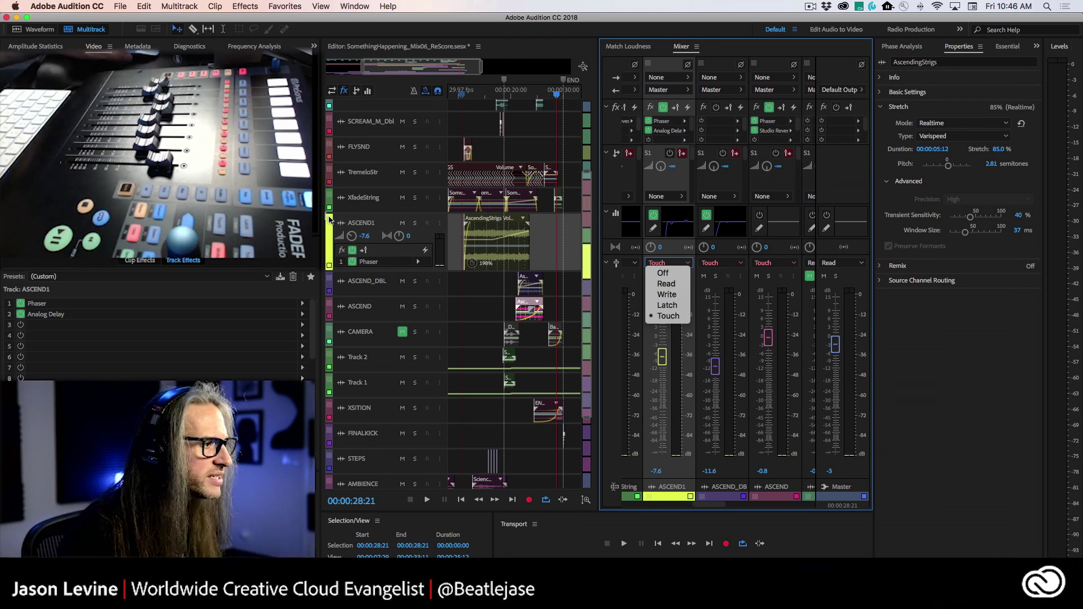
{"action": "left_click", "coordinate": [327, 214]}
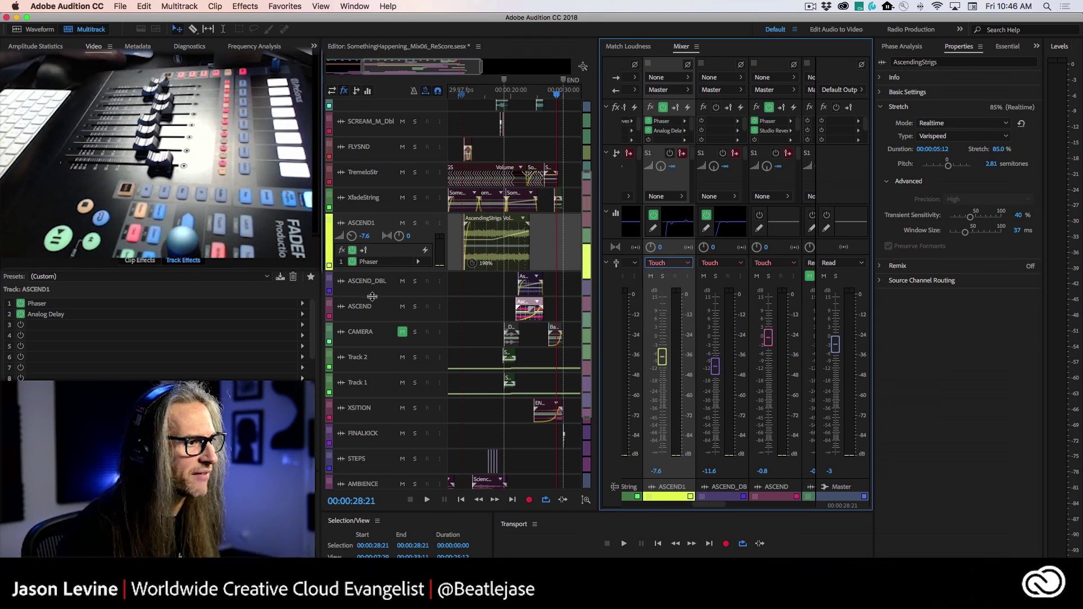
- Enlarge the ASCEND, ASCEND1 and ASCEND_DBL tracks to show their controls
{"action": "left_click_drag", "start_coordinate": [368, 298], "coordinate": [386, 401]}
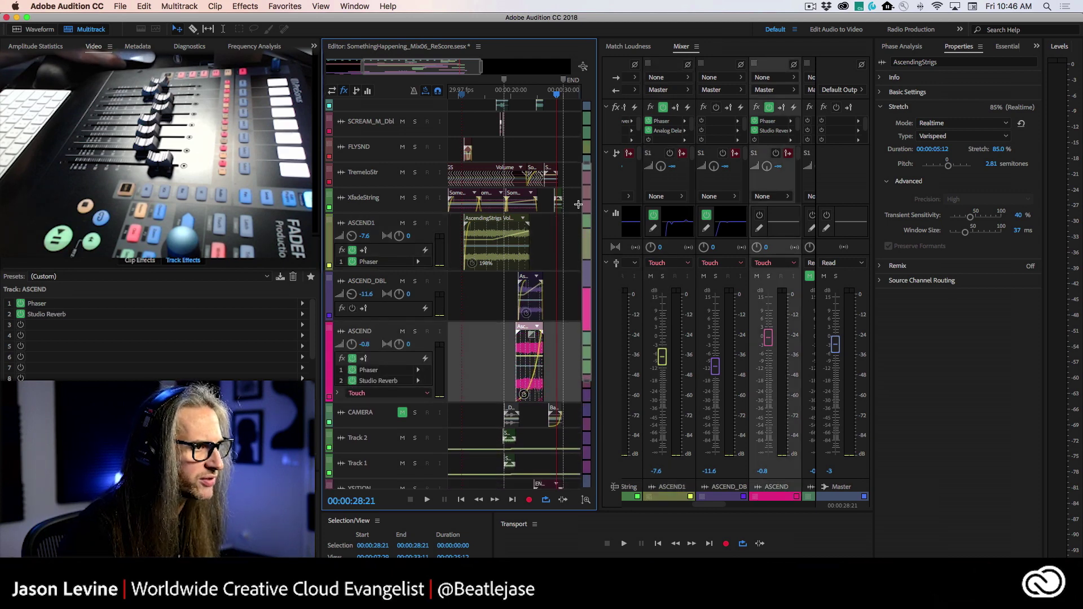
{"action": "scroll", "coordinate": [578, 204], "scroll_direction": "down", "scroll_amount": 4}
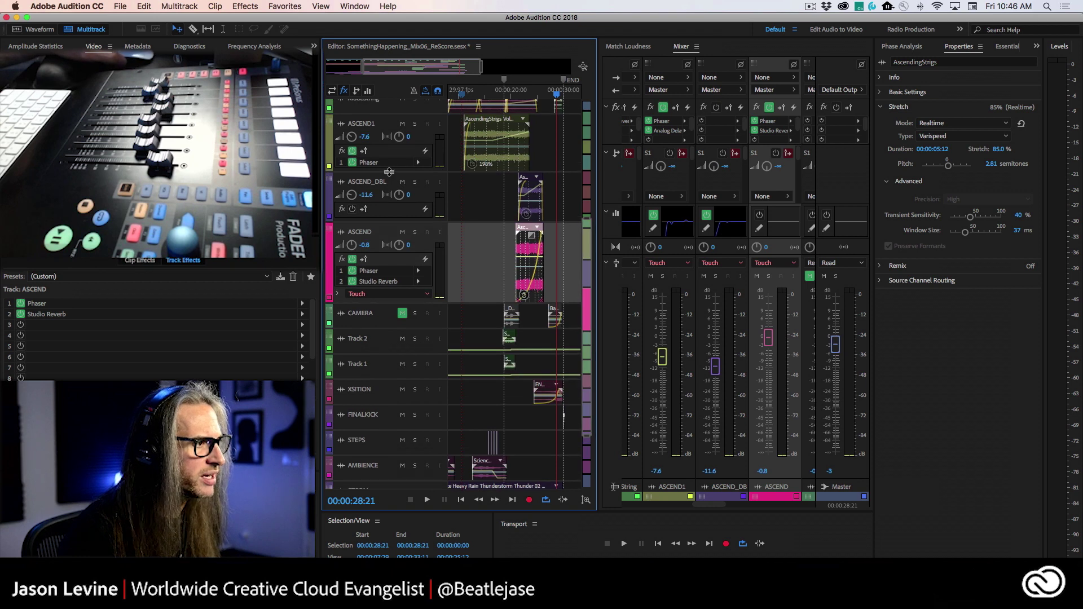
{"action": "left_click_drag", "start_coordinate": [389, 172], "coordinate": [390, 210]}
{"action": "left_click_drag", "start_coordinate": [389, 259], "coordinate": [390, 305]}
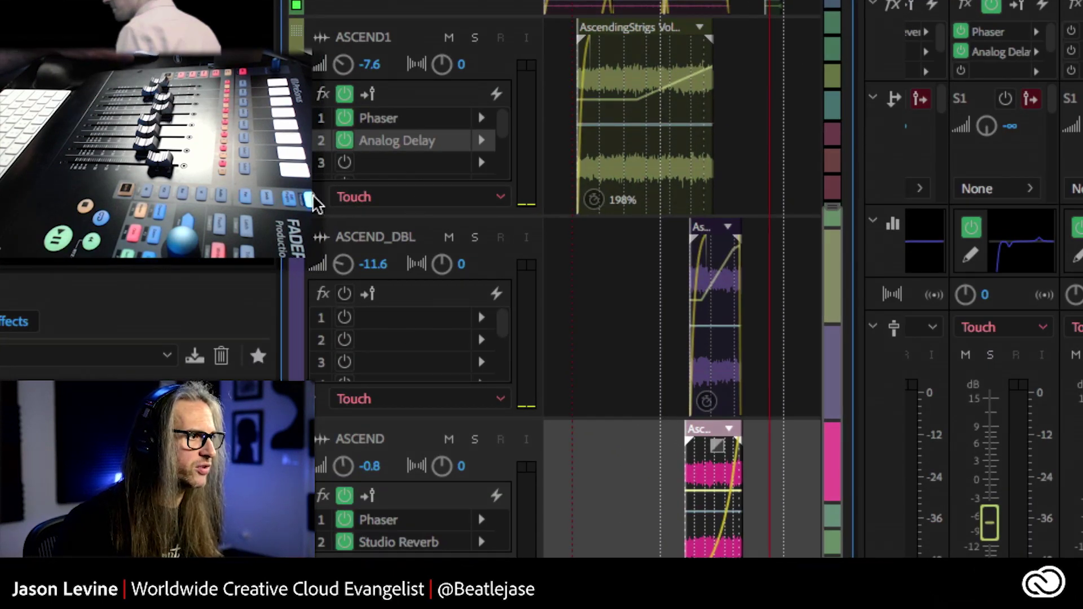
- Reveal the volume automation envelopes on ASCEND1, ASCEND_DBL and ASCEND
{"action": "left_click", "coordinate": [315, 196]}
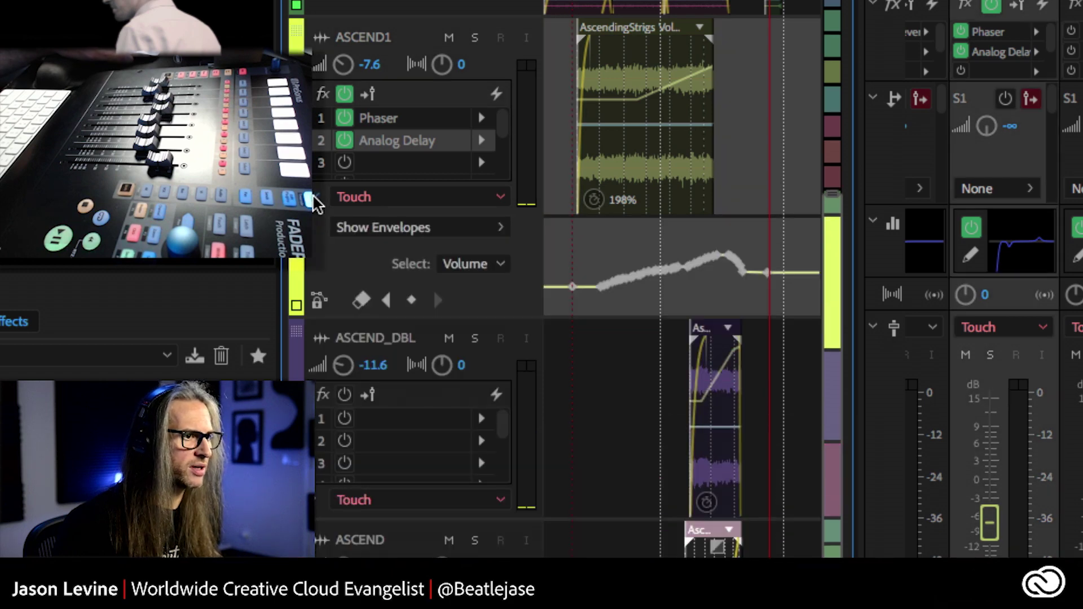
{"action": "left_click", "coordinate": [316, 501]}
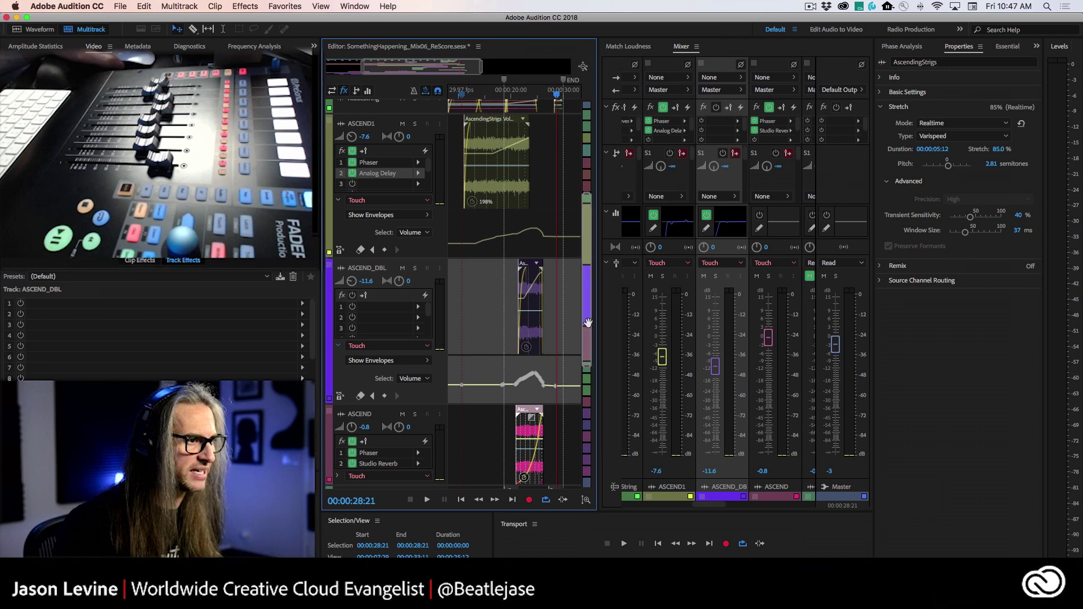
{"action": "left_click_drag", "start_coordinate": [587, 330], "coordinate": [589, 367]}
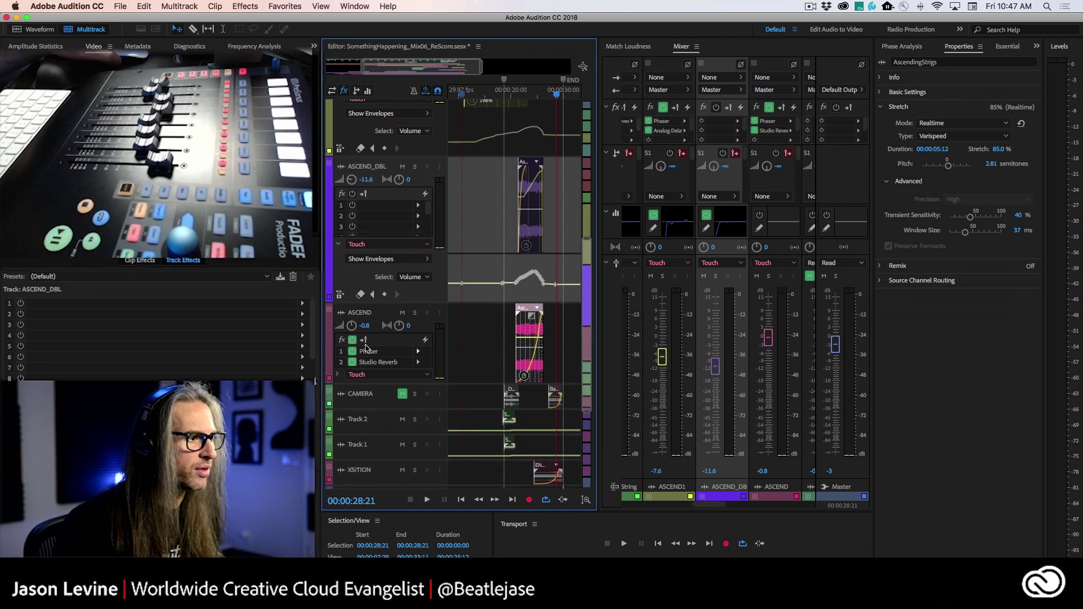
{"action": "left_click", "coordinate": [337, 375]}
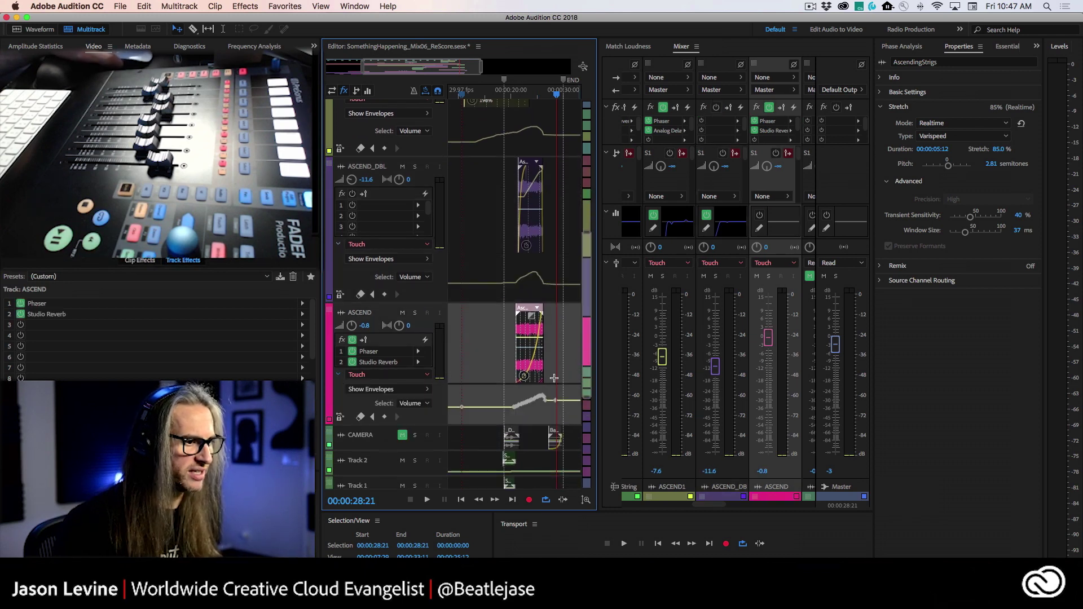
- Move the playhead to 00:00:23:19 and drag the ASCEND volume envelope point there
{"action": "left_click", "coordinate": [529, 90]}
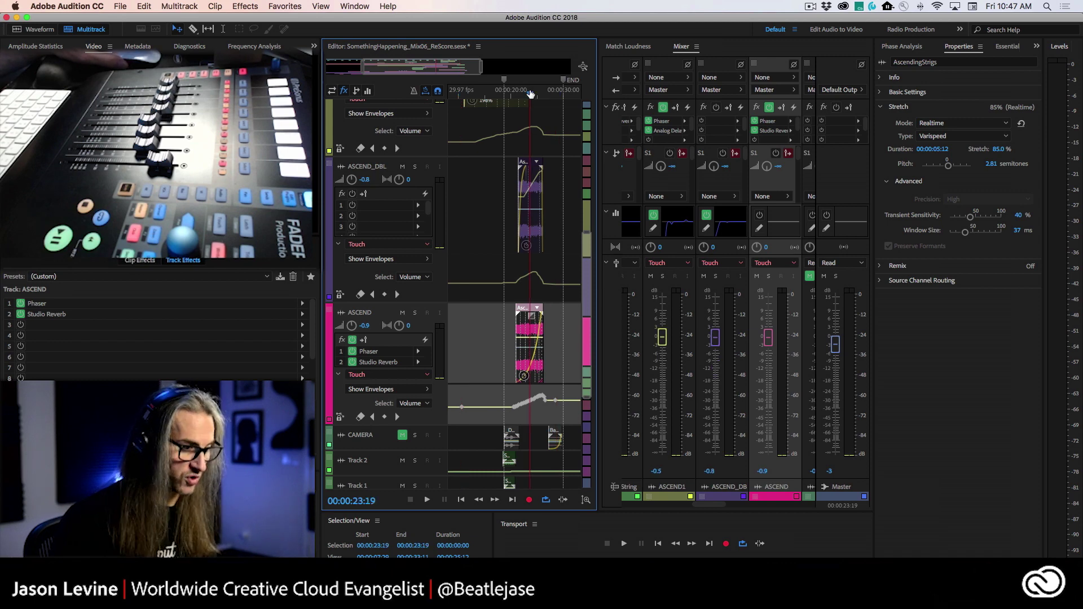
{"action": "scroll", "coordinate": [530, 94], "scroll_direction": "up", "scroll_amount": 10}
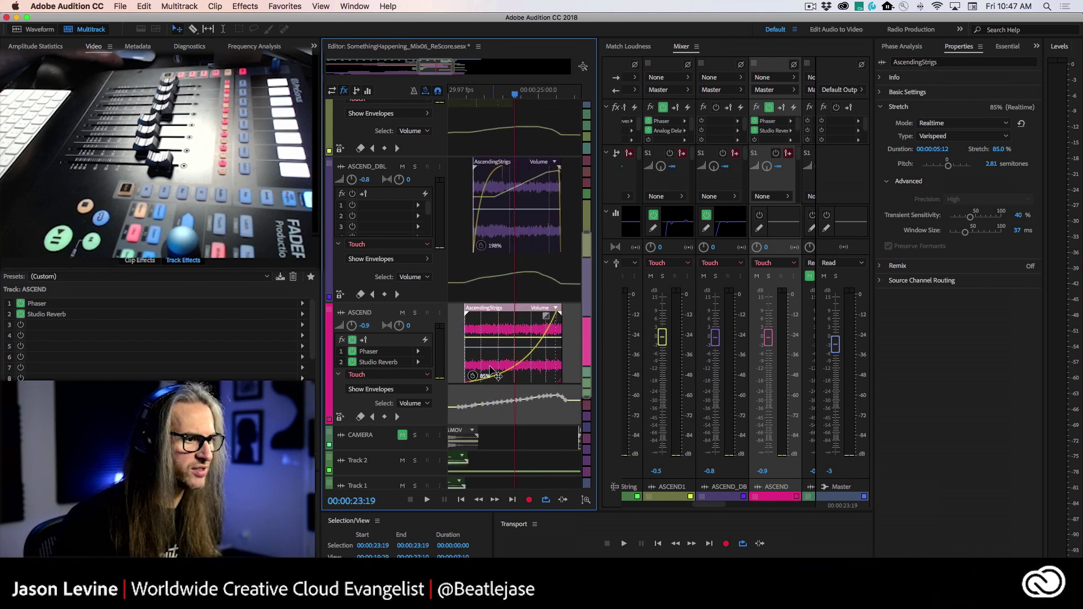
{"action": "scroll", "coordinate": [491, 373], "scroll_direction": "down", "scroll_amount": 4}
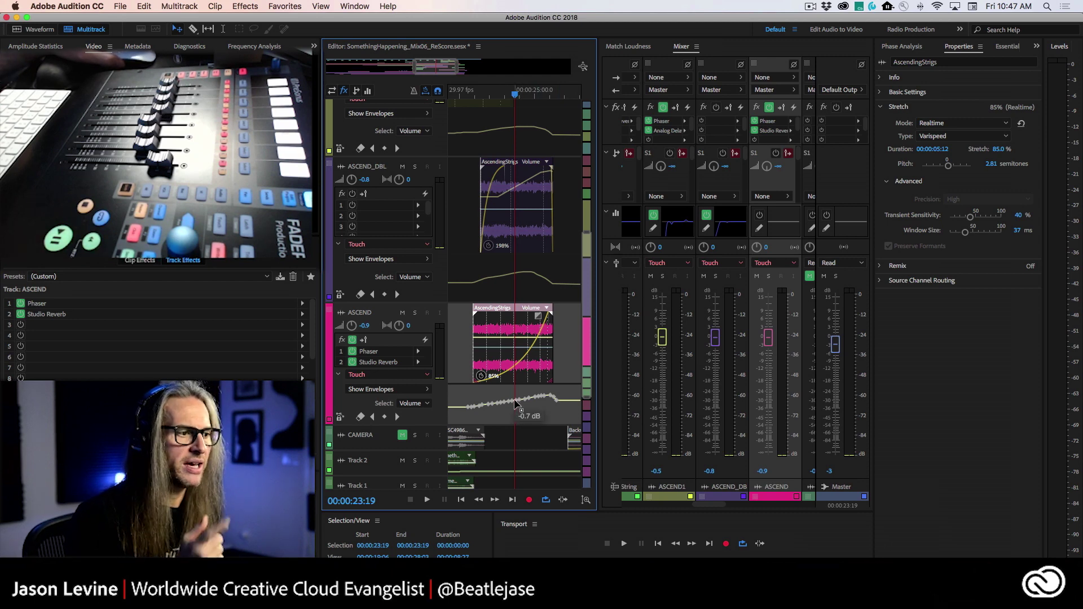
{"action": "left_click_drag", "start_coordinate": [515, 413], "coordinate": [515, 528]}
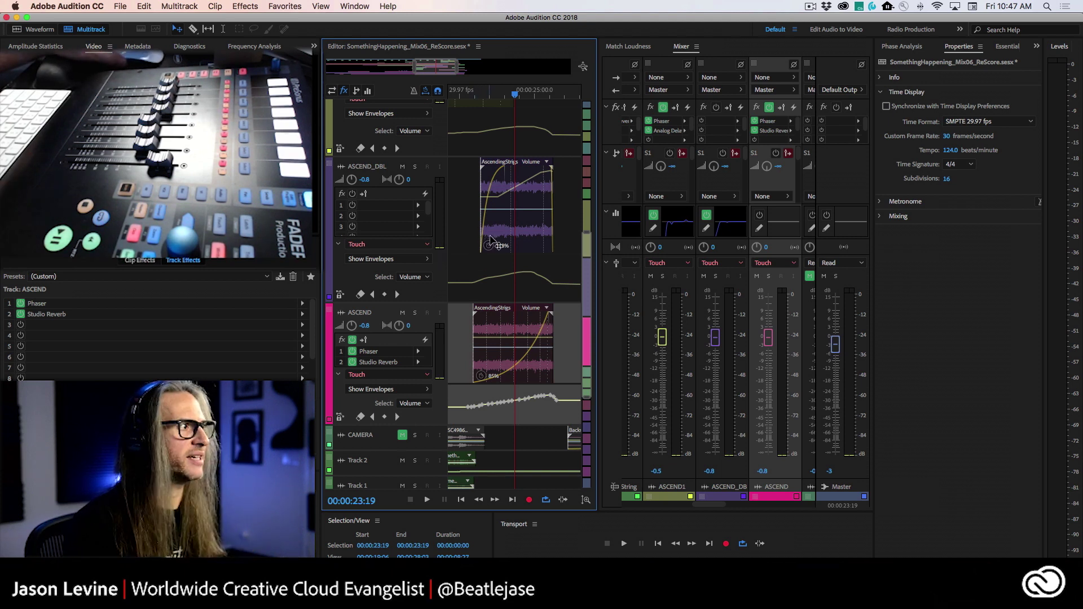
- Open the Multitrack preferences showing Automatch Time 1.0 seconds and Minimum Time 200 ms
{"action": "left_click", "coordinate": [66, 6]}
{"action": "mouse_move", "coordinate": [95, 37]}
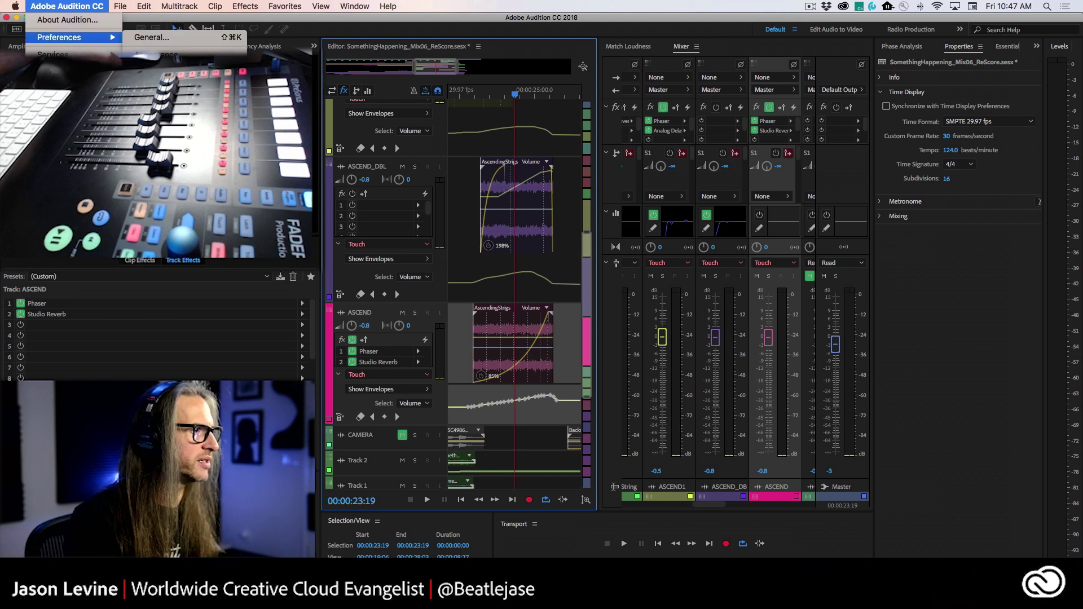
{"action": "left_click", "coordinate": [152, 38]}
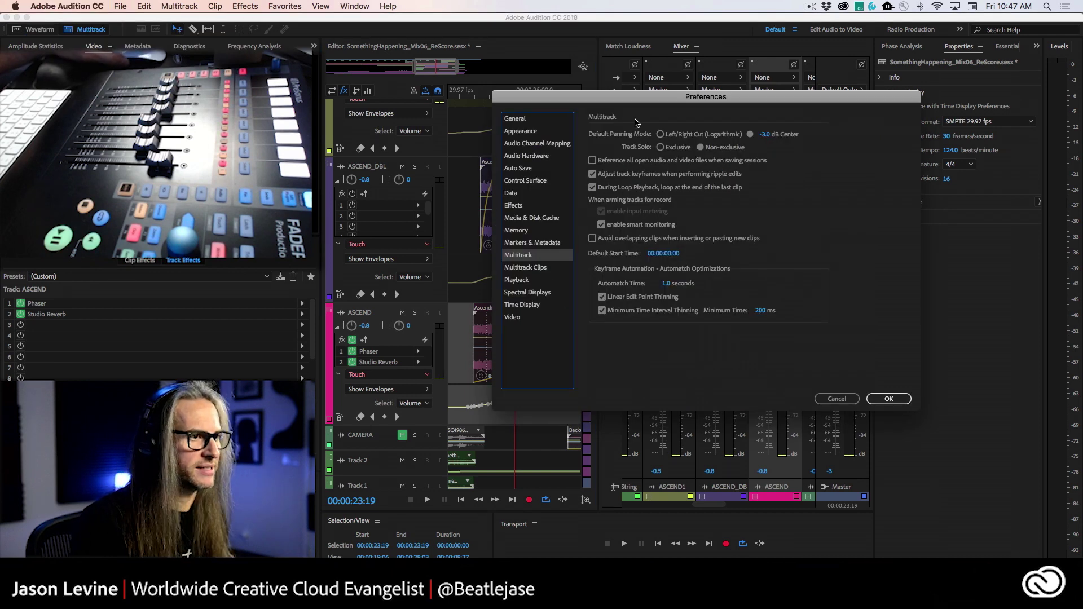
{"action": "left_click_drag", "start_coordinate": [630, 103], "coordinate": [529, 75]}
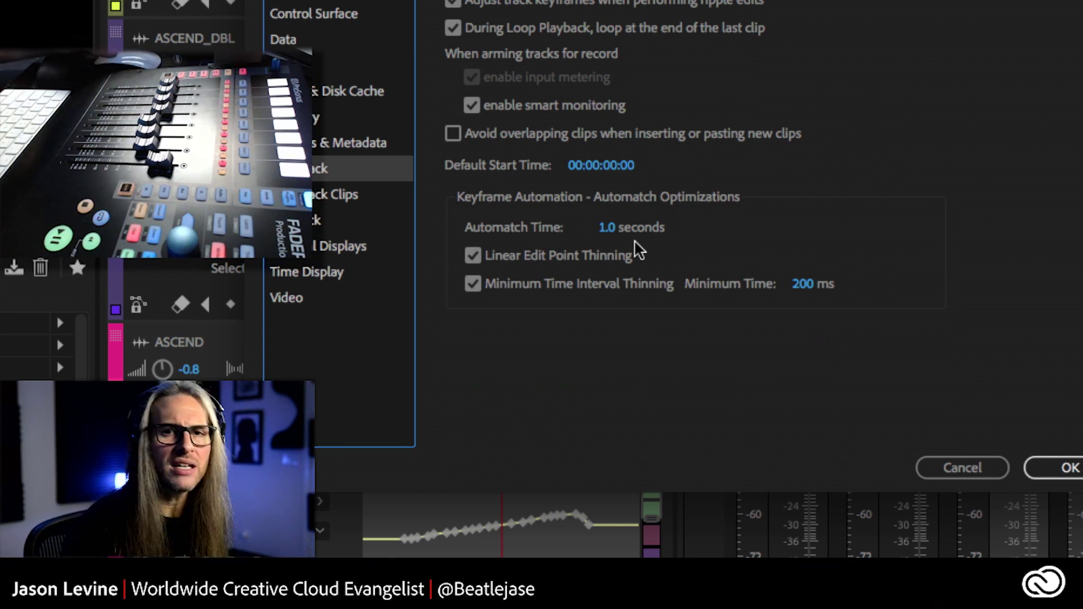
- Scrub Automatch Time down to 0.3 seconds, then cancel the Preferences without keeping it
{"action": "left_click_drag", "start_coordinate": [612, 233], "coordinate": [593, 230]}
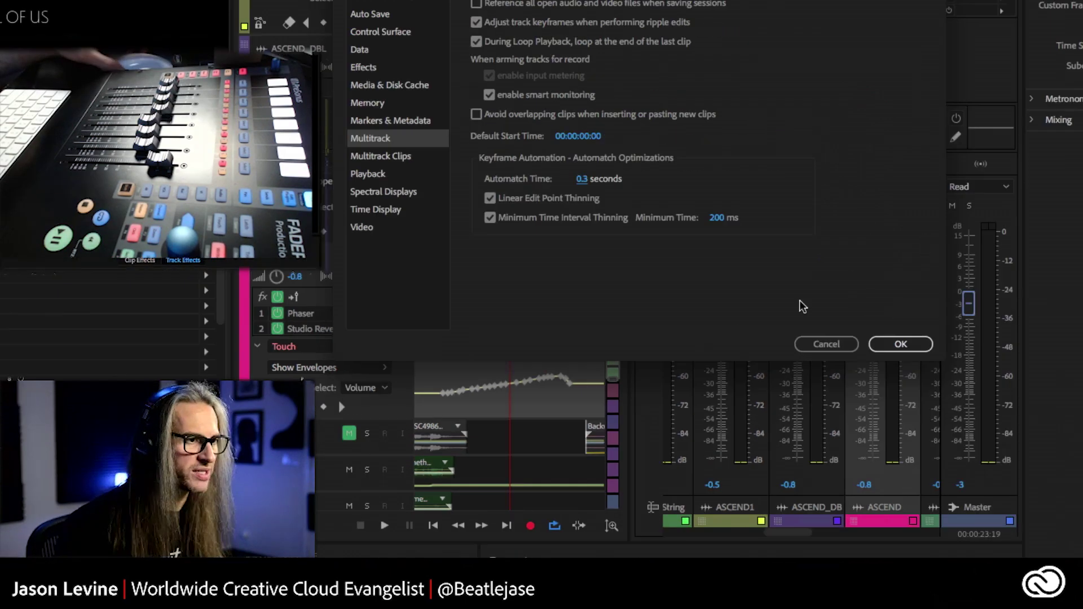
{"action": "left_click", "coordinate": [735, 373]}
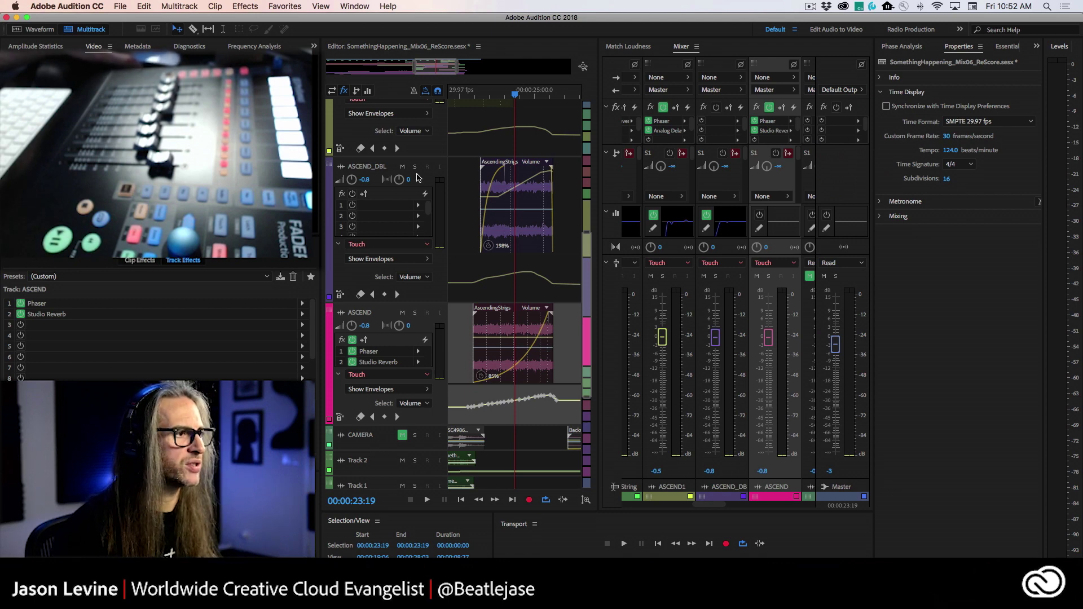
- Solo ASCEND_DBL, ASCEND and ASCEND1 so only those three strings tracks play
{"action": "left_click", "coordinate": [415, 166]}
{"action": "left_click", "coordinate": [415, 313]}
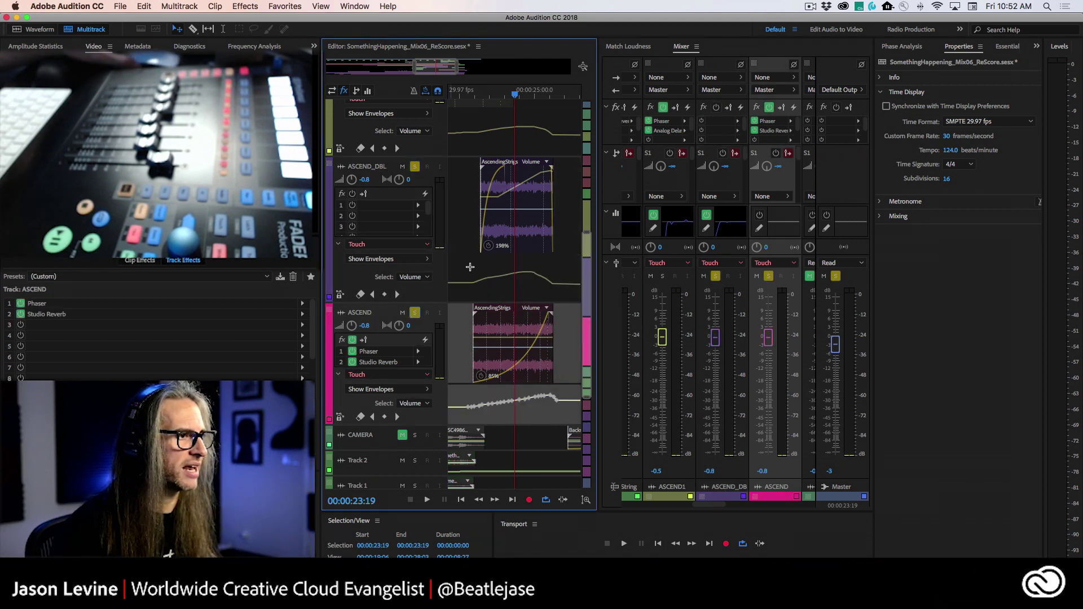
{"action": "scroll", "coordinate": [459, 247], "scroll_direction": "up", "scroll_amount": 3}
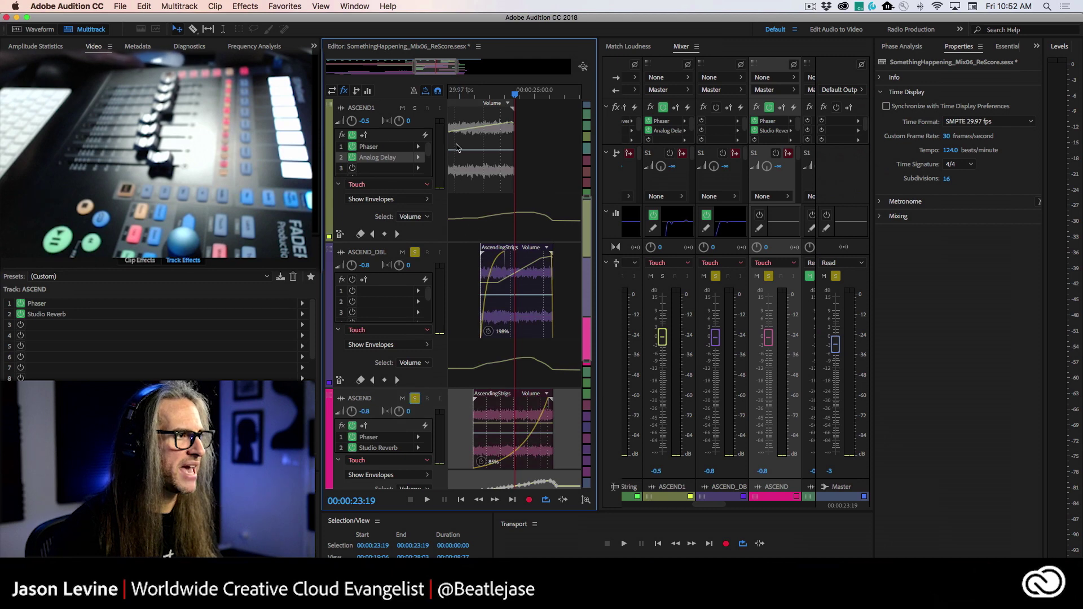
{"action": "scroll", "coordinate": [457, 148], "scroll_direction": "left", "scroll_amount": 3}
{"action": "left_click", "coordinate": [413, 108]}
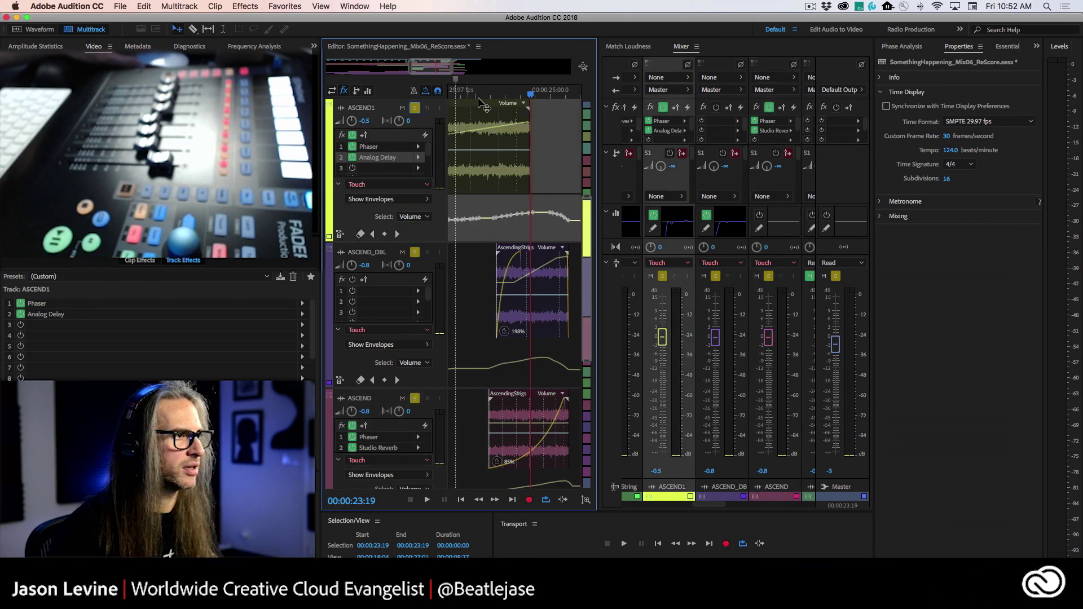
{"action": "scroll", "coordinate": [494, 113], "scroll_direction": "left", "scroll_amount": 3}
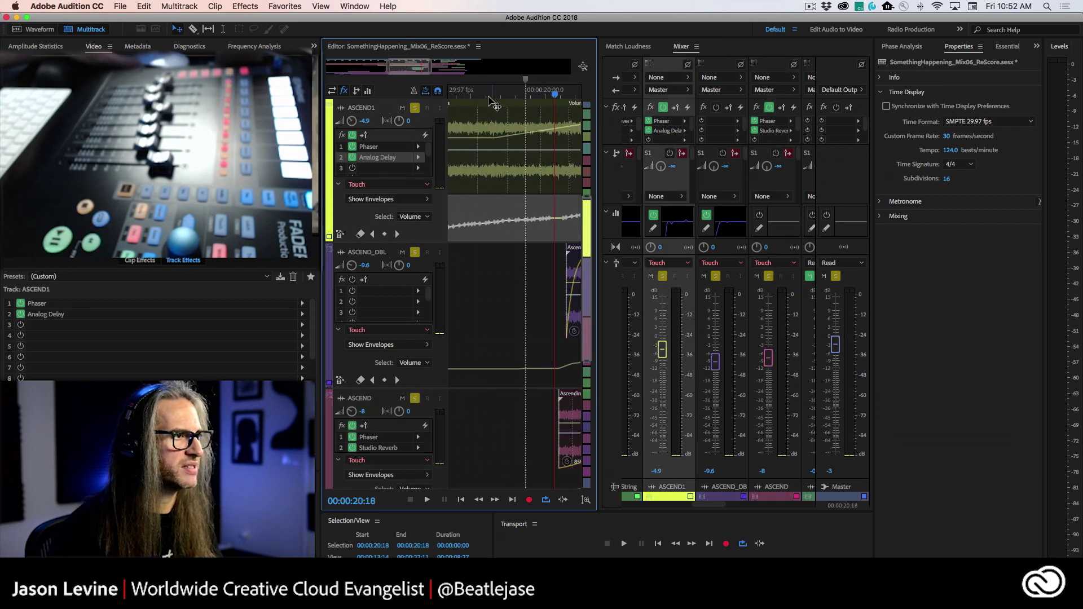
- Write touch pan automation on ASCEND1 playing from 15:06, then return the playhead to 15:20
{"action": "left_click", "coordinate": [474, 97]}
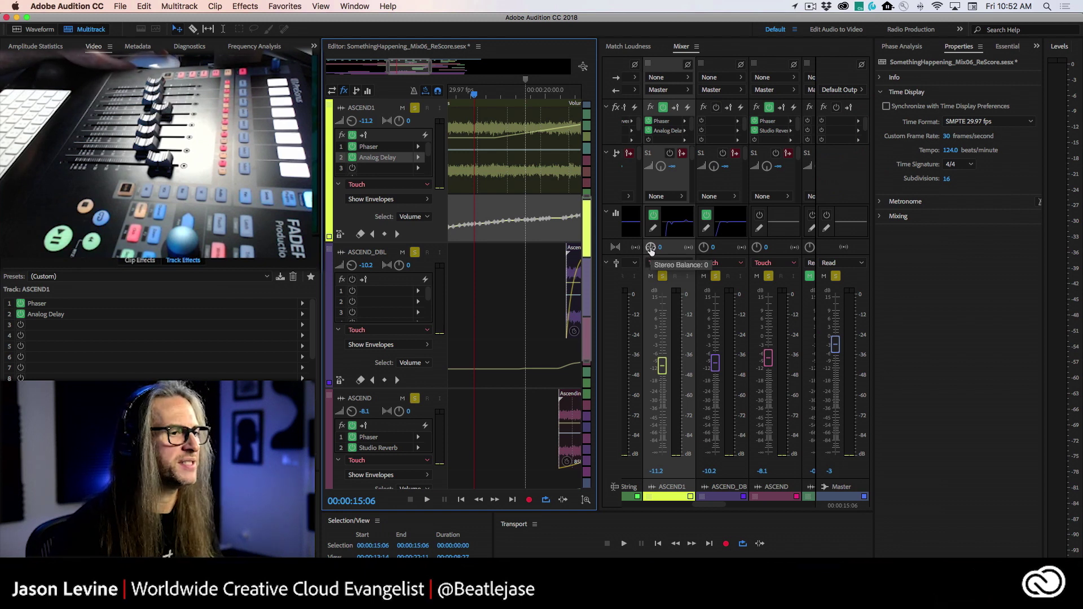
{"action": "key", "text": "space"}
{"action": "left_click_drag", "start_coordinate": [651, 249], "coordinate": [597, 272]}
{"action": "key", "text": "space"}
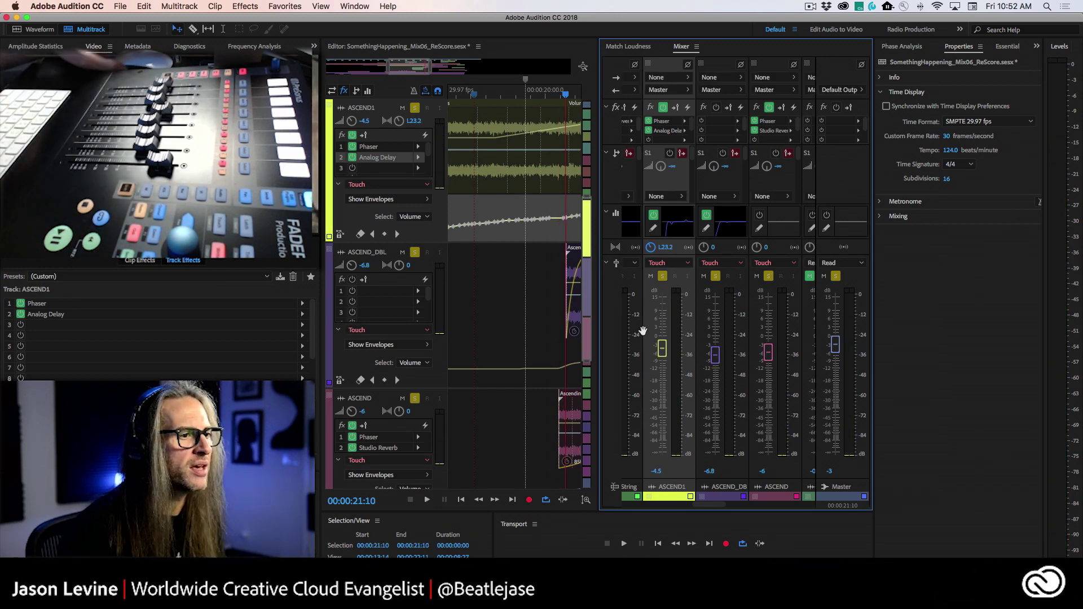
{"action": "left_click_drag", "start_coordinate": [564, 95], "coordinate": [482, 95]}
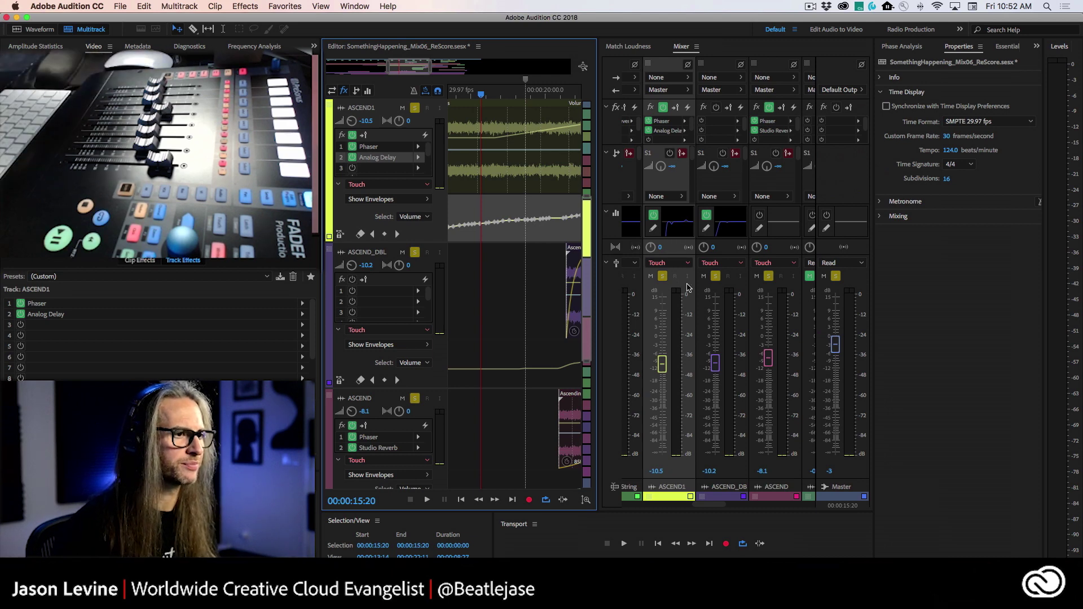
- Play from 15:20 to about 21:11 to hear ASCEND1's recorded pan moves
{"action": "key", "text": "space"}
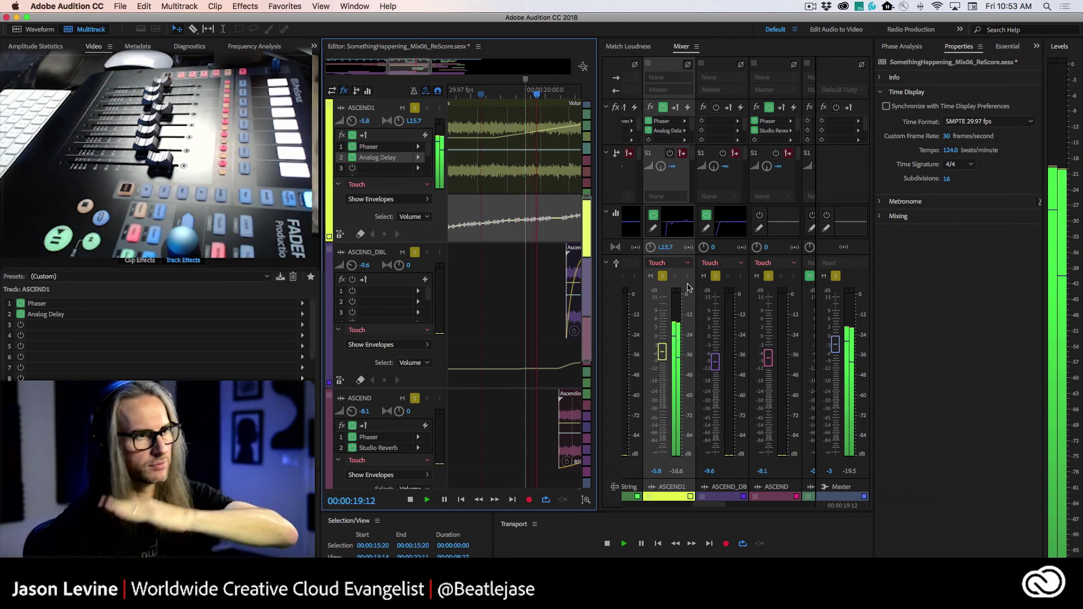
{"action": "key", "text": "space"}
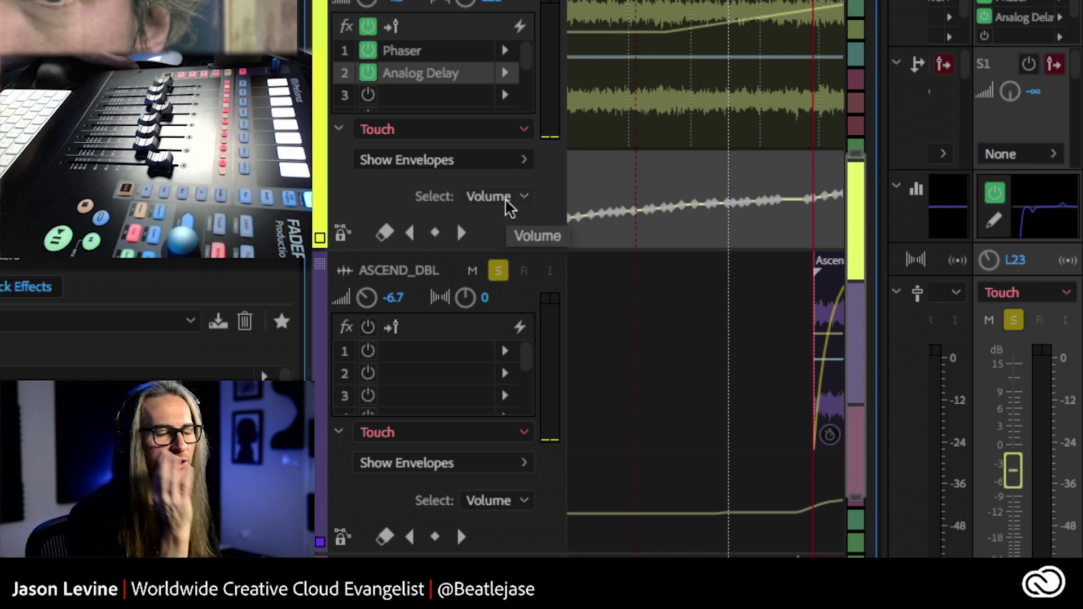
- Check ASCEND1's envelope parameters and open its Show Envelopes list
{"action": "left_click", "coordinate": [508, 197]}
{"action": "left_click", "coordinate": [507, 217]}
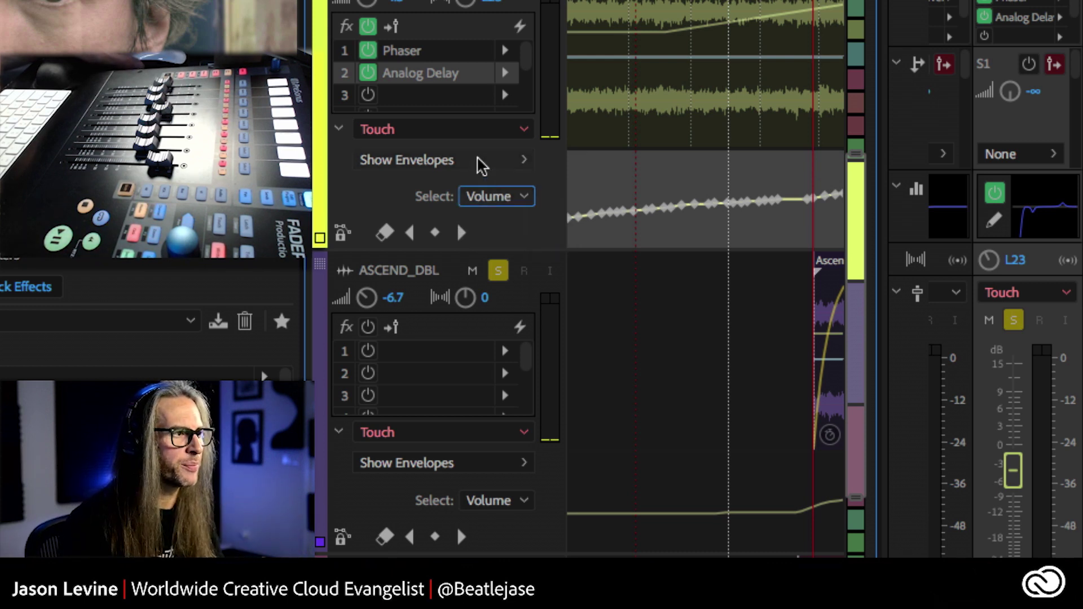
{"action": "left_click", "coordinate": [481, 162]}
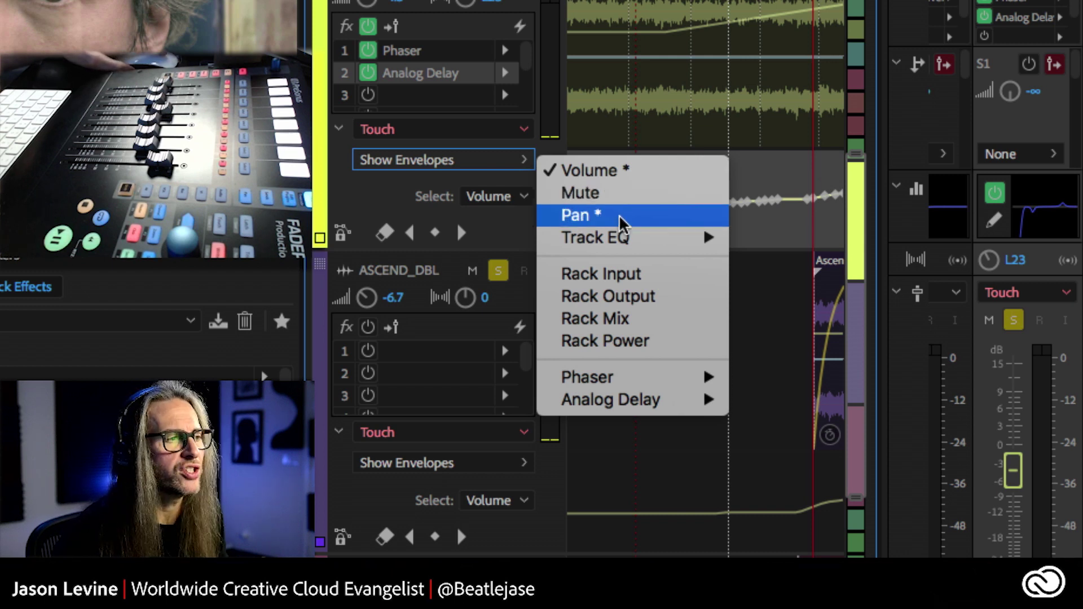
- Show ASCEND1's pan envelope and pull one pan keyframe down to about R50
{"action": "left_click", "coordinate": [620, 217]}
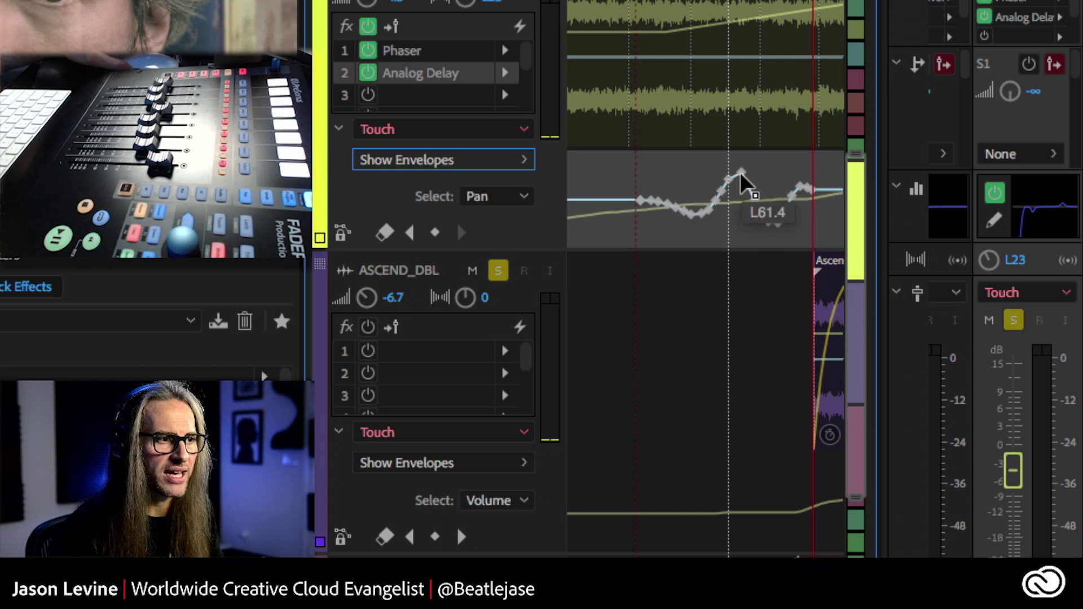
{"action": "left_click_drag", "start_coordinate": [743, 181], "coordinate": [770, 227]}
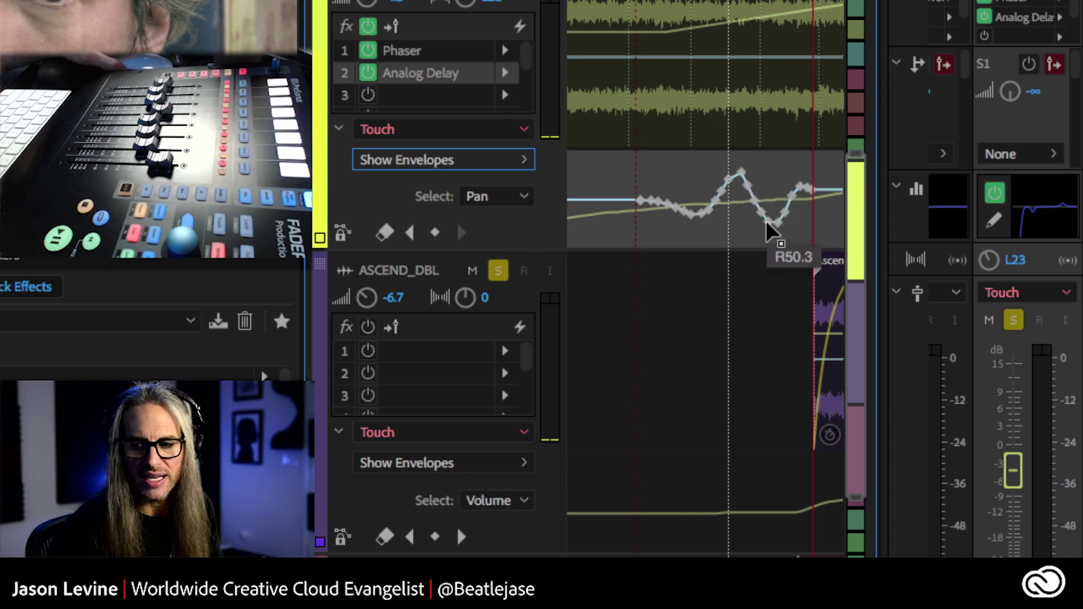
{"action": "left_click", "coordinate": [492, 198]}
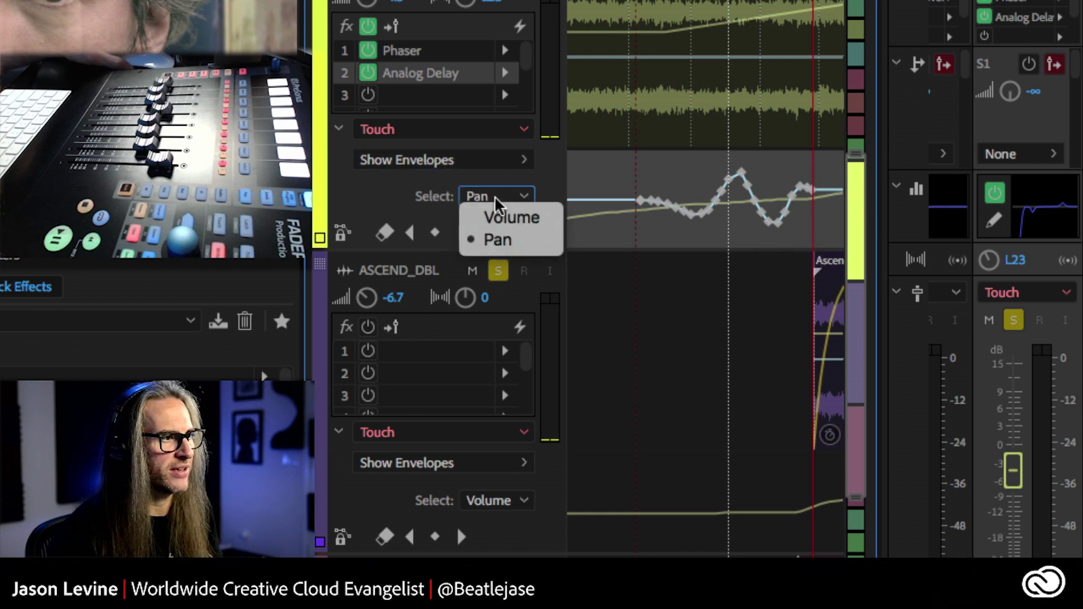
{"action": "left_click", "coordinate": [512, 221]}
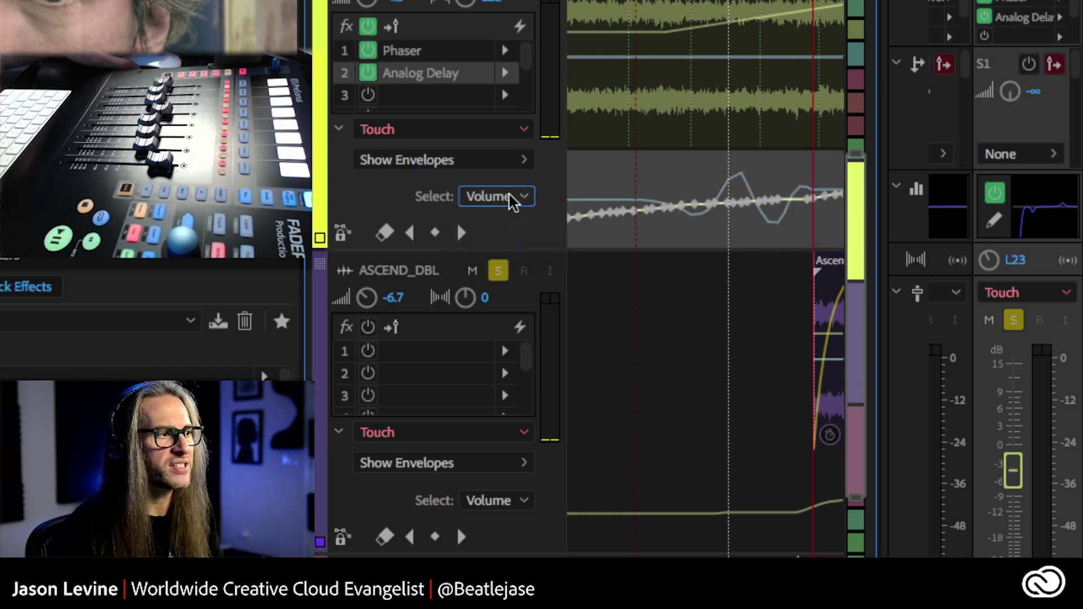
{"action": "left_click", "coordinate": [510, 196]}
{"action": "left_click", "coordinate": [514, 223]}
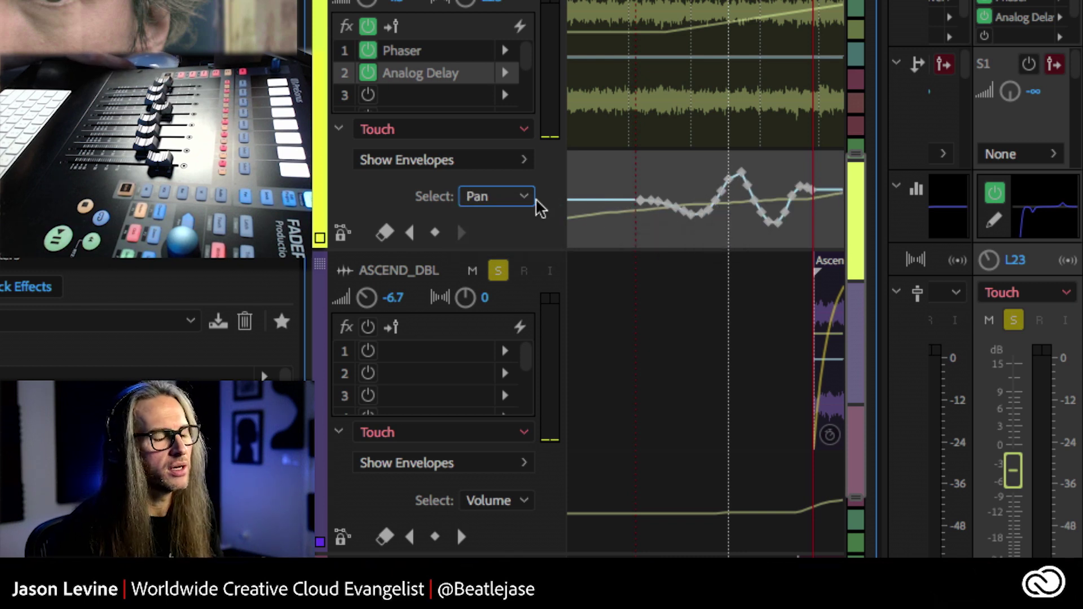
- Set ASCEND1's editable envelope back to Volume
{"action": "left_click", "coordinate": [494, 198]}
{"action": "left_click", "coordinate": [420, 197]}
{"action": "left_click", "coordinate": [511, 197]}
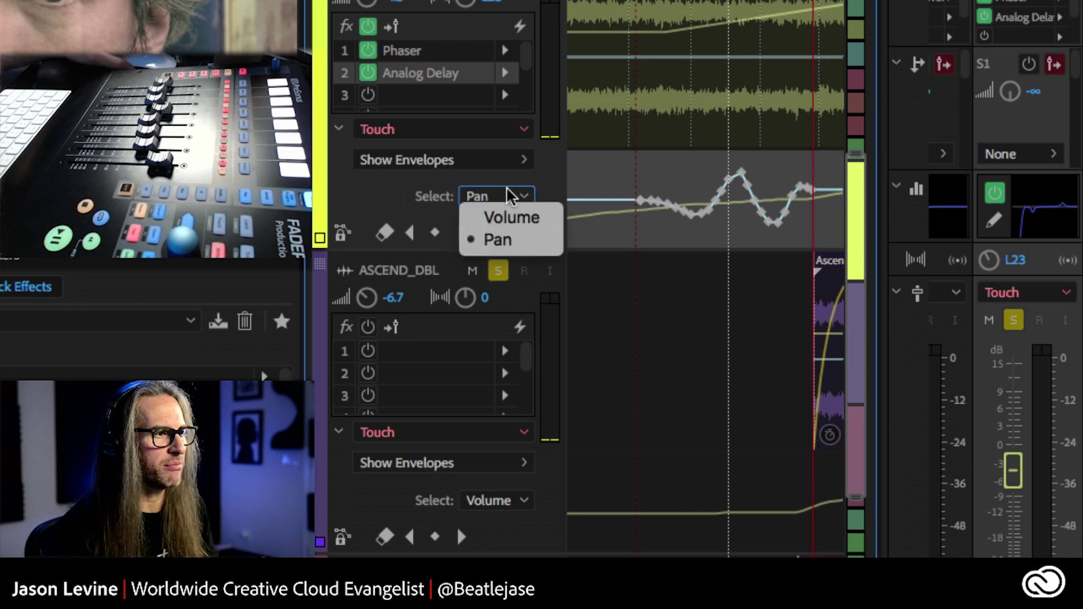
{"action": "left_click", "coordinate": [514, 219]}
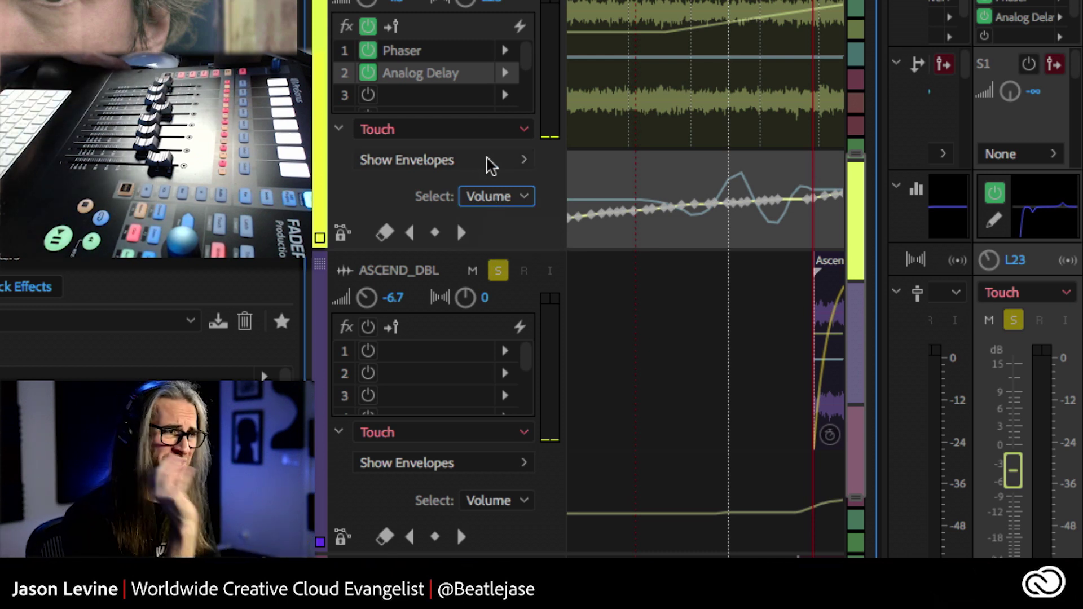
{"action": "left_click", "coordinate": [501, 168]}
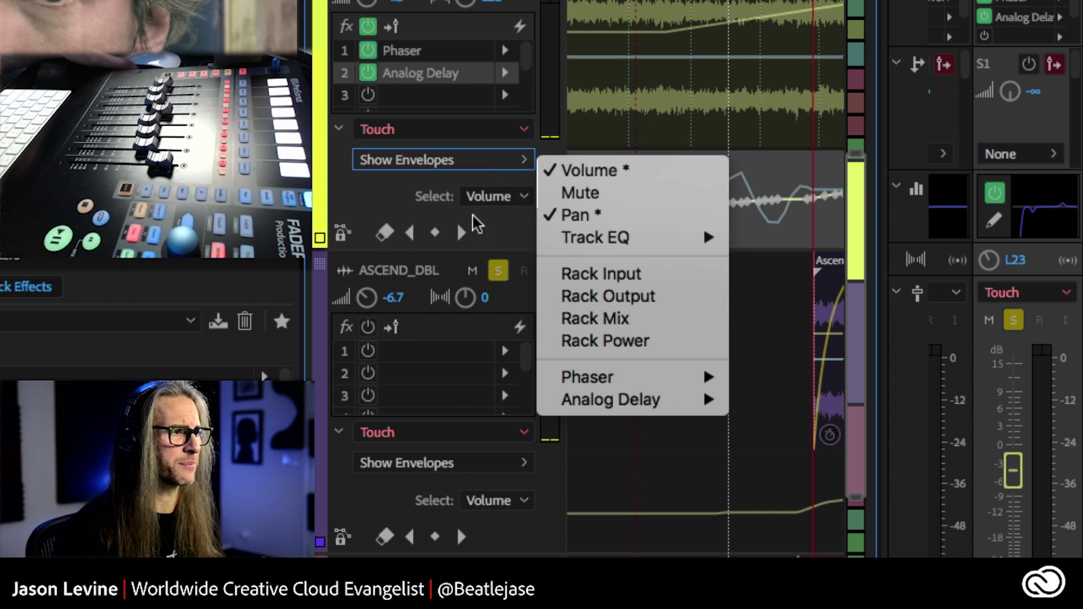
{"action": "mouse_move", "coordinate": [595, 378]}
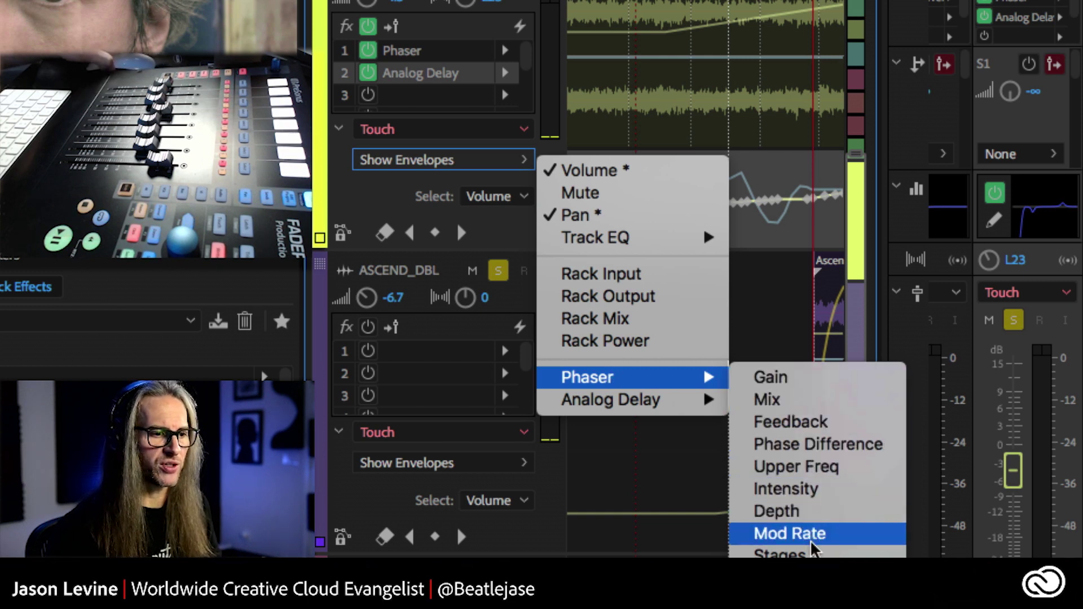
{"action": "mouse_move", "coordinate": [698, 403]}
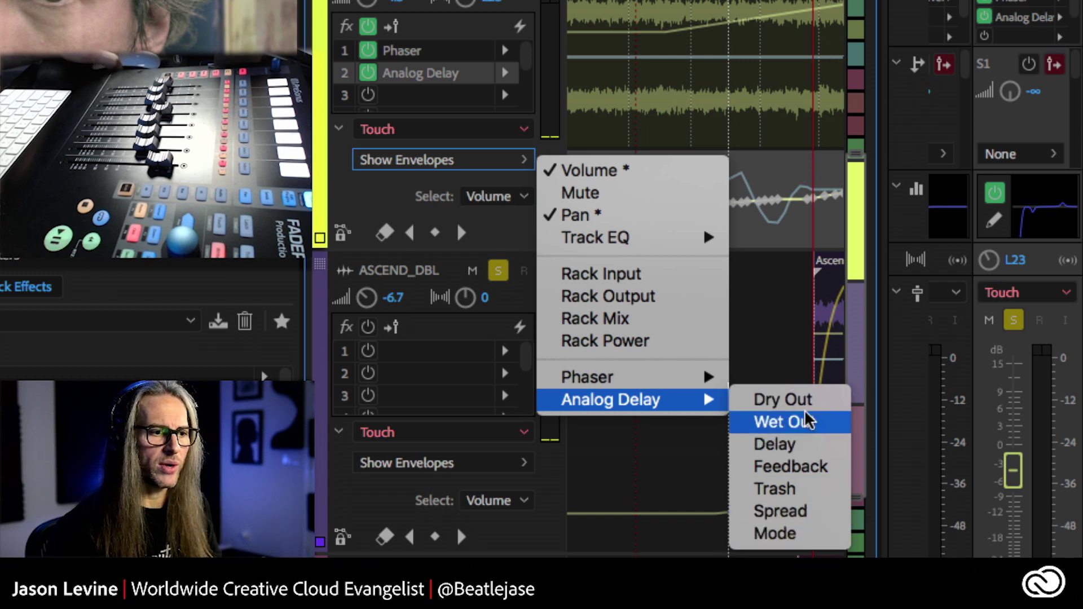
{"action": "left_click", "coordinate": [793, 273]}
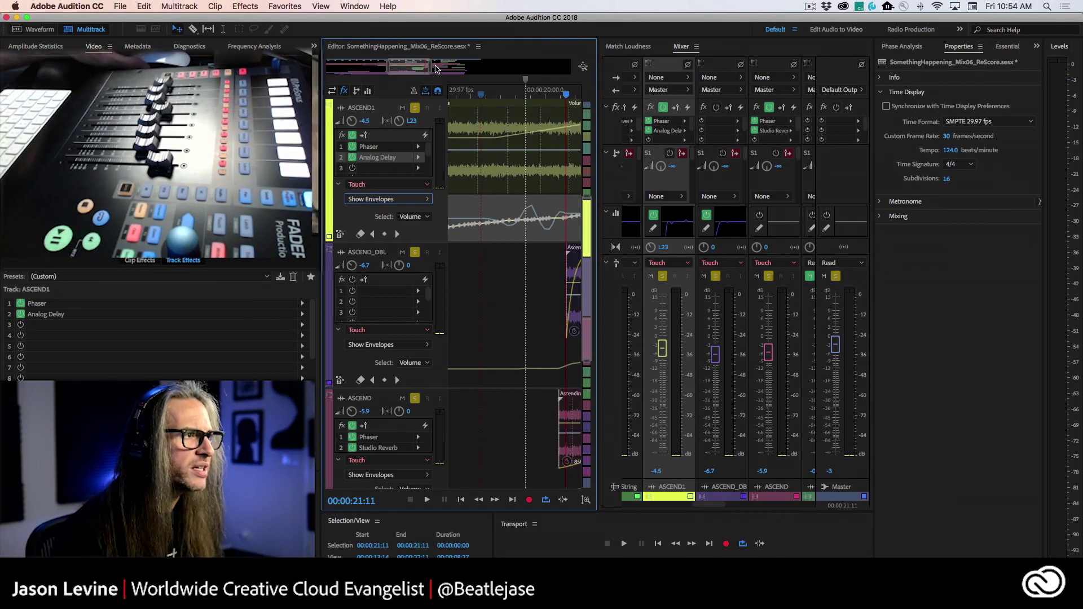
- Zoom out and collapse the ASCEND1, ASCEND_DBL and ASCEND automation lanes to see the full track list
{"action": "left_click_drag", "start_coordinate": [436, 68], "coordinate": [505, 69]}
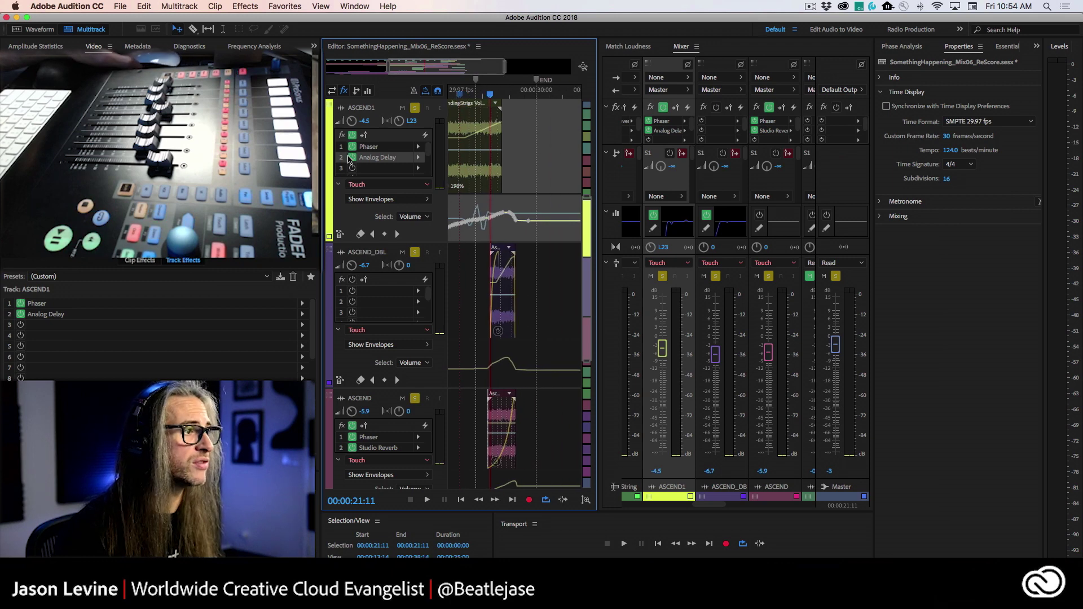
{"action": "left_click", "coordinate": [337, 185]}
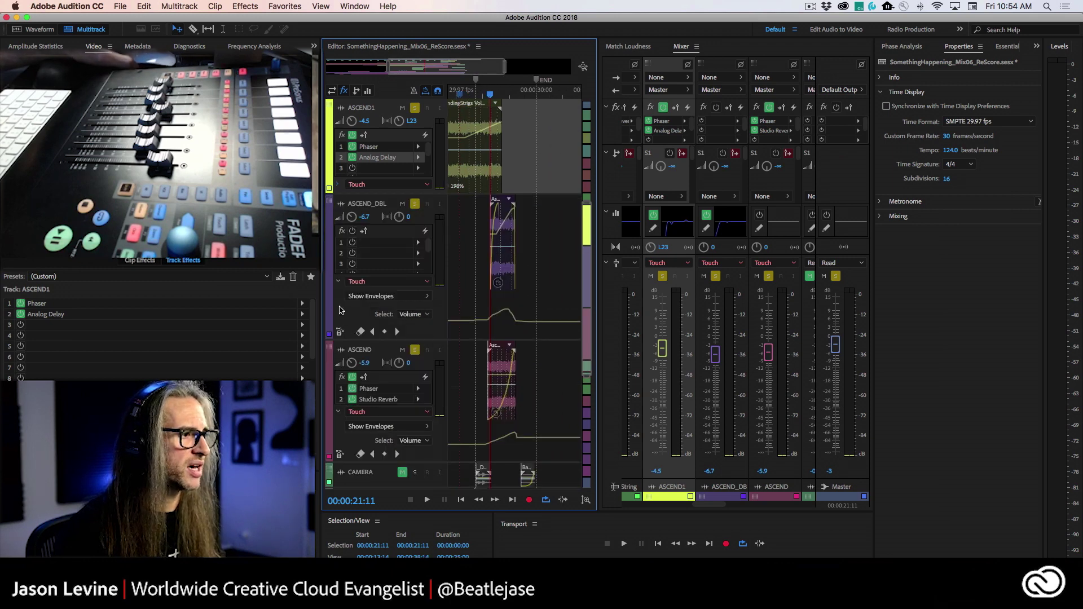
{"action": "left_click", "coordinate": [338, 281]}
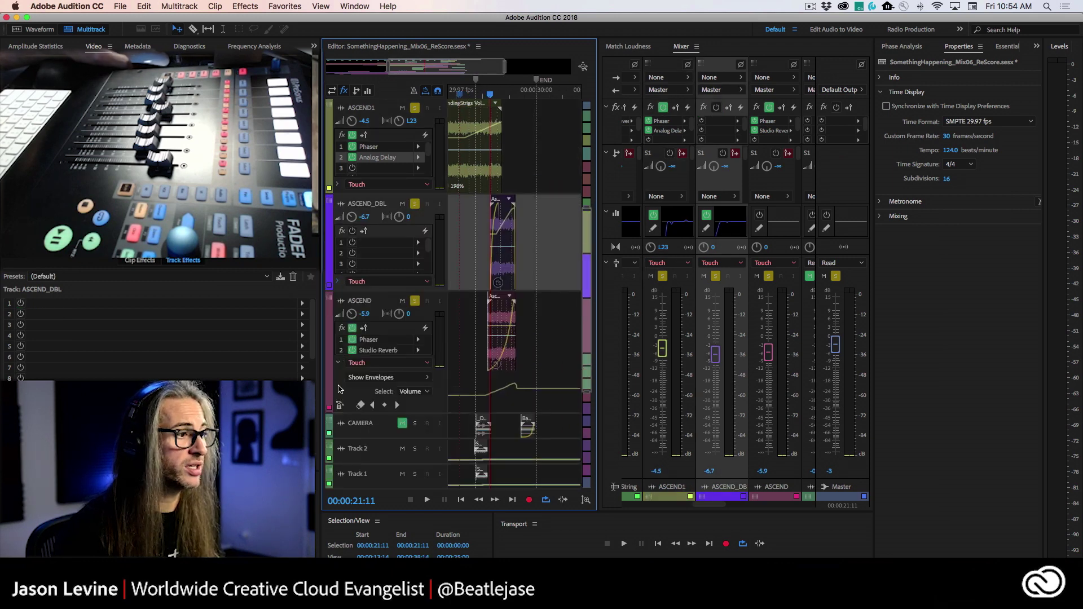
{"action": "left_click", "coordinate": [338, 363]}
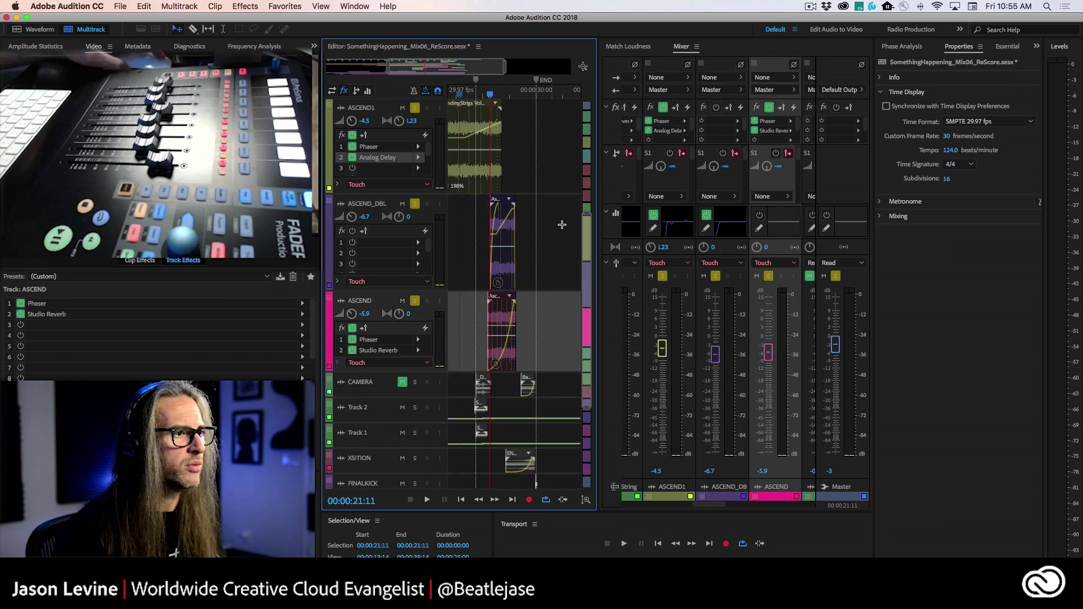
{"action": "left_click_drag", "start_coordinate": [585, 237], "coordinate": [585, 124]}
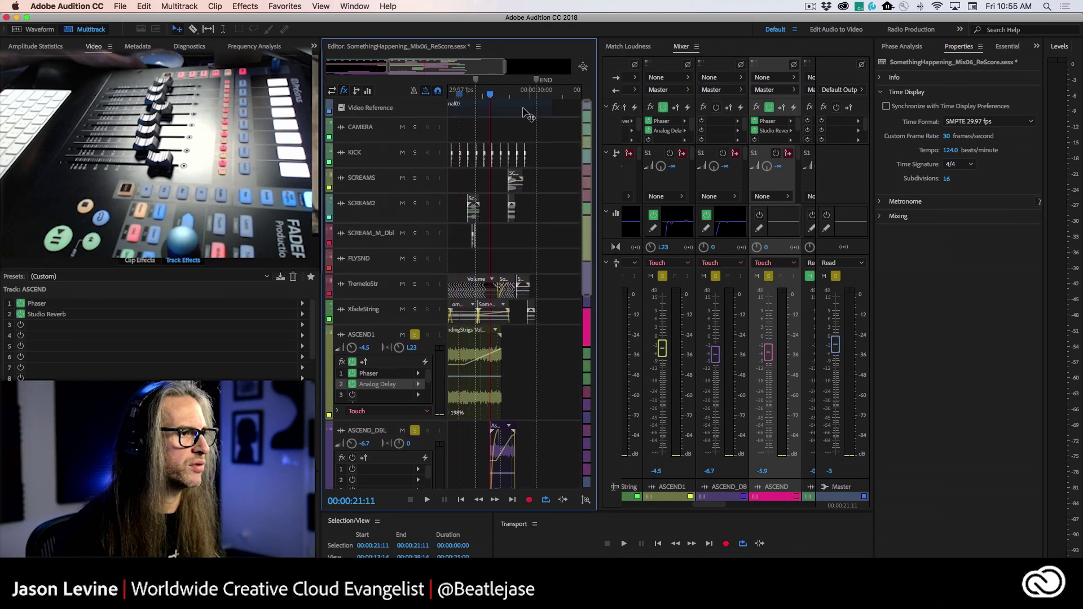
{"action": "scroll", "coordinate": [389, 71], "scroll_direction": "up", "scroll_amount": 10}
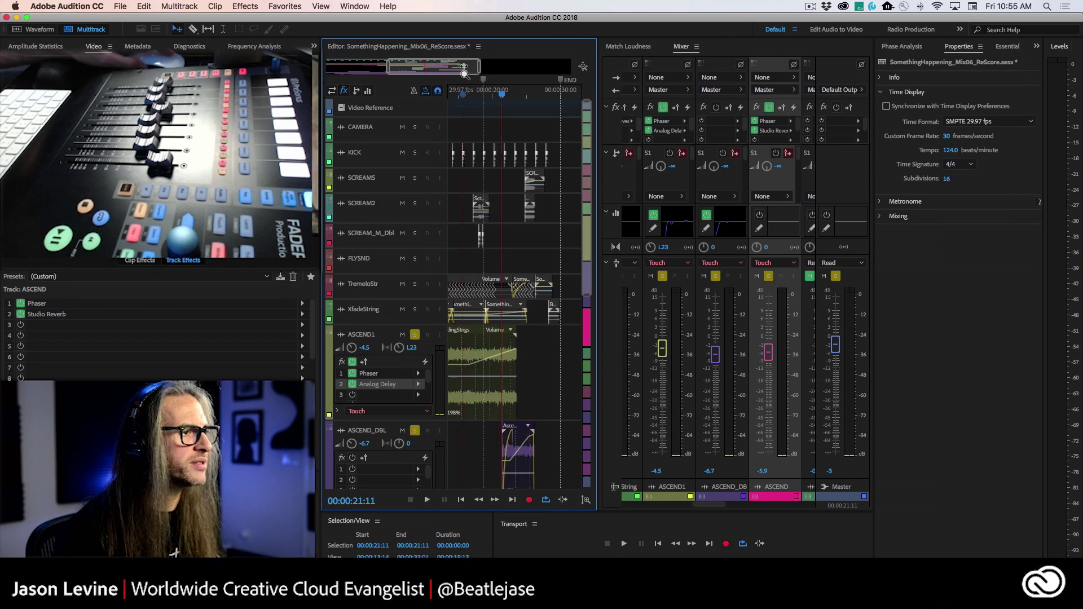
{"action": "scroll", "coordinate": [389, 70], "scroll_direction": "down", "scroll_amount": 6}
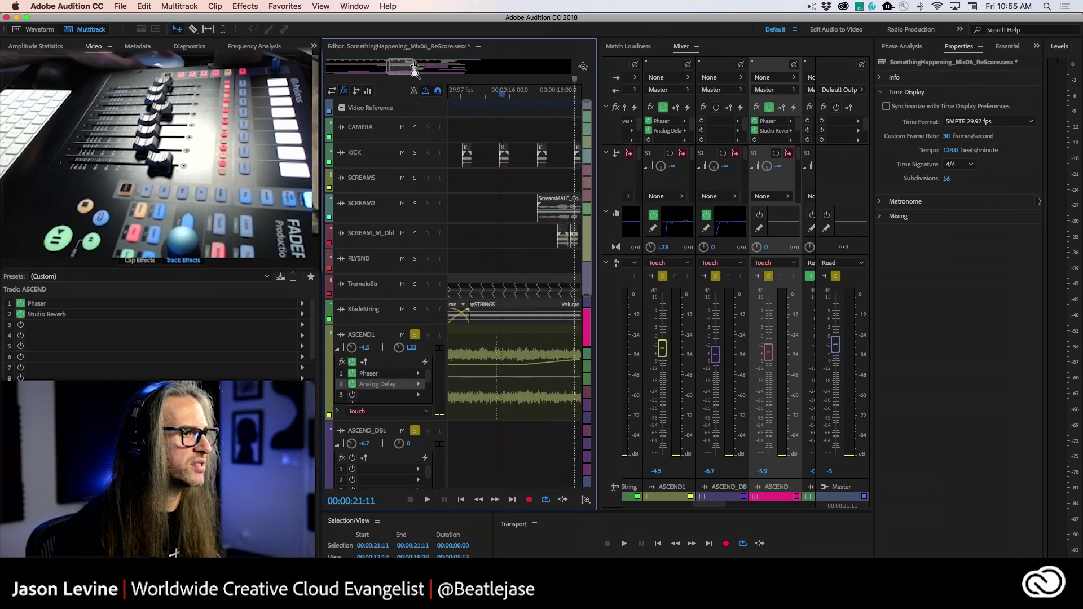
{"action": "left_click_drag", "start_coordinate": [398, 65], "coordinate": [407, 209]}
{"action": "left_click", "coordinate": [415, 203]}
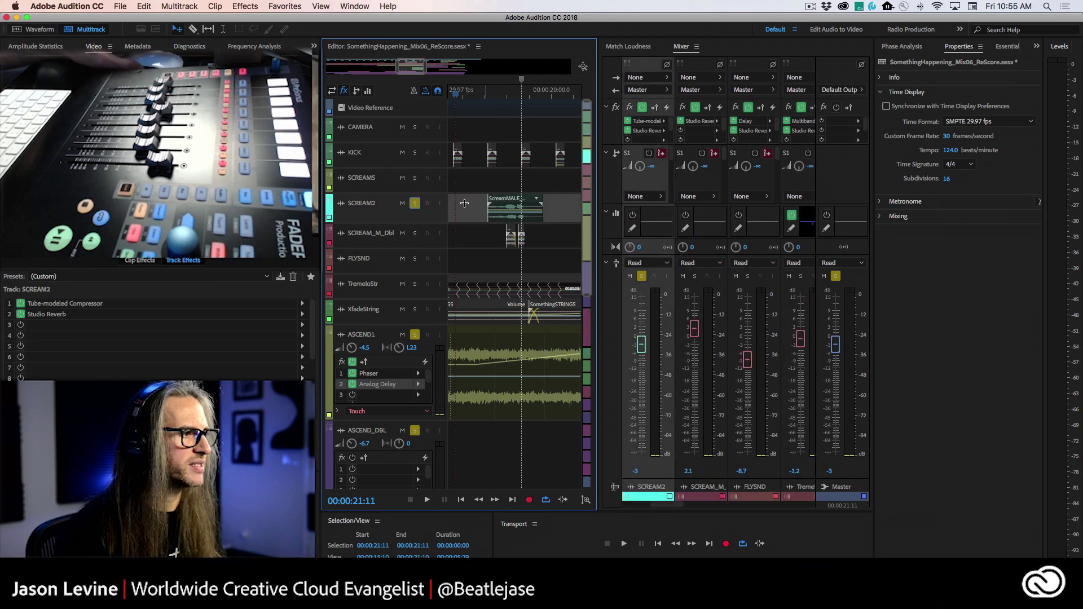
{"action": "left_click", "coordinate": [489, 94]}
{"action": "key", "text": "space"}
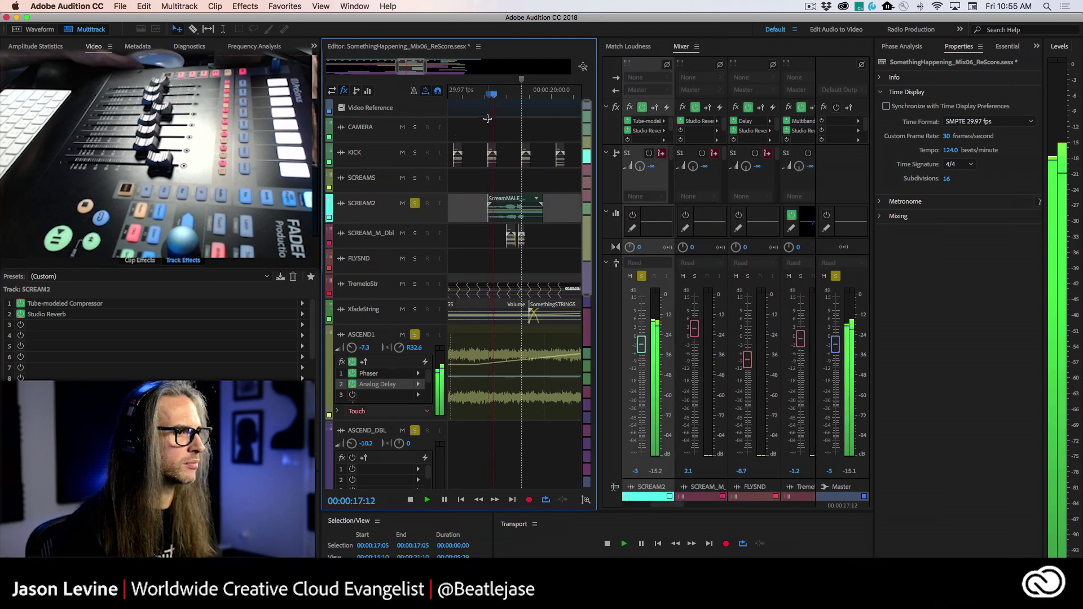
{"action": "key", "text": "space"}
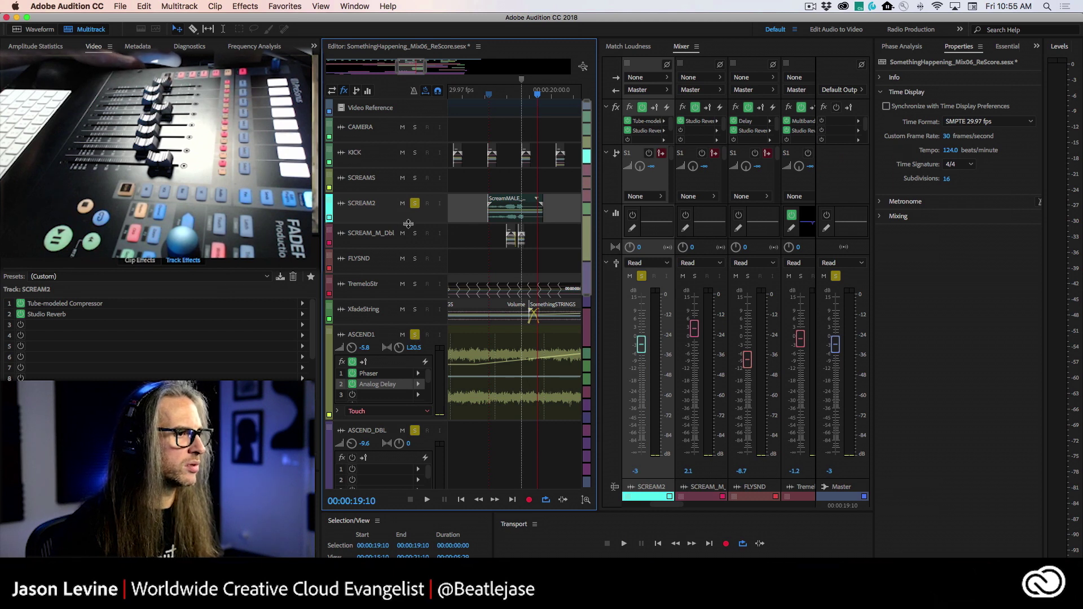
{"action": "left_click_drag", "start_coordinate": [419, 220], "coordinate": [416, 294]}
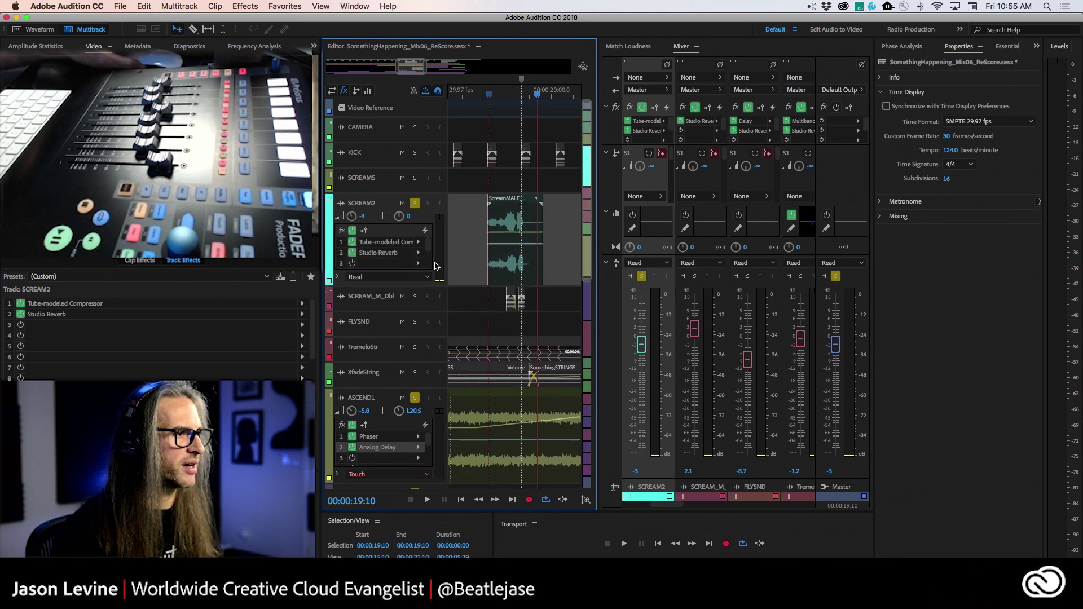
{"action": "left_click", "coordinate": [491, 93]}
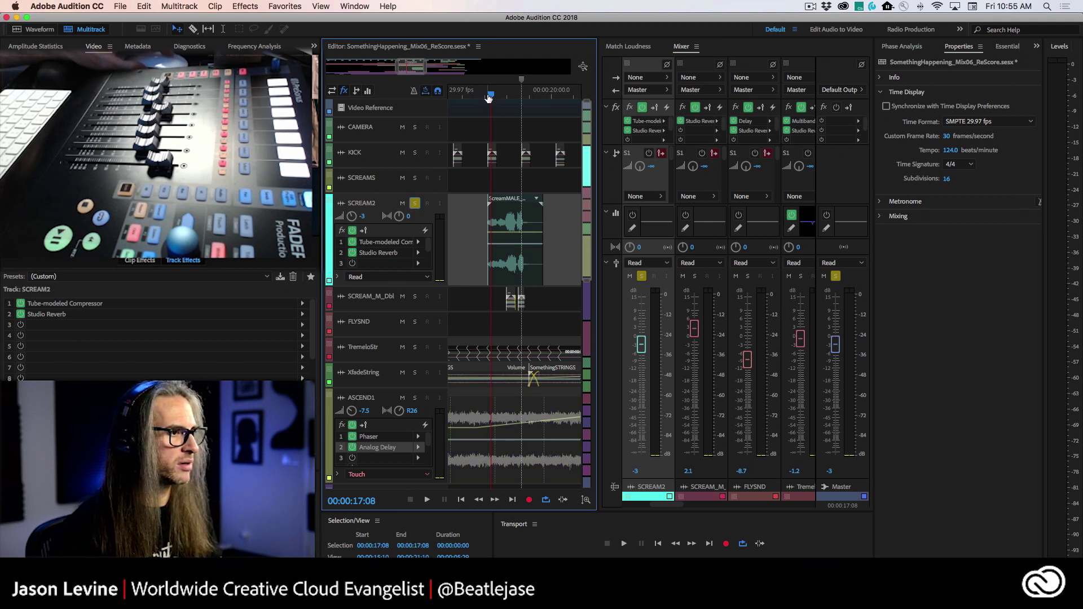
{"action": "left_click", "coordinate": [485, 93]}
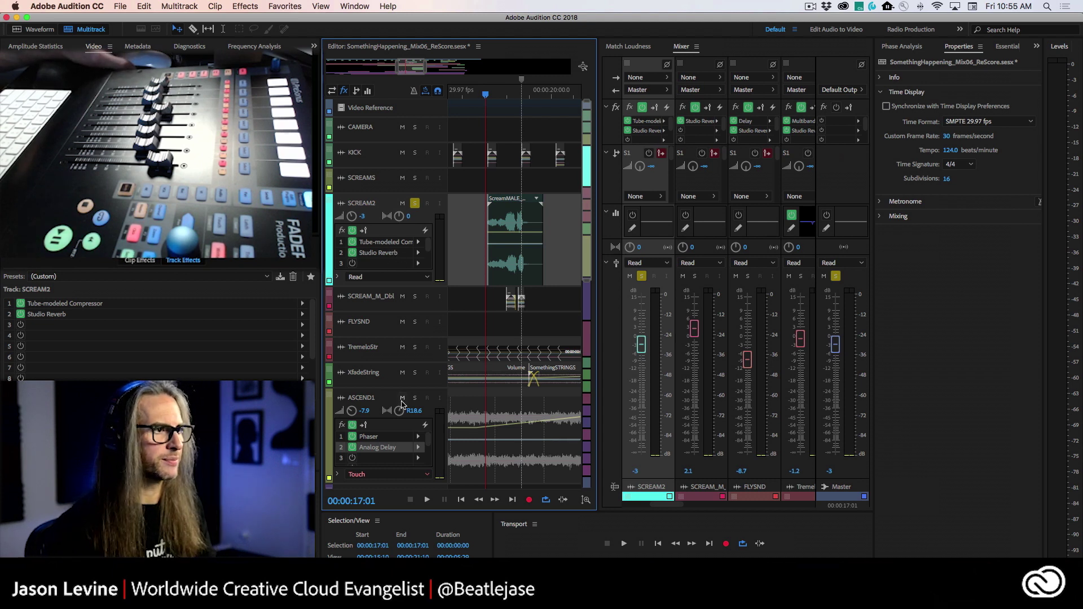
{"action": "key", "text": "space"}
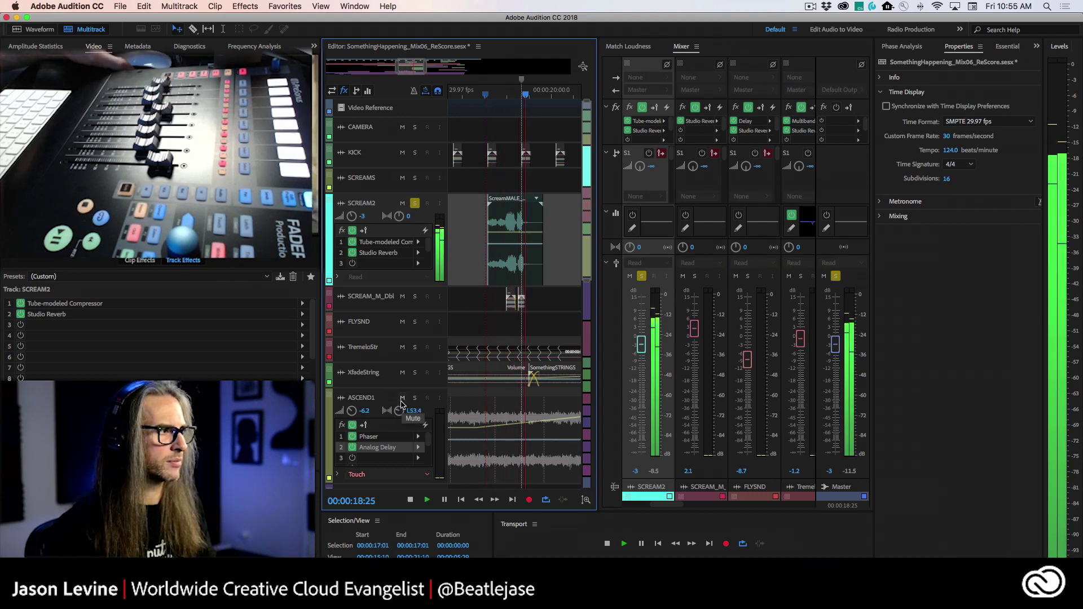
{"action": "left_click", "coordinate": [490, 95]}
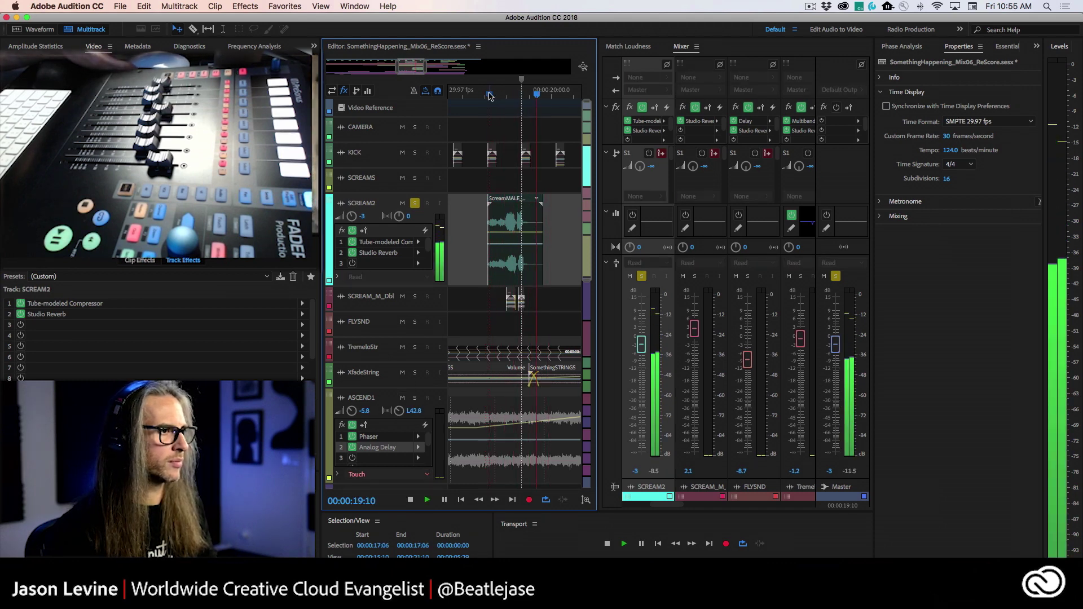
{"action": "key", "text": "space"}
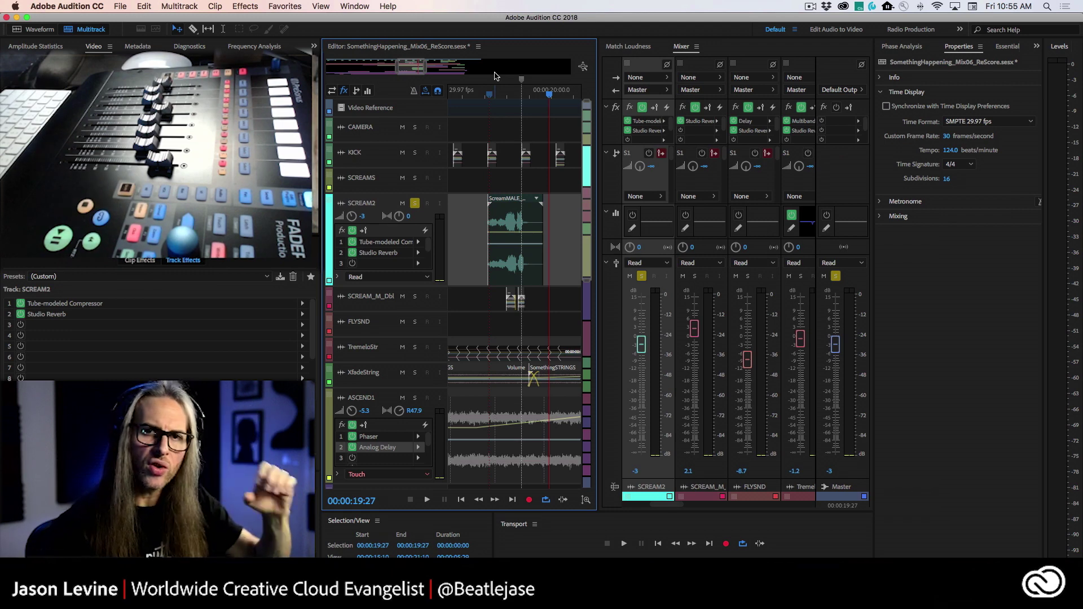
{"action": "left_click", "coordinate": [490, 94]}
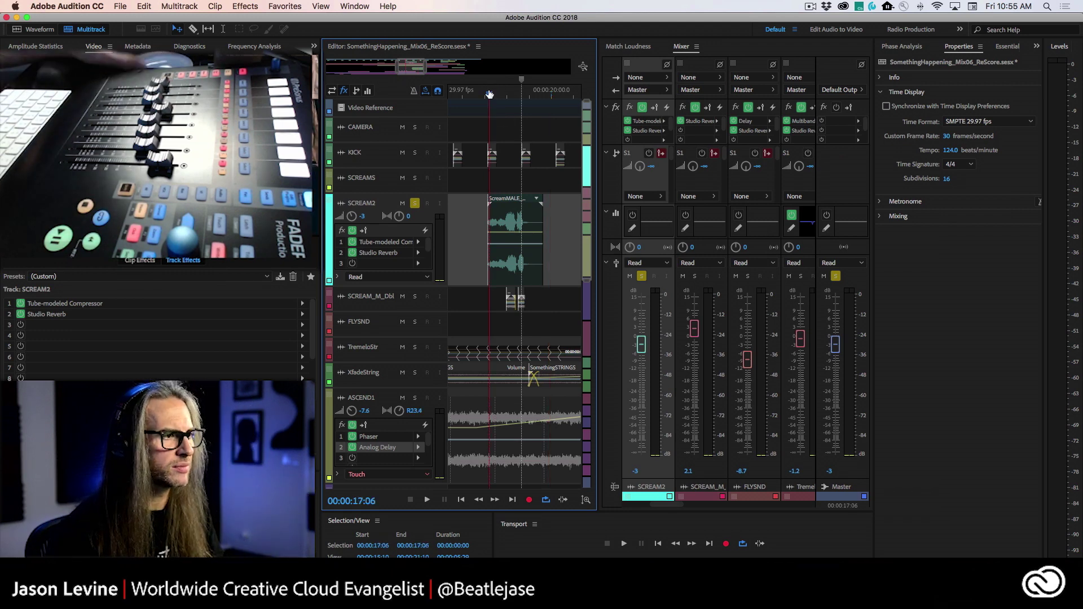
{"action": "key", "text": "space"}
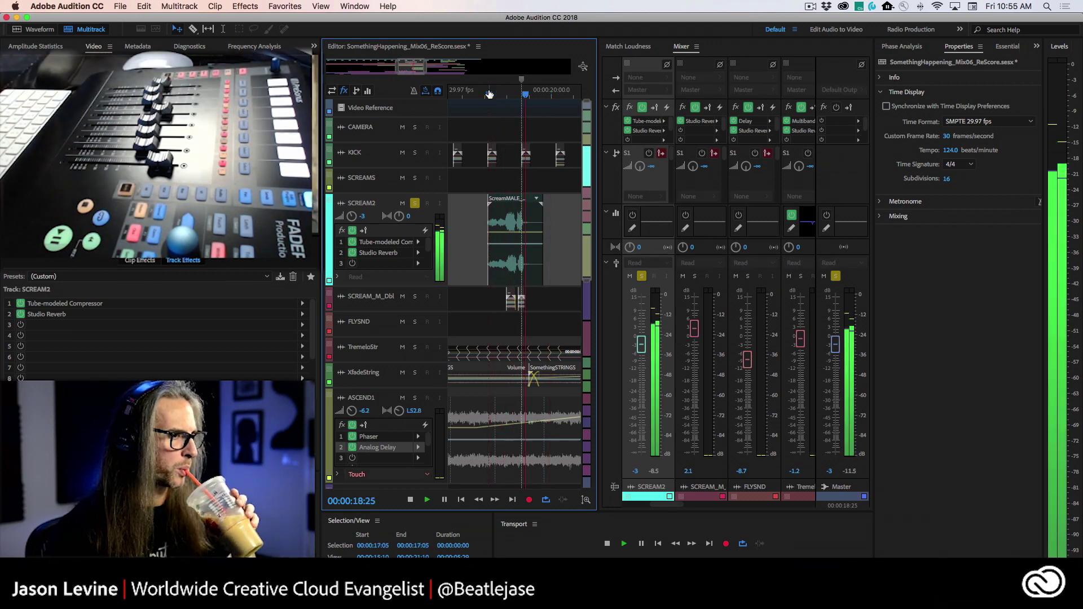
{"action": "key", "text": "space"}
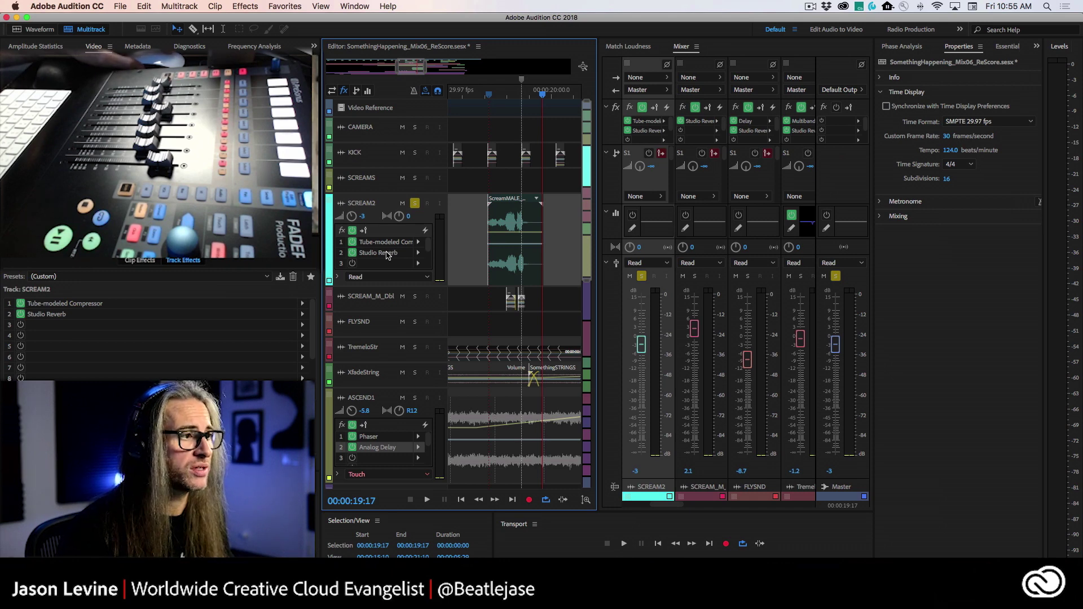
- Open SCREAM2's Studio Reverb editor and move its window up and to the left
{"action": "double_click", "coordinate": [387, 254]}
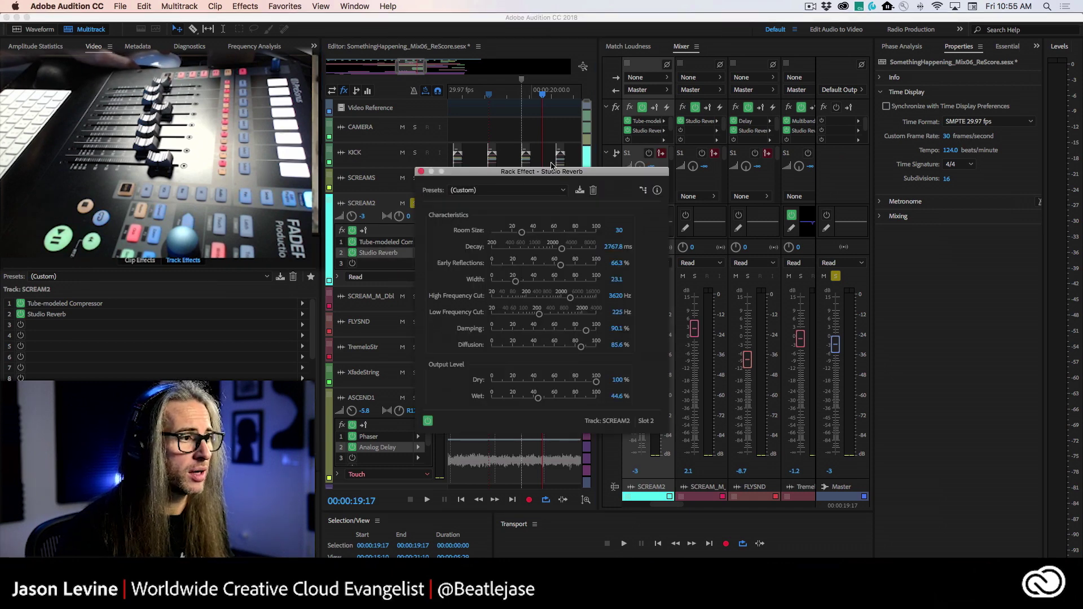
{"action": "left_click_drag", "start_coordinate": [548, 172], "coordinate": [338, 111]}
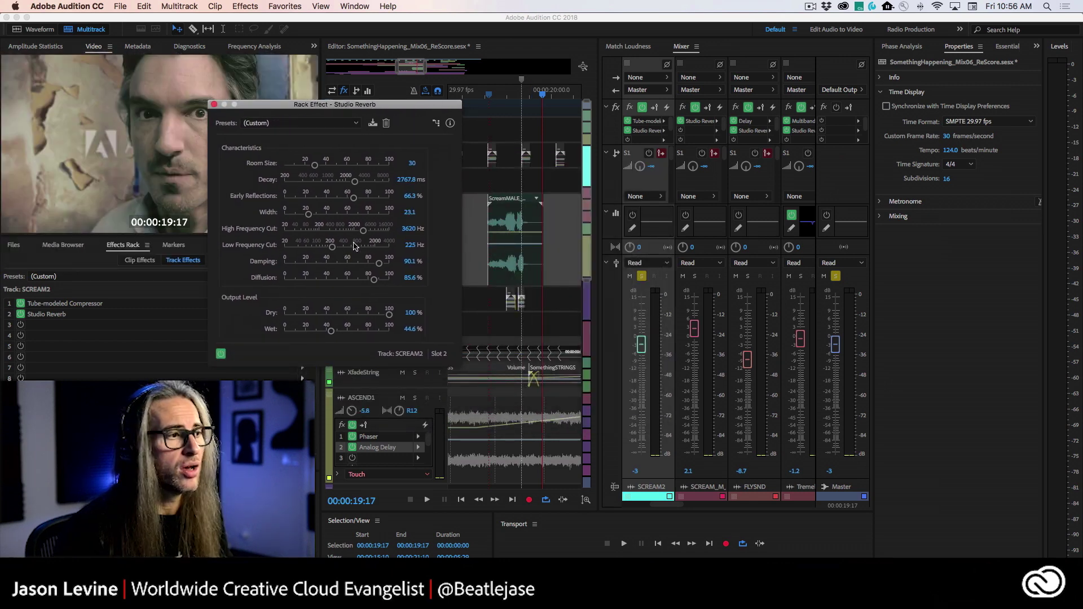
{"action": "left_click_drag", "start_coordinate": [373, 109], "coordinate": [328, 101]}
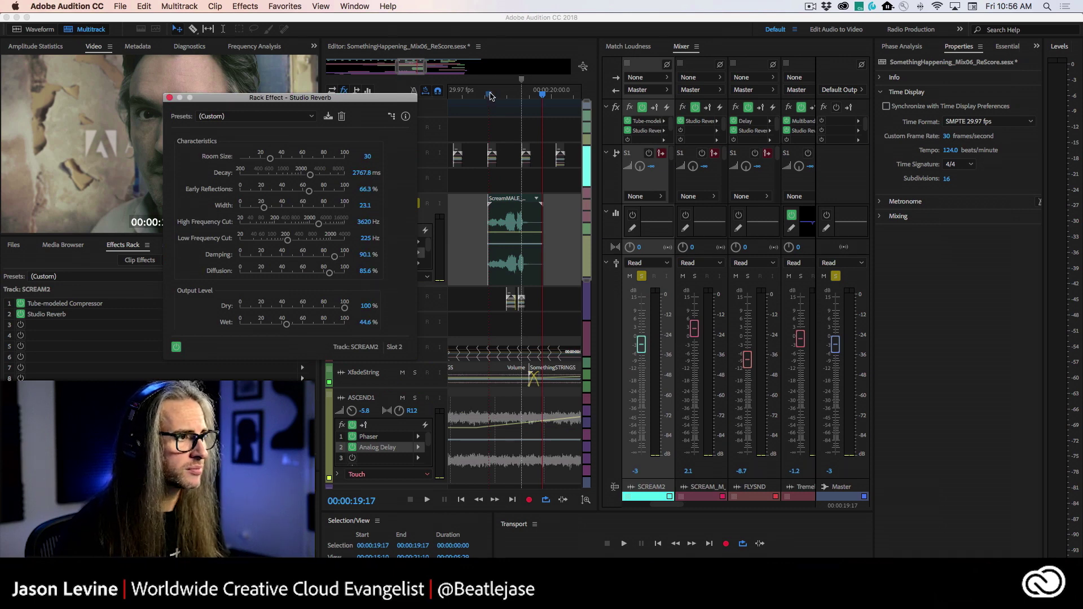
- Try longer Decay times on the scream passage from 17:07, then settle Decay around 2758 ms
{"action": "left_click", "coordinate": [490, 95]}
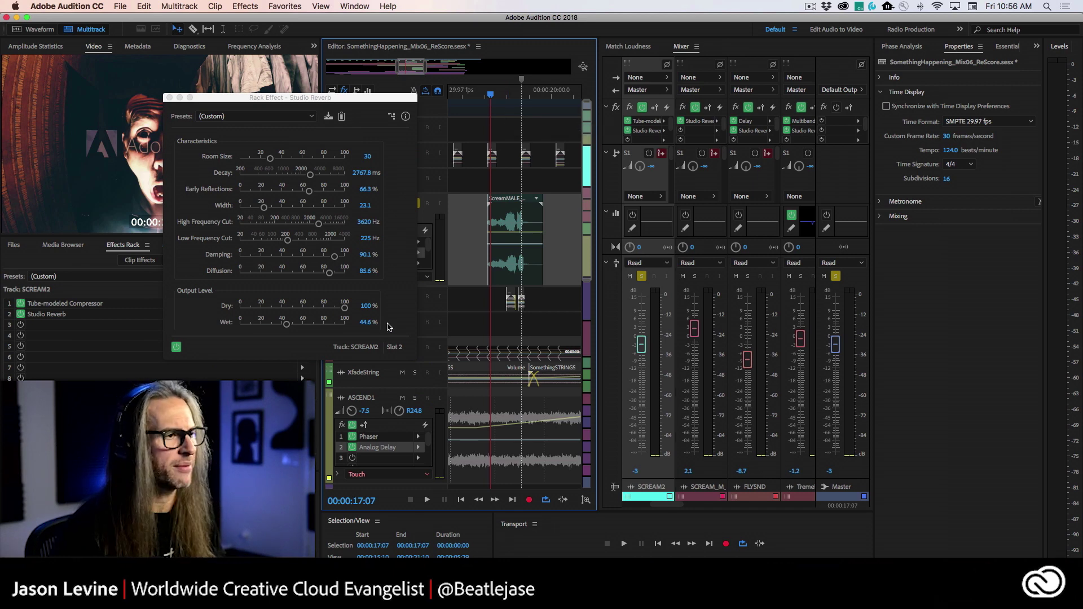
{"action": "key", "text": "space"}
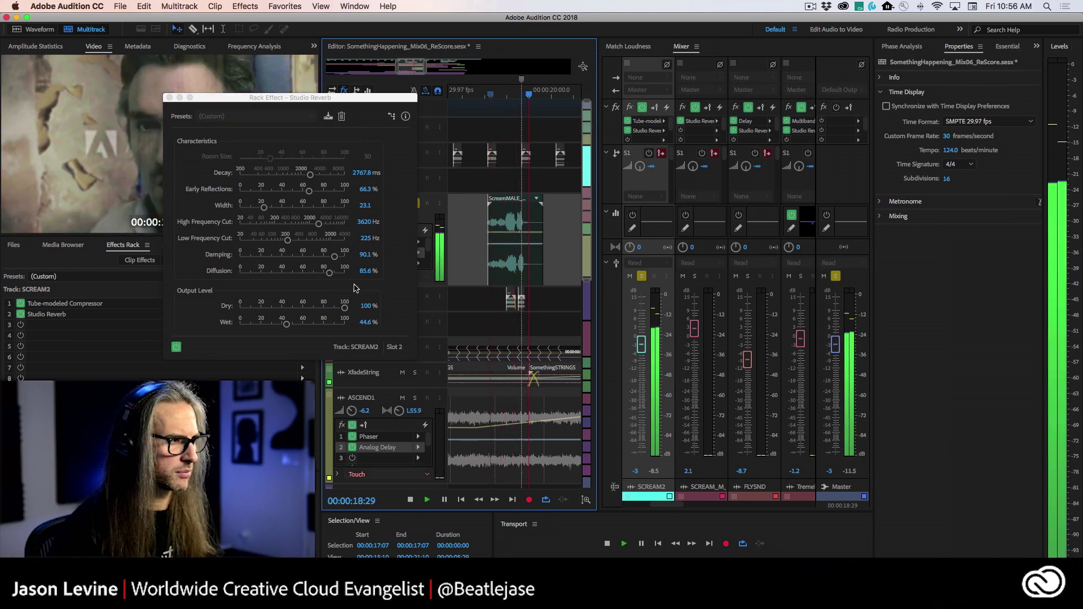
{"action": "key", "text": "space"}
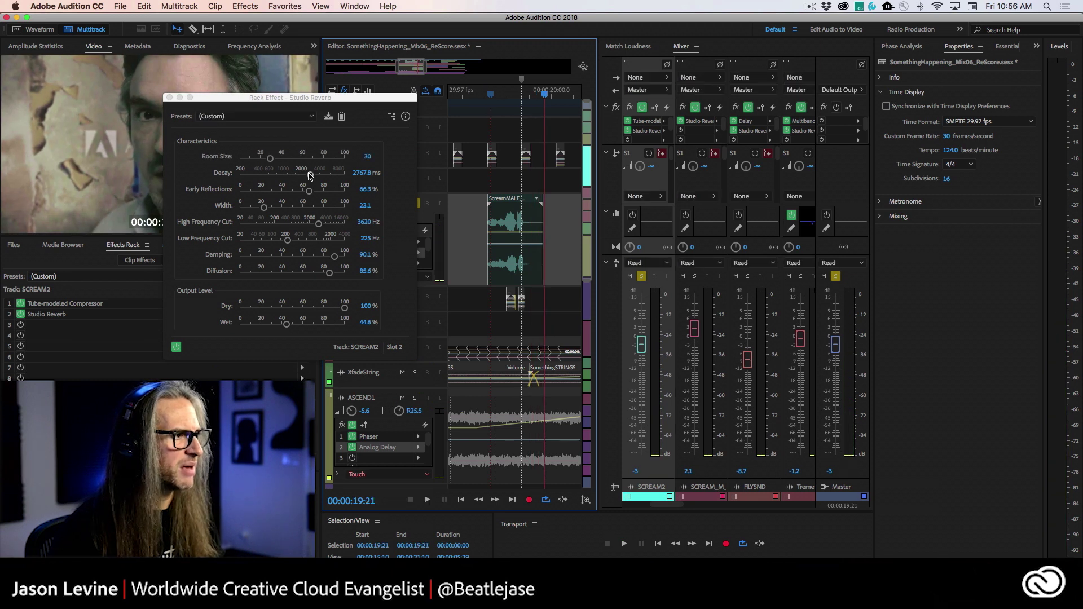
{"action": "left_click_drag", "start_coordinate": [310, 175], "coordinate": [314, 176]}
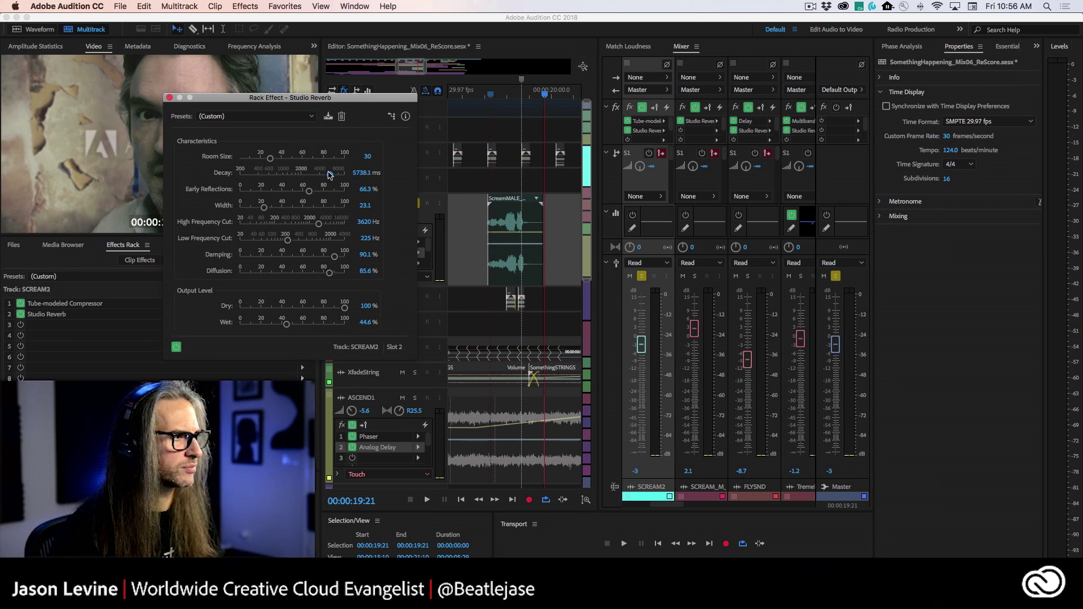
{"action": "left_click", "coordinate": [491, 97]}
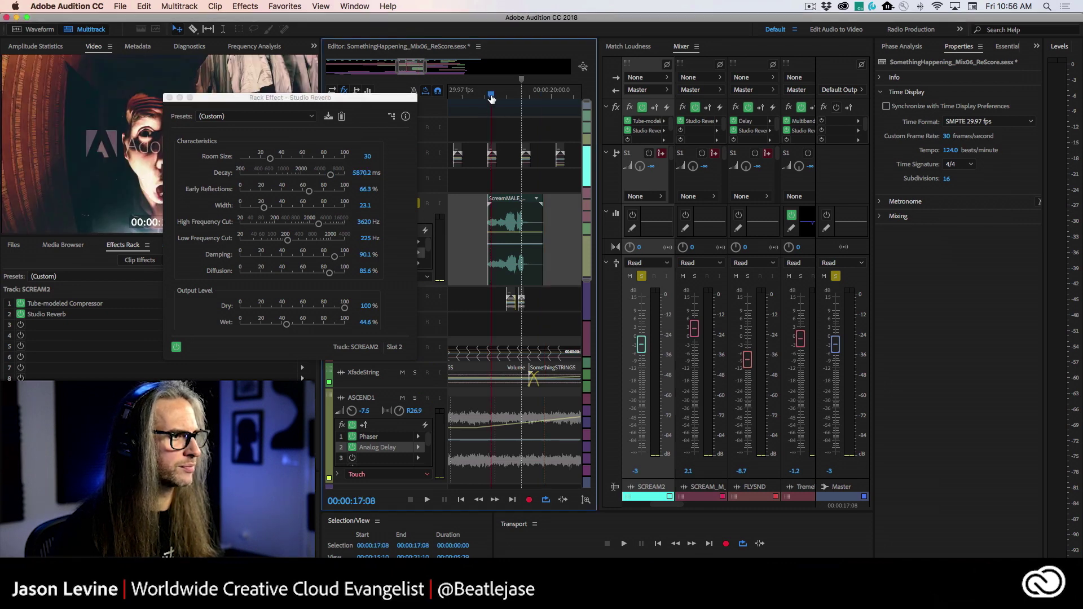
{"action": "key", "text": "space"}
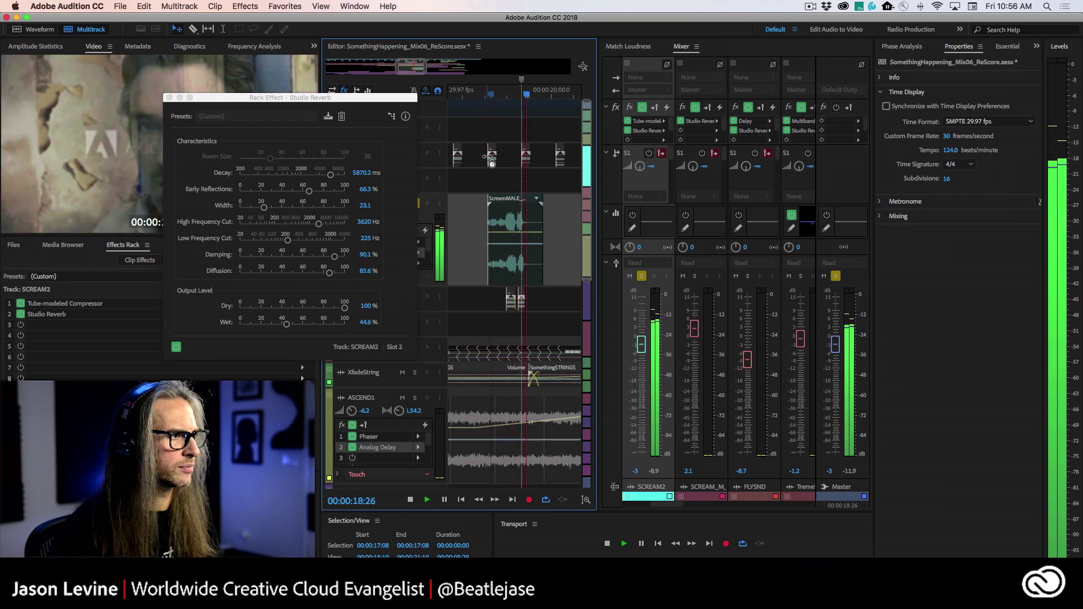
{"action": "key", "text": "space"}
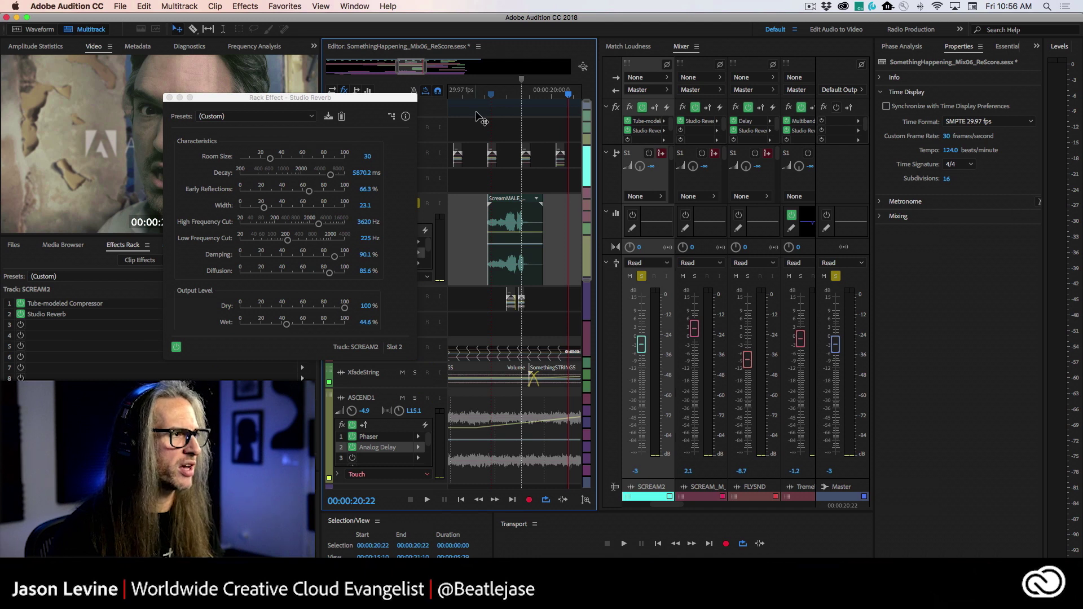
{"action": "left_click_drag", "start_coordinate": [333, 177], "coordinate": [315, 177]}
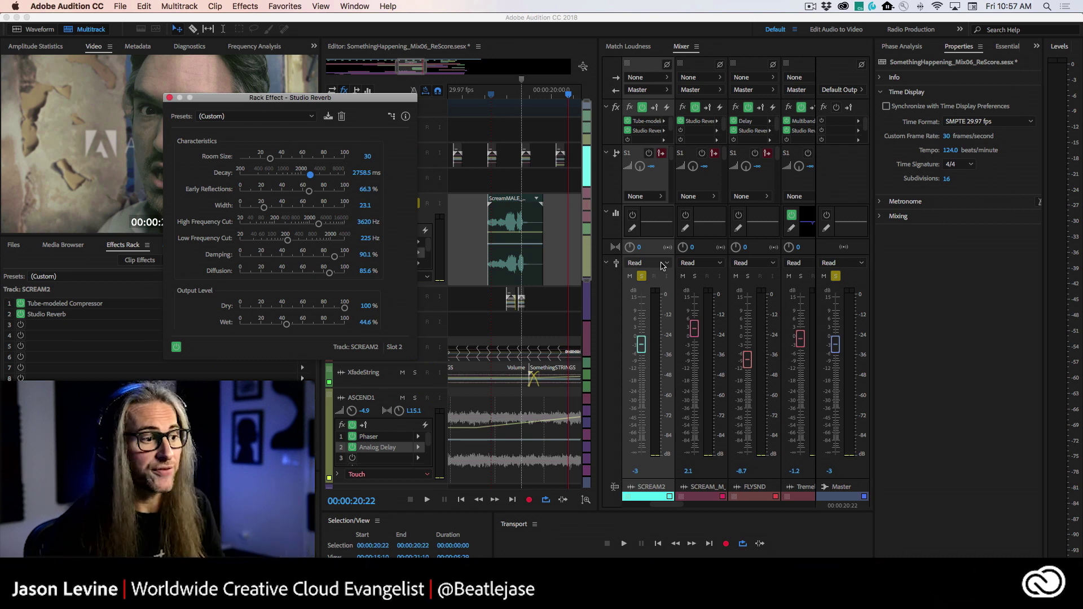
- Set SCREAM2's automation mode to Write
{"action": "left_click", "coordinate": [663, 264]}
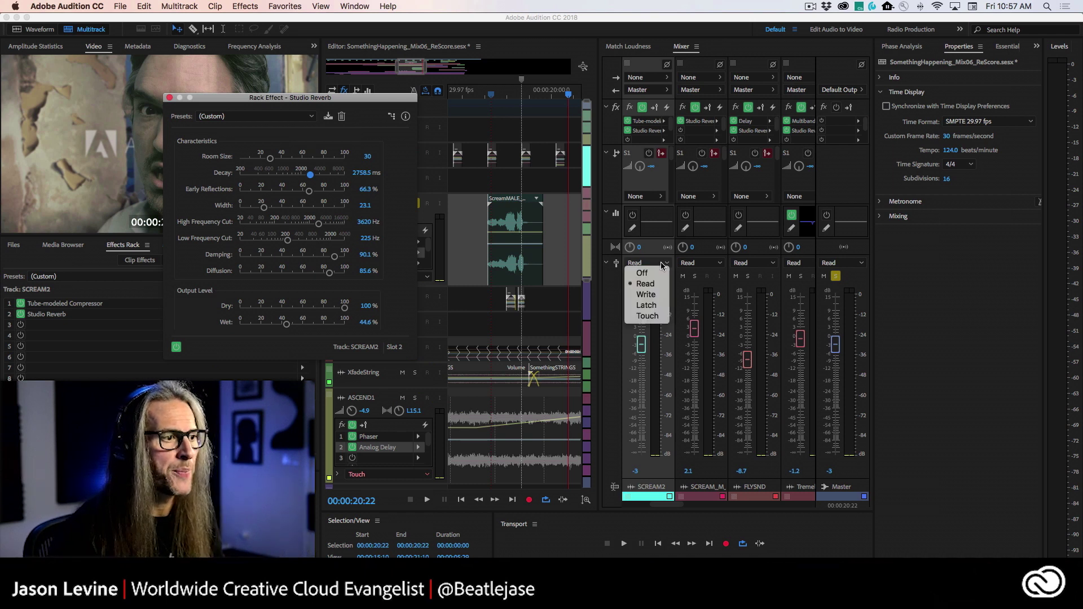
{"action": "left_click", "coordinate": [657, 295]}
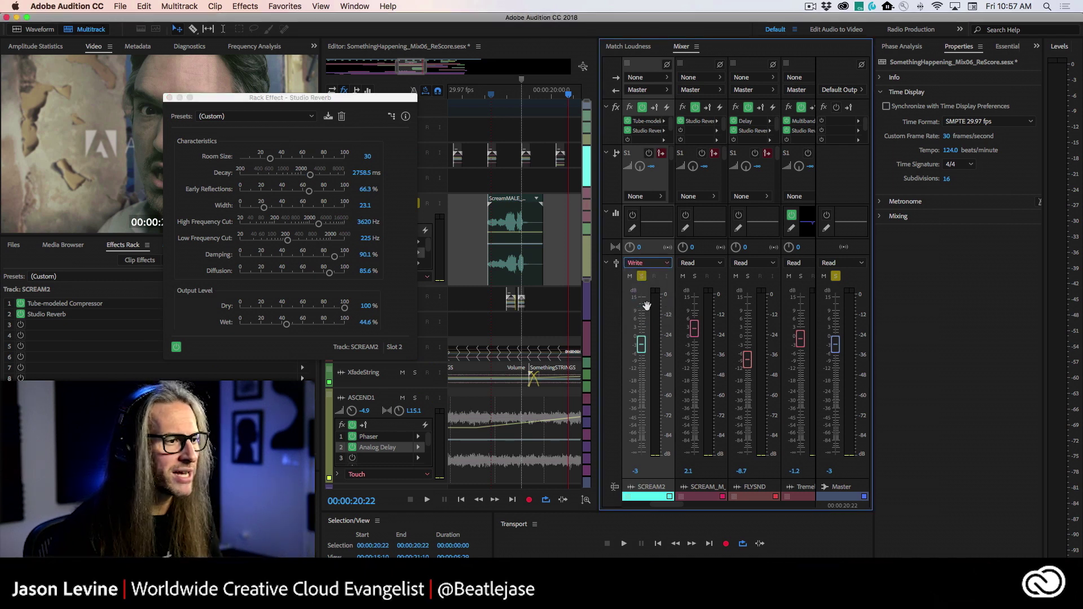
{"action": "left_click_drag", "start_coordinate": [308, 103], "coordinate": [308, 96]}
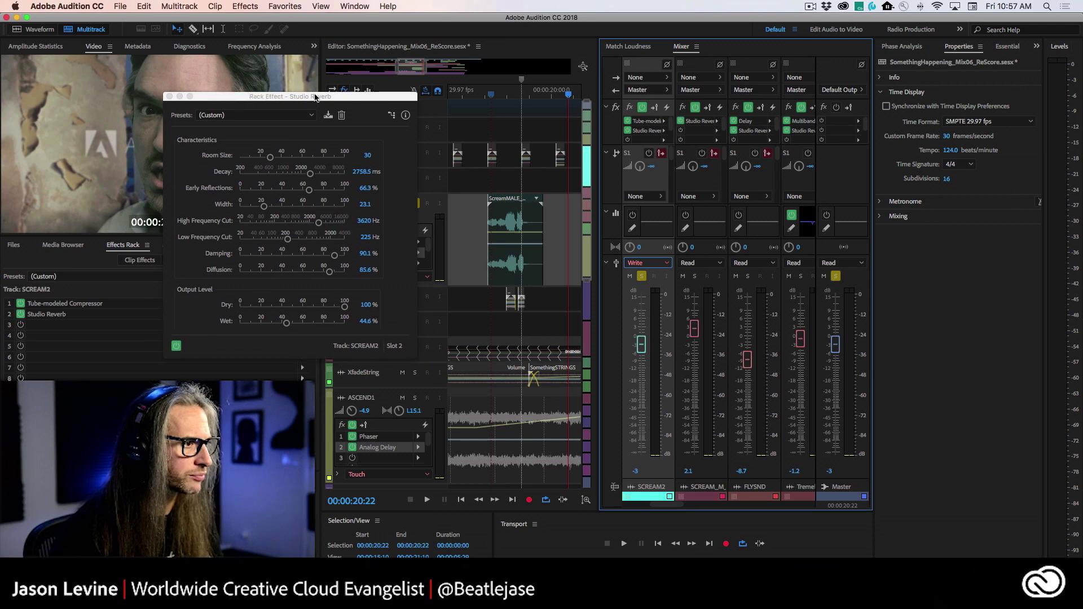
- Record a rising Decay pass from 16:29 up to about 7834.9 ms, then replay it
{"action": "left_click", "coordinate": [485, 94]}
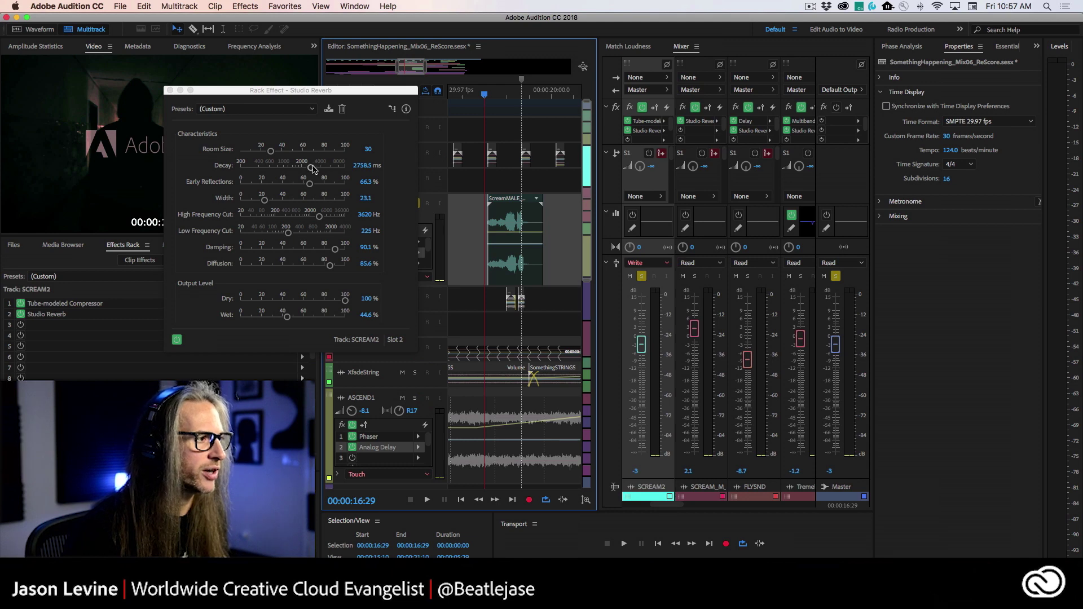
{"action": "key", "text": "space"}
{"action": "left_click_drag", "start_coordinate": [311, 168], "coordinate": [339, 166]}
{"action": "key", "text": "space"}
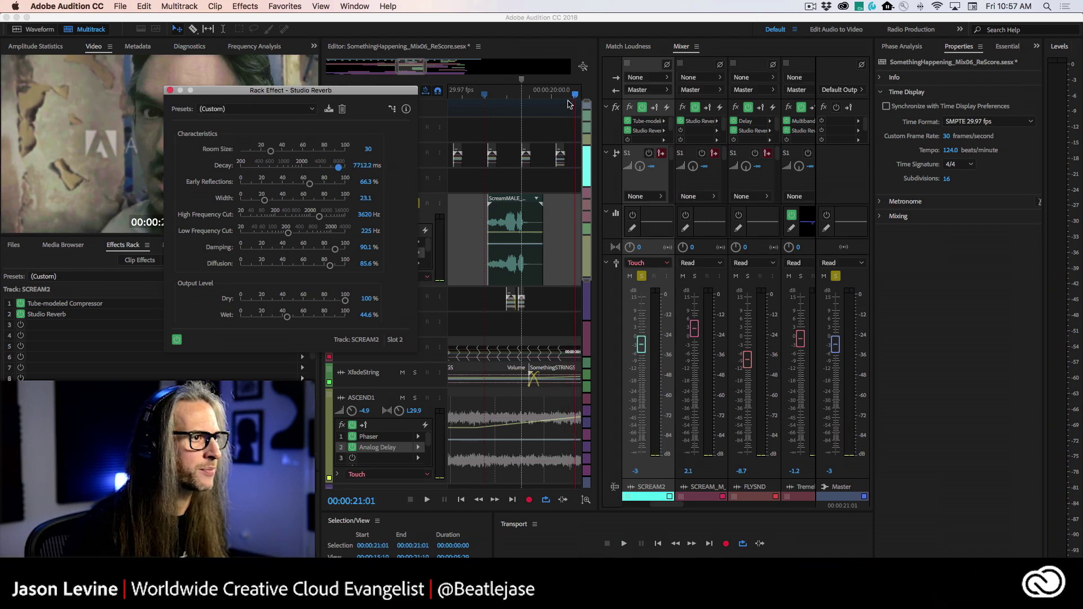
{"action": "left_click_drag", "start_coordinate": [574, 94], "coordinate": [486, 100]}
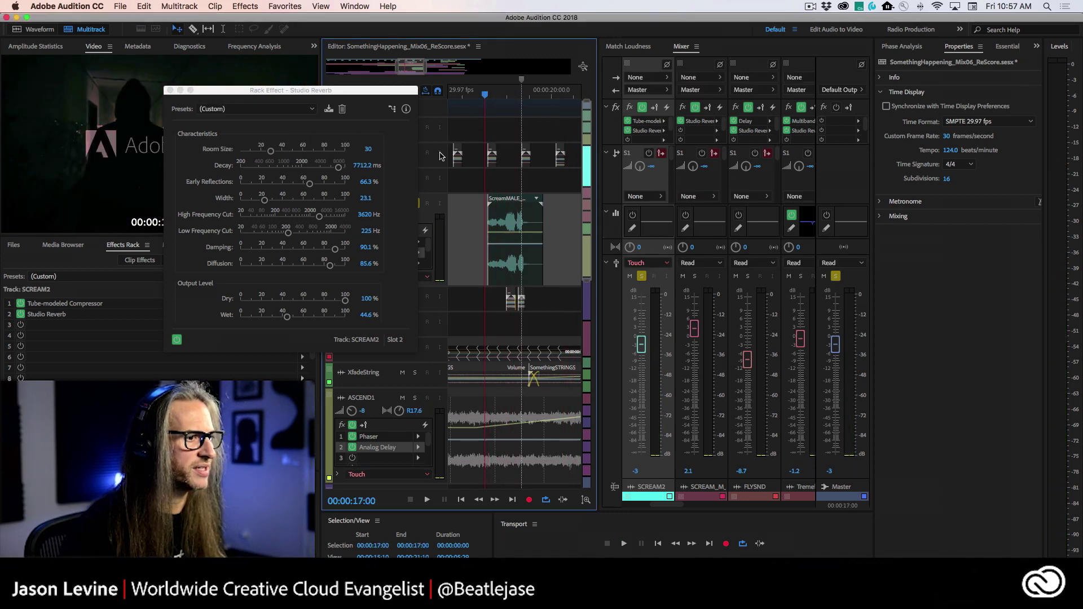
{"action": "key", "text": "space"}
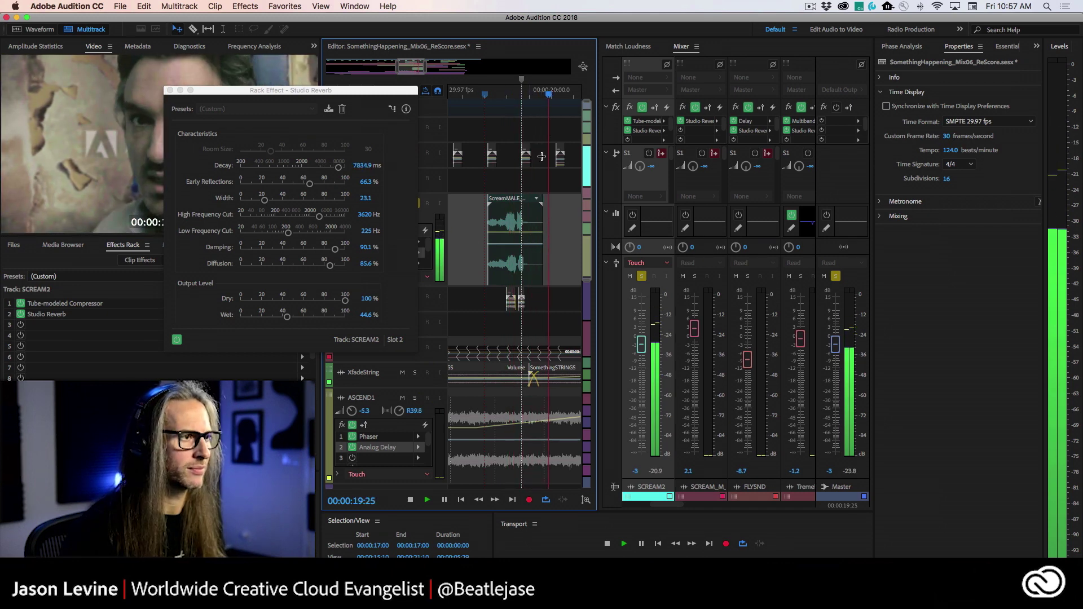
- Replay the scream passage from 16:25 with the reverb editor in focus
{"action": "left_click", "coordinate": [382, 167]}
{"action": "key", "text": "space"}
{"action": "left_click_drag", "start_coordinate": [555, 94], "coordinate": [477, 93]}
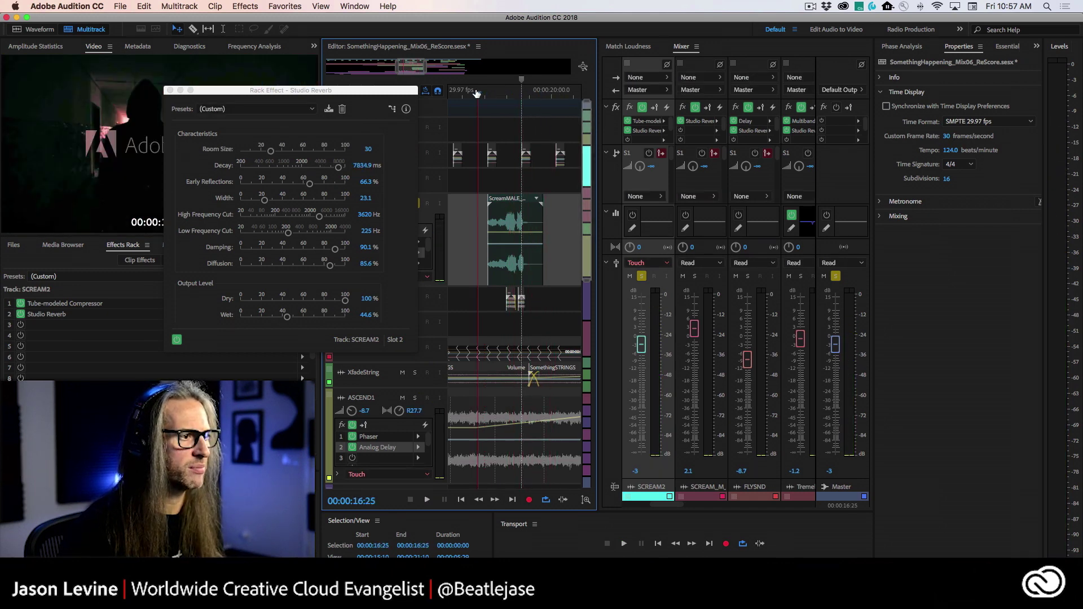
{"action": "left_click", "coordinate": [368, 165]}
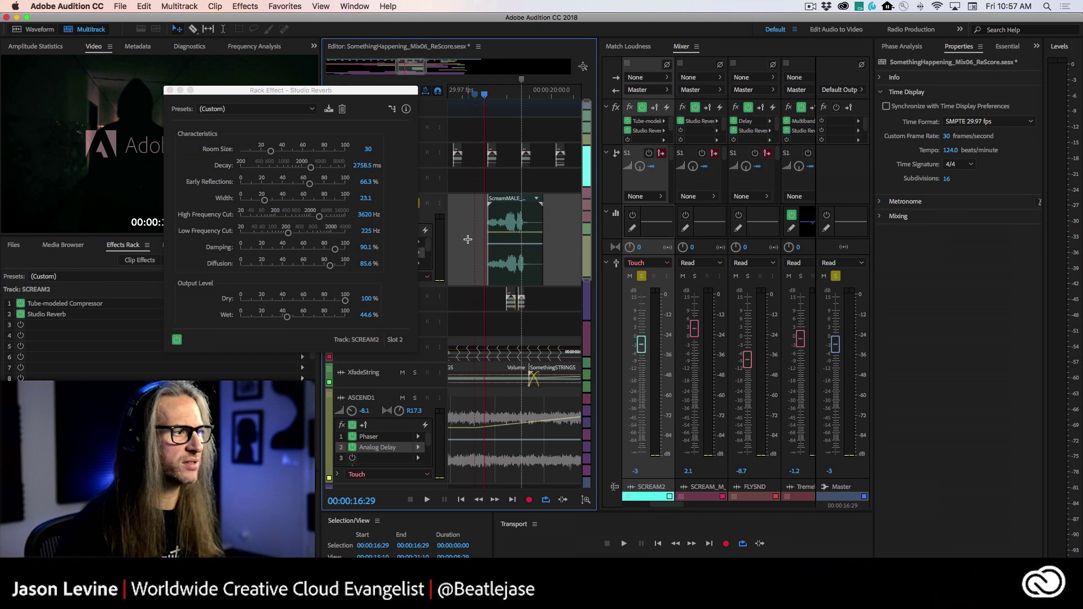
{"action": "key", "text": "space"}
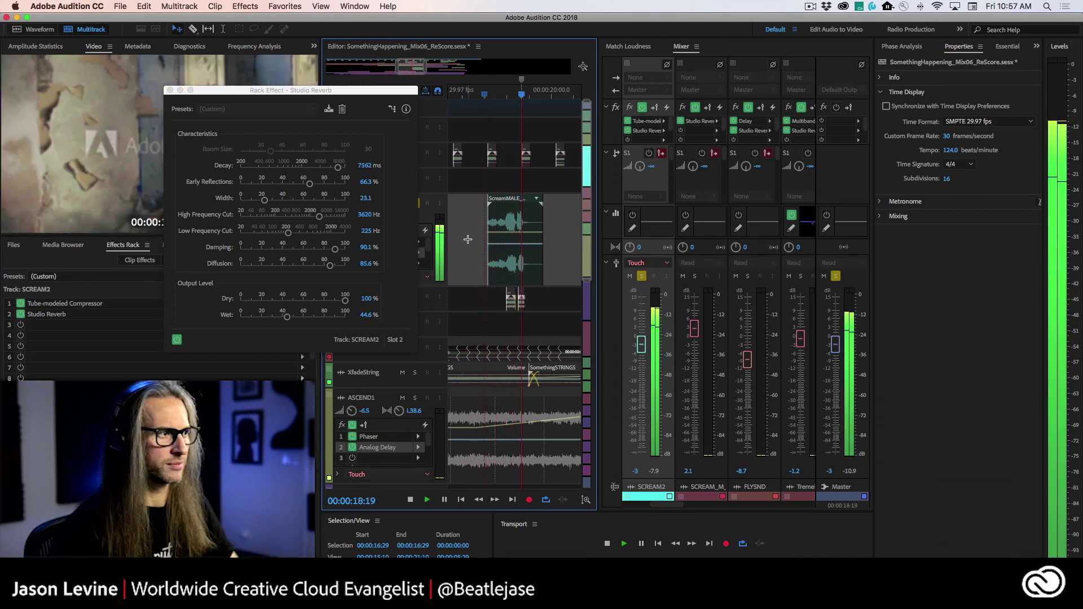
{"action": "key", "text": "space"}
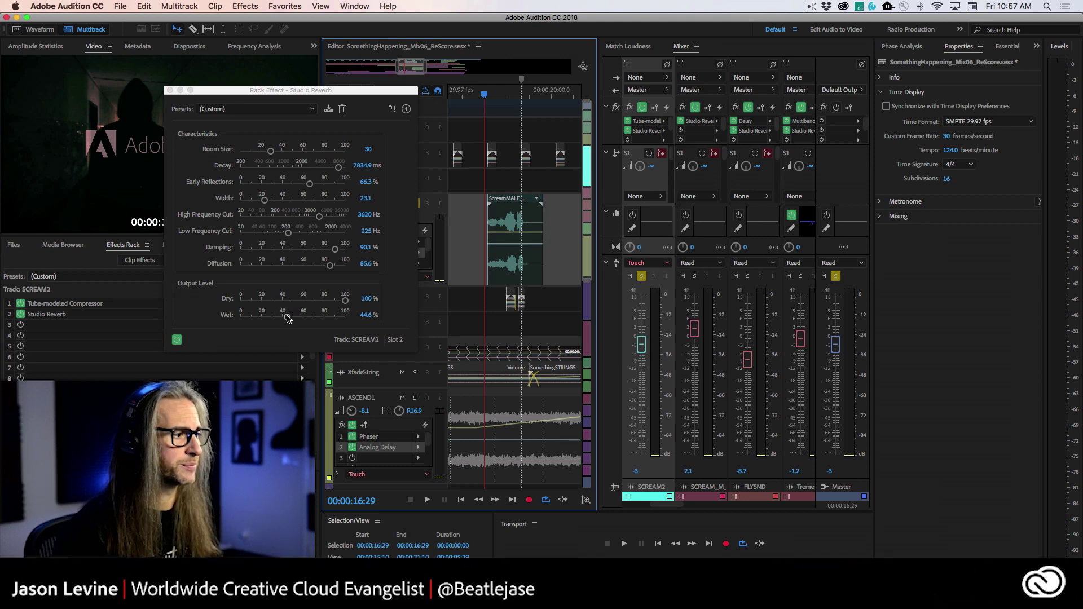
- Write a rising reverb Wet level during playback, then replay from 16:16
{"action": "key", "text": "space"}
{"action": "left_click_drag", "start_coordinate": [288, 319], "coordinate": [334, 320]}
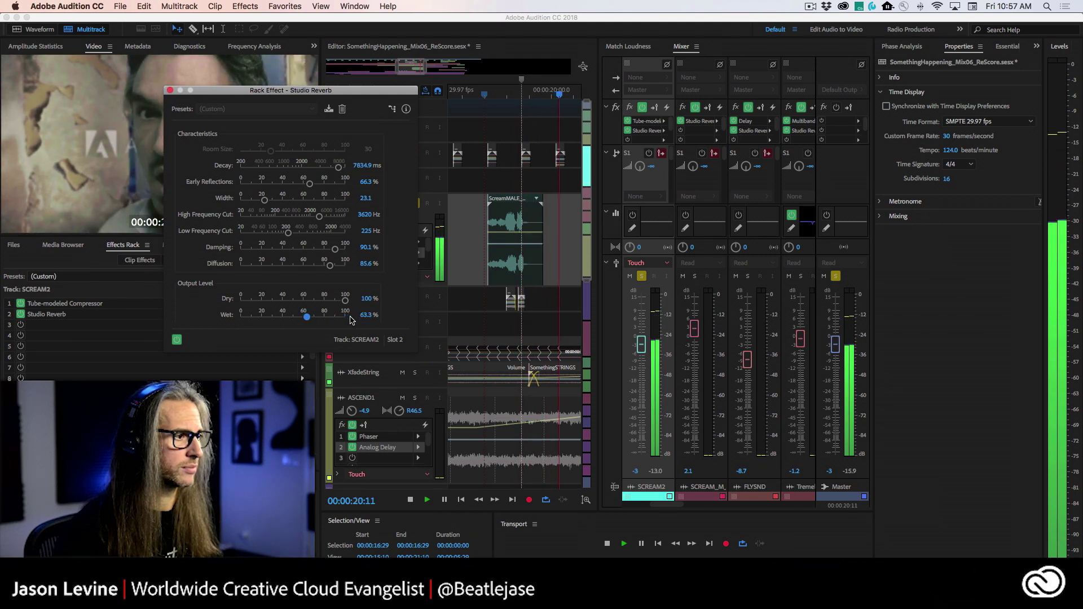
{"action": "key", "text": "space"}
{"action": "left_click", "coordinate": [473, 99]}
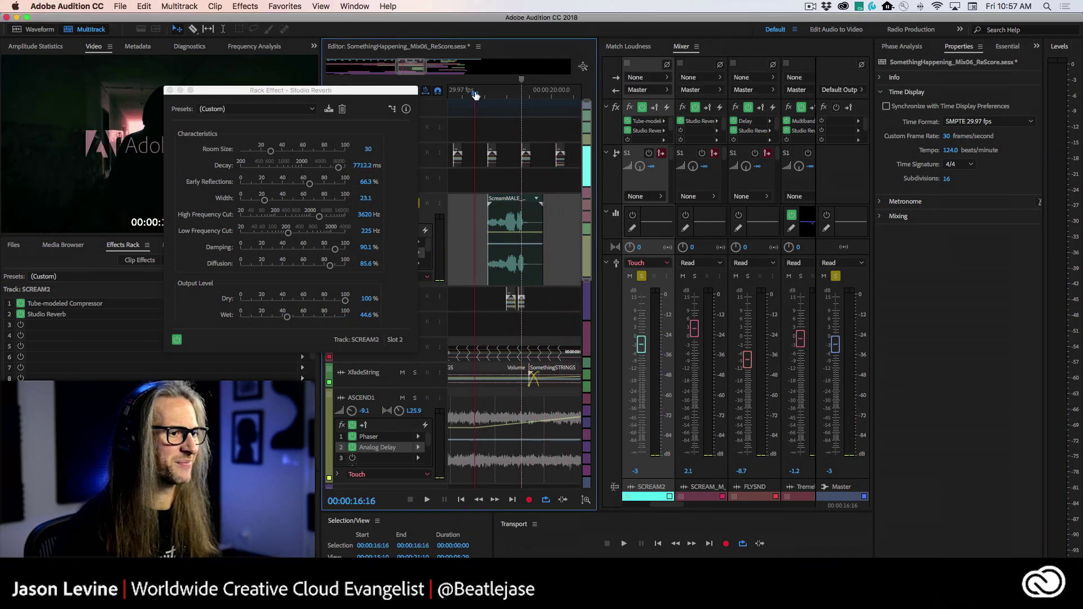
{"action": "key", "text": "space"}
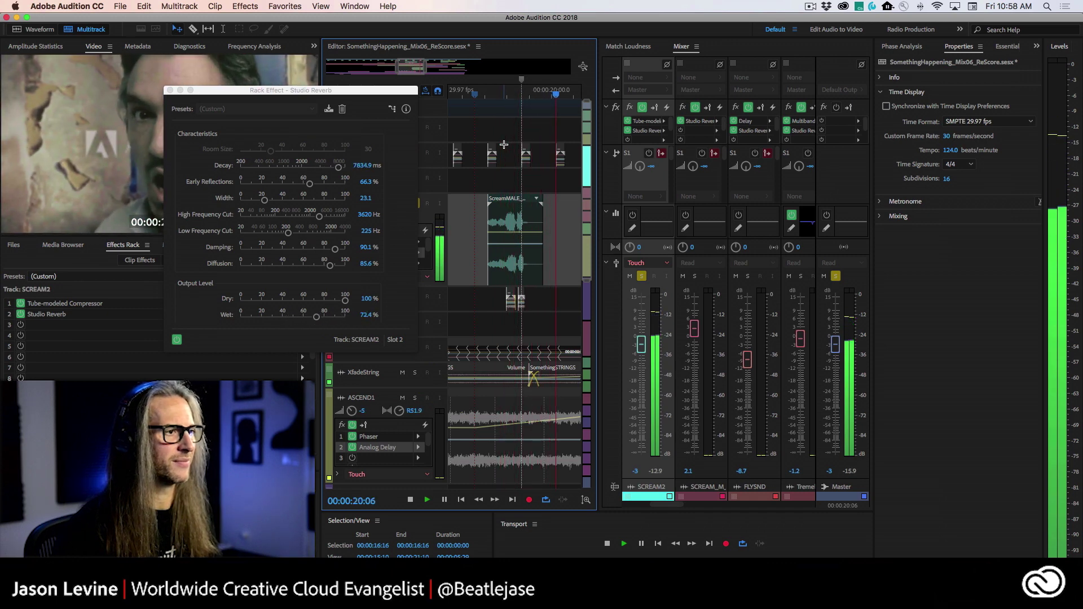
{"action": "key", "text": "space"}
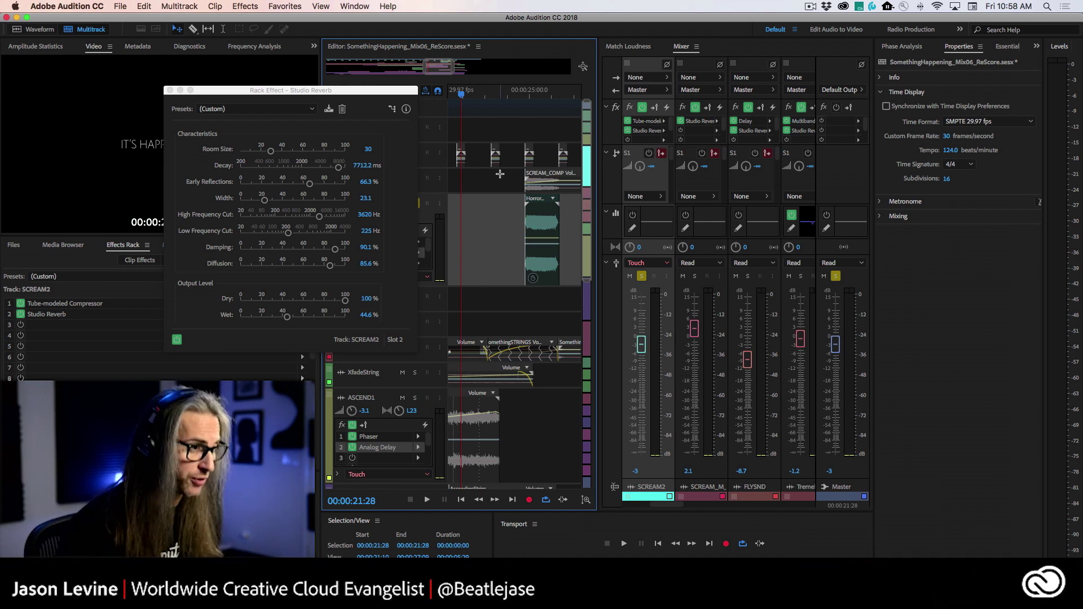
- Write a dip in the reverb Dry level during playback, then close the Studio Reverb editor
{"action": "key", "text": "alt+space"}
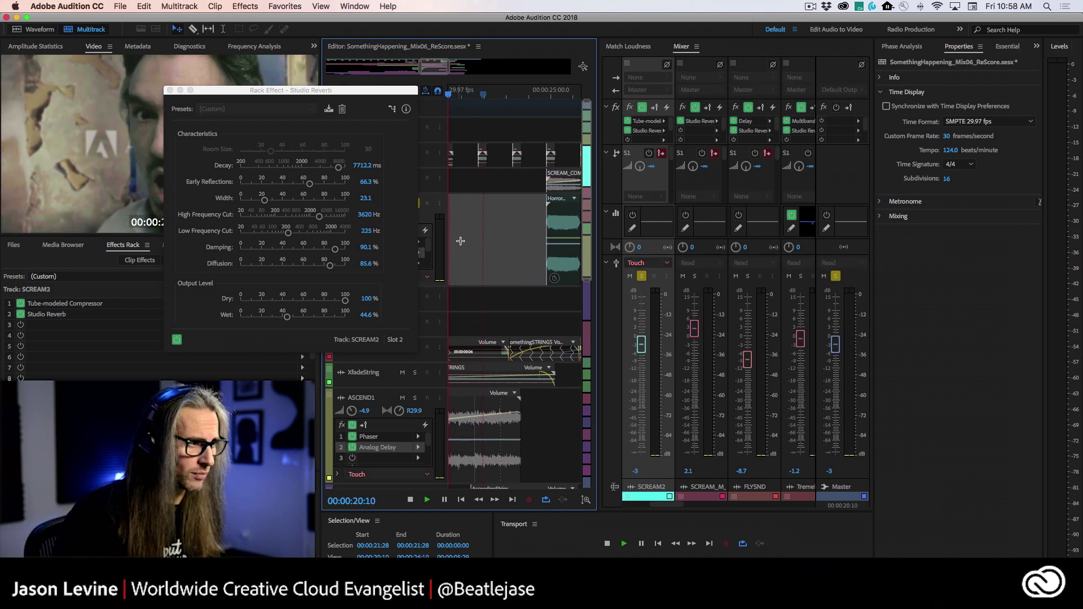
{"action": "key", "text": "alt+space"}
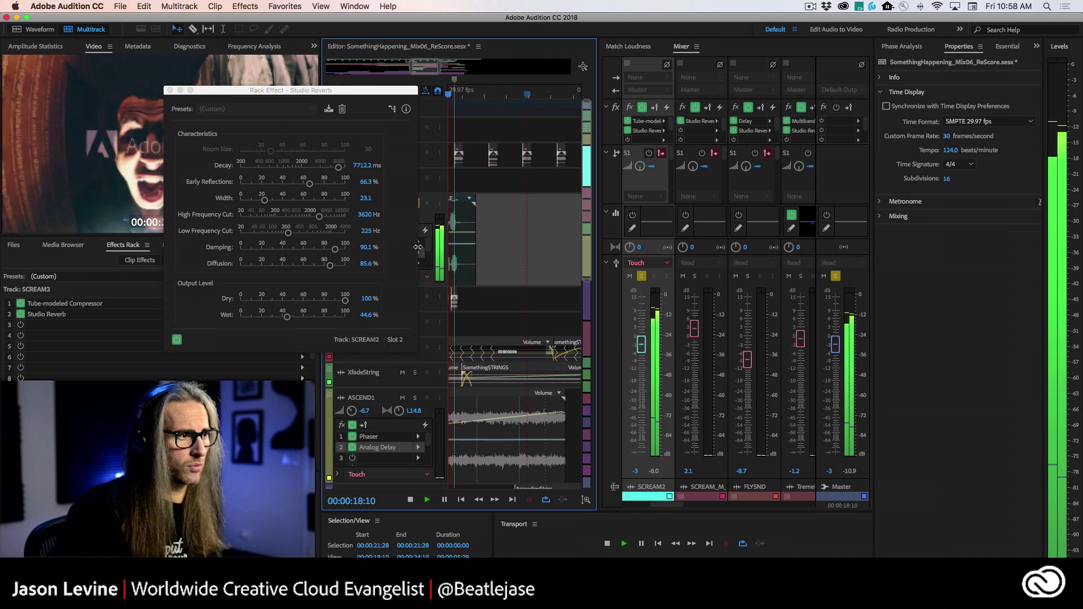
{"action": "key", "text": "k"}
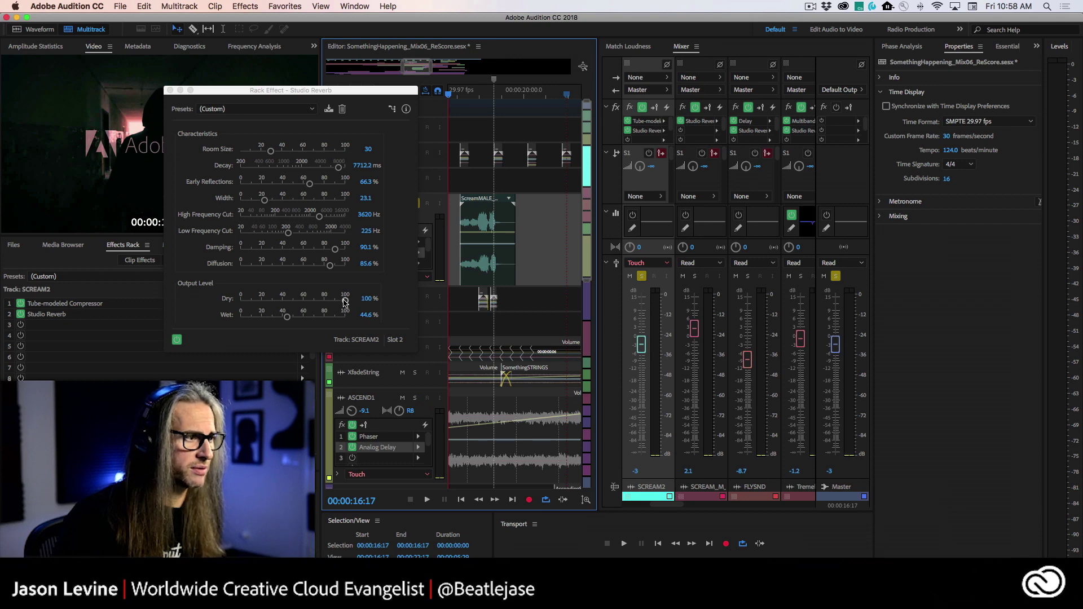
{"action": "key", "text": "space"}
{"action": "mouse_move", "coordinate": [345, 301]}
{"action": "left_mouse_down"}
{"action": "mouse_move", "coordinate": [310, 302]}
{"action": "mouse_move", "coordinate": [361, 308]}
{"action": "left_mouse_up"}
{"action": "key", "text": "space"}
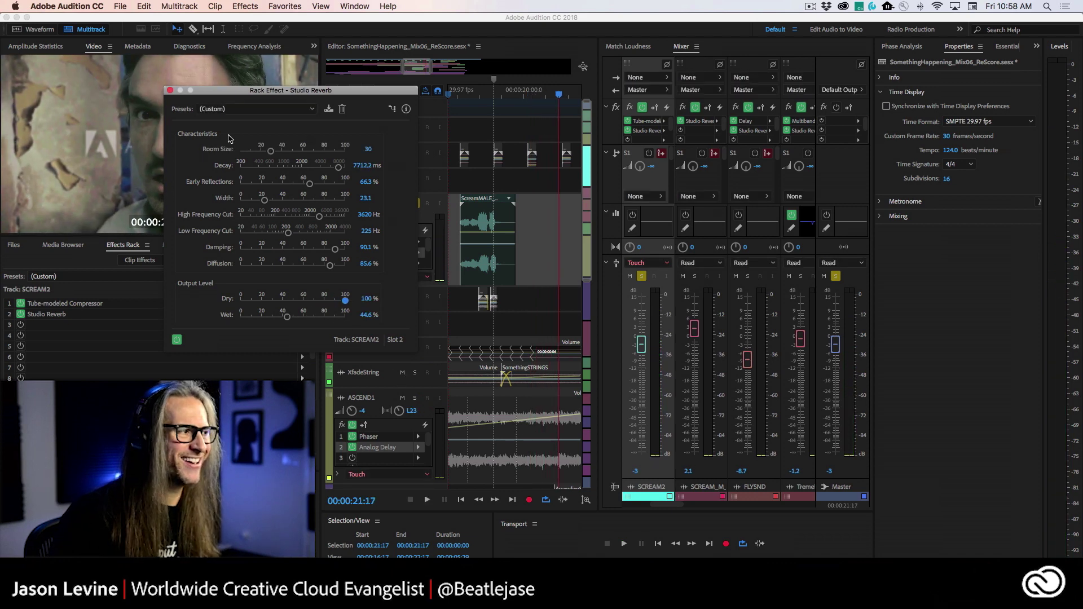
{"action": "left_click", "coordinate": [171, 91]}
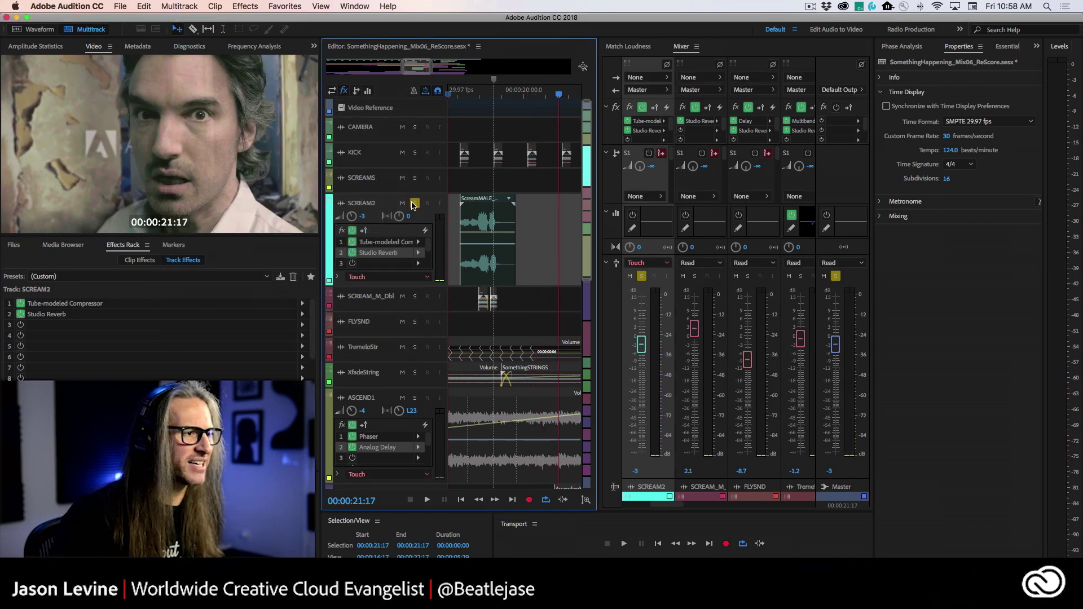
- Unsolo SCREAM2 and play the full mix from 17:05 and 17:09
{"action": "left_click", "coordinate": [415, 204]}
{"action": "left_click", "coordinate": [453, 158]}
{"action": "key", "text": "space"}
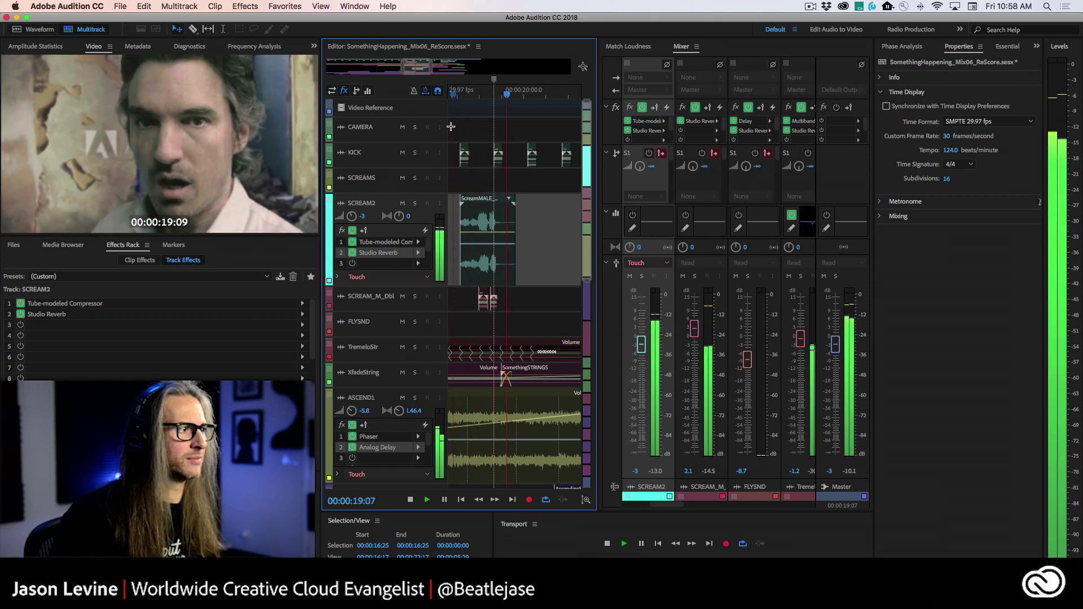
{"action": "key", "text": "space"}
{"action": "left_click", "coordinate": [461, 96]}
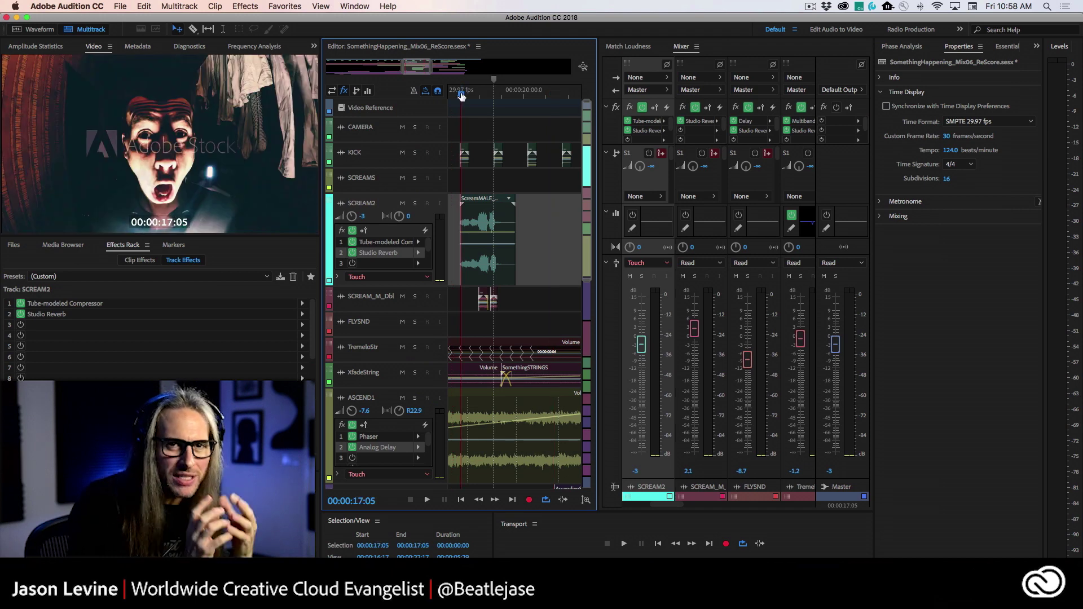
{"action": "key", "text": "space"}
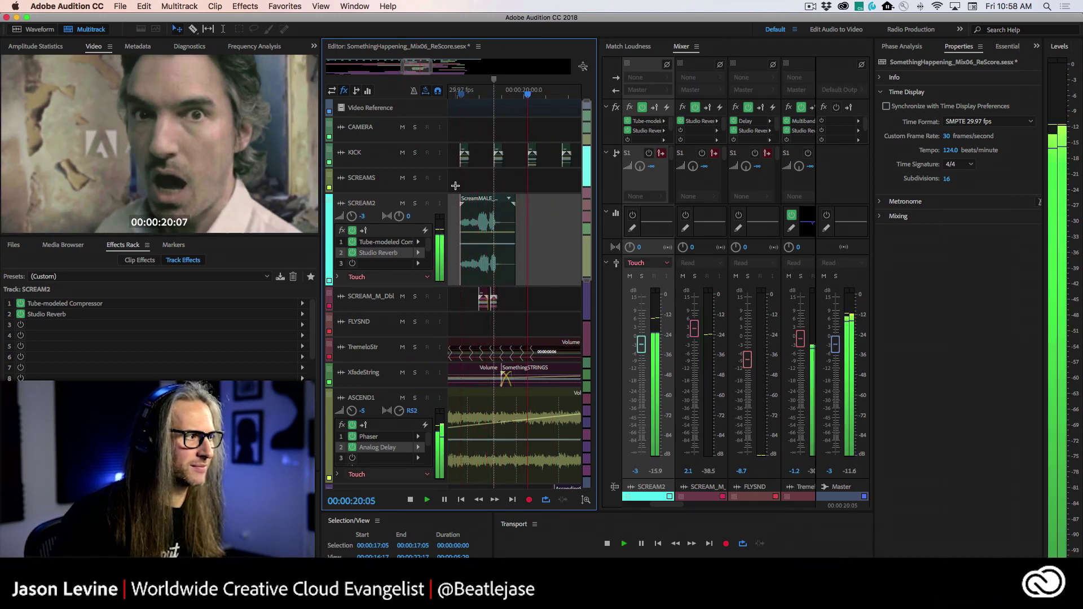
{"action": "key", "text": "space"}
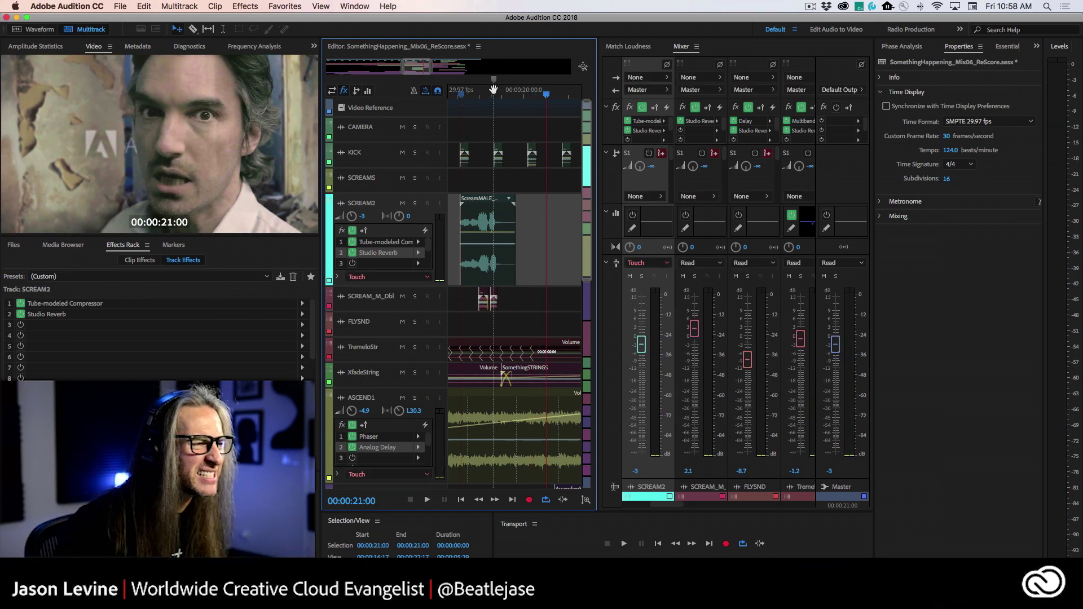
{"action": "left_click", "coordinate": [464, 94]}
{"action": "key", "text": "space"}
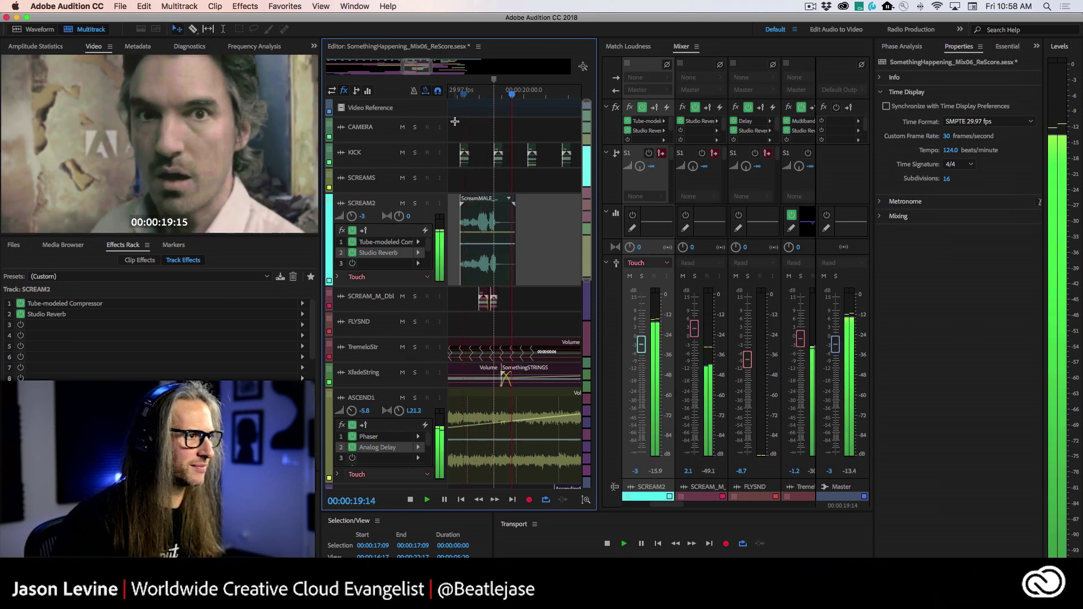
{"action": "key", "text": "space"}
- Solo SCREAM2 and replay the scream from 16:22 and 17:05
{"action": "left_click", "coordinate": [415, 203]}
{"action": "key", "text": "space"}
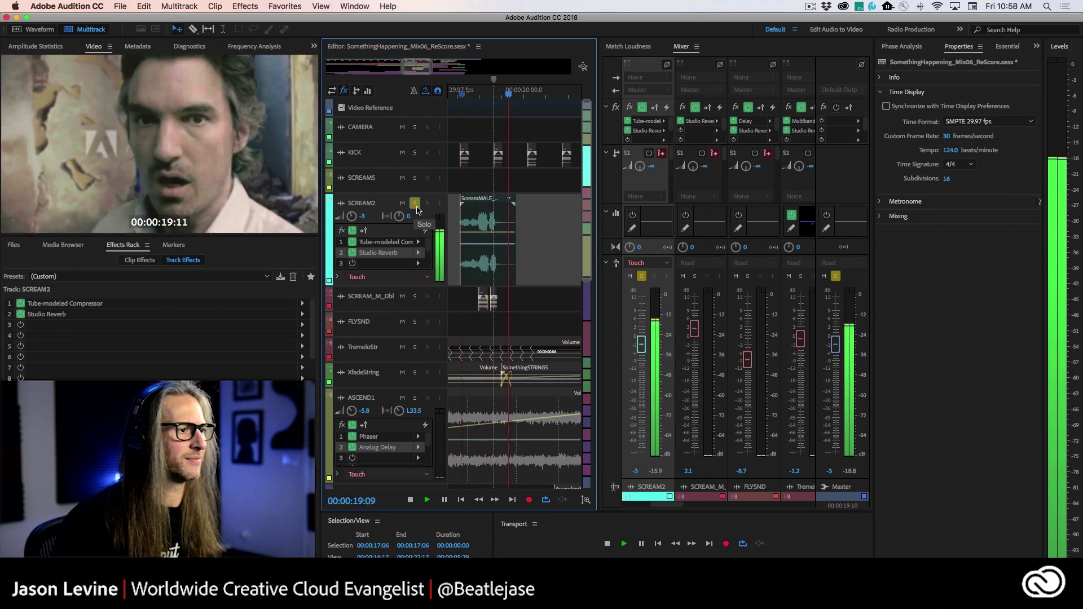
{"action": "key", "text": "space"}
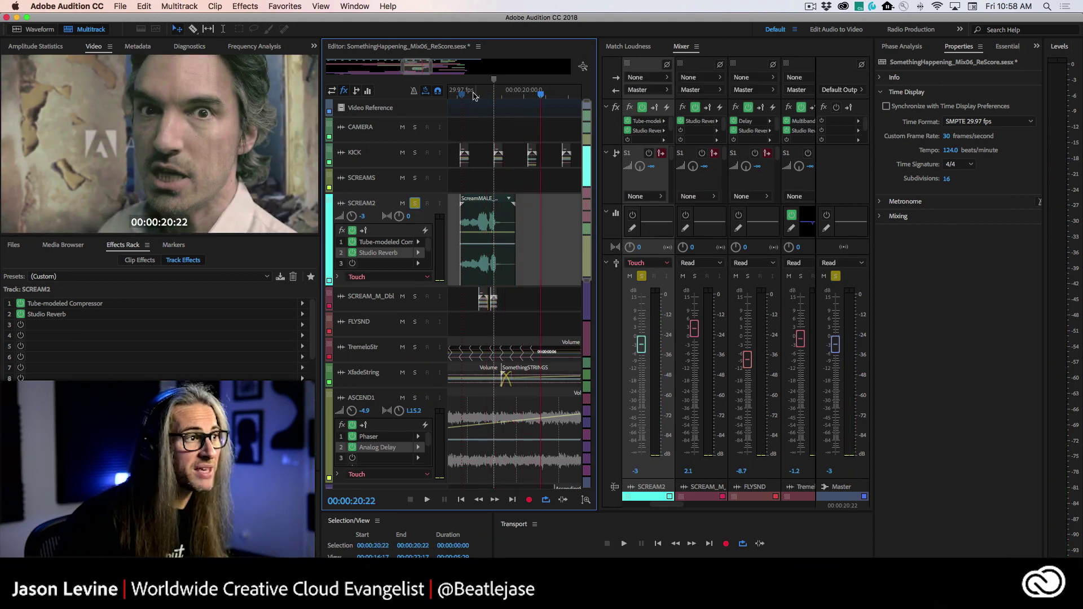
{"action": "left_click", "coordinate": [460, 95]}
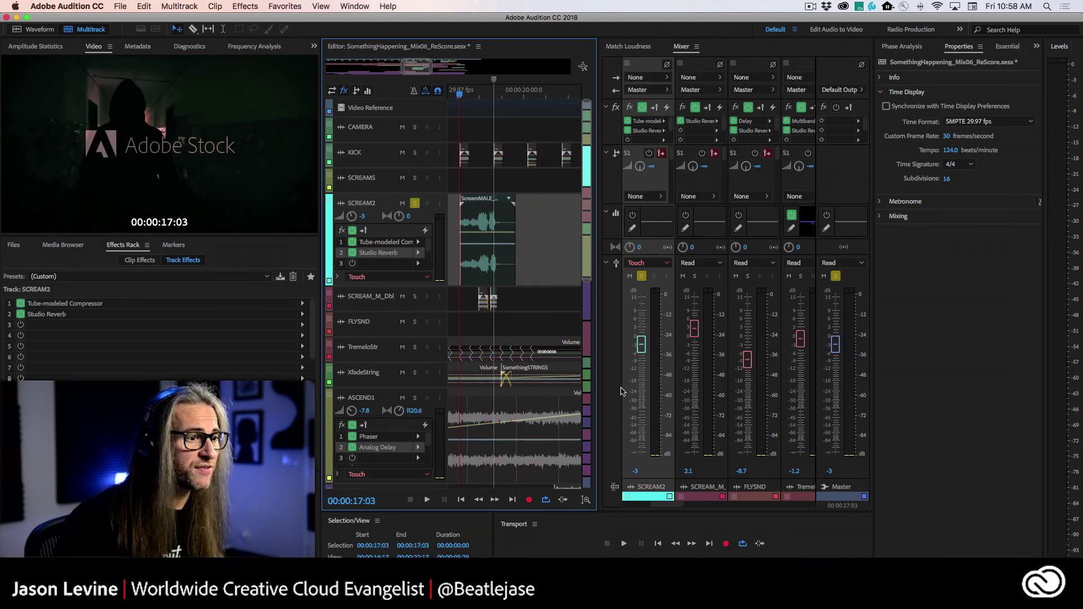
{"action": "left_click", "coordinate": [451, 95]}
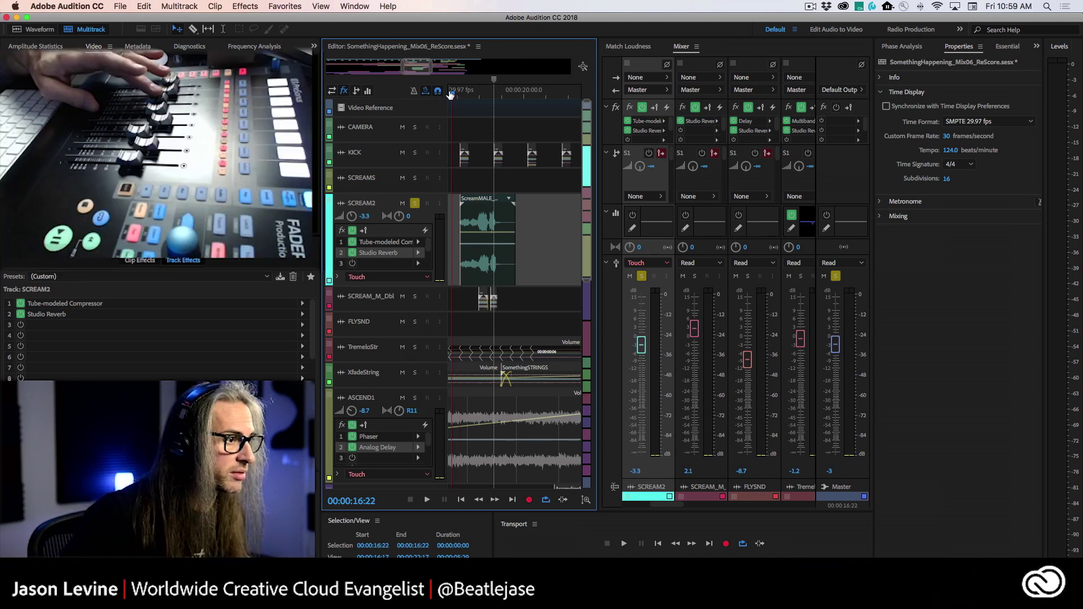
{"action": "key", "text": "space"}
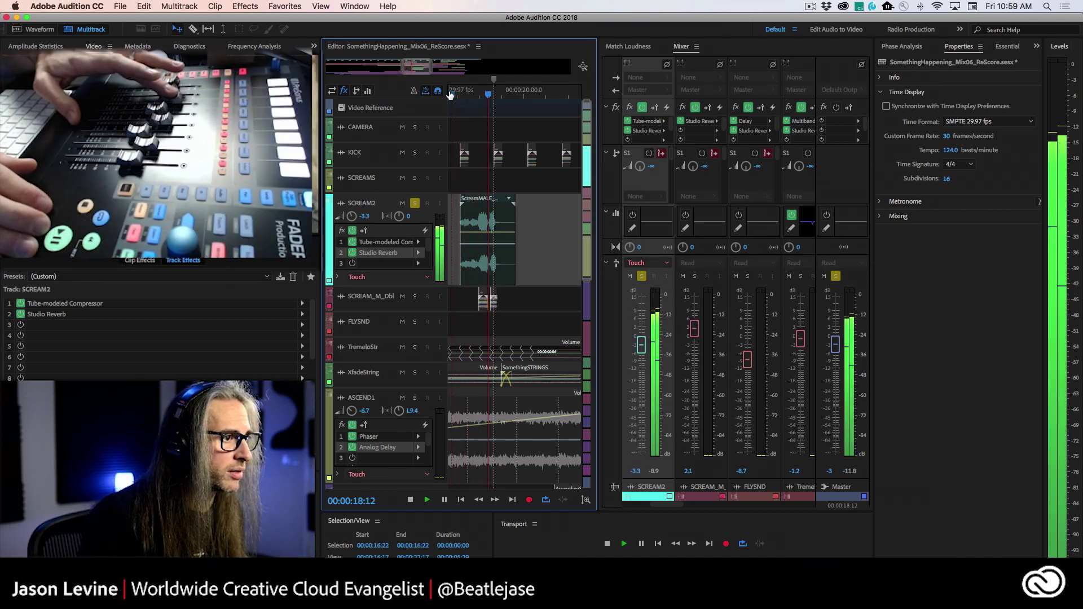
{"action": "key", "text": "space"}
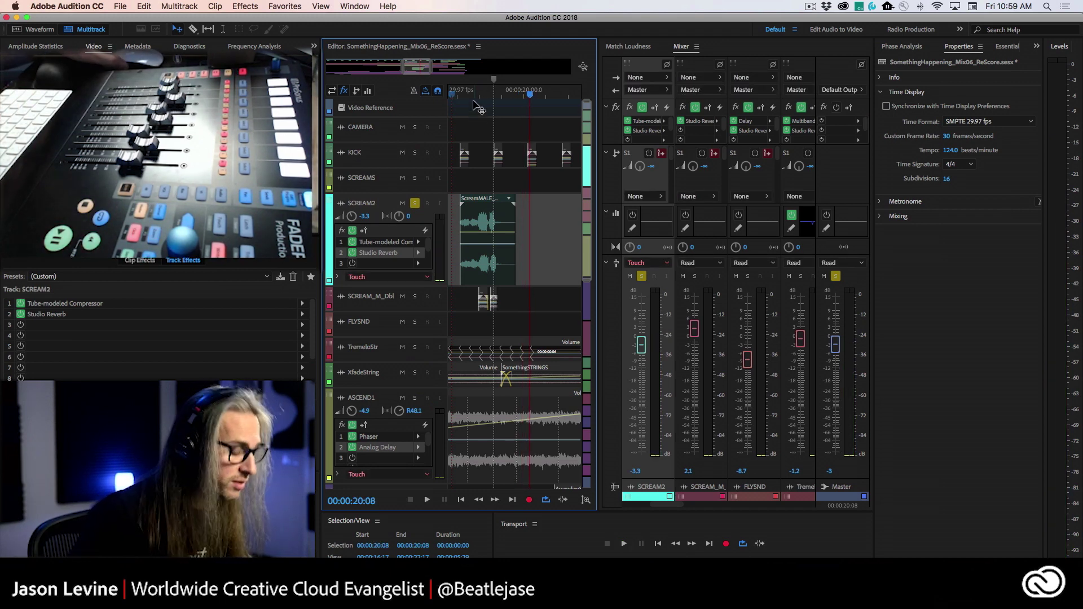
{"action": "left_click", "coordinate": [462, 95]}
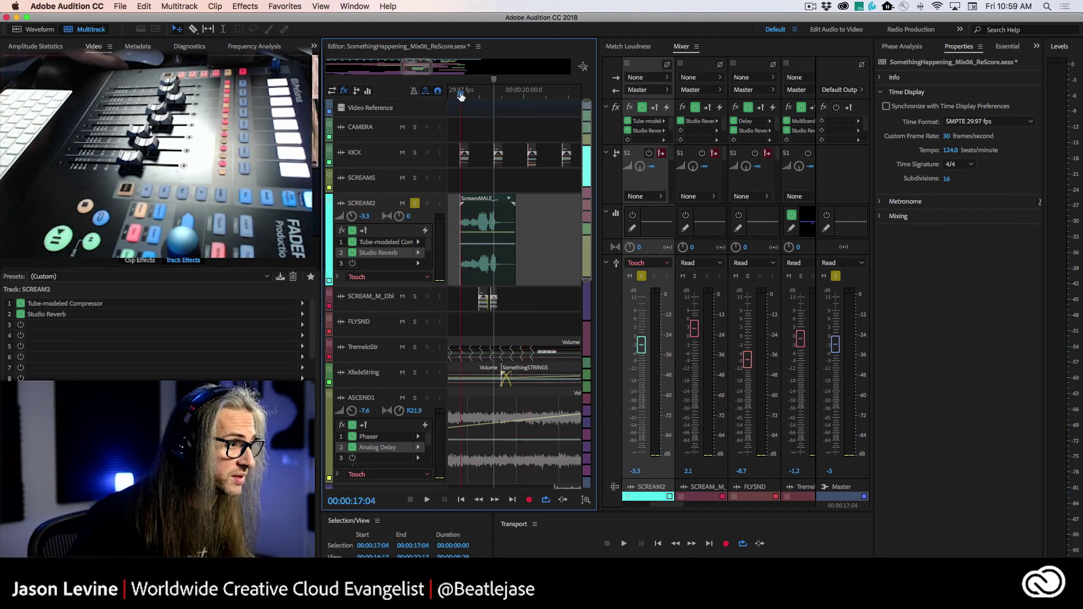
{"action": "key", "text": "space"}
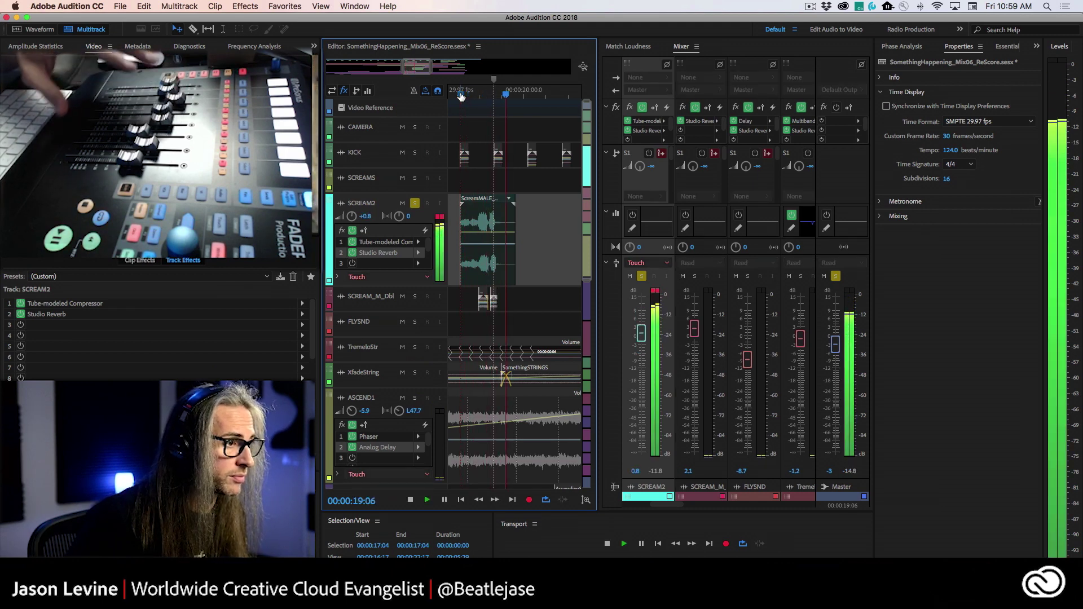
{"action": "key", "text": "space"}
- Unsolo SCREAM2, replay the full mix from 16:25, and reveal its volume automation lane
{"action": "left_click", "coordinate": [462, 93]}
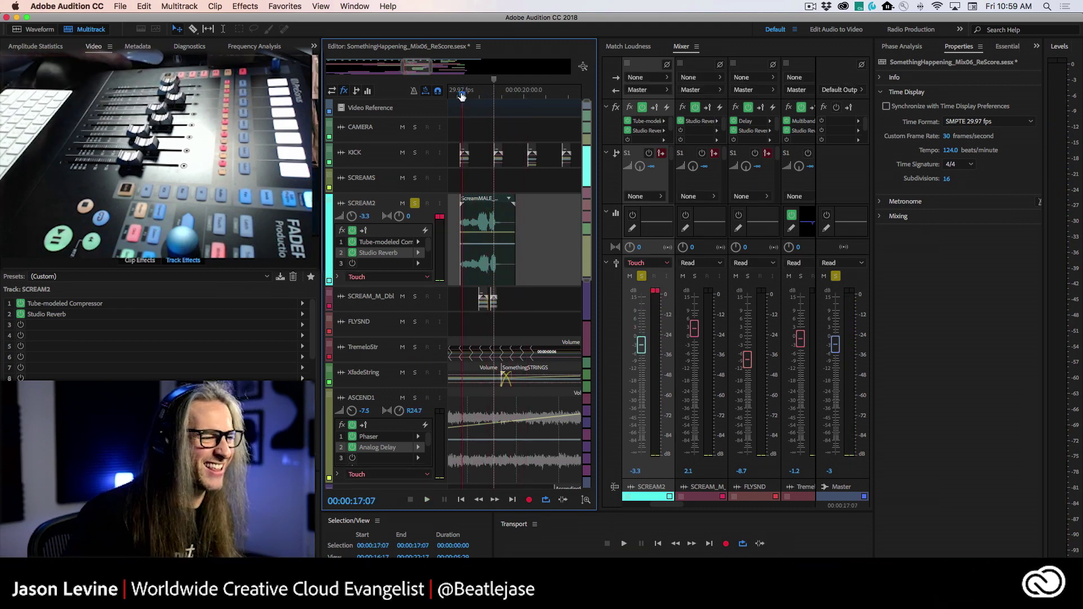
{"action": "left_click", "coordinate": [414, 204]}
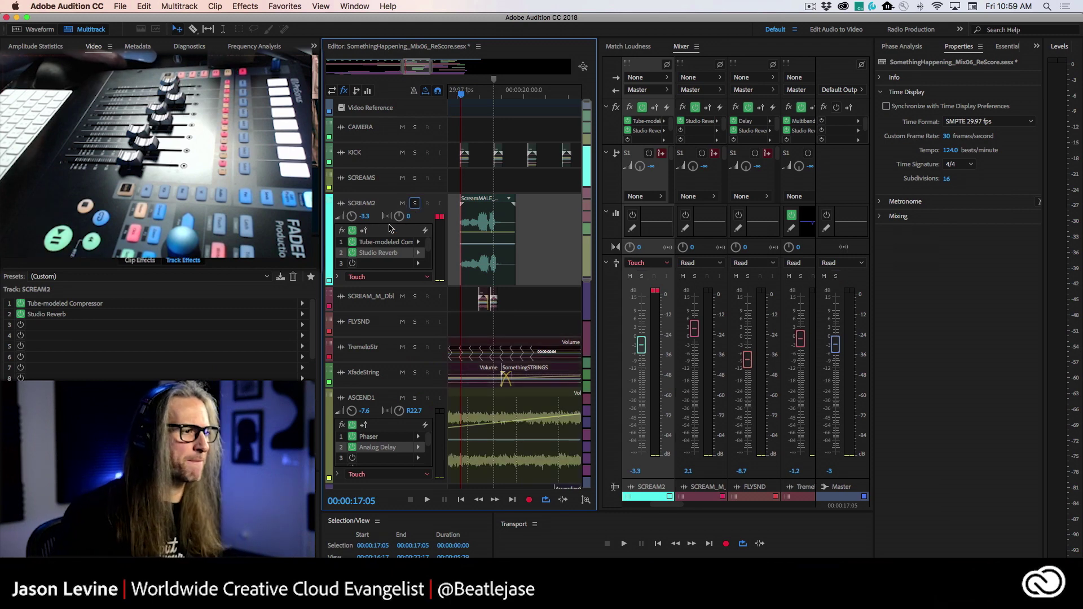
{"action": "key", "text": "space"}
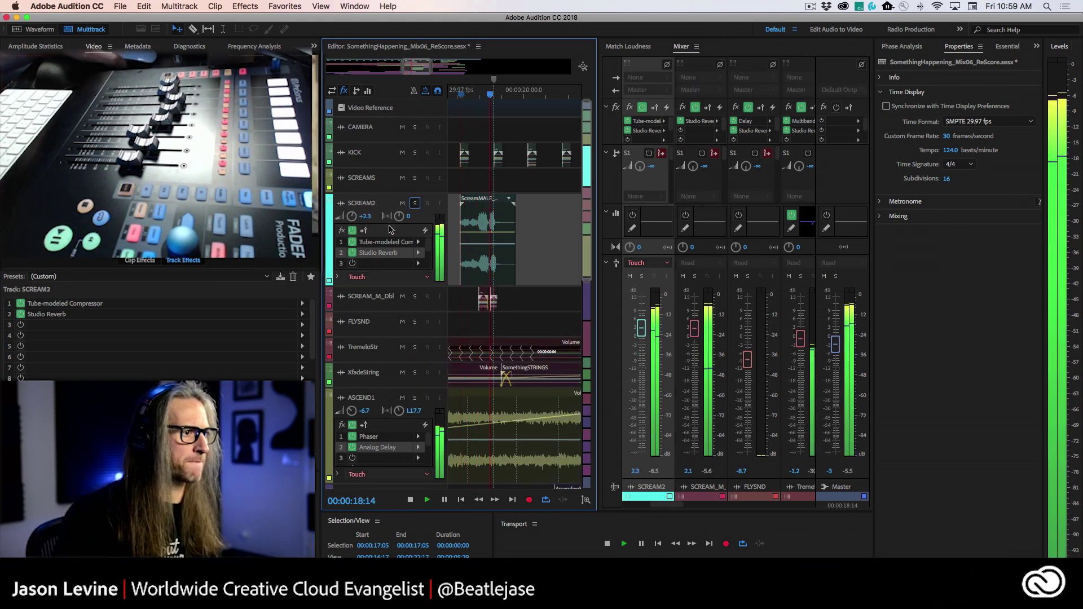
{"action": "key", "text": "space"}
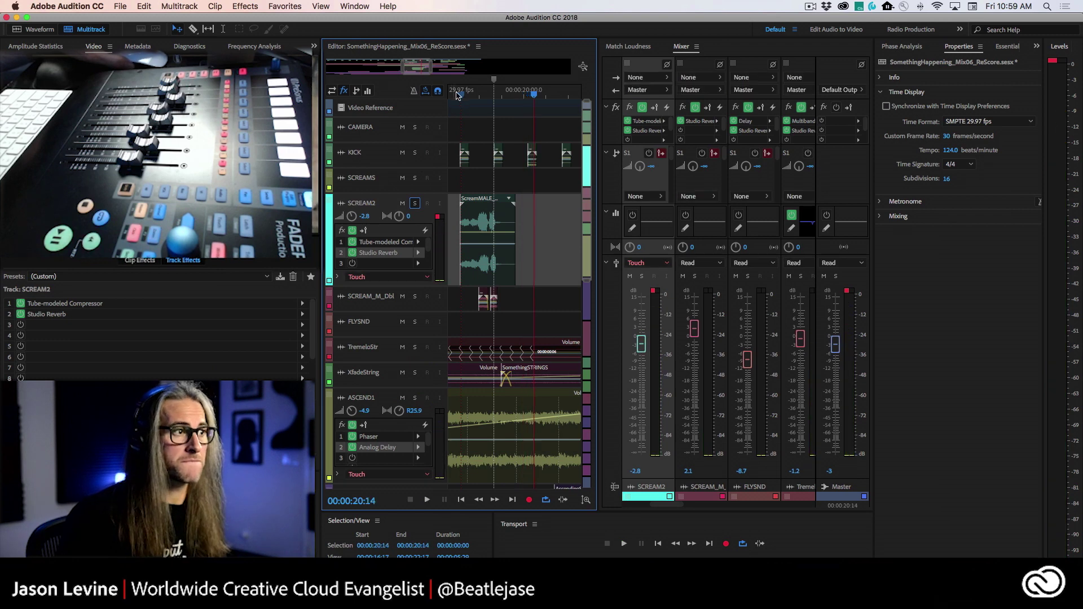
{"action": "left_click", "coordinate": [454, 95]}
{"action": "key", "text": "space"}
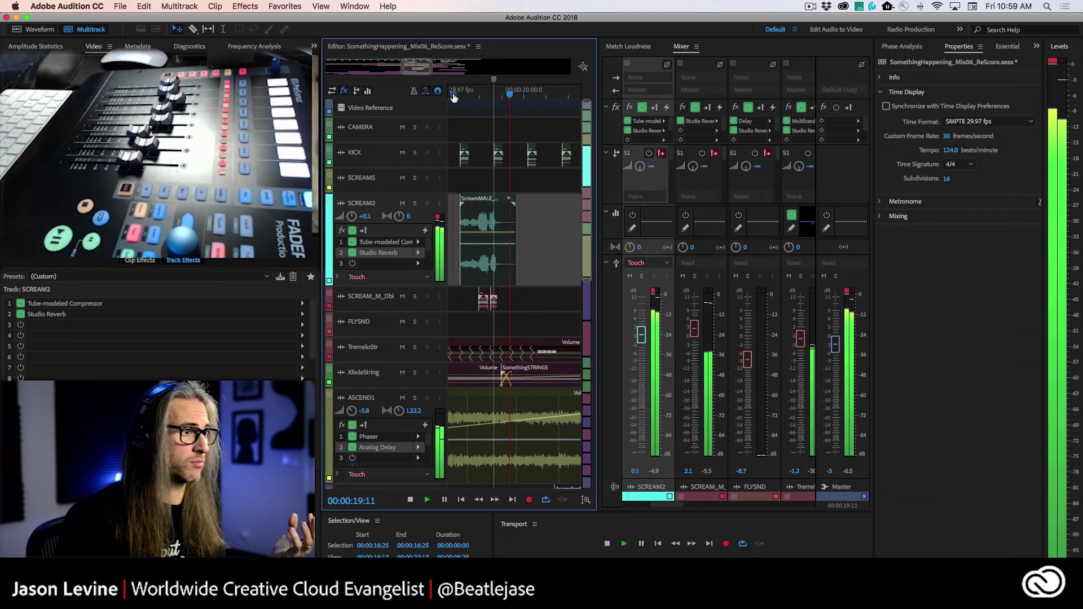
{"action": "left_click", "coordinate": [454, 96]}
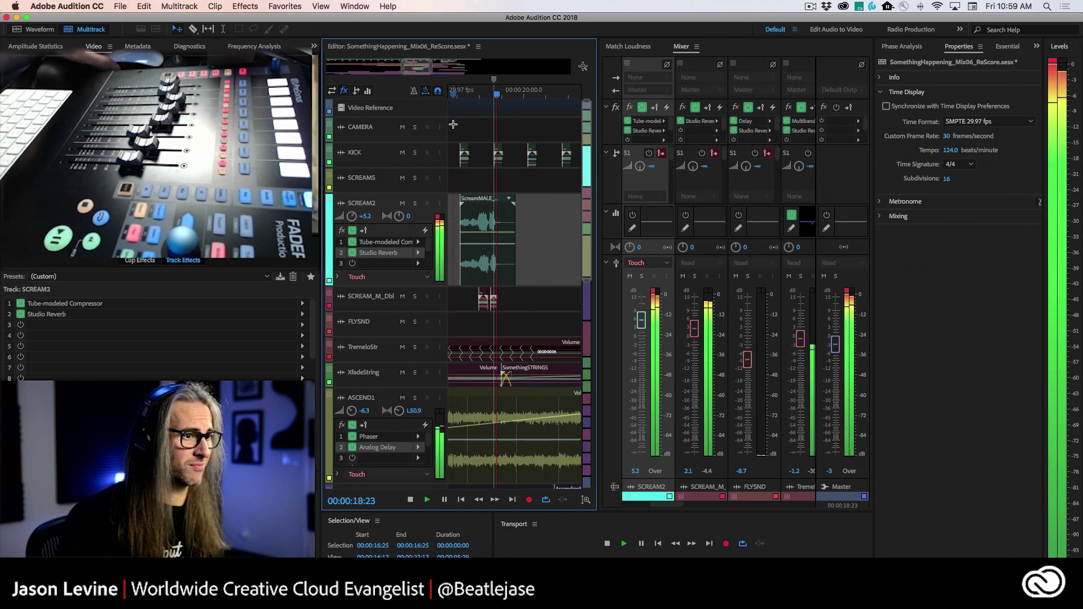
{"action": "key", "text": "space"}
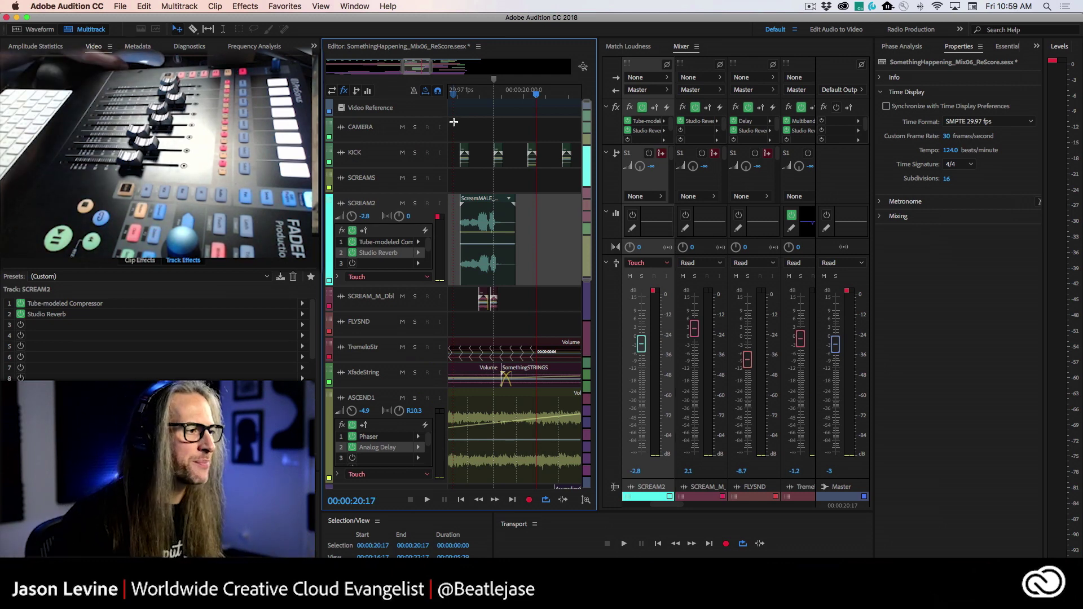
{"action": "left_click", "coordinate": [337, 278]}
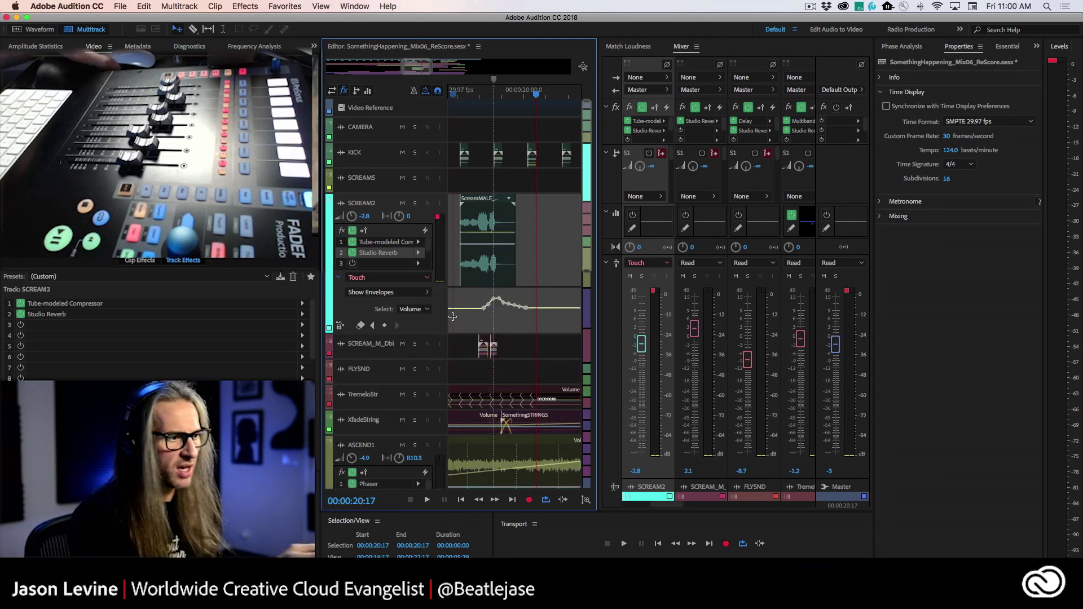
- Place the playhead at 00:00:18:13, zoom in on SCREAM2's volume envelope, then ease back out
{"action": "scroll", "coordinate": [503, 253], "scroll_direction": "right", "scroll_amount": 2}
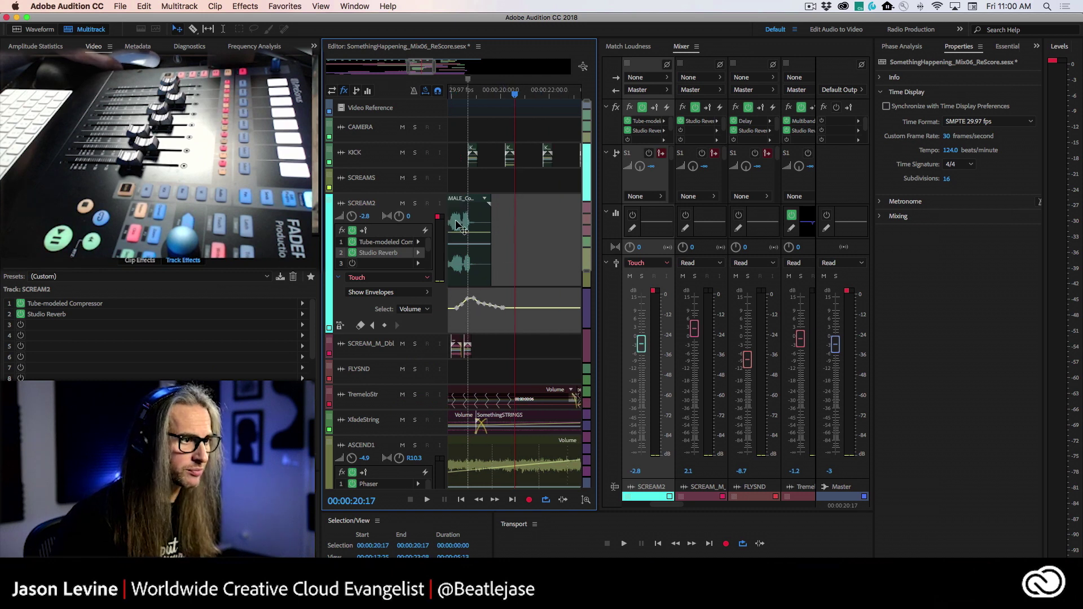
{"action": "scroll", "coordinate": [456, 219], "scroll_direction": "left", "scroll_amount": 1}
{"action": "left_click", "coordinate": [483, 97]}
{"action": "key", "text": "="}
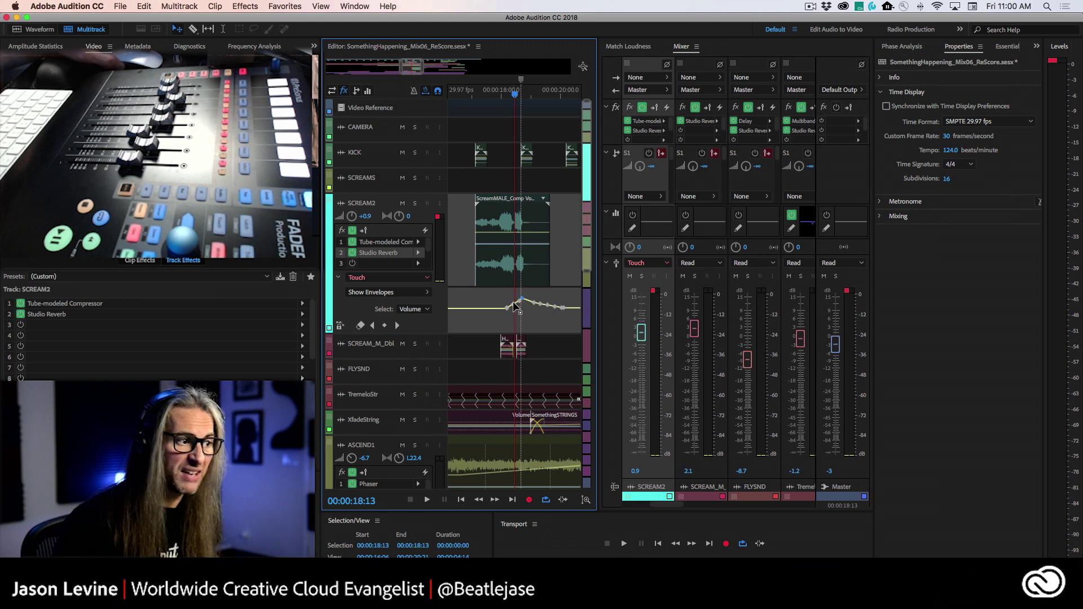
{"action": "scroll", "coordinate": [517, 303], "scroll_direction": "up", "scroll_amount": 5}
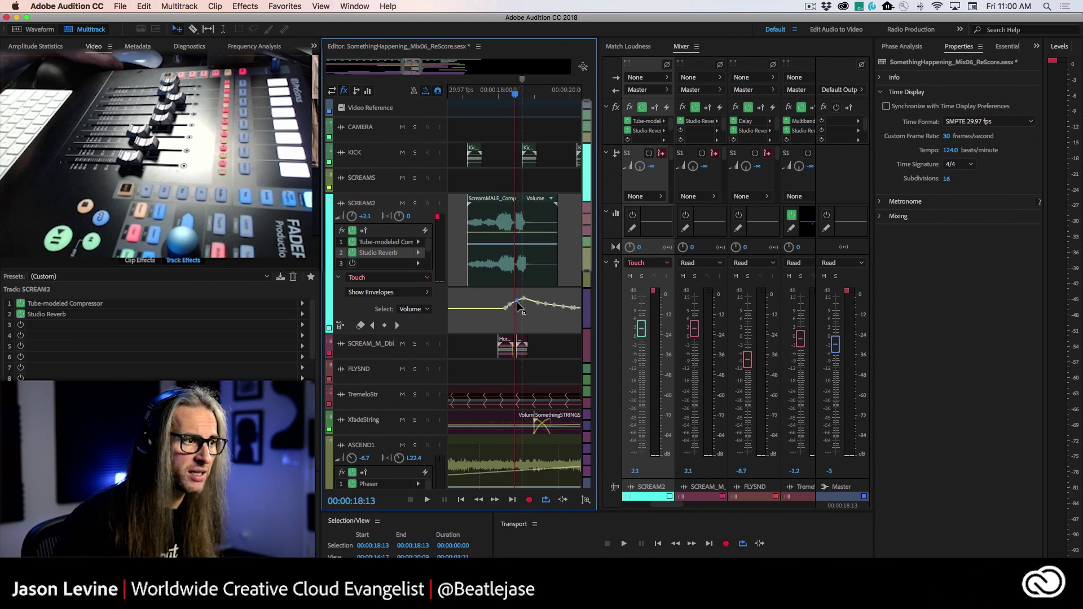
{"action": "scroll", "coordinate": [519, 296], "scroll_direction": "up", "scroll_amount": 1}
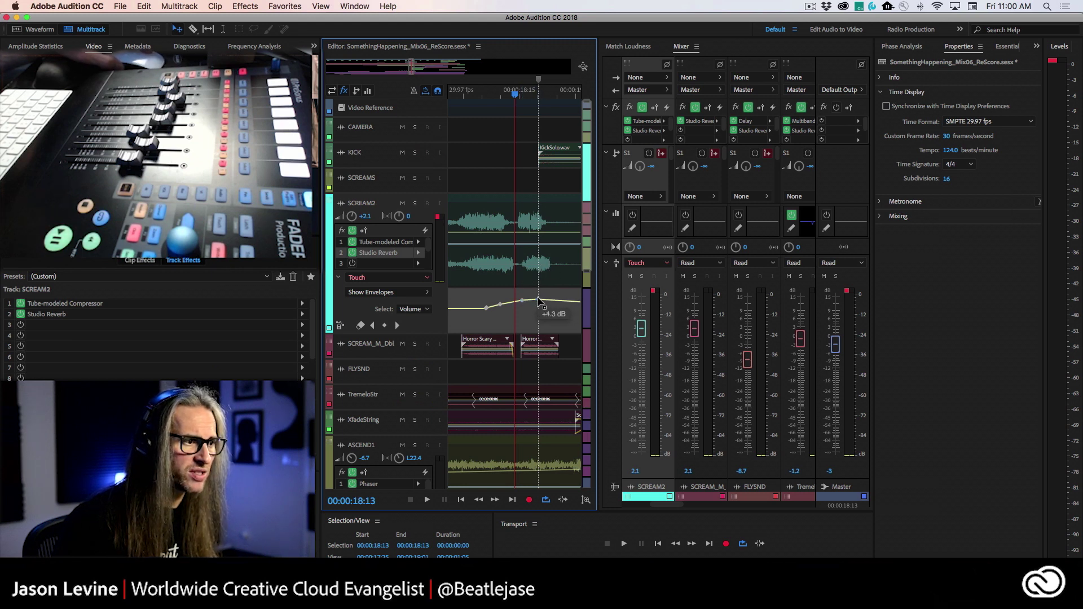
{"action": "key", "text": "minus"}
{"action": "key", "text": "minus"}
{"action": "key", "text": "minus"}
{"action": "key", "text": "minus"}
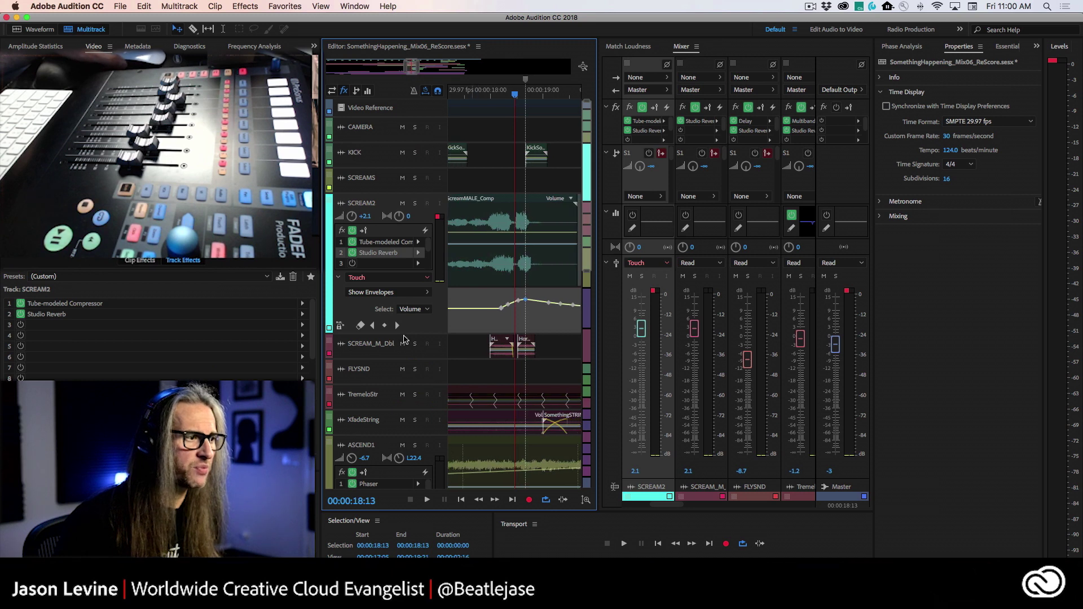
- Add Studio Reverb > Wet Output Level to SCREAM2's shown envelopes
{"action": "left_click", "coordinate": [413, 293]}
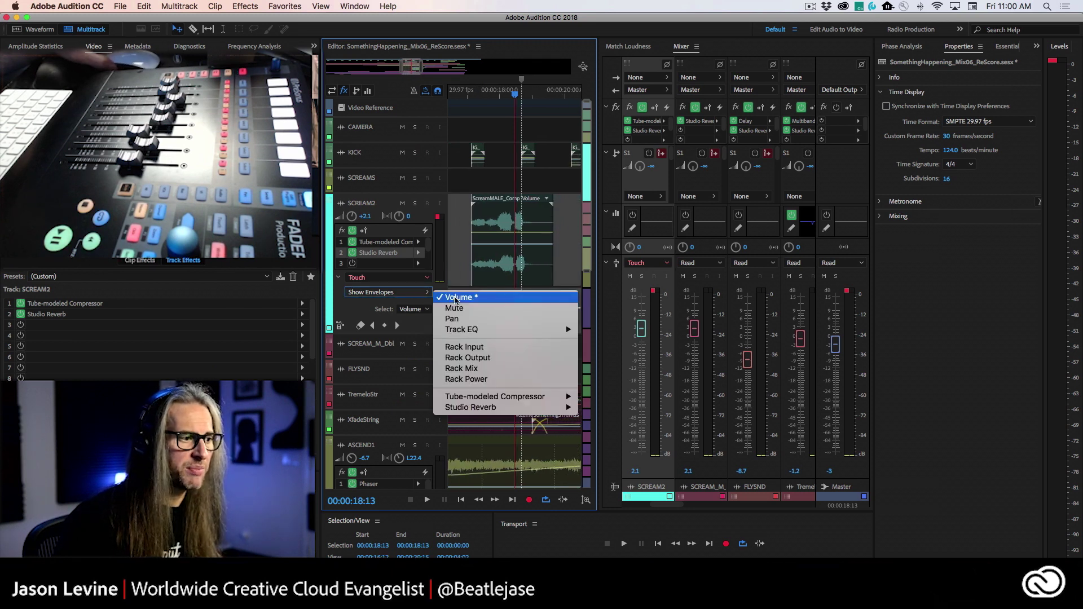
{"action": "mouse_move", "coordinate": [519, 413]}
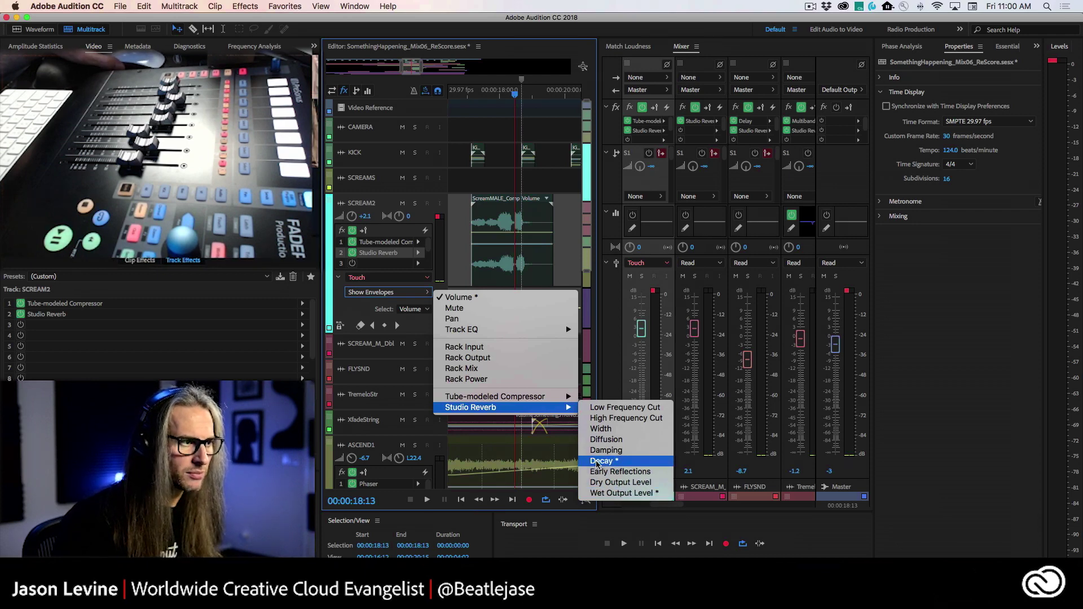
{"action": "left_click", "coordinate": [626, 493]}
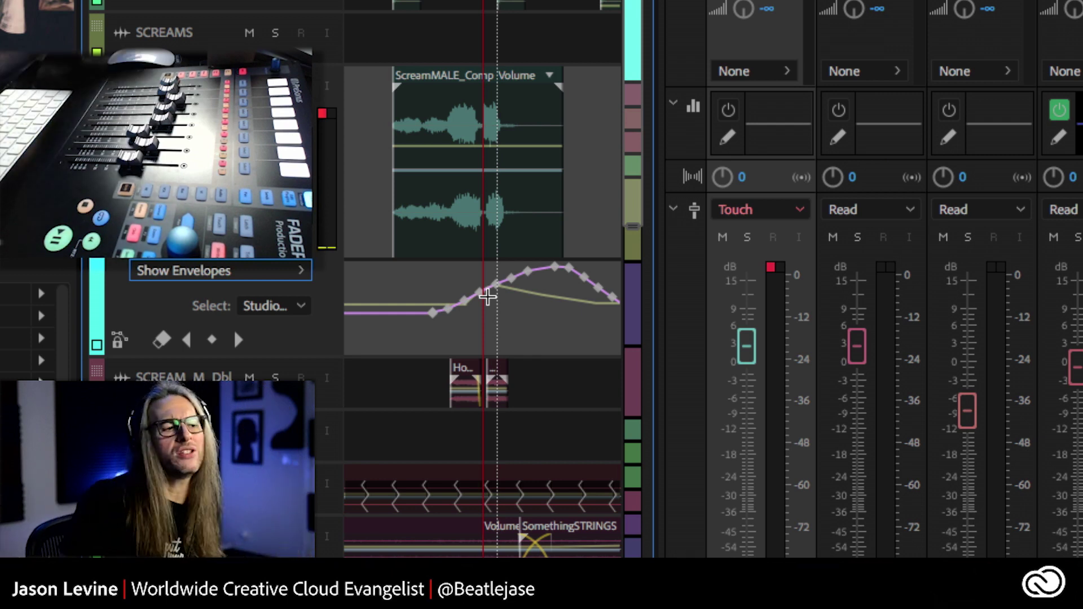
- Apply Spline Curves to the Wet Output Level envelope, select all its keyframes, then deselect everything
{"action": "right_click", "coordinate": [527, 276]}
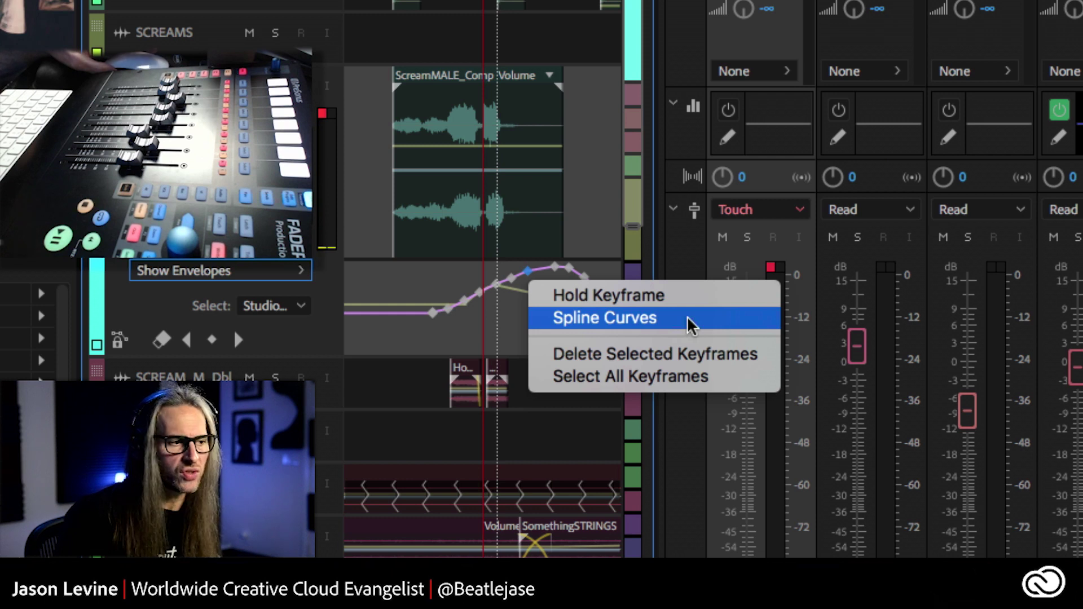
{"action": "left_click", "coordinate": [687, 318]}
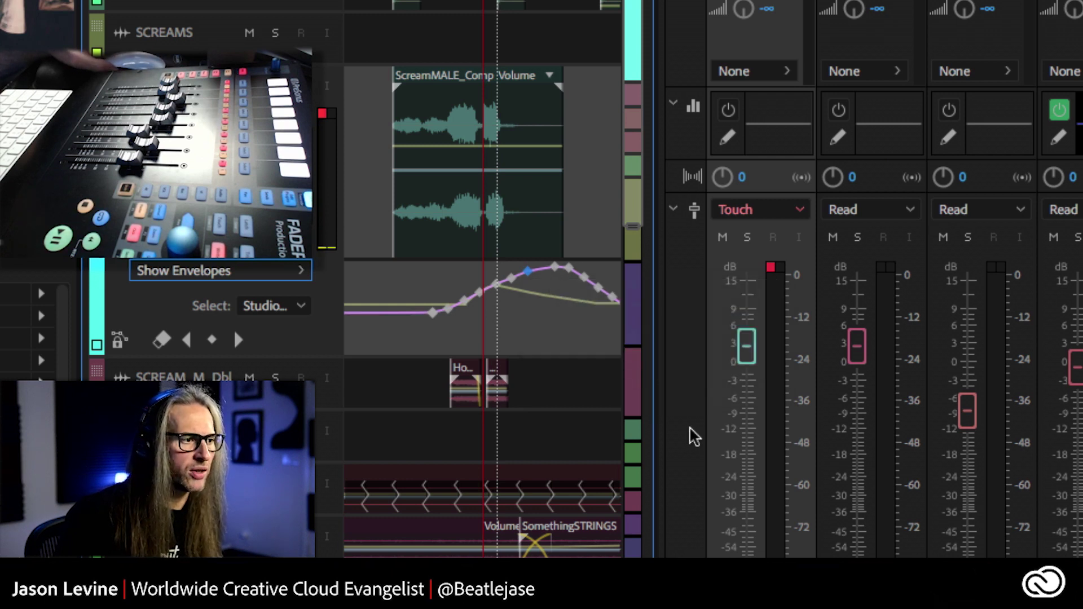
{"action": "right_click", "coordinate": [436, 316]}
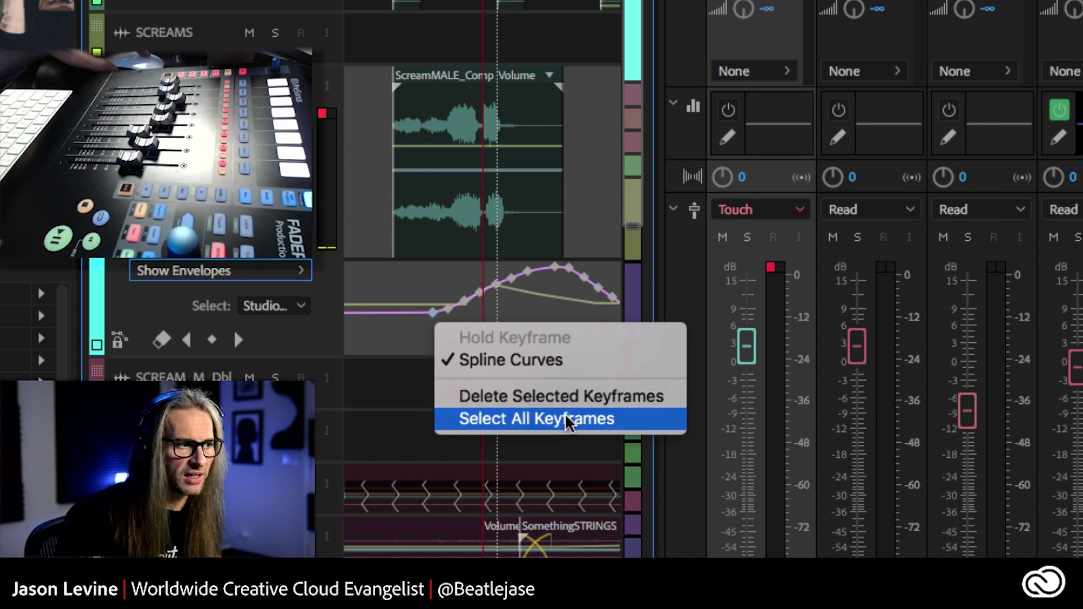
{"action": "left_click", "coordinate": [567, 423]}
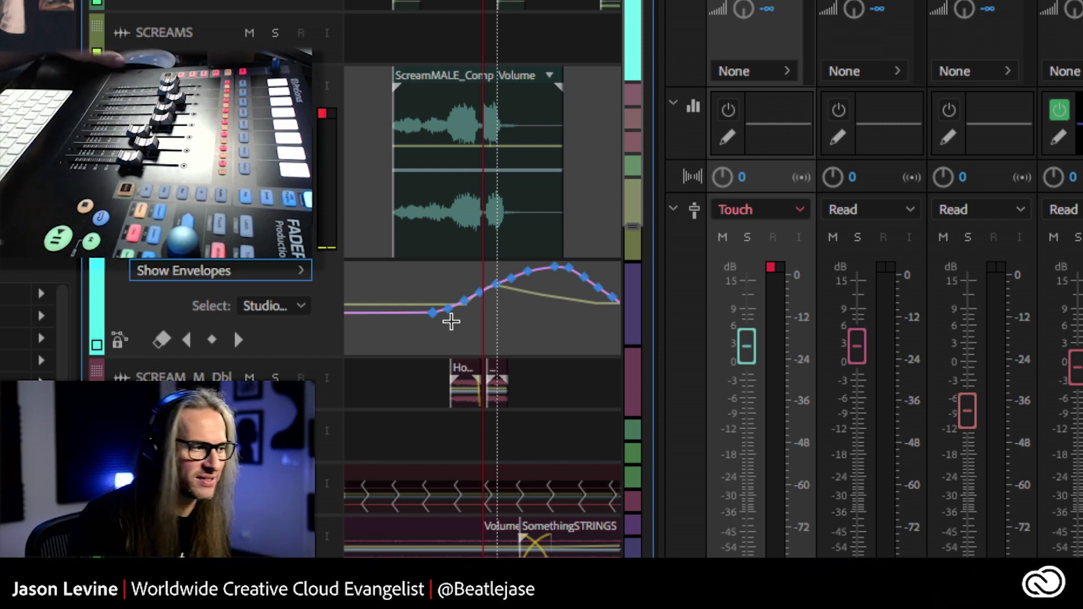
{"action": "left_click", "coordinate": [459, 324]}
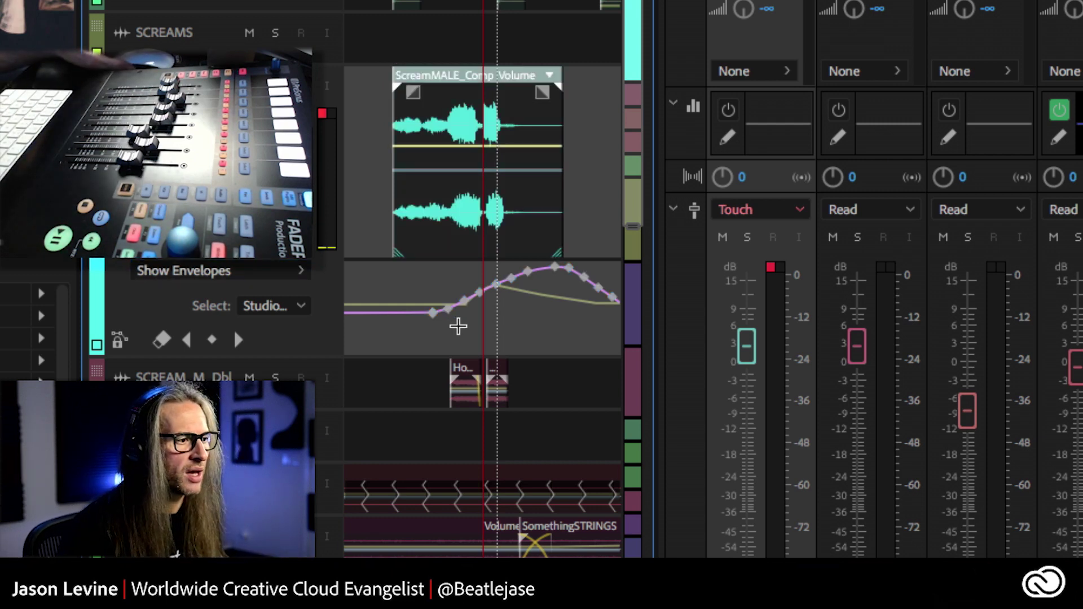
{"action": "left_click", "coordinate": [475, 287]}
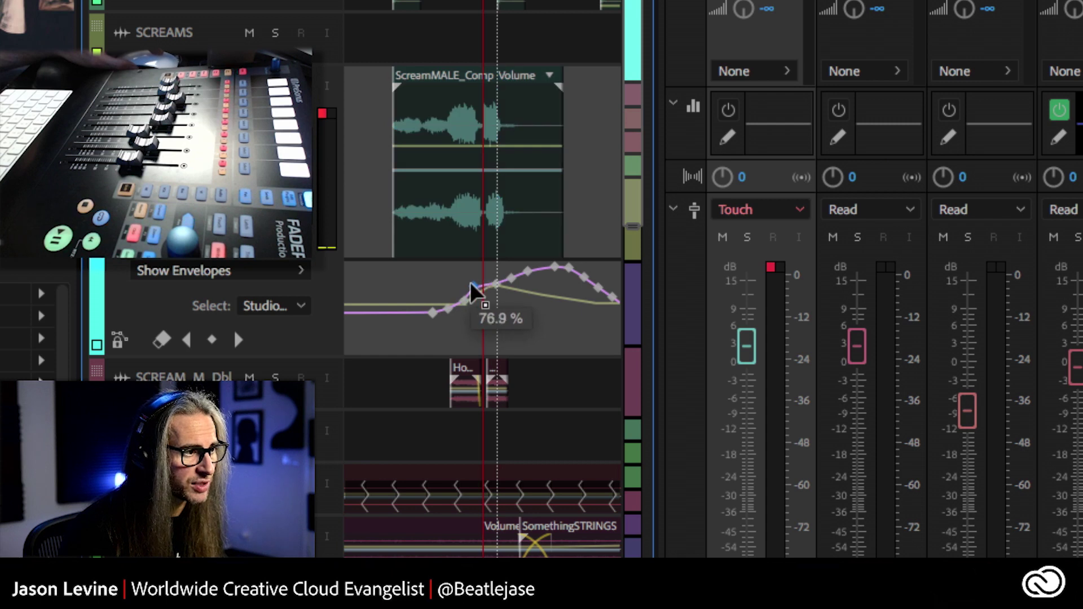
- Show the Studio Reverb Decay envelope on SCREAM2 as well
{"action": "left_click", "coordinate": [276, 307]}
{"action": "left_click", "coordinate": [191, 273]}
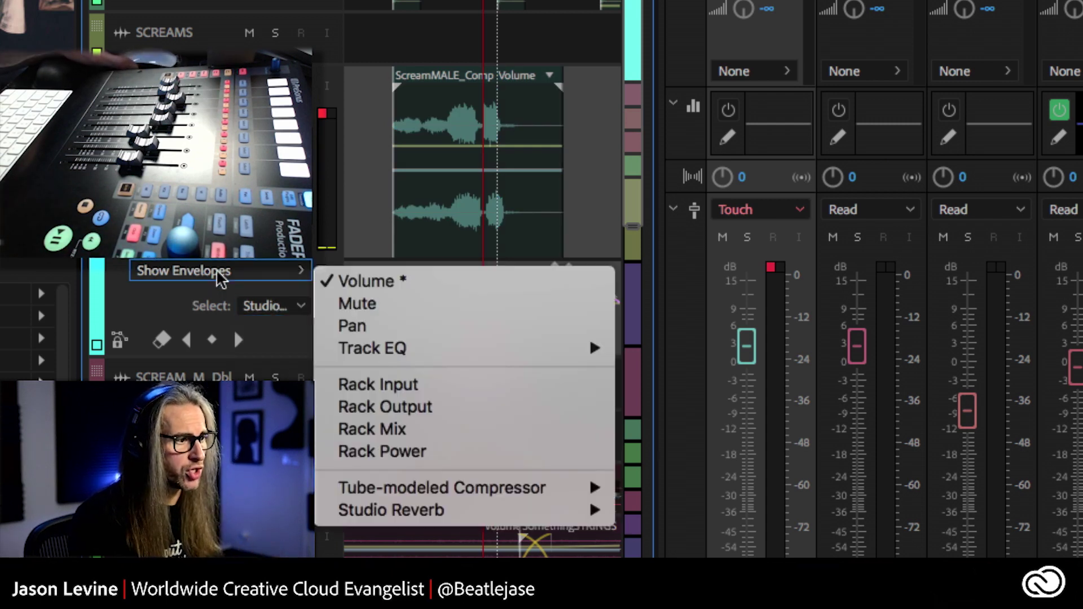
{"action": "mouse_move", "coordinate": [440, 510]}
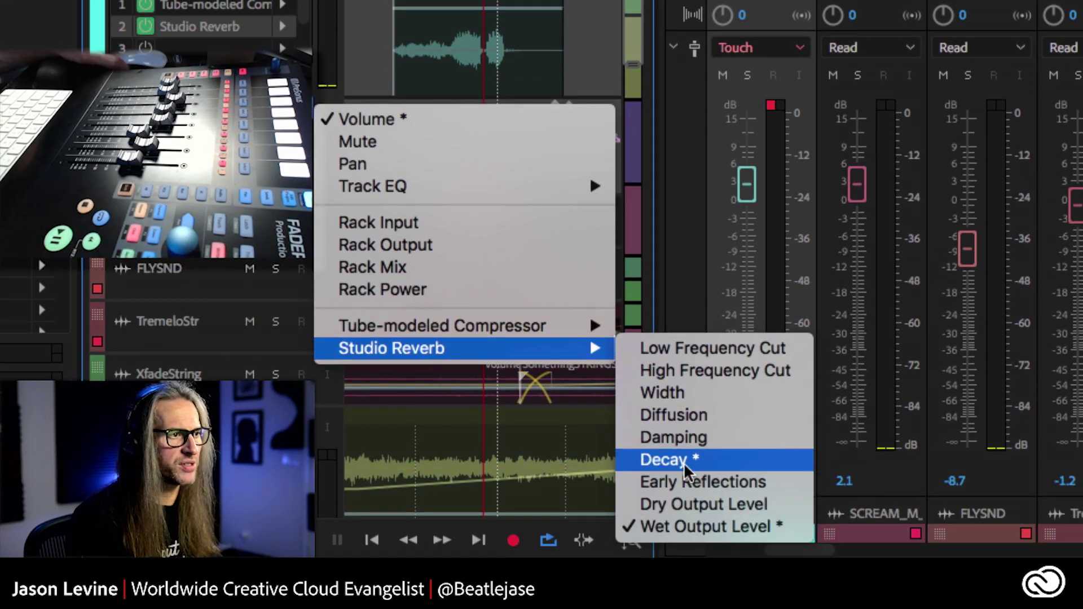
{"action": "left_click", "coordinate": [668, 453]}
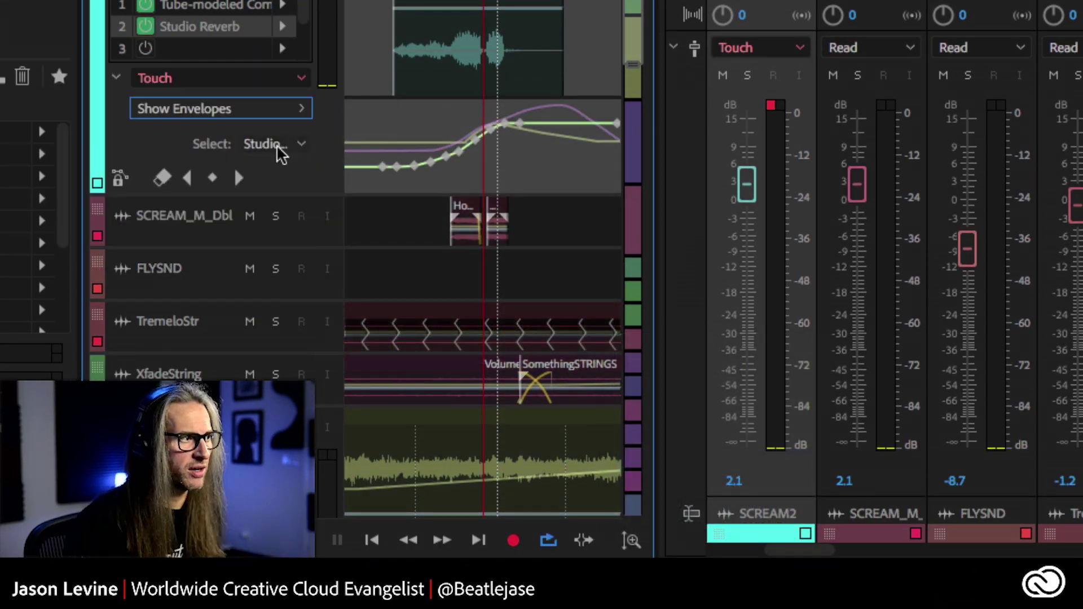
- Make Wet Output Level editable, then switch the editable envelope to Volume
{"action": "left_click", "coordinate": [275, 143]}
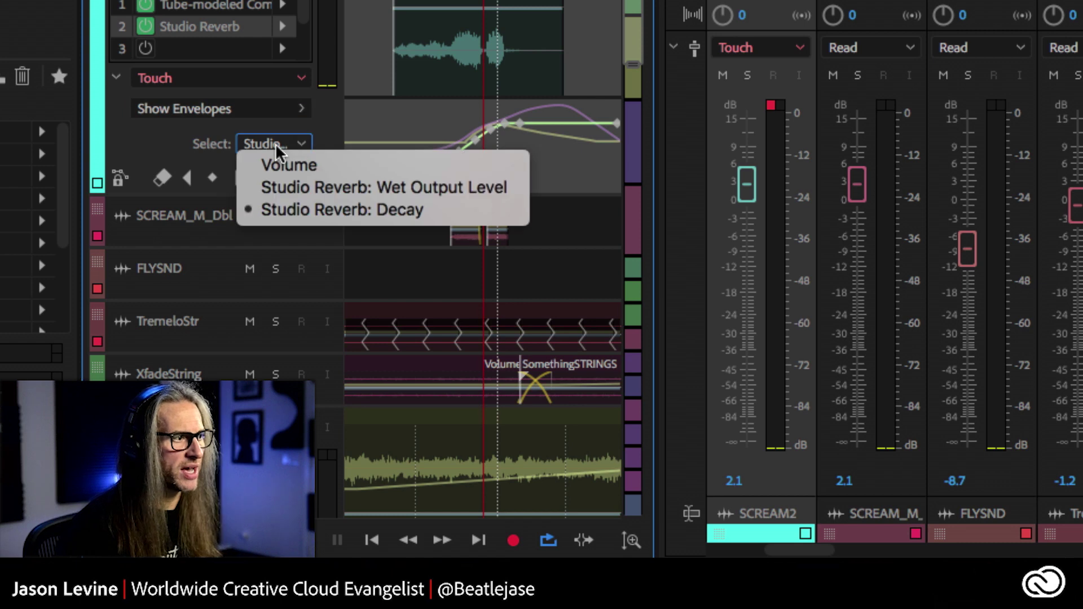
{"action": "left_click", "coordinate": [319, 187]}
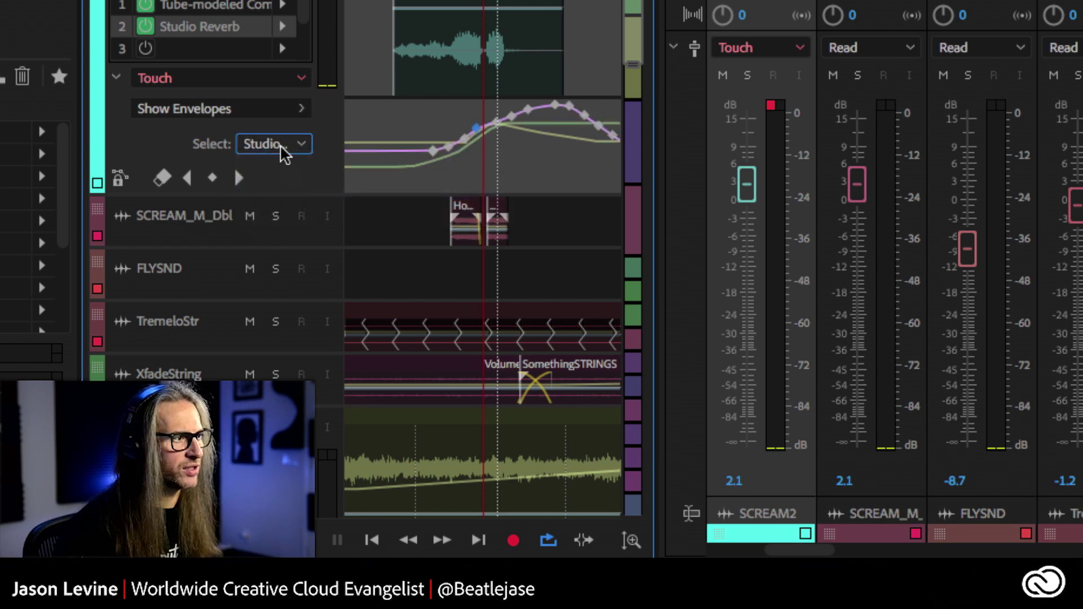
{"action": "left_click", "coordinate": [296, 143]}
{"action": "left_click", "coordinate": [297, 164]}
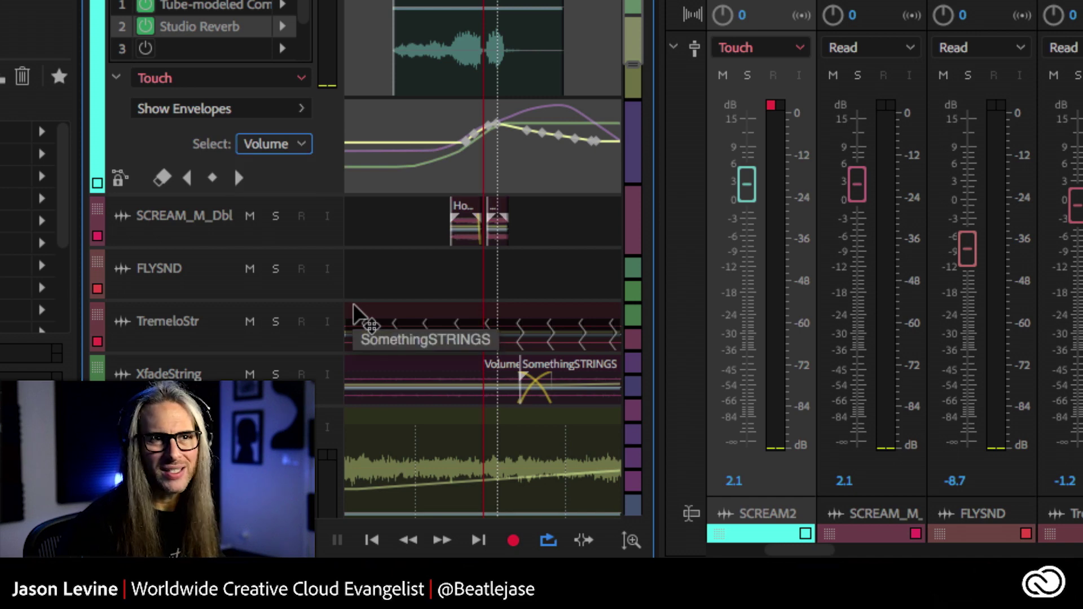
{"action": "scroll", "coordinate": [458, 209], "scroll_direction": "down", "scroll_amount": 2}
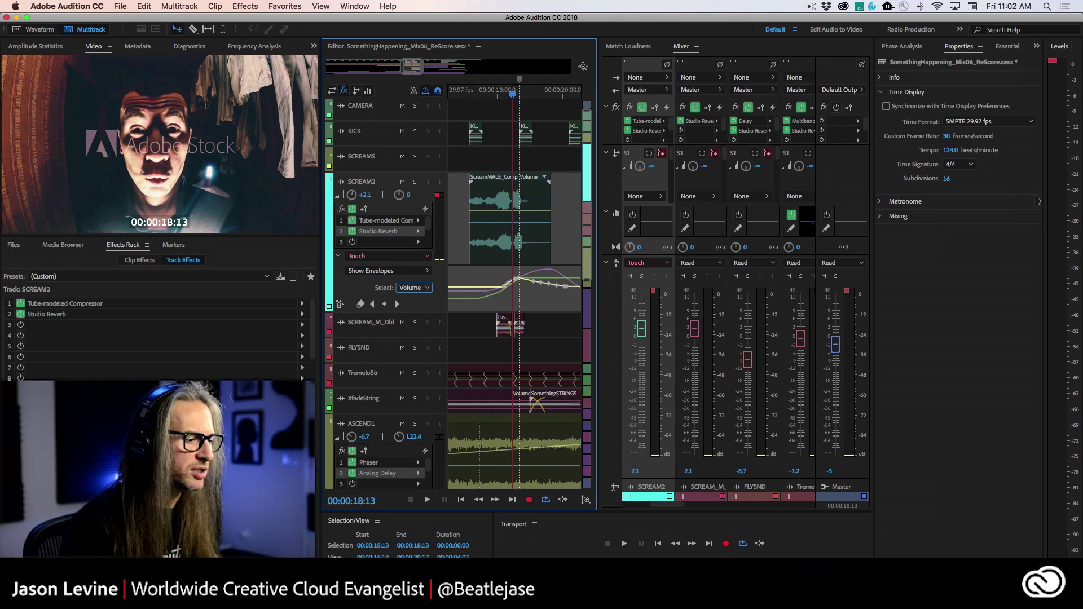
{"action": "key", "text": "super+Tab"}
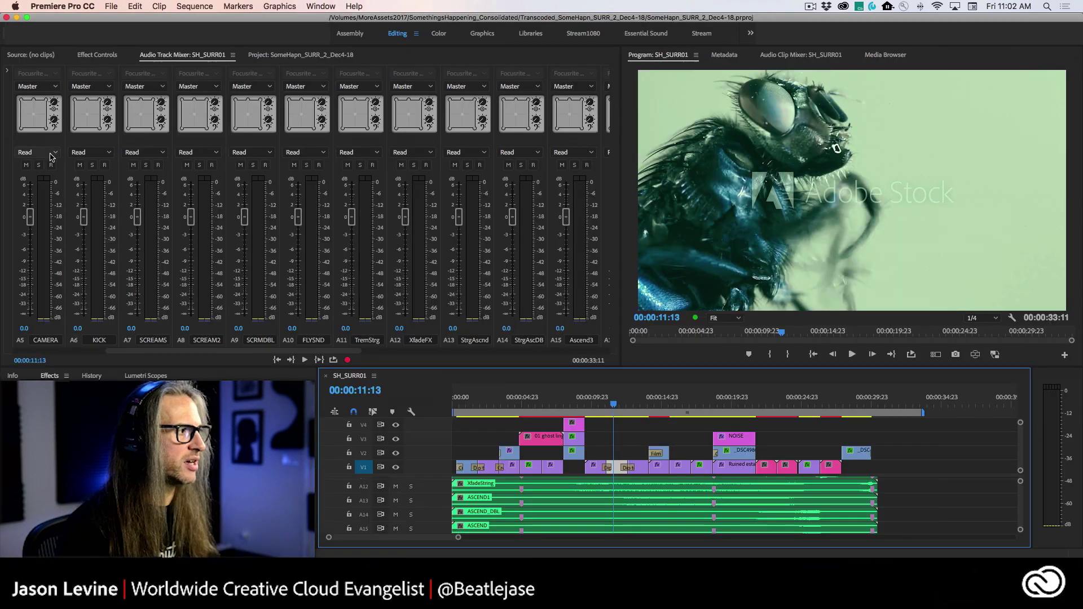
{"action": "left_click", "coordinate": [323, 153]}
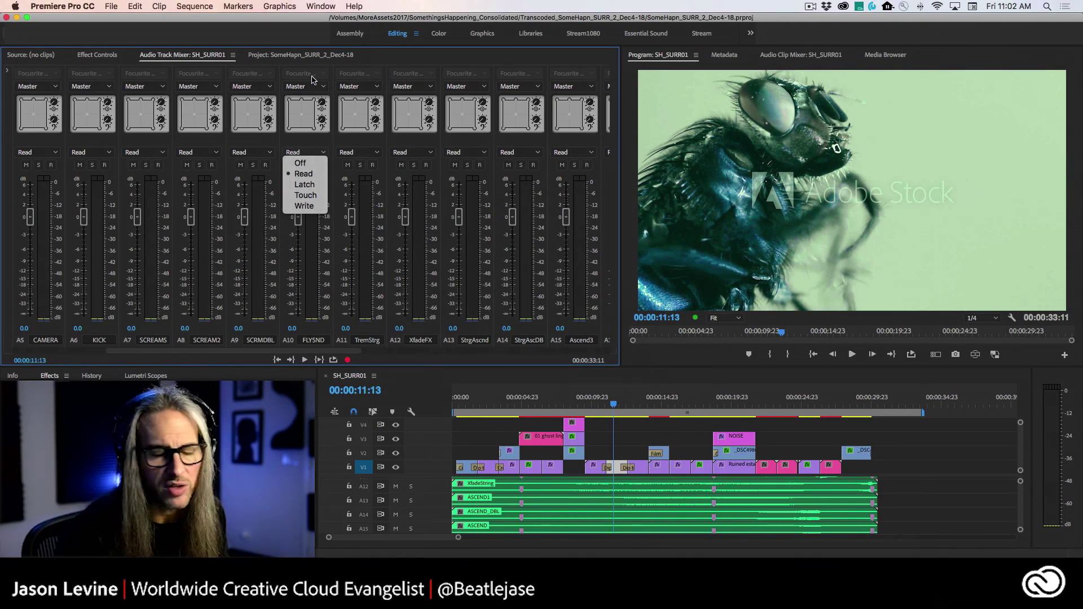
{"action": "key", "text": "super+Tab"}
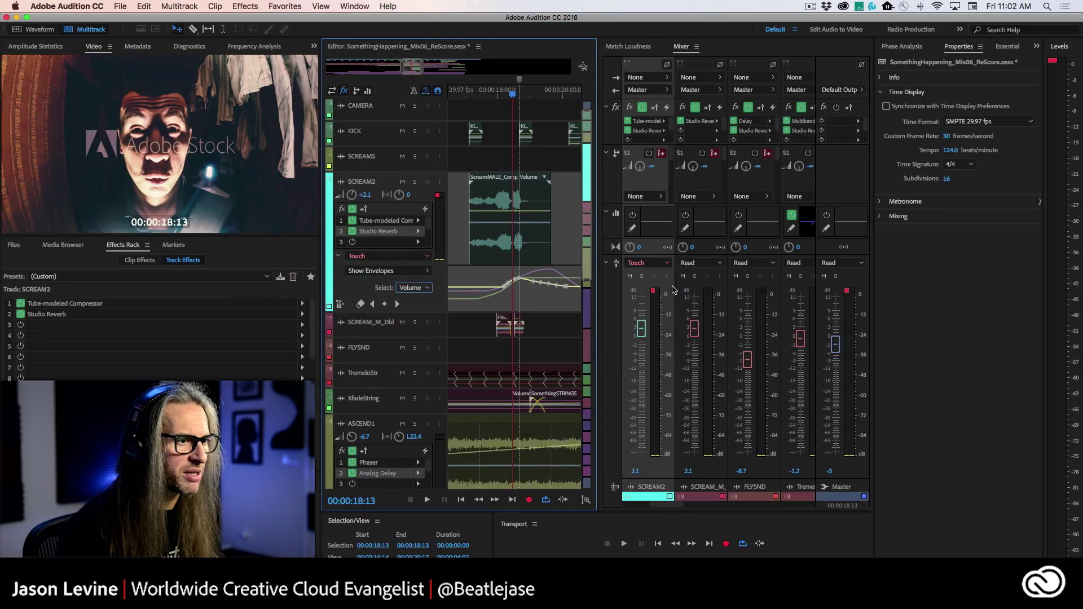
- Select the Master strip in the Mixer and switch to Premiere Pro's SH_SURR01 sequence
{"action": "left_click", "coordinate": [850, 294]}
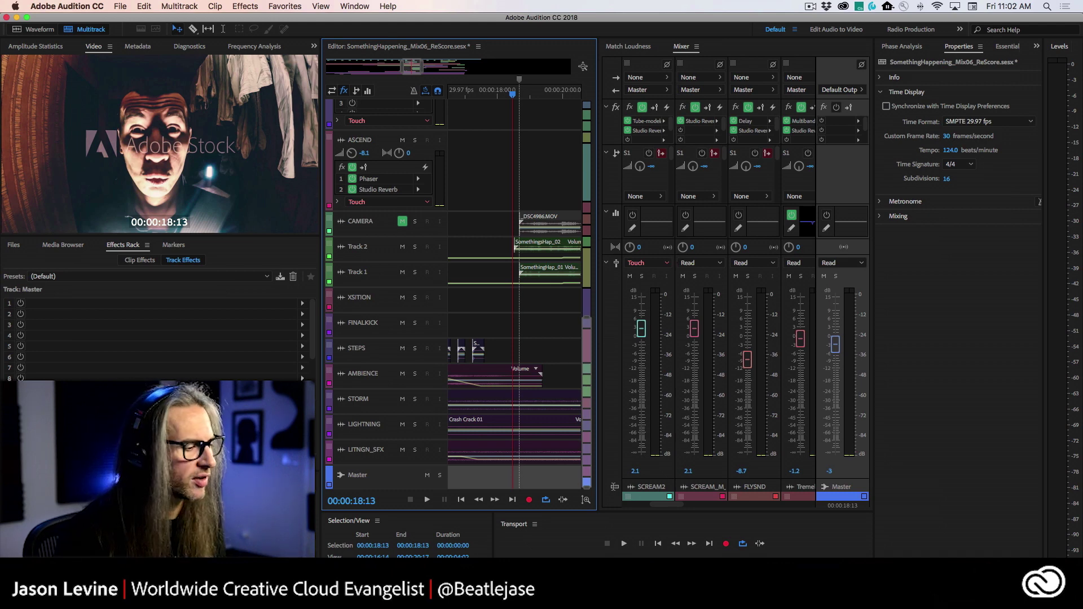
{"action": "key", "text": "super+Tab"}
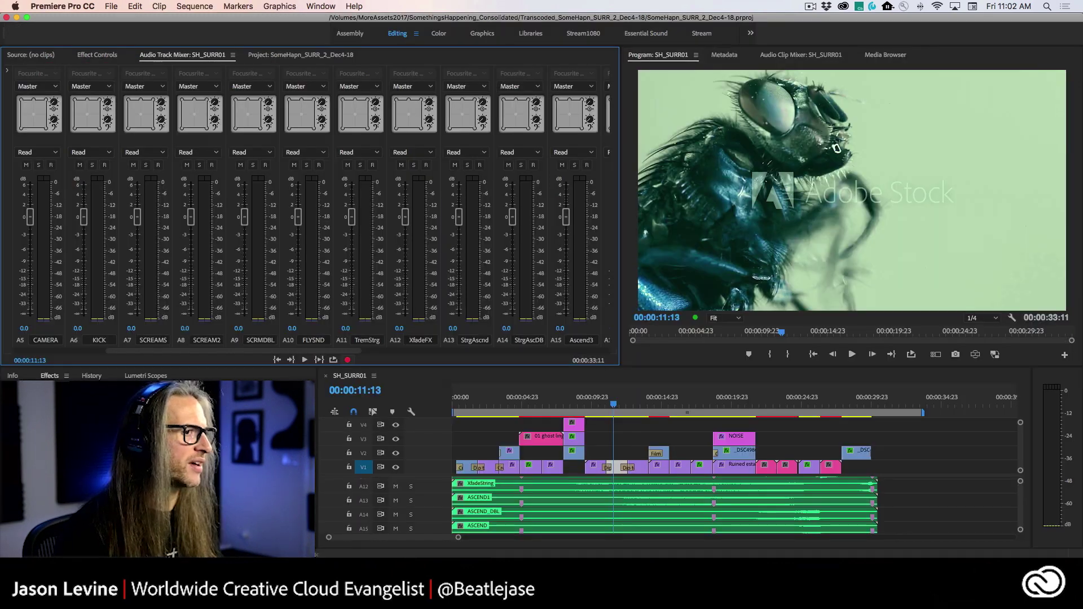
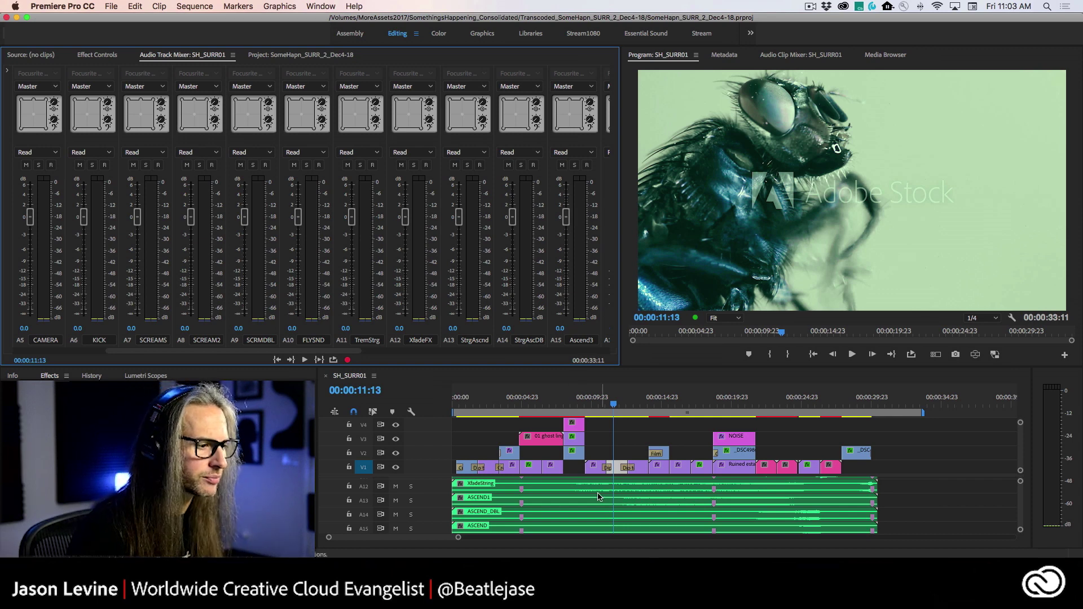
- Make the timeline's audio tracks taller so track A13 StrgAscnd and its ASCEND clip waveforms show
{"action": "left_click", "coordinate": [429, 504]}
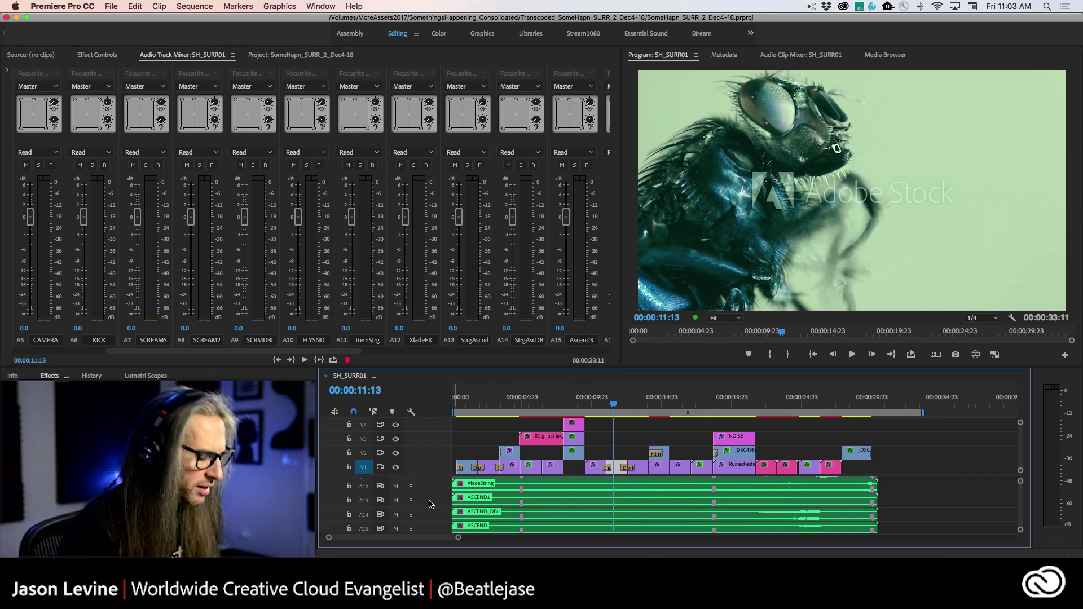
{"action": "key", "text": "alt+equal"}
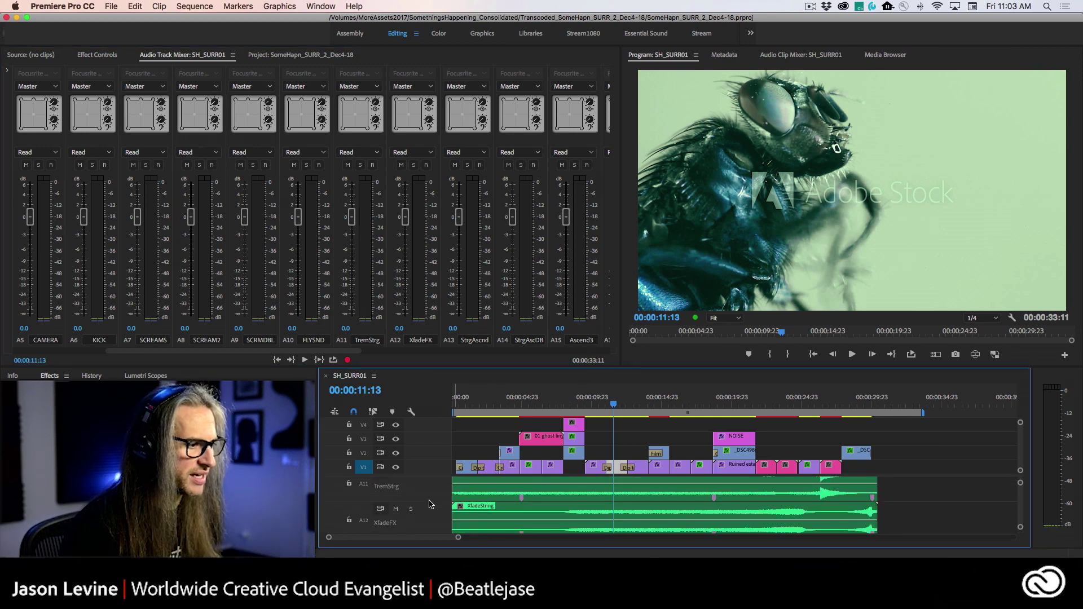
{"action": "scroll", "coordinate": [496, 519], "scroll_direction": "down", "scroll_amount": 5}
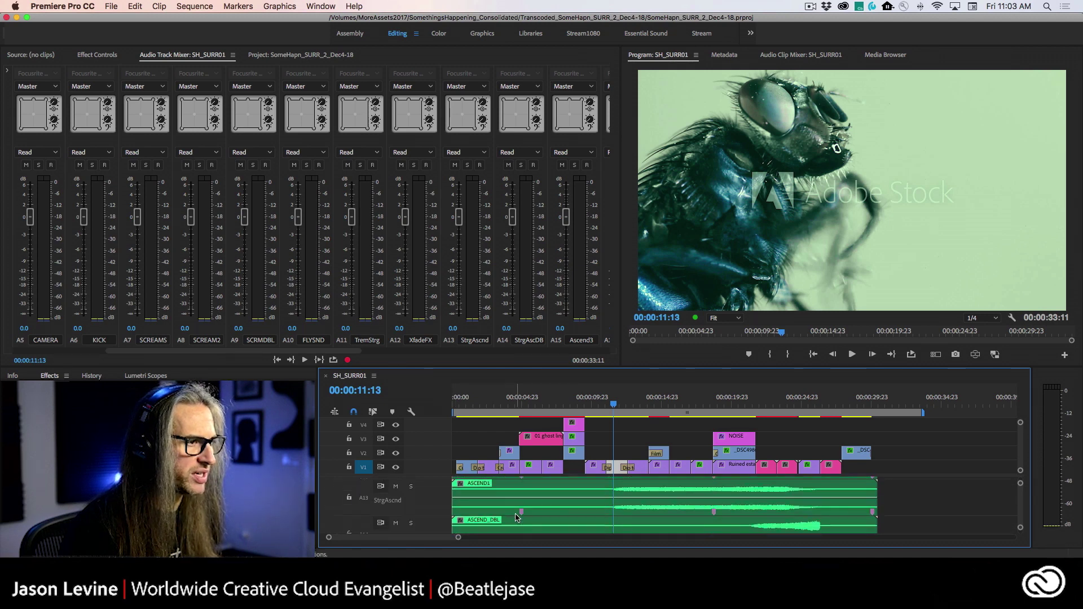
{"action": "scroll", "coordinate": [516, 517], "scroll_direction": "up", "scroll_amount": 1}
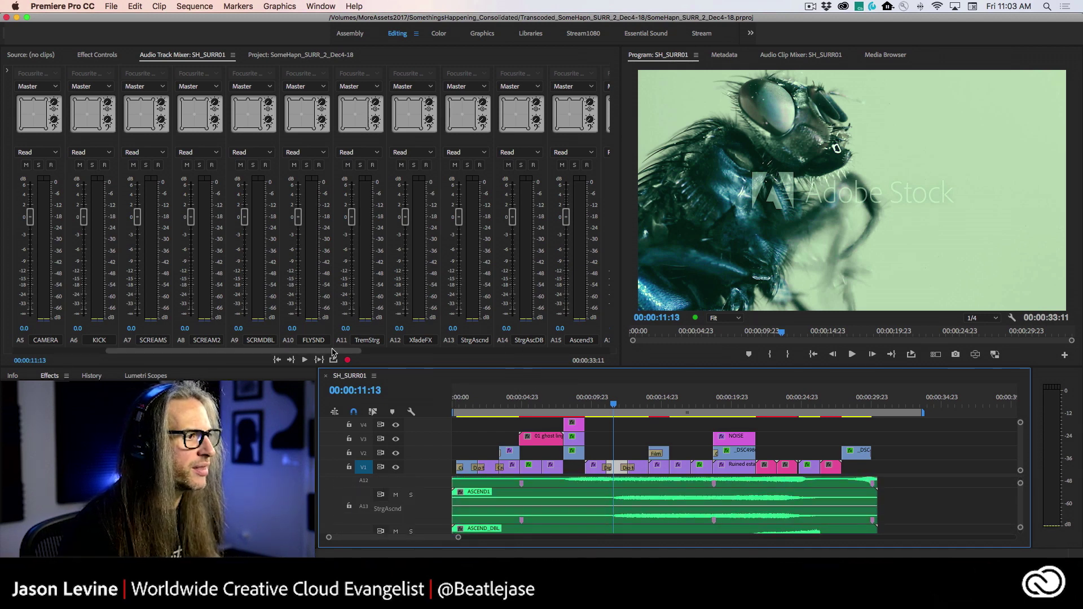
{"action": "left_click_drag", "start_coordinate": [359, 352], "coordinate": [604, 352]}
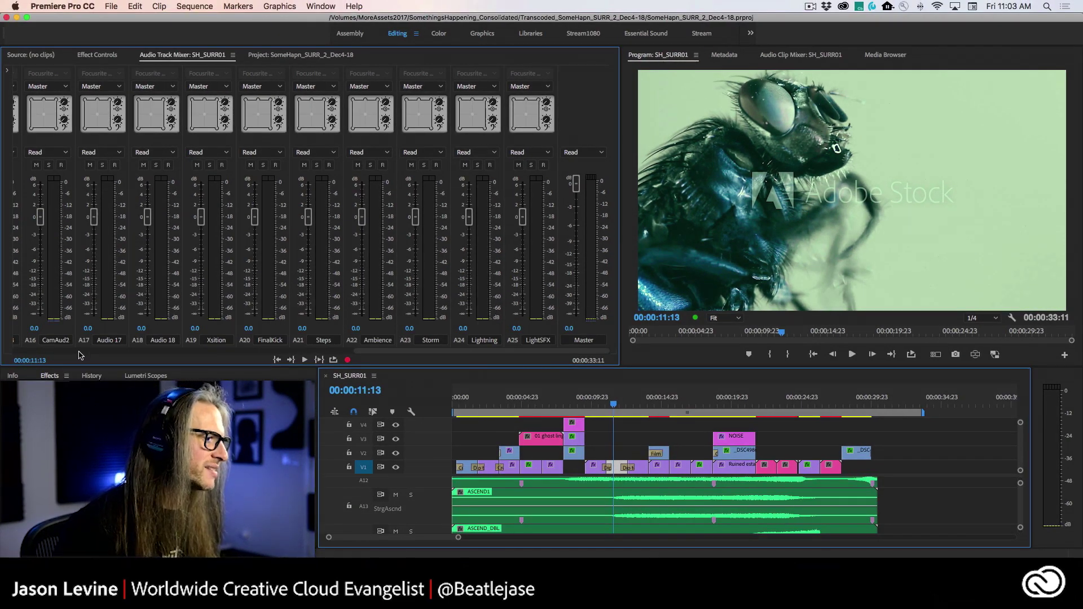
{"action": "scroll", "coordinate": [79, 355], "scroll_direction": "left", "scroll_amount": 10}
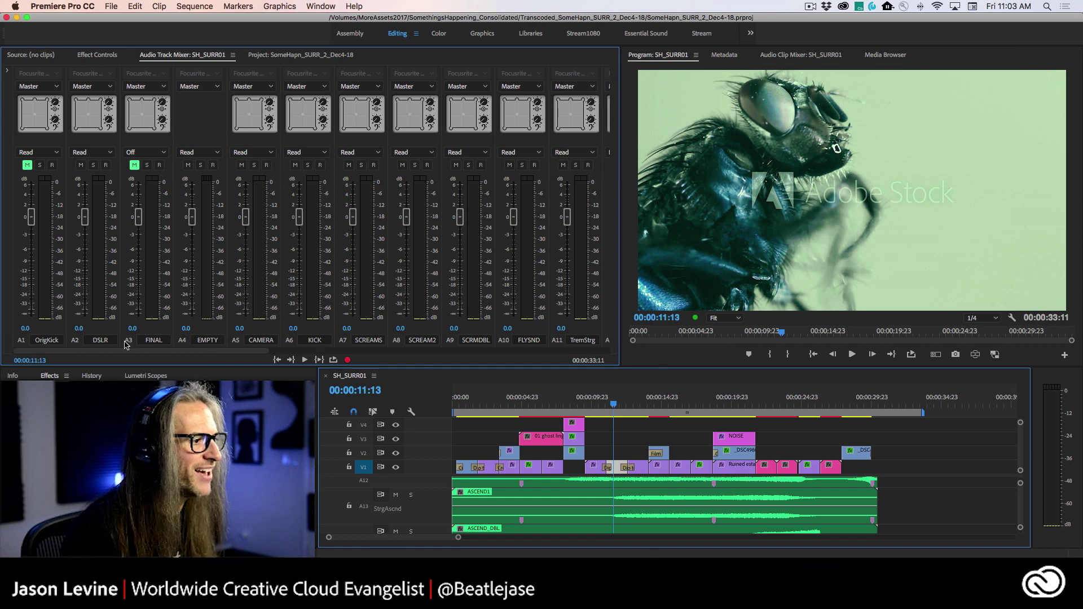
{"action": "scroll", "coordinate": [449, 355], "scroll_direction": "right", "scroll_amount": 10}
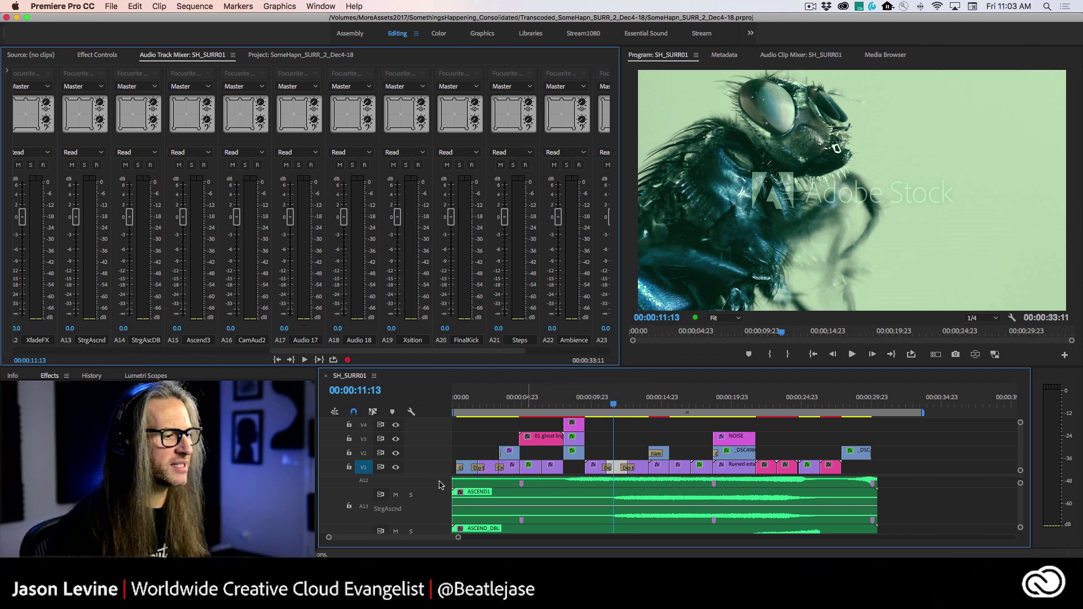
- Solo track A13 StrgAscnd and play the sequence to hear it alone, stopping at 00:00:17:09
{"action": "left_click", "coordinate": [411, 495]}
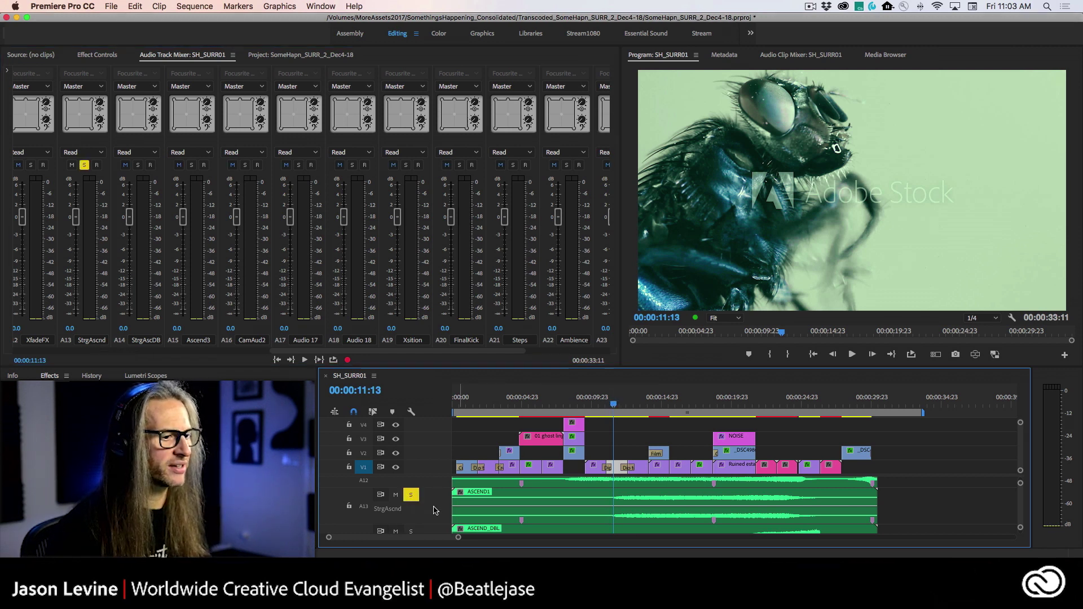
{"action": "key", "text": "space"}
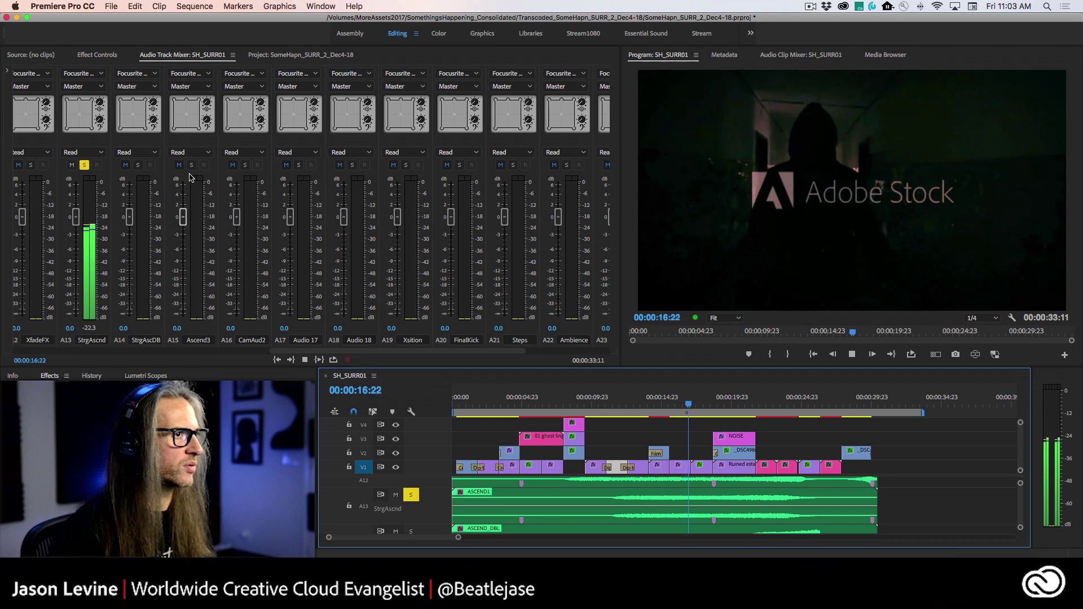
{"action": "key", "text": "space"}
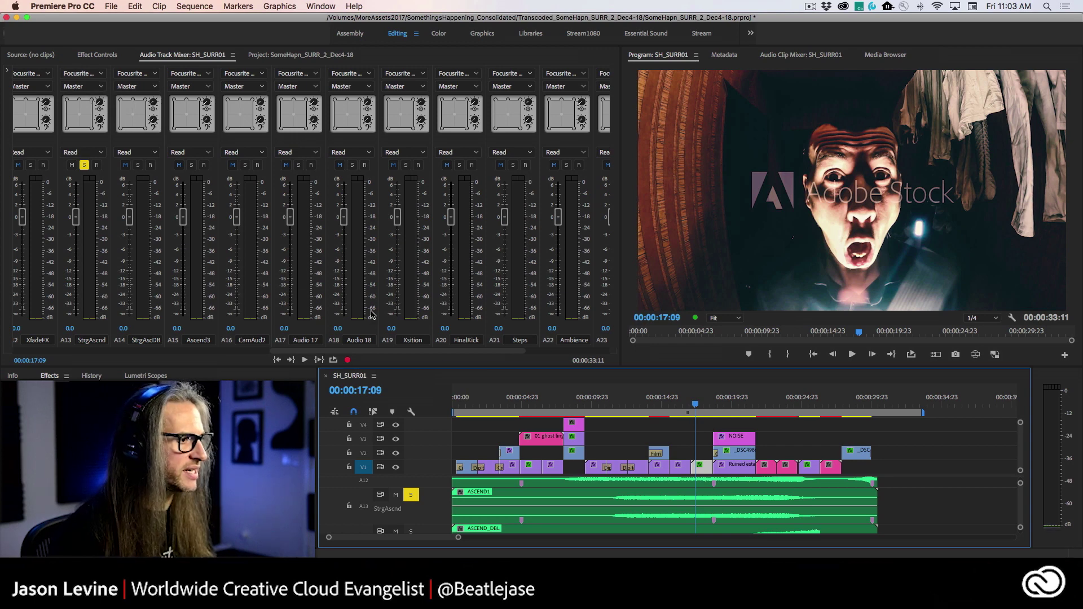
{"action": "left_click_drag", "start_coordinate": [463, 354], "coordinate": [637, 350]}
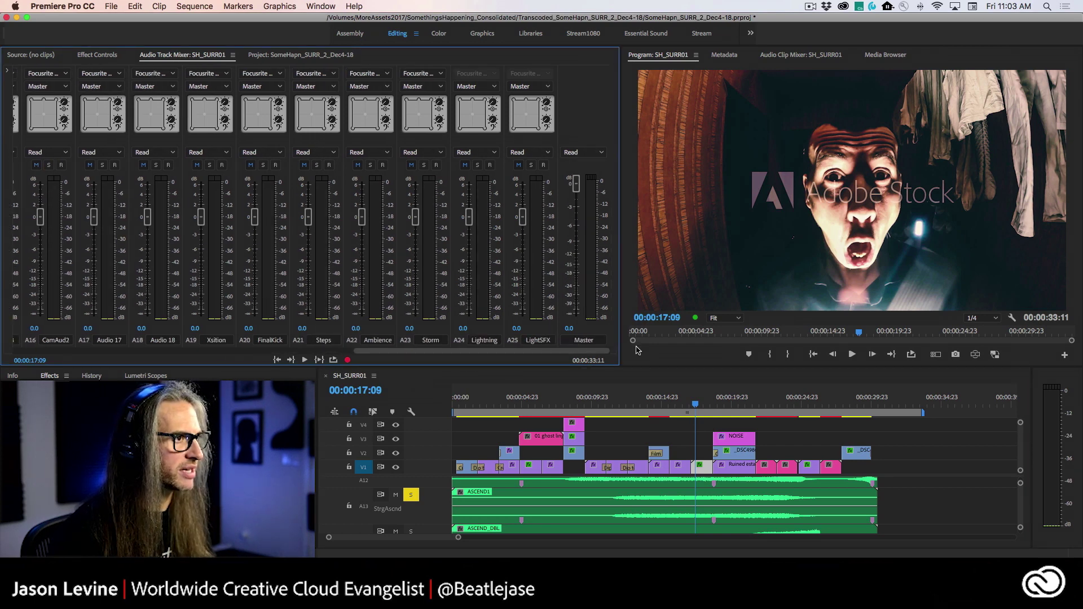
{"action": "left_click_drag", "start_coordinate": [532, 355], "coordinate": [392, 361]}
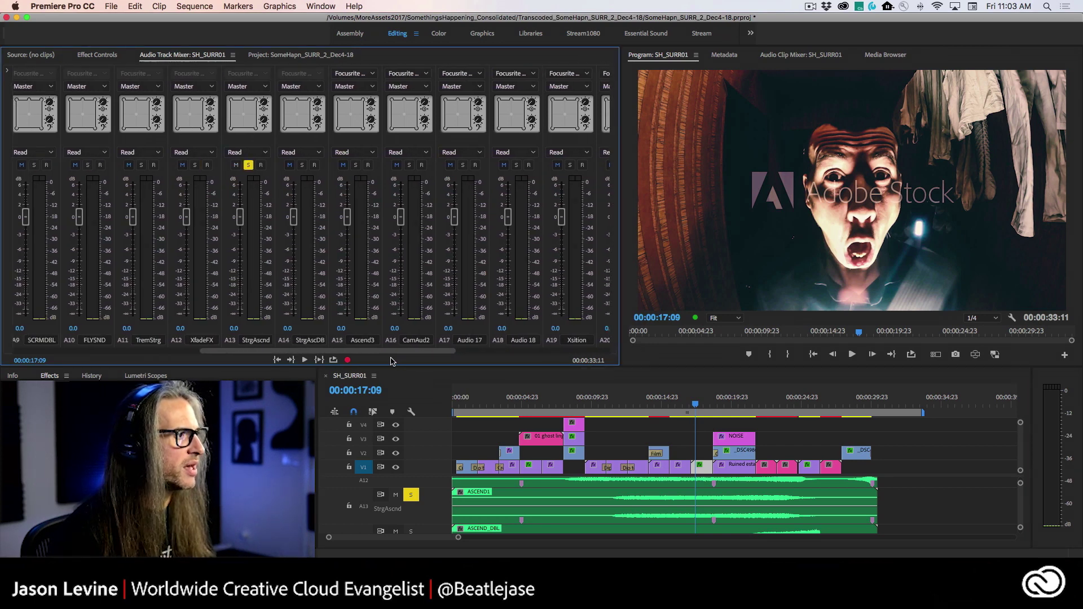
- Set track A13 StrgAscnd to Write automation and position its 5.1 surround panner puck
{"action": "left_click", "coordinate": [252, 154]}
{"action": "left_click", "coordinate": [252, 206]}
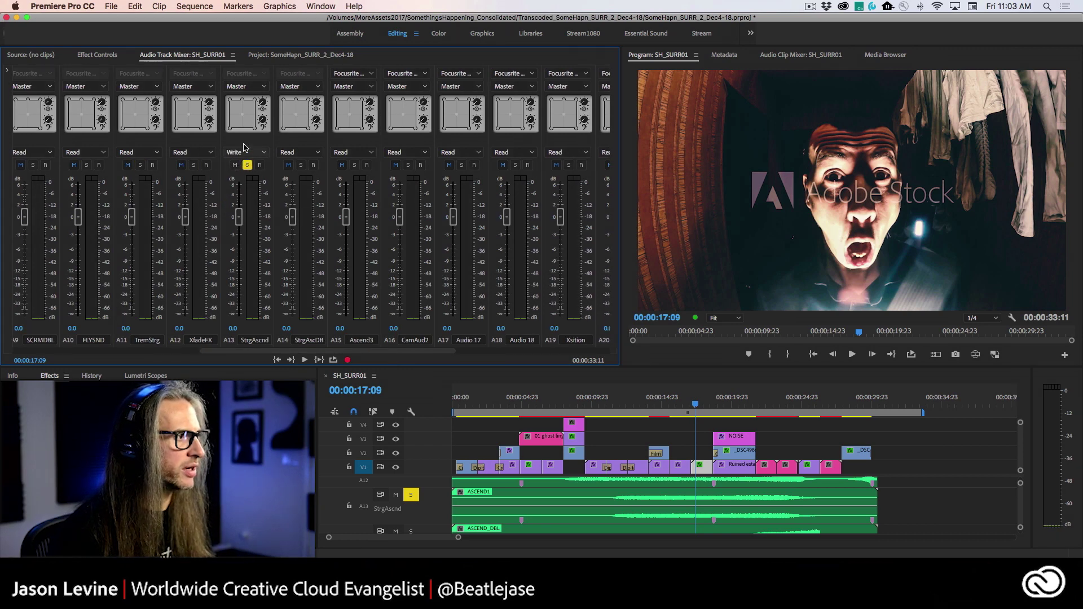
{"action": "mouse_move", "coordinate": [243, 117]}
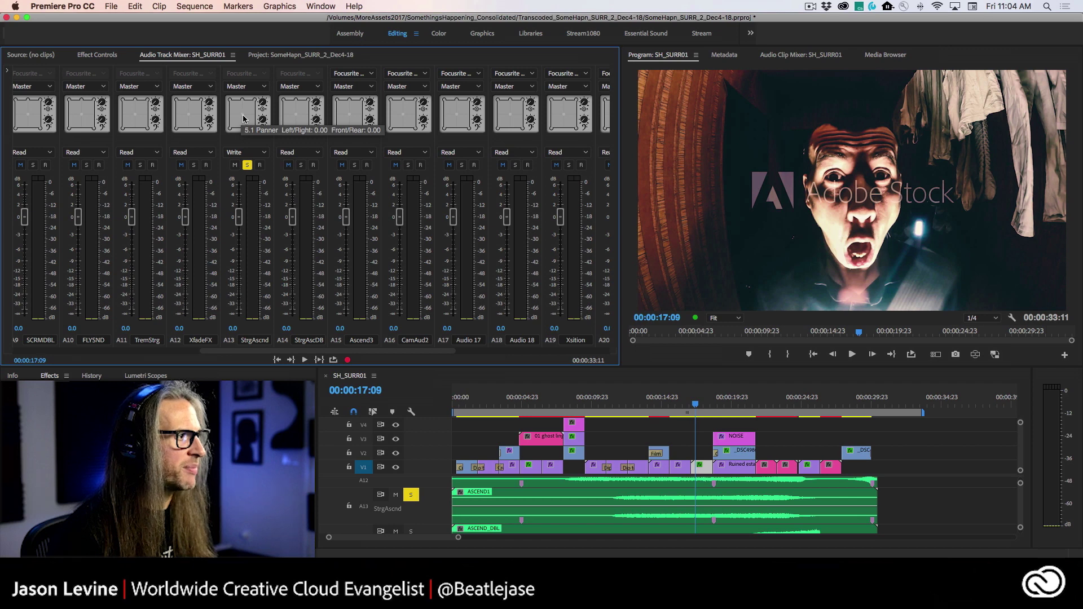
{"action": "left_click_drag", "start_coordinate": [243, 118], "coordinate": [232, 123]}
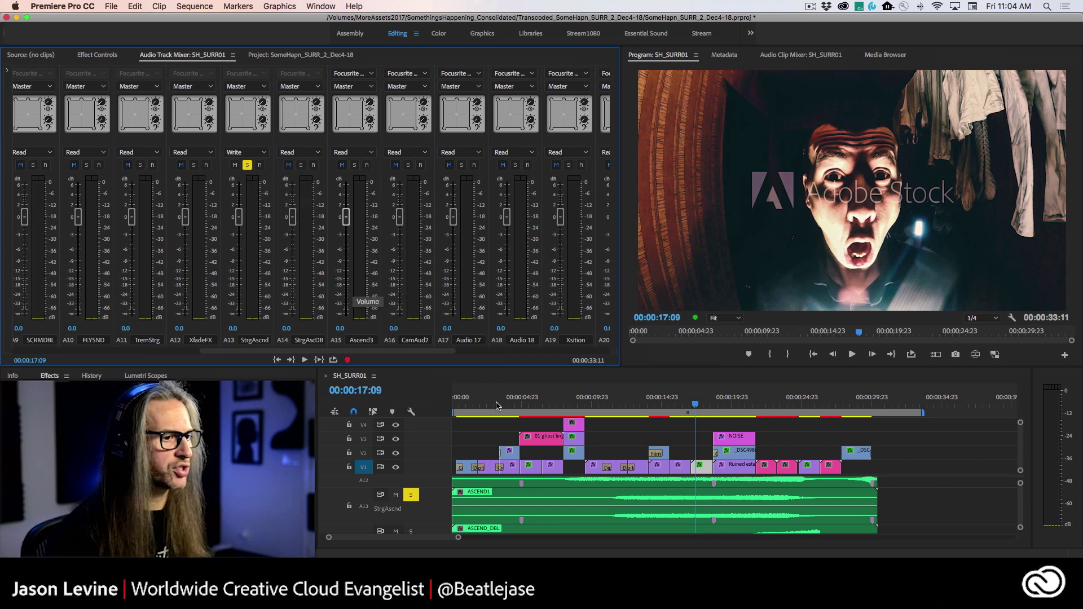
- Record a surround pan sweep on StrgAscnd while playing from 00:00:10:13
{"action": "left_click_drag", "start_coordinate": [694, 413], "coordinate": [590, 407]}
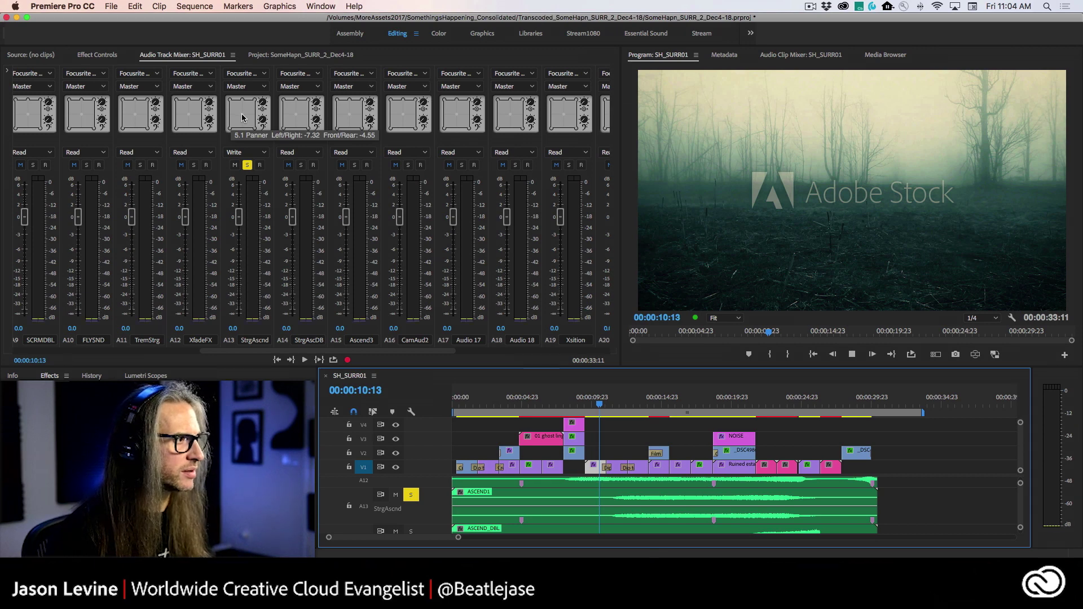
{"action": "left_click", "coordinate": [242, 117]}
{"action": "key", "text": "space"}
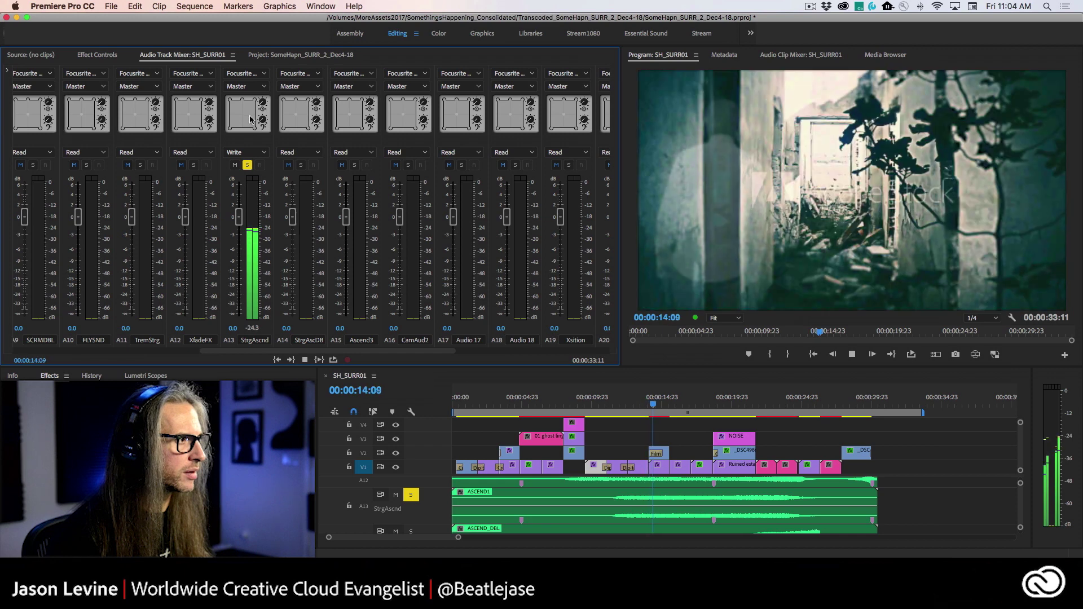
{"action": "left_click_drag", "start_coordinate": [250, 119], "coordinate": [236, 127]}
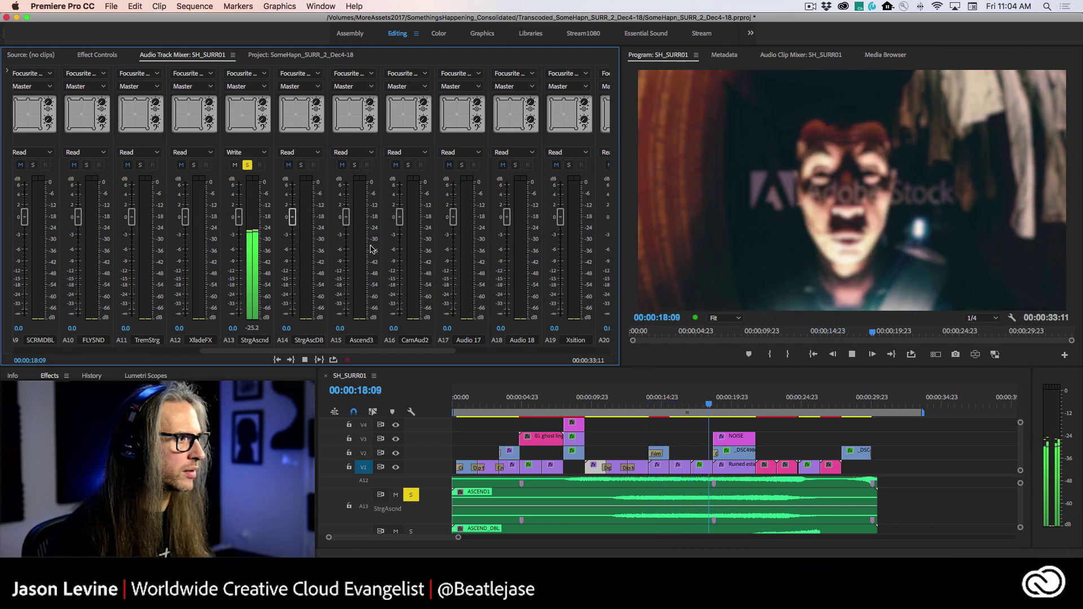
{"action": "key", "text": "space"}
- Replay the passage from about 00:00:09:14 to hear the recorded panning
{"action": "left_click_drag", "start_coordinate": [704, 418], "coordinate": [585, 413]}
{"action": "key", "text": "space"}
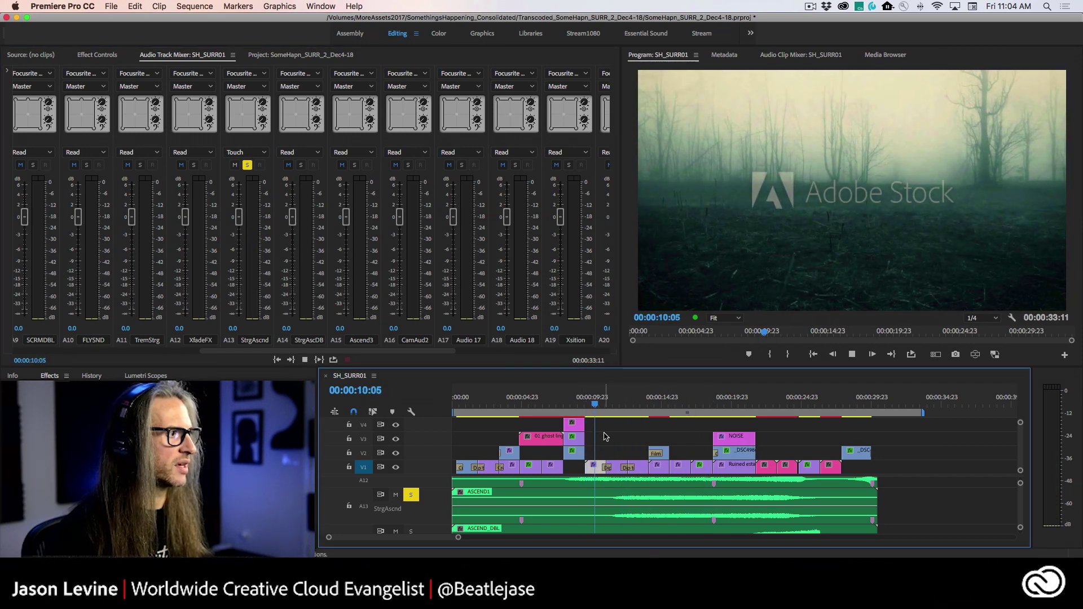
{"action": "key", "text": "space"}
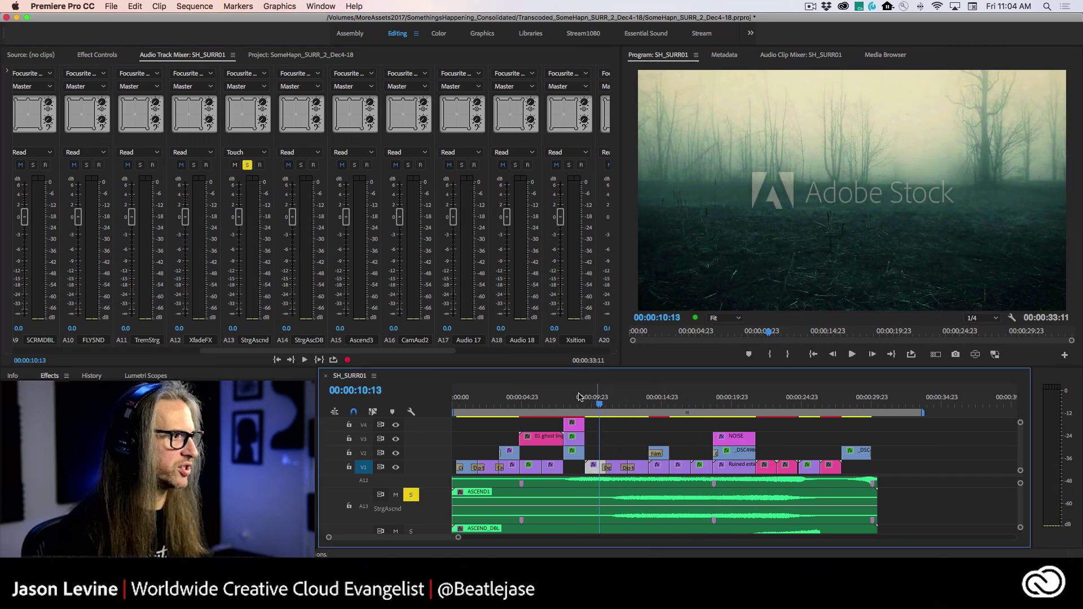
{"action": "key", "text": "space"}
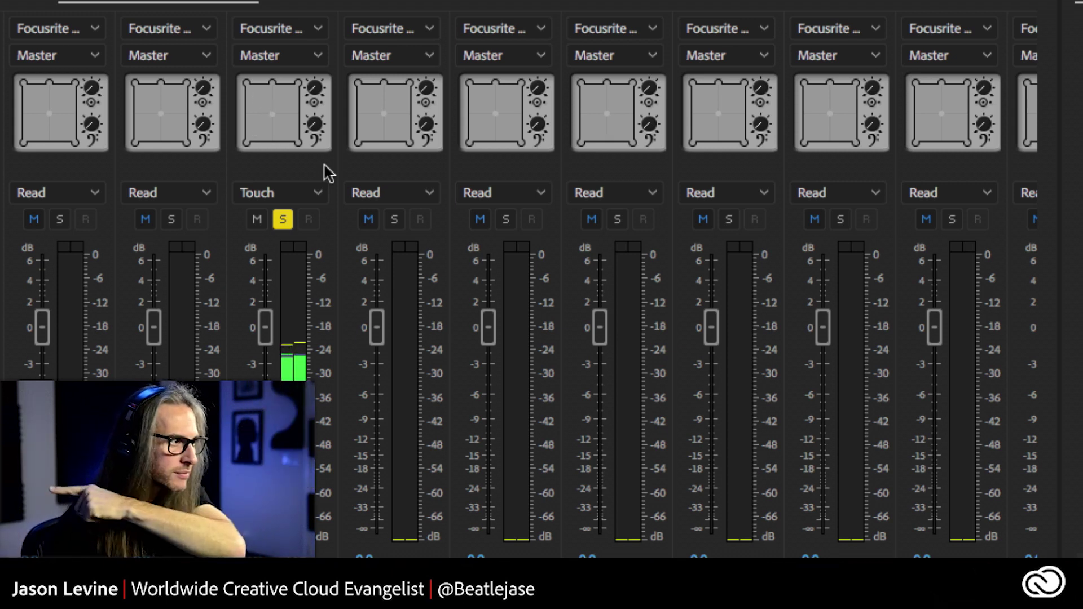
{"action": "key", "text": "space"}
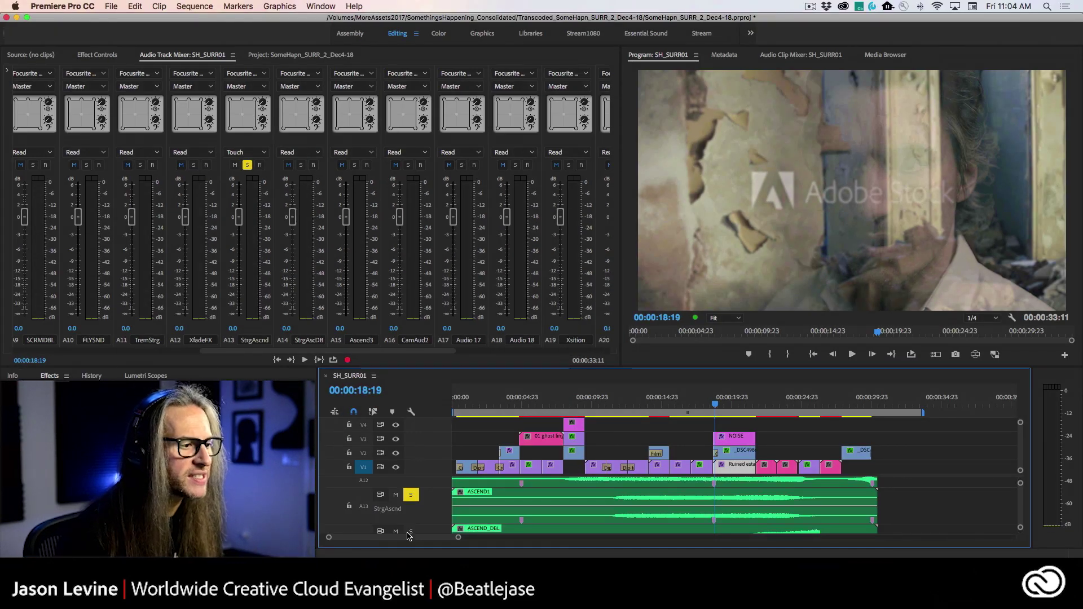
- Show the Track Panner keyframes on the A13 StrgAscnd track in the timeline
{"action": "right_click", "coordinate": [432, 511]}
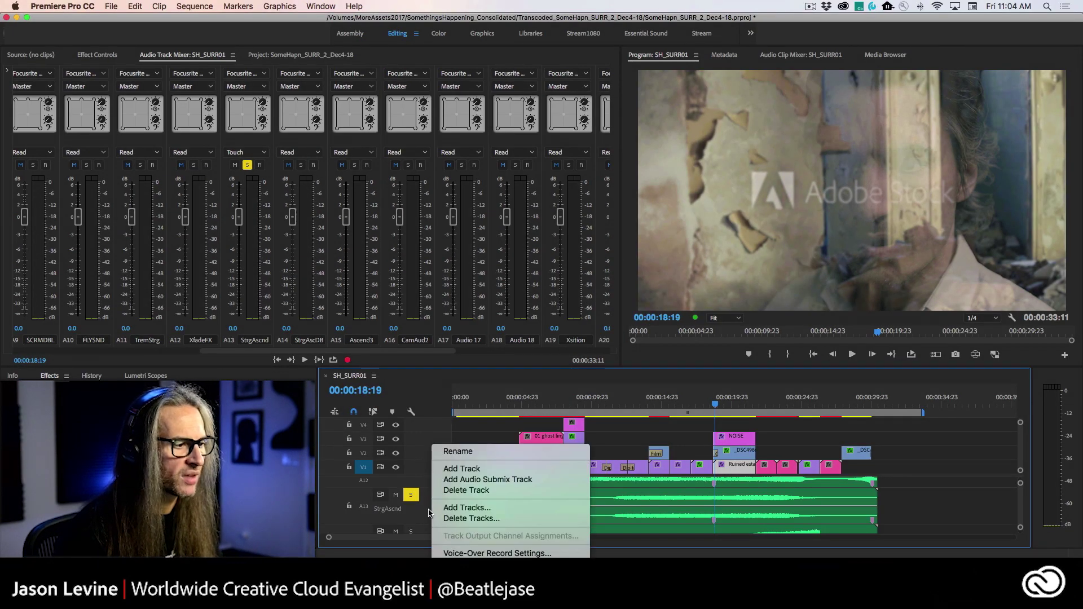
{"action": "left_click", "coordinate": [428, 512]}
{"action": "scroll", "coordinate": [434, 514], "scroll_direction": "down", "scroll_amount": 3}
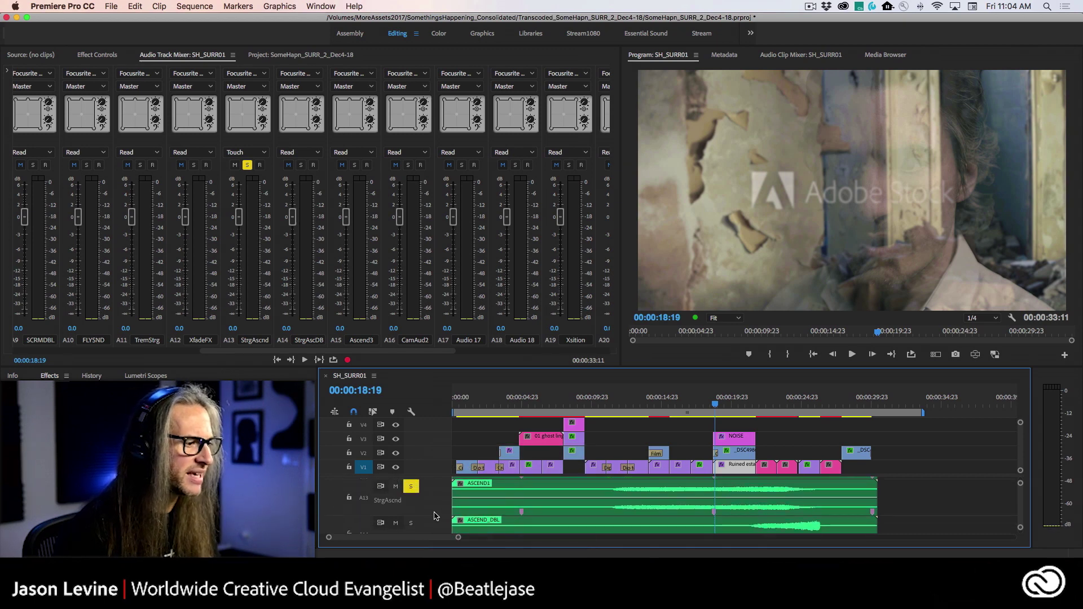
{"action": "scroll", "coordinate": [432, 505], "scroll_direction": "up", "scroll_amount": 2}
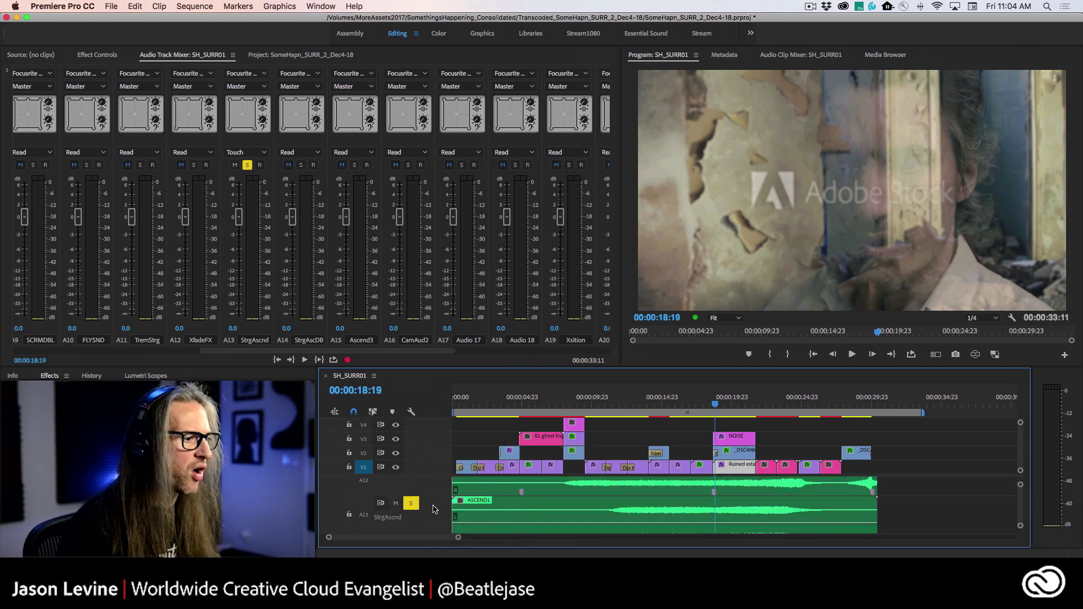
{"action": "scroll", "coordinate": [434, 515], "scroll_direction": "up", "scroll_amount": 1}
{"action": "scroll", "coordinate": [435, 514], "scroll_direction": "down", "scroll_amount": 2}
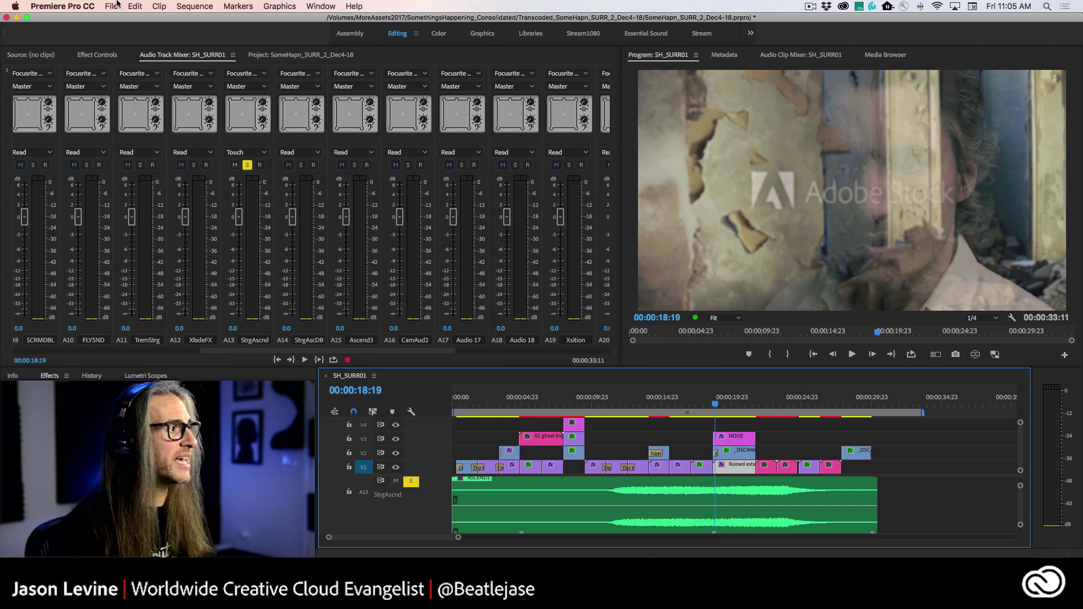
- Unsolo StrgAscnd and send the entire sequence to Audition as SH_SURR_FB1, transferring clip effect settings
{"action": "left_click", "coordinate": [248, 165]}
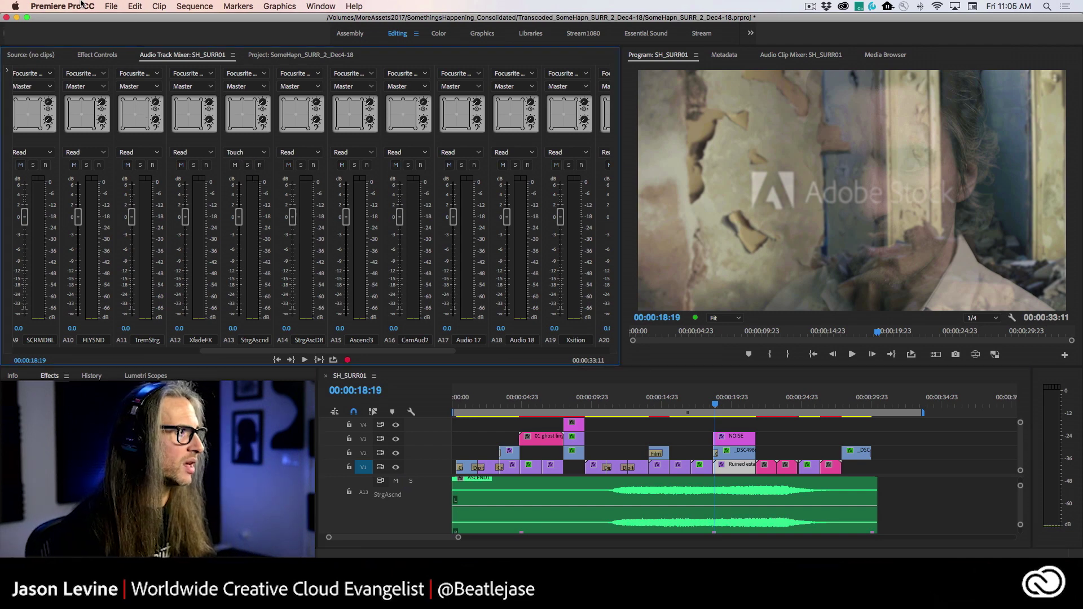
{"action": "left_click", "coordinate": [129, 5]}
{"action": "mouse_move", "coordinate": [230, 282]}
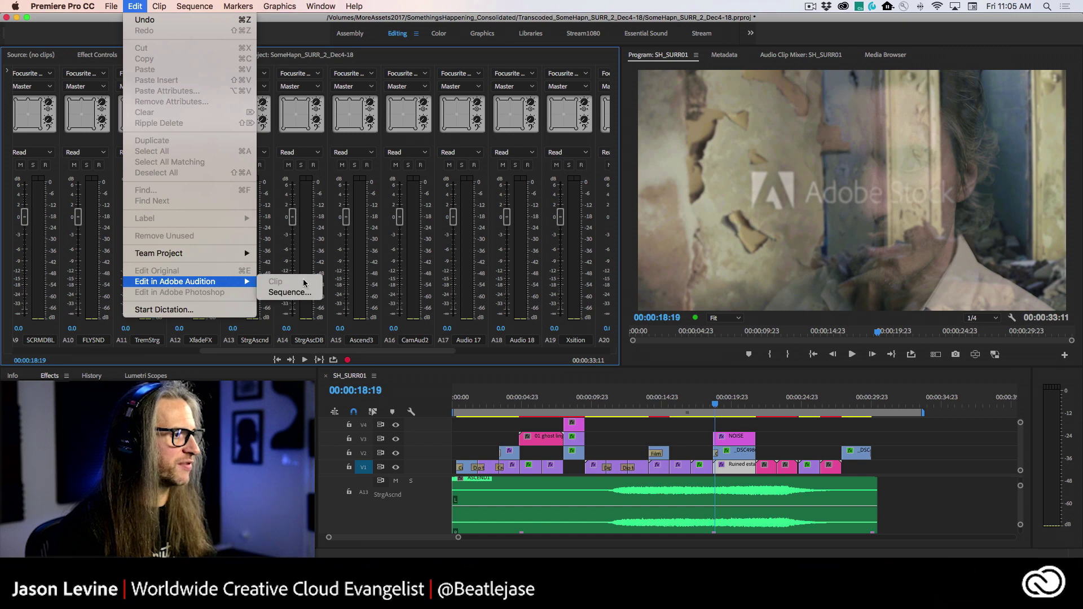
{"action": "left_click", "coordinate": [304, 293]}
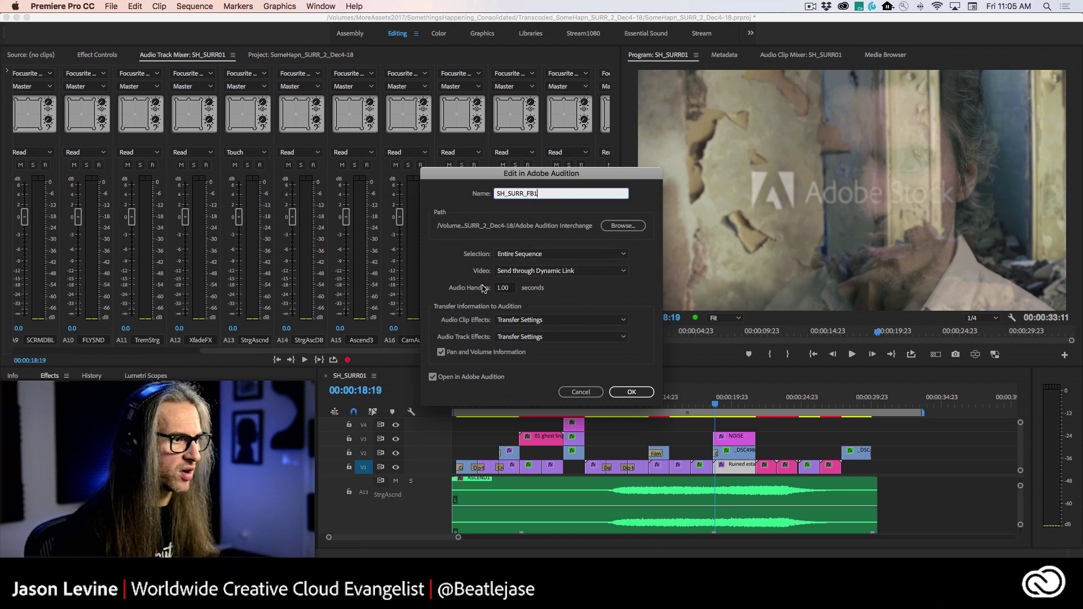
{"action": "left_click", "coordinate": [557, 321]}
{"action": "left_click", "coordinate": [530, 330]}
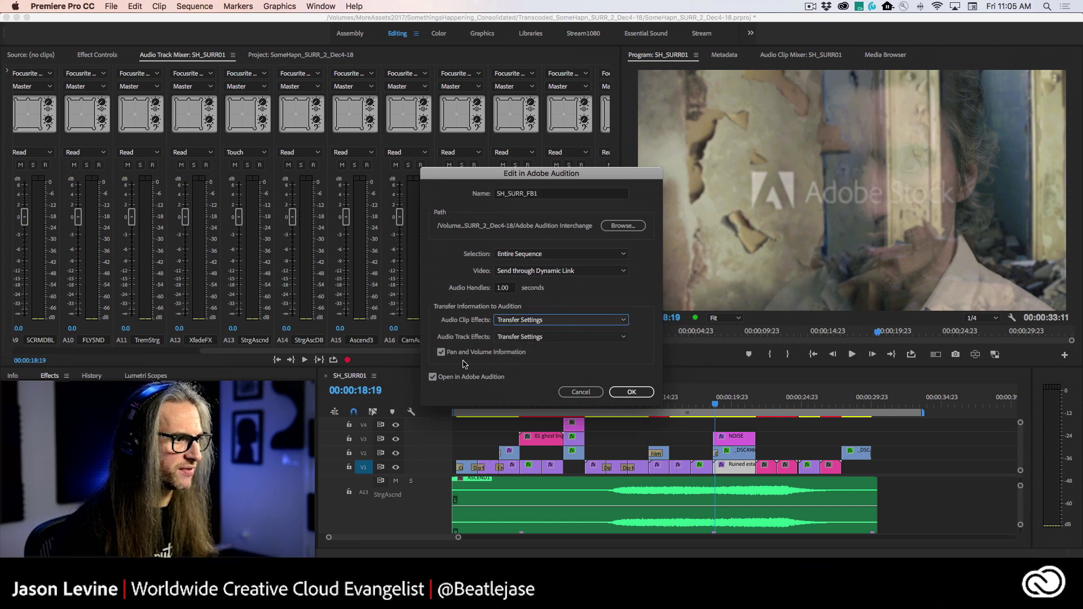
{"action": "left_click", "coordinate": [626, 395]}
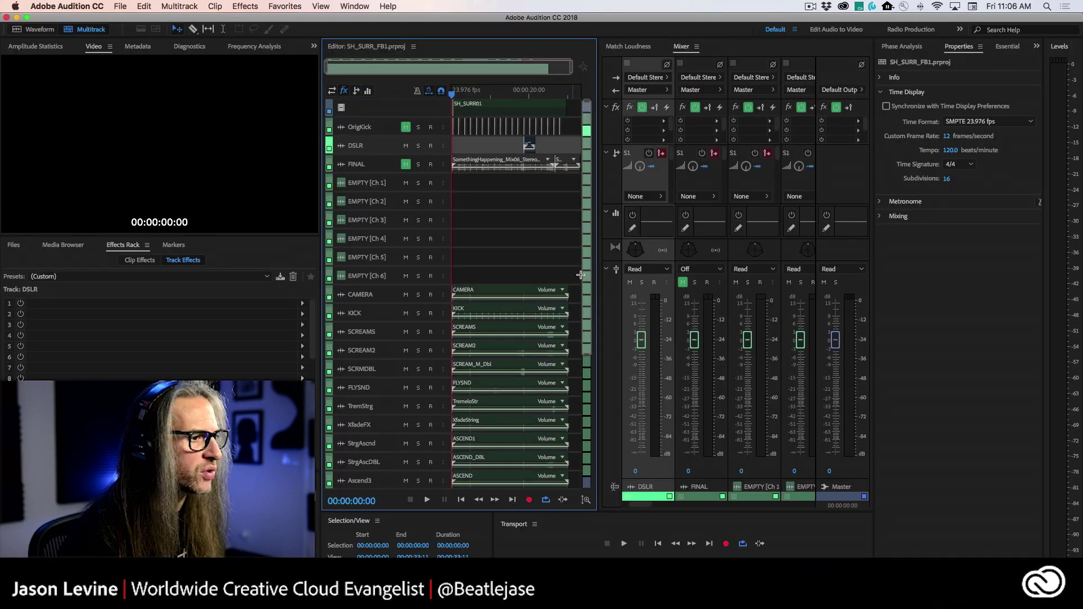
- Show an enlarged Track Panner panel and make the StrgAscnd track taller in the session
{"action": "scroll", "coordinate": [581, 275], "scroll_direction": "down", "scroll_amount": 5}
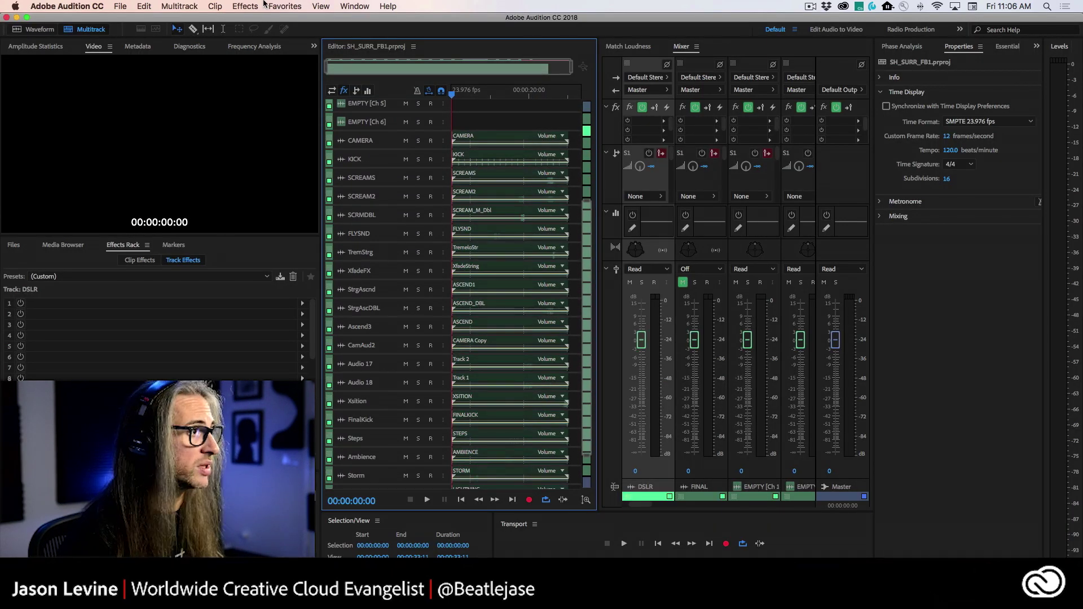
{"action": "left_click", "coordinate": [347, 6]}
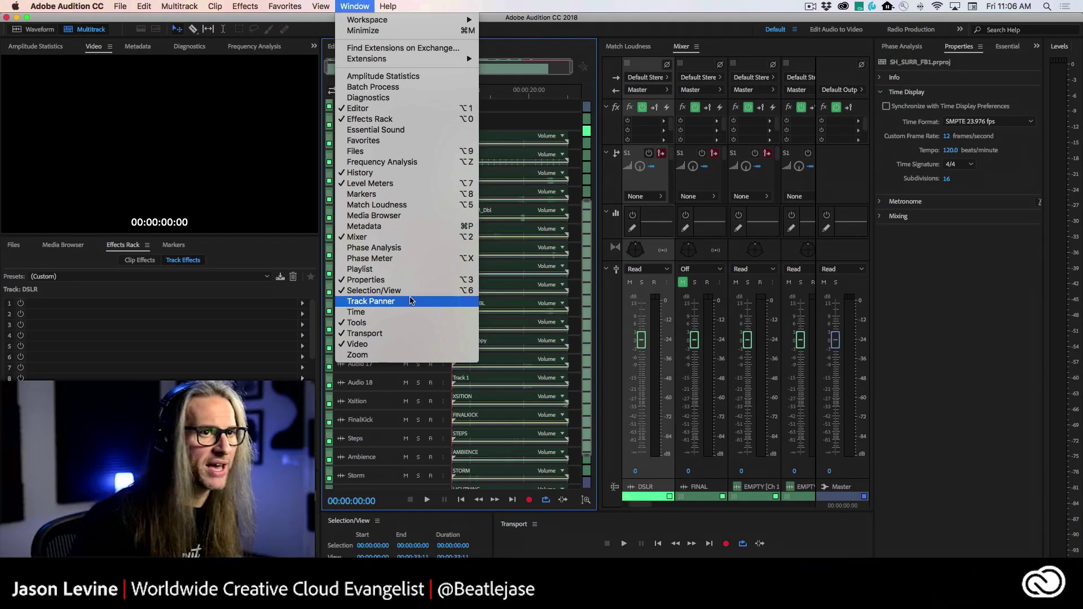
{"action": "left_click", "coordinate": [410, 301]}
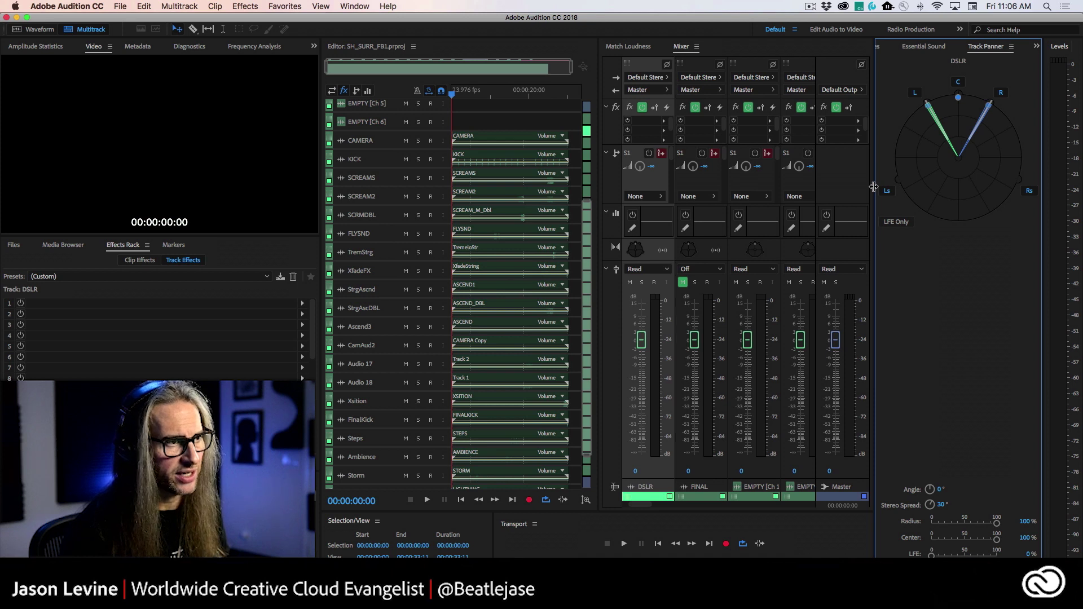
{"action": "left_click_drag", "start_coordinate": [873, 186], "coordinate": [782, 194]}
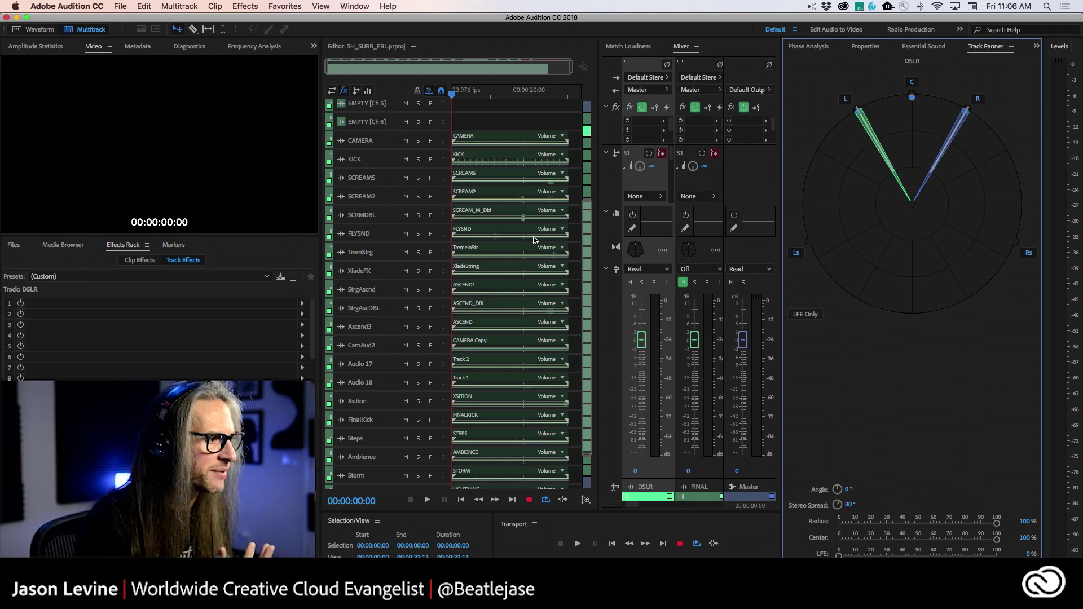
{"action": "left_click", "coordinate": [398, 299]}
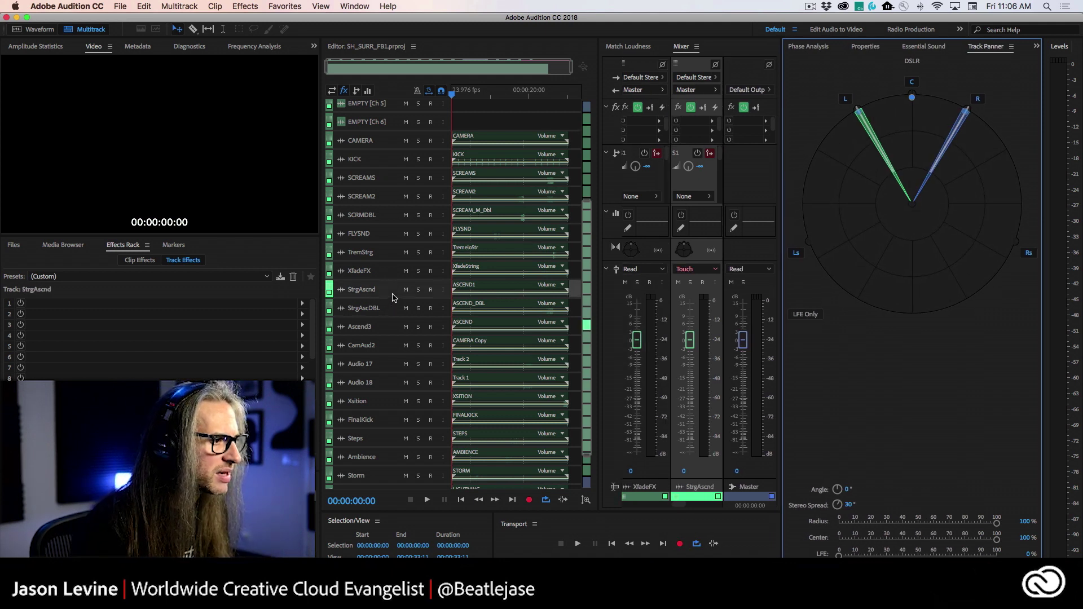
{"action": "left_click_drag", "start_coordinate": [397, 299], "coordinate": [407, 390]}
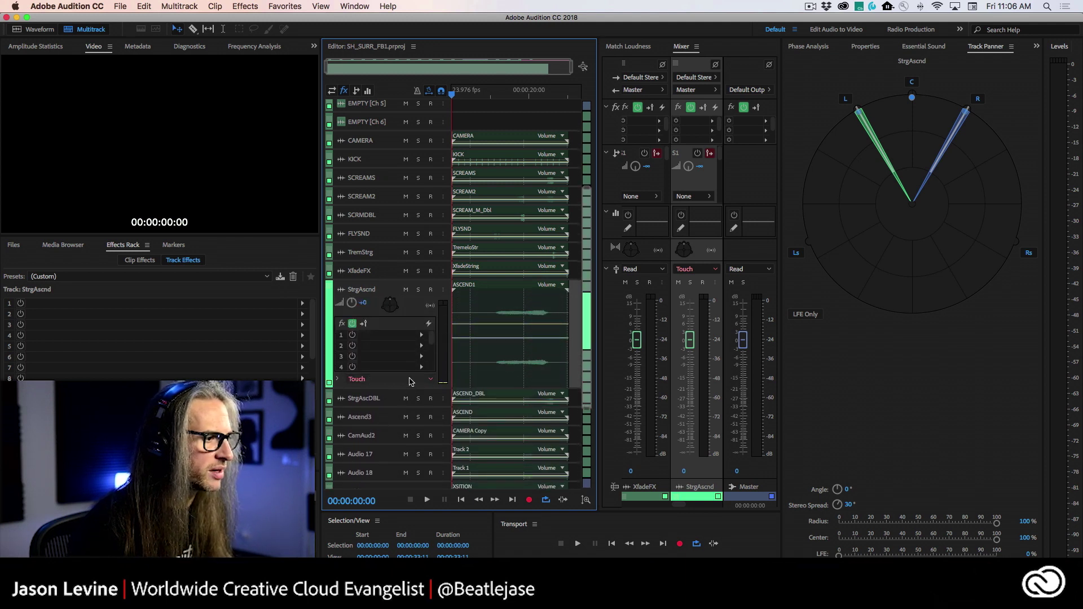
- Reveal StrgAscnd's automation row, pull its pan puck to 66% radius, and set Center to 0%
{"action": "left_click", "coordinate": [337, 380]}
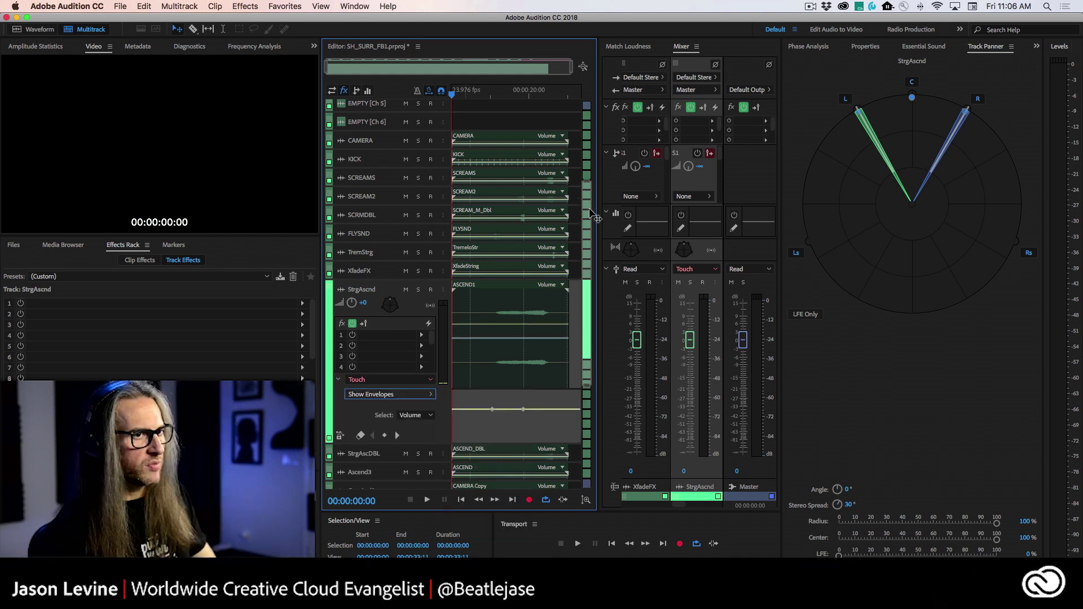
{"action": "left_click_drag", "start_coordinate": [911, 98], "coordinate": [911, 133]}
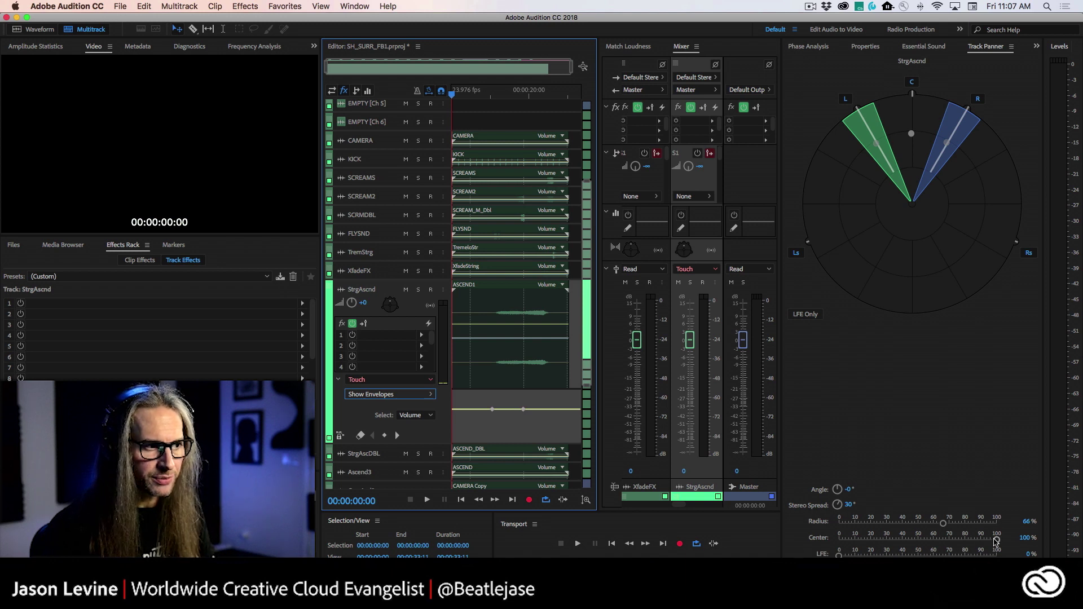
{"action": "left_click_drag", "start_coordinate": [997, 540], "coordinate": [971, 543]}
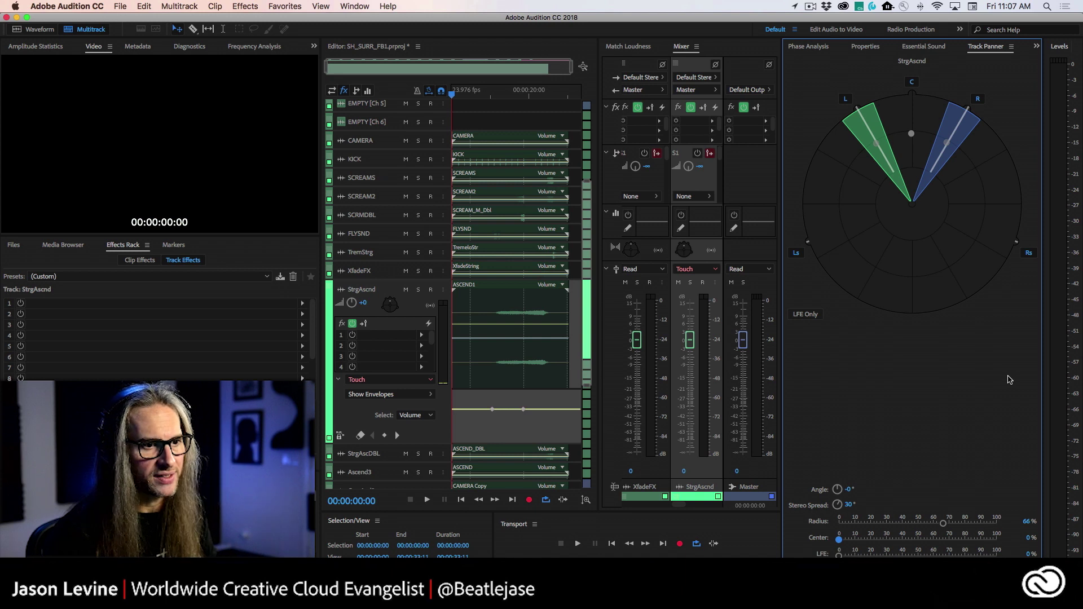
- Widen the meters and record a pan sweep on StrgAscnd while playing from 00:00:07:23
{"action": "mouse_move", "coordinate": [1043, 366]}
{"action": "left_mouse_down"}
{"action": "mouse_move", "coordinate": [1012, 366]}
{"action": "mouse_move", "coordinate": [1024, 365]}
{"action": "left_mouse_up"}
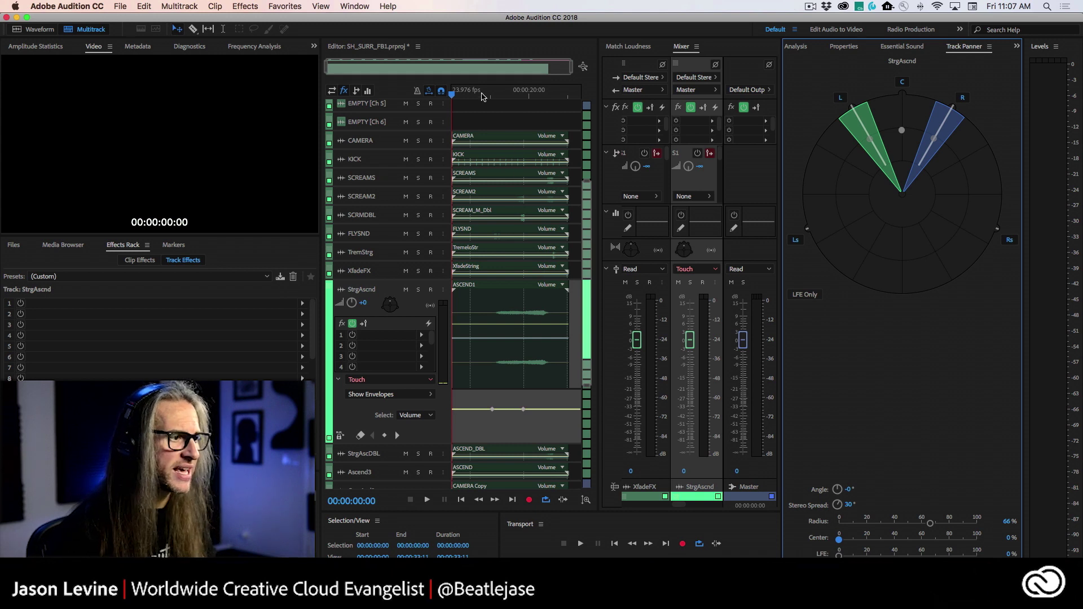
{"action": "left_click", "coordinate": [482, 95]}
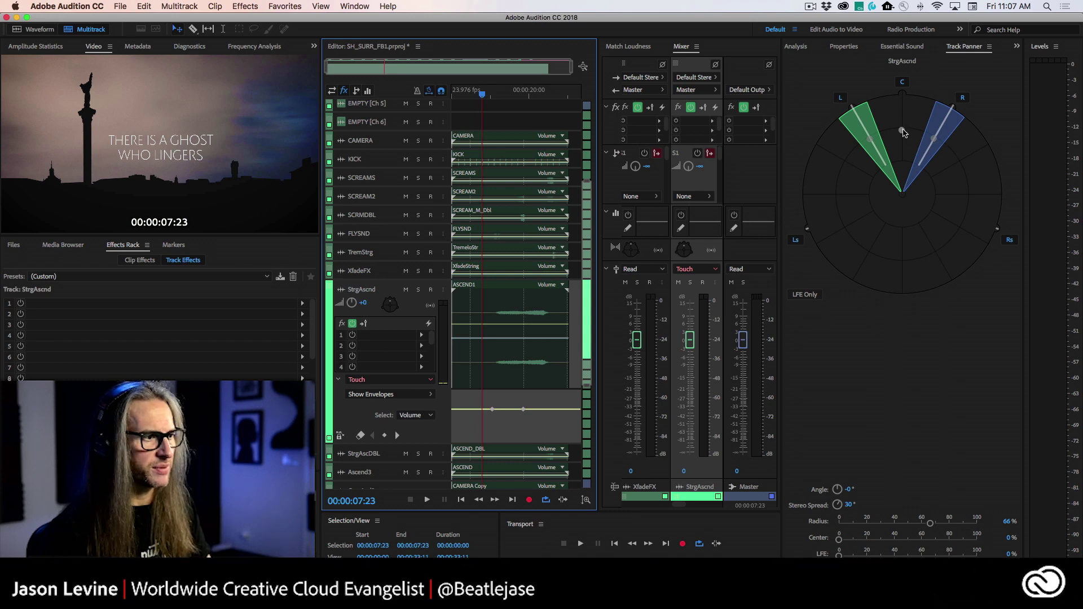
{"action": "key", "text": "space"}
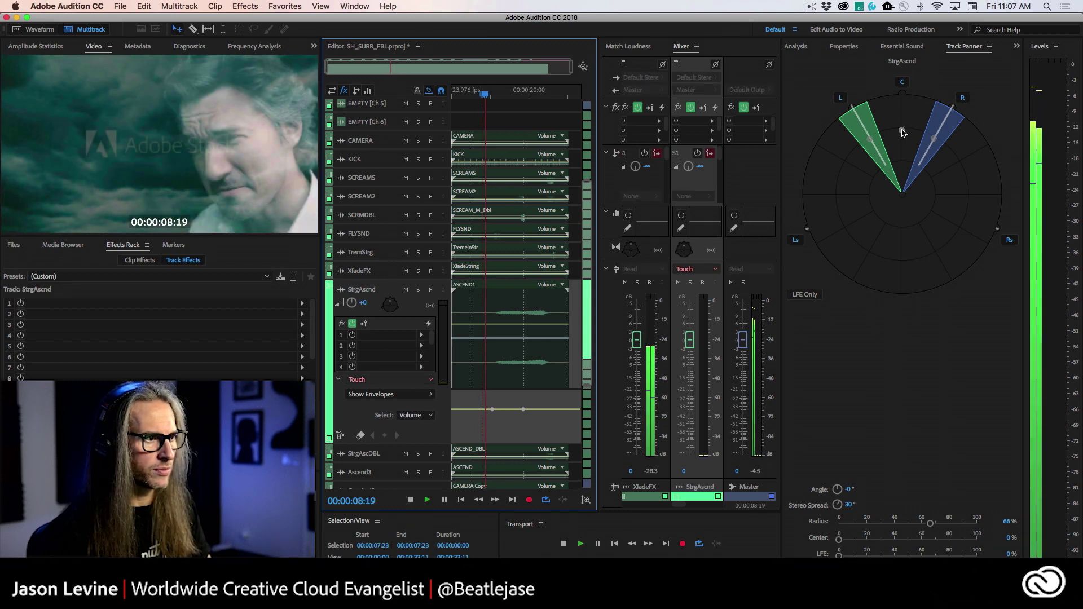
{"action": "mouse_move", "coordinate": [902, 132]}
{"action": "left_mouse_down"}
{"action": "mouse_move", "coordinate": [901, 115]}
{"action": "mouse_move", "coordinate": [900, 151]}
{"action": "mouse_move", "coordinate": [862, 172]}
{"action": "mouse_move", "coordinate": [855, 207]}
{"action": "mouse_move", "coordinate": [900, 194]}
{"action": "mouse_move", "coordinate": [955, 199]}
{"action": "mouse_move", "coordinate": [945, 226]}
{"action": "mouse_move", "coordinate": [896, 241]}
{"action": "mouse_move", "coordinate": [901, 121]}
{"action": "left_mouse_up"}
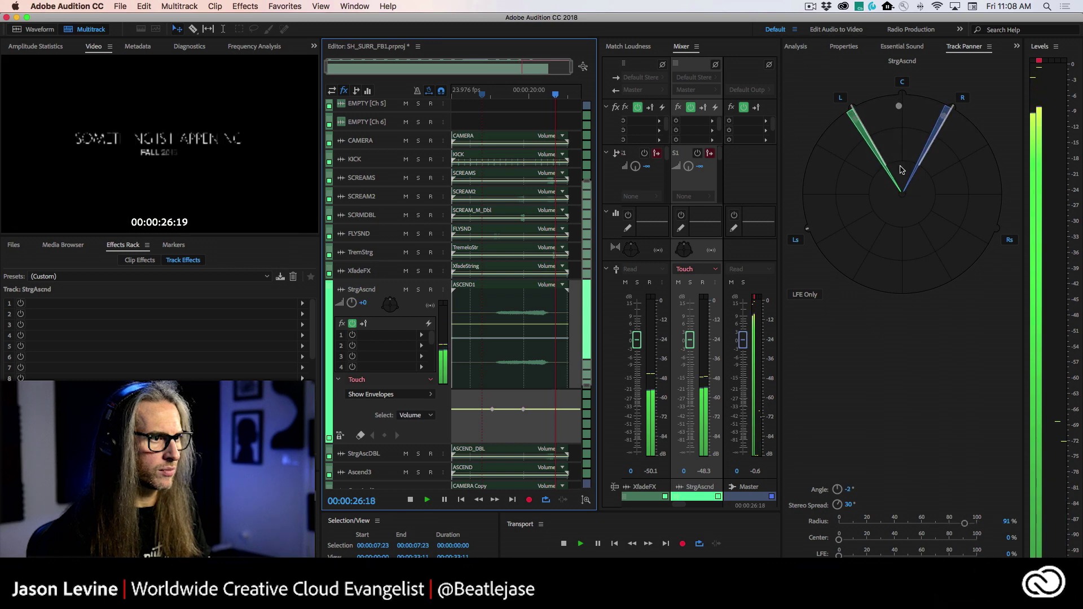
{"action": "key", "text": "space"}
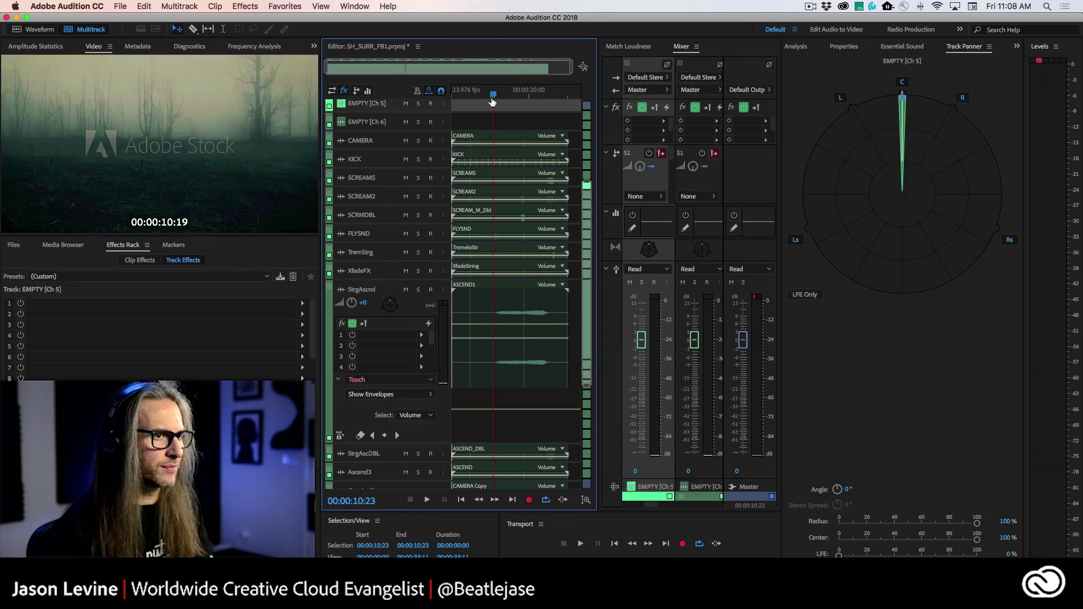
- Play again from 00:00:10:16 to review the recorded panning on the ASCEND1 clip
{"action": "left_click", "coordinate": [492, 106]}
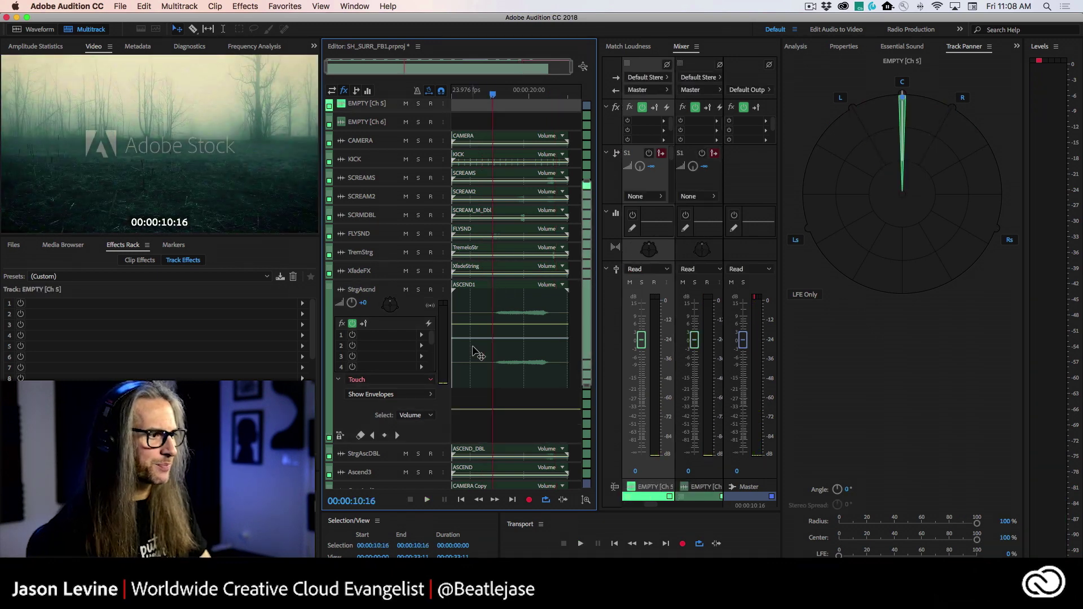
{"action": "key", "text": "space"}
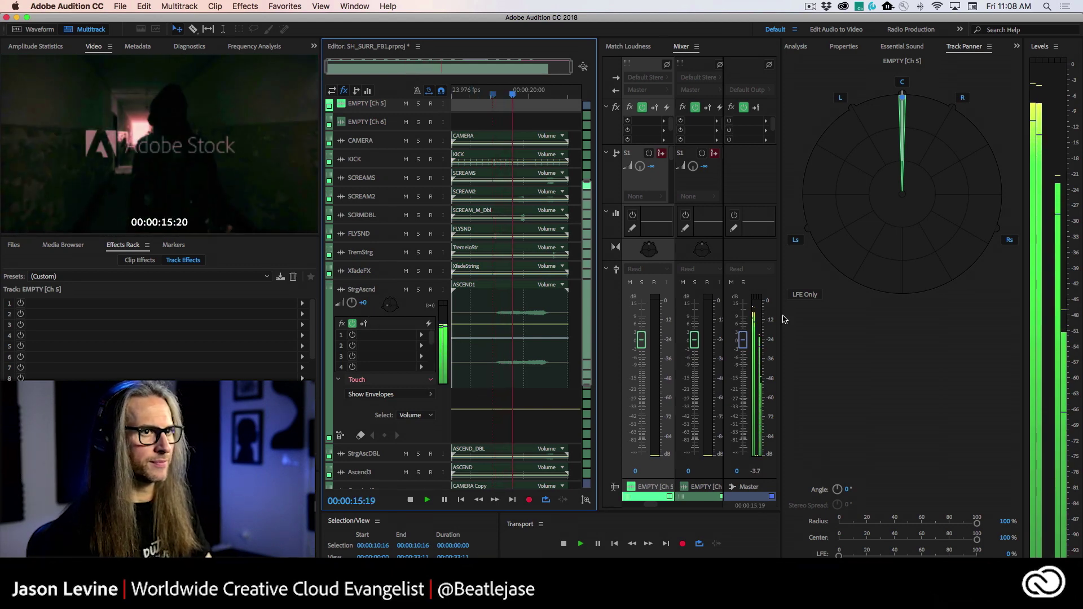
{"action": "left_click", "coordinate": [480, 335]}
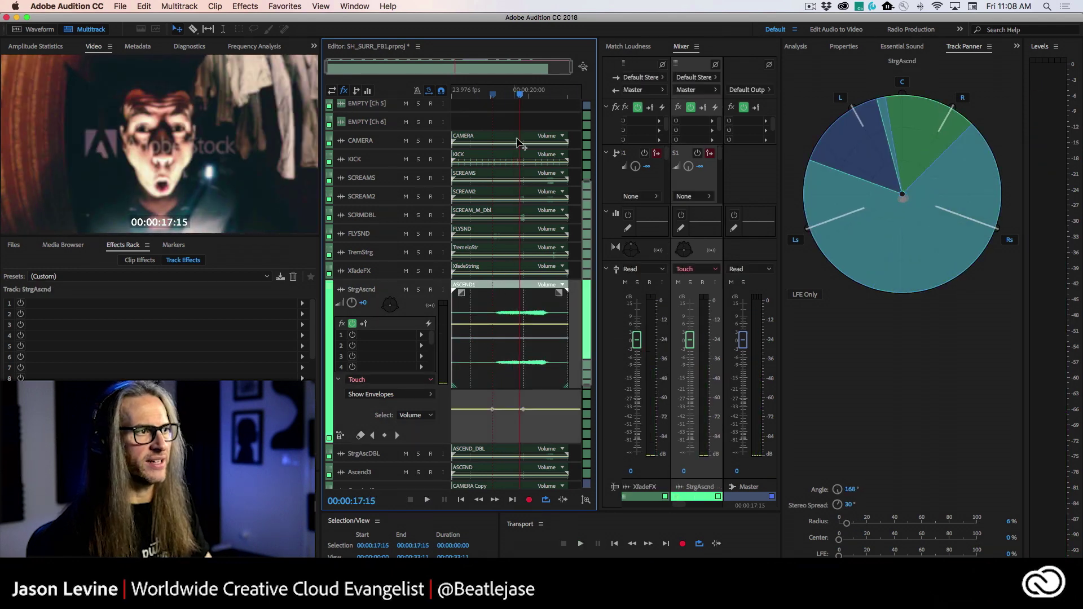
{"action": "left_click_drag", "start_coordinate": [519, 89], "coordinate": [507, 93]}
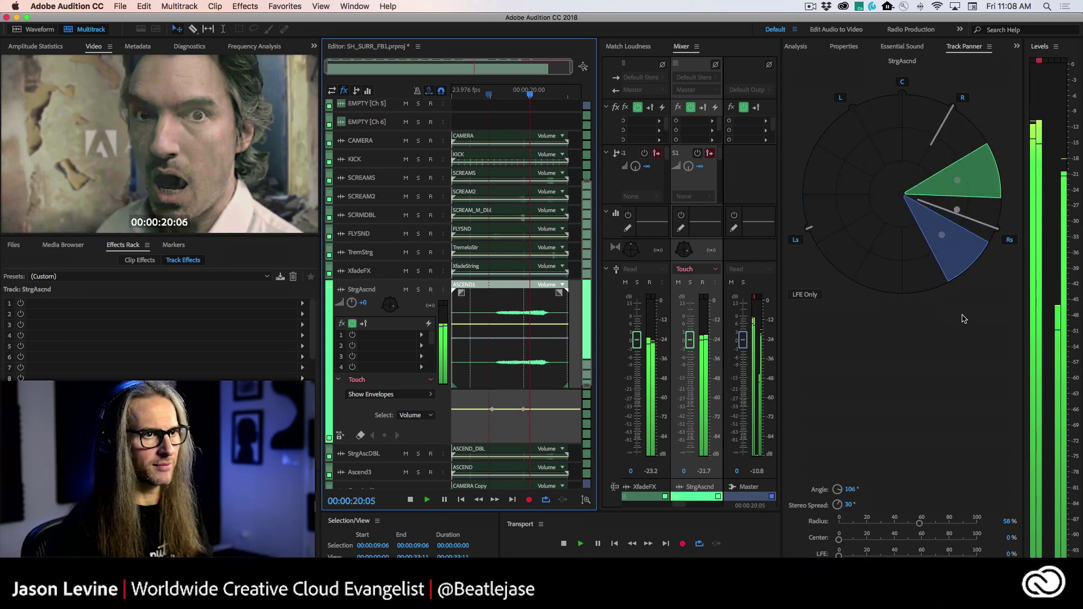
{"action": "key", "text": "space"}
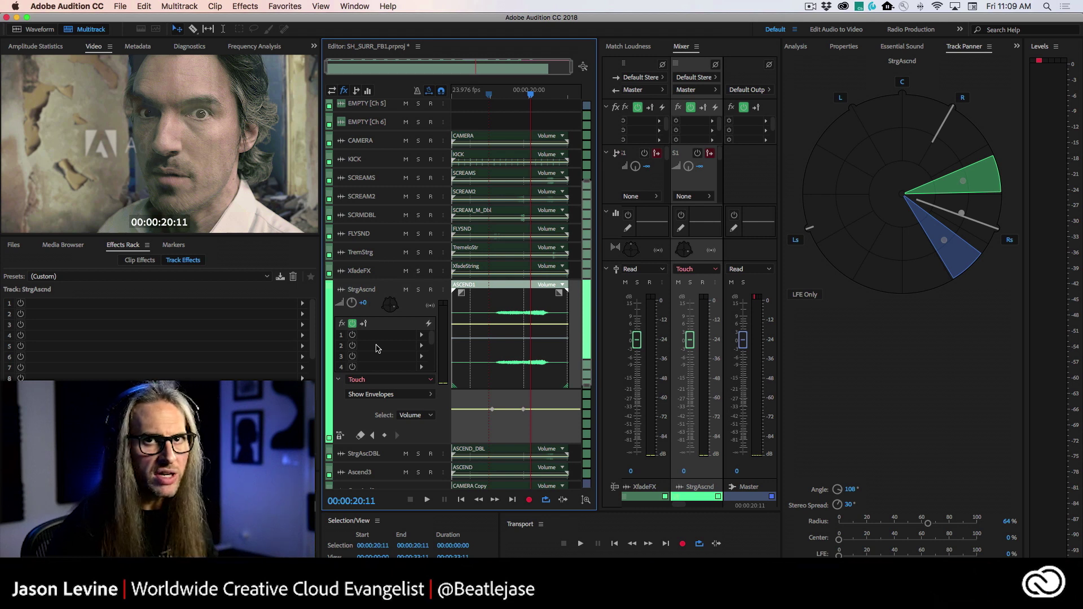
{"action": "left_click", "coordinate": [427, 395]}
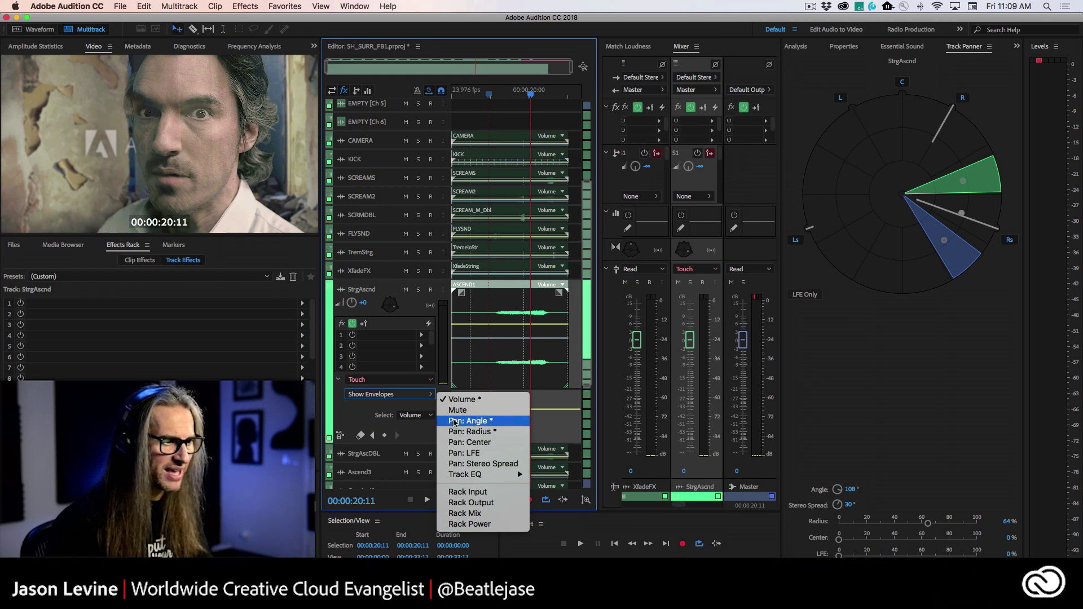
- Display StrgAscnd's Pan: Angle envelope and raise one keyframe to about +163.6°
{"action": "left_click", "coordinate": [454, 422]}
{"action": "scroll", "coordinate": [524, 423], "scroll_direction": "up", "scroll_amount": 1}
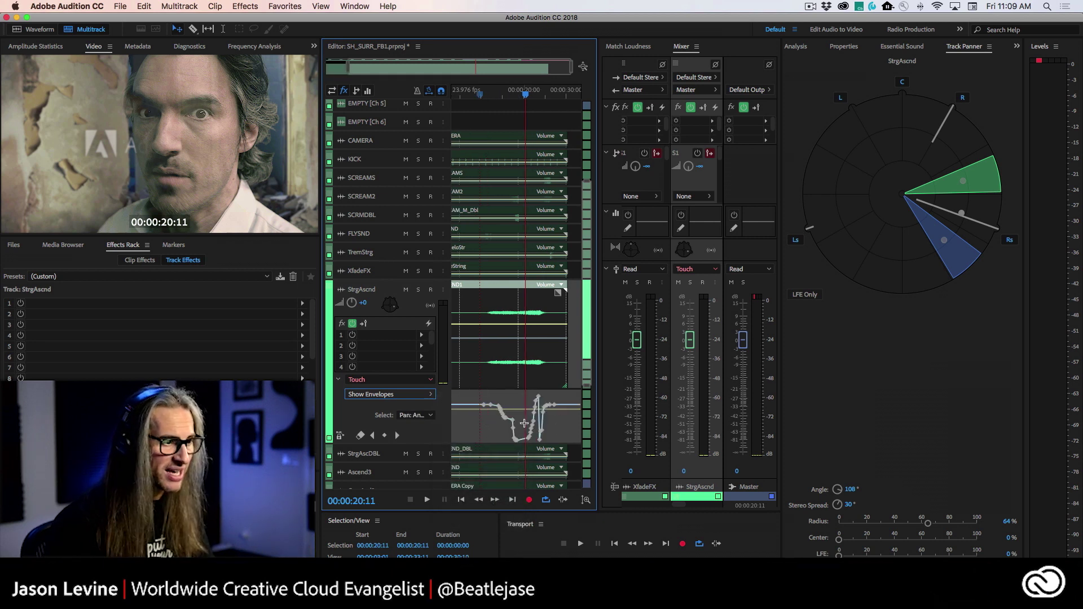
{"action": "scroll", "coordinate": [524, 423], "scroll_direction": "up", "scroll_amount": 3}
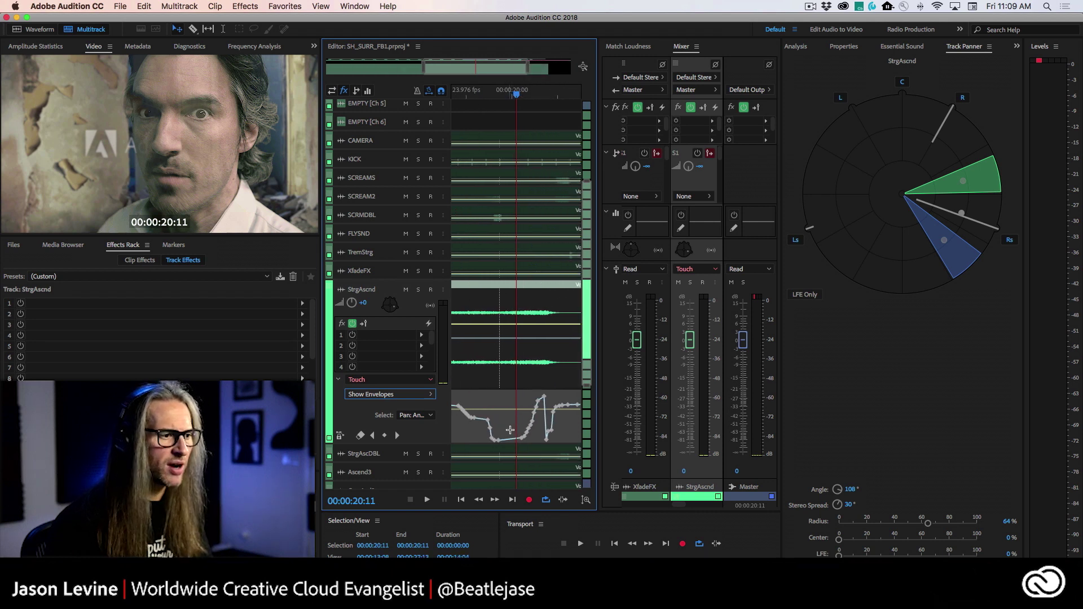
{"action": "scroll", "coordinate": [517, 427], "scroll_direction": "down", "scroll_amount": 4}
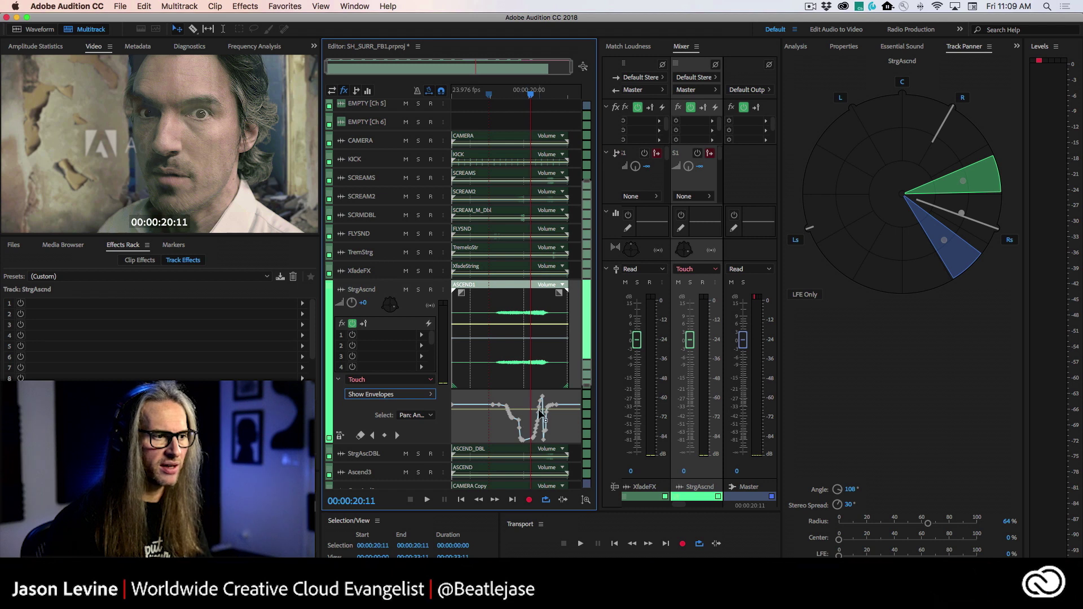
{"action": "scroll", "coordinate": [540, 429], "scroll_direction": "up", "scroll_amount": 1}
{"action": "scroll", "coordinate": [542, 431], "scroll_direction": "up", "scroll_amount": 3}
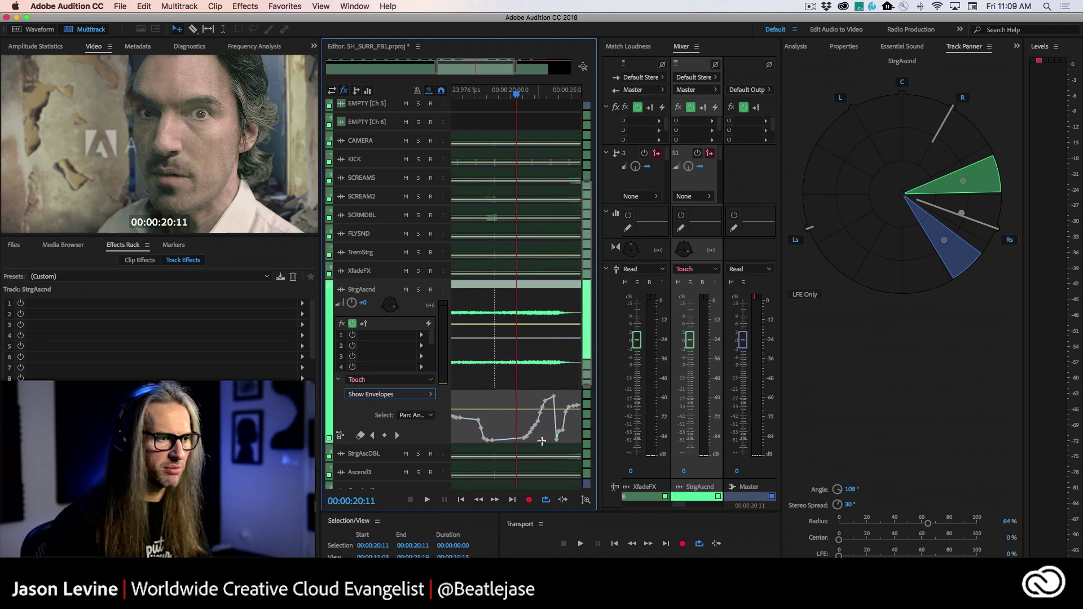
{"action": "left_click_drag", "start_coordinate": [558, 443], "coordinate": [557, 423]}
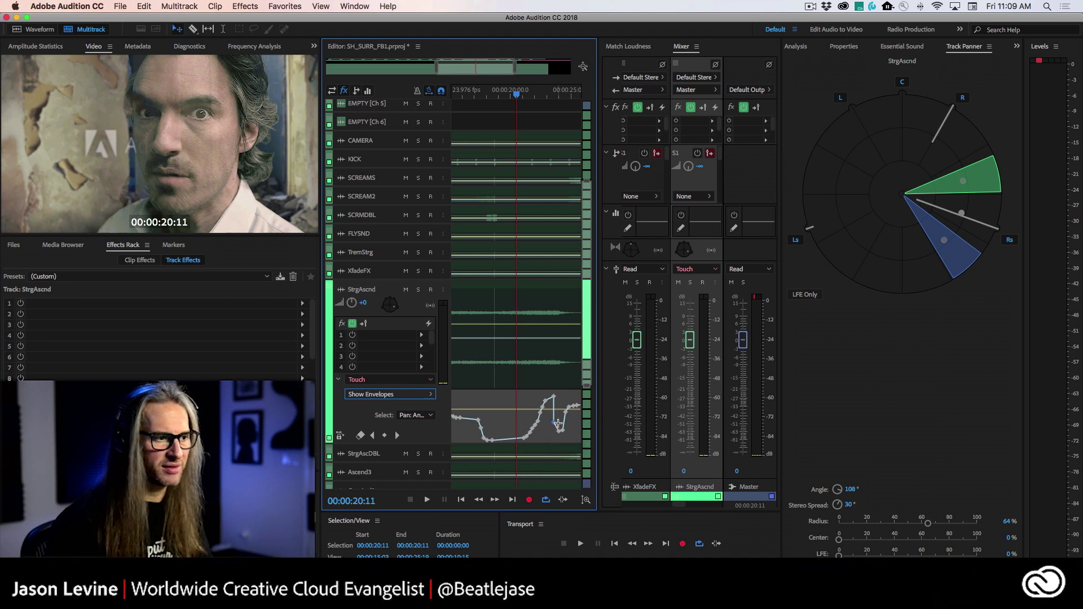
{"action": "scroll", "coordinate": [558, 423], "scroll_direction": "up", "scroll_amount": 1}
{"action": "scroll", "coordinate": [553, 431], "scroll_direction": "down", "scroll_amount": 3}
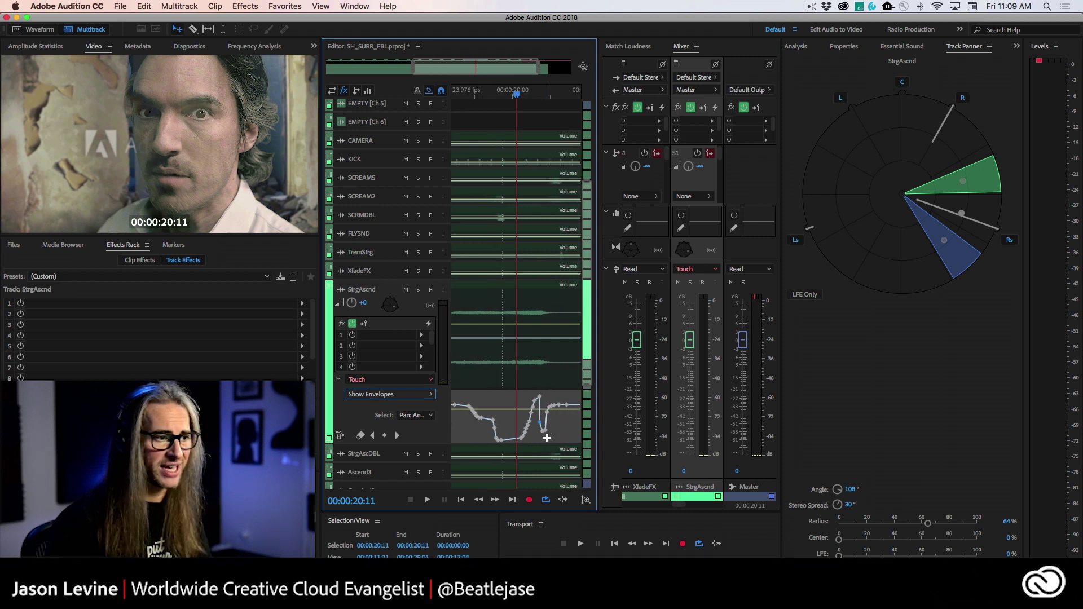
{"action": "scroll", "coordinate": [547, 438], "scroll_direction": "up", "scroll_amount": 1}
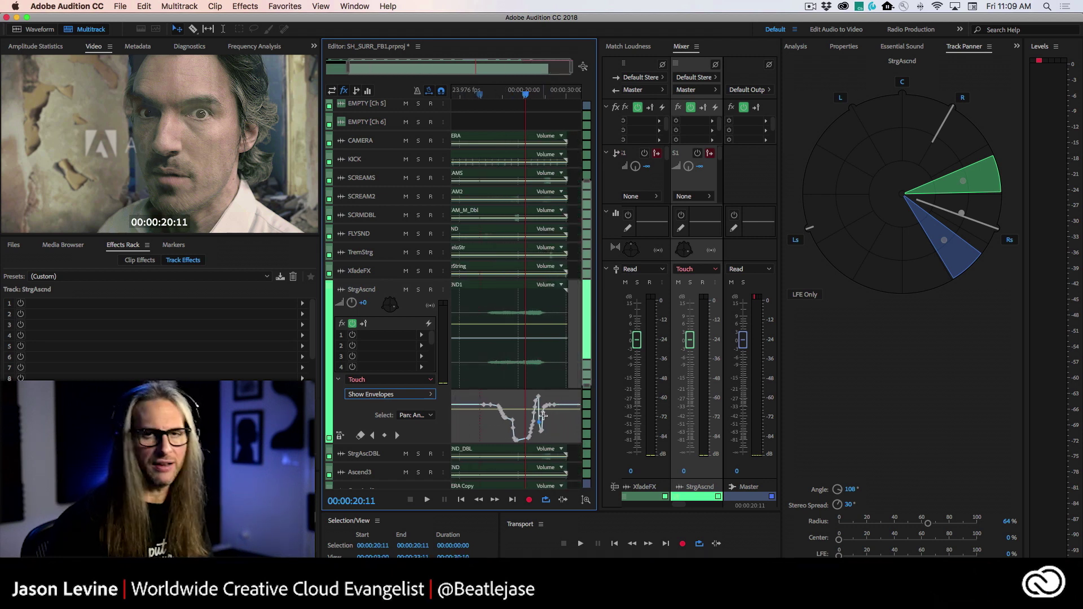
- Show the Pan: Radius envelope and select it for editing
{"action": "left_click", "coordinate": [416, 416]}
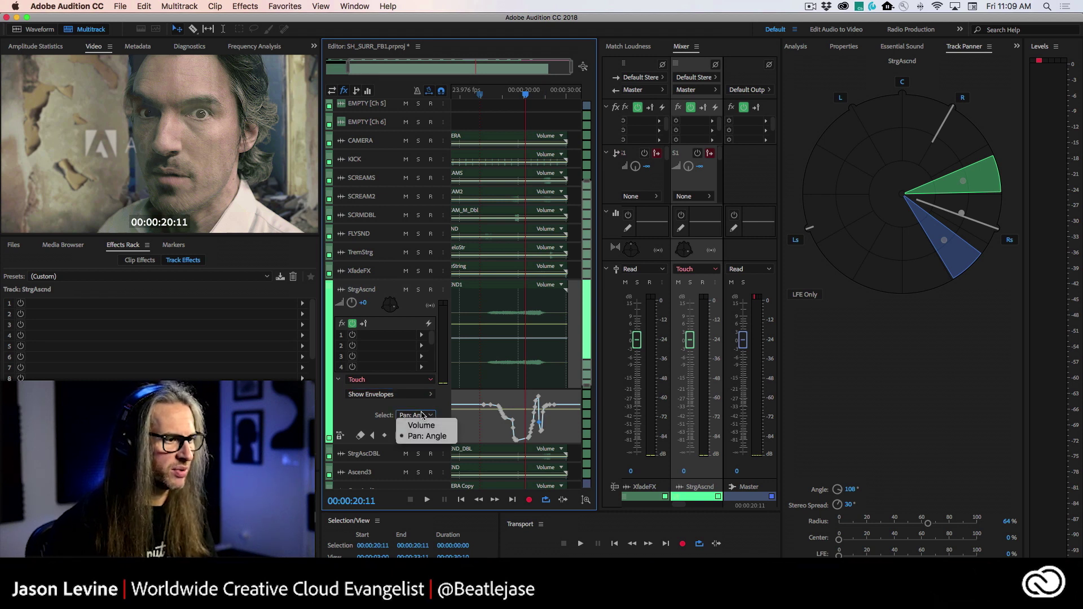
{"action": "left_click", "coordinate": [410, 397]}
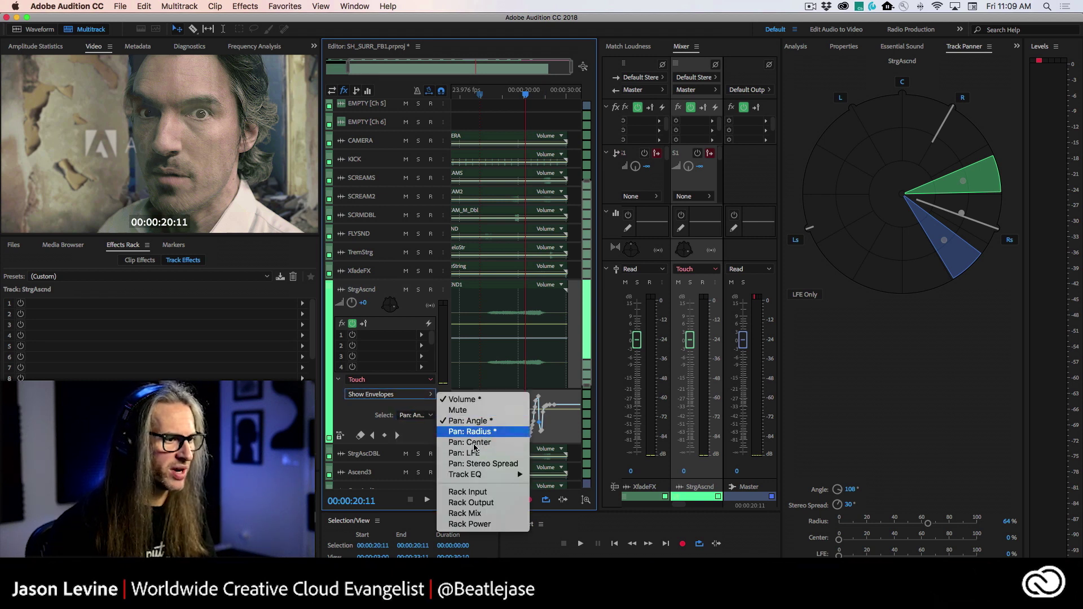
{"action": "left_click", "coordinate": [484, 433]}
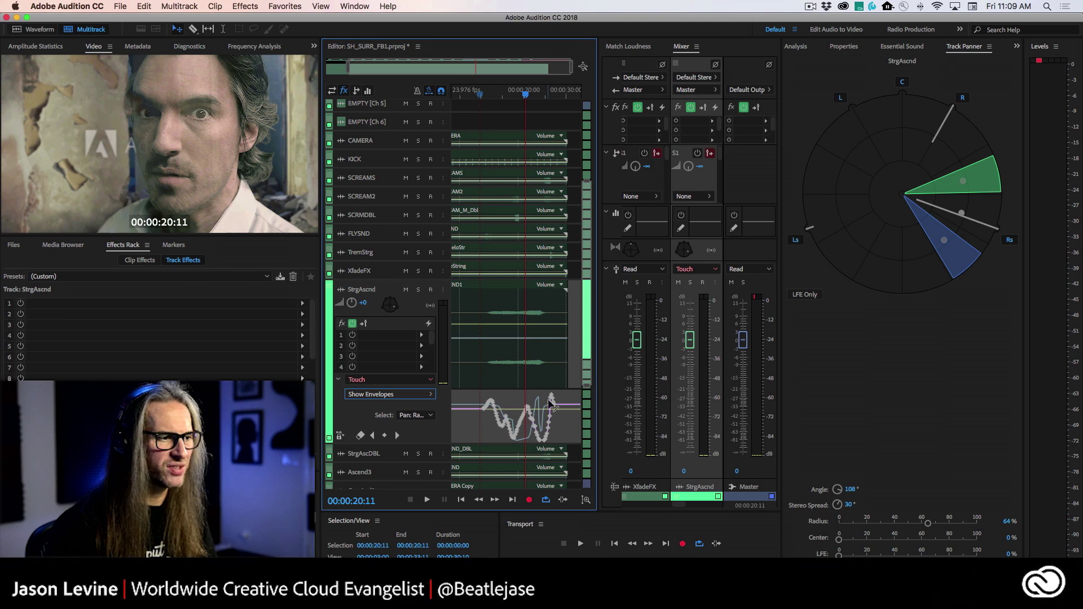
- Adjust StrgAscnd's Pan: Radius envelope keyframes and bring up the File > Export options
{"action": "left_click", "coordinate": [479, 423]}
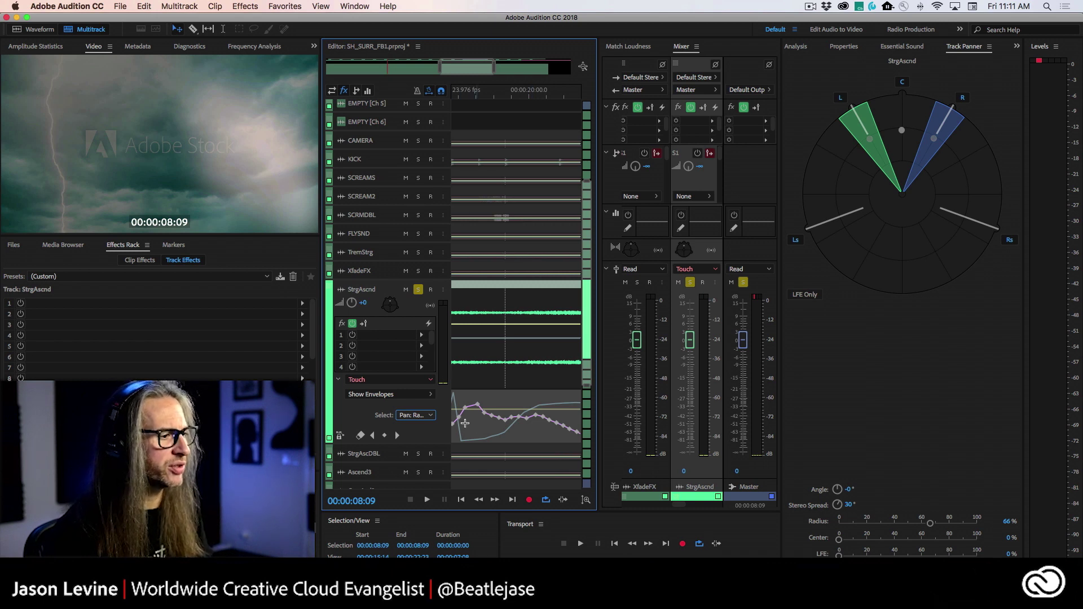
{"action": "right_click", "coordinate": [499, 422]}
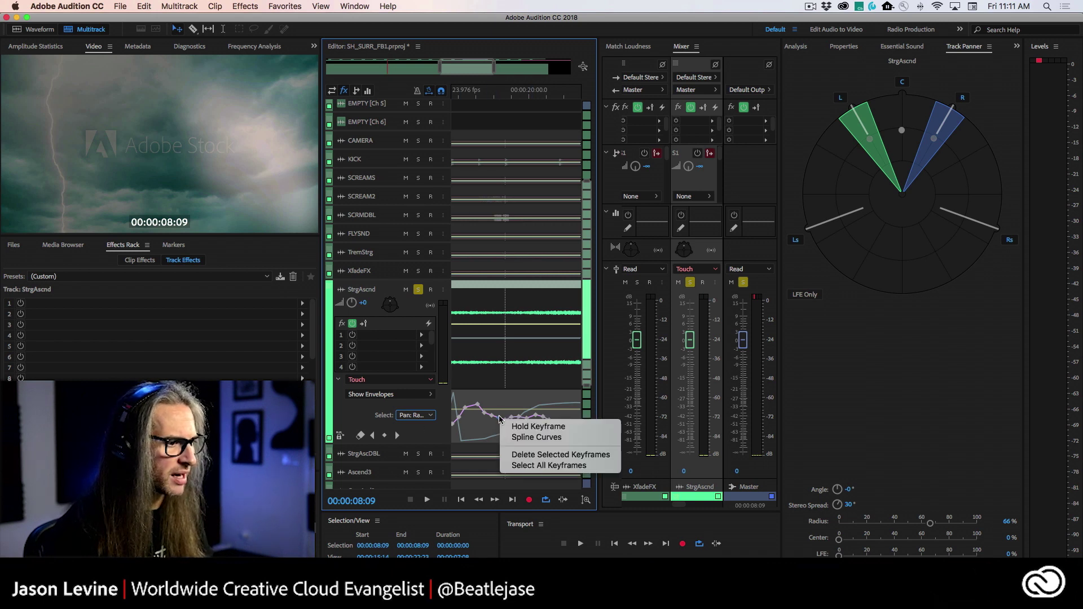
{"action": "left_click", "coordinate": [481, 431]}
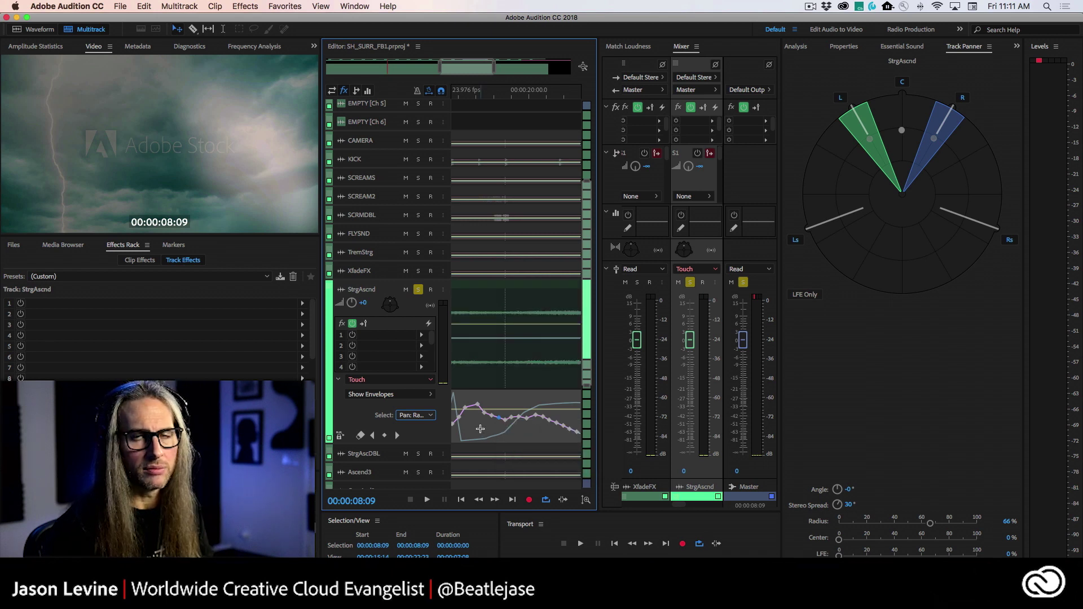
{"action": "left_click", "coordinate": [117, 5]}
{"action": "mouse_move", "coordinate": [143, 209]}
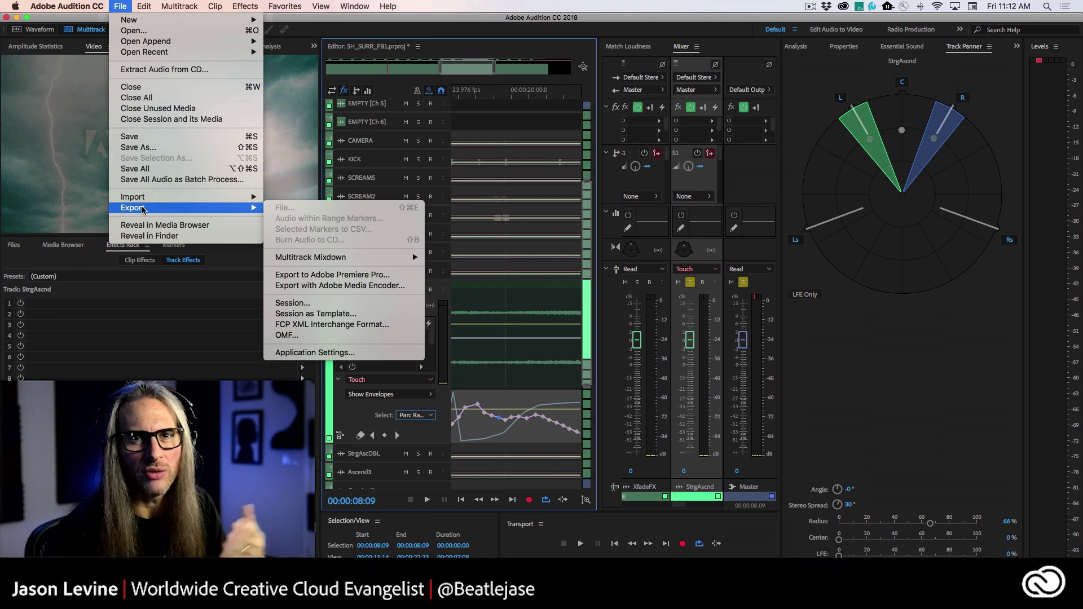
- Dismiss the export options, widen the Mixer and dock it in the main editing area, then open the Master's first effect slot
{"action": "left_click", "coordinate": [530, 186]}
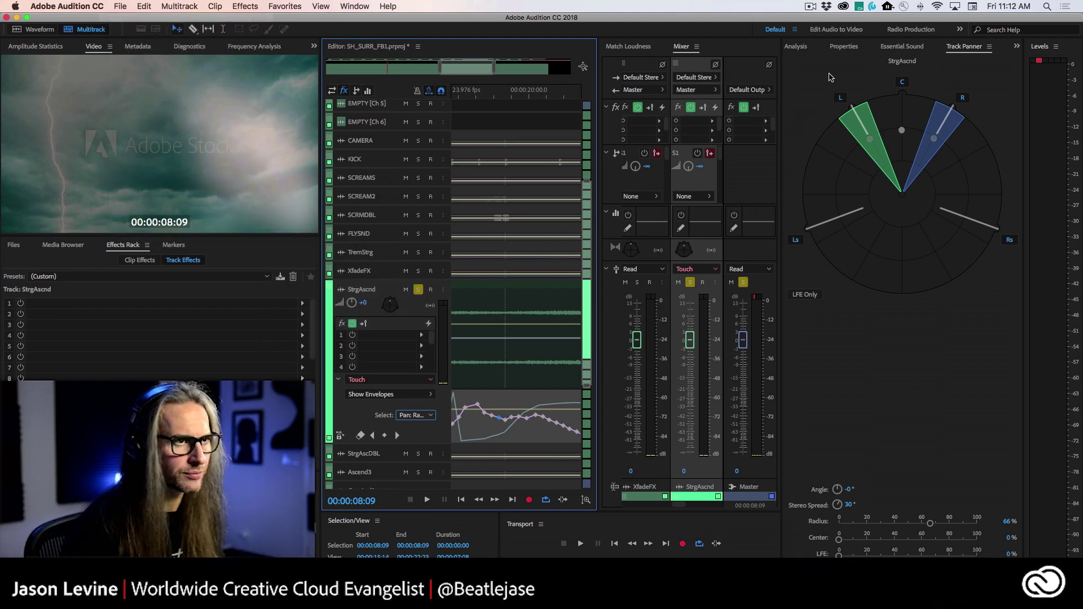
{"action": "left_click_drag", "start_coordinate": [781, 93], "coordinate": [937, 105]}
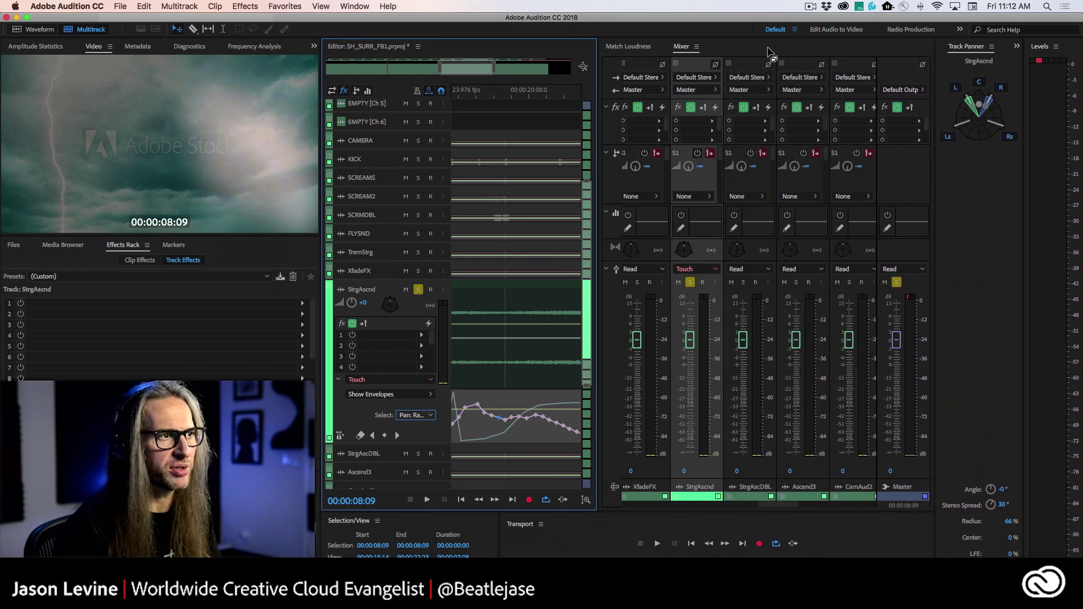
{"action": "left_click_drag", "start_coordinate": [681, 46], "coordinate": [463, 237]}
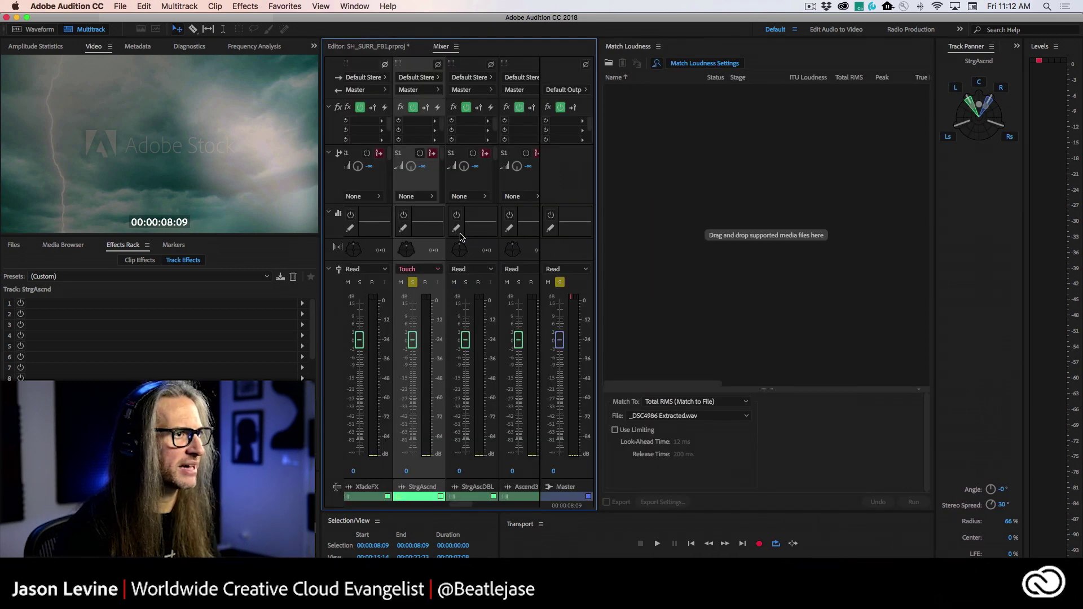
{"action": "left_click", "coordinate": [875, 121]}
{"action": "mouse_move", "coordinate": [950, 159]}
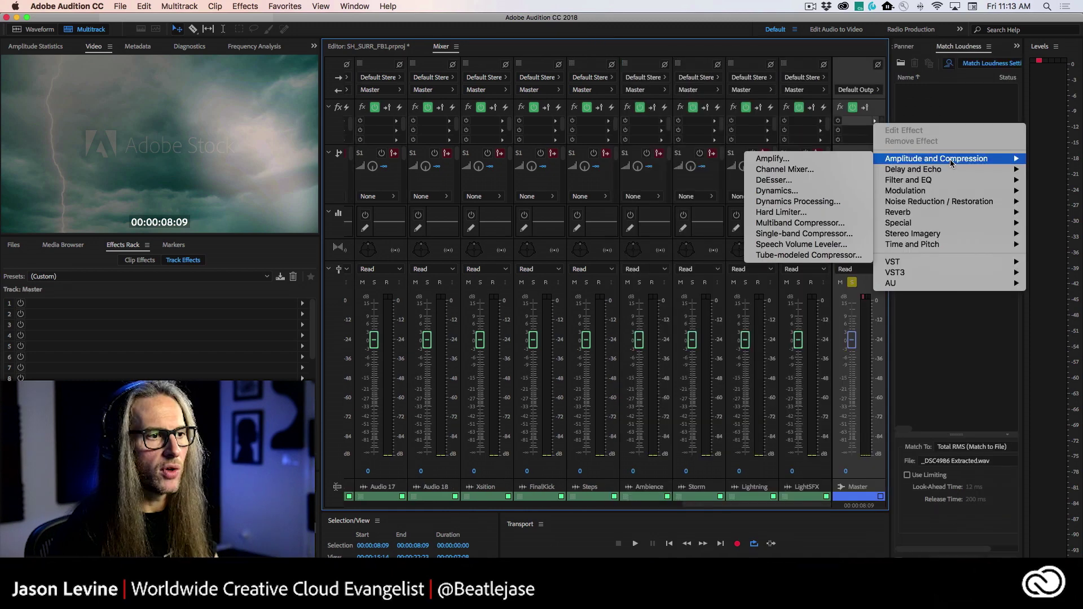
- Add a Multiband Compressor to the Master track and bypass all four of its bands
{"action": "left_click", "coordinate": [820, 226]}
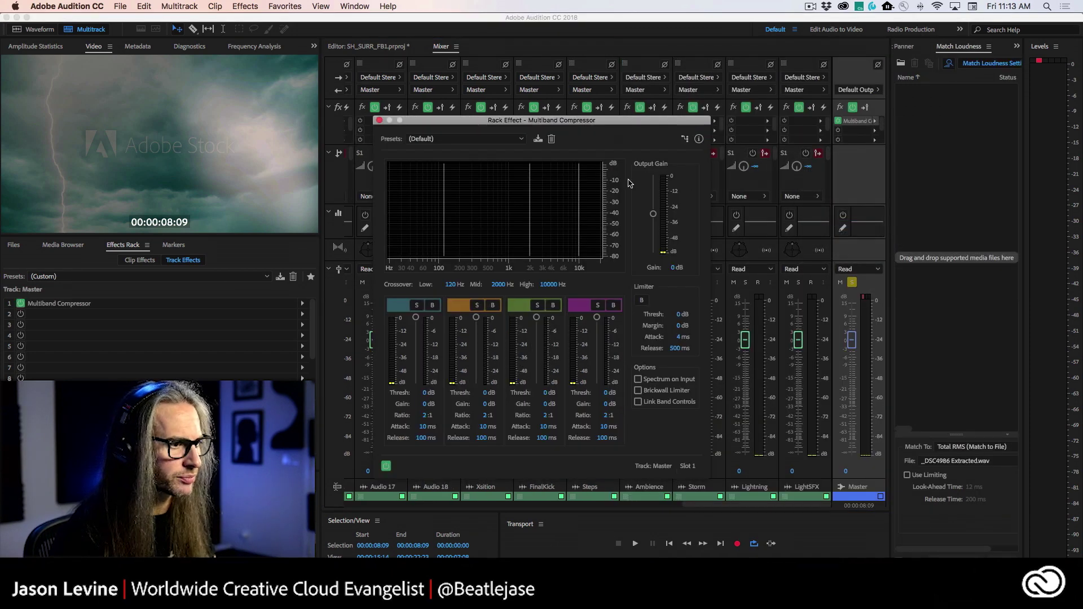
{"action": "left_click", "coordinate": [433, 306]}
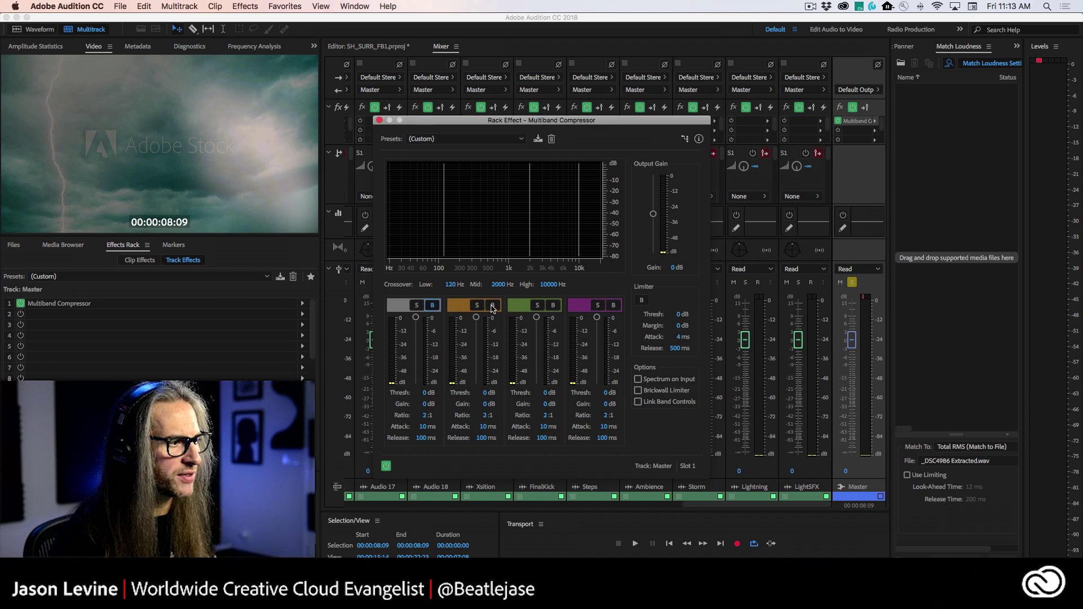
{"action": "left_click", "coordinate": [492, 305]}
{"action": "left_click", "coordinate": [554, 306]}
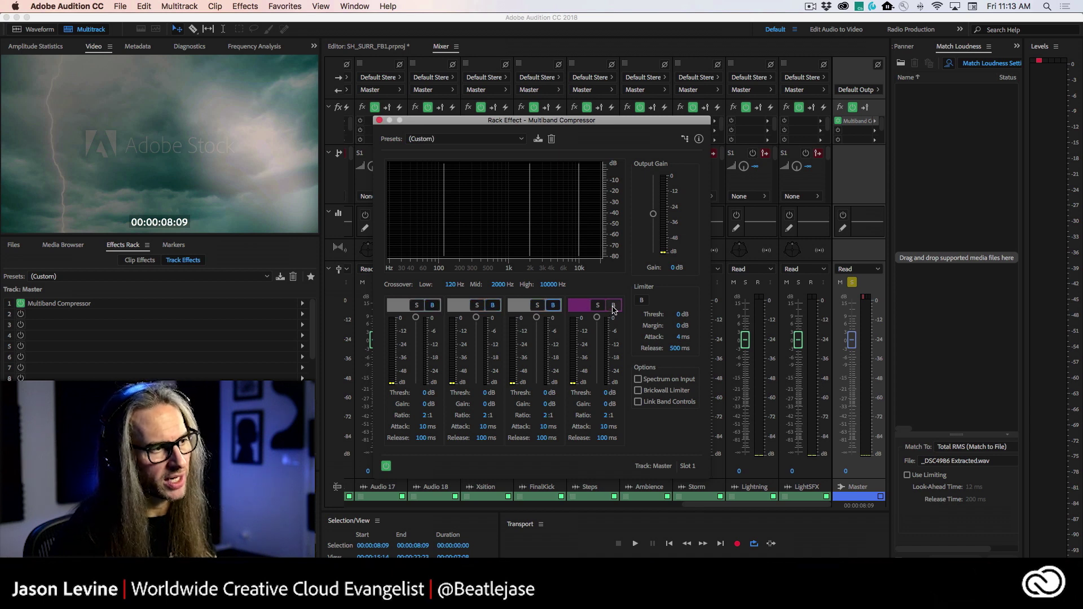
{"action": "left_click", "coordinate": [613, 305]}
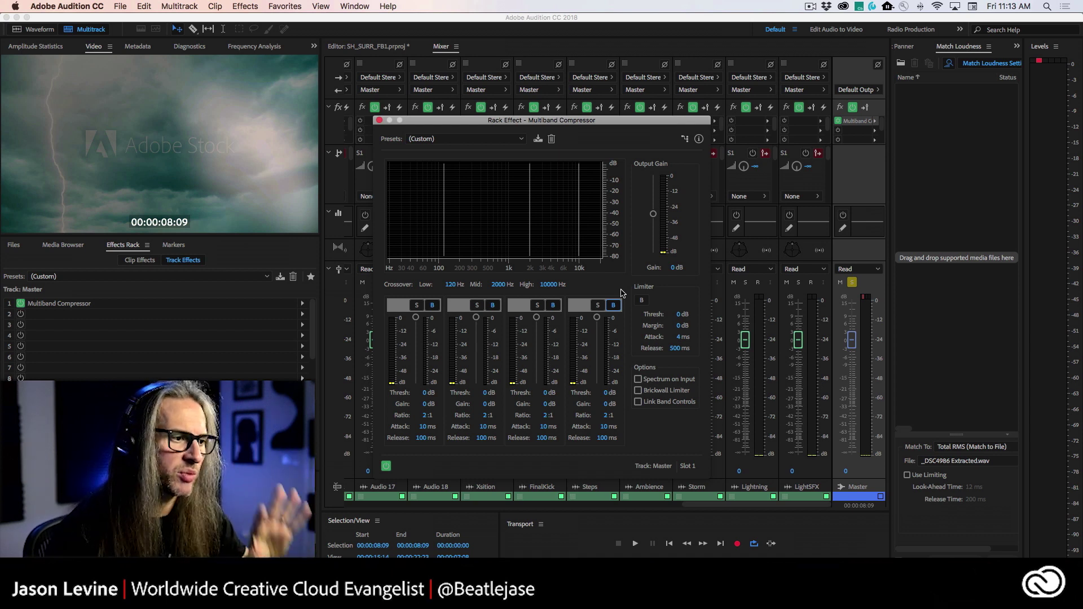
{"action": "left_click", "coordinate": [488, 140]}
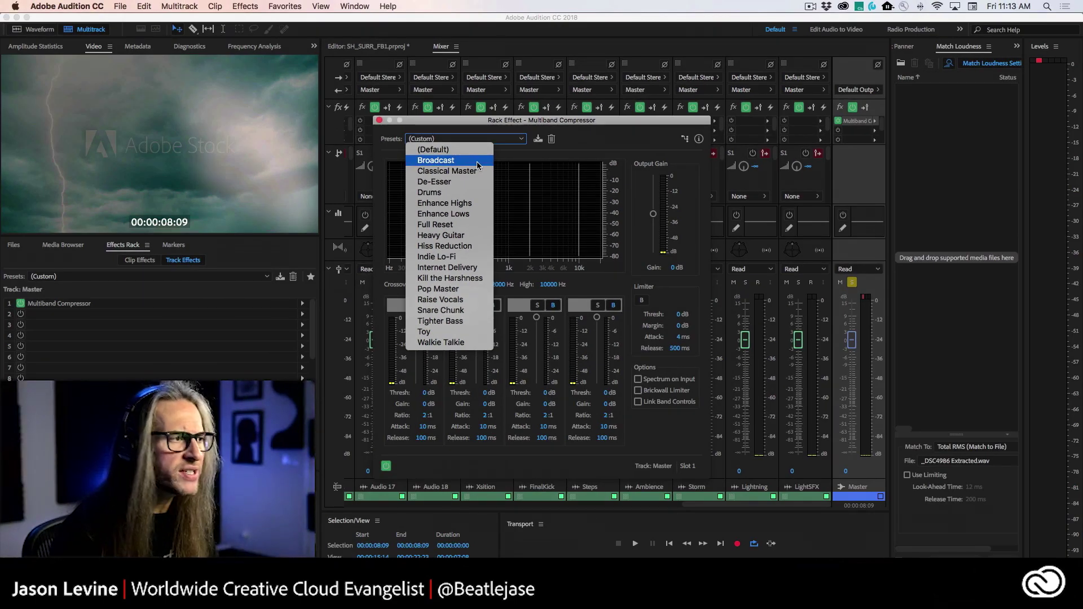
- Apply the Broadcast preset, then set limiter margin to -1.1 dB and threshold to -4.1 dB
{"action": "left_click", "coordinate": [476, 161]}
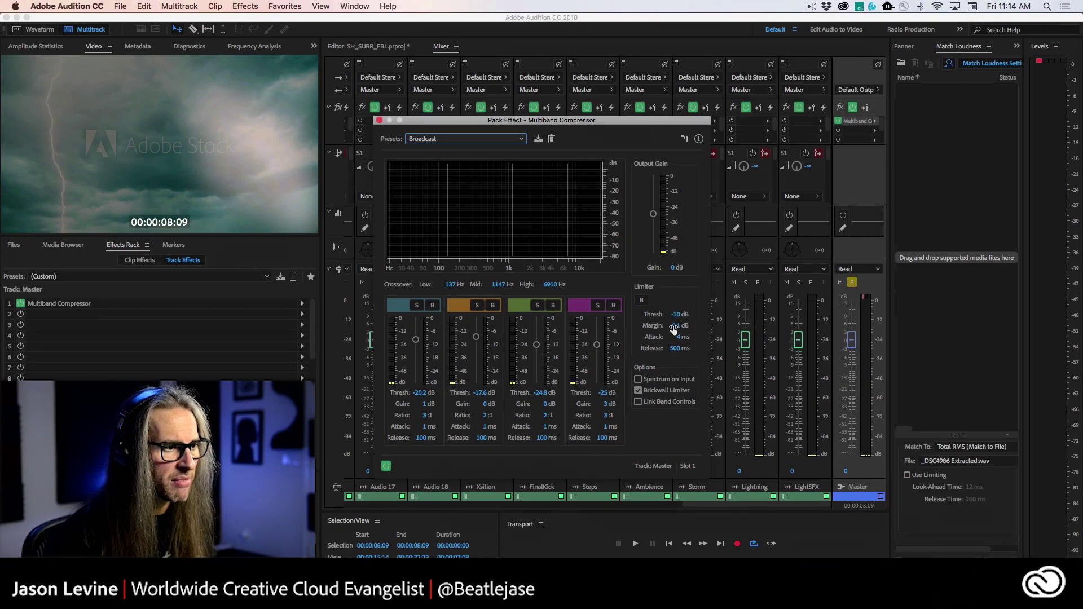
{"action": "left_click_drag", "start_coordinate": [674, 330], "coordinate": [668, 327]}
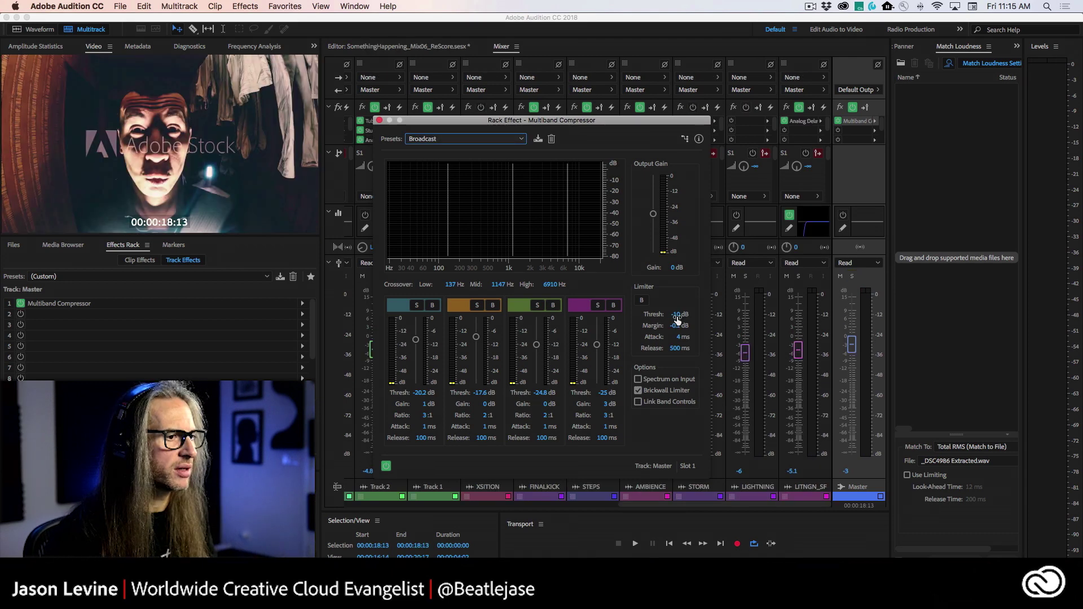
{"action": "mouse_move", "coordinate": [681, 315]}
{"action": "left_mouse_down"}
{"action": "mouse_move", "coordinate": [703, 316]}
{"action": "mouse_move", "coordinate": [666, 326]}
{"action": "left_mouse_up"}
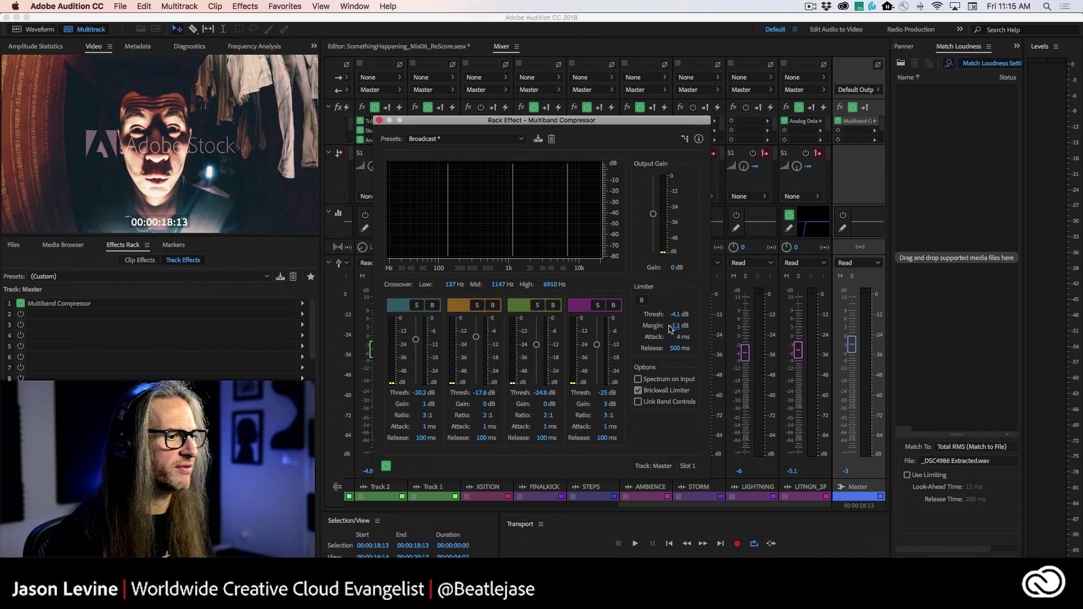
- Play the compressed mix briefly, then close the compressor window and return to the Mixer
{"action": "key", "text": "space"}
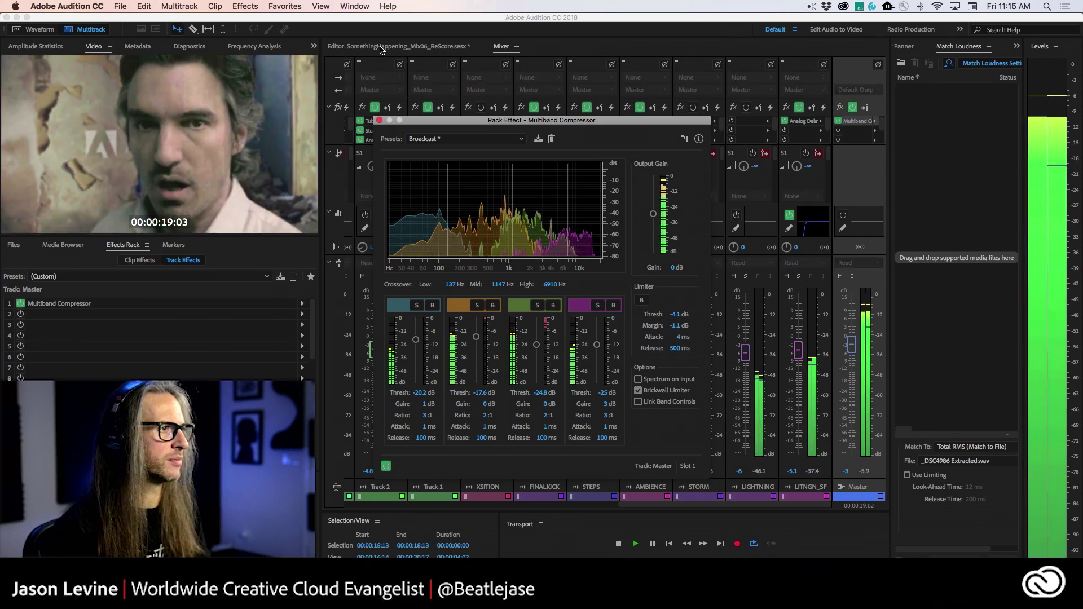
{"action": "left_click", "coordinate": [381, 48]}
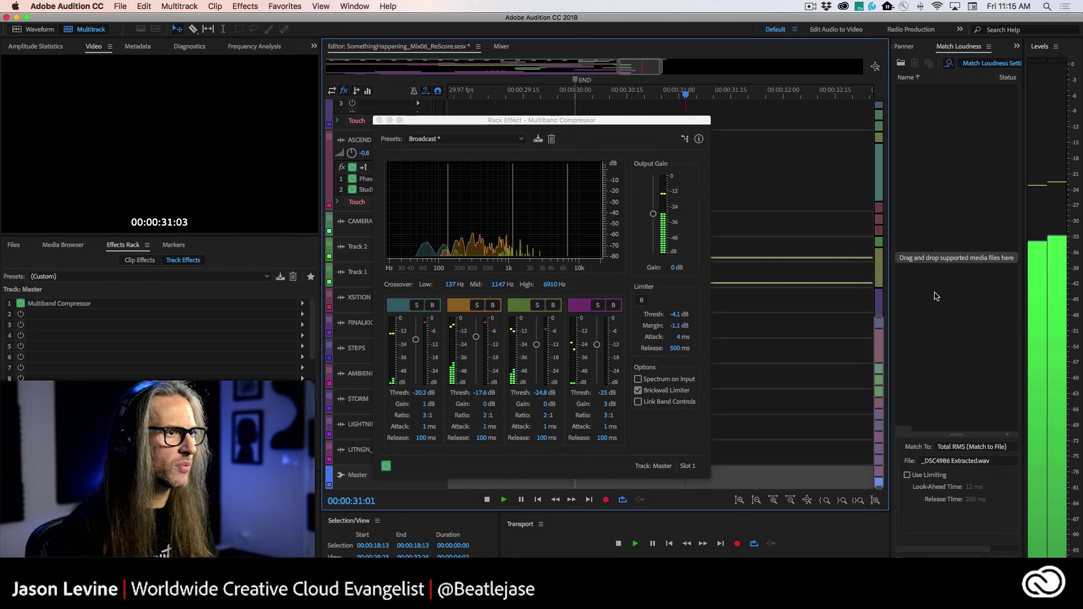
{"action": "key", "text": "space"}
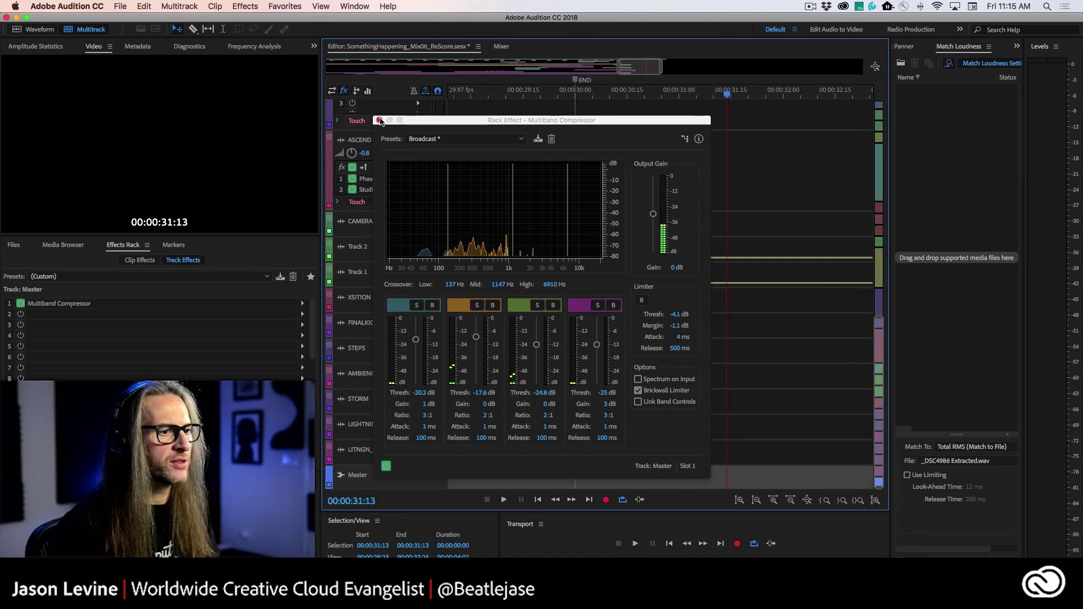
{"action": "left_click", "coordinate": [379, 120]}
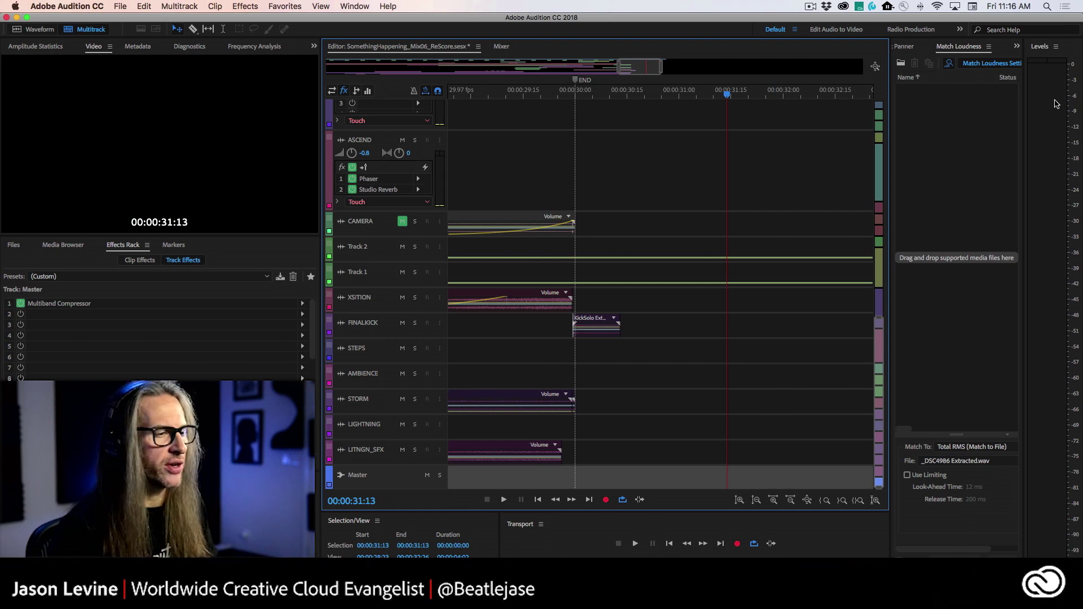
{"action": "left_click", "coordinate": [500, 47]}
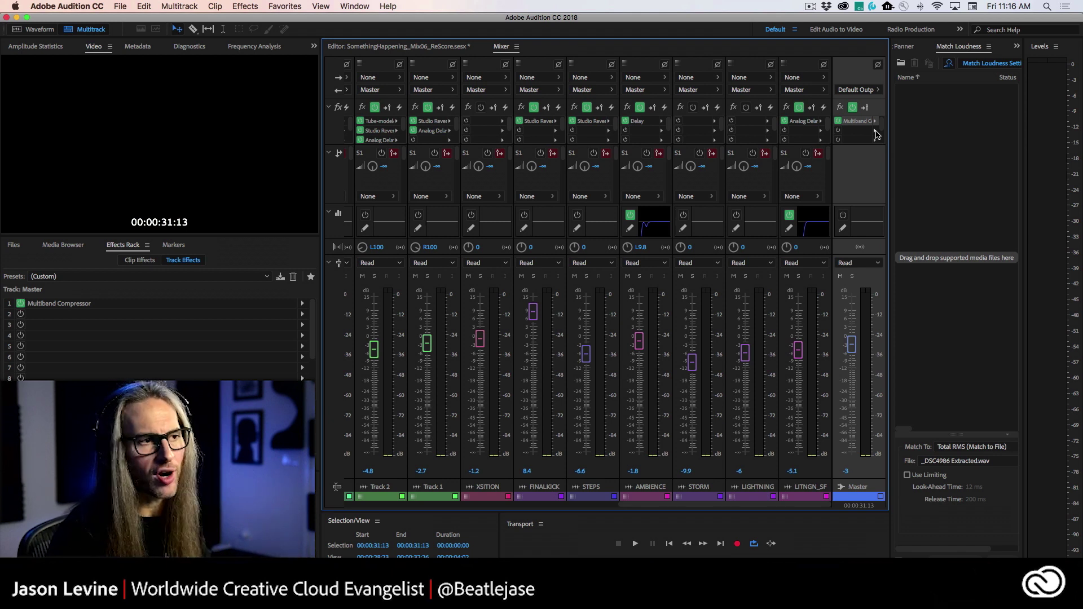
- Insert Loudness Radar from Special into the Master's second effect slot and move its window up
{"action": "left_click", "coordinate": [876, 131]}
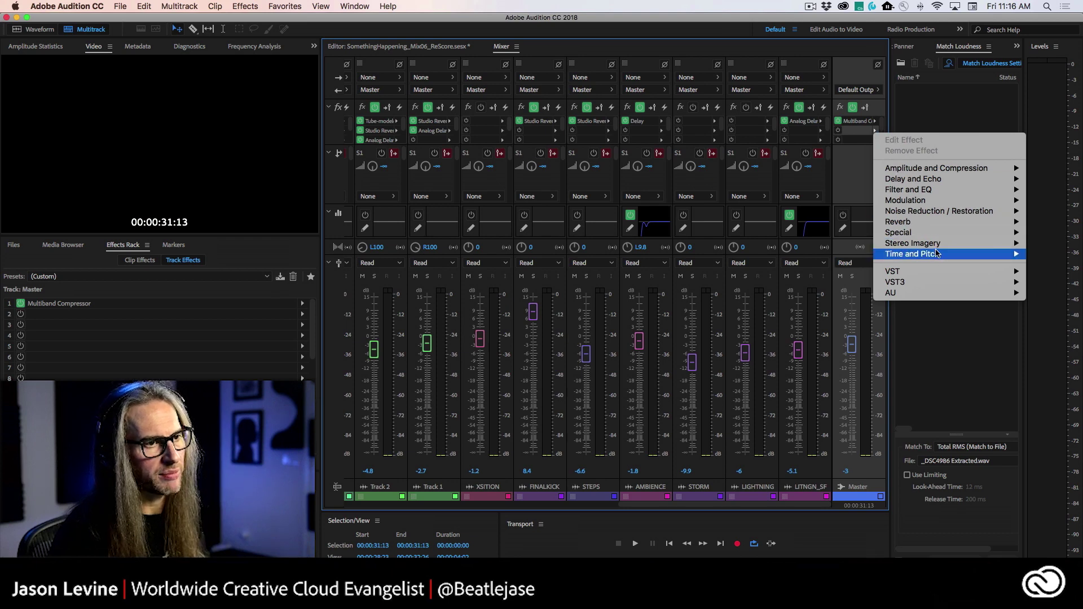
{"action": "mouse_move", "coordinate": [933, 246]}
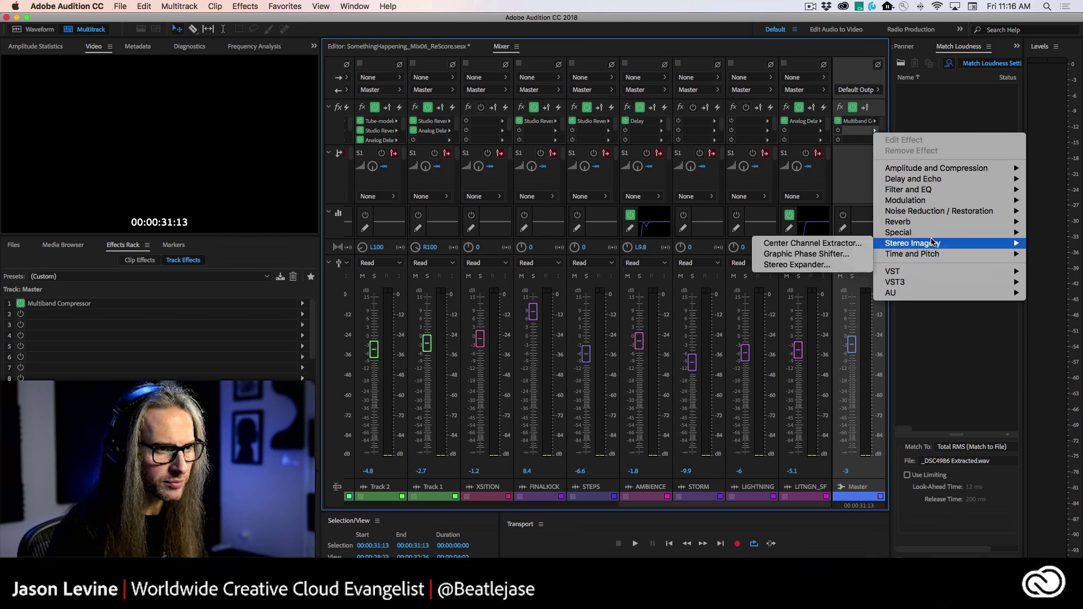
{"action": "left_click", "coordinate": [829, 266]}
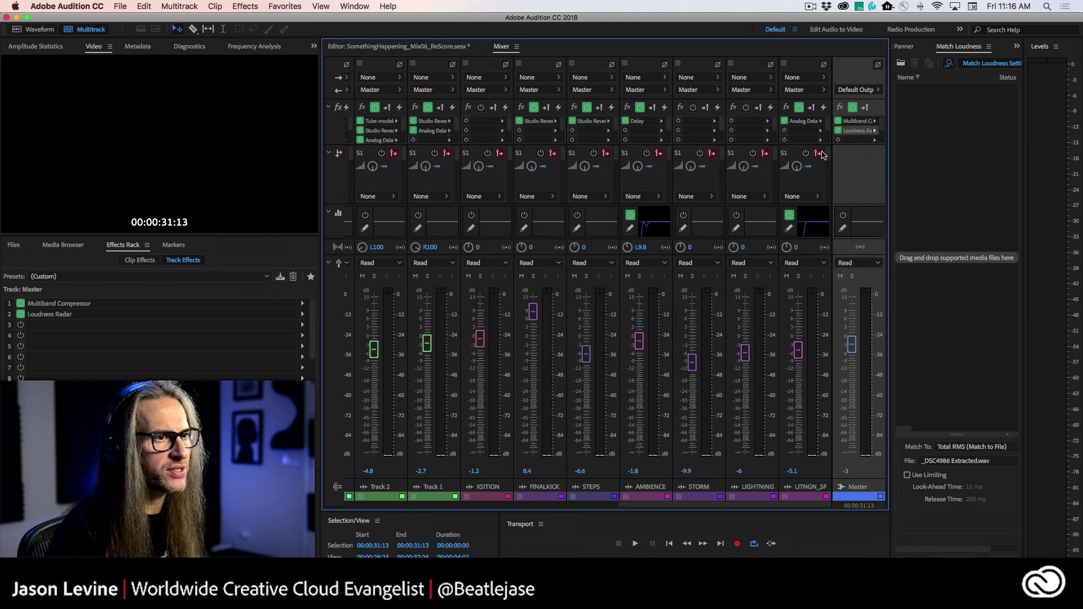
{"action": "left_click_drag", "start_coordinate": [509, 133], "coordinate": [547, 39]}
{"action": "left_click", "coordinate": [563, 58]}
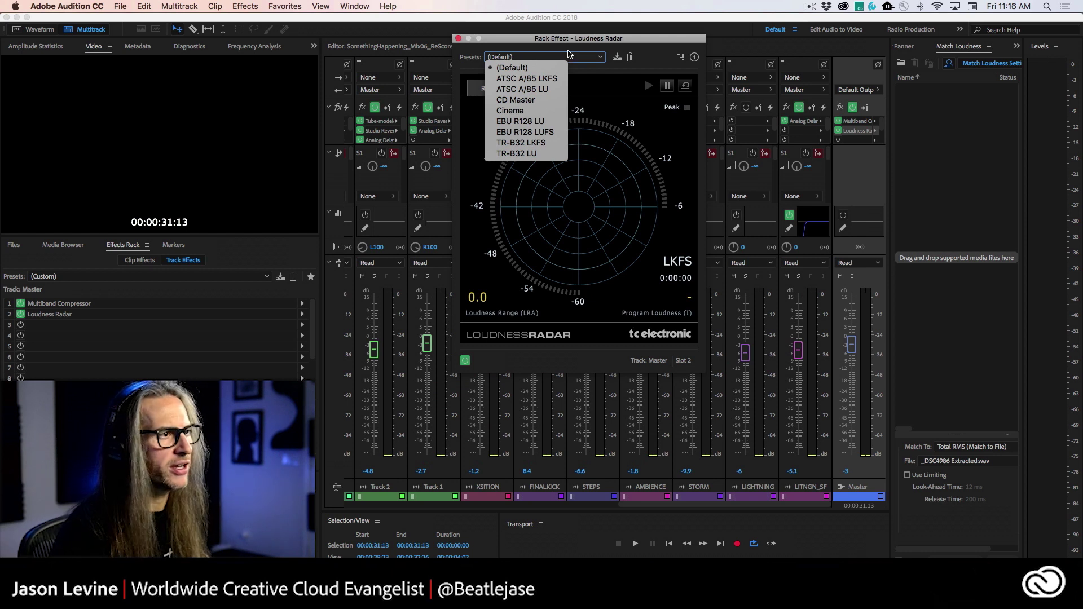
- Set the Loudness Radar to the EBU R128 LUFS preset with the BS.1770-3 standard
{"action": "left_click", "coordinate": [569, 52]}
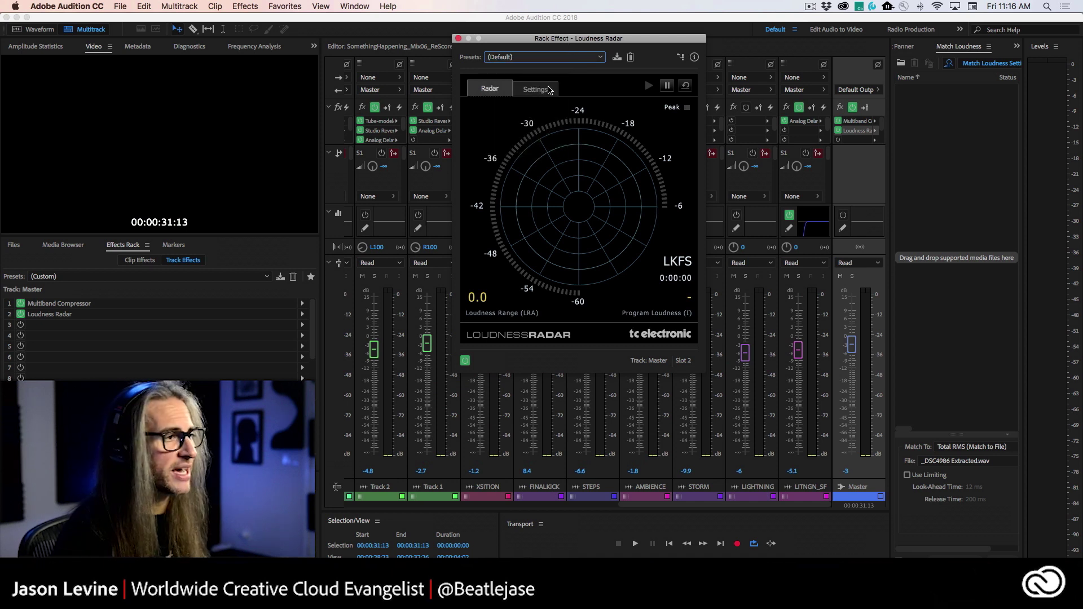
{"action": "left_click", "coordinate": [552, 57]}
{"action": "left_click", "coordinate": [552, 57]}
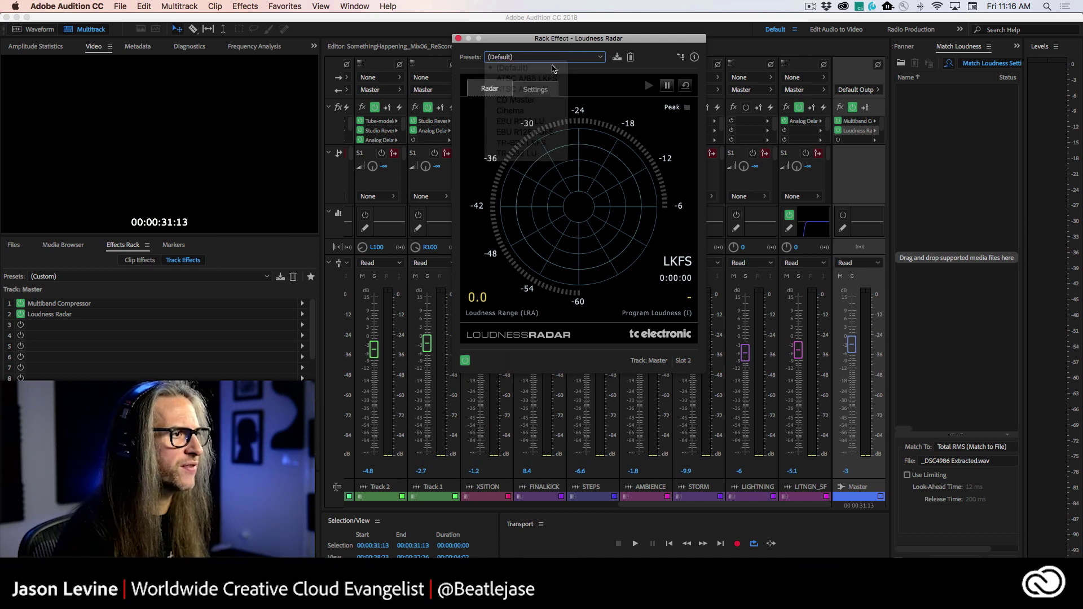
{"action": "left_click", "coordinate": [535, 89]}
{"action": "left_click", "coordinate": [552, 57]}
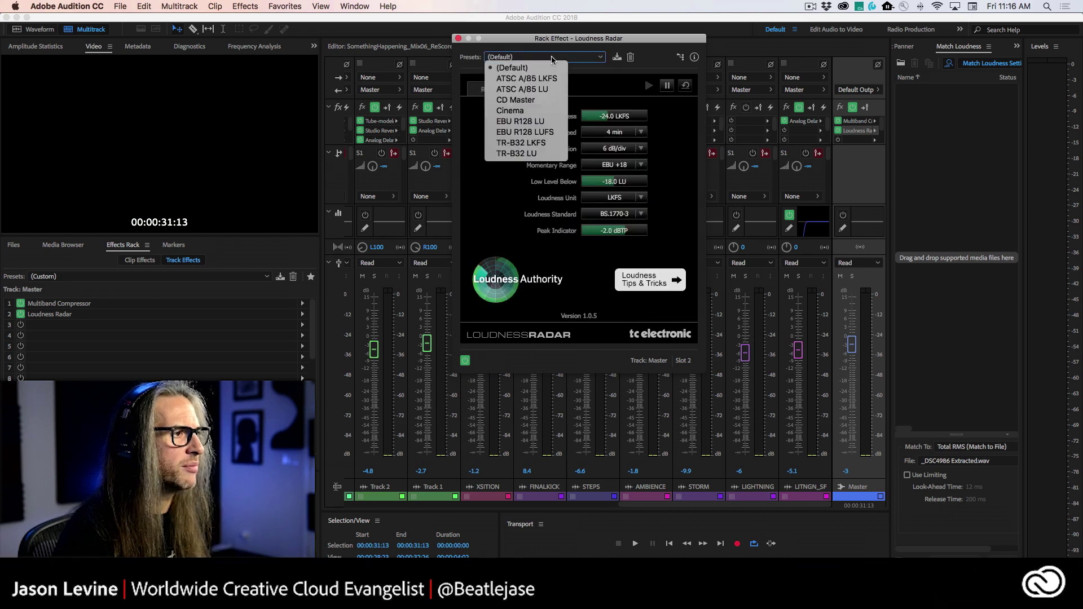
{"action": "left_click", "coordinate": [540, 132]}
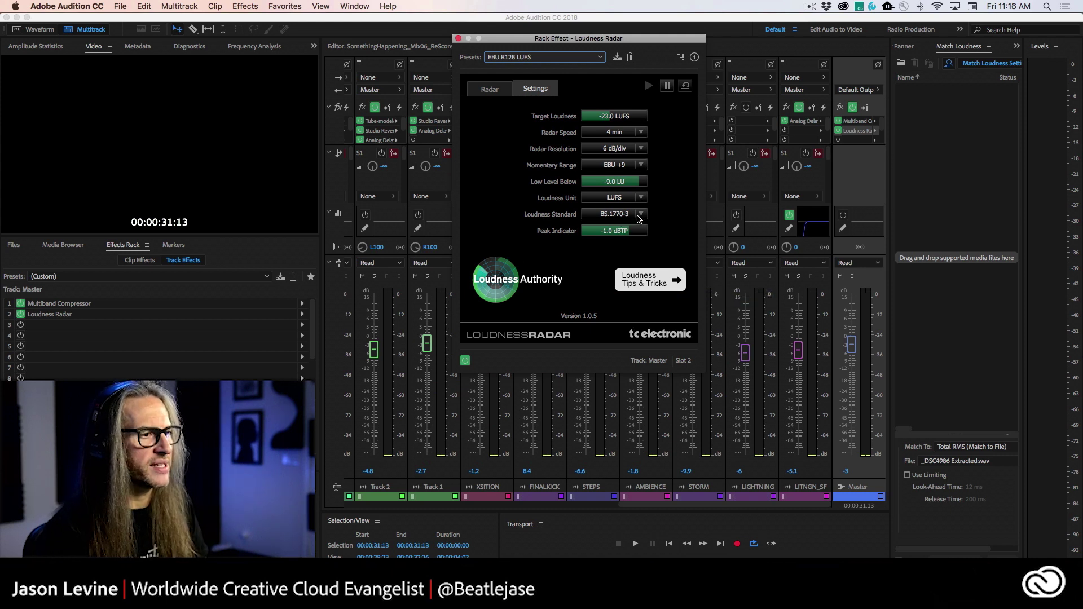
{"action": "left_click", "coordinate": [640, 215]}
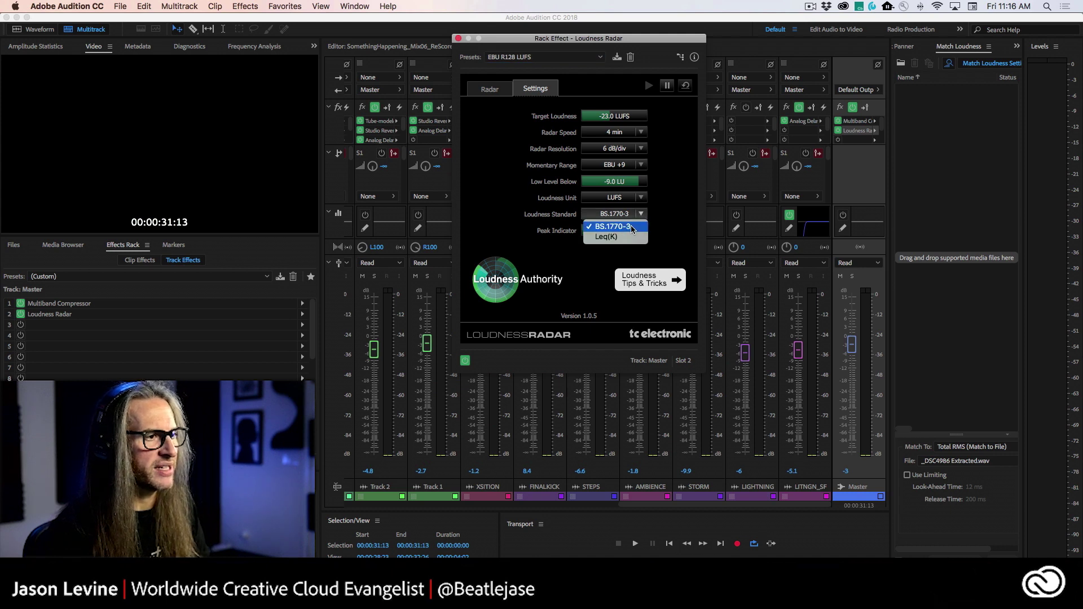
{"action": "left_click", "coordinate": [632, 227]}
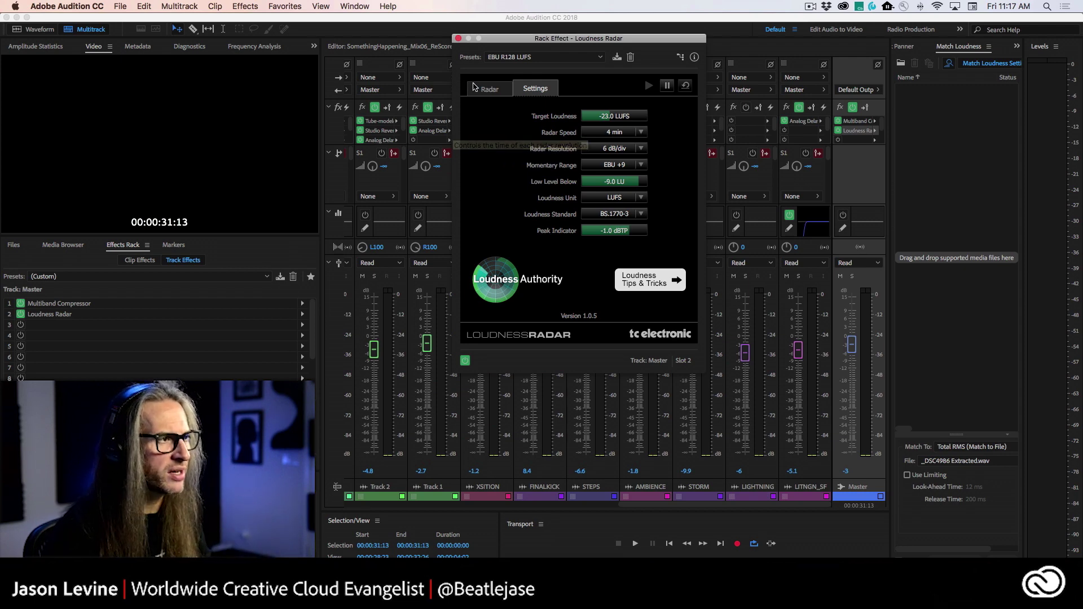
{"action": "left_click", "coordinate": [488, 89]}
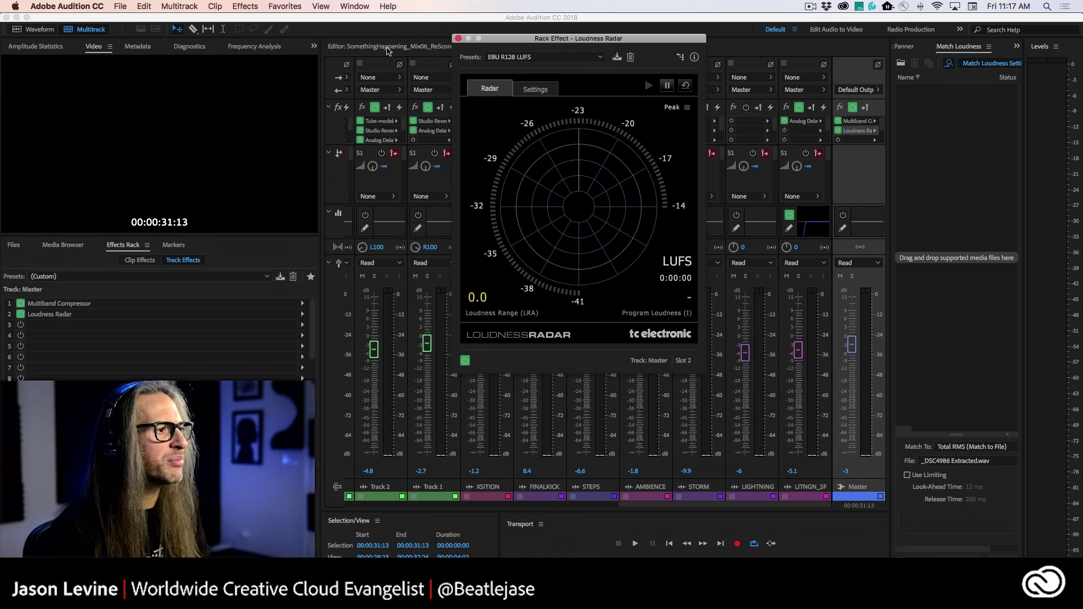
- Meter the mix from the session start in the timeline, then return to the Mixer
{"action": "left_click", "coordinate": [388, 49]}
{"action": "key", "text": "backslash"}
{"action": "key", "text": "Home"}
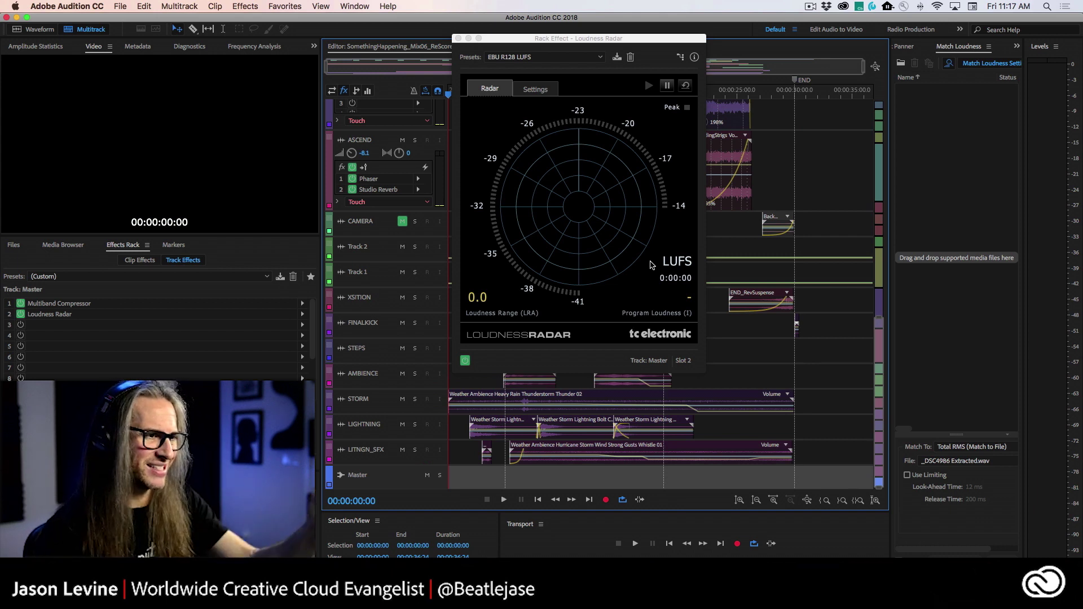
{"action": "key", "text": "space"}
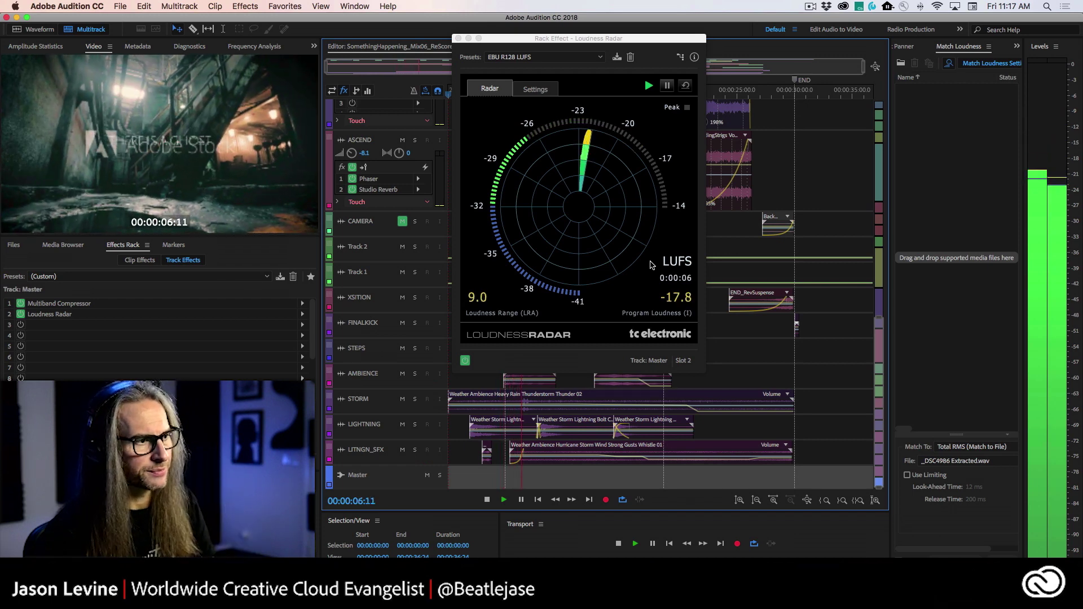
{"action": "key", "text": "space"}
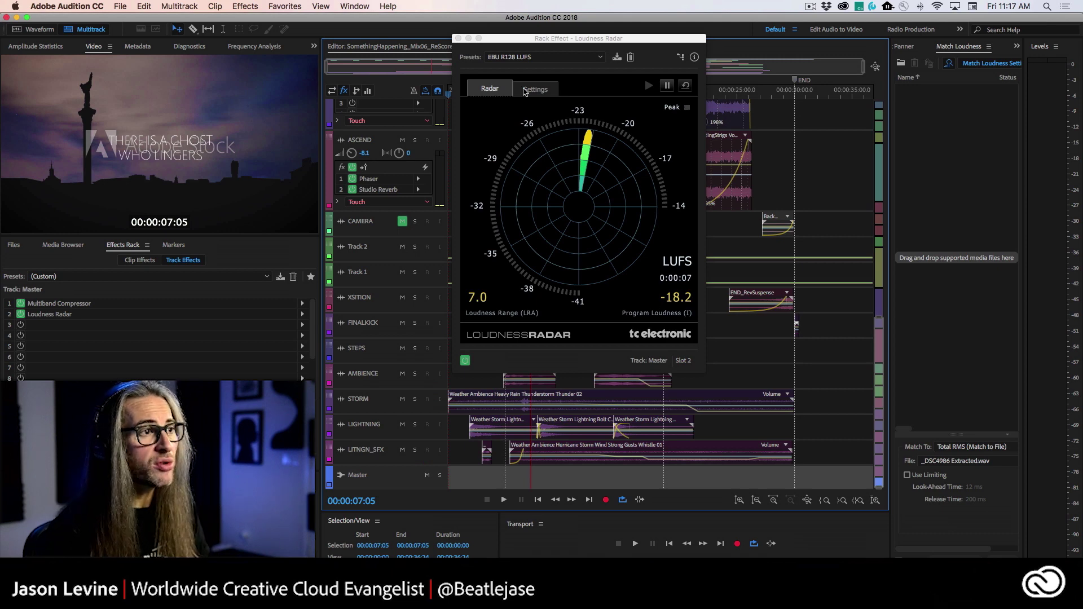
{"action": "left_click_drag", "start_coordinate": [564, 39], "coordinate": [287, 89]}
{"action": "left_click", "coordinate": [499, 47]}
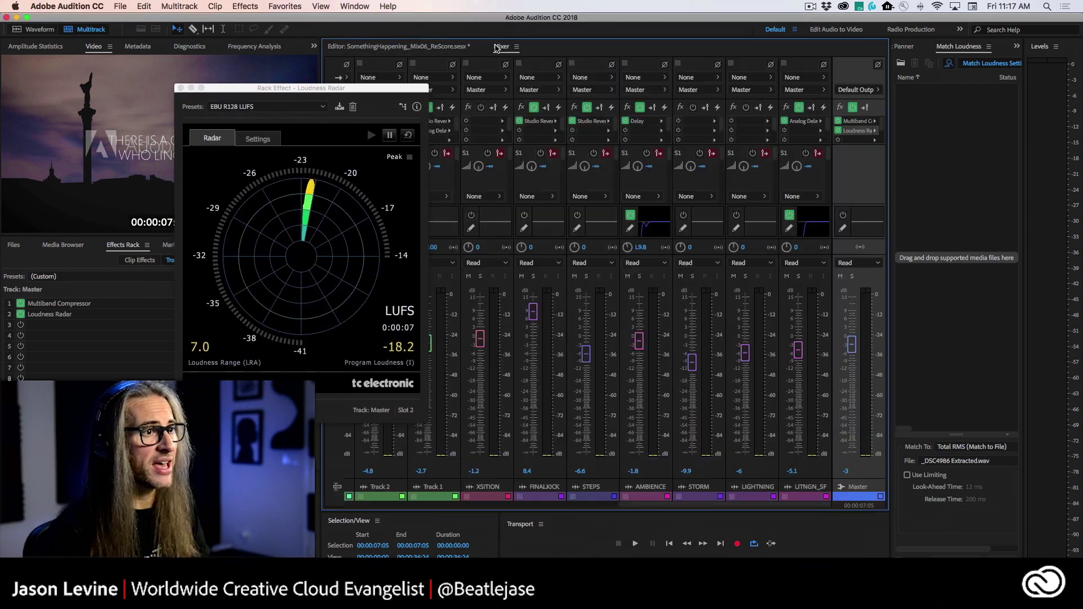
- During playback, lower the Master compressor's limiter margin to -5 dB and output gain to -4 dB
{"action": "double_click", "coordinate": [859, 124]}
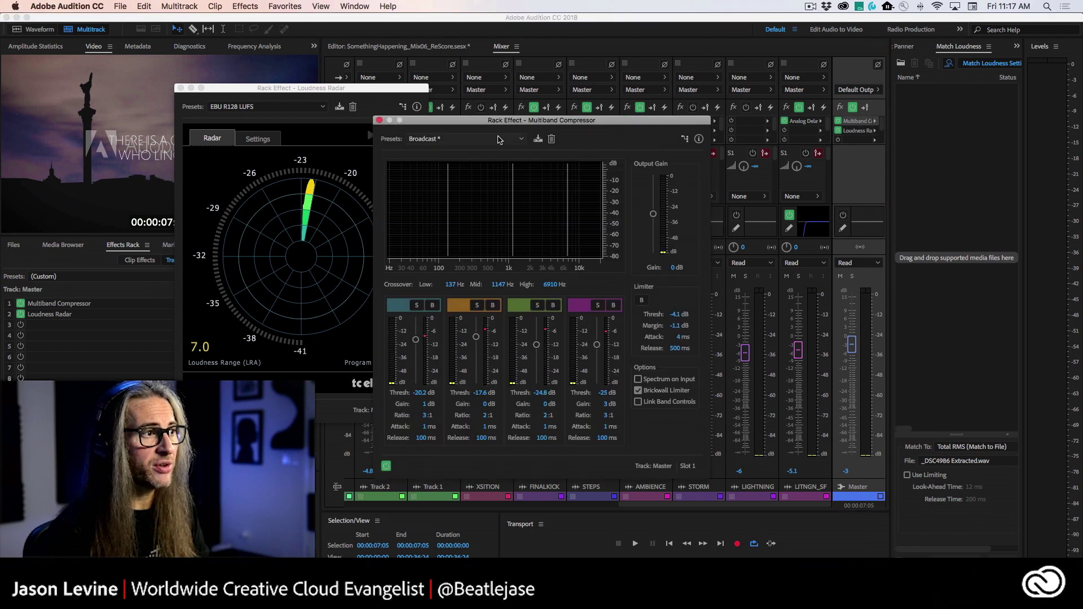
{"action": "left_click_drag", "start_coordinate": [508, 120], "coordinate": [692, 72]}
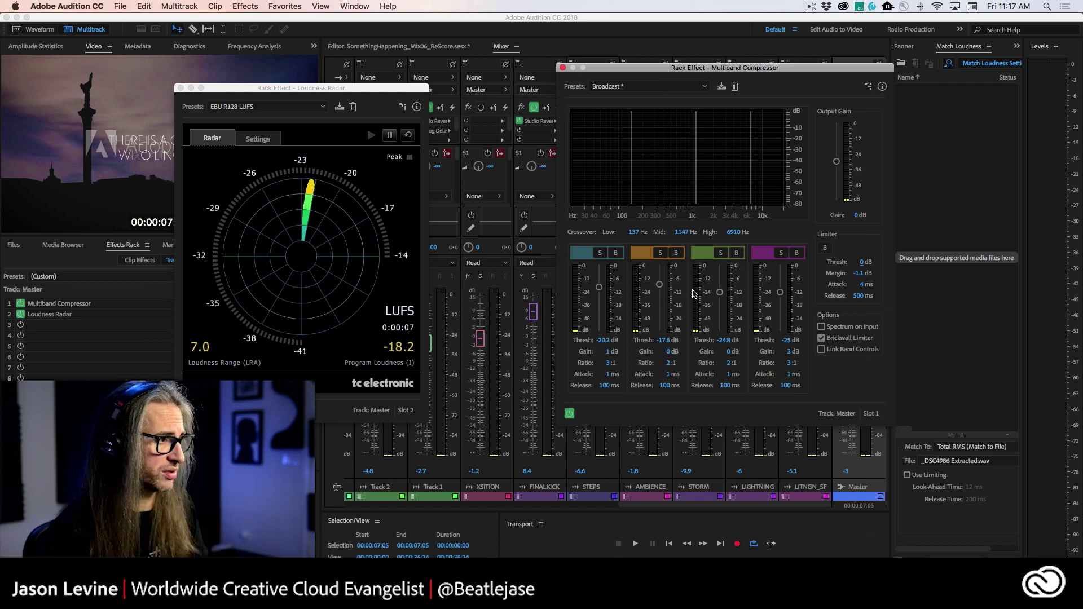
{"action": "key", "text": "space"}
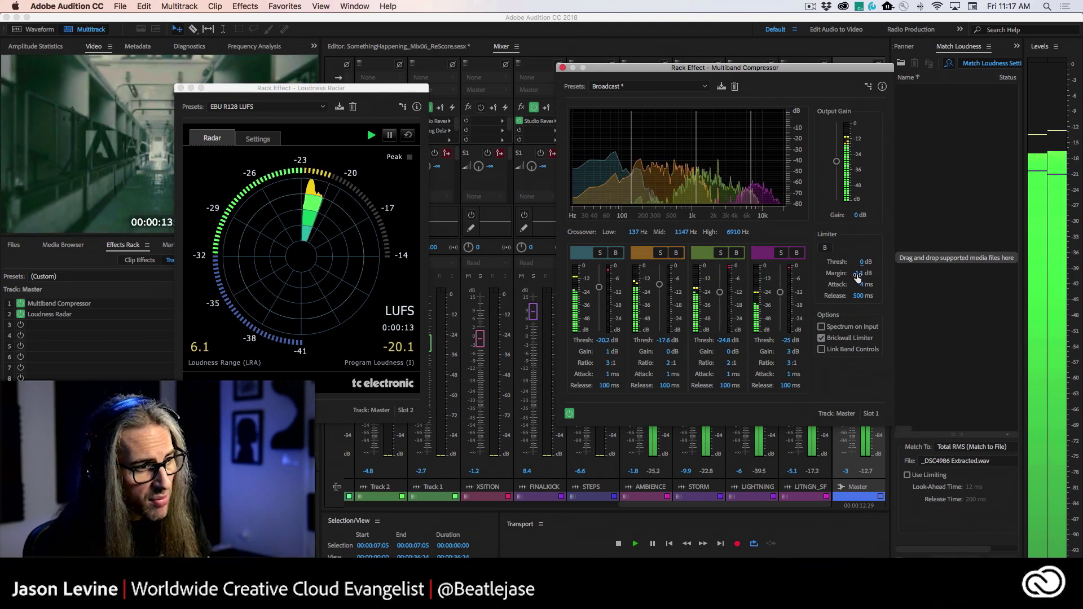
{"action": "left_click_drag", "start_coordinate": [858, 276], "coordinate": [825, 273]}
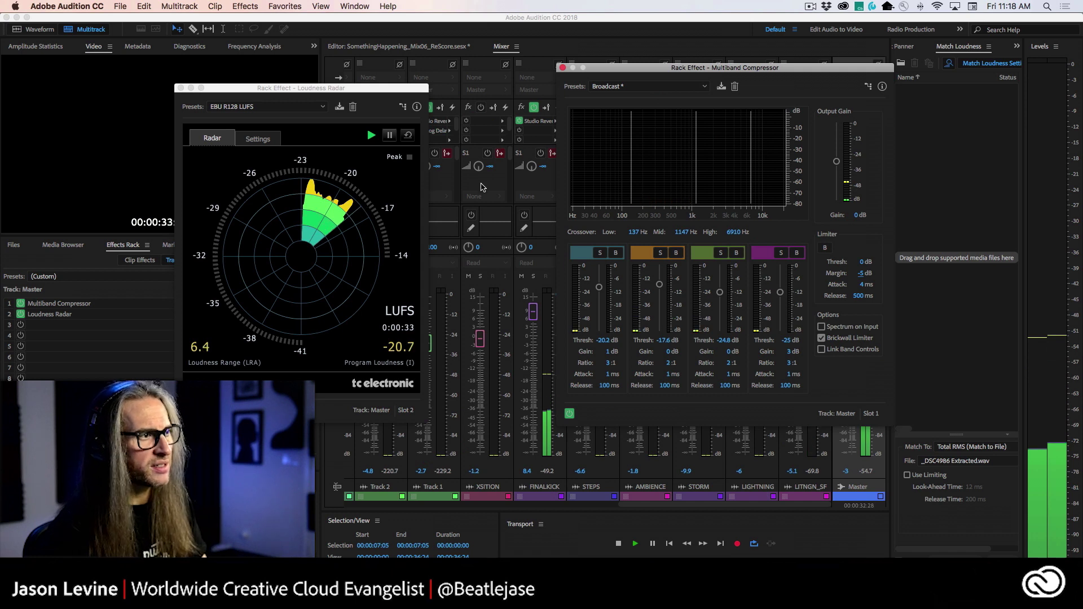
{"action": "key", "text": "space"}
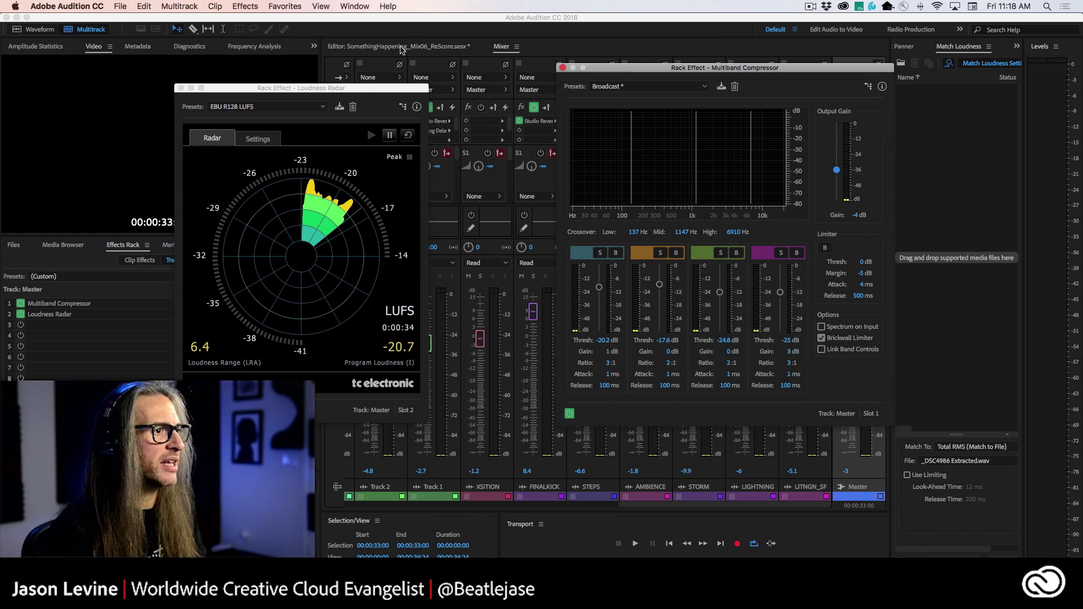
{"action": "left_click", "coordinate": [403, 48]}
- Return the playhead to the start and close the Loudness Radar and compressor windows
{"action": "key", "text": "Home"}
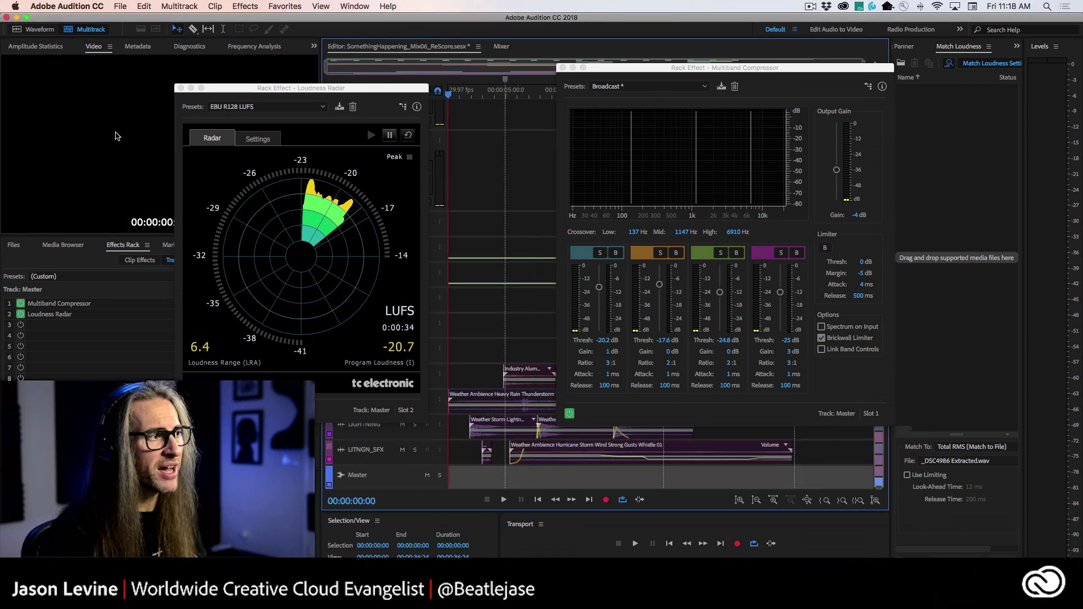
{"action": "left_click_drag", "start_coordinate": [269, 88], "coordinate": [692, 68]}
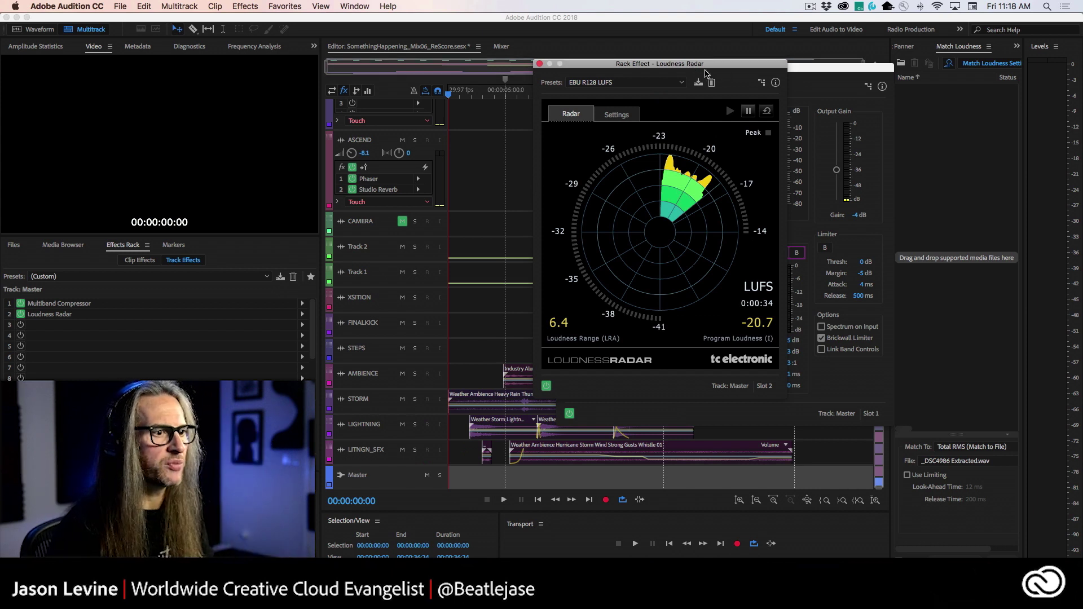
{"action": "left_click_drag", "start_coordinate": [697, 72], "coordinate": [350, 86]}
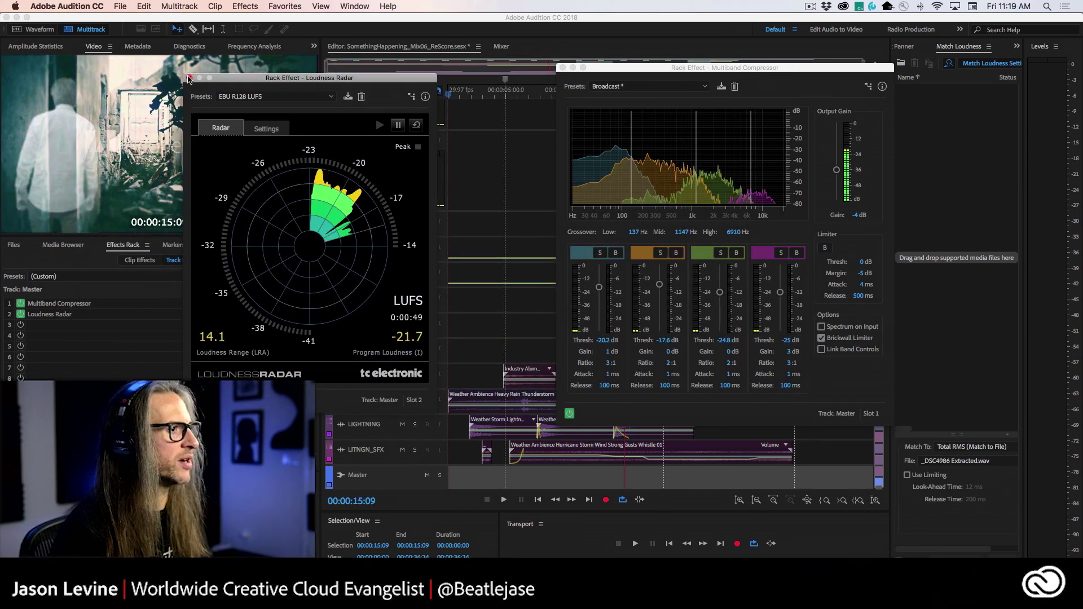
{"action": "left_click", "coordinate": [189, 78]}
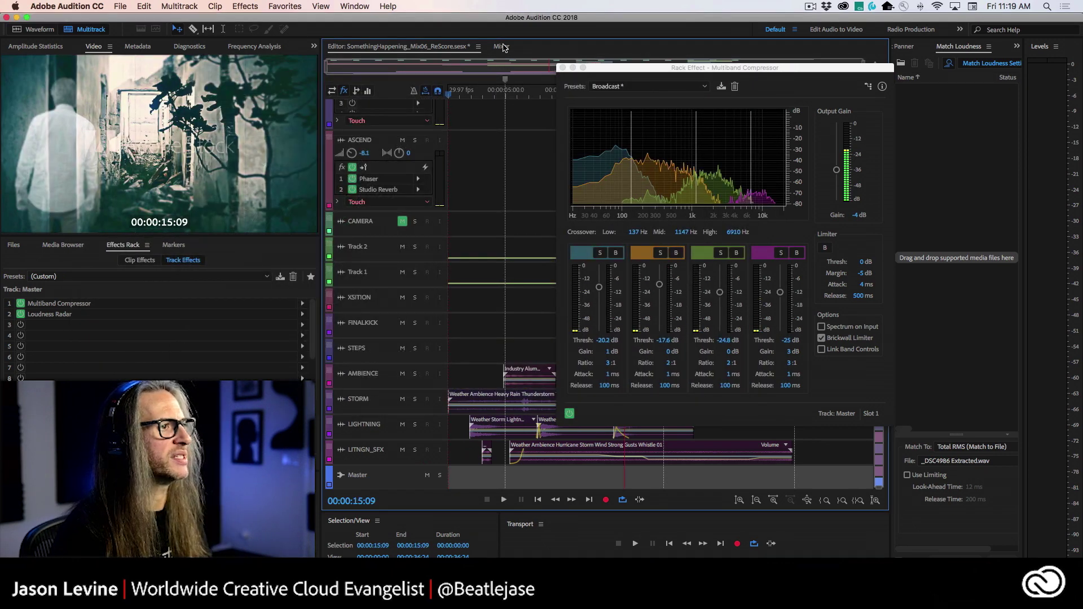
{"action": "left_click", "coordinate": [502, 47]}
{"action": "left_click_drag", "start_coordinate": [818, 73], "coordinate": [416, 72]}
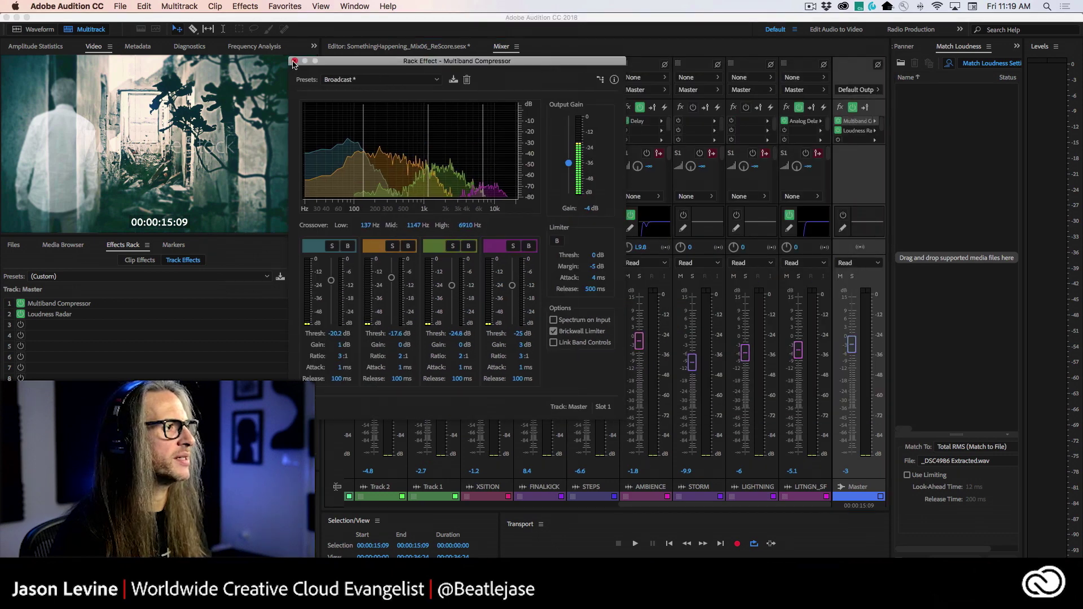
{"action": "left_click", "coordinate": [294, 60]}
- Reset the Loudness Radar, replay, and raise the compressor limiter margin to -1.4 dB, then reset again
{"action": "double_click", "coordinate": [858, 130]}
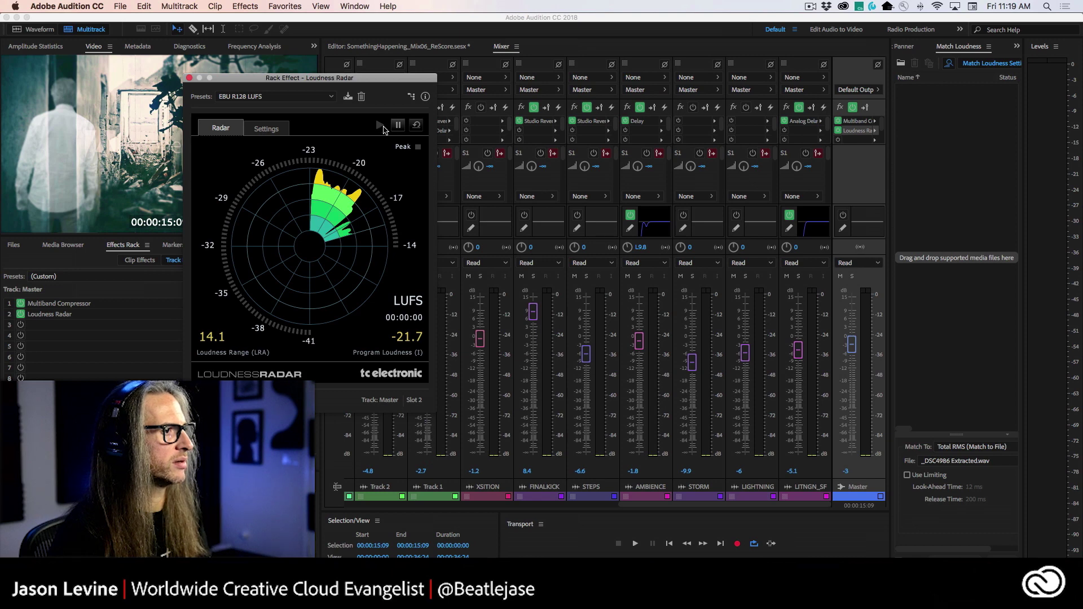
{"action": "left_click", "coordinate": [416, 124]}
{"action": "key", "text": "space"}
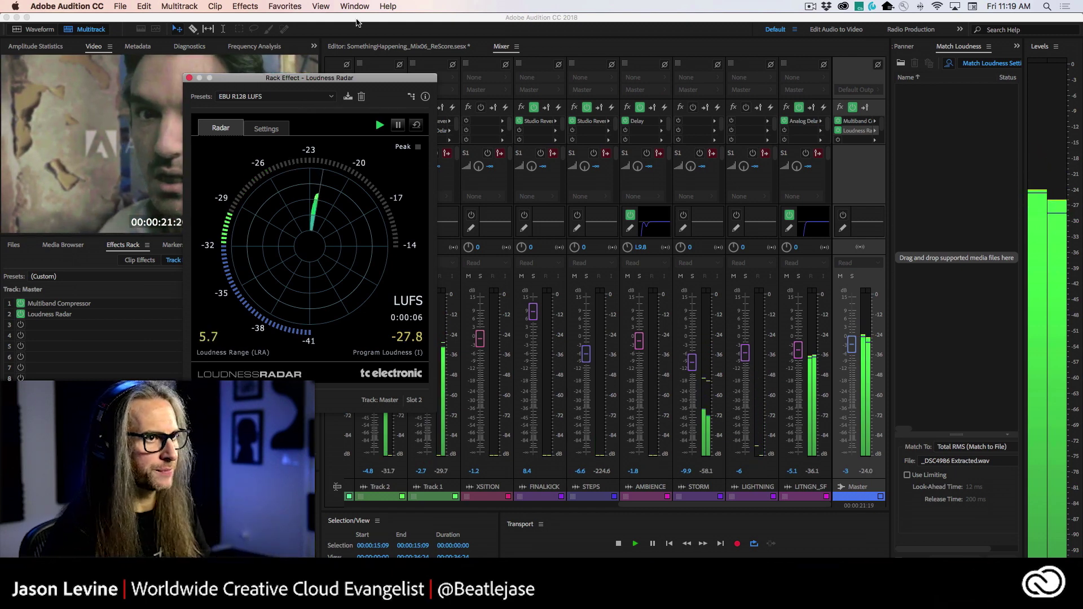
{"action": "left_click", "coordinate": [862, 122]}
{"action": "double_click", "coordinate": [861, 123]}
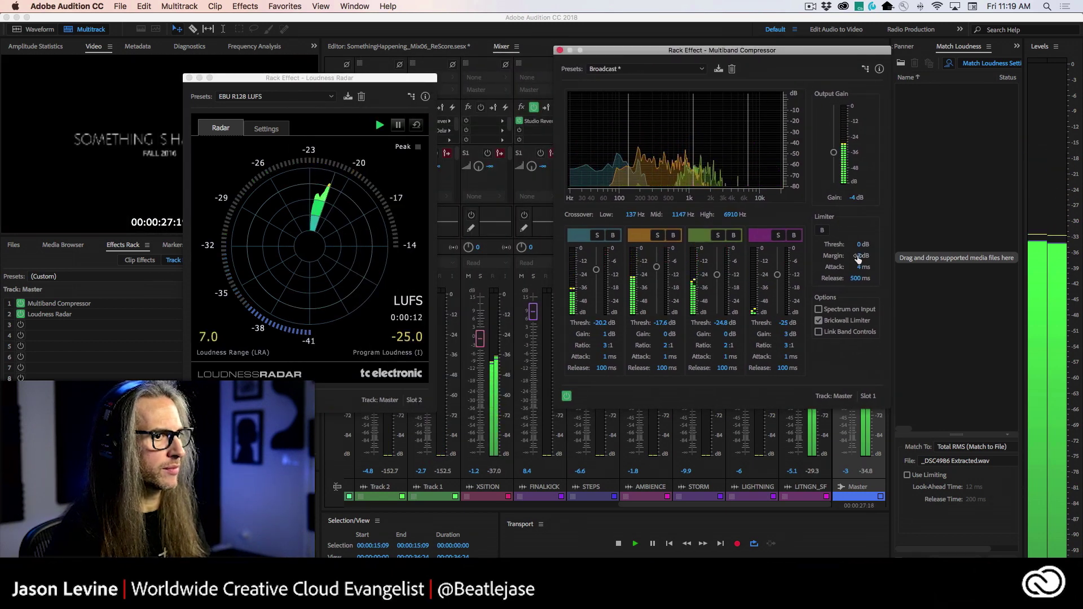
{"action": "left_click_drag", "start_coordinate": [861, 256], "coordinate": [879, 258]}
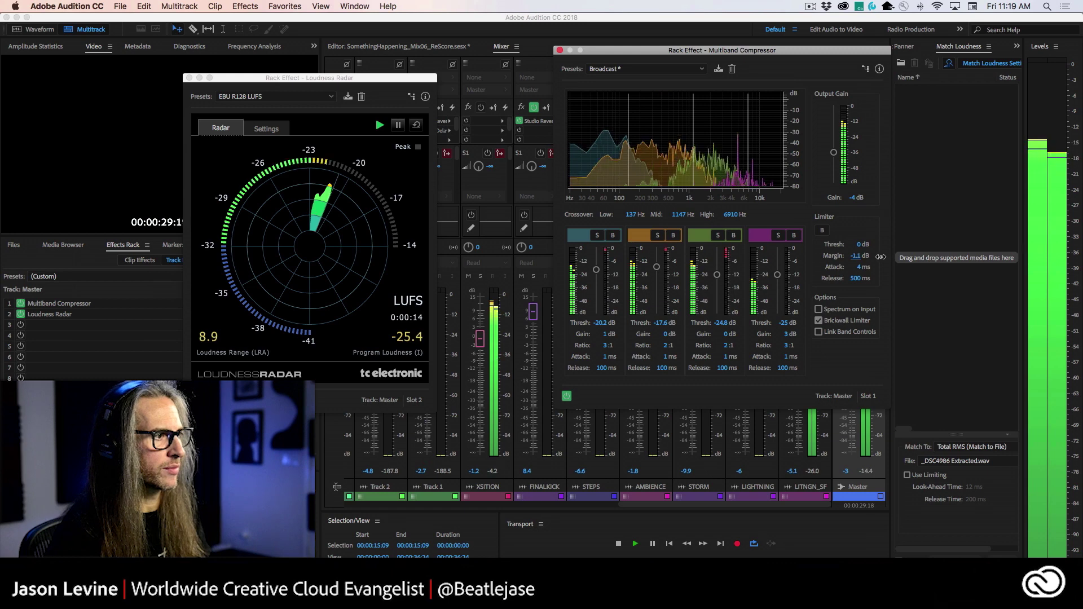
{"action": "left_click", "coordinate": [488, 329]}
{"action": "key", "text": "space"}
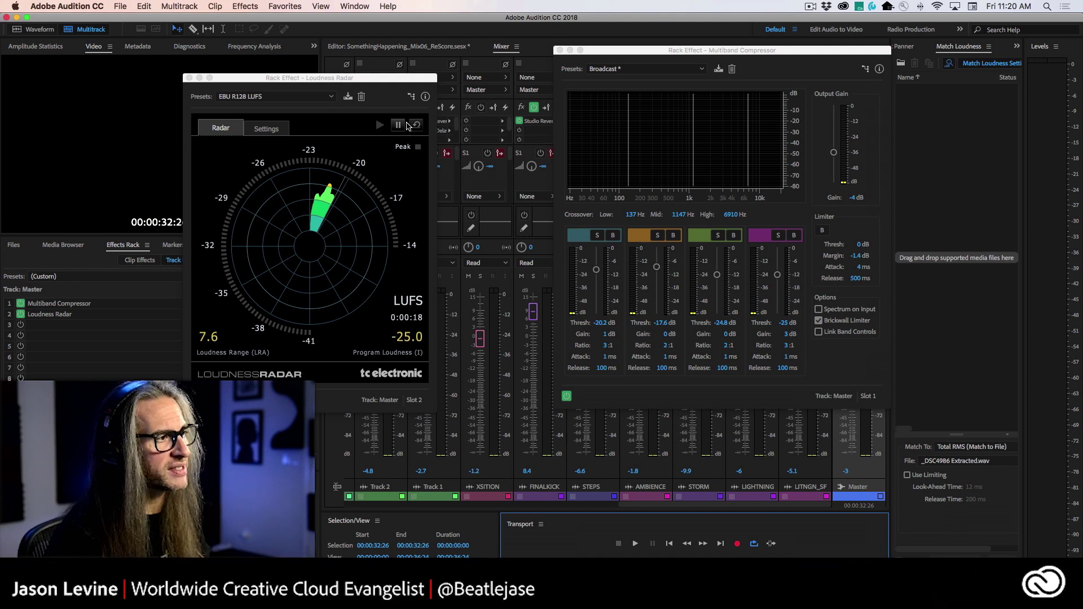
{"action": "left_click", "coordinate": [415, 124]}
- Play from about 2 seconds, nudge compressor output gain to -3 dB, and stop at 00:00:28:21
{"action": "left_click", "coordinate": [427, 50]}
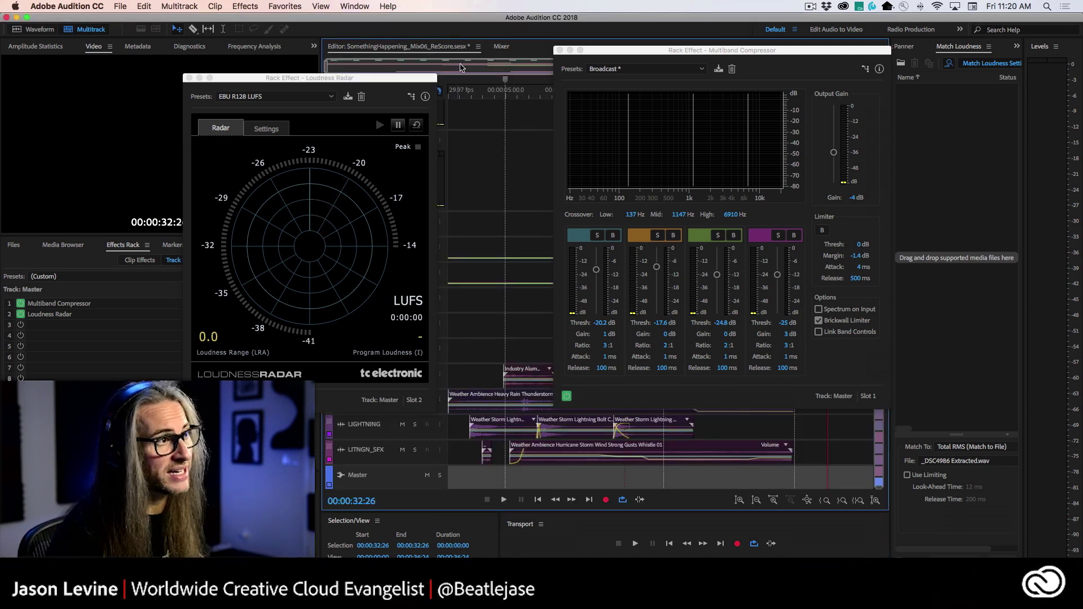
{"action": "left_click", "coordinate": [480, 95]}
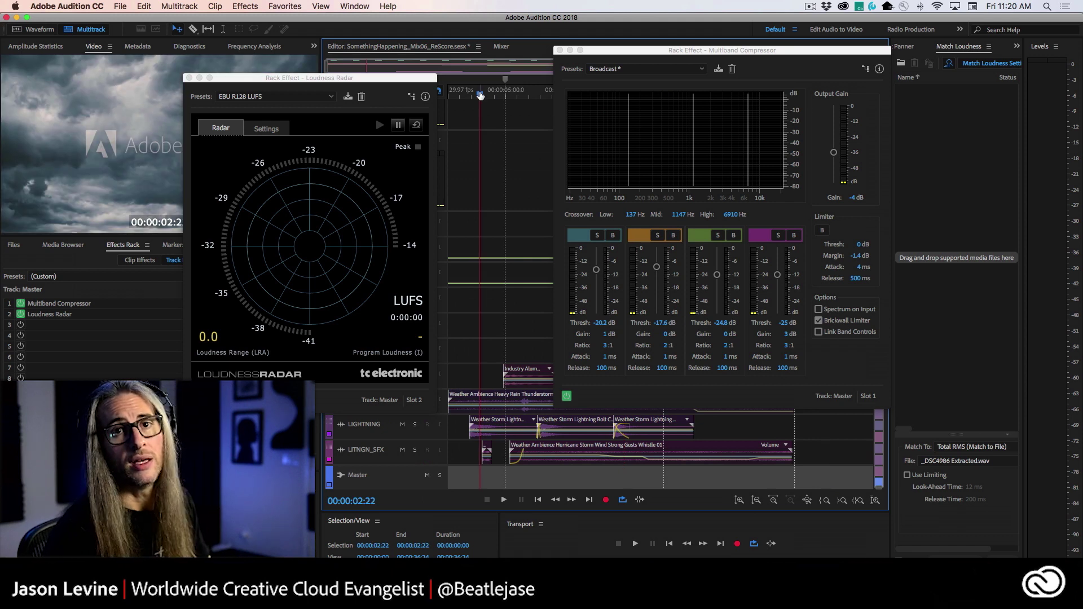
{"action": "key", "text": "space"}
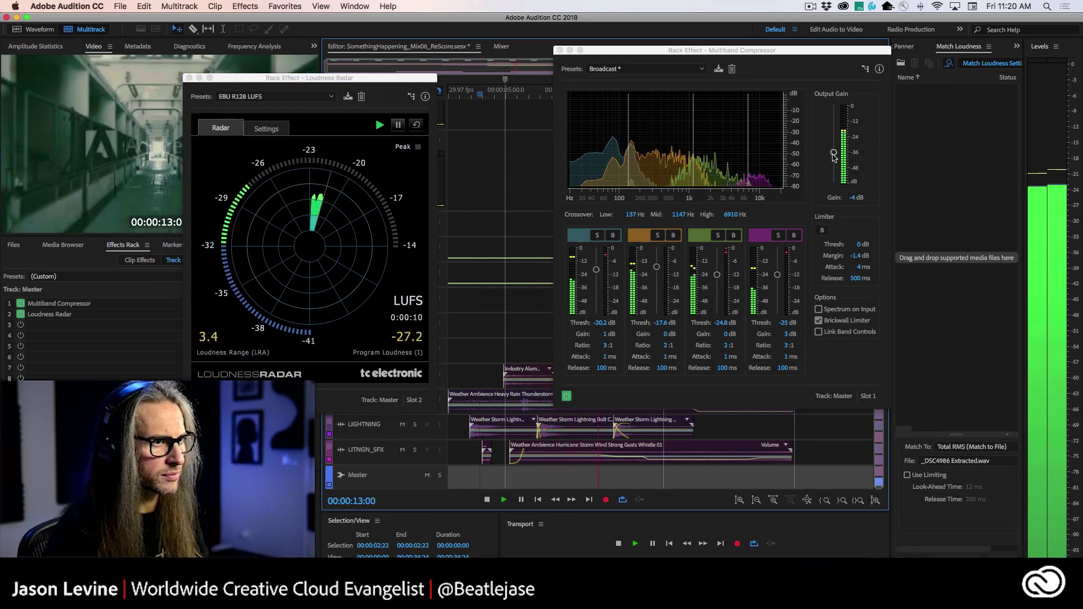
{"action": "left_click_drag", "start_coordinate": [834, 153], "coordinate": [834, 153]}
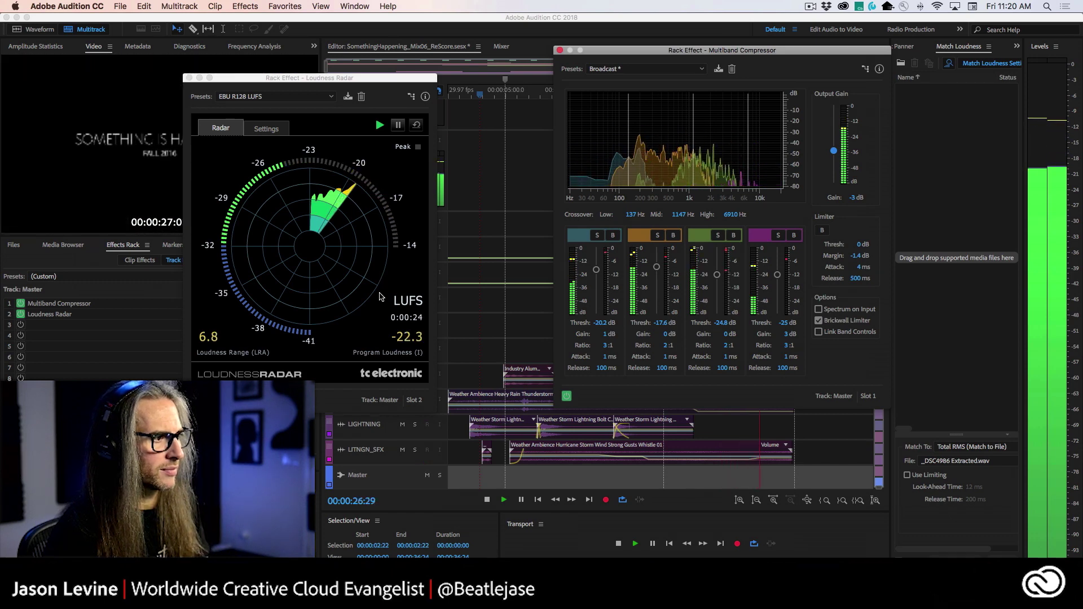
{"action": "key", "text": "space"}
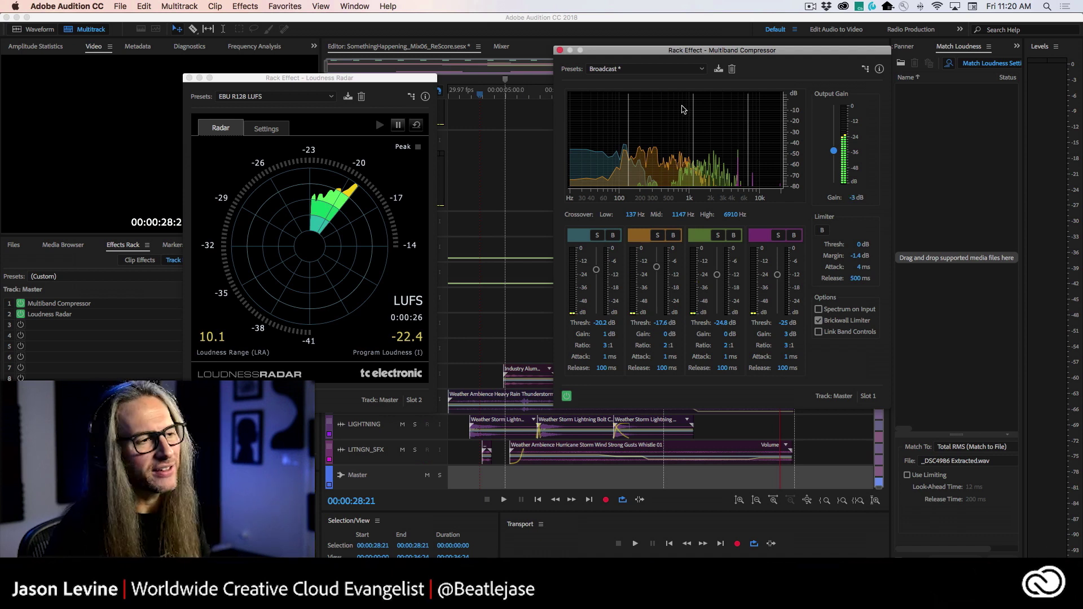
- Close the compressor and radar windows, open Export to Adobe Premiere Pro settings, then switch to Premiere Pro
{"action": "left_click", "coordinate": [559, 50]}
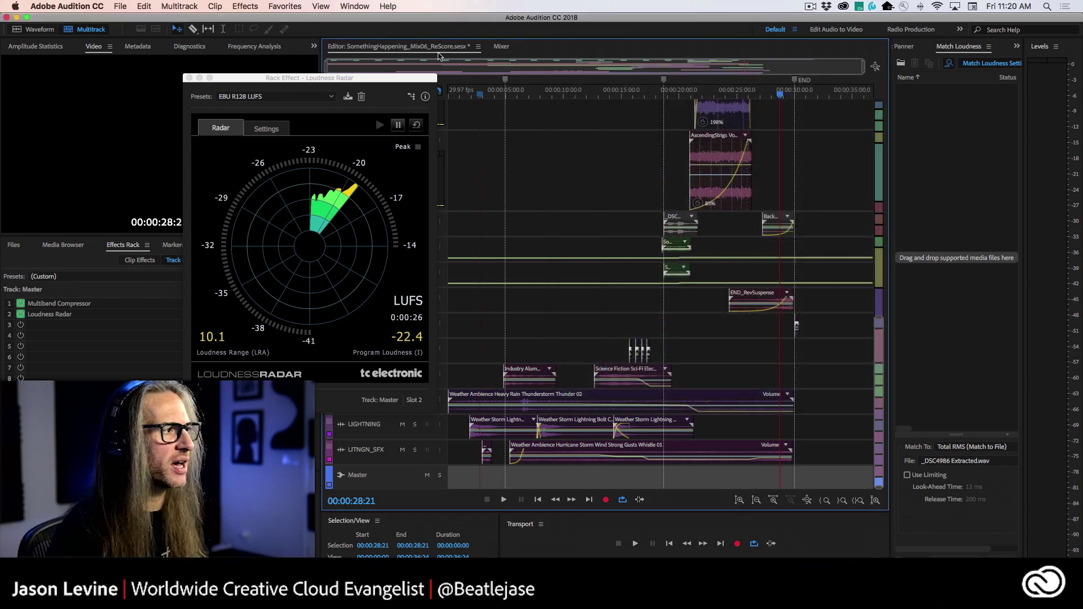
{"action": "left_click", "coordinate": [189, 78]}
{"action": "left_click", "coordinate": [120, 6]}
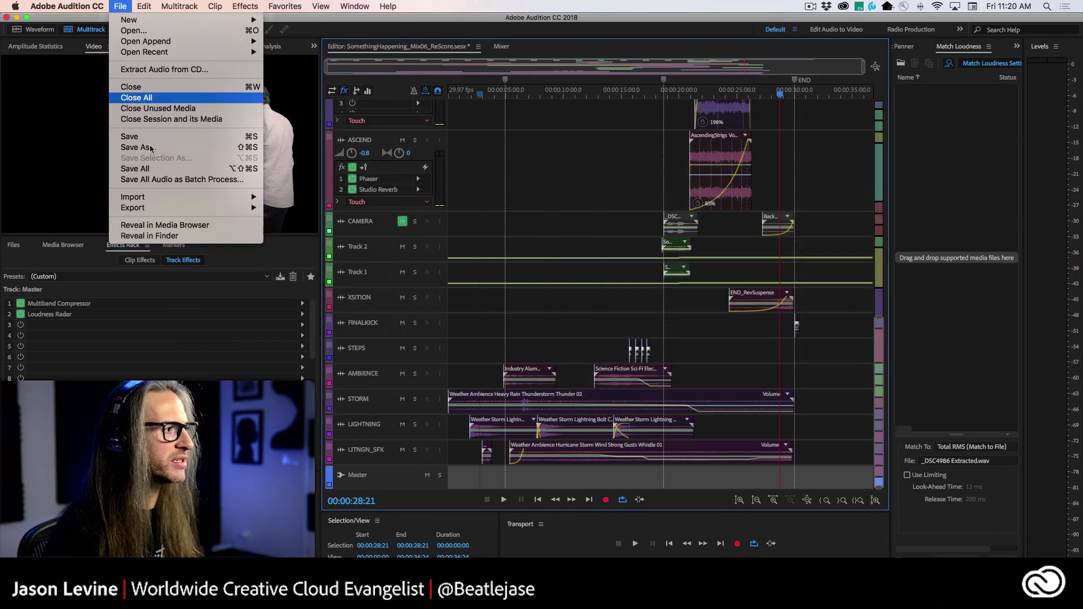
{"action": "mouse_move", "coordinate": [177, 211]}
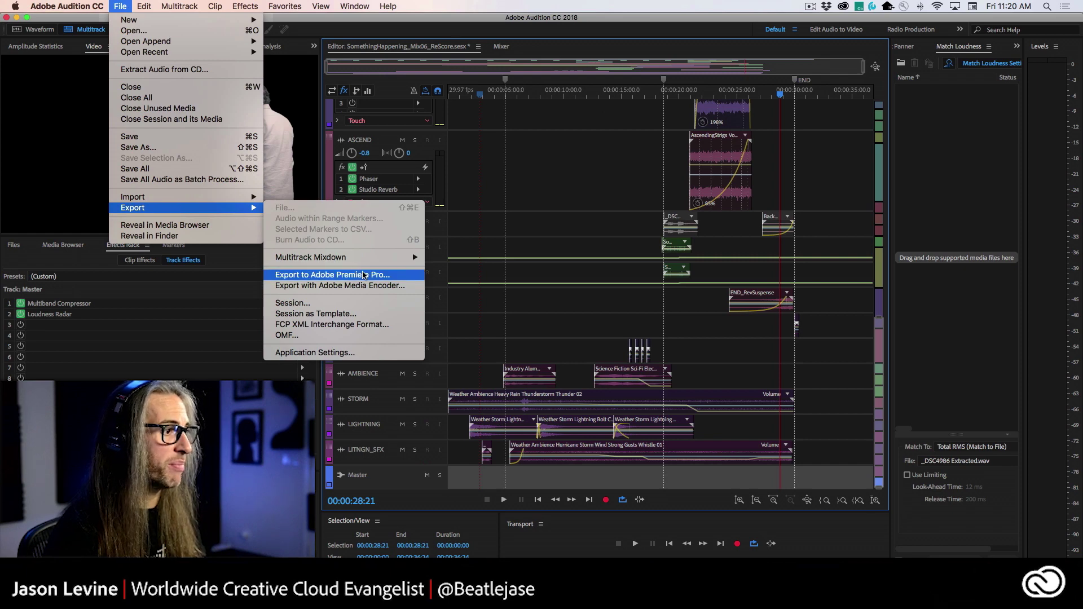
{"action": "left_click", "coordinate": [402, 275]}
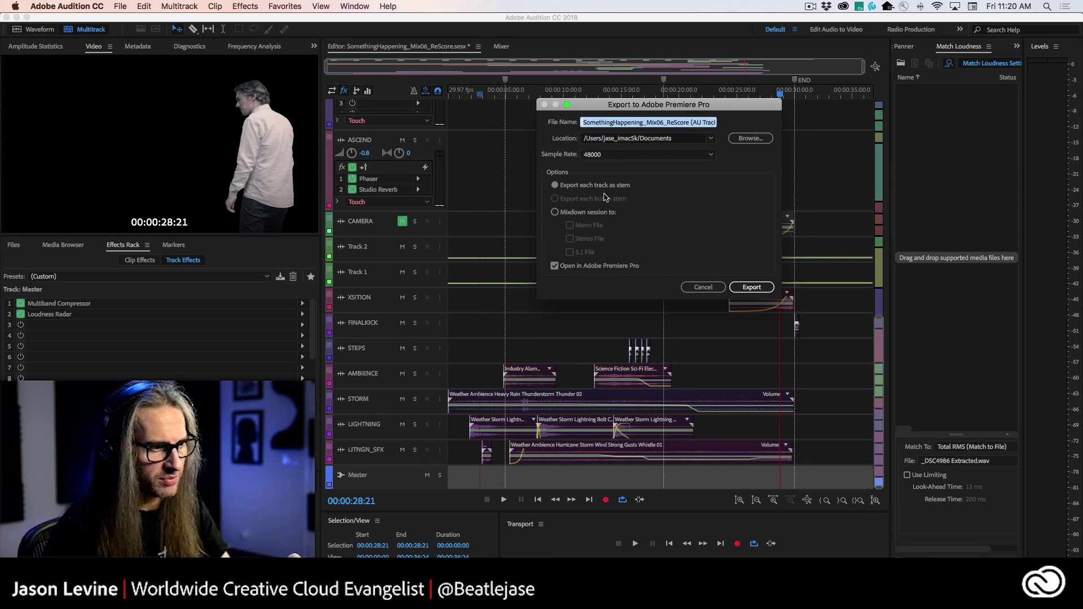
{"action": "key", "text": "super+Tab"}
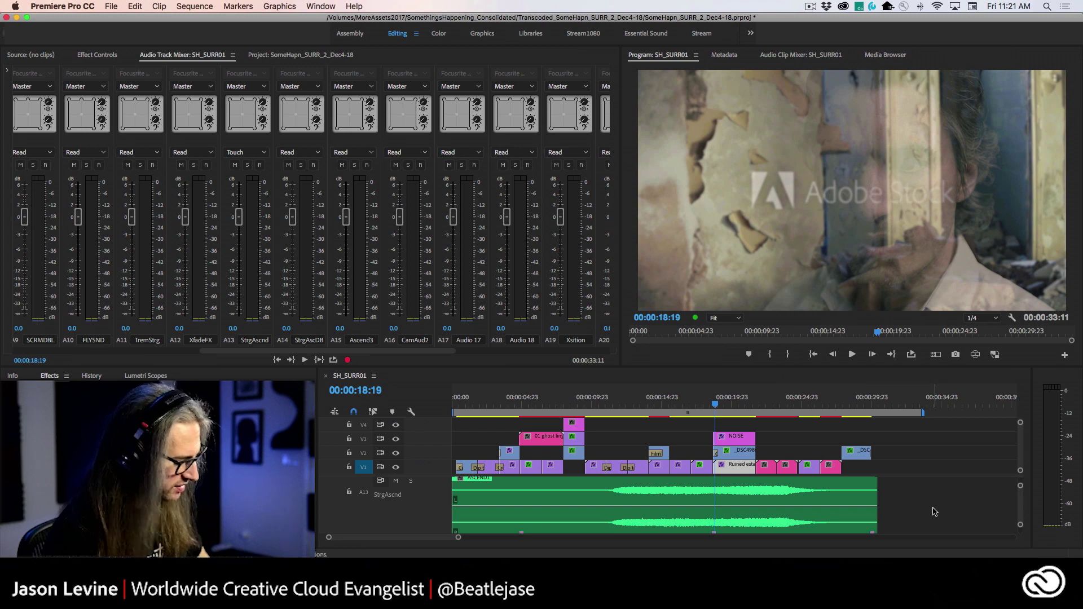
- Enlarge Premiere's SH_SURR01 timeline to review its audio tracks, including FINAL, then return to Audition
{"action": "key", "text": "grave"}
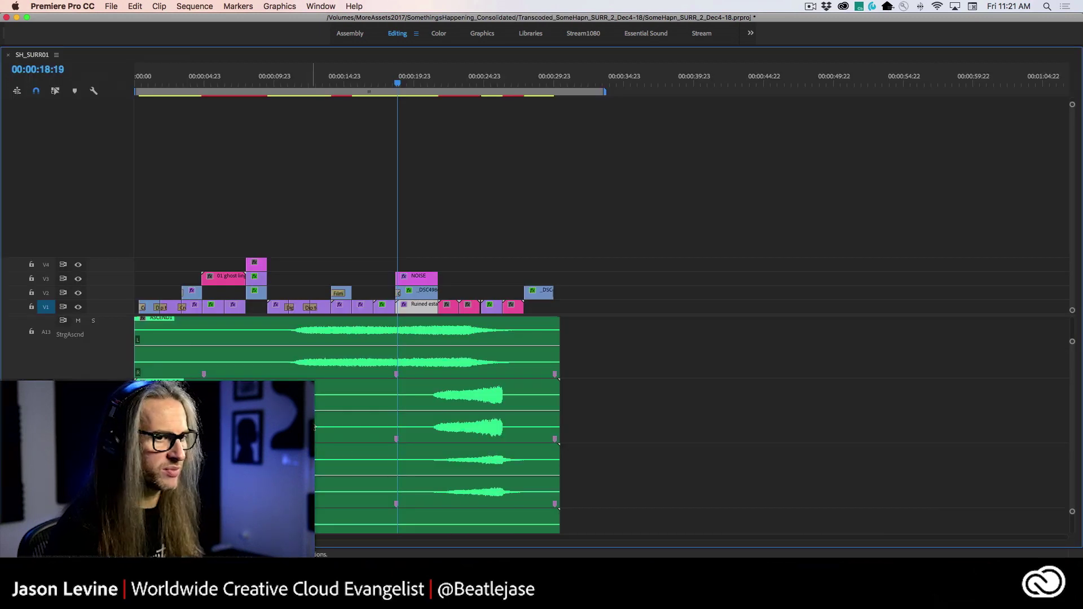
{"action": "scroll", "coordinate": [335, 450], "scroll_direction": "down", "scroll_amount": 6}
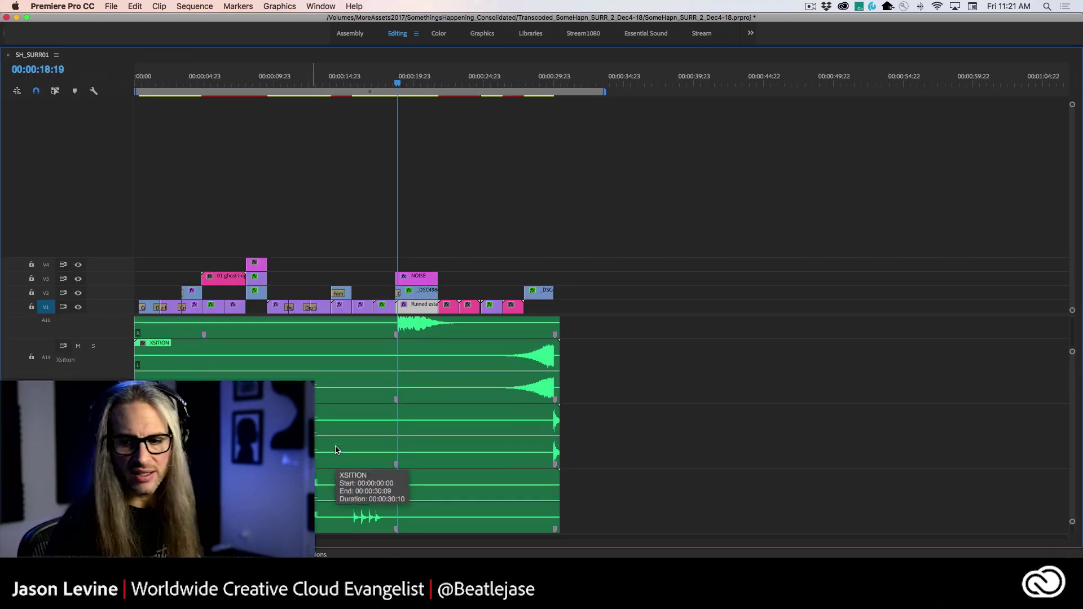
{"action": "scroll", "coordinate": [336, 450], "scroll_direction": "up", "scroll_amount": 10}
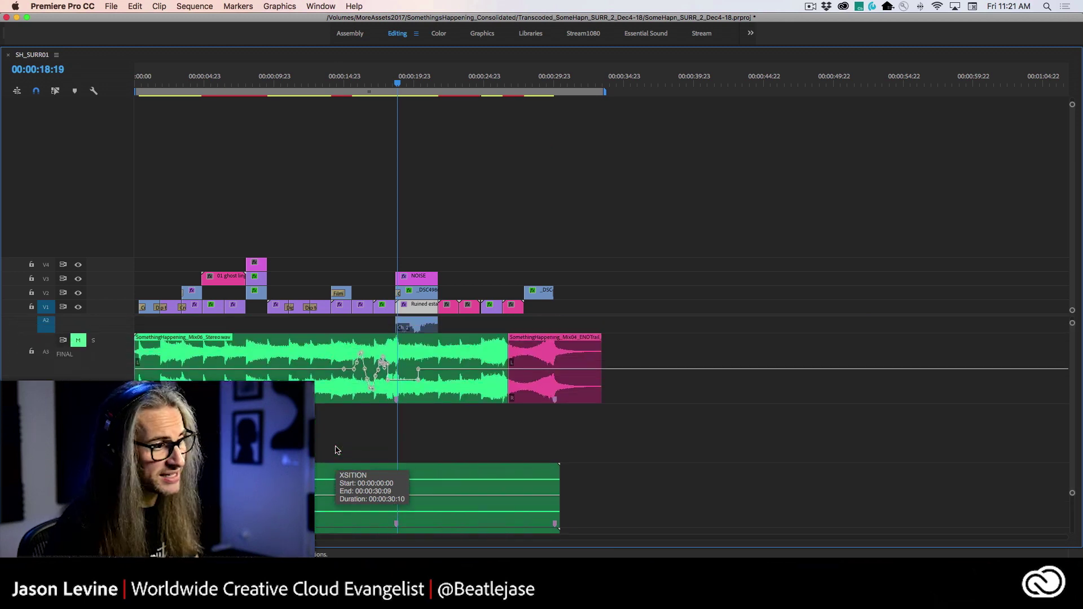
{"action": "key", "text": "super+Tab"}
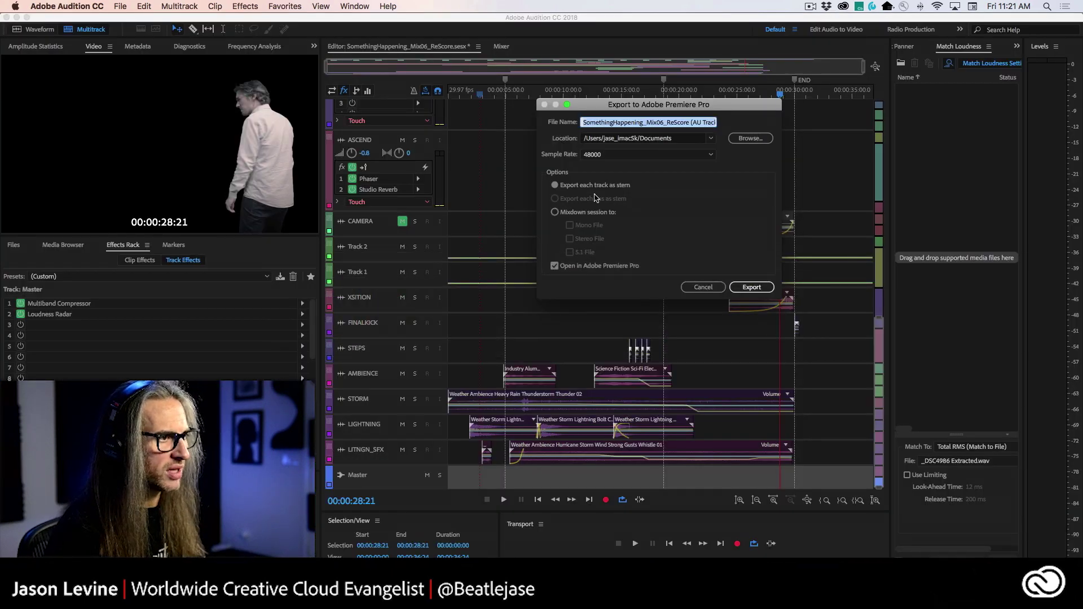
- Set the Premiere Pro export to a session mixdown as a Stereo File, then close the dialog
{"action": "left_click", "coordinate": [564, 215]}
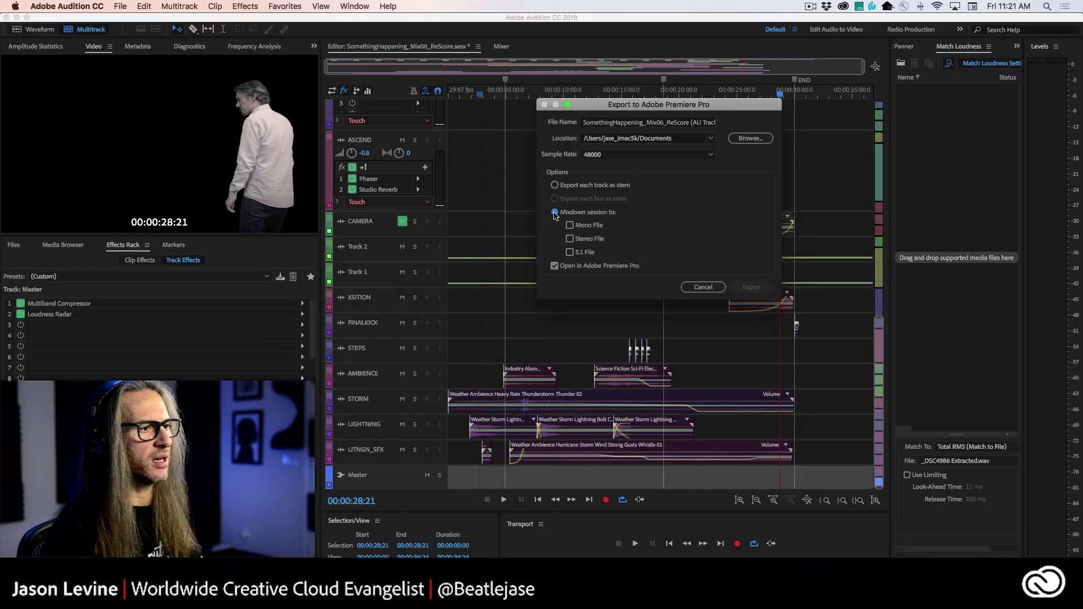
{"action": "left_click", "coordinate": [570, 239]}
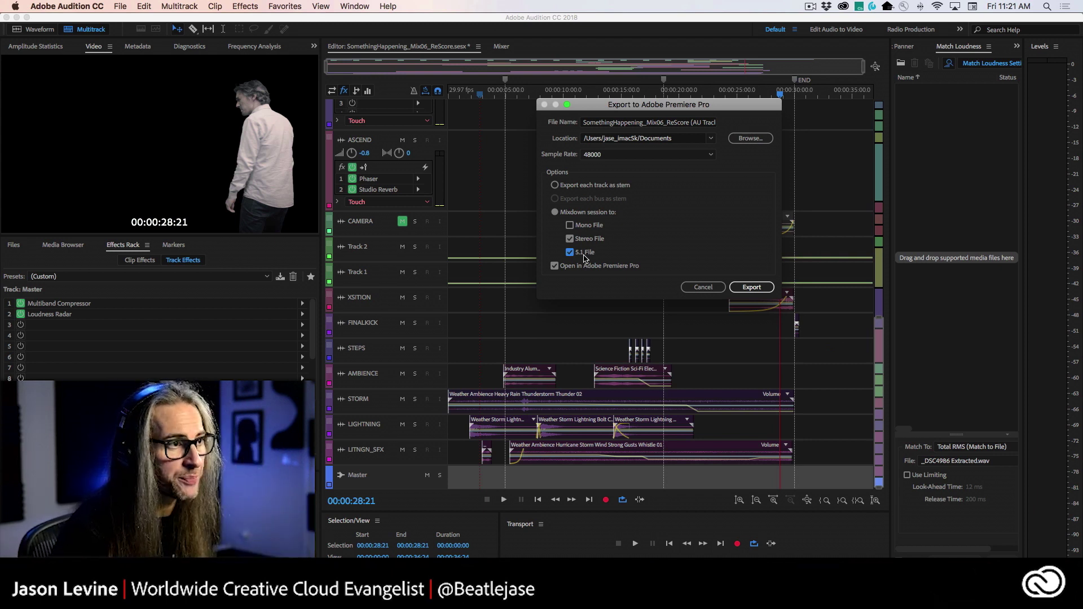
{"action": "left_click", "coordinate": [703, 288]}
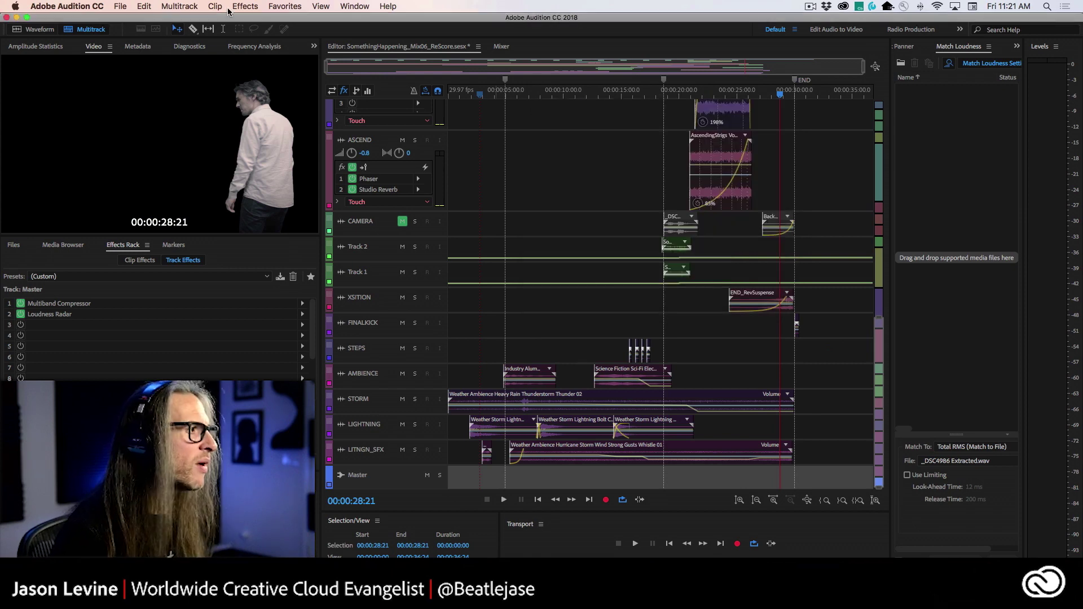
{"action": "left_click", "coordinate": [123, 6]}
{"action": "mouse_move", "coordinate": [159, 211]}
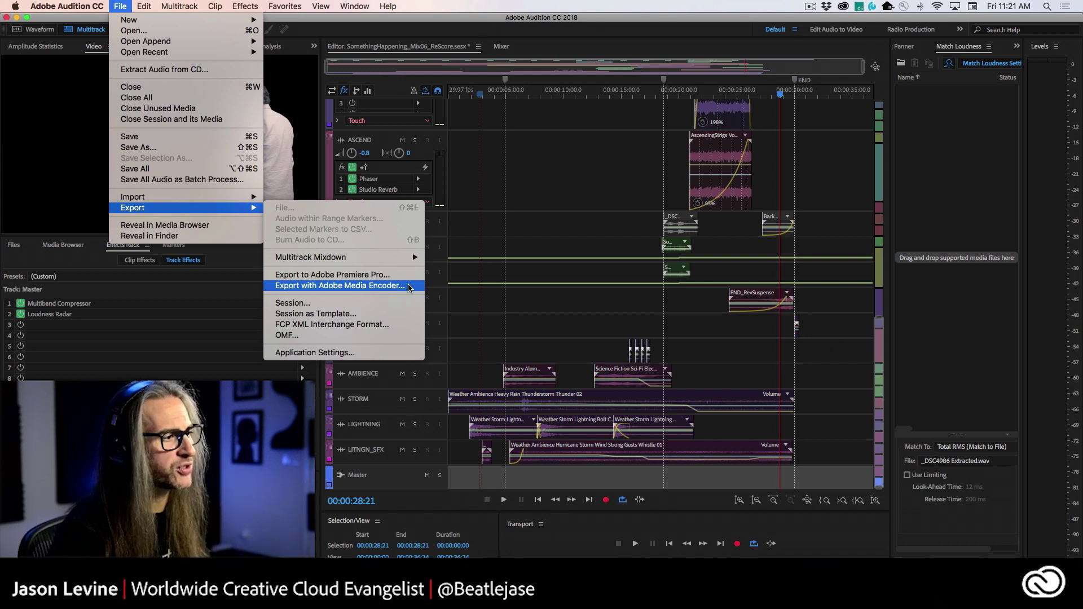
- In the Mixer, remove Loudness Radar and Multiband Compressor from the Master track's effects rack
{"action": "left_click", "coordinate": [112, 6]}
{"action": "left_click", "coordinate": [502, 47]}
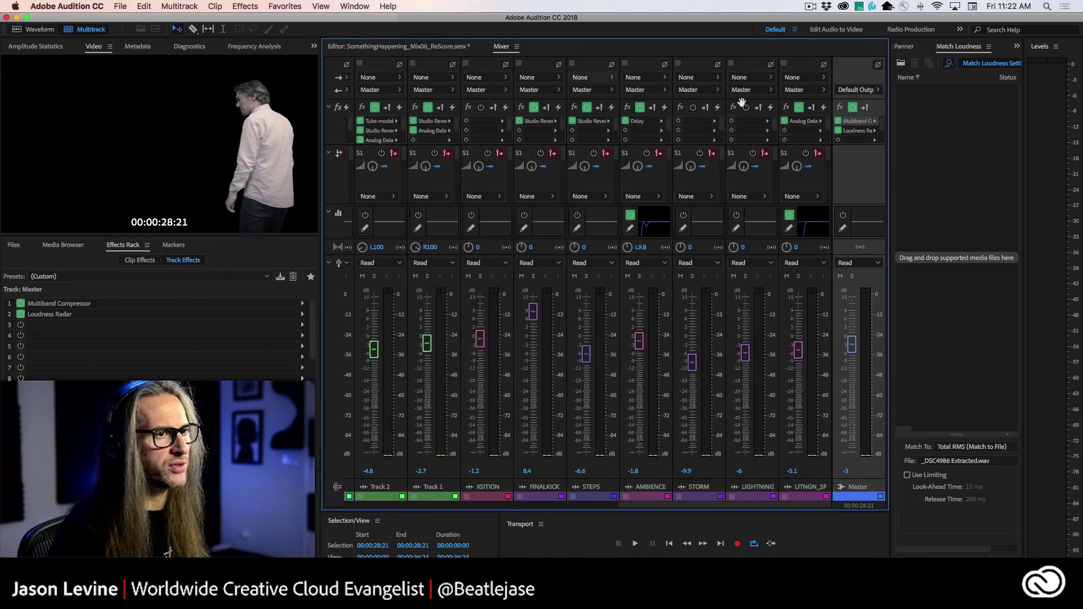
{"action": "left_click", "coordinate": [878, 132]}
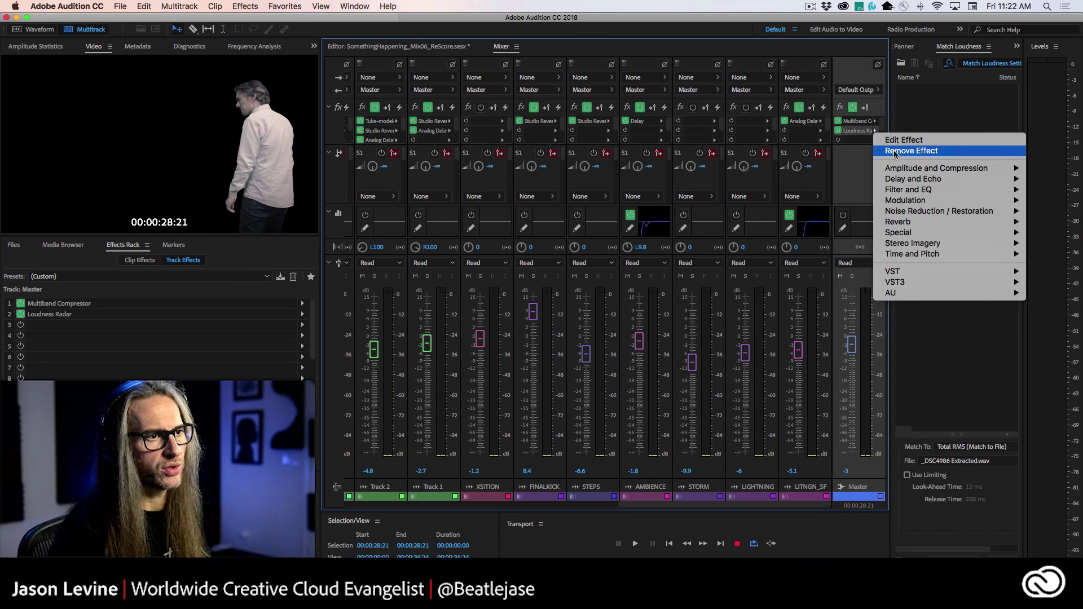
{"action": "left_click", "coordinate": [896, 151]}
{"action": "left_click", "coordinate": [874, 125]}
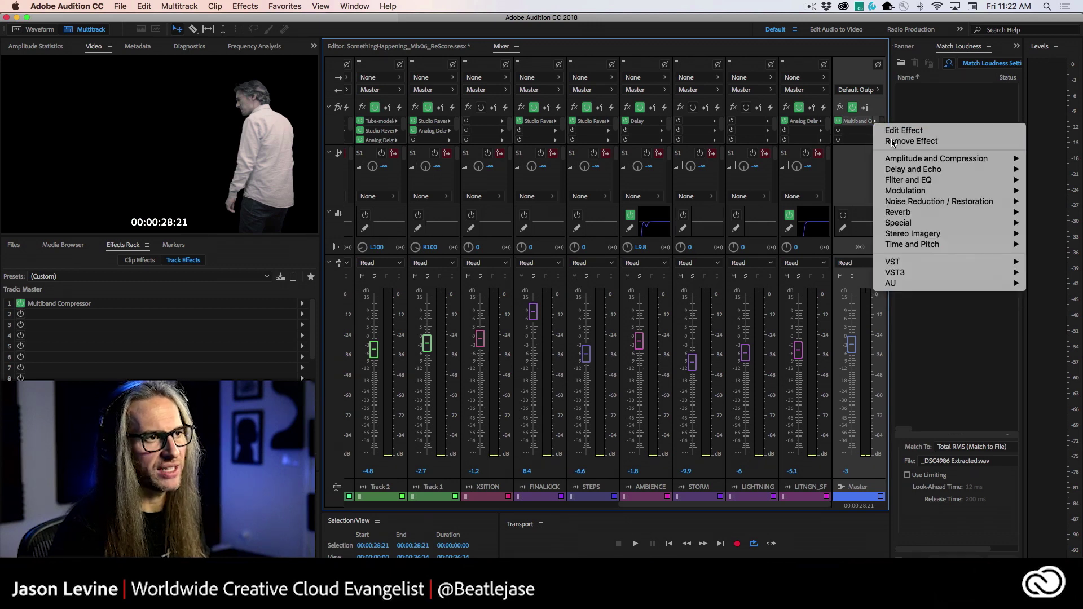
{"action": "left_click", "coordinate": [897, 144]}
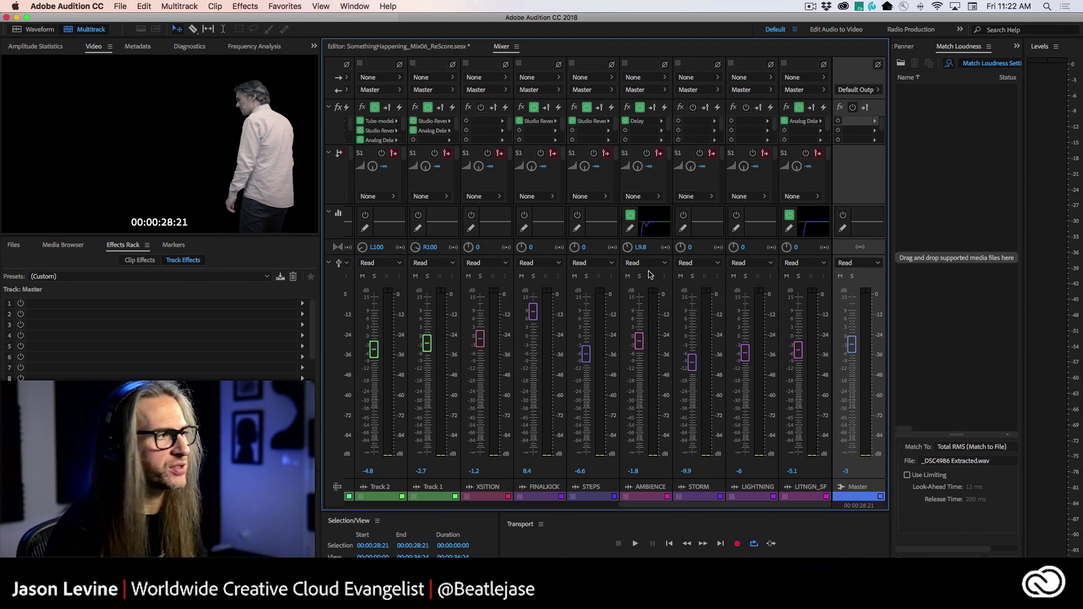
{"action": "left_click", "coordinate": [120, 5]}
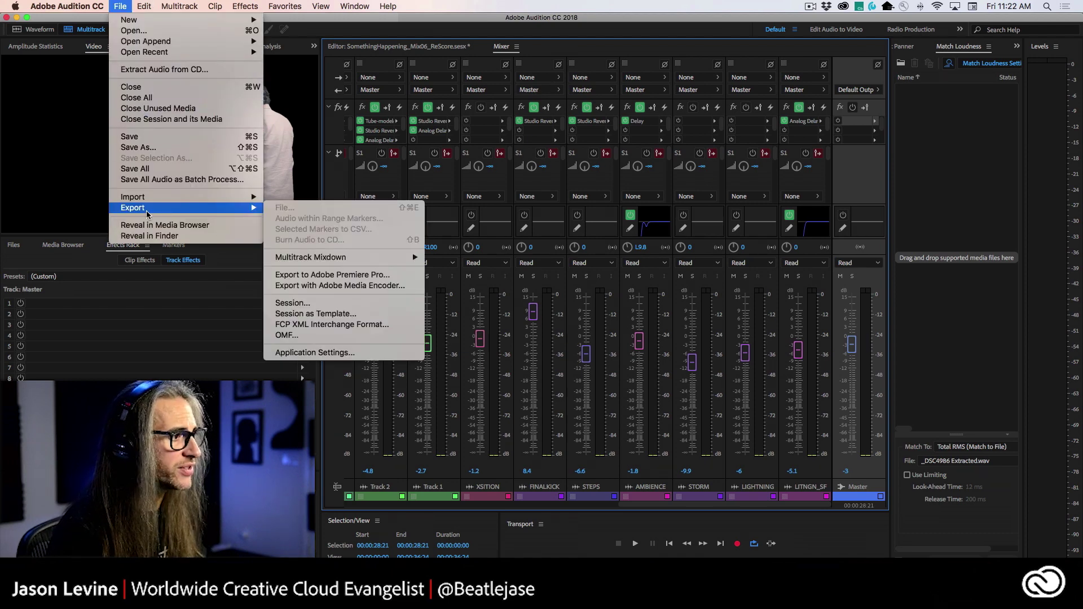
- Start an Entire Session multitrack mixdown export saving to the Desktop
{"action": "mouse_move", "coordinate": [329, 259]}
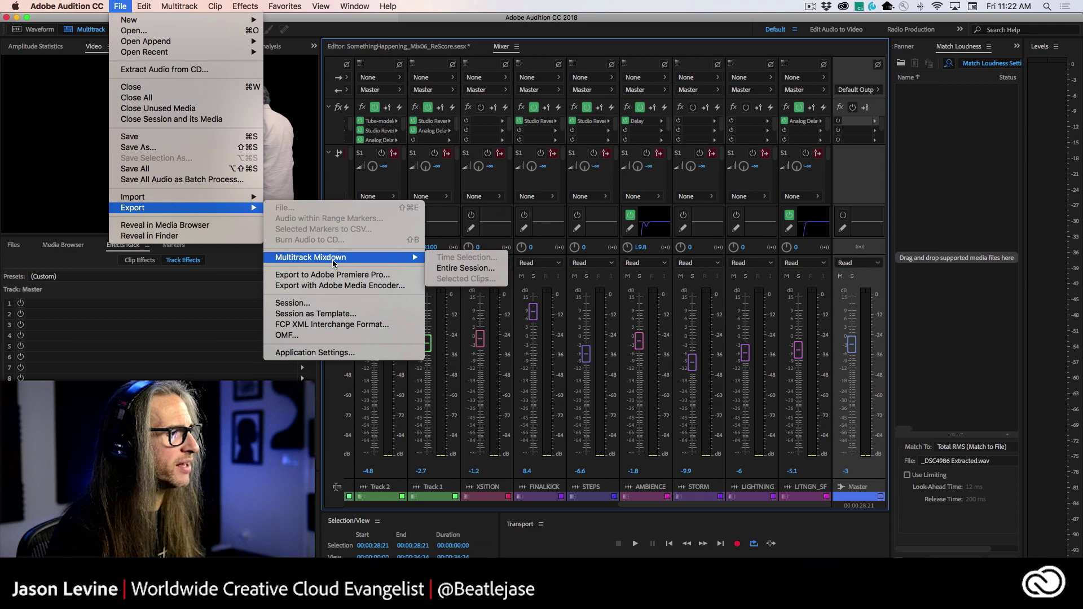
{"action": "left_click", "coordinate": [494, 270]}
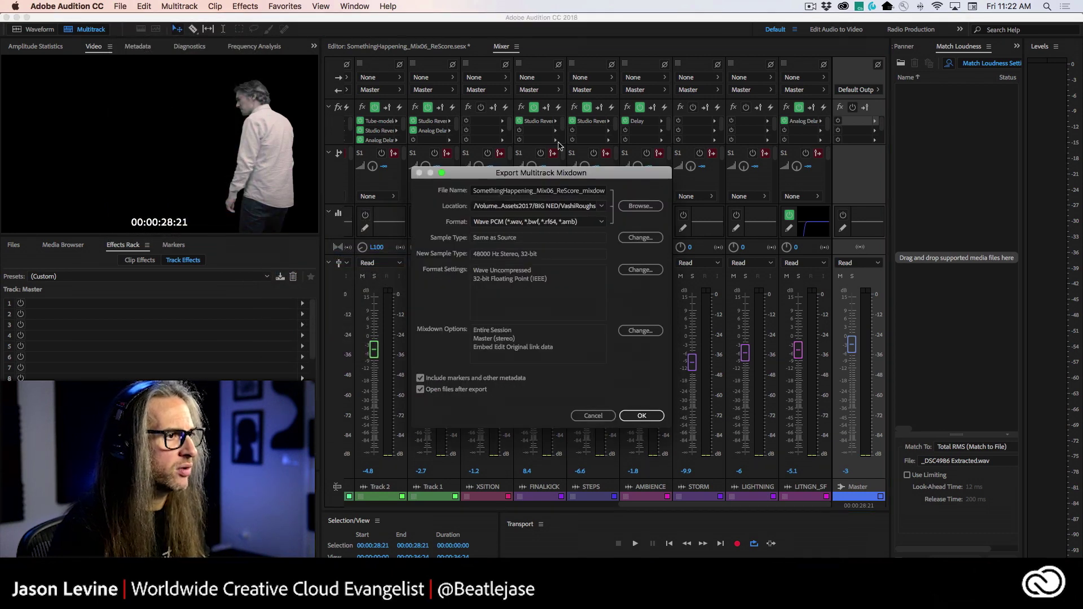
{"action": "left_click_drag", "start_coordinate": [549, 174], "coordinate": [580, 131]}
{"action": "left_click", "coordinate": [633, 163]}
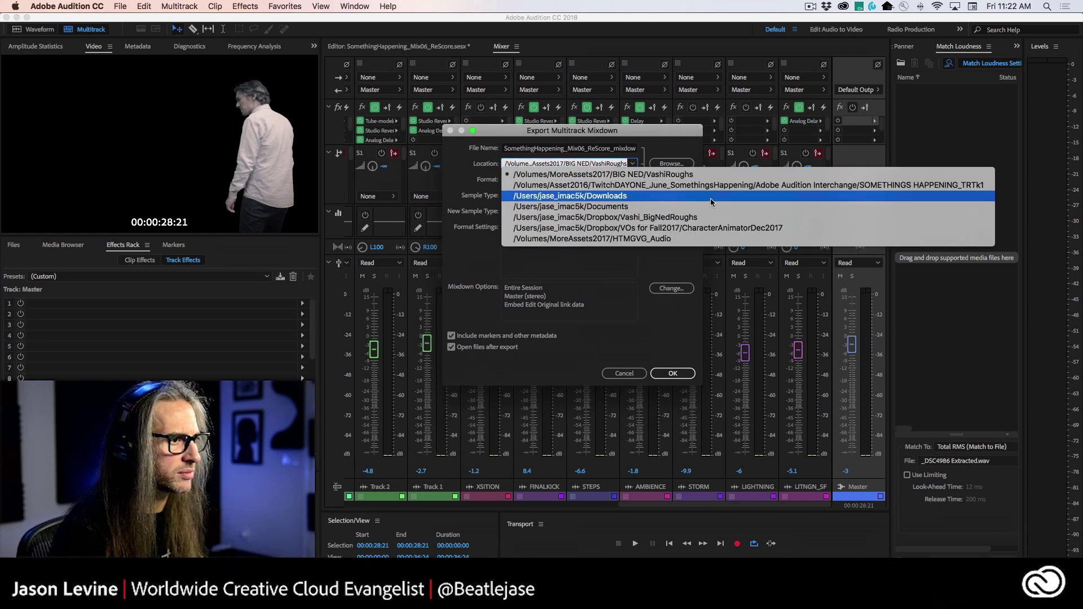
{"action": "key", "text": "Escape"}
{"action": "left_click", "coordinate": [671, 164]}
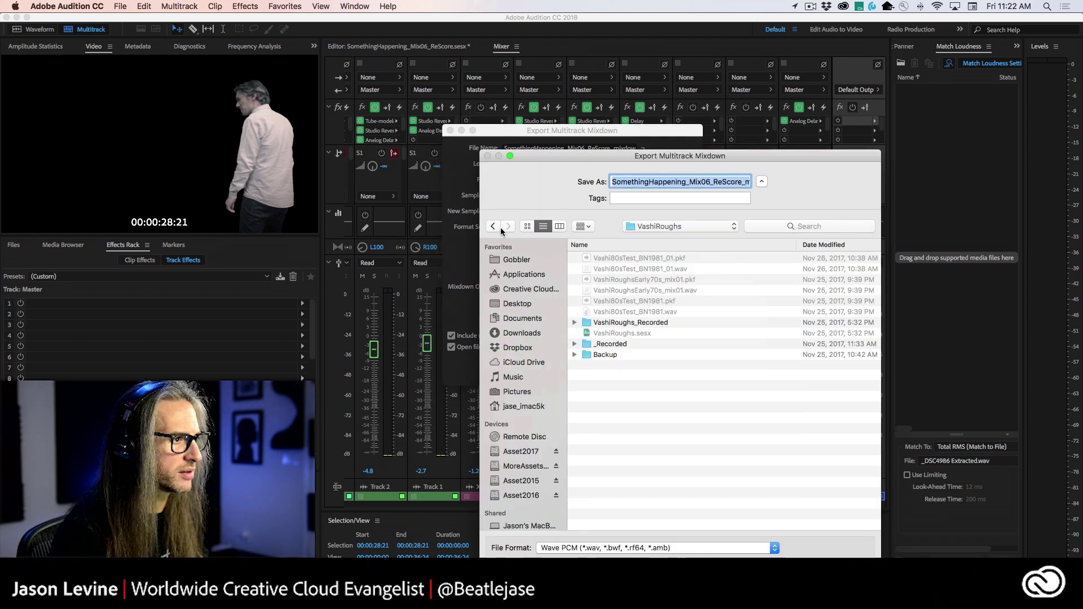
{"action": "left_click", "coordinate": [524, 305]}
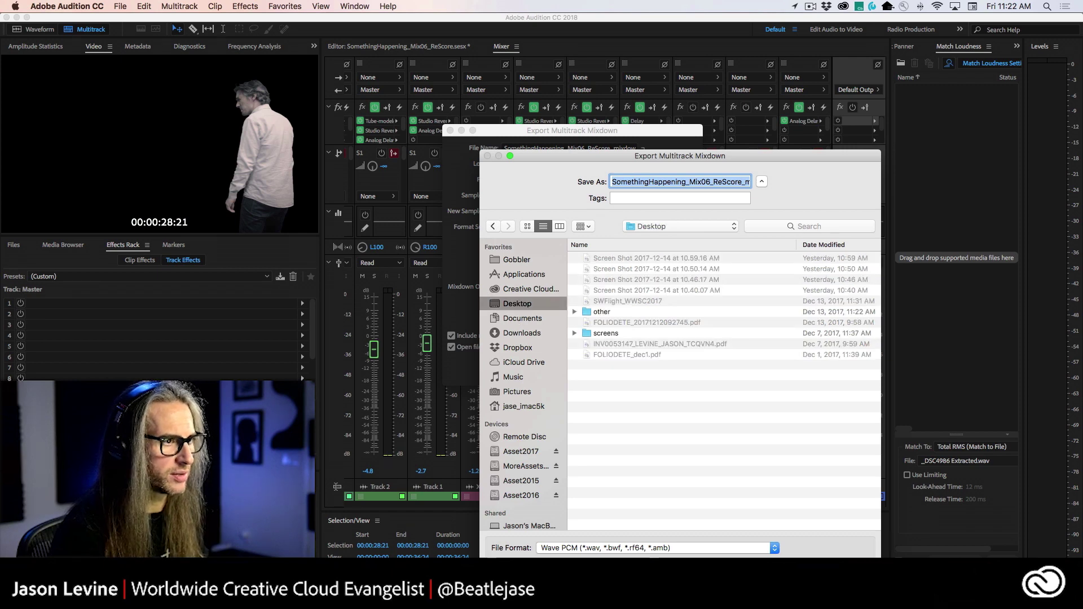
{"action": "key", "text": "Return"}
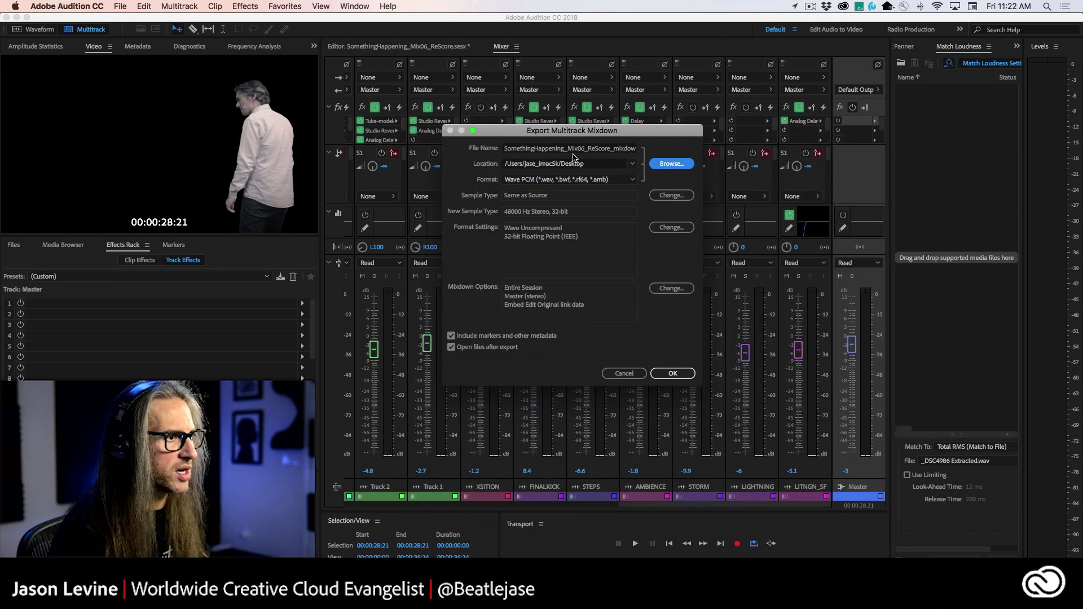
- Keep Wave PCM as the mixdown format and bring up its format settings
{"action": "left_click", "coordinate": [629, 180]}
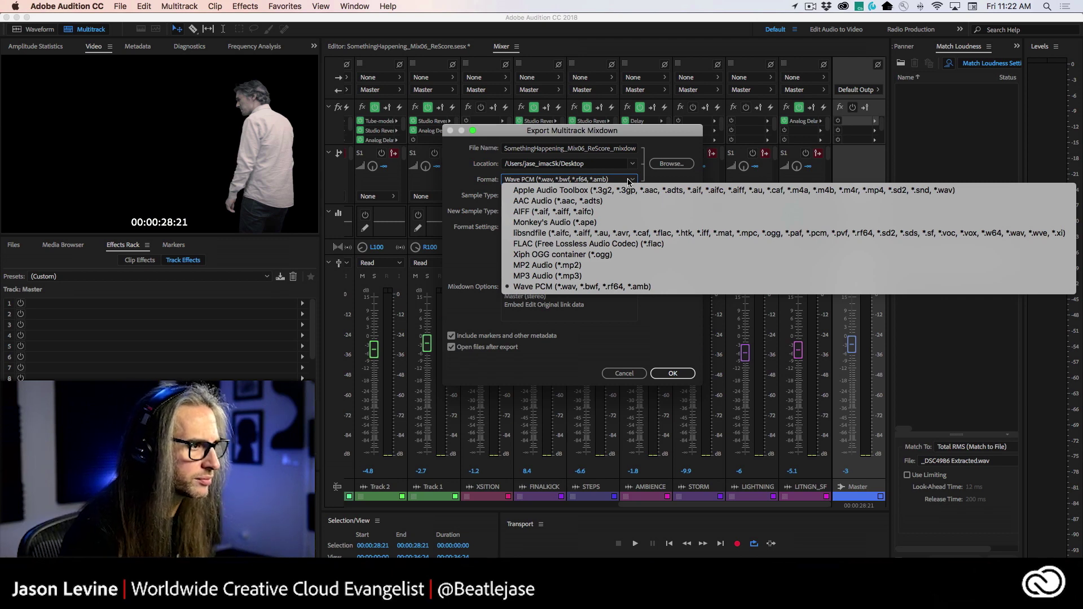
{"action": "left_click", "coordinate": [629, 287]}
{"action": "left_click", "coordinate": [658, 229]}
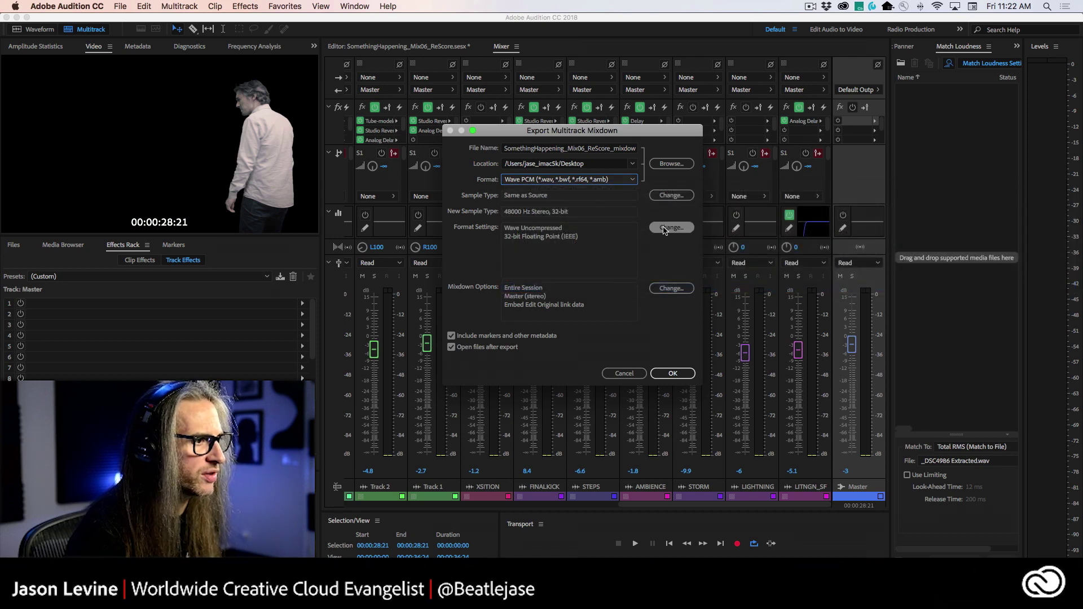
- Set the WAV sample type to 32-bit Floating Point (IEEE)
{"action": "left_click", "coordinate": [634, 247]}
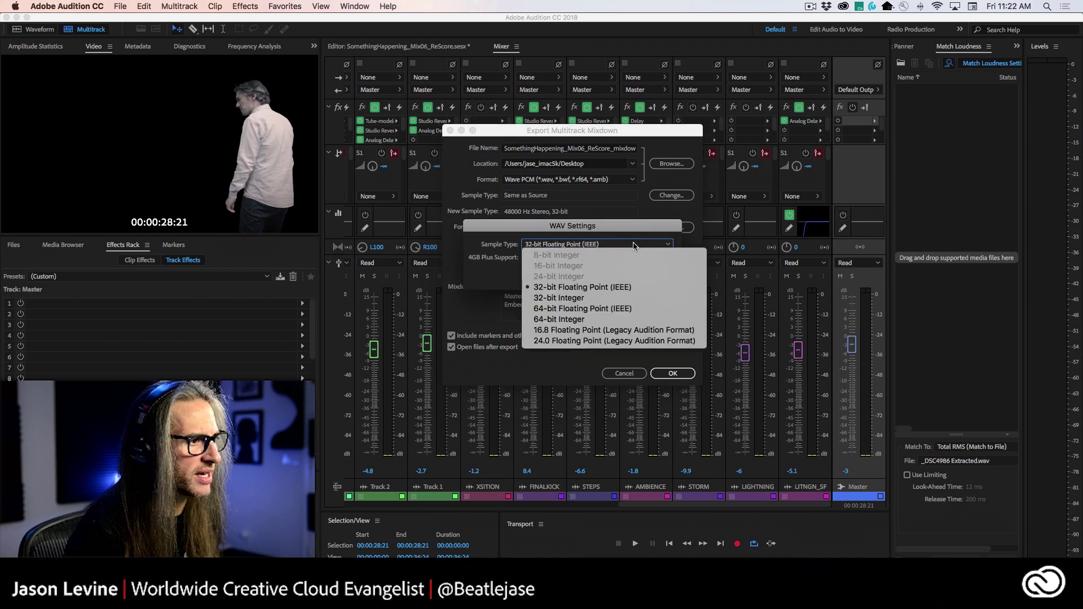
{"action": "left_click", "coordinate": [634, 287]}
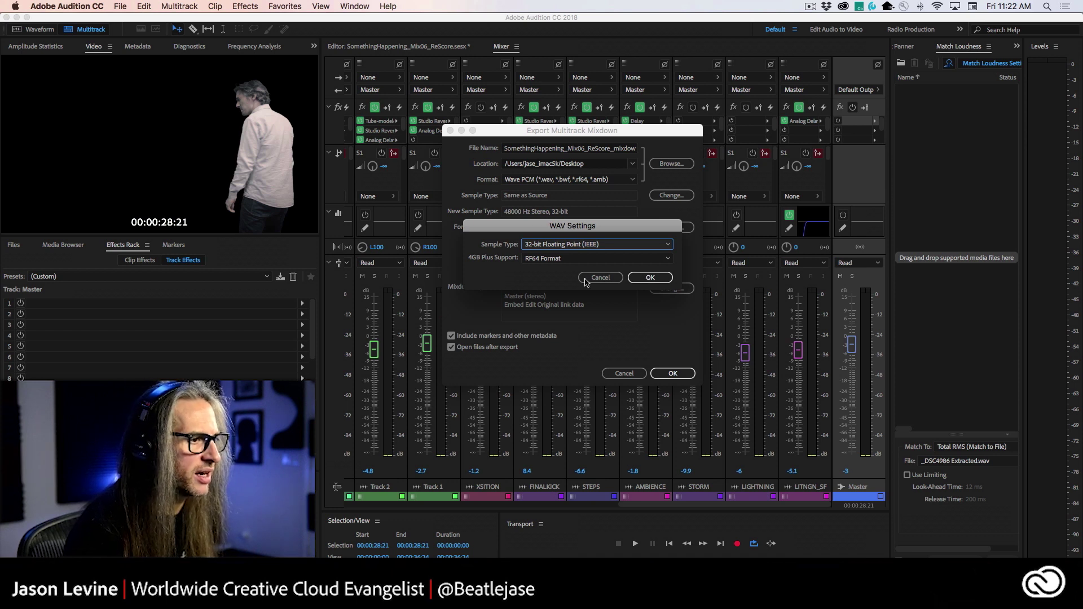
{"action": "left_click", "coordinate": [602, 279]}
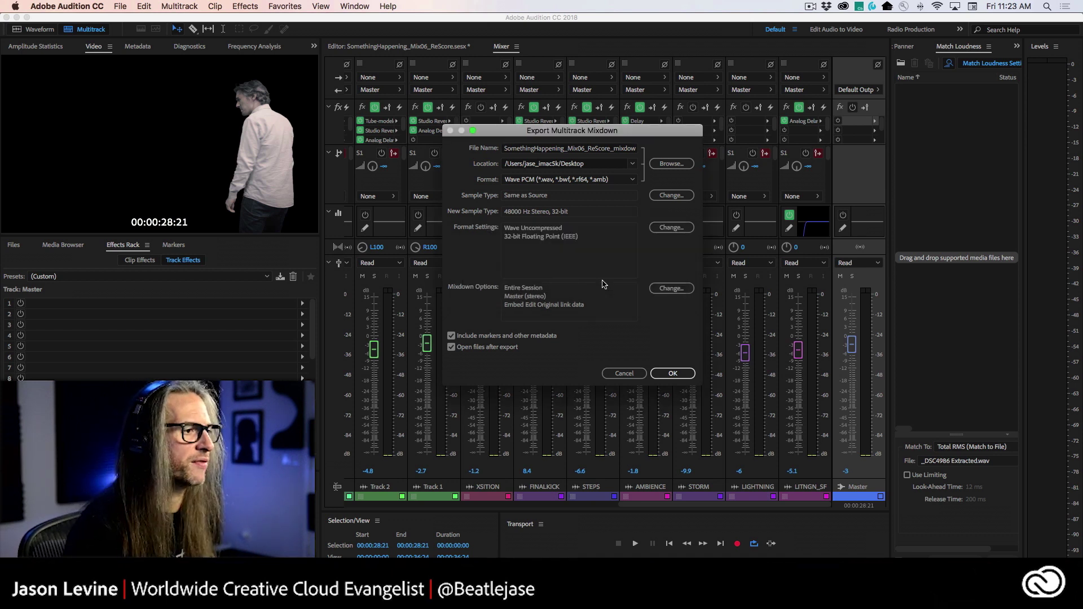
- Review the Mixdown Options sources, with only the Master's Stereo output checked
{"action": "left_click", "coordinate": [680, 289]}
{"action": "left_click_drag", "start_coordinate": [512, 201], "coordinate": [564, 166]}
{"action": "left_click_drag", "start_coordinate": [691, 228], "coordinate": [705, 311]}
{"action": "scroll", "coordinate": [637, 259], "scroll_direction": "up", "scroll_amount": 5}
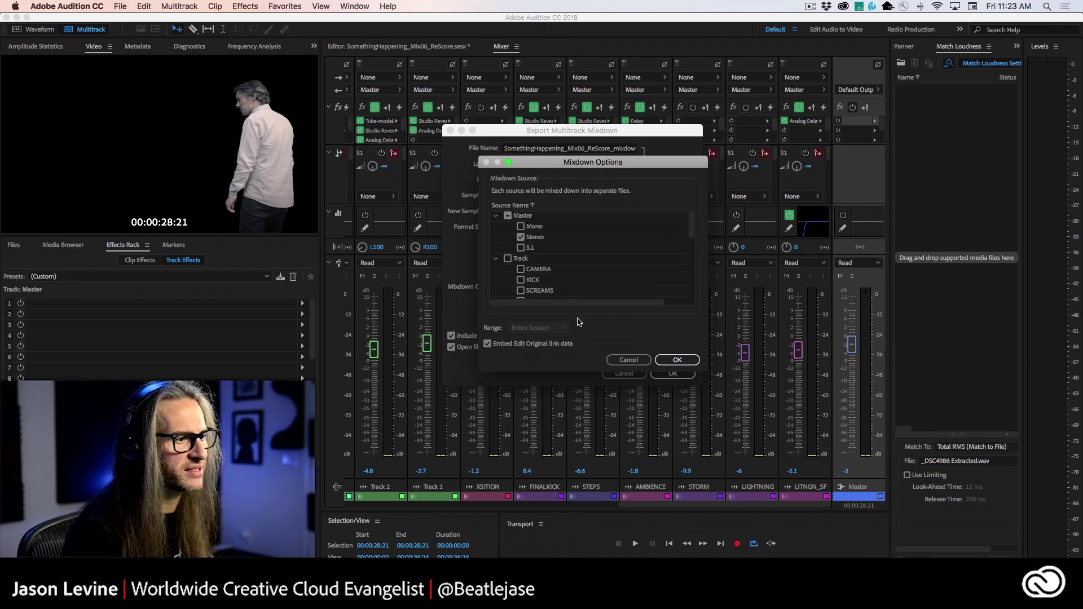
- Leave mixdown sources unchanged, keep Wave PCM, and export the Master stereo mixdown
{"action": "left_click", "coordinate": [619, 357]}
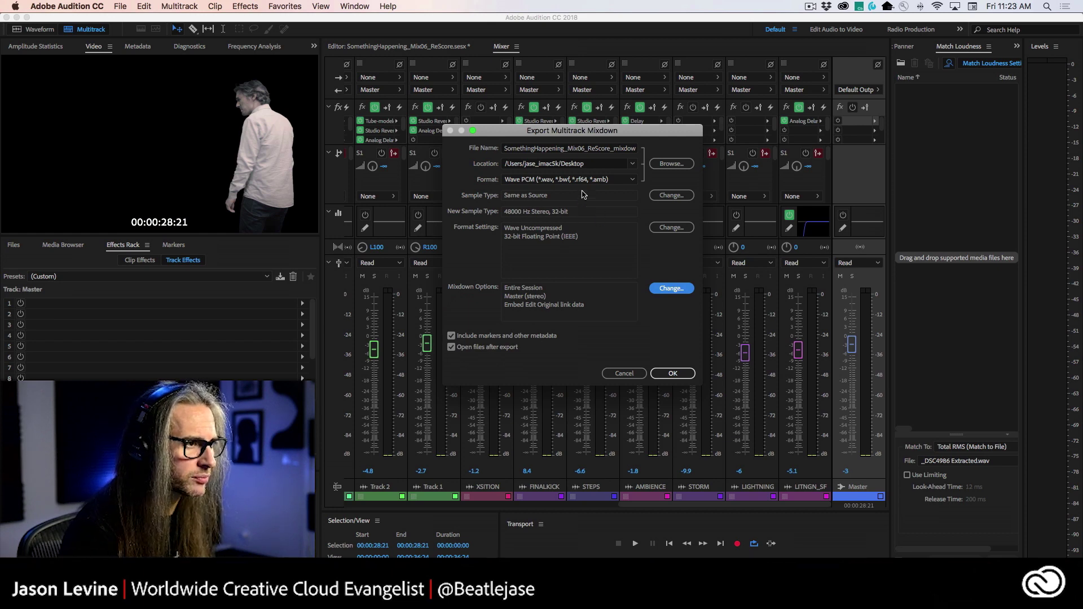
{"action": "left_click", "coordinate": [622, 179]}
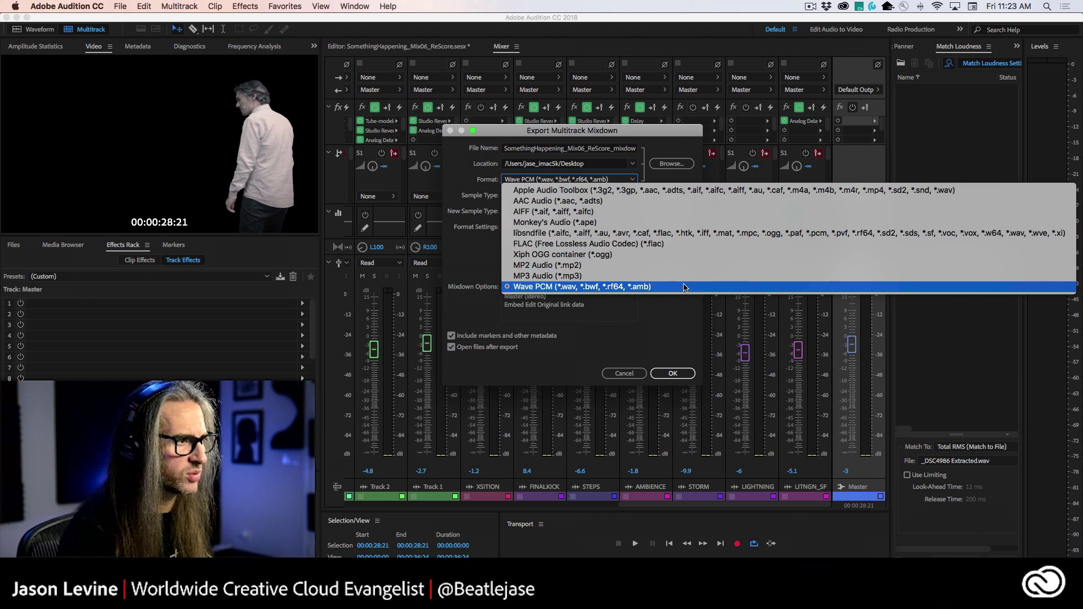
{"action": "left_click", "coordinate": [699, 329]}
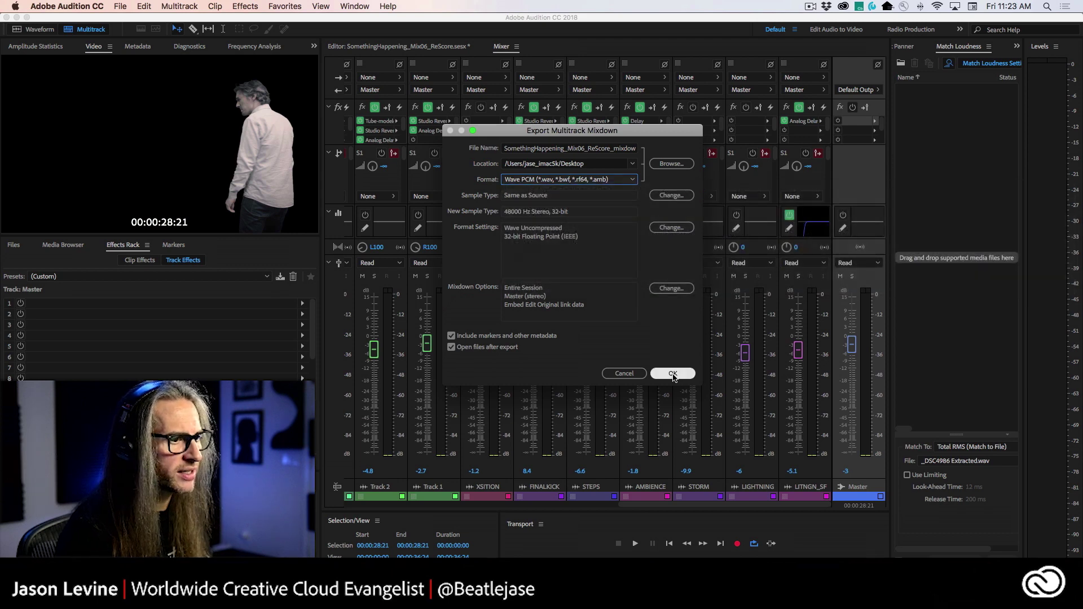
{"action": "left_click", "coordinate": [671, 374]}
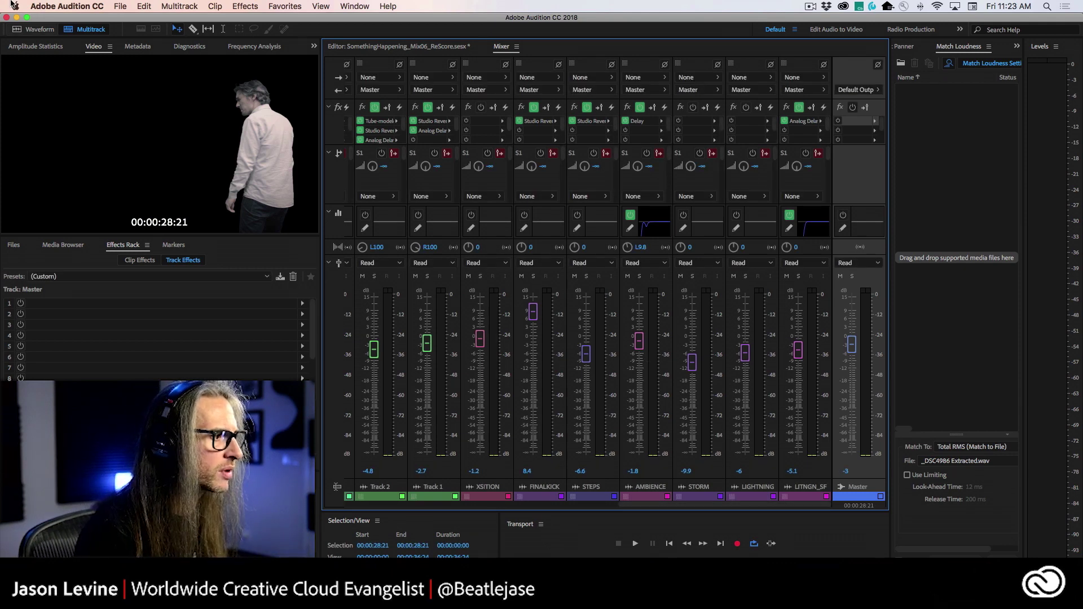
- Open SomethingHappening_Mix06_ReScore_mixdown.wav from the Files panel in the Waveform editor
{"action": "left_click", "coordinate": [406, 47]}
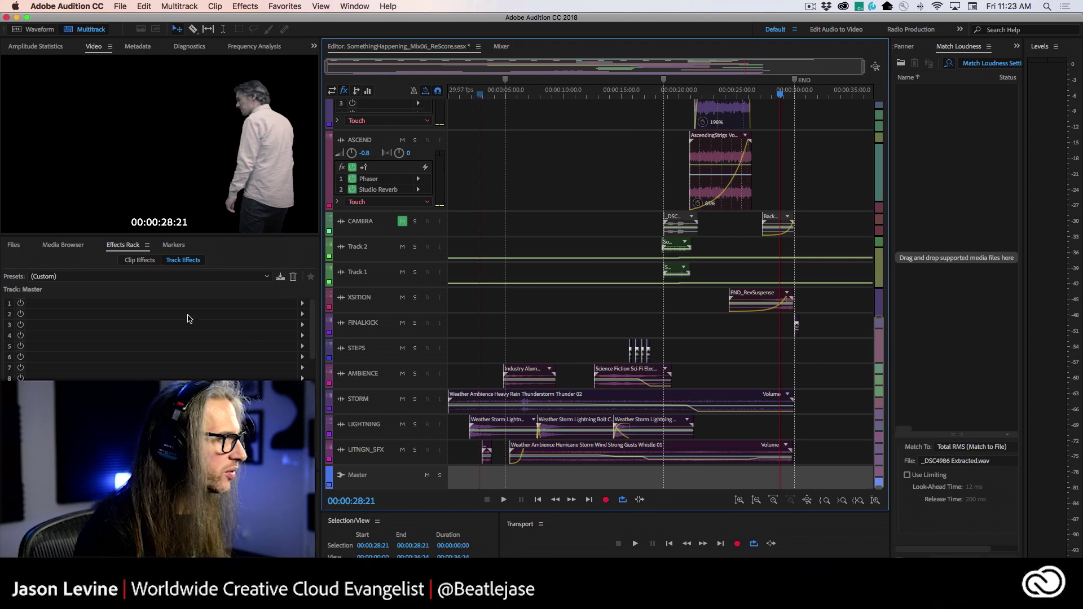
{"action": "left_click", "coordinate": [13, 245]}
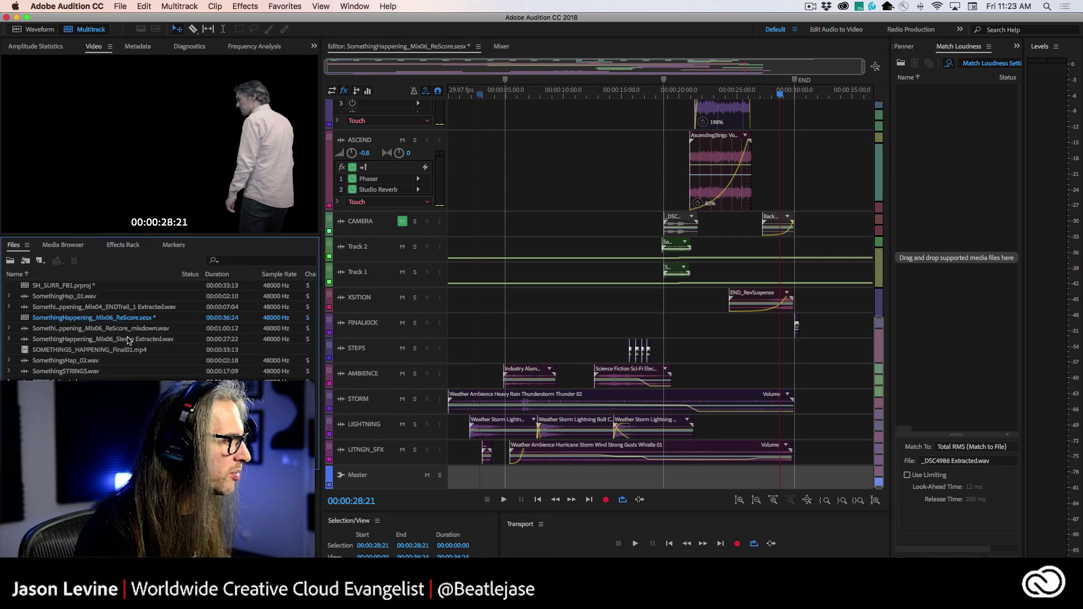
{"action": "double_click", "coordinate": [77, 332]}
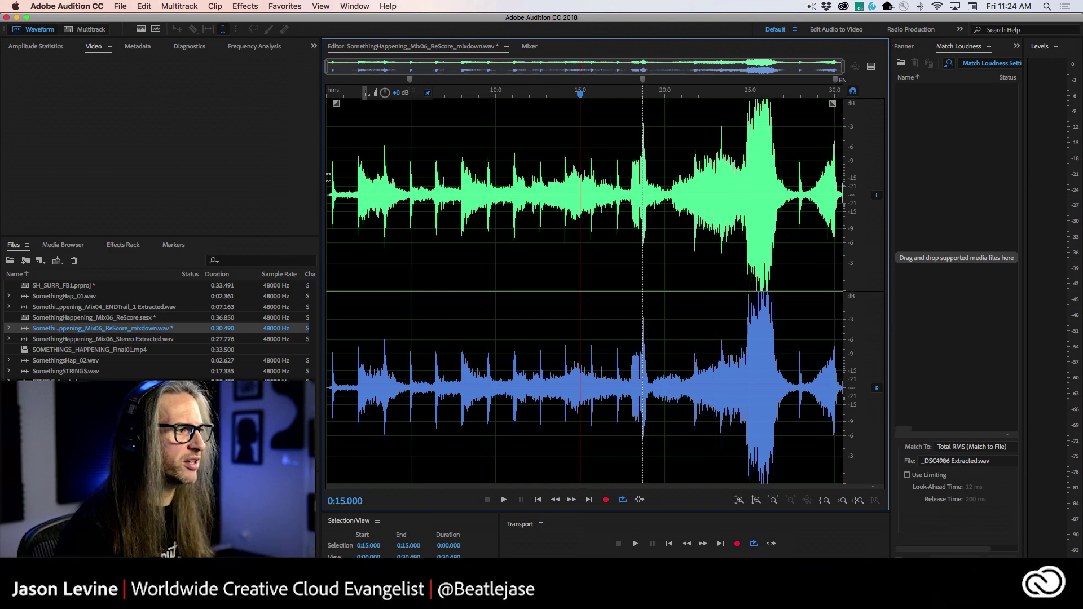
- Play the mixdown from the start, then replay the loud peak near 0:24
{"action": "key", "text": "Home"}
{"action": "key", "text": "space"}
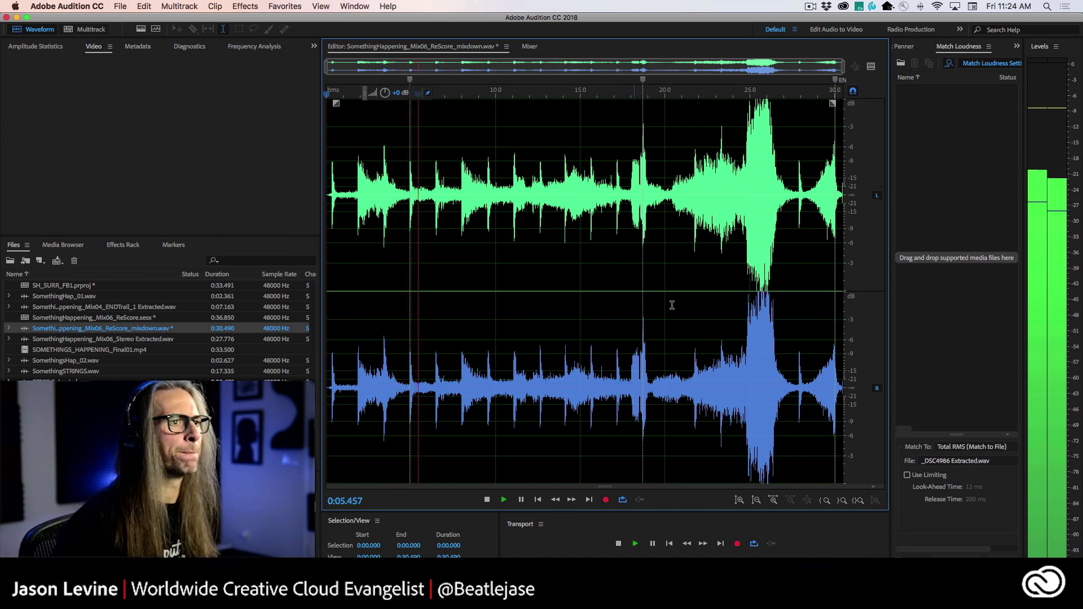
{"action": "key", "text": "space"}
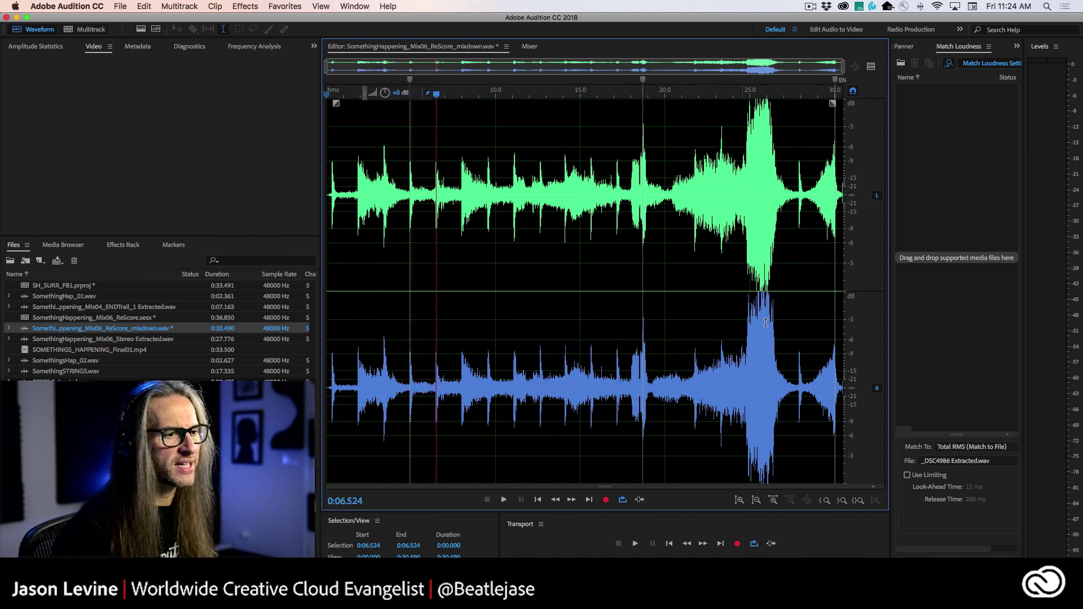
{"action": "left_click", "coordinate": [744, 316]}
{"action": "key", "text": "space"}
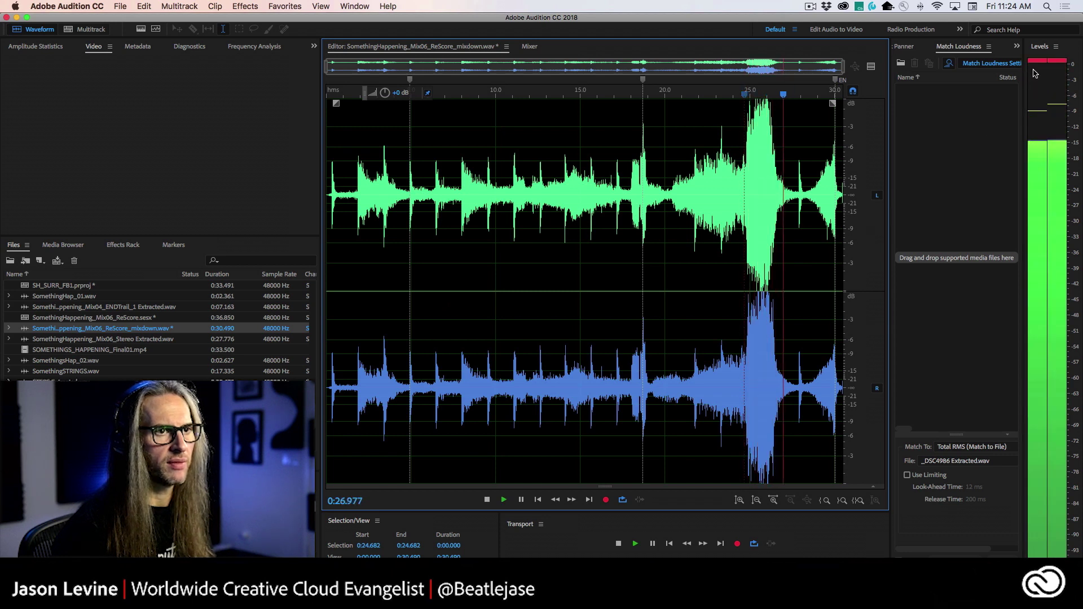
{"action": "key", "text": "space"}
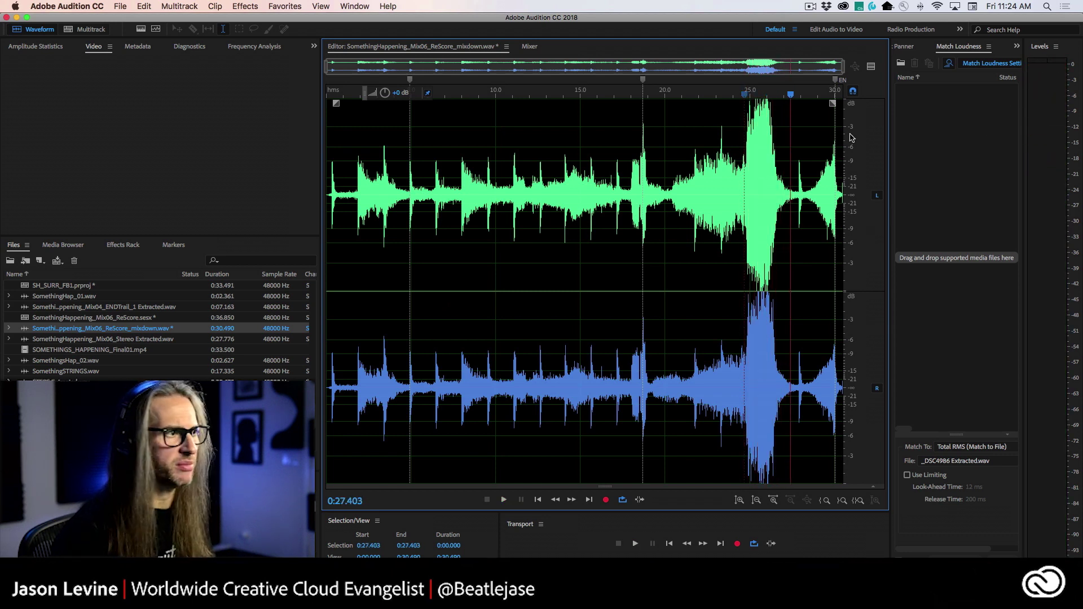
- Scan the mixdown's amplitude statistics, showing a 3.40 dB peak and -15.48 LUFS loudness
{"action": "left_click", "coordinate": [34, 48]}
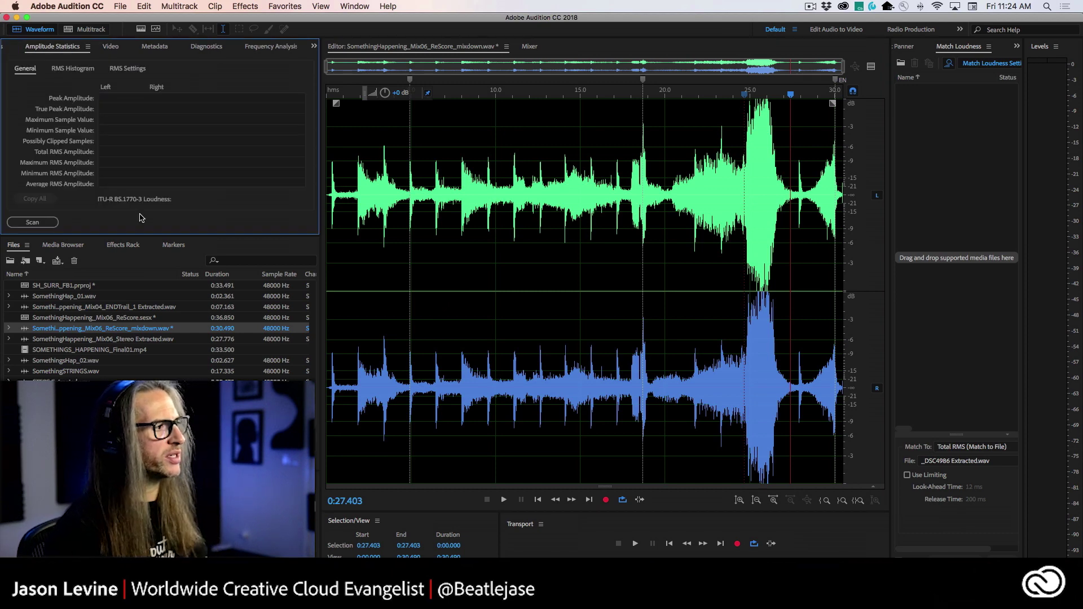
{"action": "left_click_drag", "start_coordinate": [175, 235], "coordinate": [175, 300]}
{"action": "left_click", "coordinate": [37, 287]}
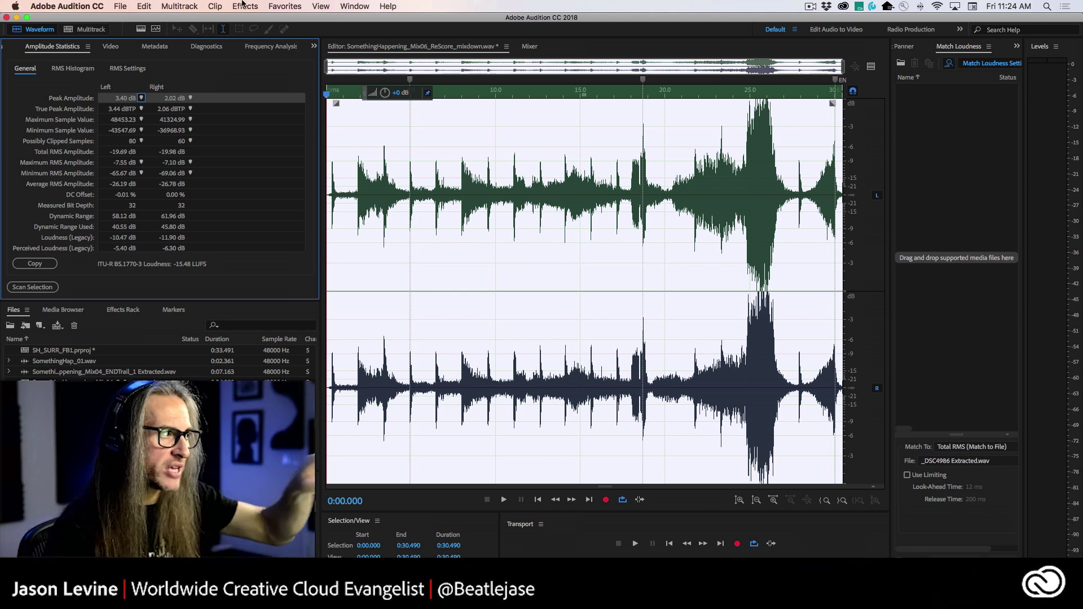
- Bring up the Normalize (process) effect, set to 0.5 dB
{"action": "left_click", "coordinate": [244, 6]}
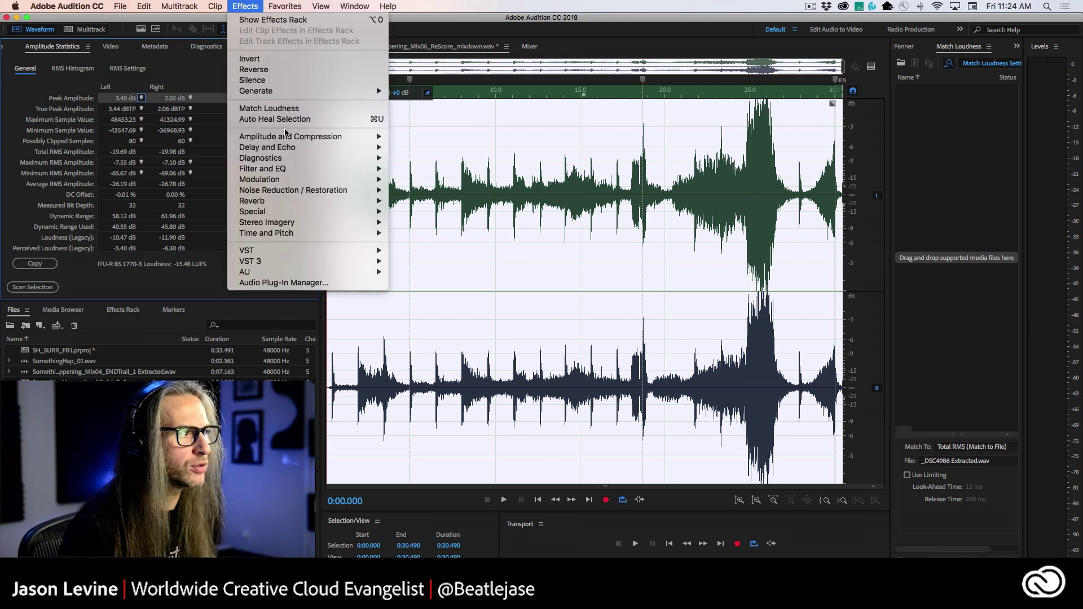
{"action": "mouse_move", "coordinate": [310, 141]}
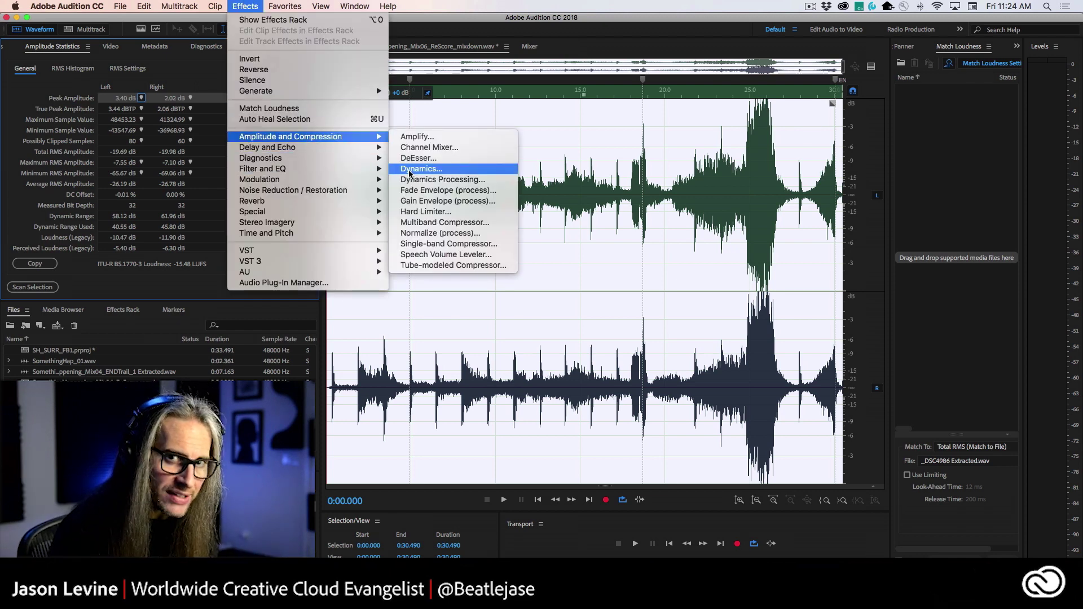
{"action": "left_click", "coordinate": [492, 236]}
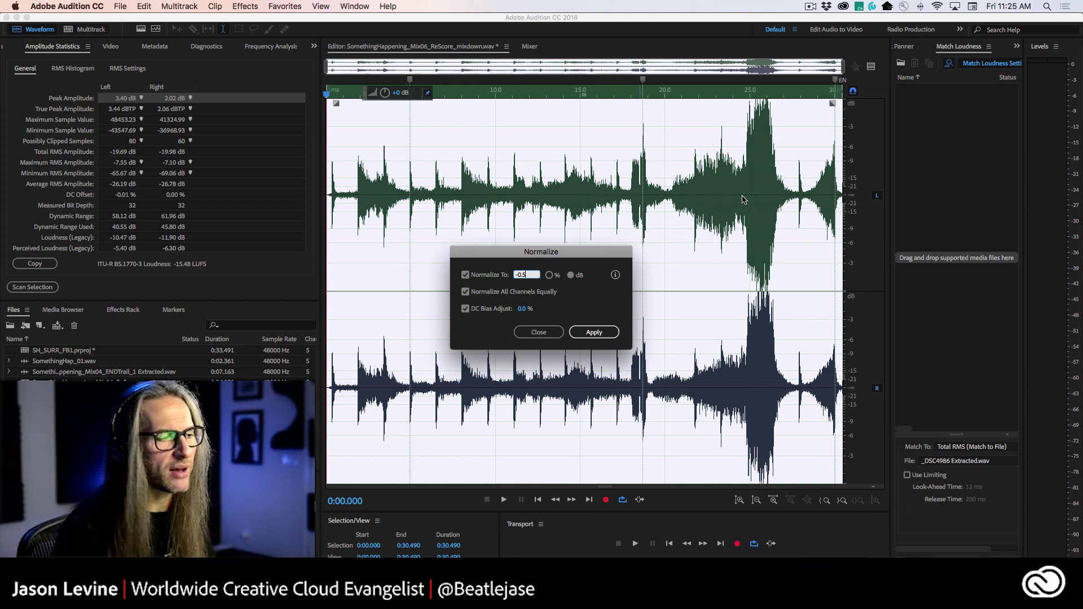
- Apply Normalize to the mixdown and rescan its amplitude statistics, now reading -19.37 LUFS
{"action": "left_click", "coordinate": [588, 331]}
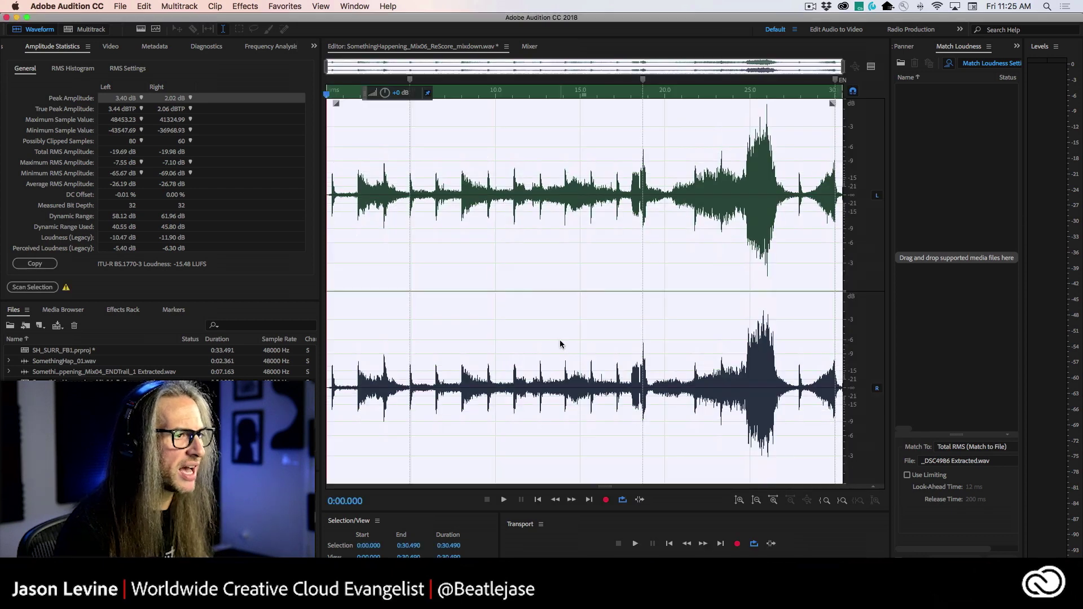
{"action": "left_click", "coordinate": [559, 297]}
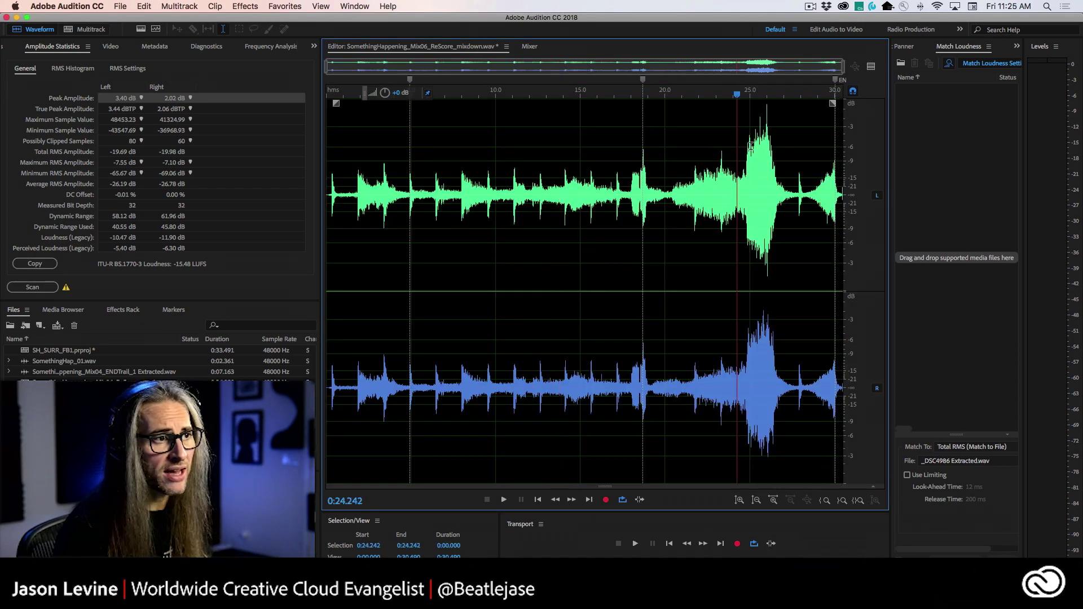
{"action": "left_click_drag", "start_coordinate": [734, 164], "coordinate": [789, 170]}
{"action": "left_click", "coordinate": [695, 224]}
{"action": "left_click", "coordinate": [664, 179]}
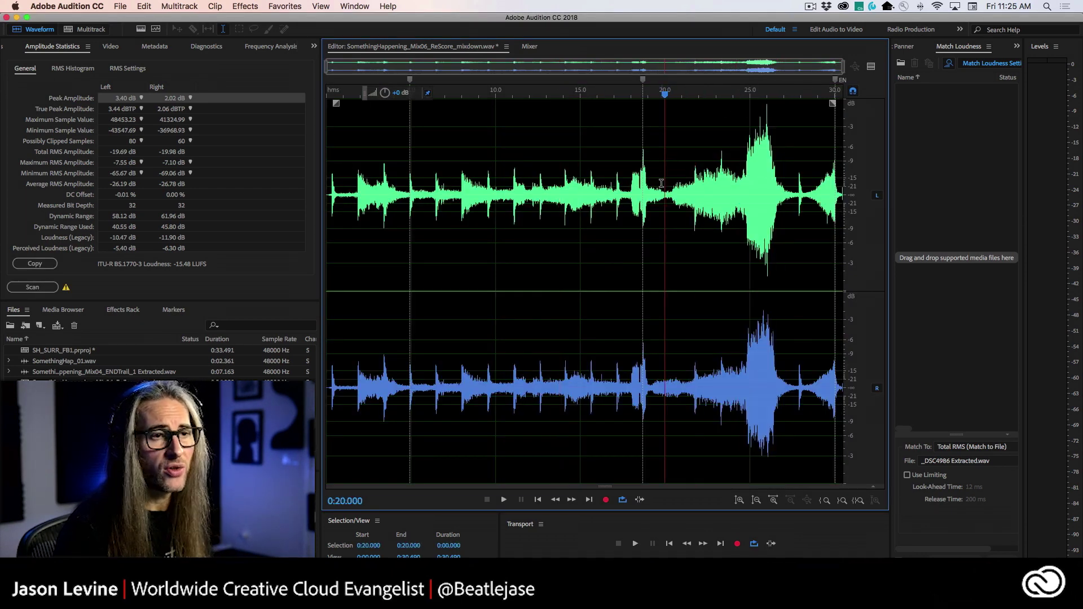
{"action": "left_click", "coordinate": [35, 287]}
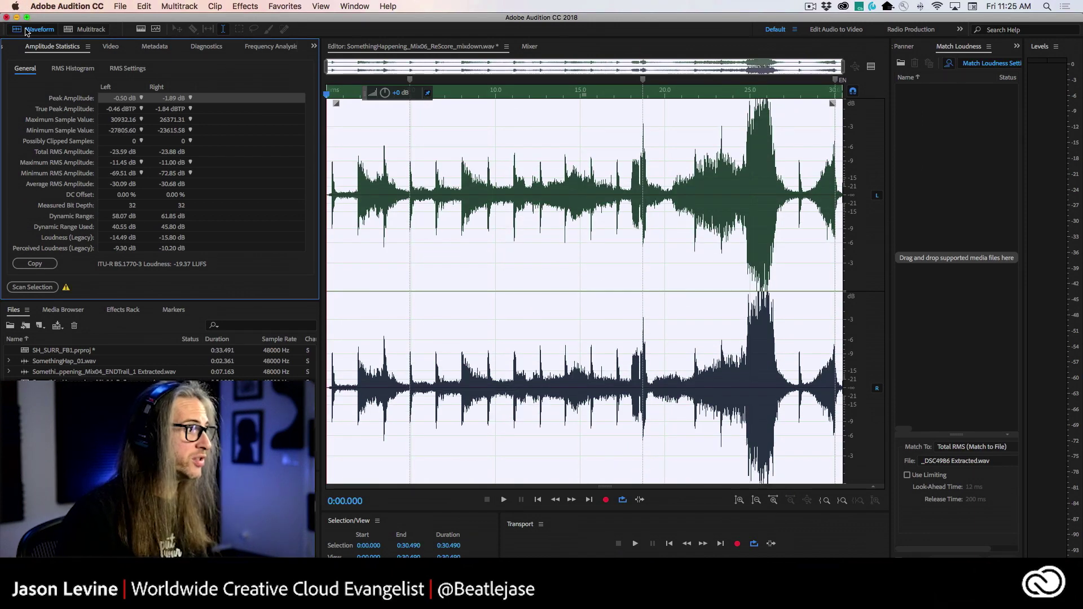
{"action": "left_click", "coordinate": [24, 287]}
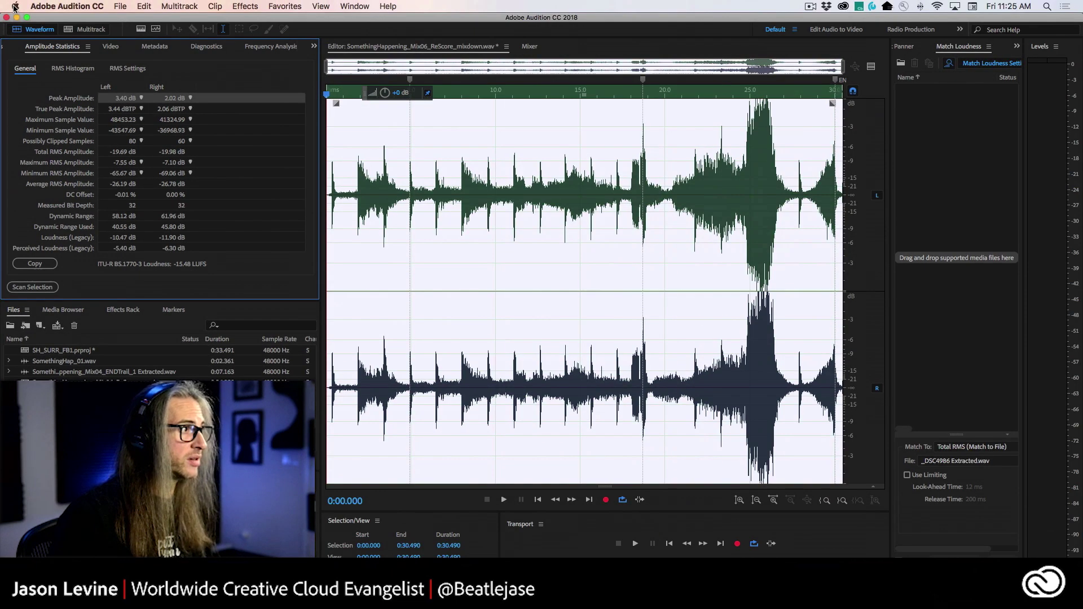
{"action": "left_click", "coordinate": [145, 6]}
{"action": "left_click", "coordinate": [154, 30]}
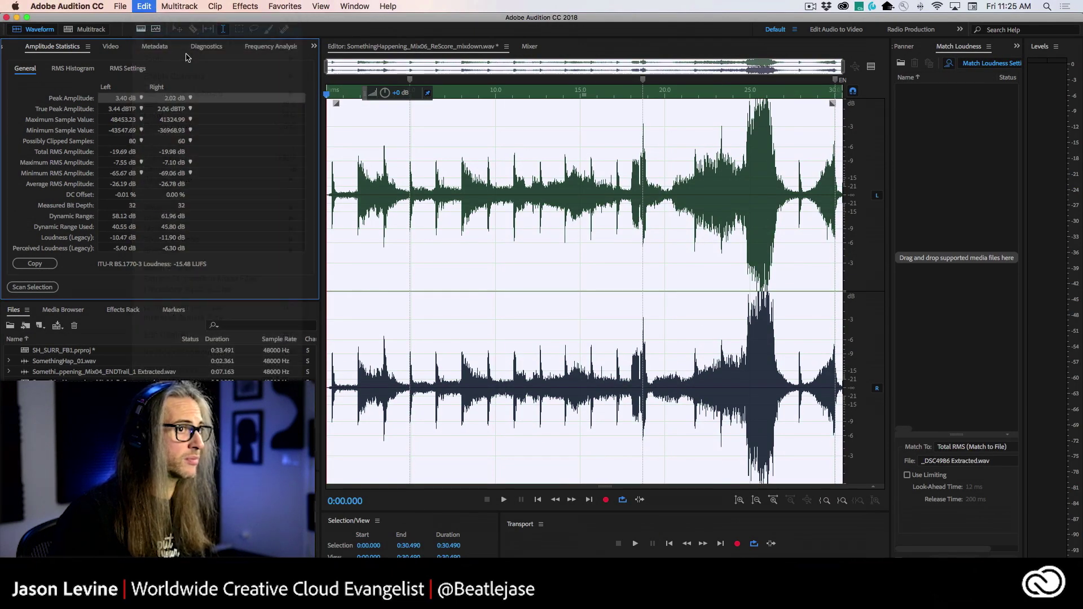
{"action": "left_click", "coordinate": [520, 187]}
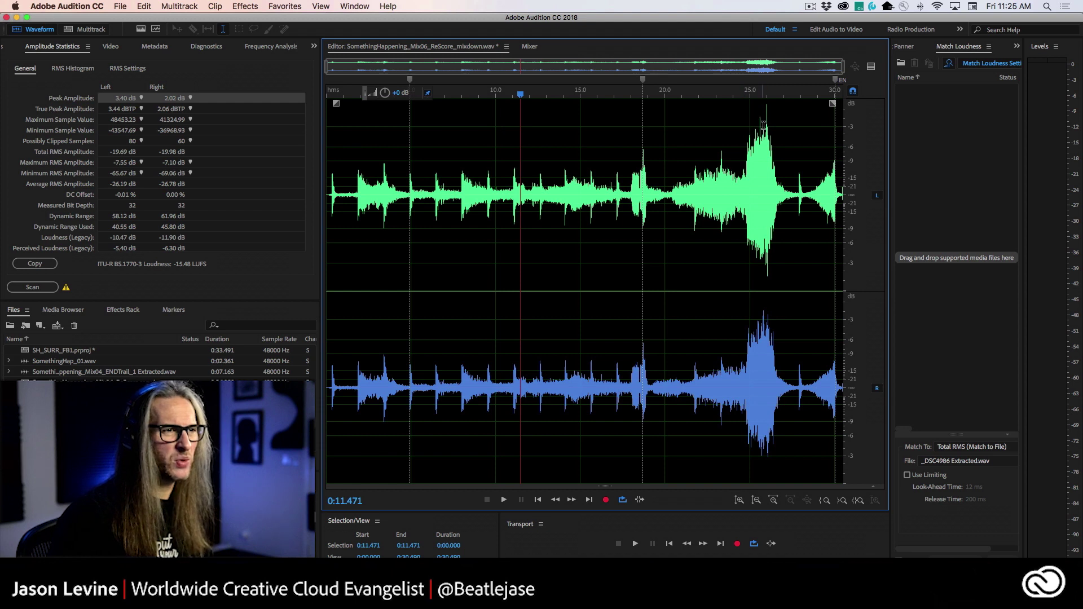
{"action": "left_click_drag", "start_coordinate": [763, 125], "coordinate": [773, 125]}
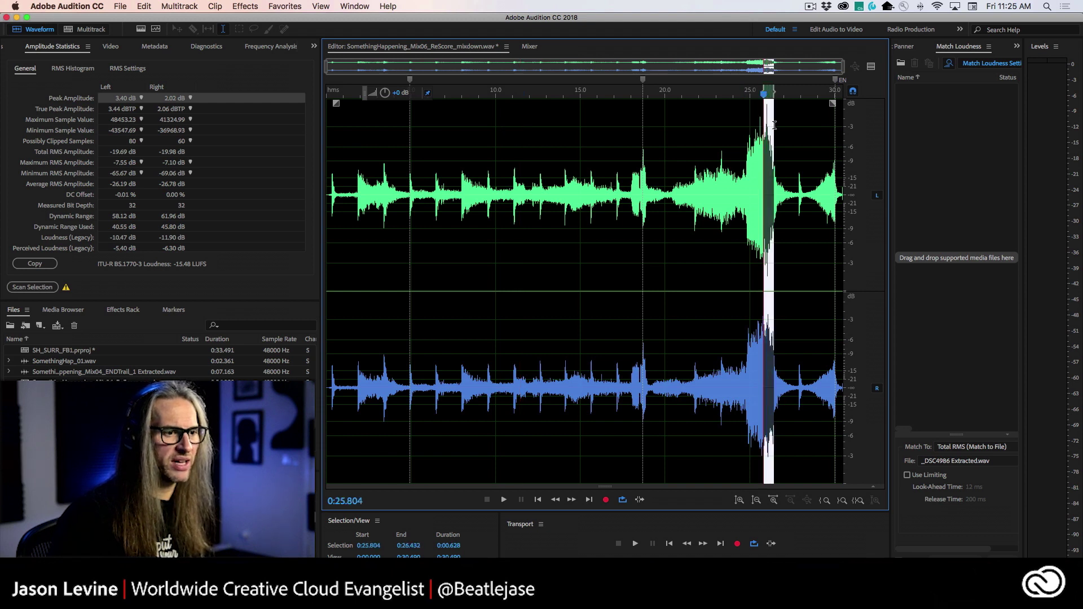
{"action": "left_click", "coordinate": [717, 117]}
{"action": "left_click", "coordinate": [142, 99]}
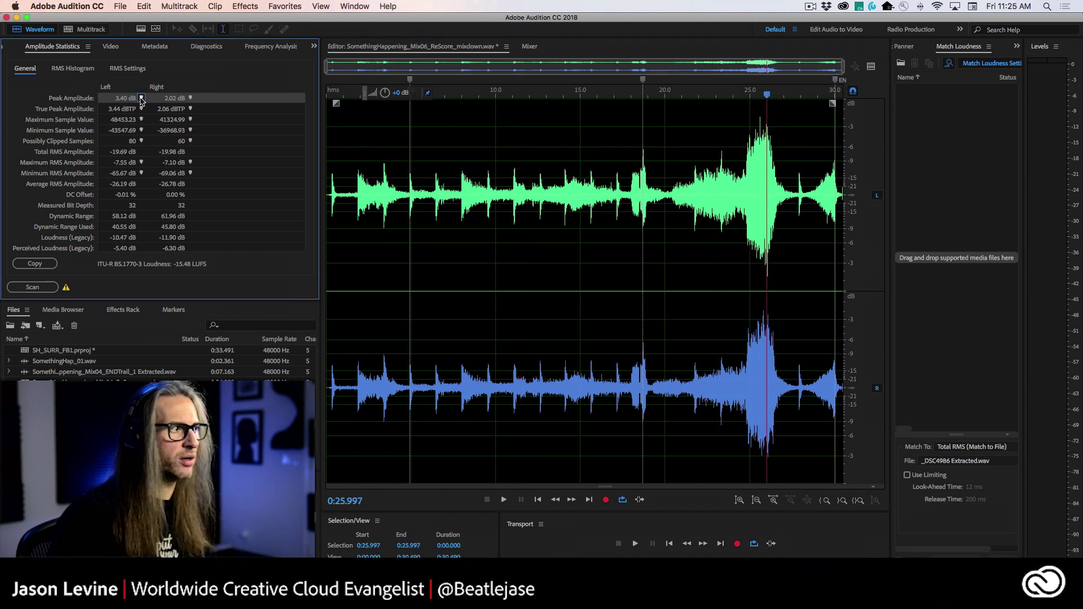
{"action": "left_click", "coordinate": [190, 99]}
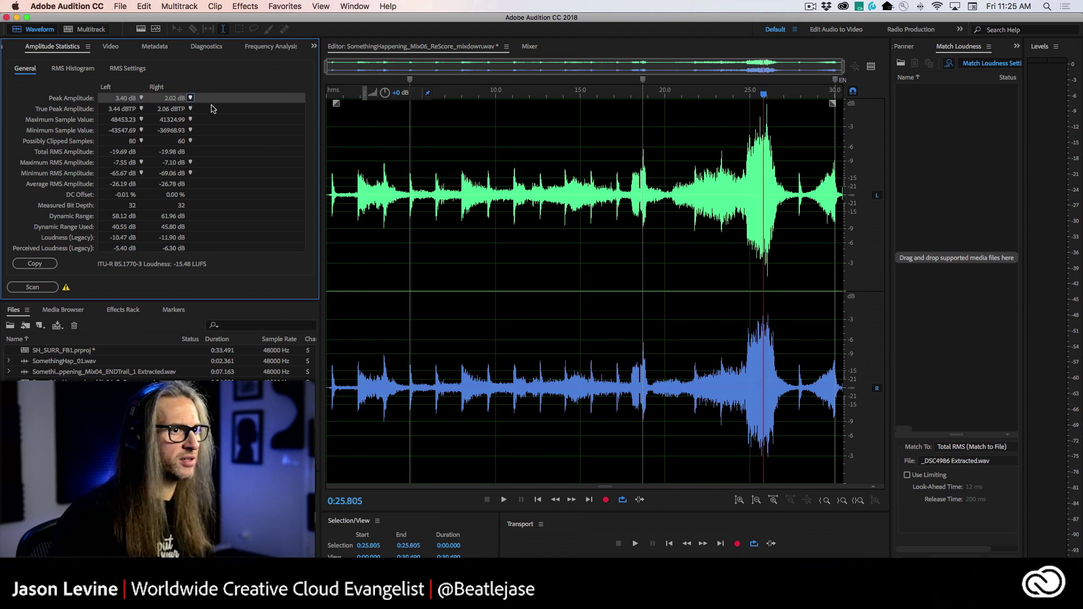
{"action": "left_click", "coordinate": [645, 258]}
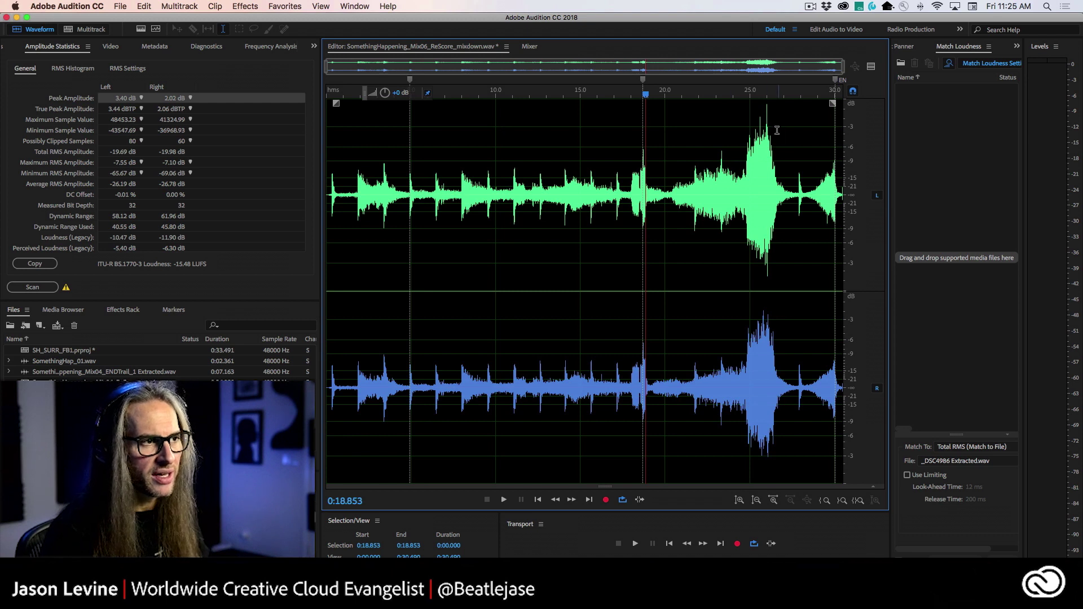
{"action": "left_click", "coordinate": [754, 123]}
{"action": "left_click_drag", "start_coordinate": [755, 122], "coordinate": [780, 141]}
{"action": "left_click", "coordinate": [728, 185]}
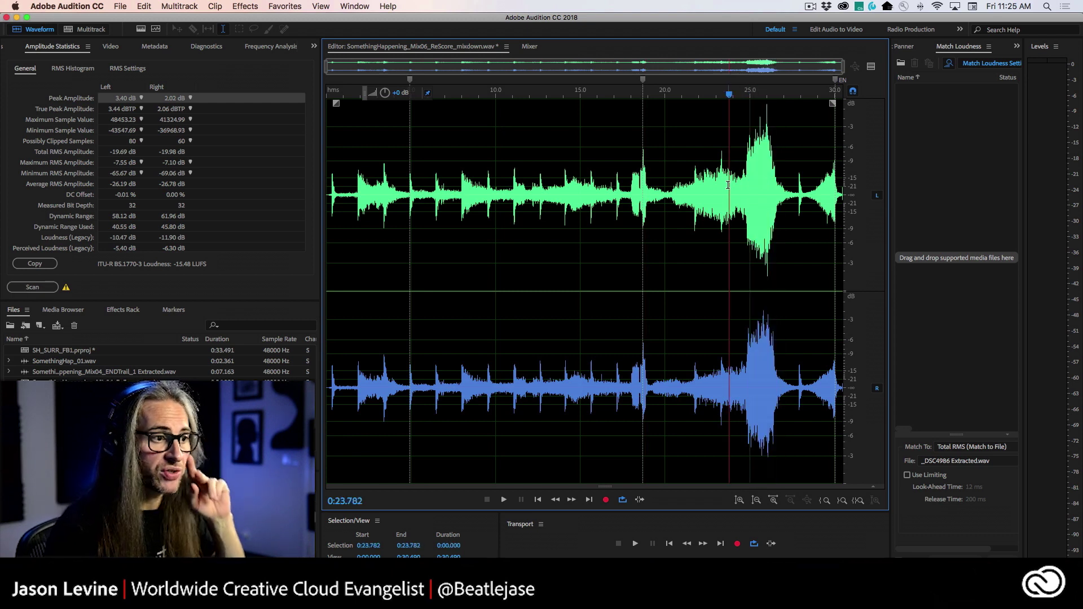
{"action": "left_click", "coordinate": [741, 153]}
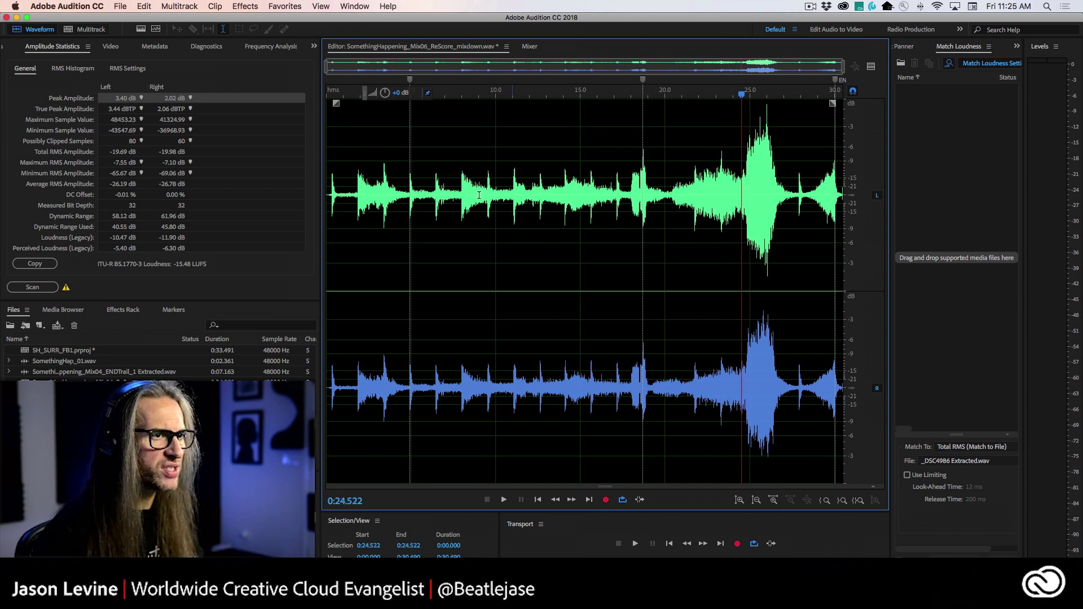
{"action": "left_click", "coordinate": [449, 193]}
{"action": "key", "text": "space"}
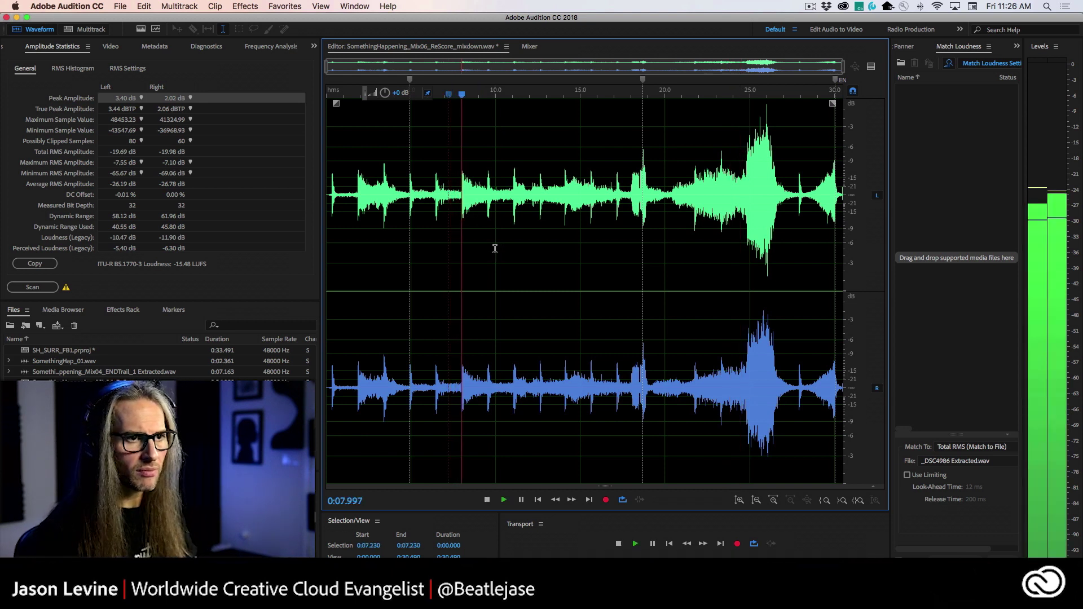
{"action": "key", "text": "space"}
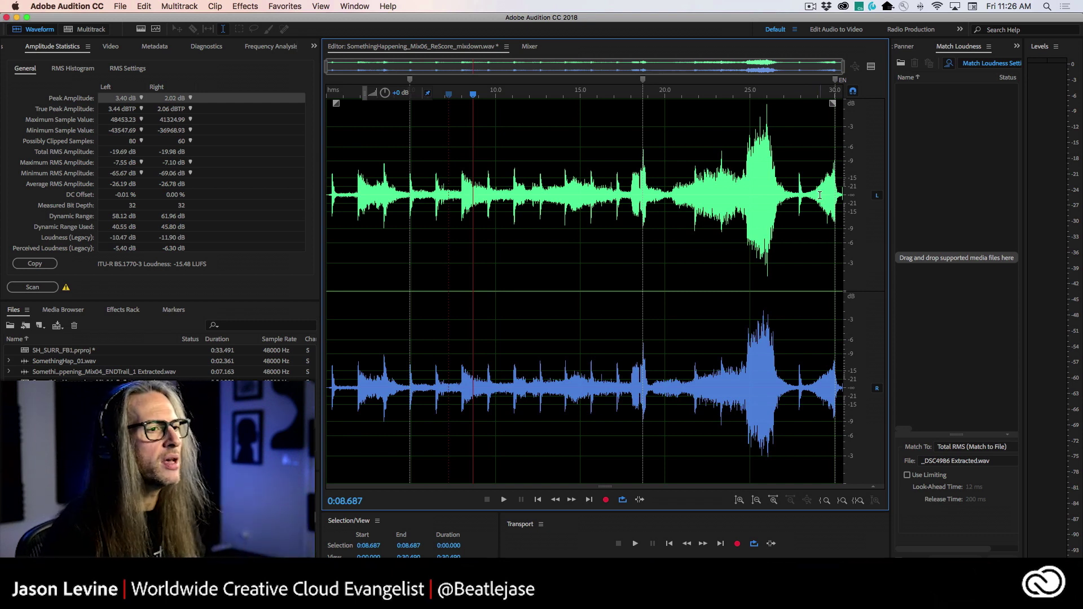
- Widen the Match Loudness panel and save the mixdown file
{"action": "left_click_drag", "start_coordinate": [889, 113], "coordinate": [720, 113]}
{"action": "left_click", "coordinate": [967, 50]}
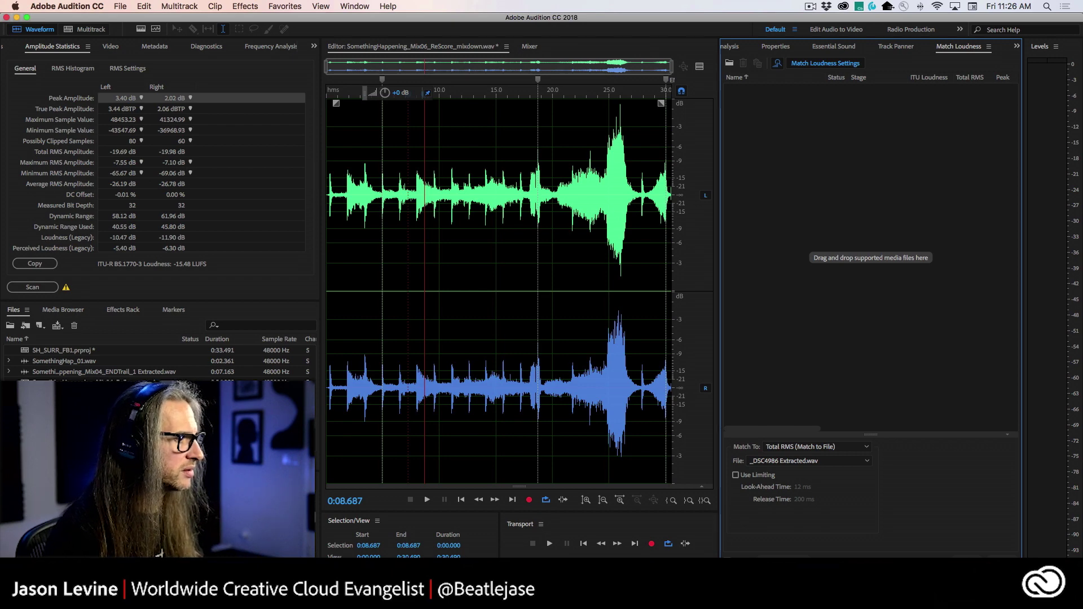
{"action": "key", "text": "super+s"}
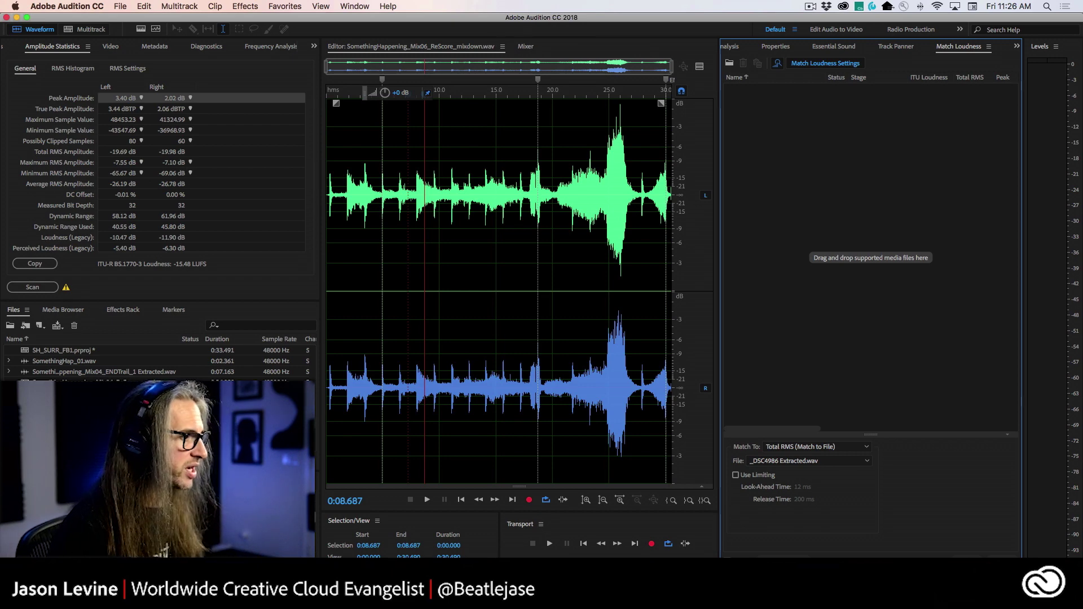
- Add the mixdown to the Match Loudness list, reading -19 LUFS ITU and -23.73 dB RMS
{"action": "left_click_drag", "start_coordinate": [84, 383], "coordinate": [834, 231]}
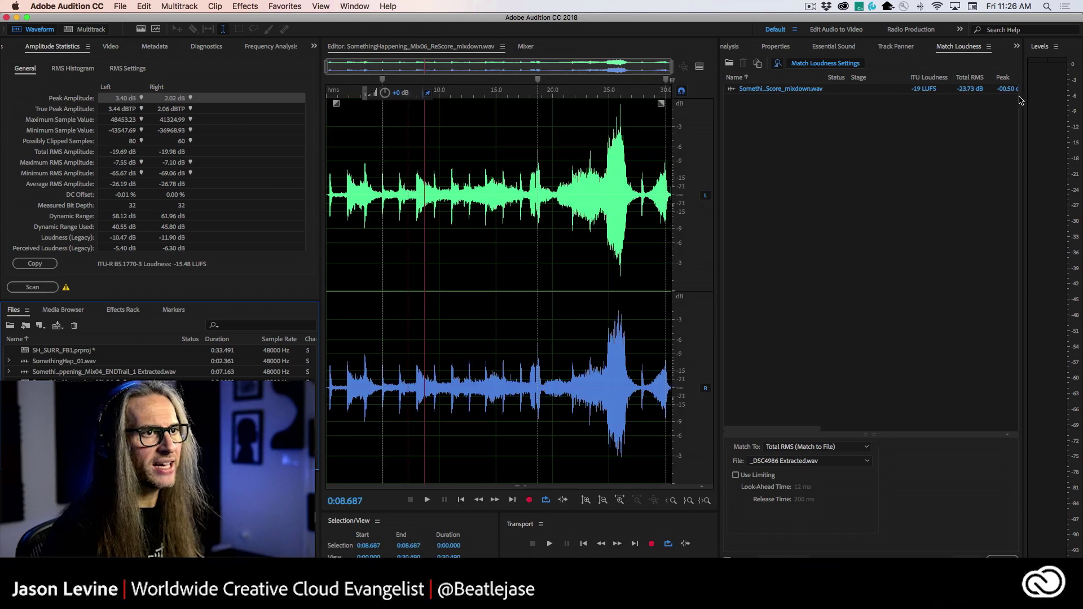
{"action": "left_click", "coordinate": [963, 53]}
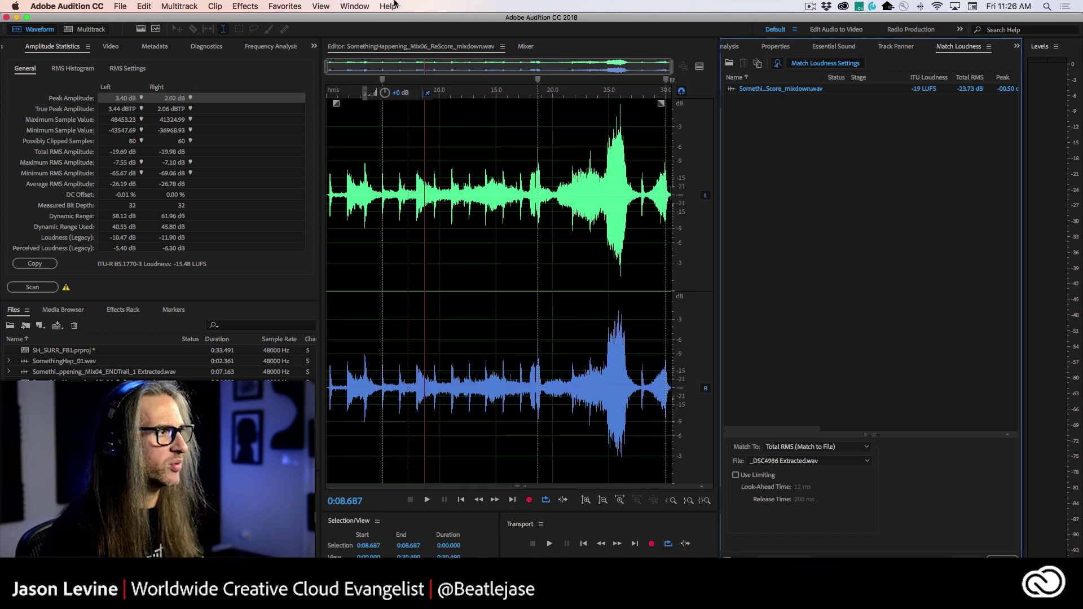
{"action": "left_click", "coordinate": [359, 5]}
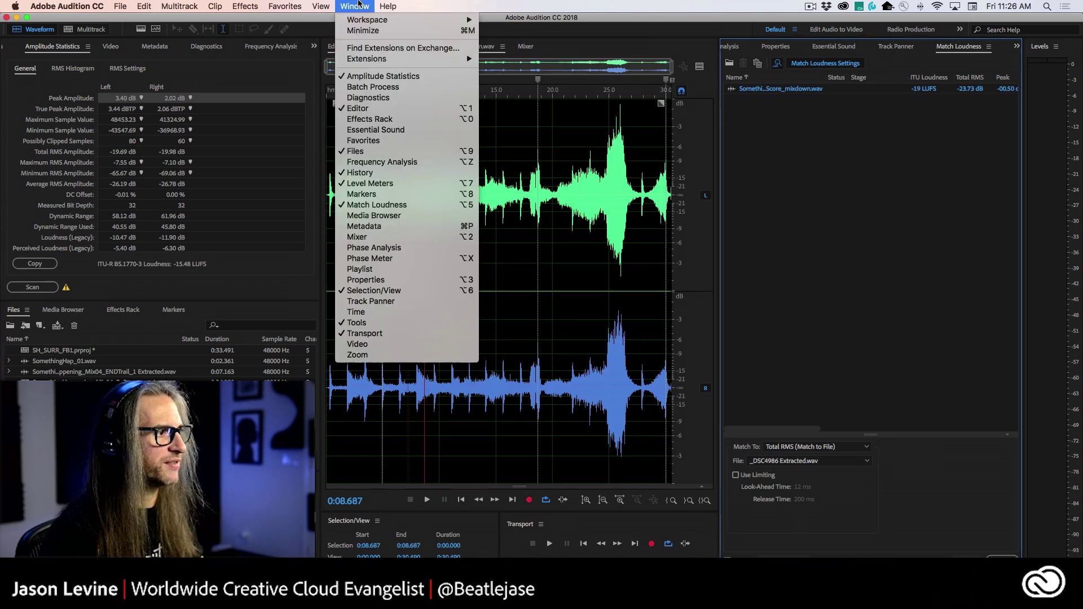
{"action": "left_click", "coordinate": [427, 210]}
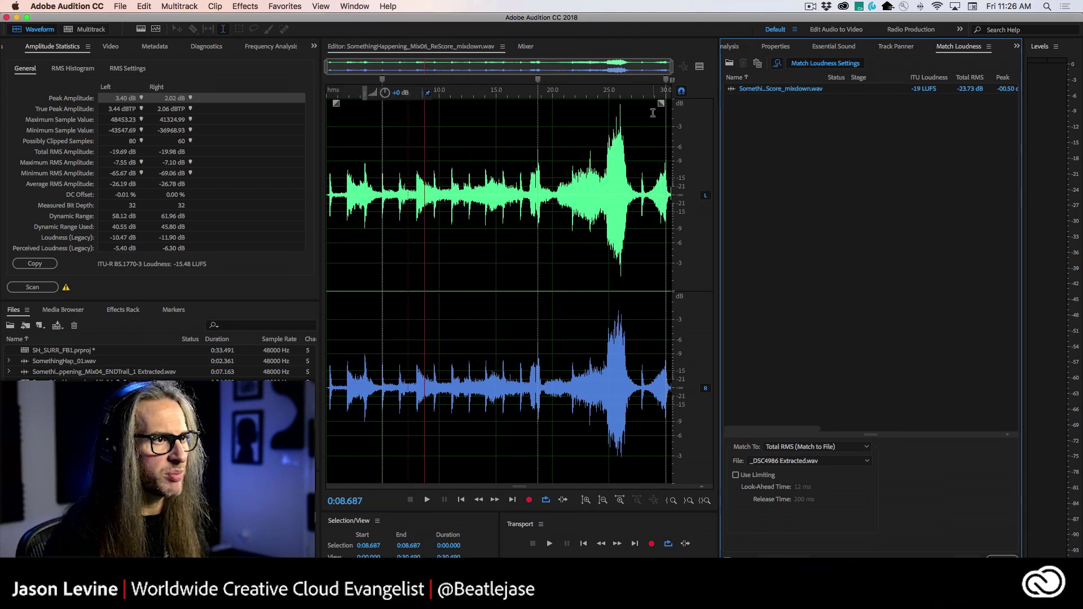
- Widen the Match Loudness panel and review the Match To options without changing them
{"action": "left_click_drag", "start_coordinate": [719, 133], "coordinate": [555, 132]}
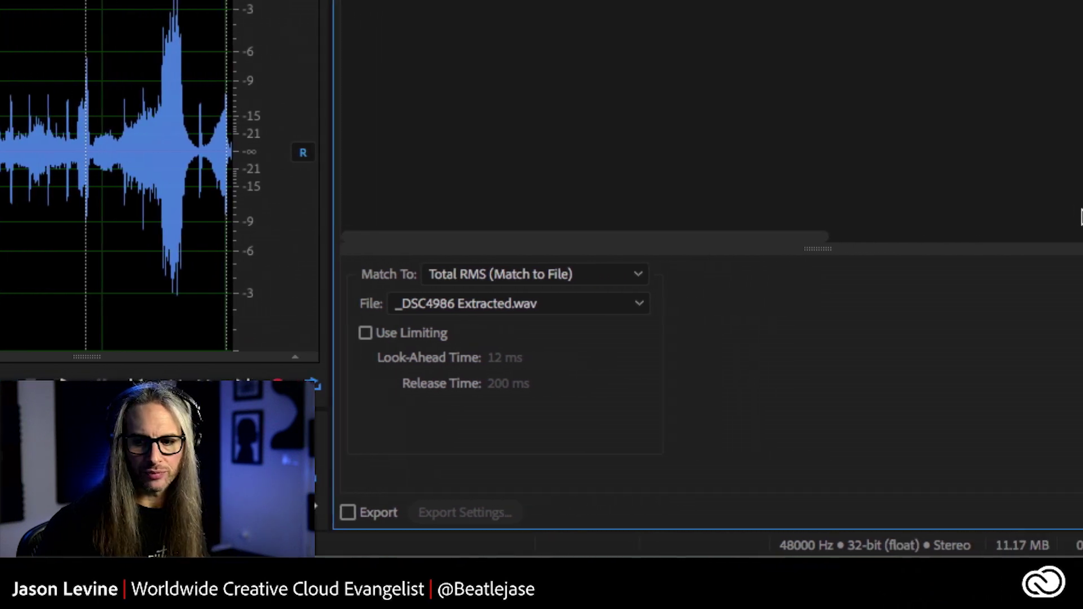
{"action": "left_click", "coordinate": [584, 275]}
{"action": "left_click", "coordinate": [584, 275]}
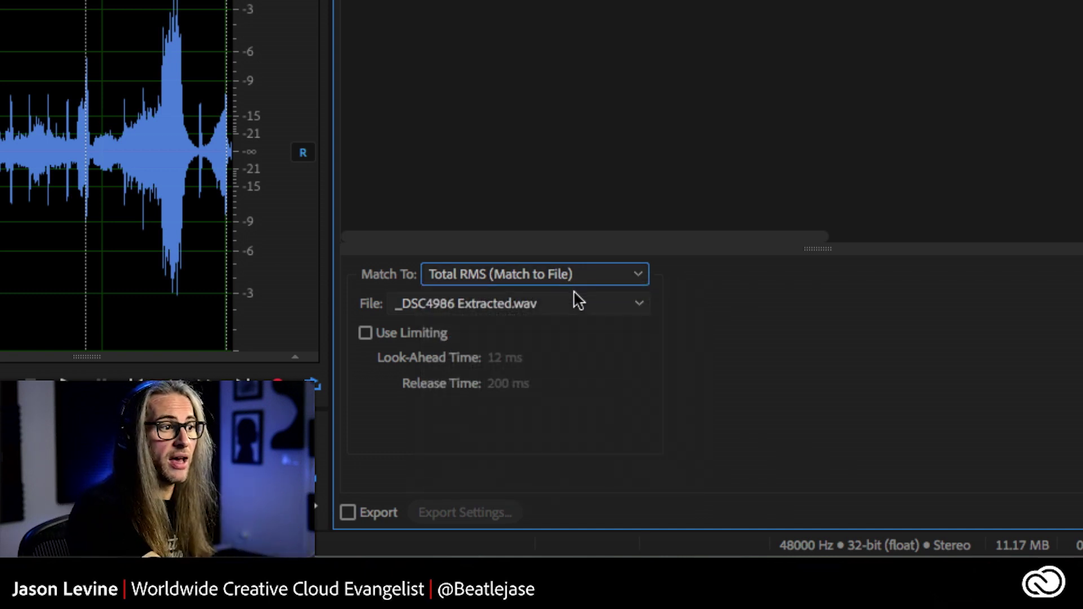
- Keep _DSC4986 Extracted.wav as the reference file and bring up the loudness standards list
{"action": "left_click", "coordinate": [582, 299]}
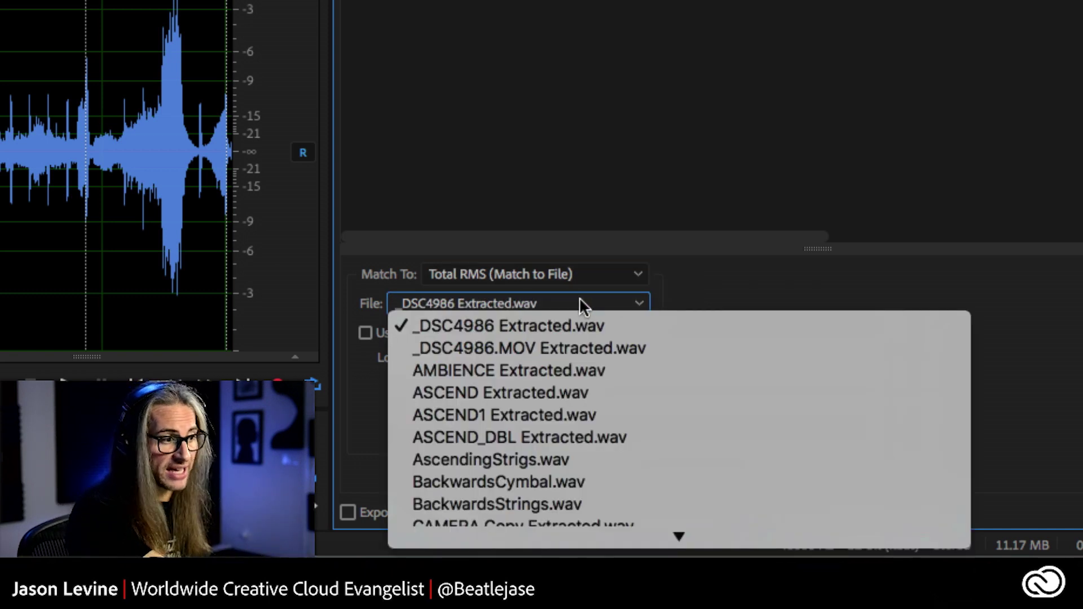
{"action": "scroll", "coordinate": [661, 381], "scroll_direction": "down", "scroll_amount": 1}
{"action": "left_click", "coordinate": [1045, 358]}
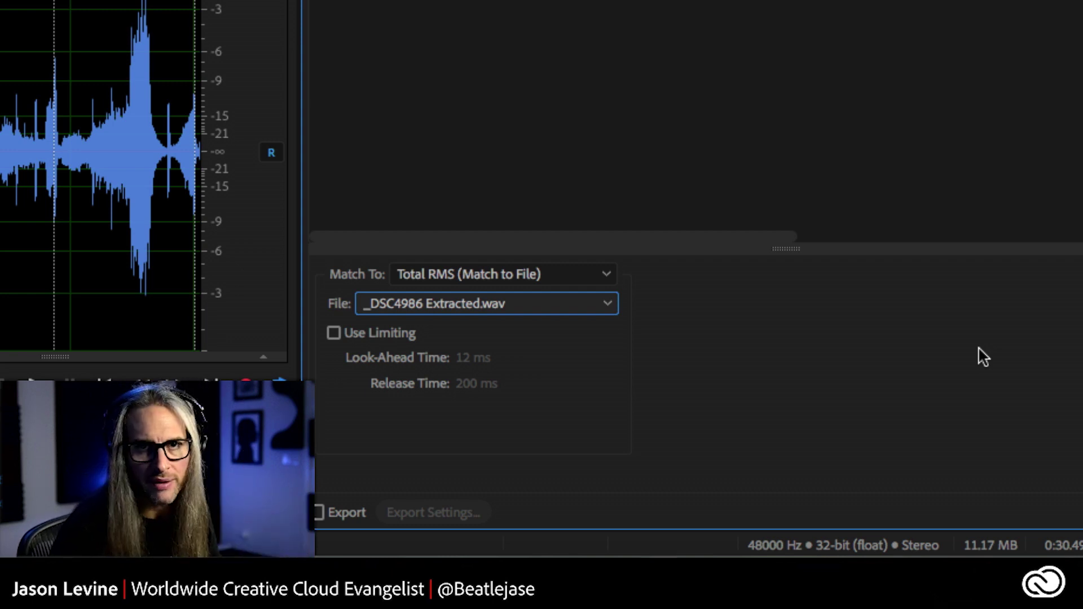
{"action": "left_click", "coordinate": [547, 276]}
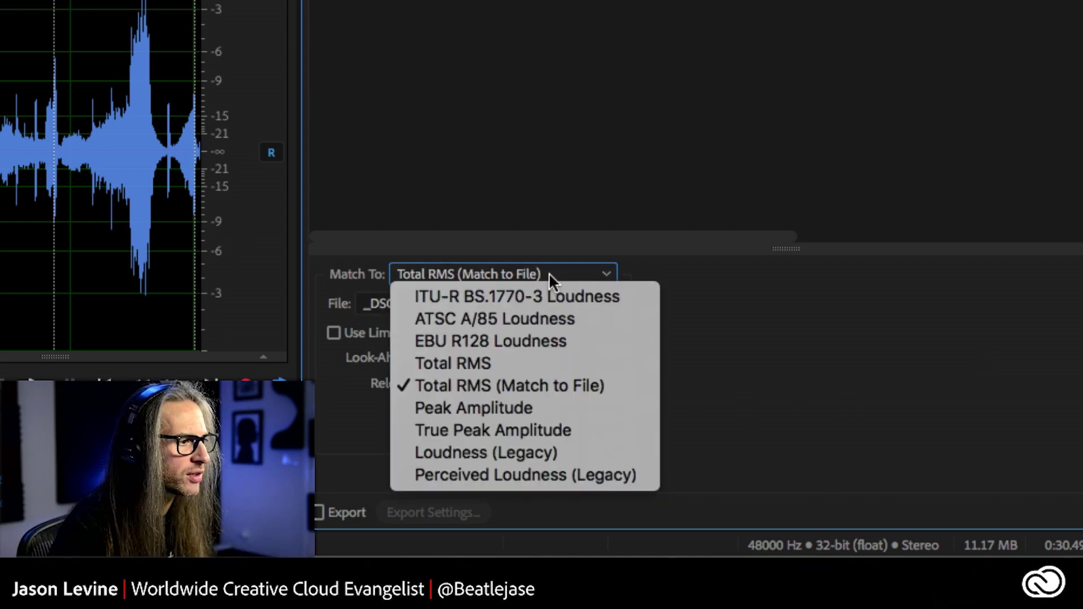
- Set Match To to ITU-R BS.1770-3 Loudness with a -24 LUFS target loudness
{"action": "left_click", "coordinate": [520, 297]}
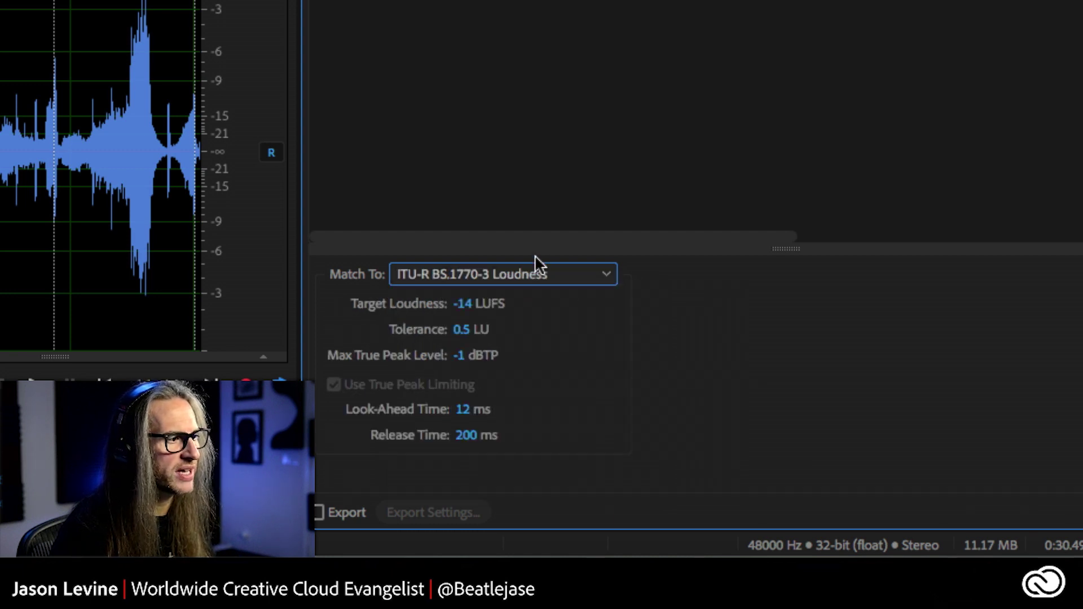
{"action": "left_click", "coordinate": [463, 304]}
{"action": "type", "text": "-"}
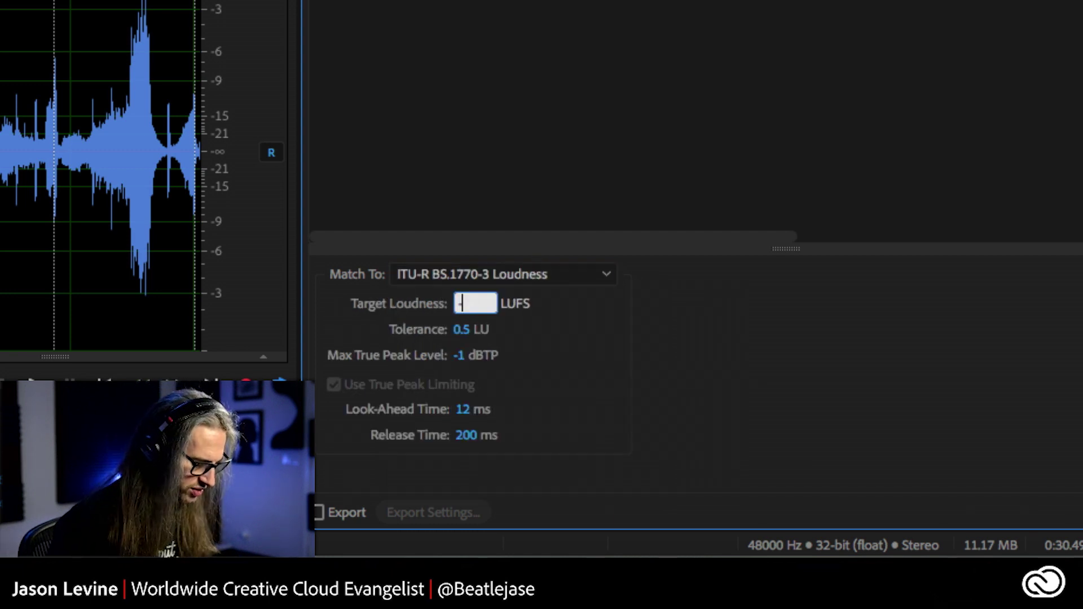
{"action": "type", "text": "24"}
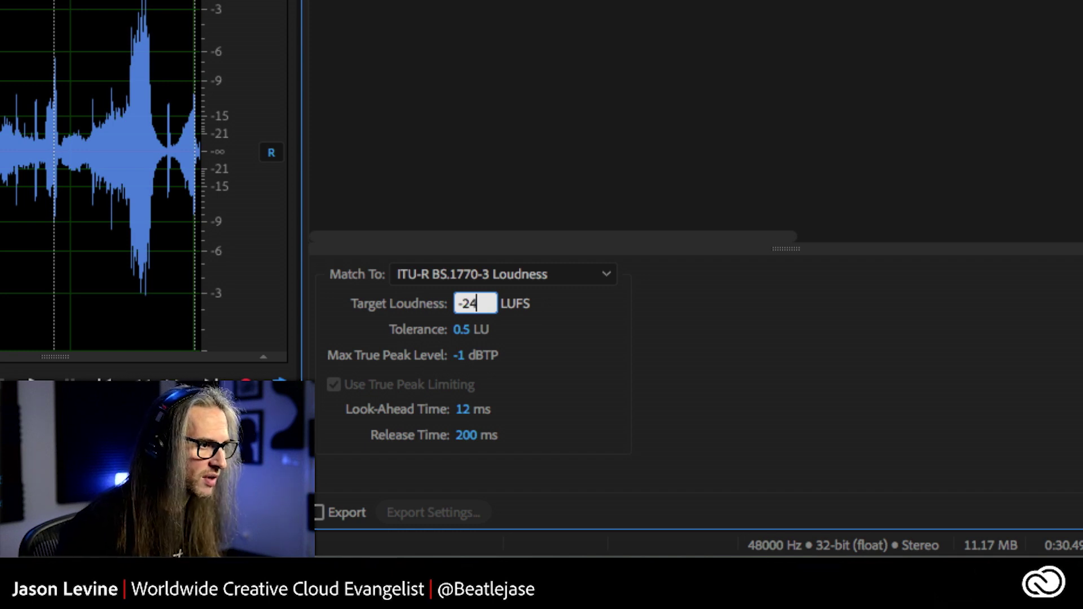
{"action": "key", "text": "Return"}
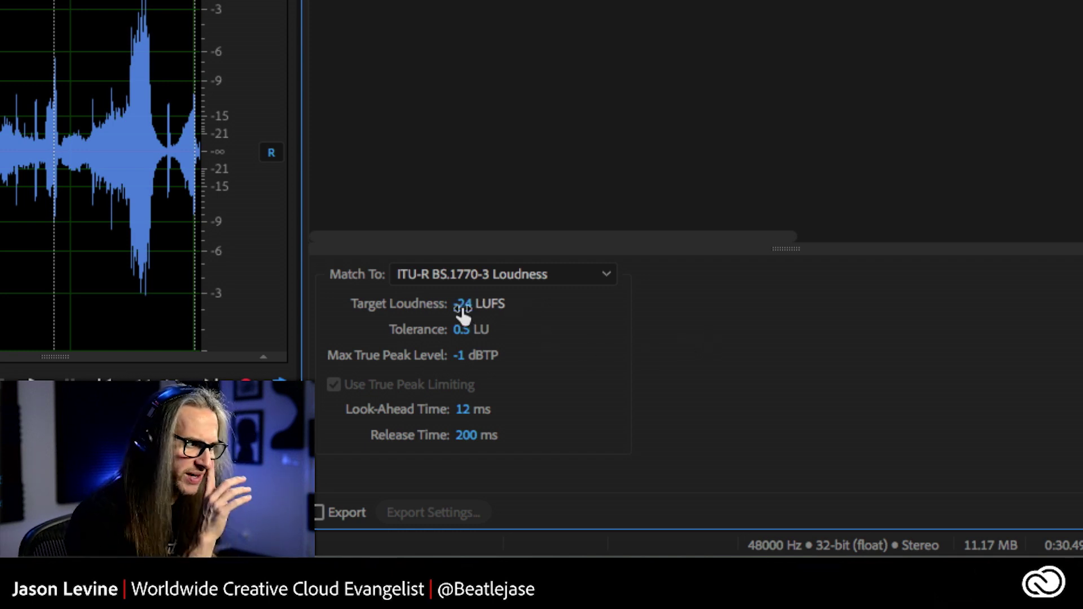
{"action": "left_click", "coordinate": [463, 279]}
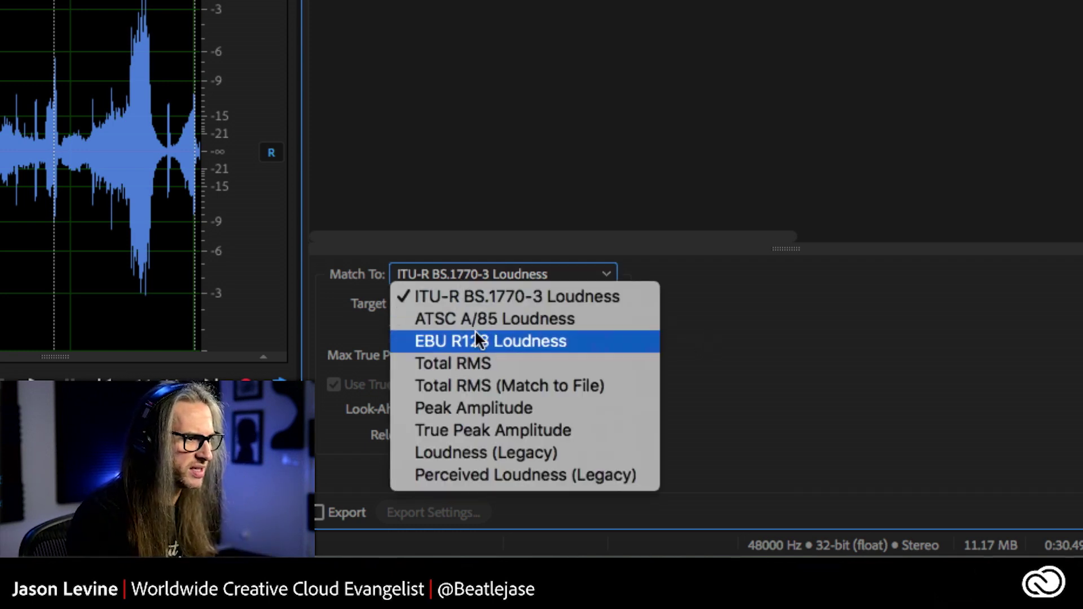
{"action": "left_click", "coordinate": [474, 341]}
{"action": "left_click", "coordinate": [523, 279]}
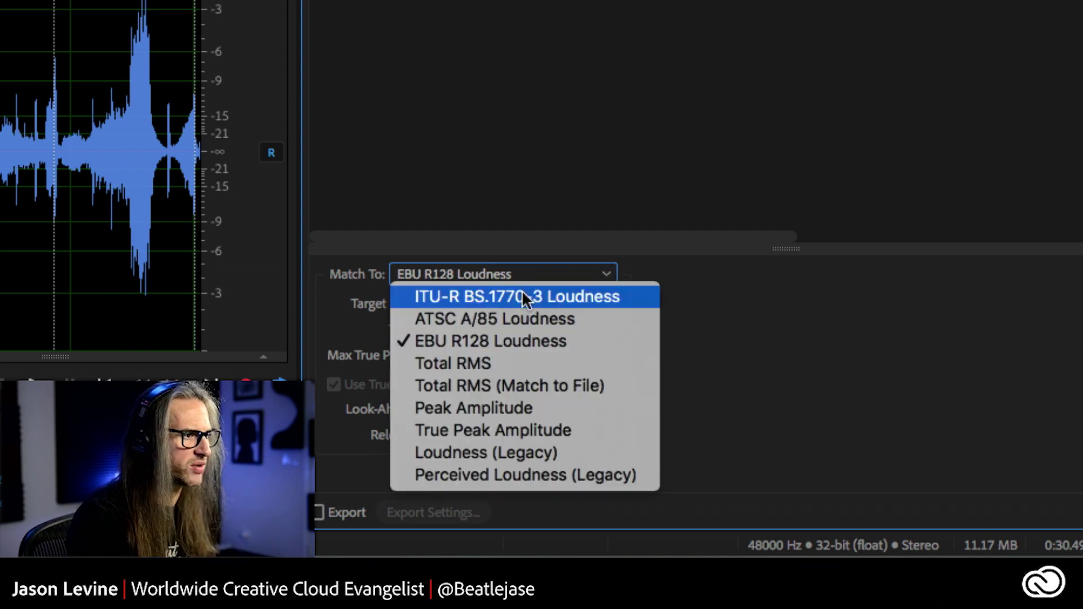
{"action": "left_click", "coordinate": [527, 295]}
{"action": "left_click", "coordinate": [464, 304]}
{"action": "type", "text": "-24"}
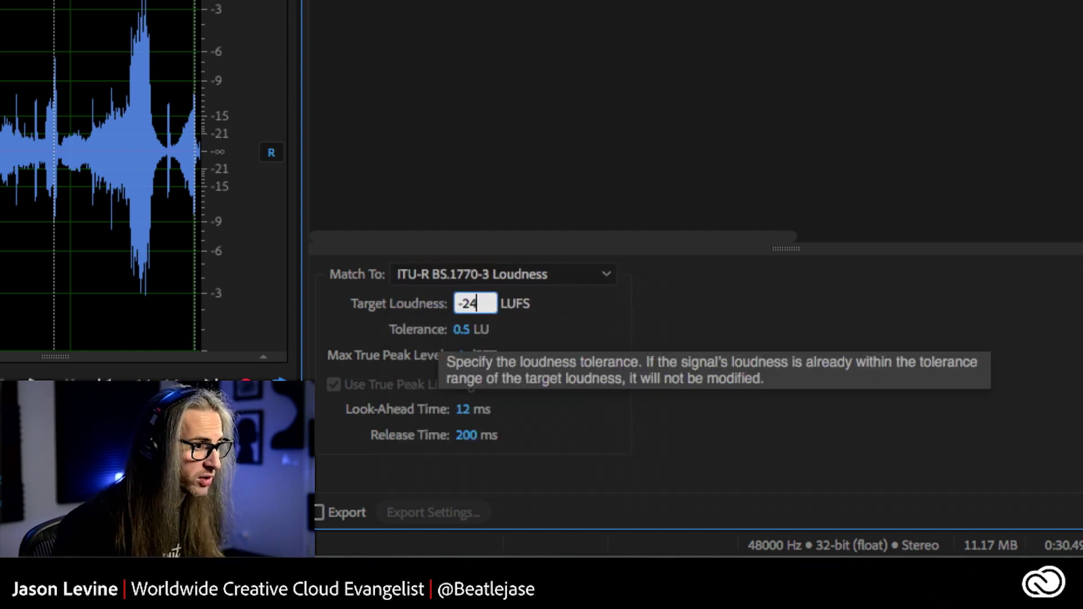
{"action": "key", "text": "Return"}
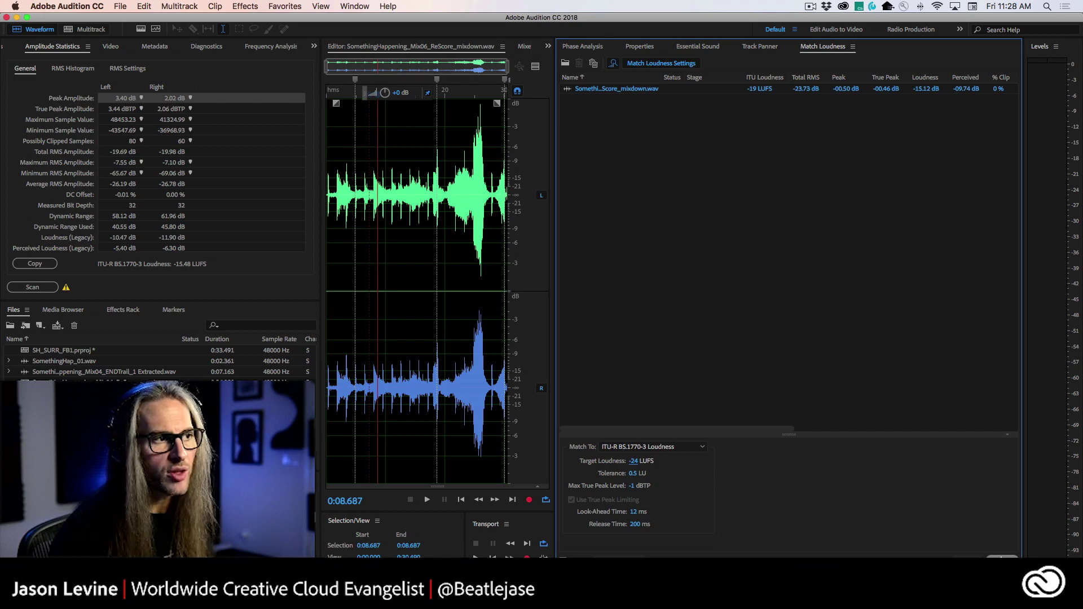
- Run loudness matching on the mixdown and rescan statistics, confirming -24.00 LUFS
{"action": "left_click", "coordinate": [1002, 559]}
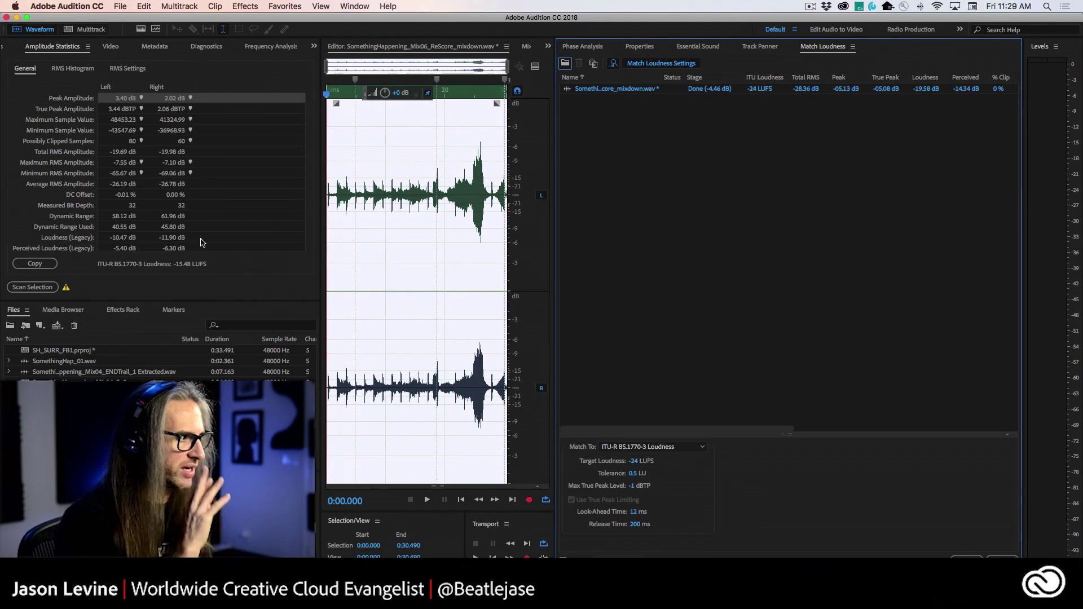
{"action": "left_click", "coordinate": [32, 287]}
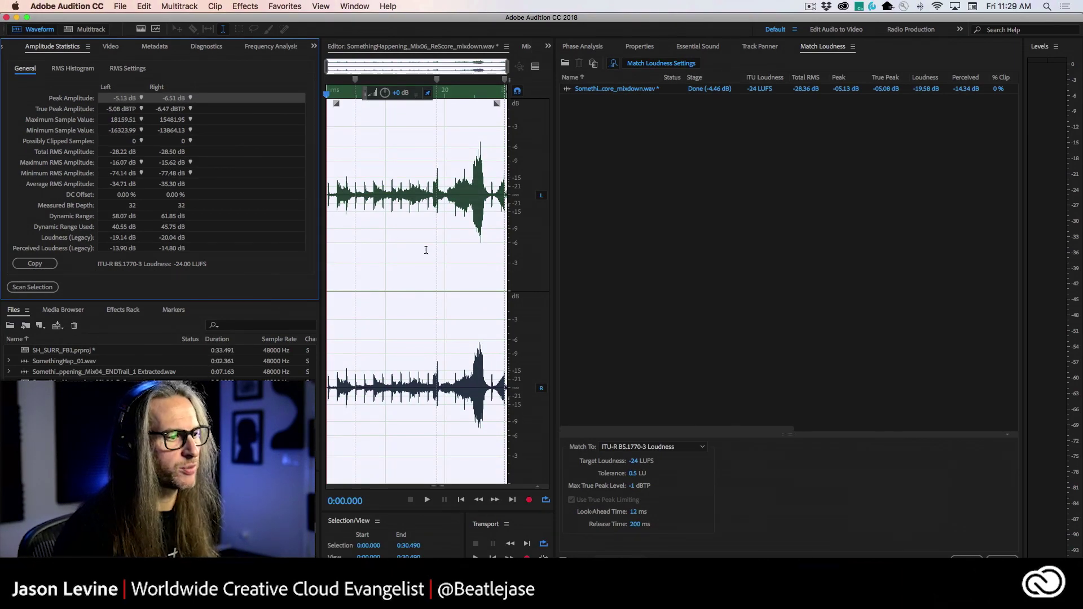
{"action": "left_click", "coordinate": [888, 376]}
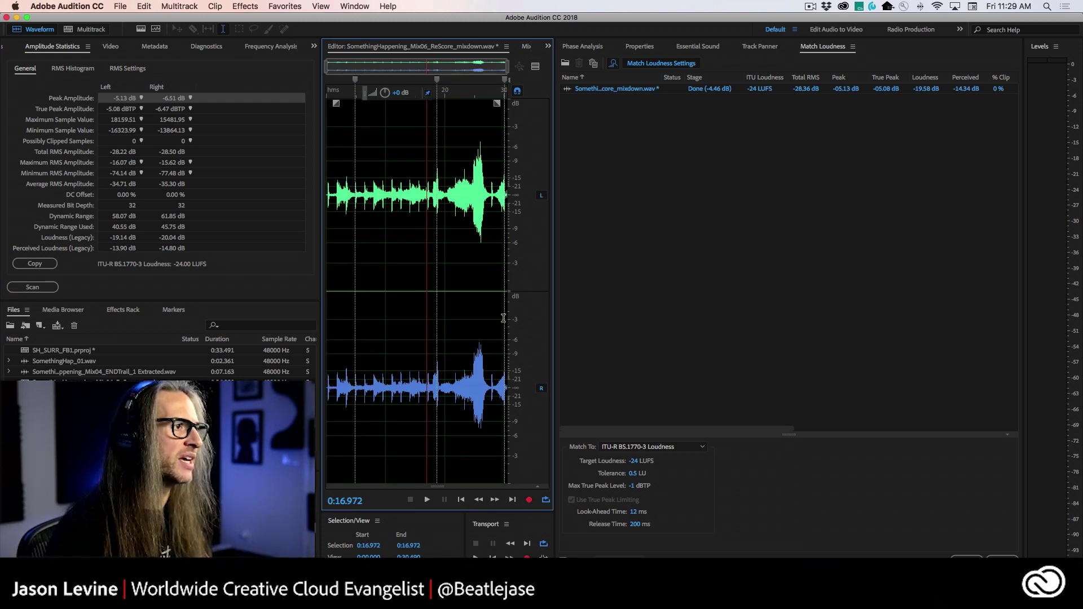
- In the multitrack session, shrink the track heights and add a new stereo audio track
{"action": "left_click", "coordinate": [88, 29]}
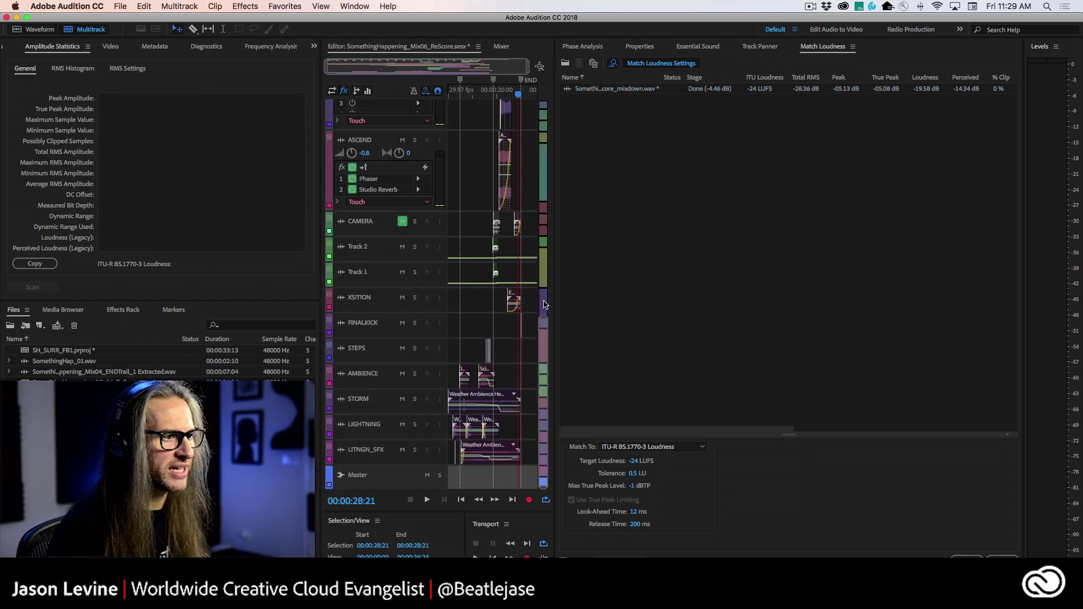
{"action": "left_click_drag", "start_coordinate": [551, 312], "coordinate": [567, 32]}
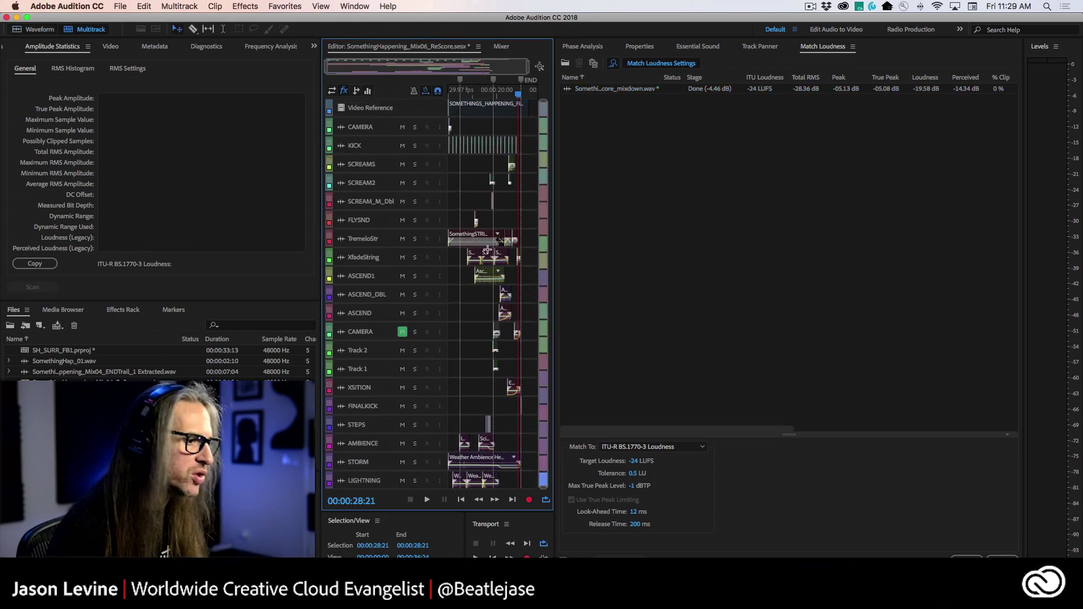
{"action": "scroll", "coordinate": [534, 474], "scroll_direction": "down", "scroll_amount": 2}
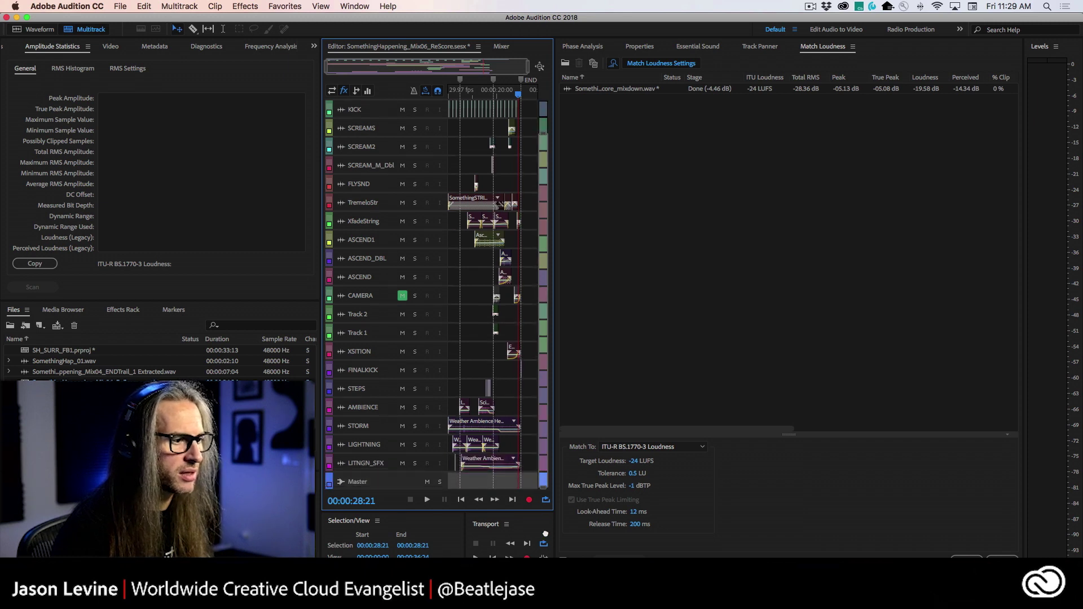
{"action": "right_click", "coordinate": [532, 460]}
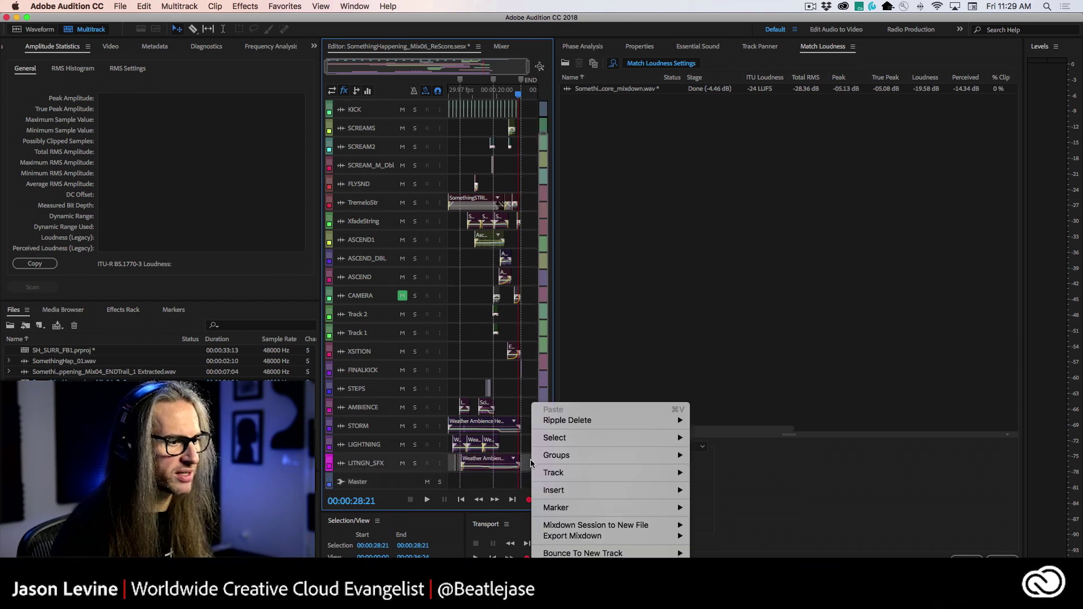
{"action": "mouse_move", "coordinate": [566, 474]}
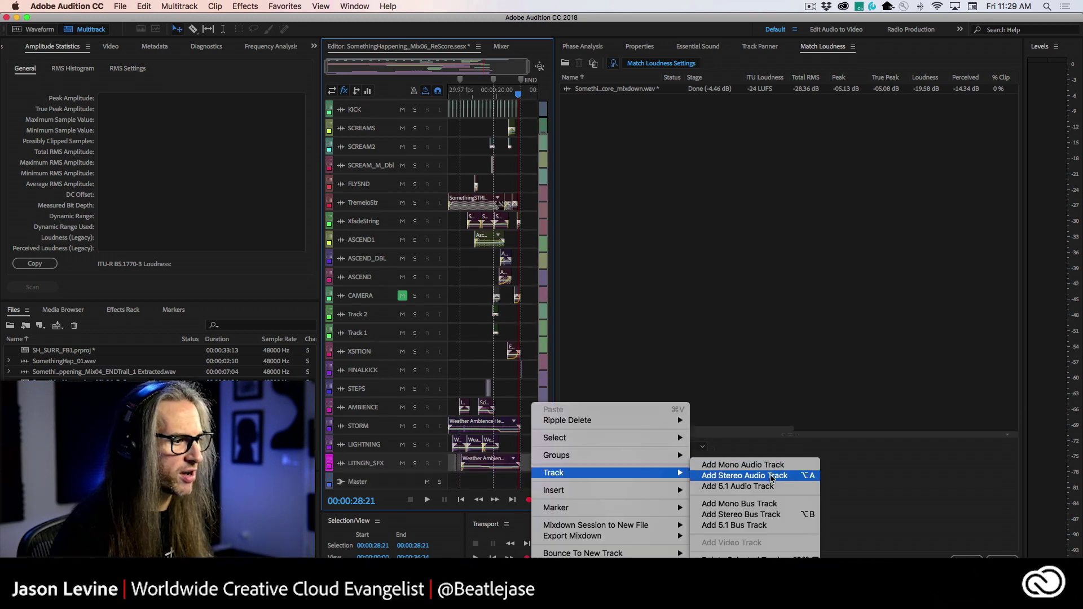
{"action": "left_click", "coordinate": [770, 475]}
- Place the matched mixdown on Track 3, solo it, and play from the session start
{"action": "scroll", "coordinate": [546, 399], "scroll_direction": "down", "scroll_amount": 1}
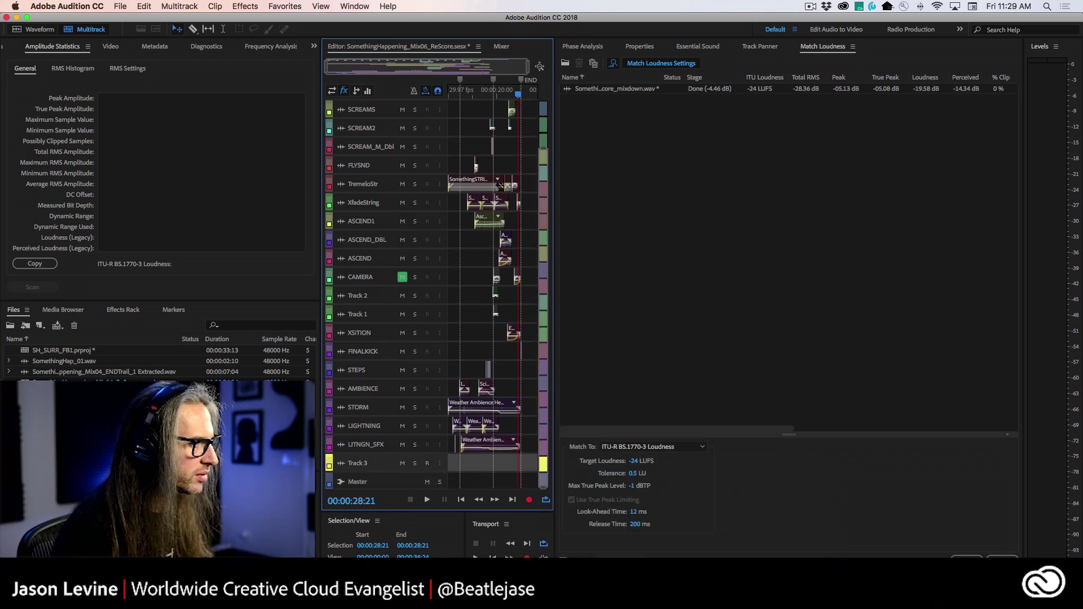
{"action": "left_click_drag", "start_coordinate": [101, 382], "coordinate": [418, 479]}
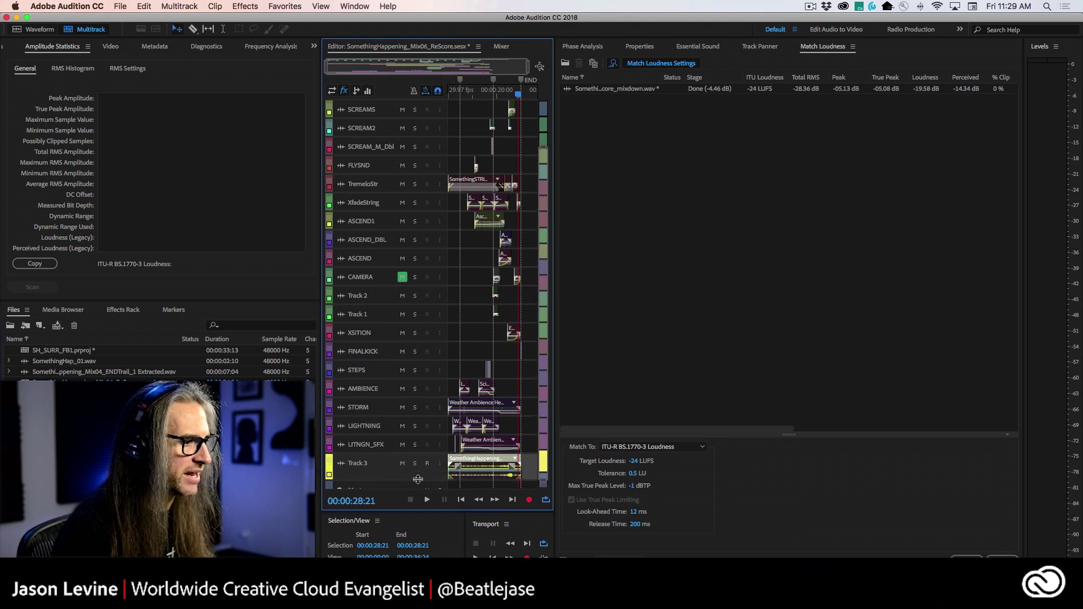
{"action": "left_click", "coordinate": [415, 465]}
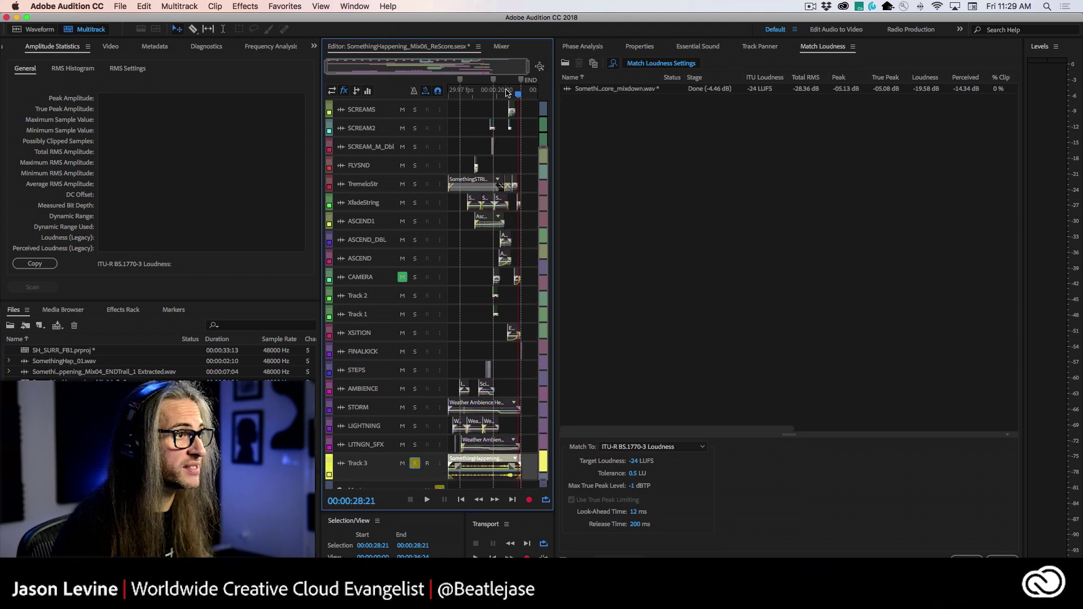
{"action": "left_click_drag", "start_coordinate": [518, 99], "coordinate": [435, 101]}
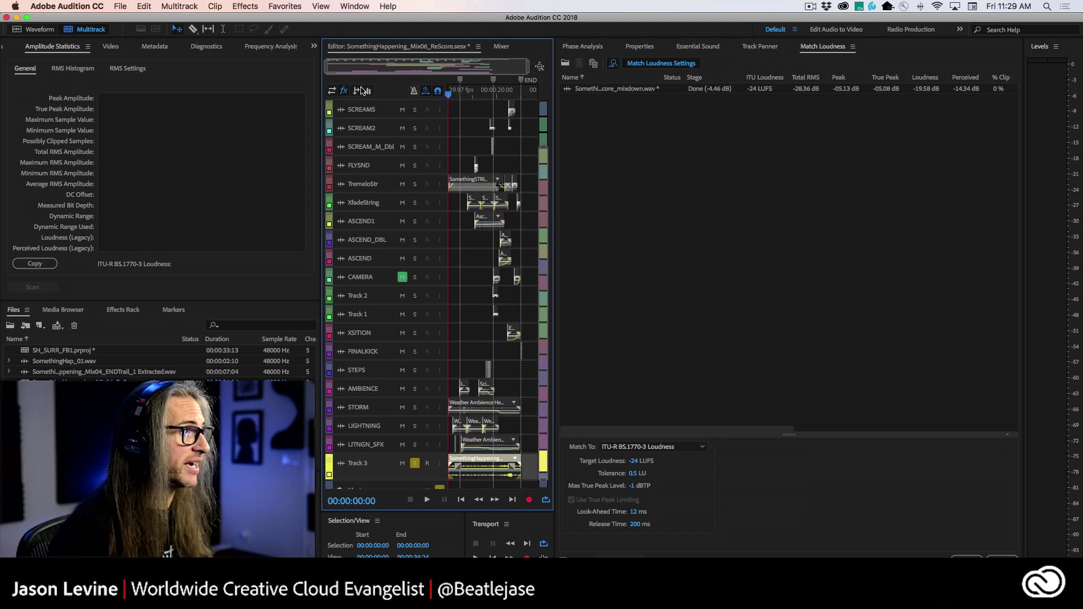
{"action": "left_click", "coordinate": [107, 46]}
{"action": "key", "text": "space"}
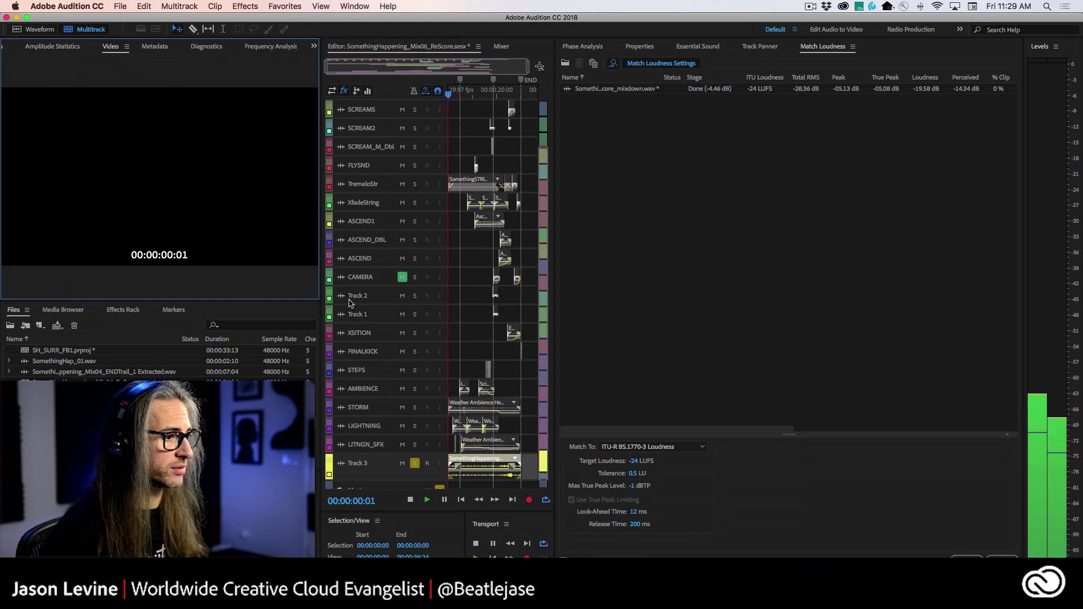
- Insert the Loudness Radar Meter on the Master channel in the Mixer
{"action": "left_click", "coordinate": [507, 46]}
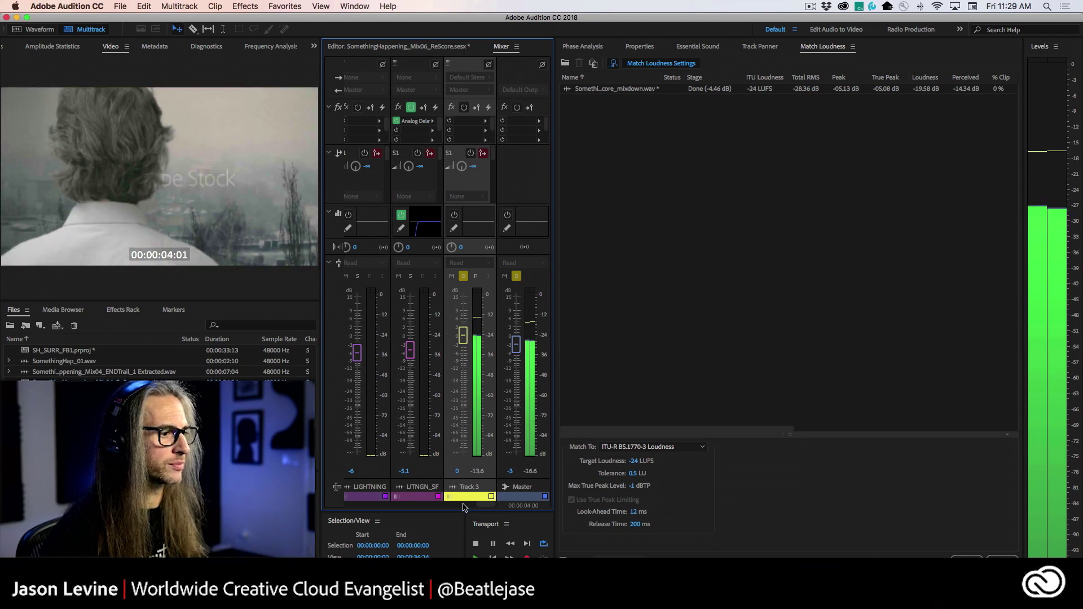
{"action": "left_click", "coordinate": [540, 120]}
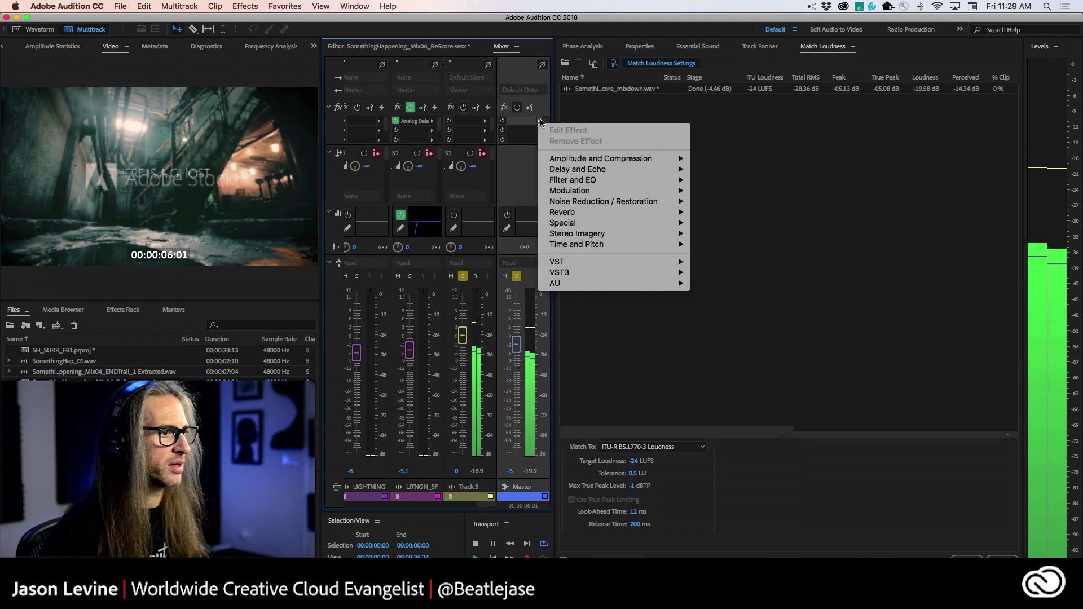
{"action": "mouse_move", "coordinate": [614, 234]}
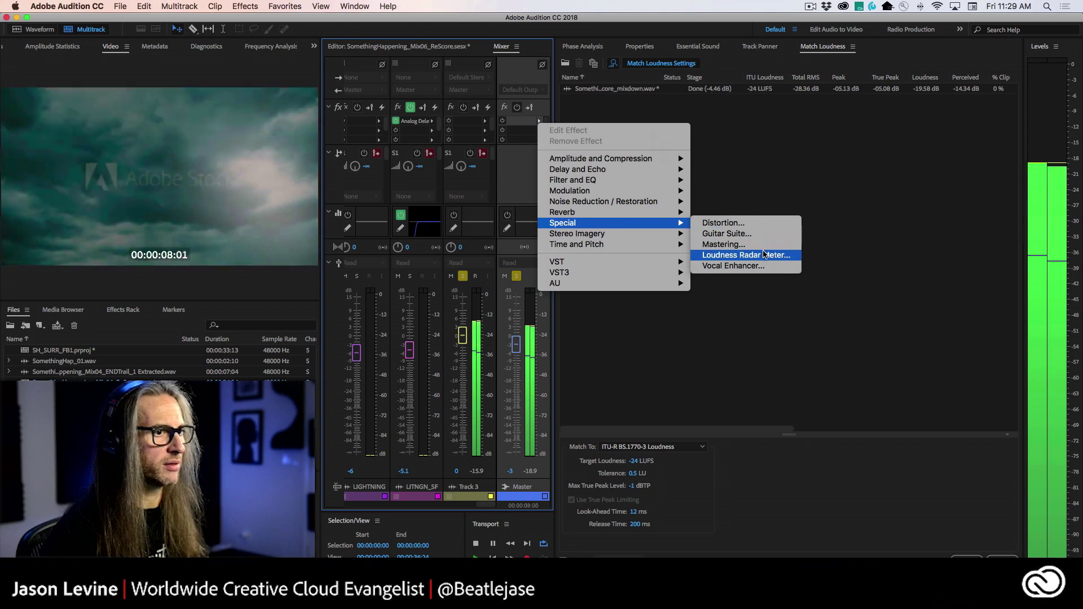
{"action": "left_click", "coordinate": [733, 251]}
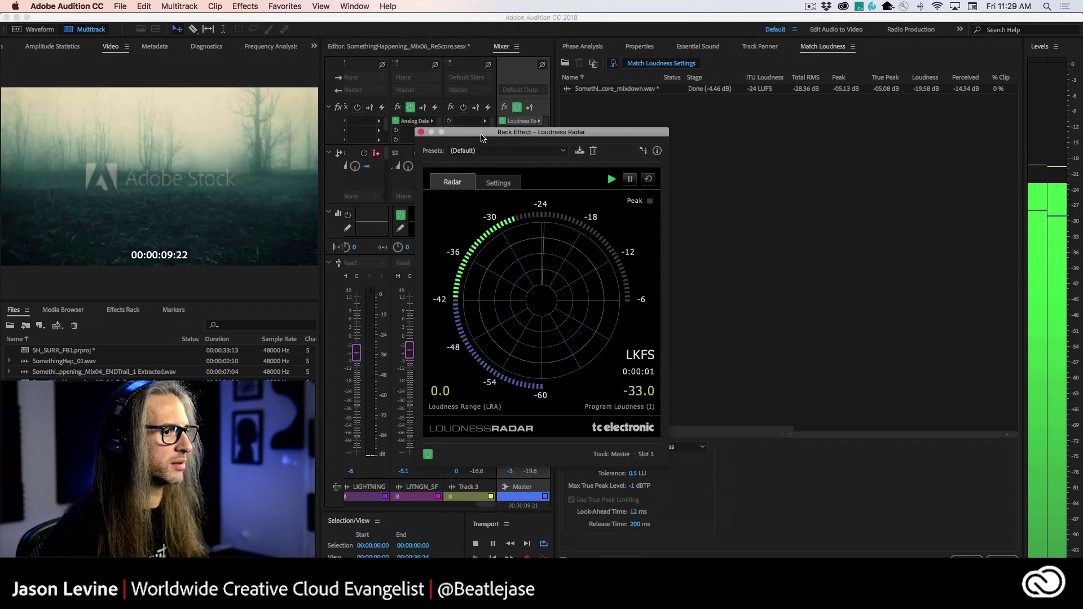
- Stop playback after reading the radar and close the Loudness Radar window
{"action": "left_click_drag", "start_coordinate": [487, 134], "coordinate": [709, 79]}
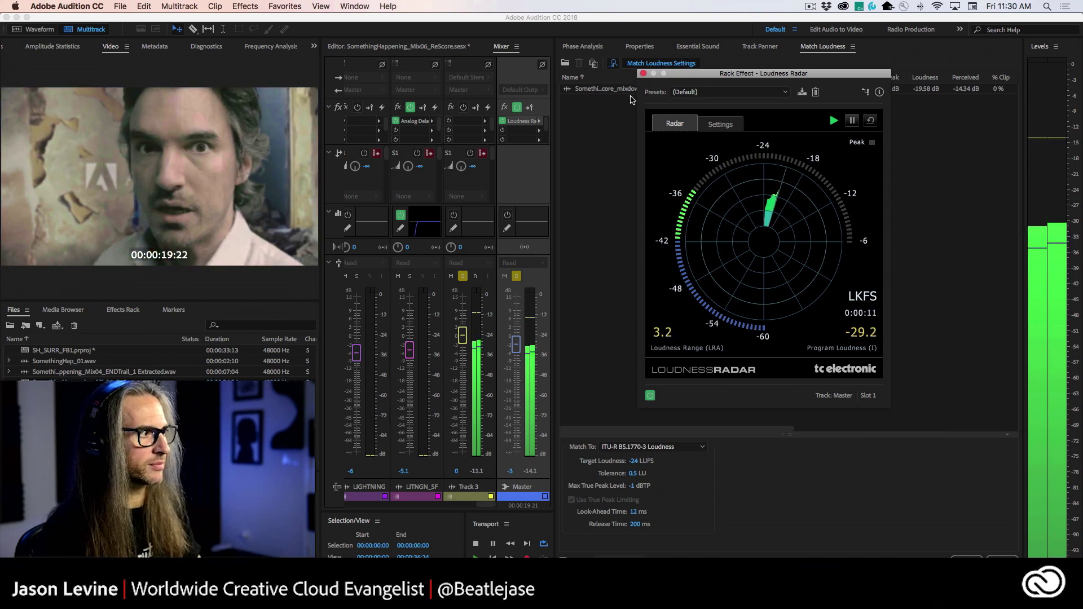
{"action": "key", "text": "space"}
{"action": "left_click", "coordinate": [643, 74]}
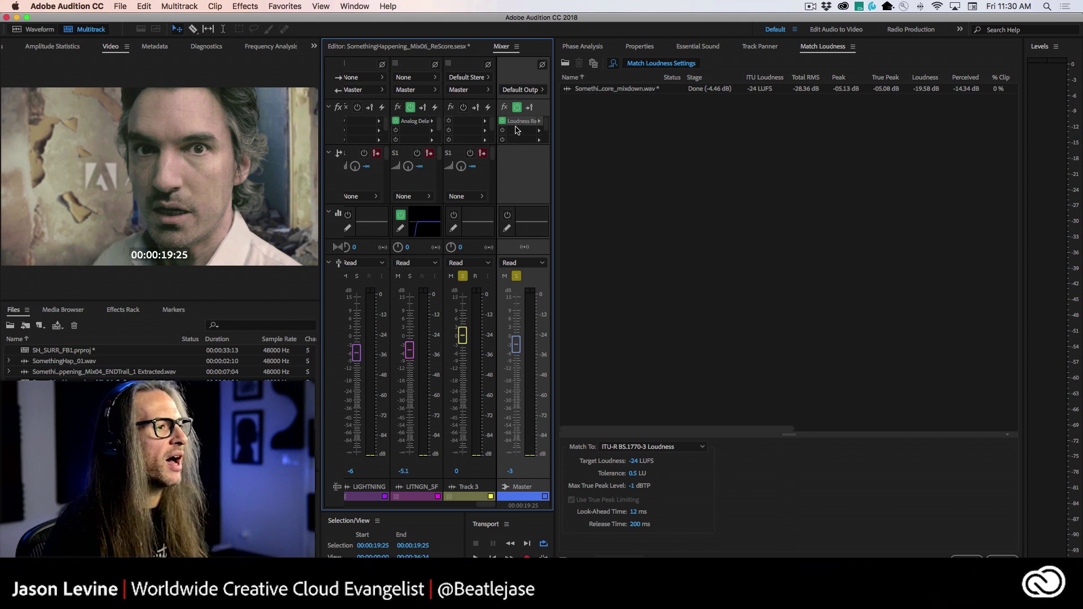
- Remove the Loudness Radar effect from the Master track
{"action": "left_click", "coordinate": [539, 121]}
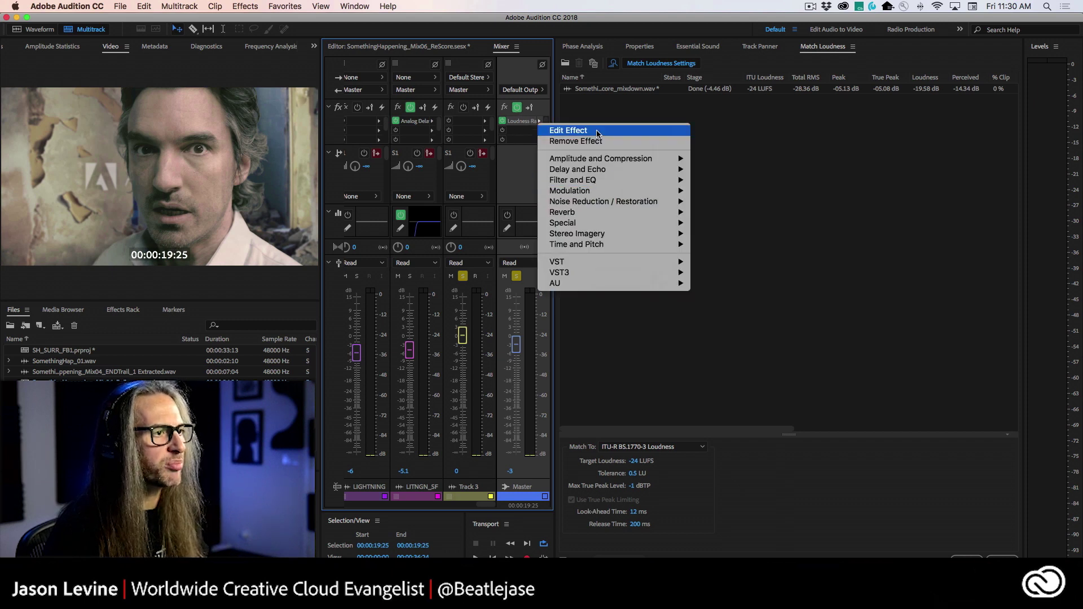
{"action": "left_click", "coordinate": [99, 6]}
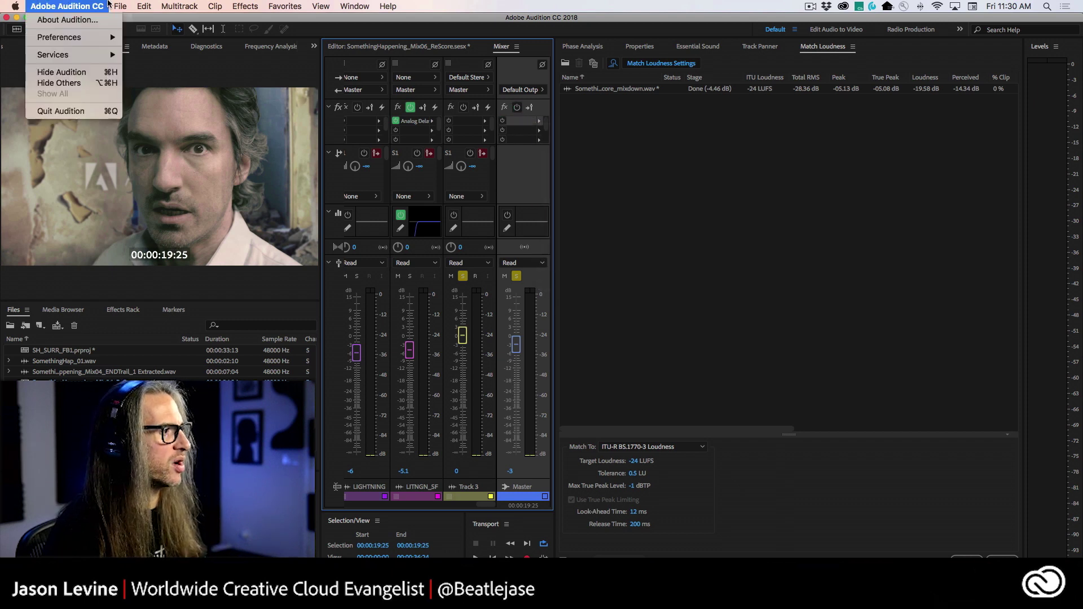
{"action": "mouse_move", "coordinate": [176, 209]}
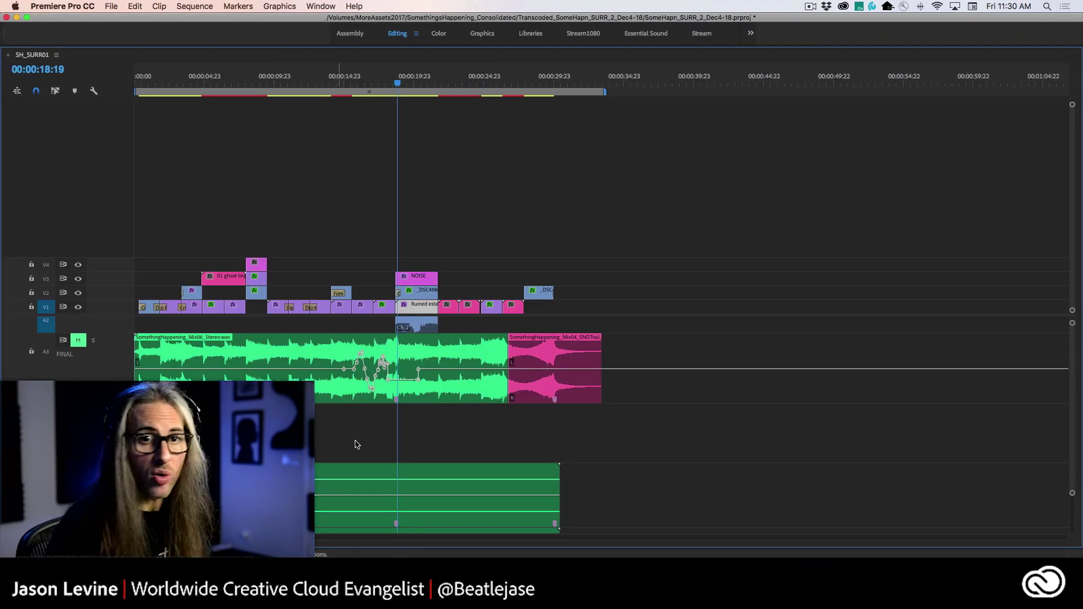
- Restore Premiere Pro's full Editing workspace, review the File > Export options, then return to Audition
{"action": "key", "text": "grave"}
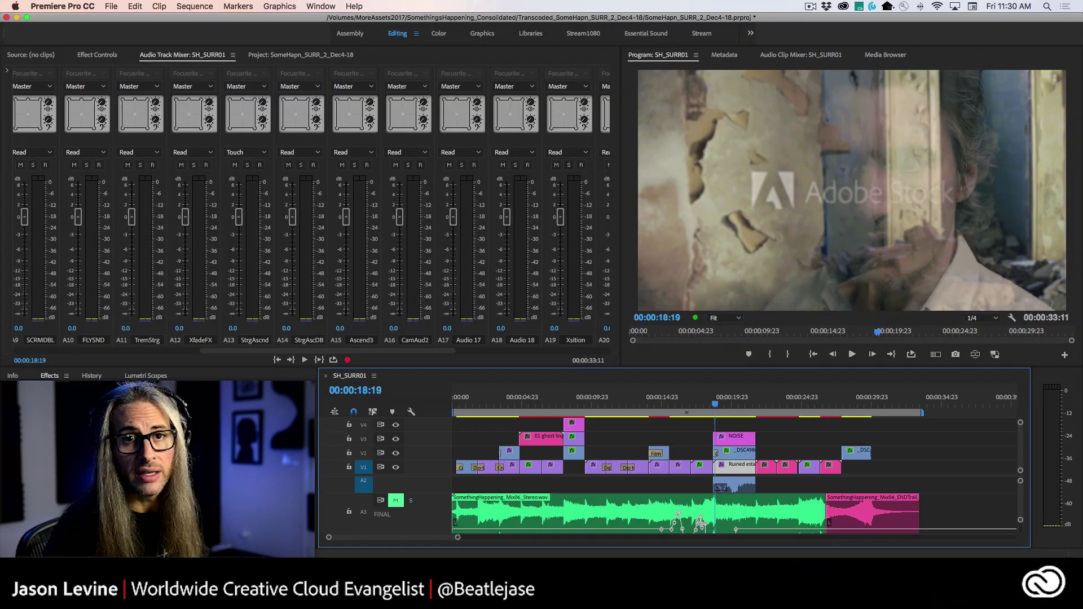
{"action": "left_click", "coordinate": [111, 6]}
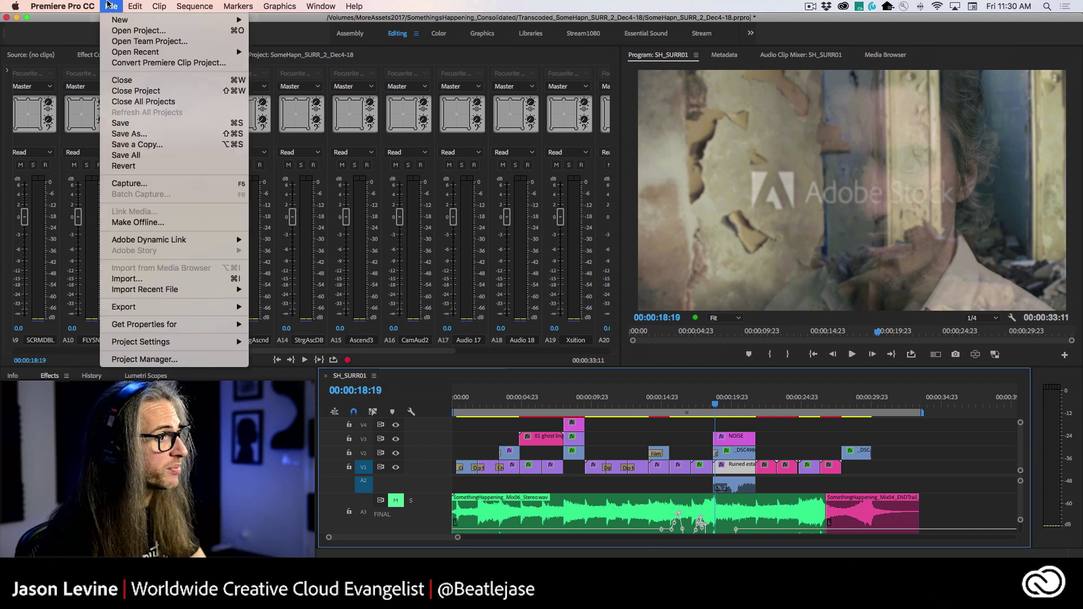
{"action": "mouse_move", "coordinate": [143, 309]}
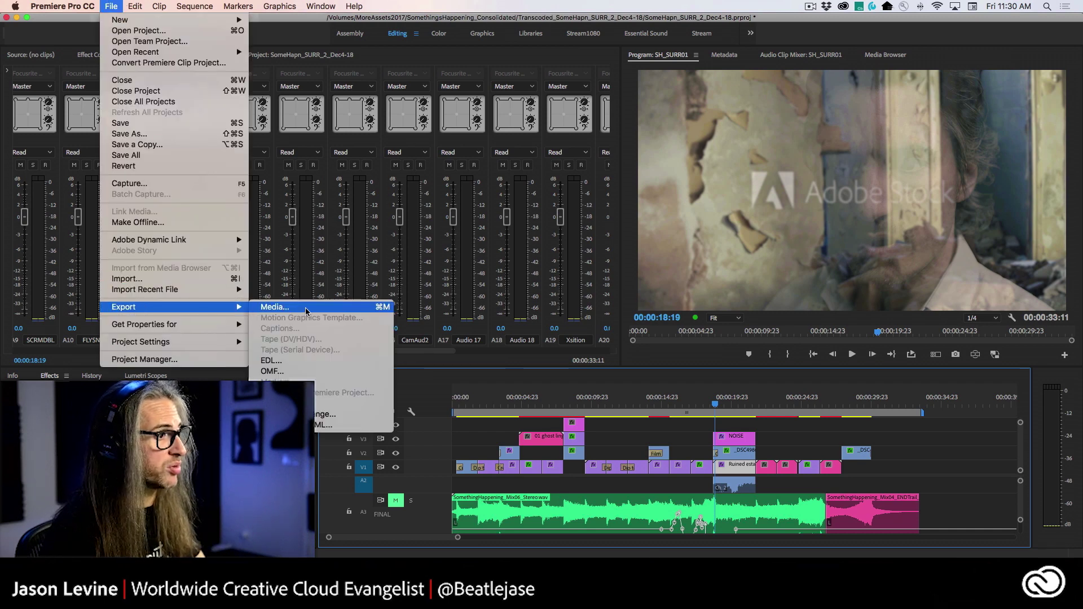
{"action": "left_click", "coordinate": [237, 6]}
{"action": "key", "text": "super+Tab"}
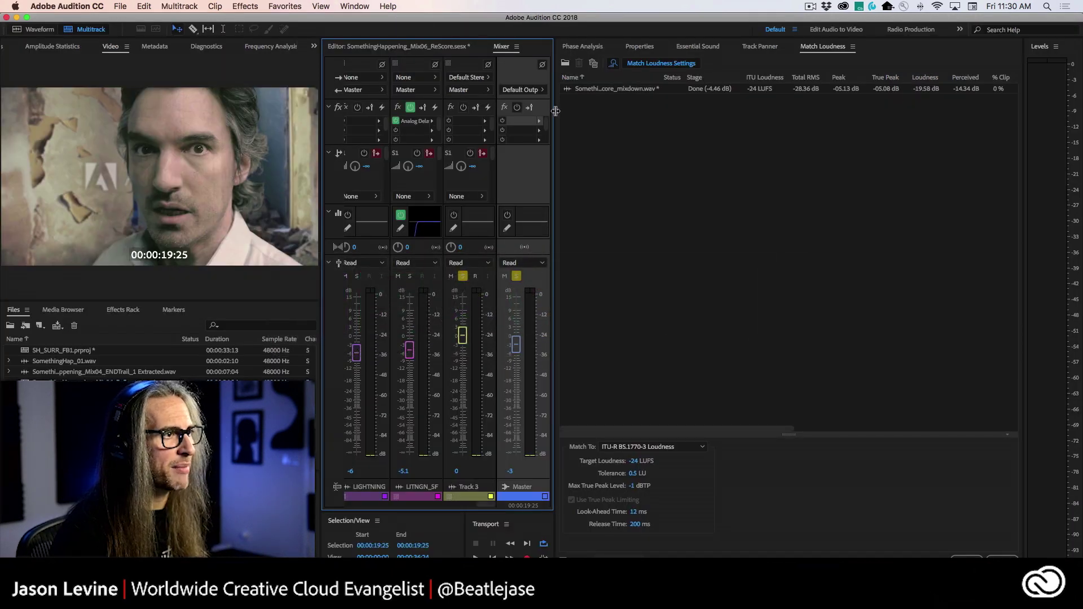
- Show the SomethingHappening_Mix06_ReScore multitrack timeline again and turn off Track 3's solo
{"action": "left_click_drag", "start_coordinate": [556, 111], "coordinate": [888, 175]}
{"action": "left_click", "coordinate": [368, 48]}
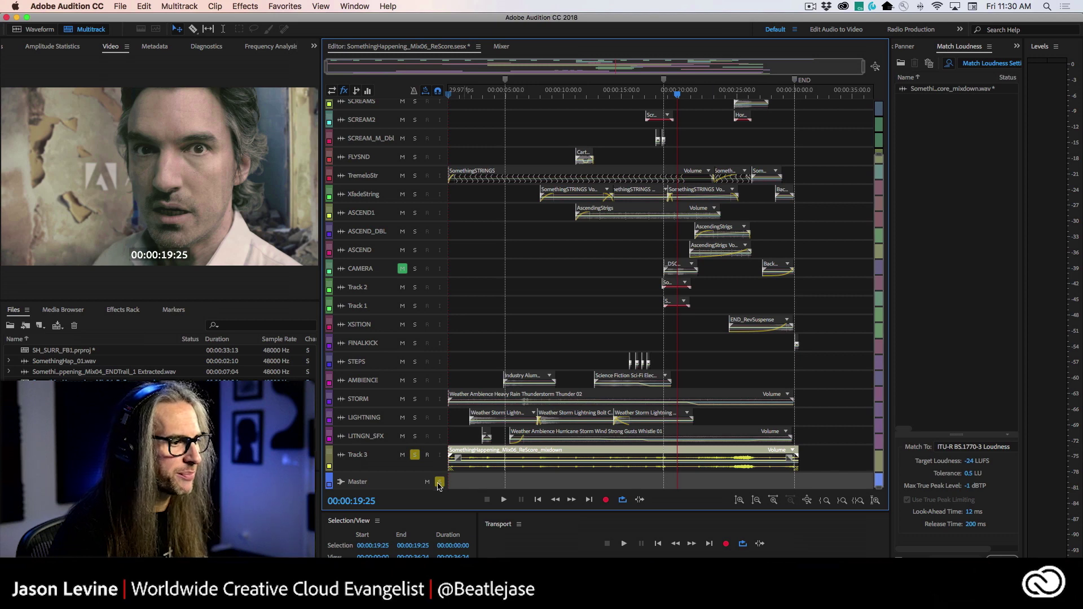
{"action": "left_click", "coordinate": [415, 455]}
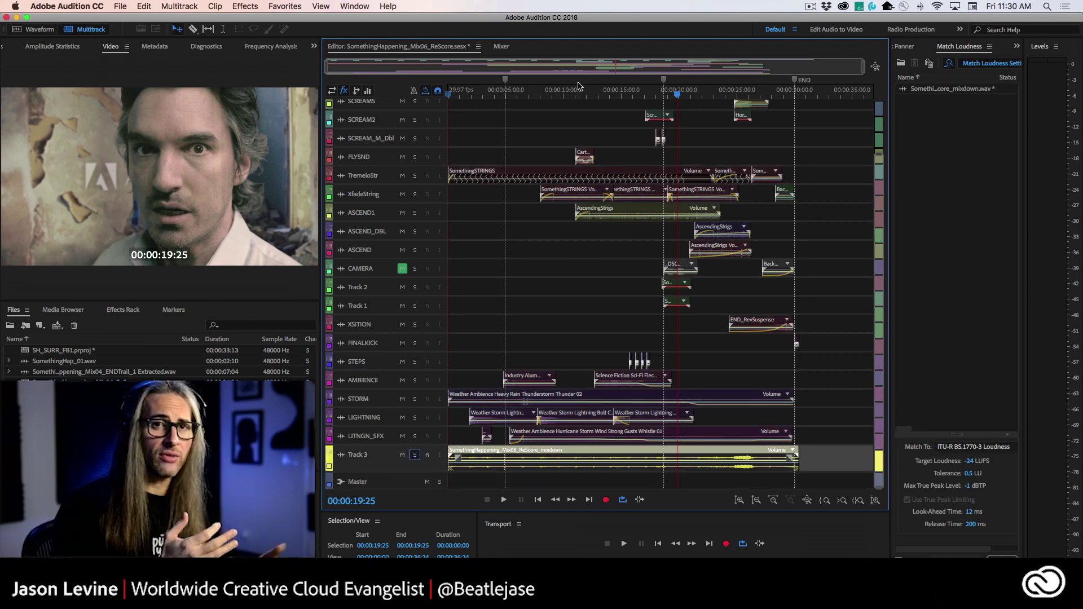